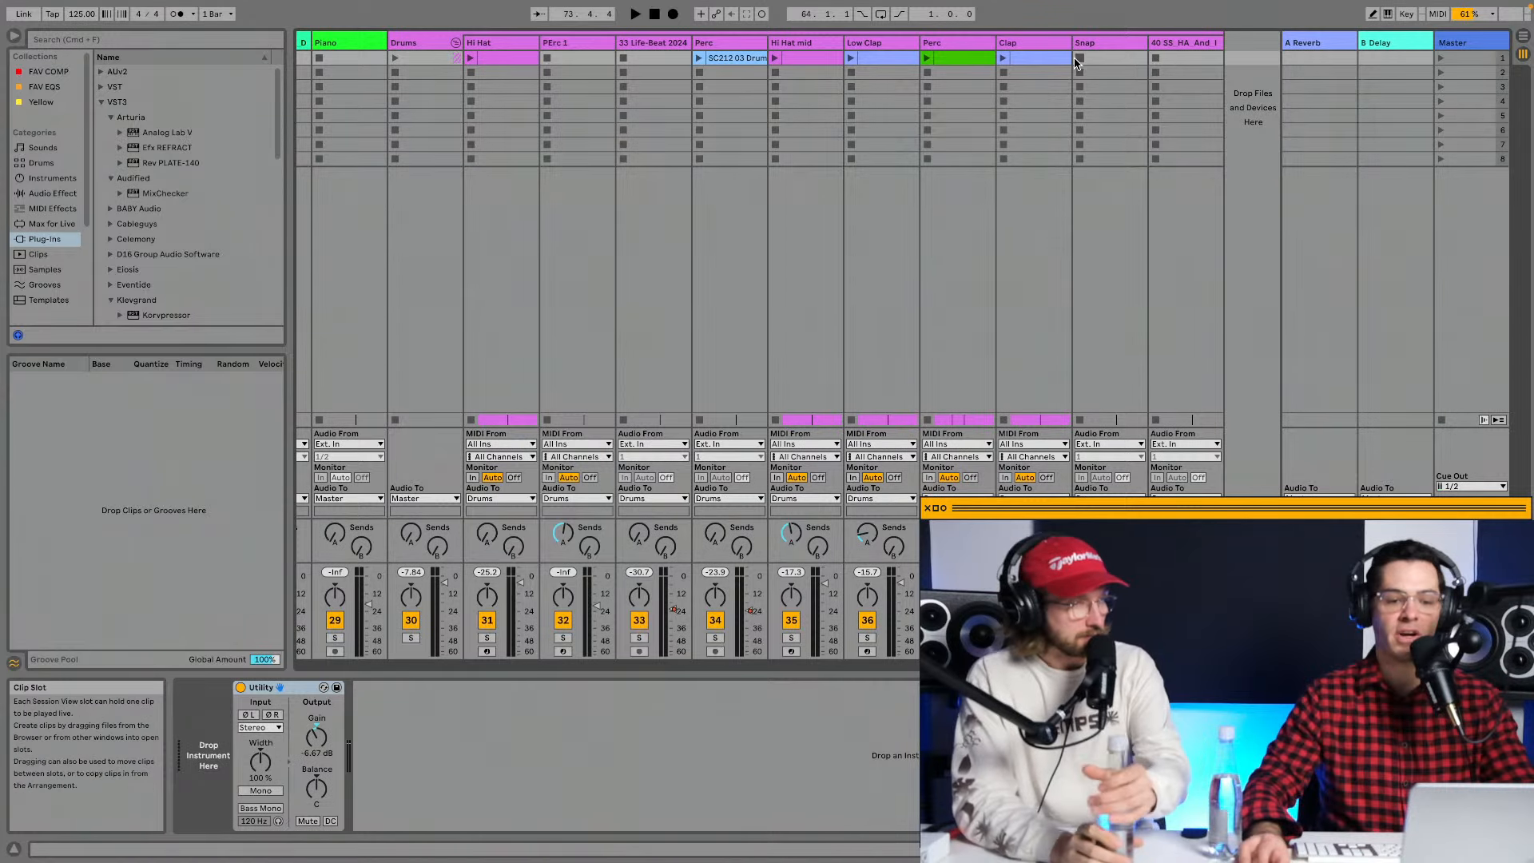
Switch to the Arrangement View and fit all of the song's tracks to the height of the view.
scroll(919, 63, "left", 15)
scroll(1029, 64, "left", 1)
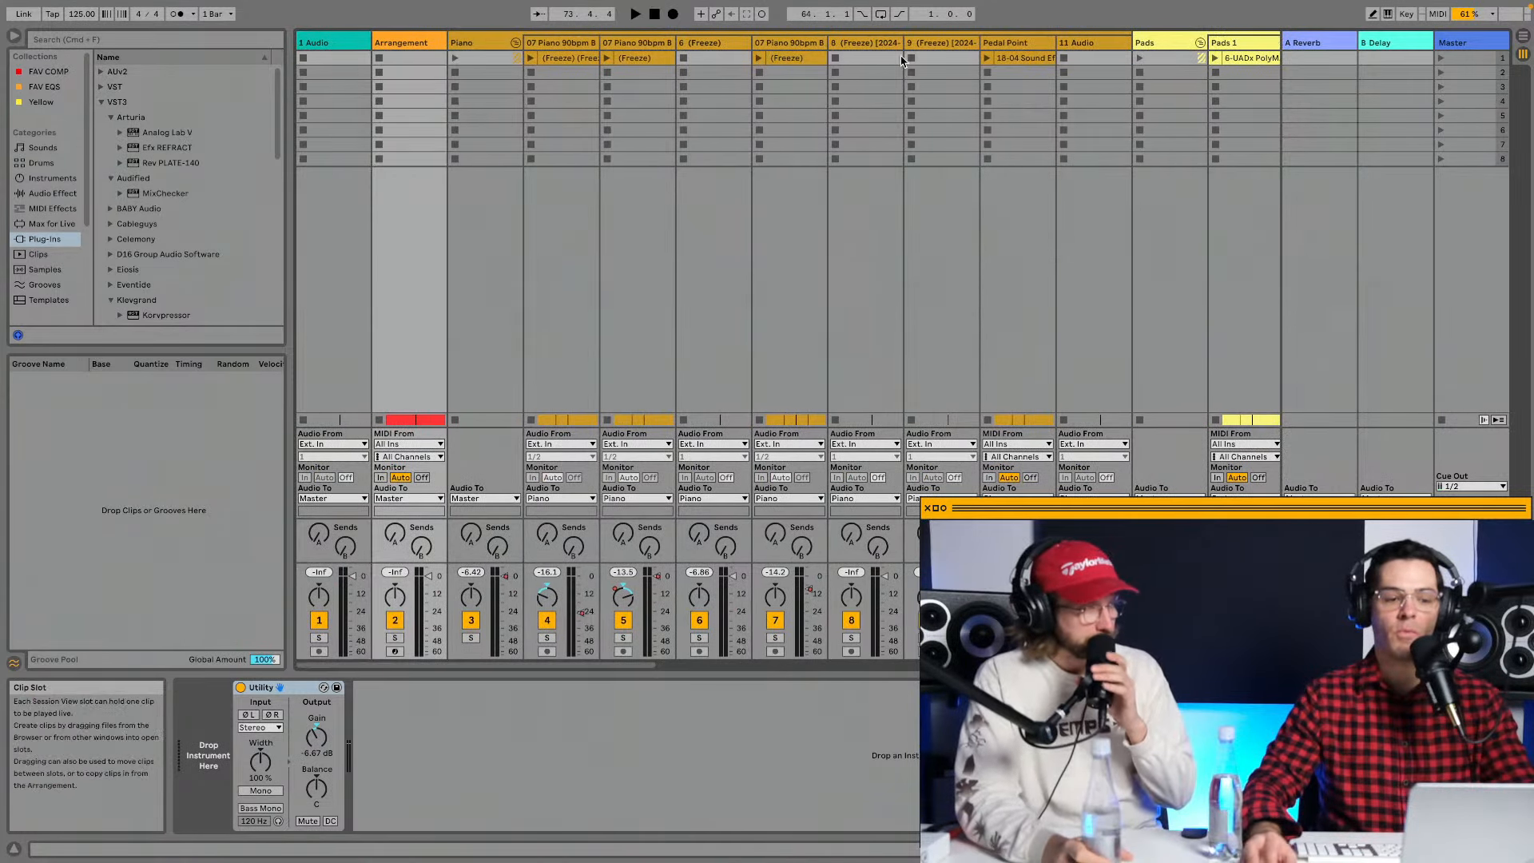
key("Tab")
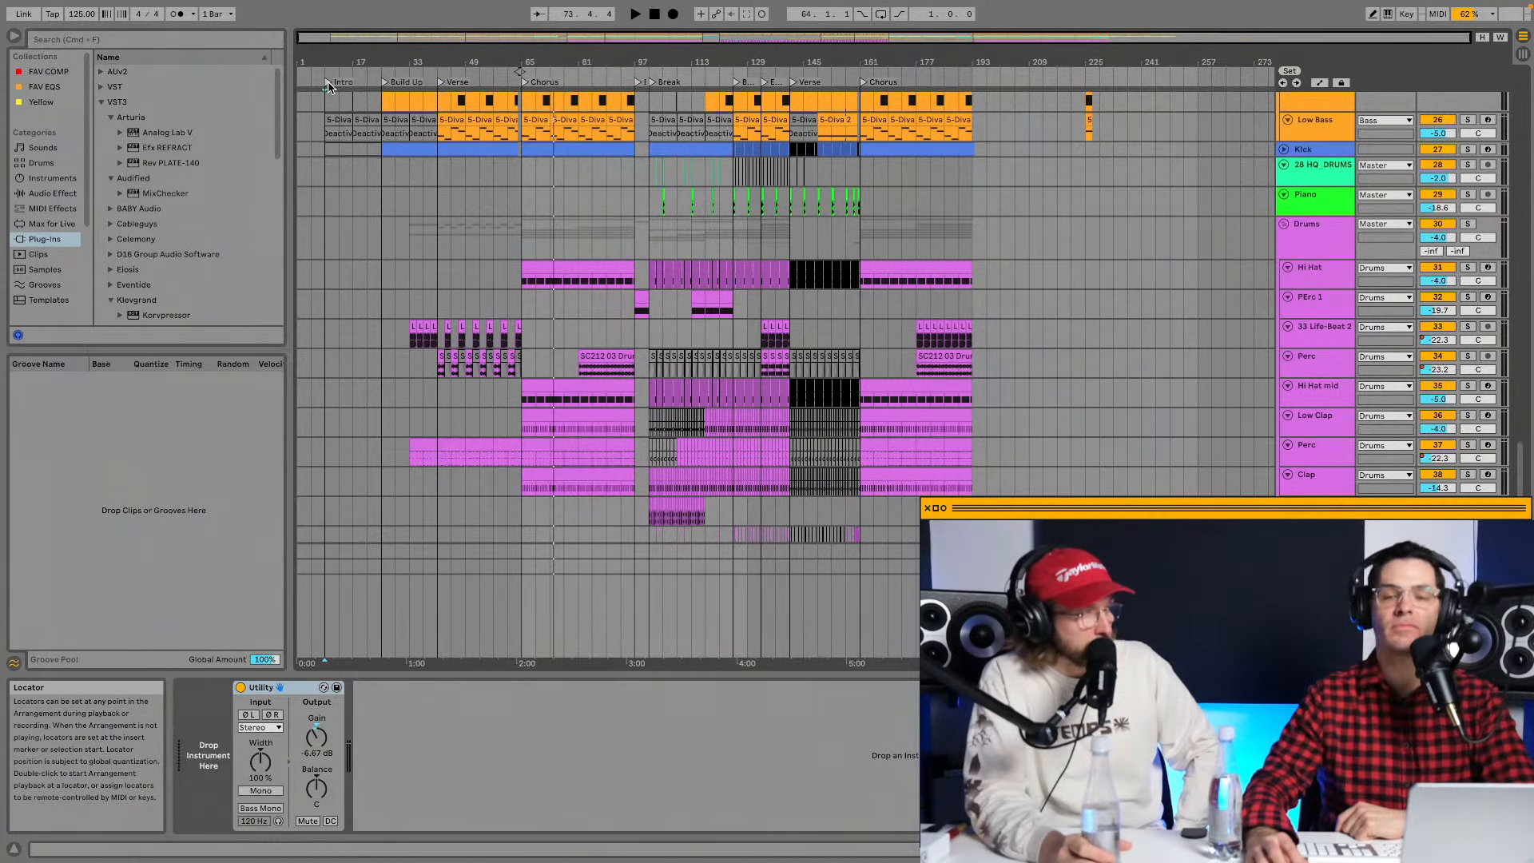
scroll(359, 119, "up", 15)
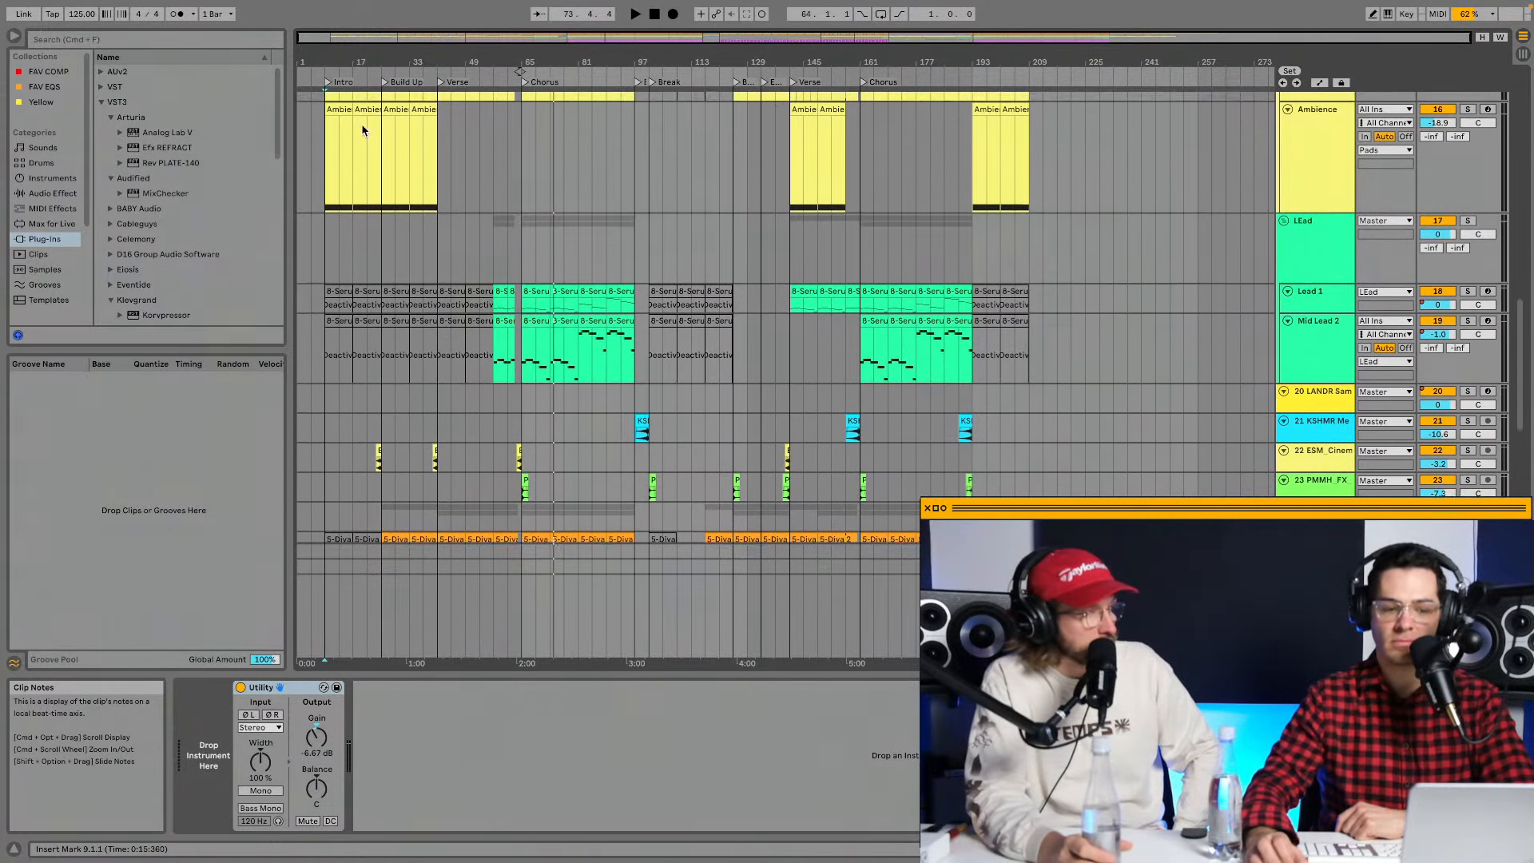
scroll(376, 140, "up", 10)
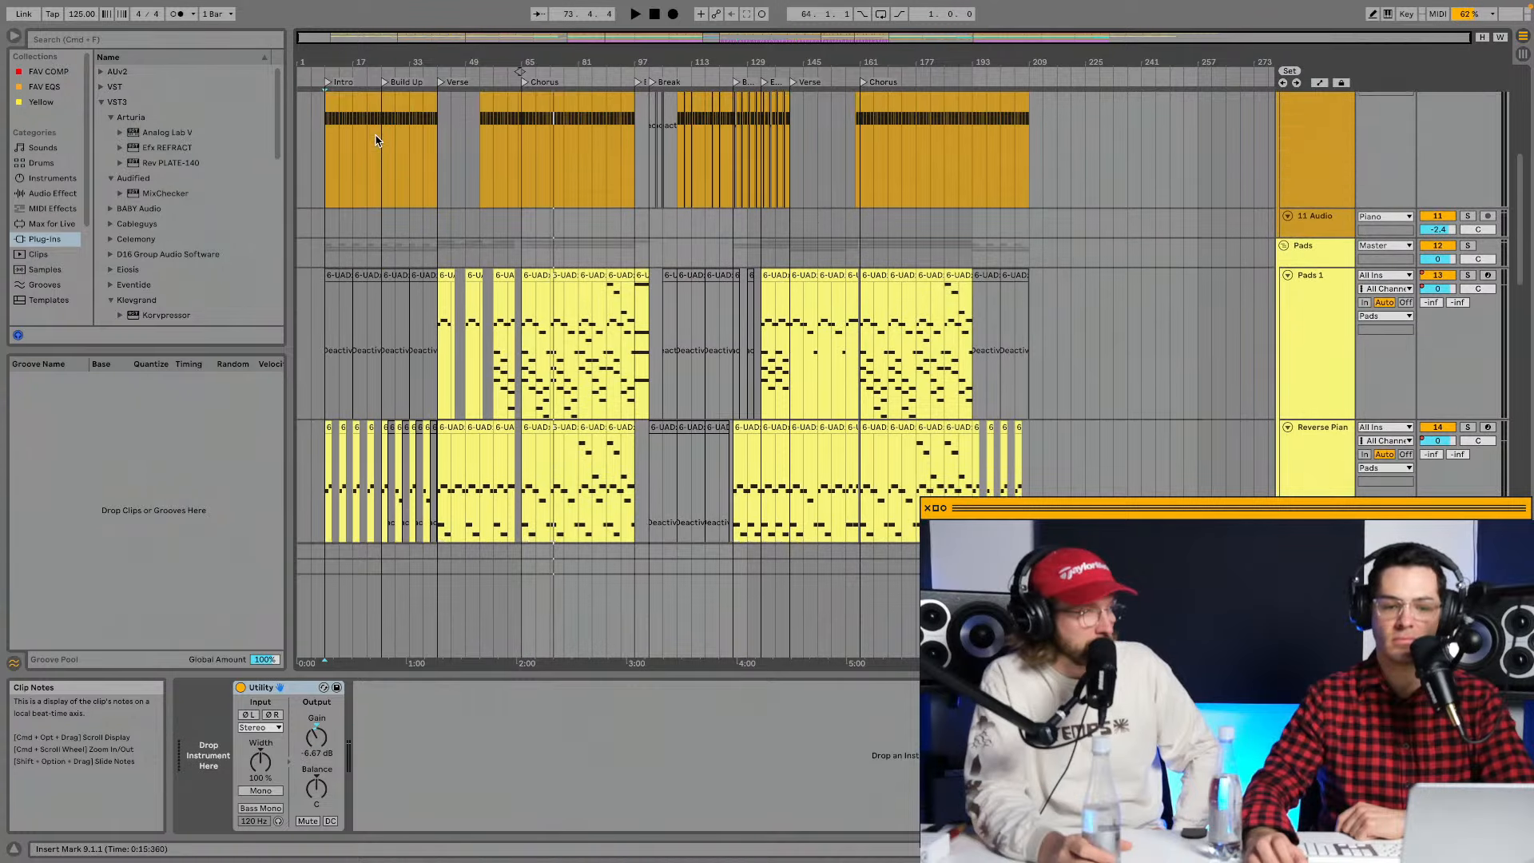
scroll(377, 140, "up", 1)
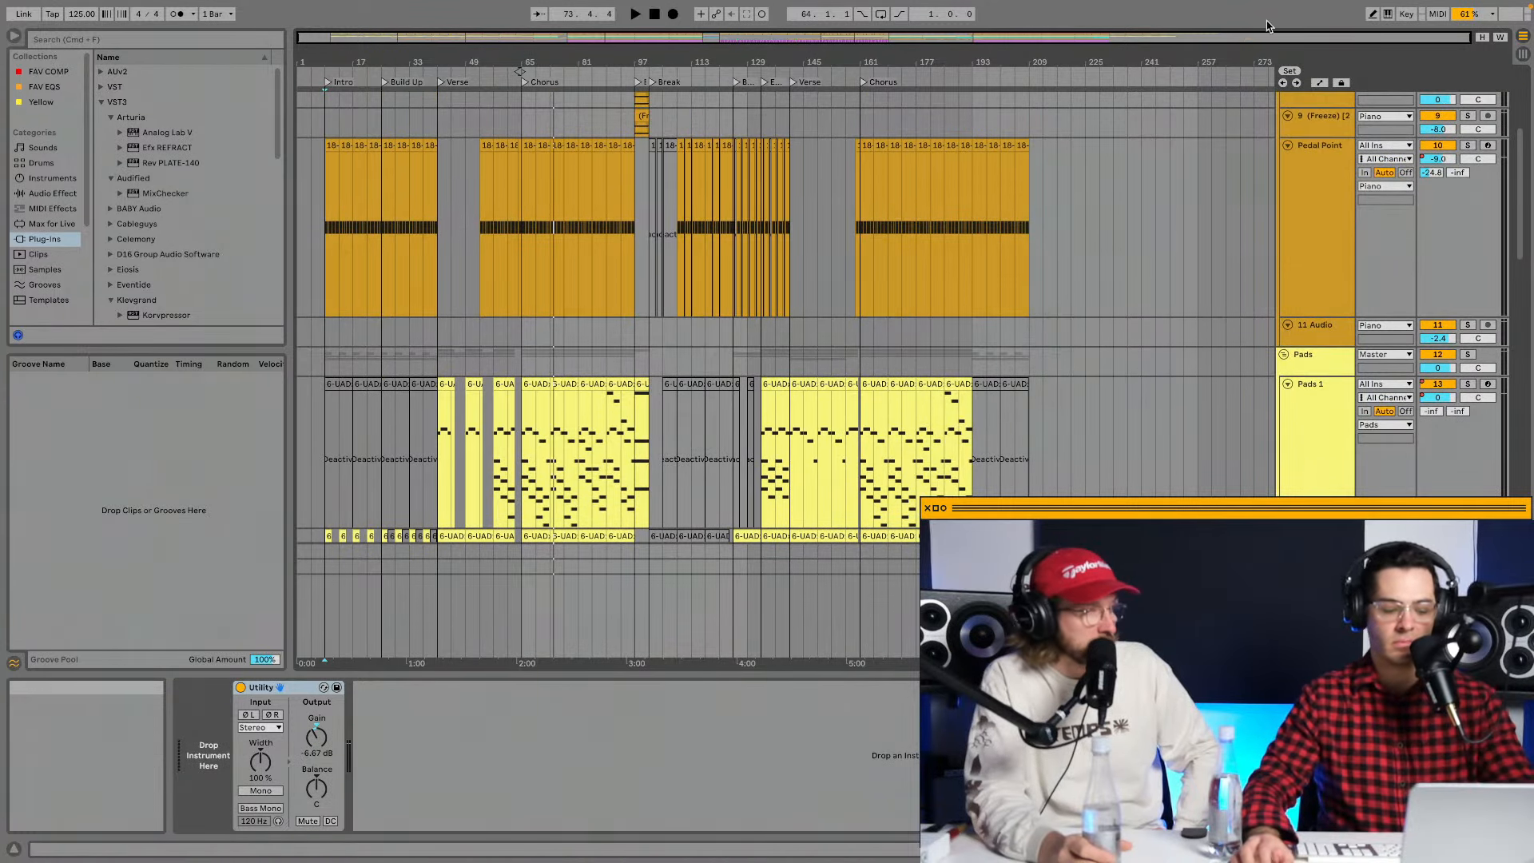
key("h")
key("plus")
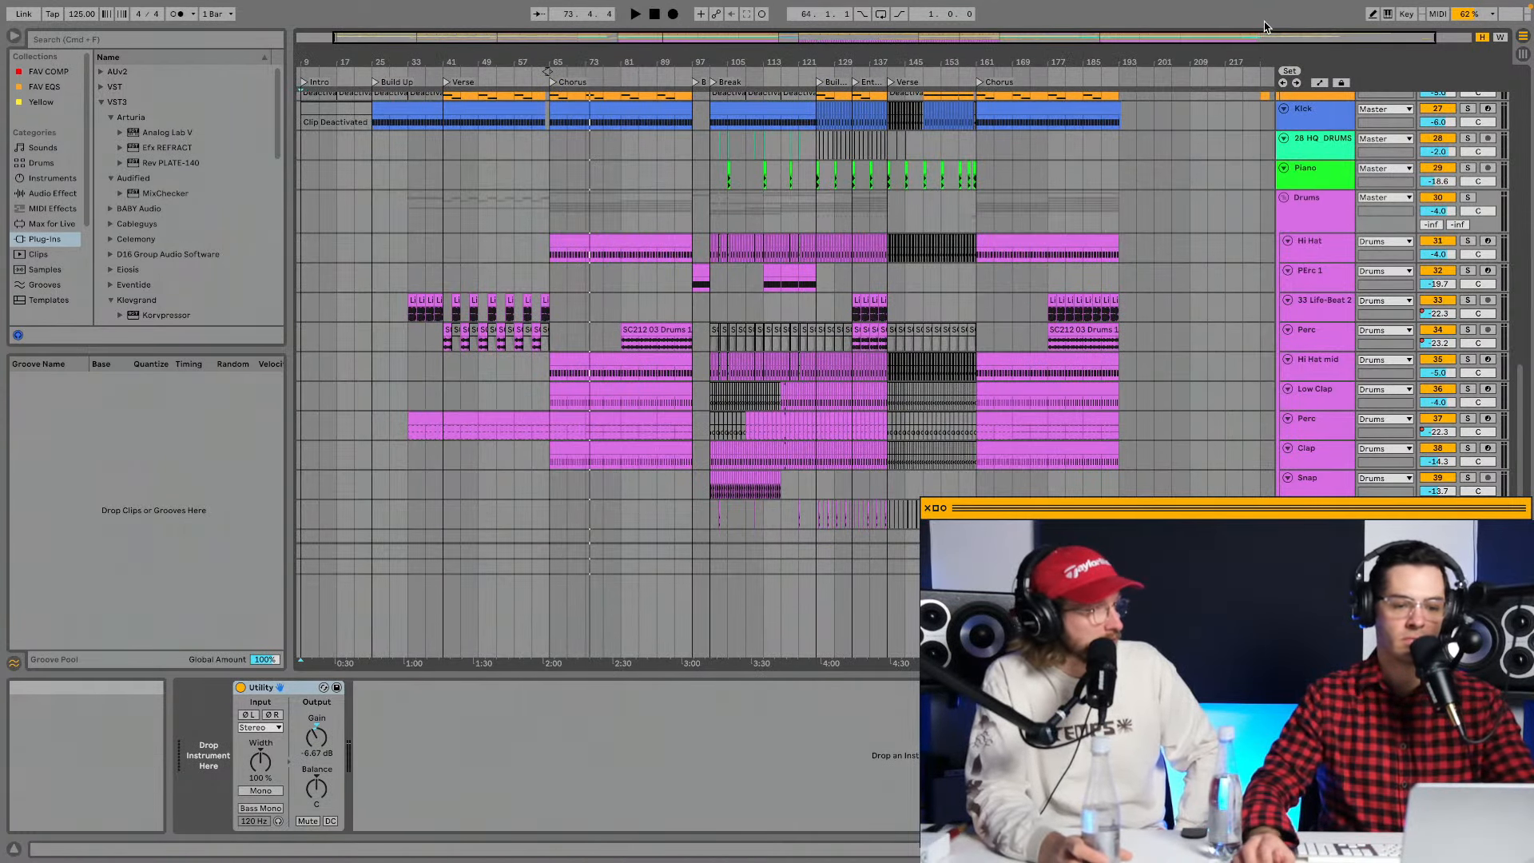
Show the Master track's device chain and examine LANDR Mastering and the devices around it.
scroll(1072, 198, "up", 12)
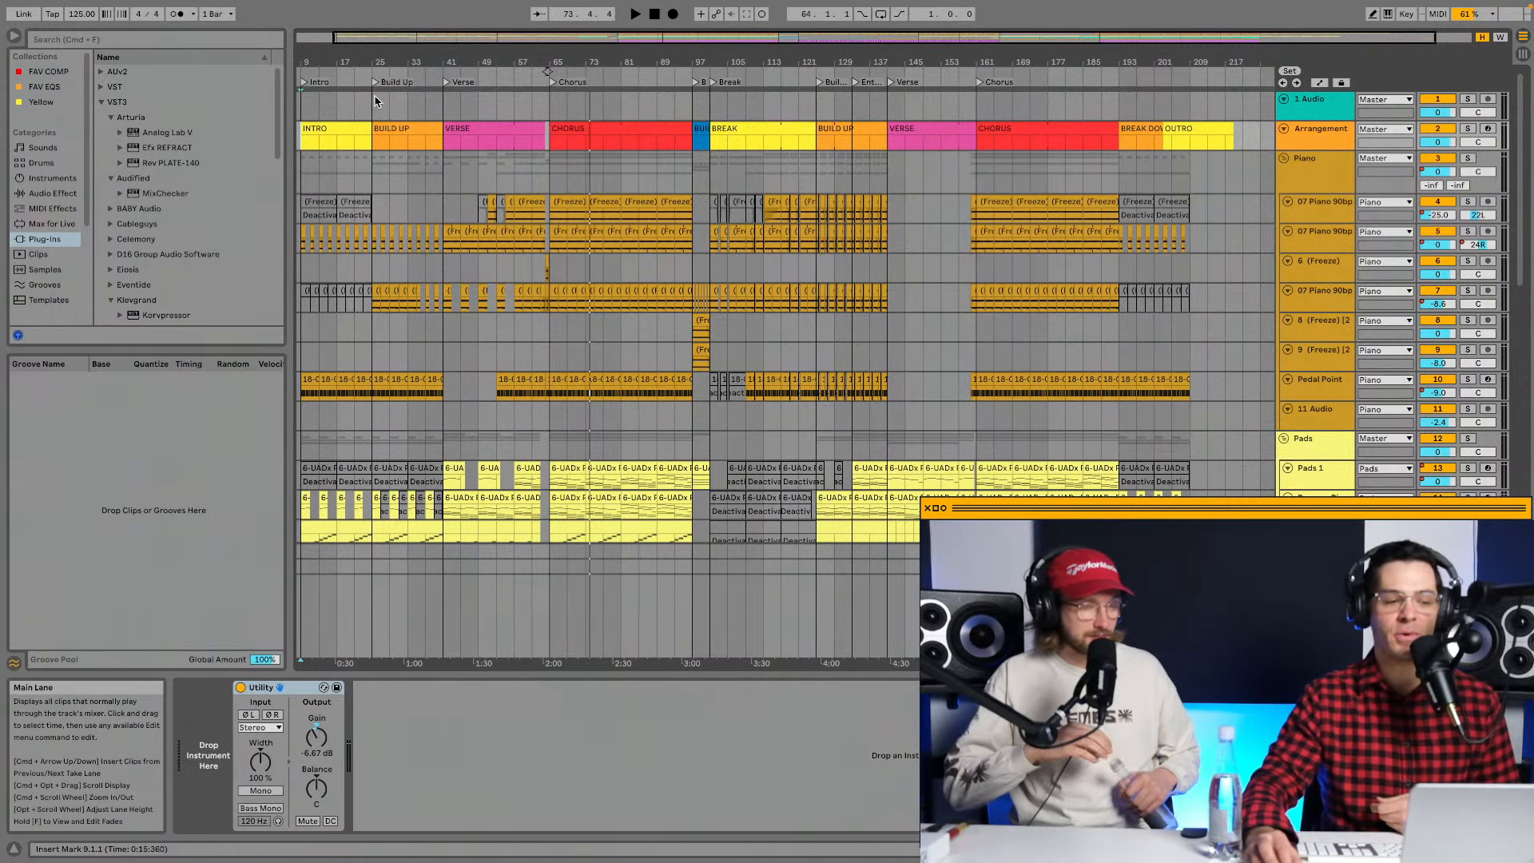
scroll(375, 102, "left", 2)
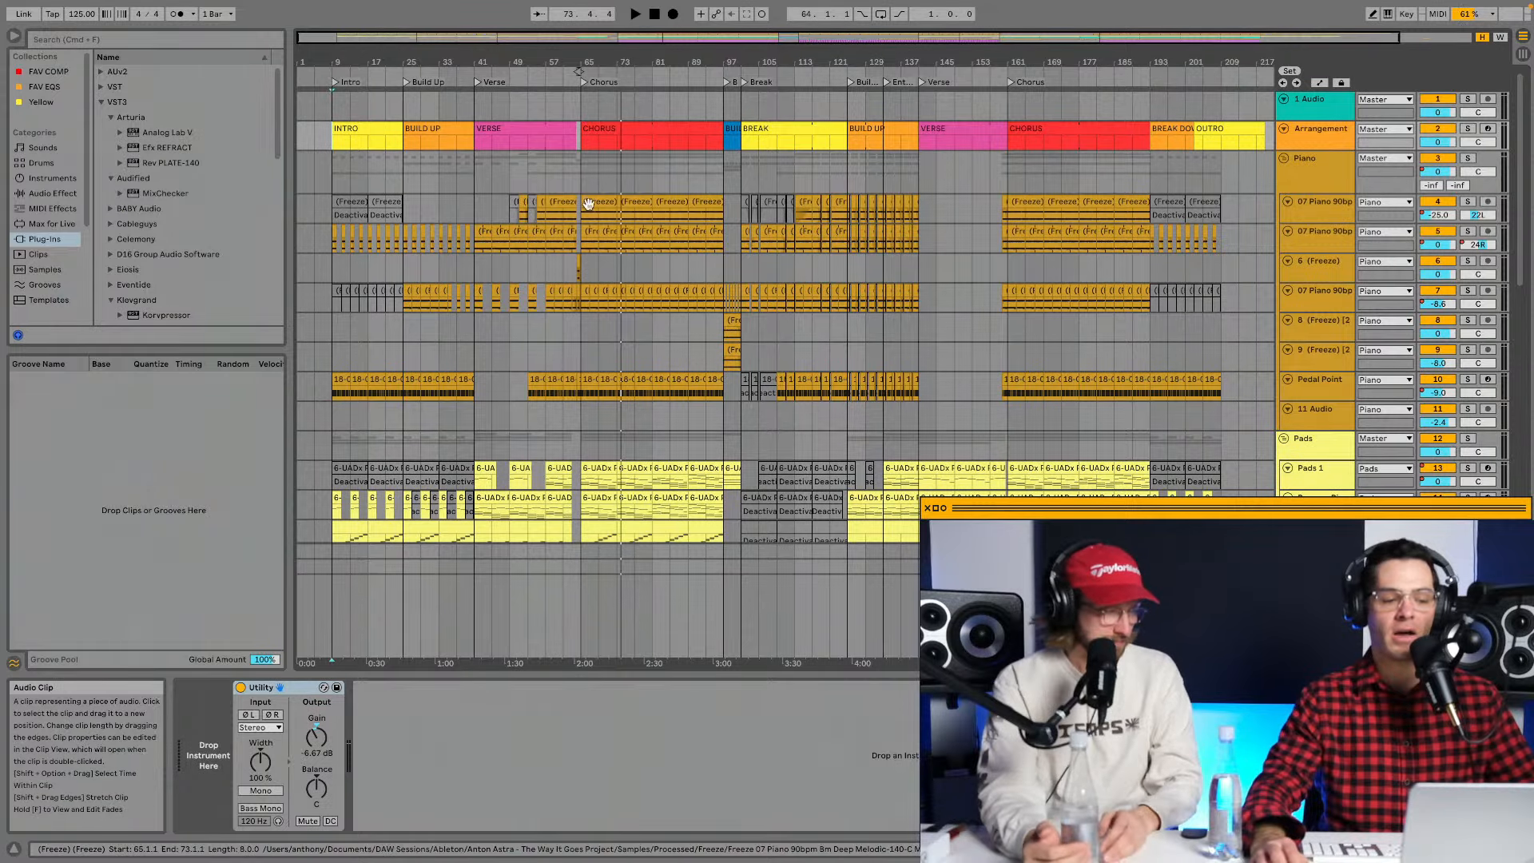
scroll(410, 203, "down", 10)
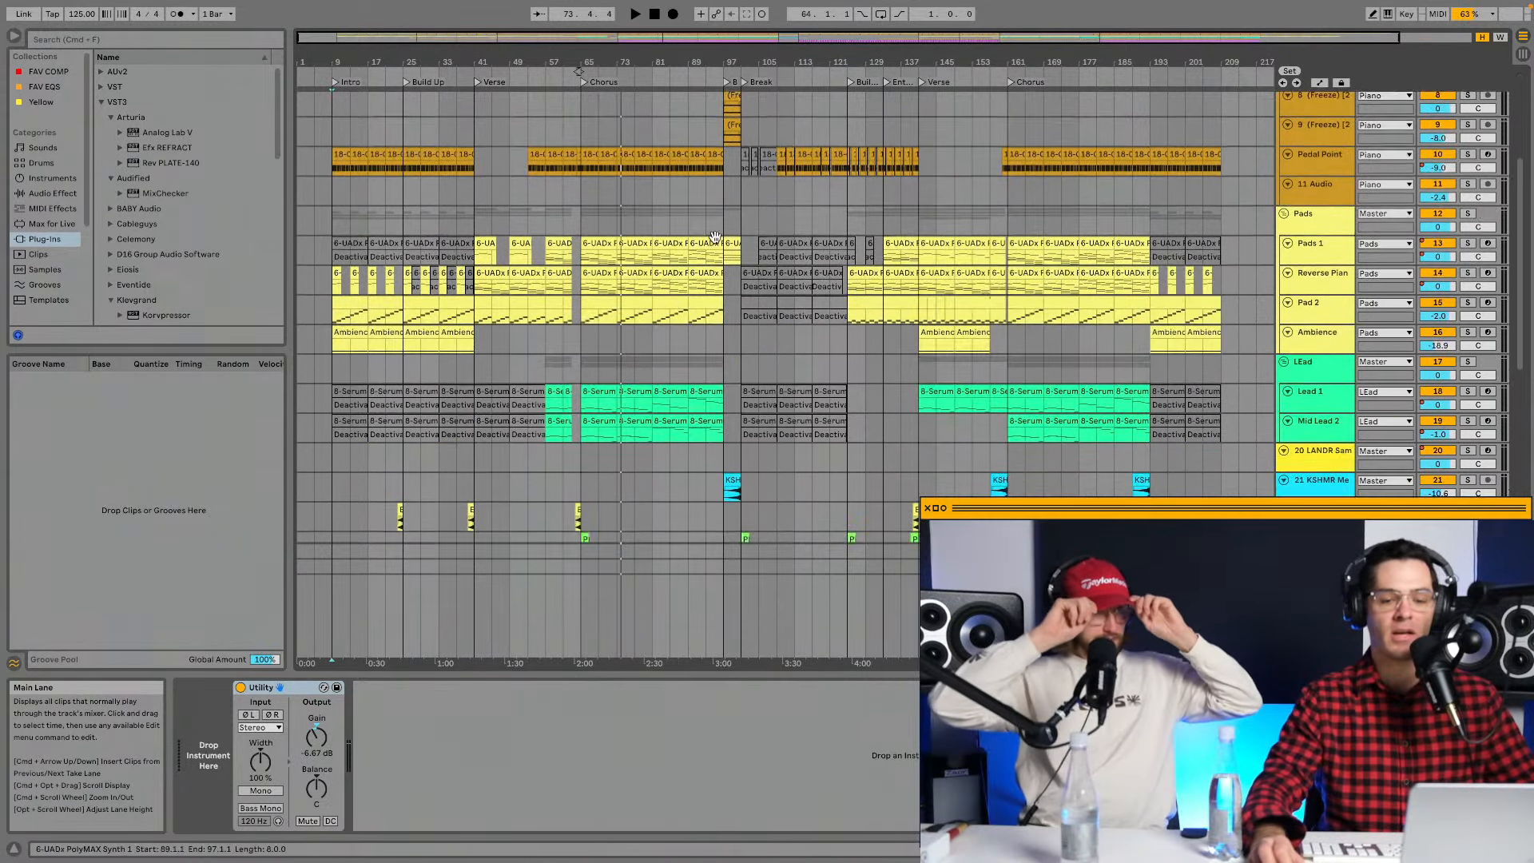
scroll(717, 241, "up", 10)
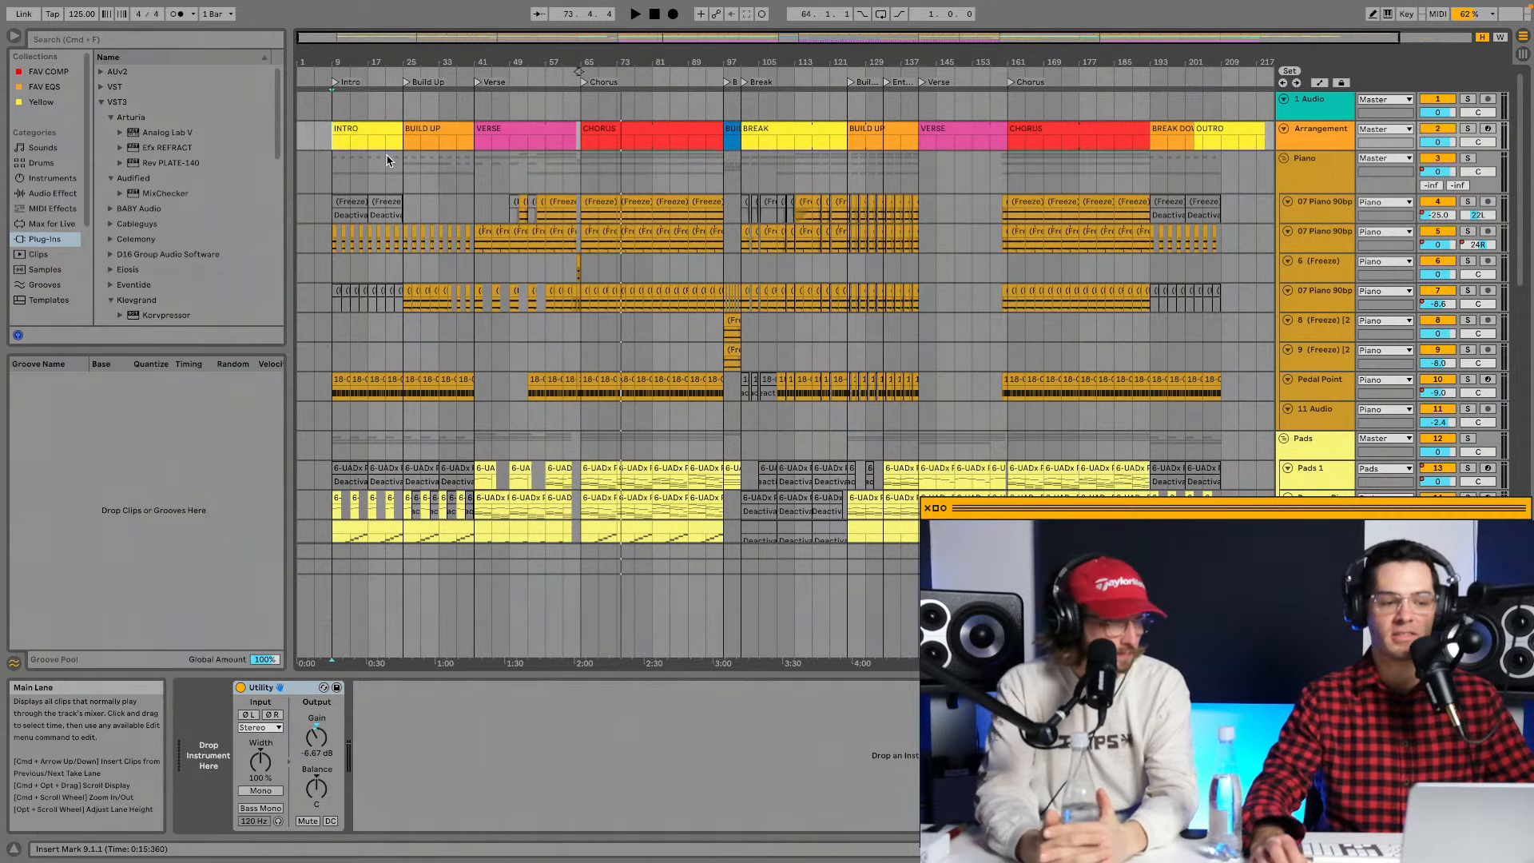
left_click(1317, 588)
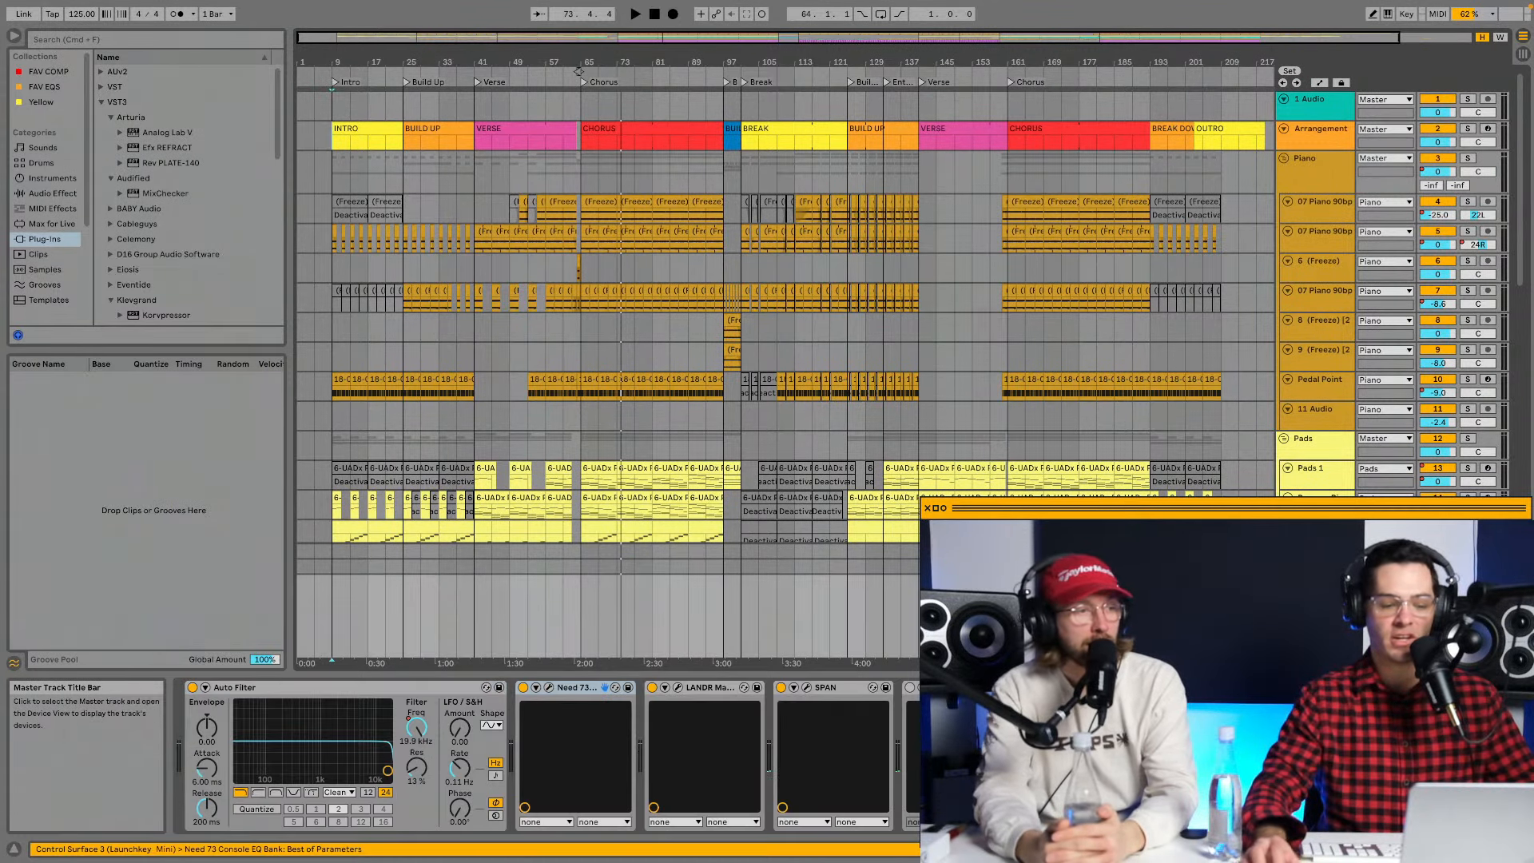
left_click(703, 692)
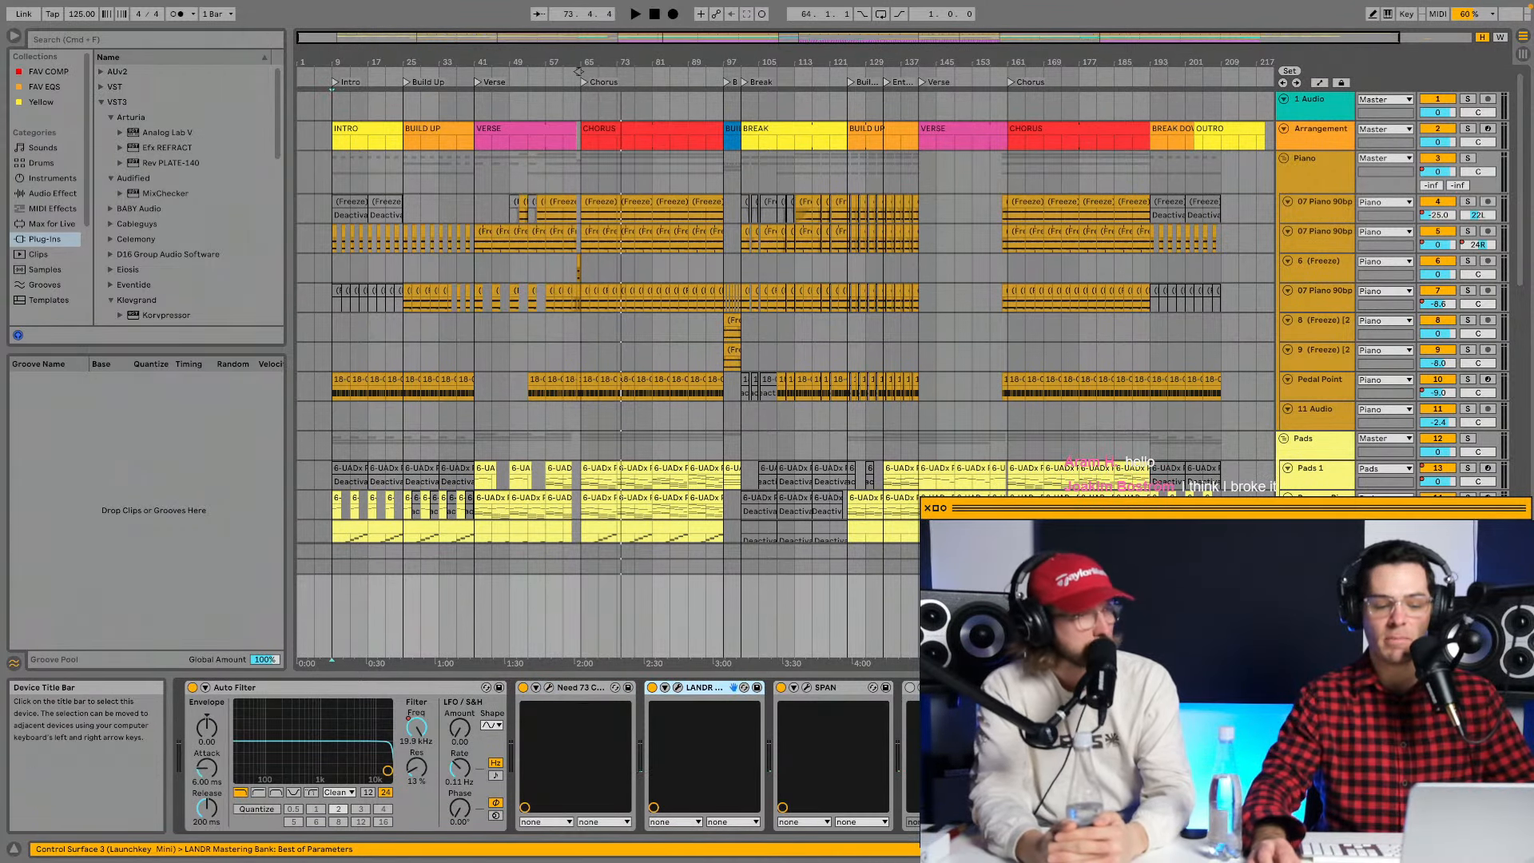
left_click(906, 698)
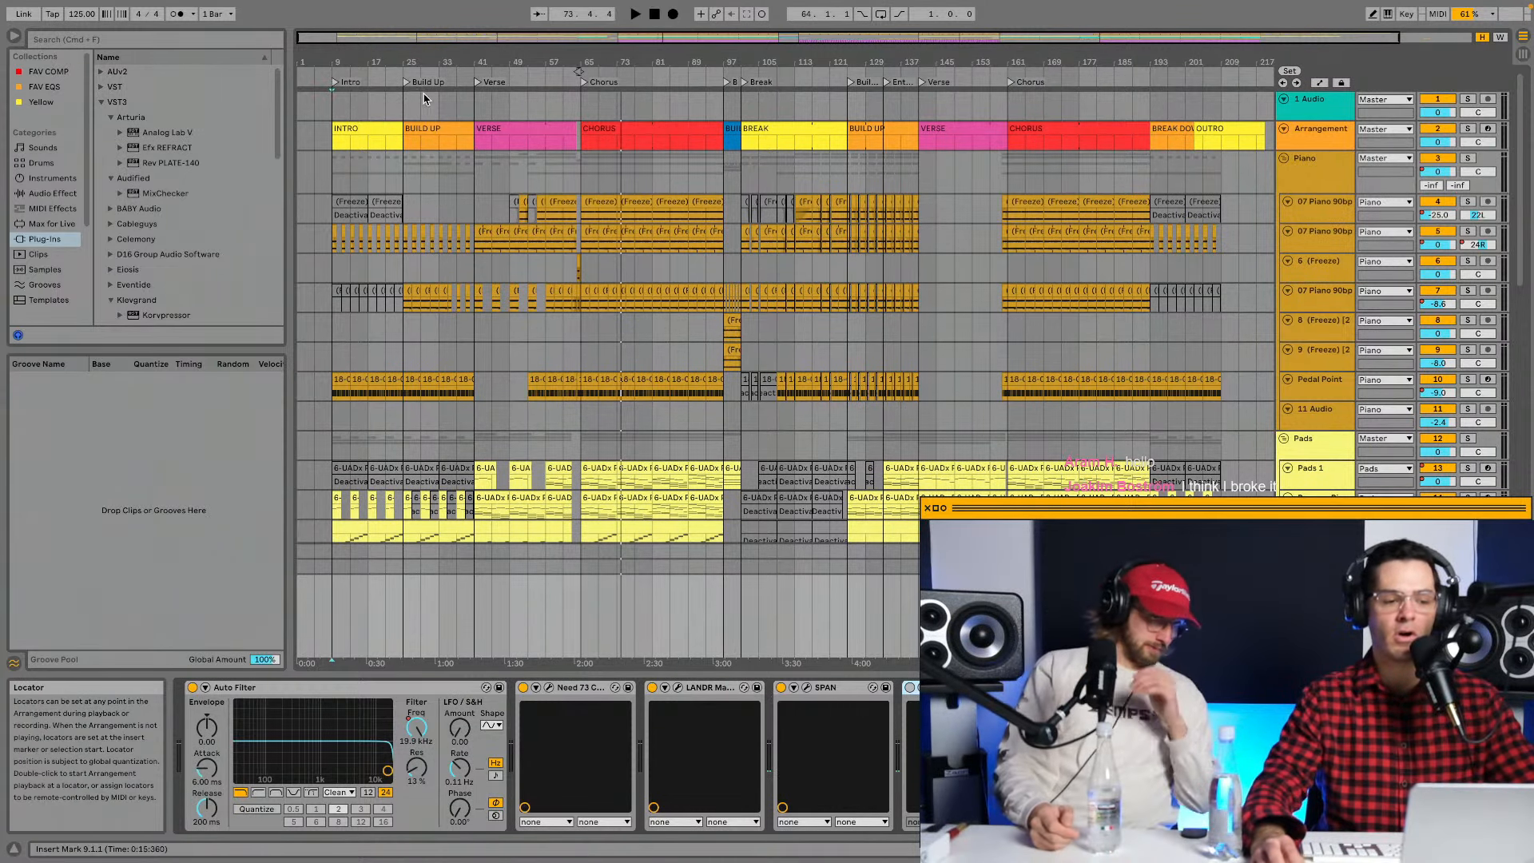
Start playback from the Intro and show the Pedal Point track's volume automation in an enlarged lane.
key("space")
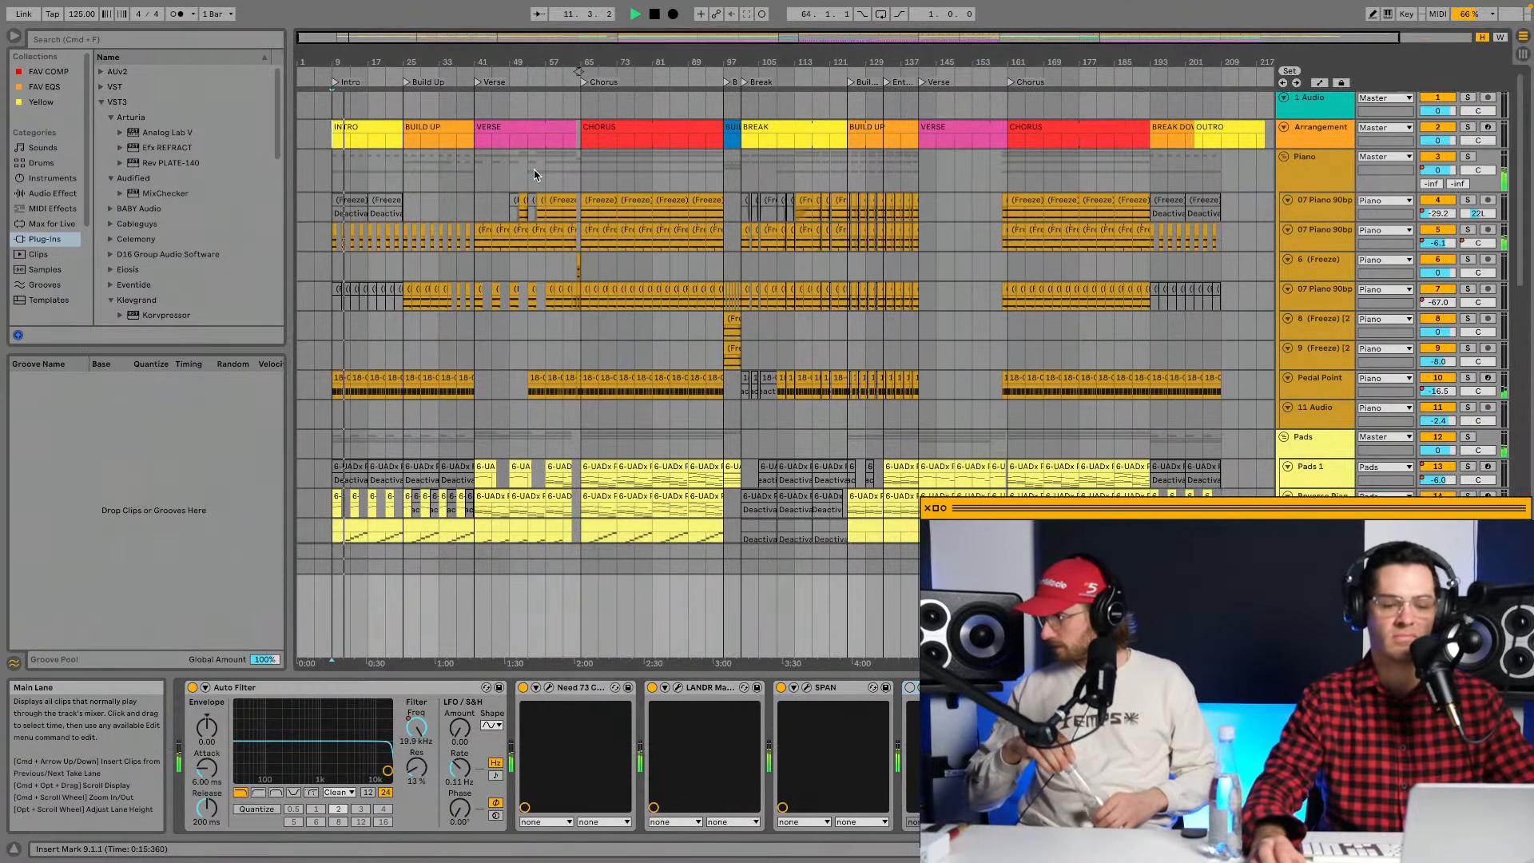
scroll(530, 171, "down", 3)
left_click(1324, 340)
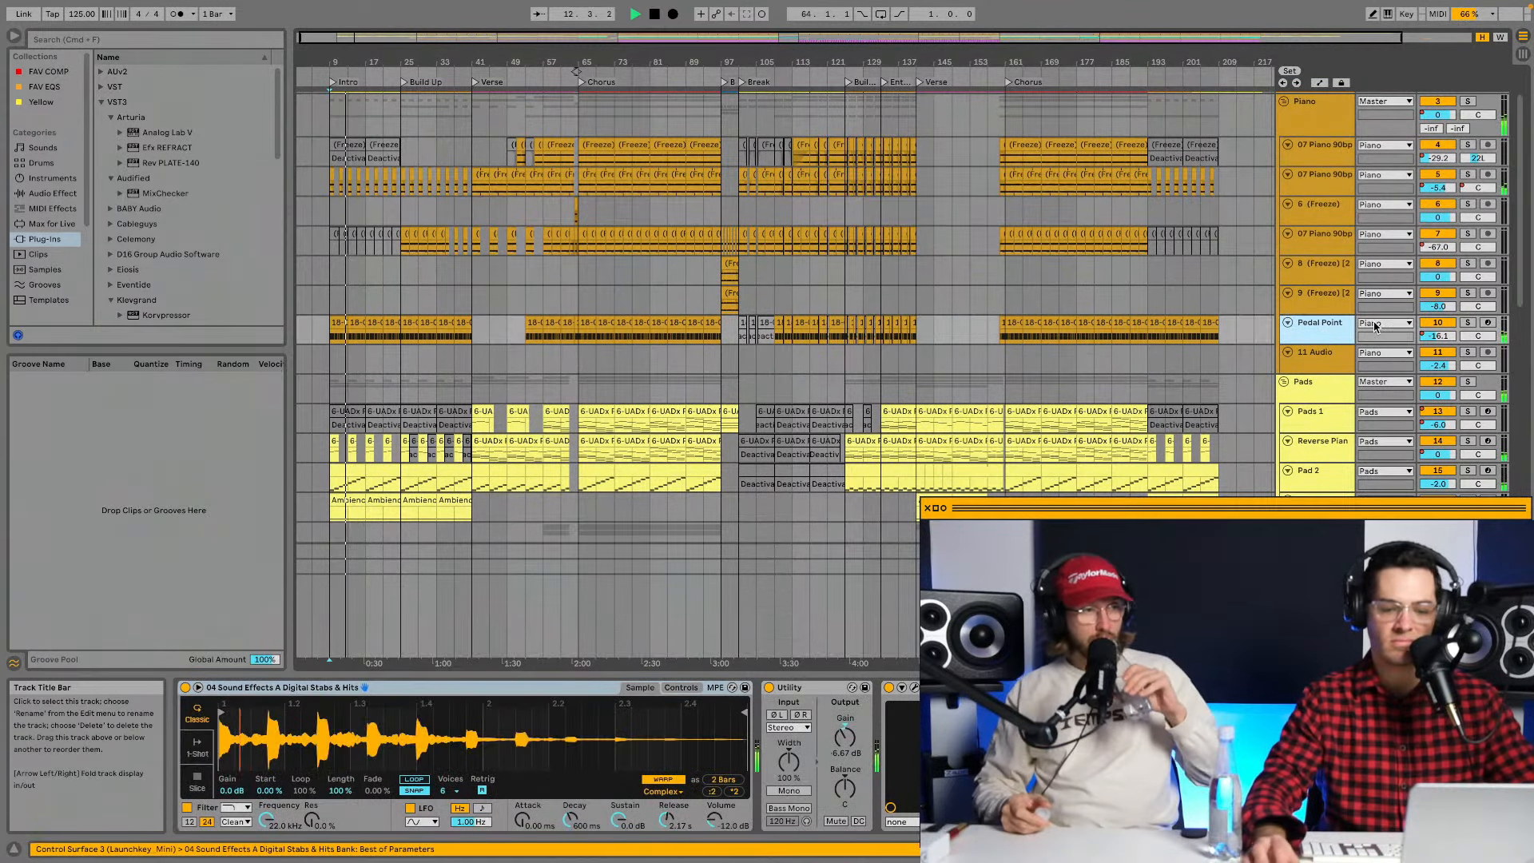
right_click(1440, 336)
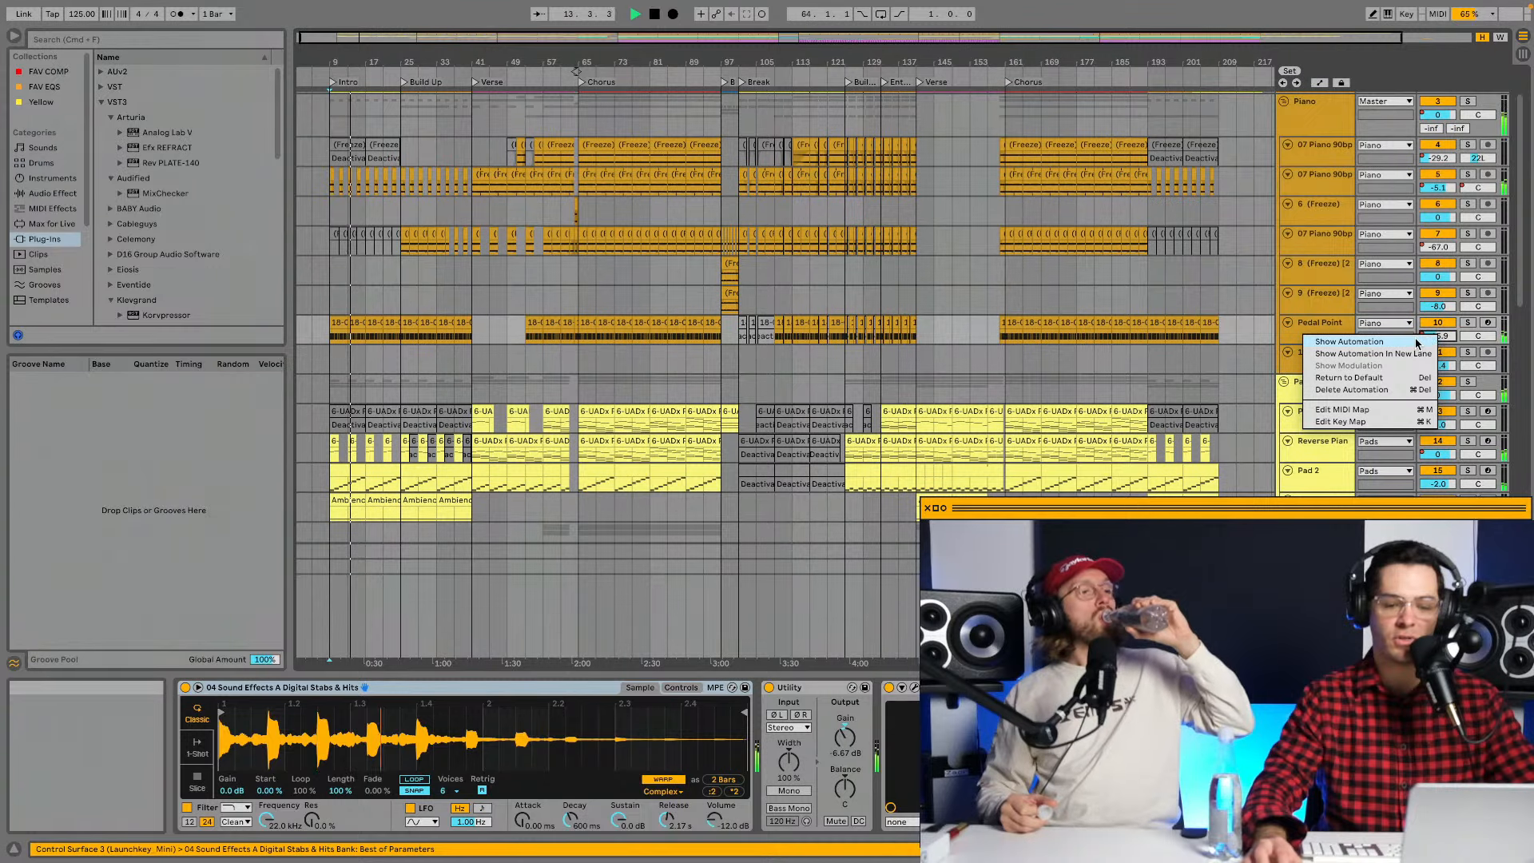
left_click(1348, 341)
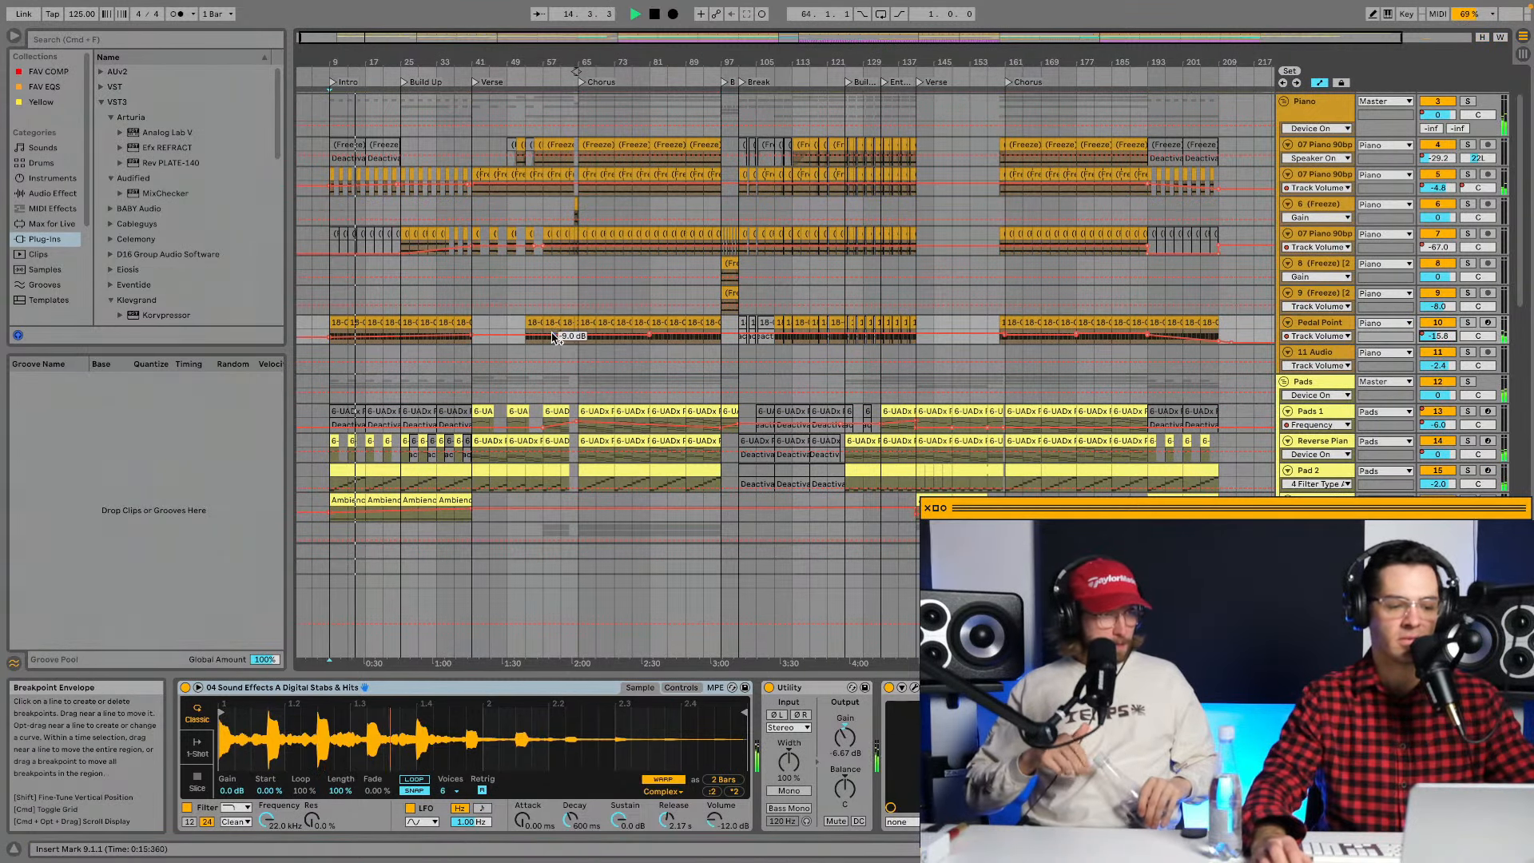
scroll(569, 337, "up", 5)
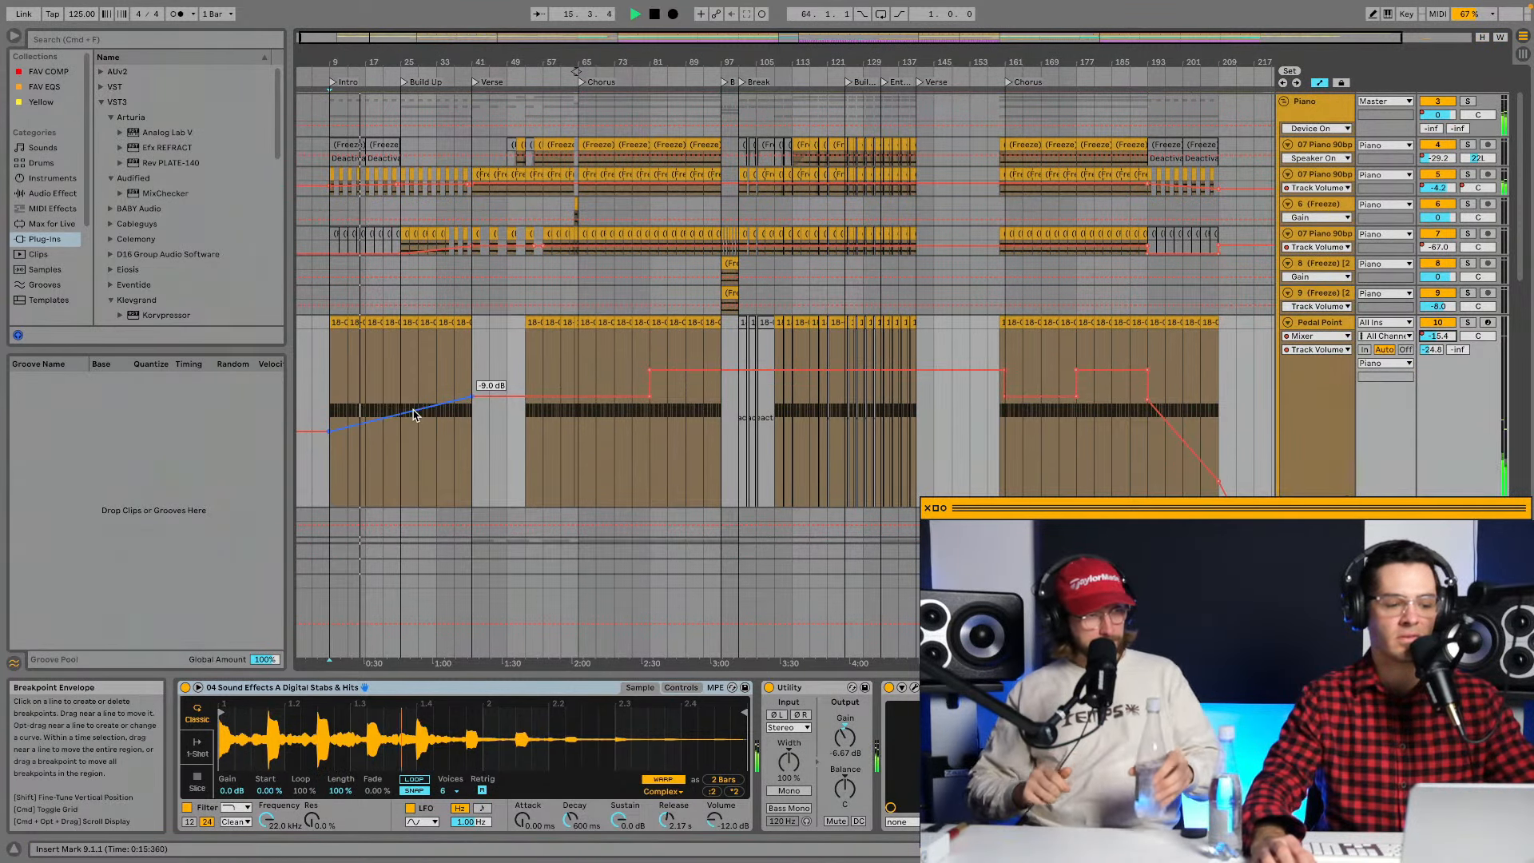
Lower the Pedal Point volume ramp across the Intro and Build Up, with an even quieter starting level, and hide the automation.
left_click_drag(422, 408, 415, 424)
scroll(416, 425, "up", 1)
scroll(418, 323, "left", 1)
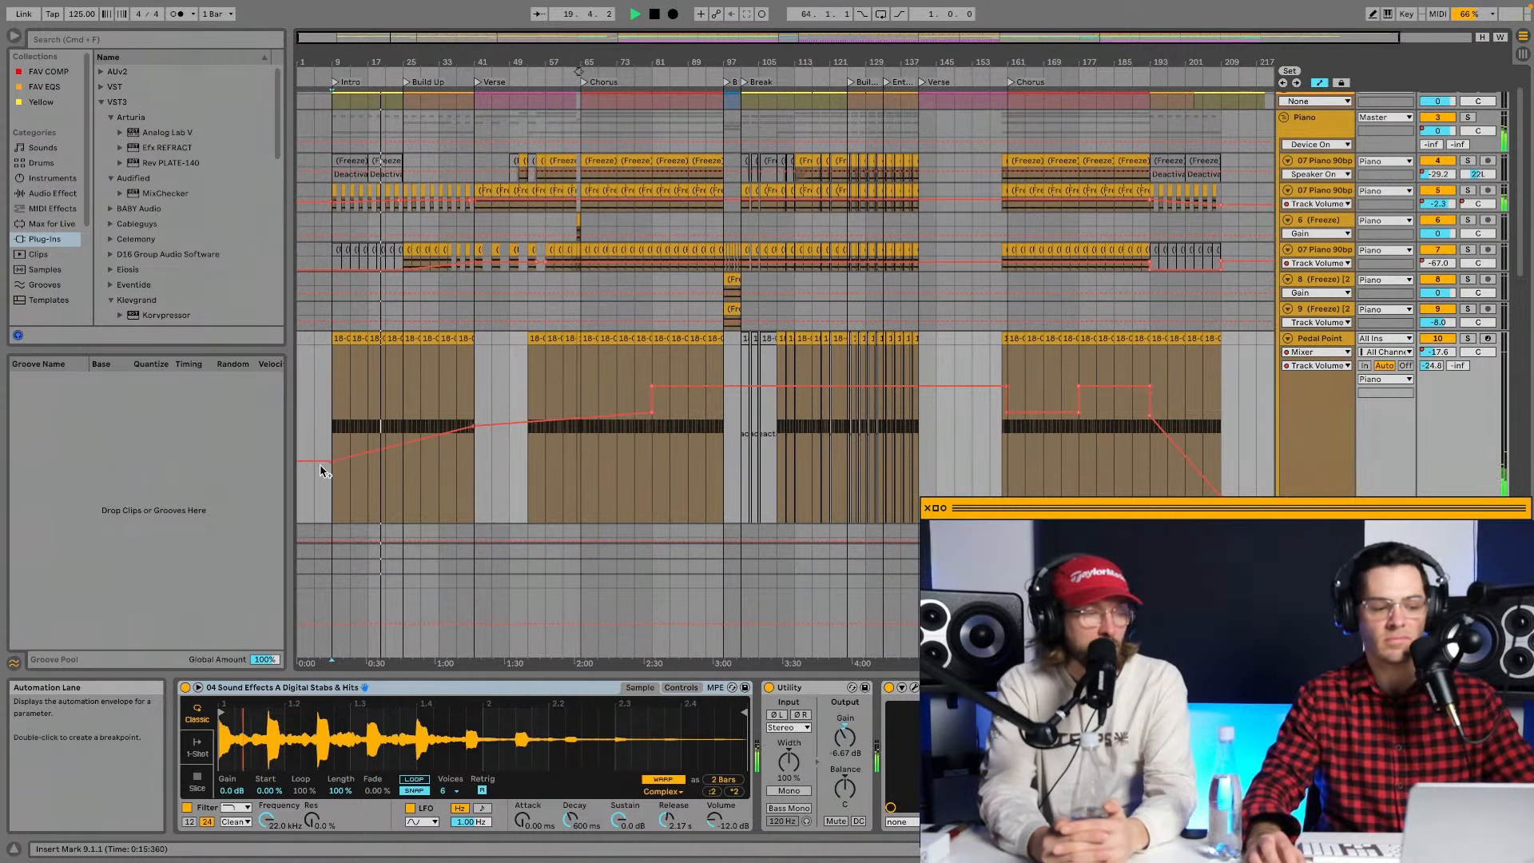
left_click_drag(320, 463, 319, 500)
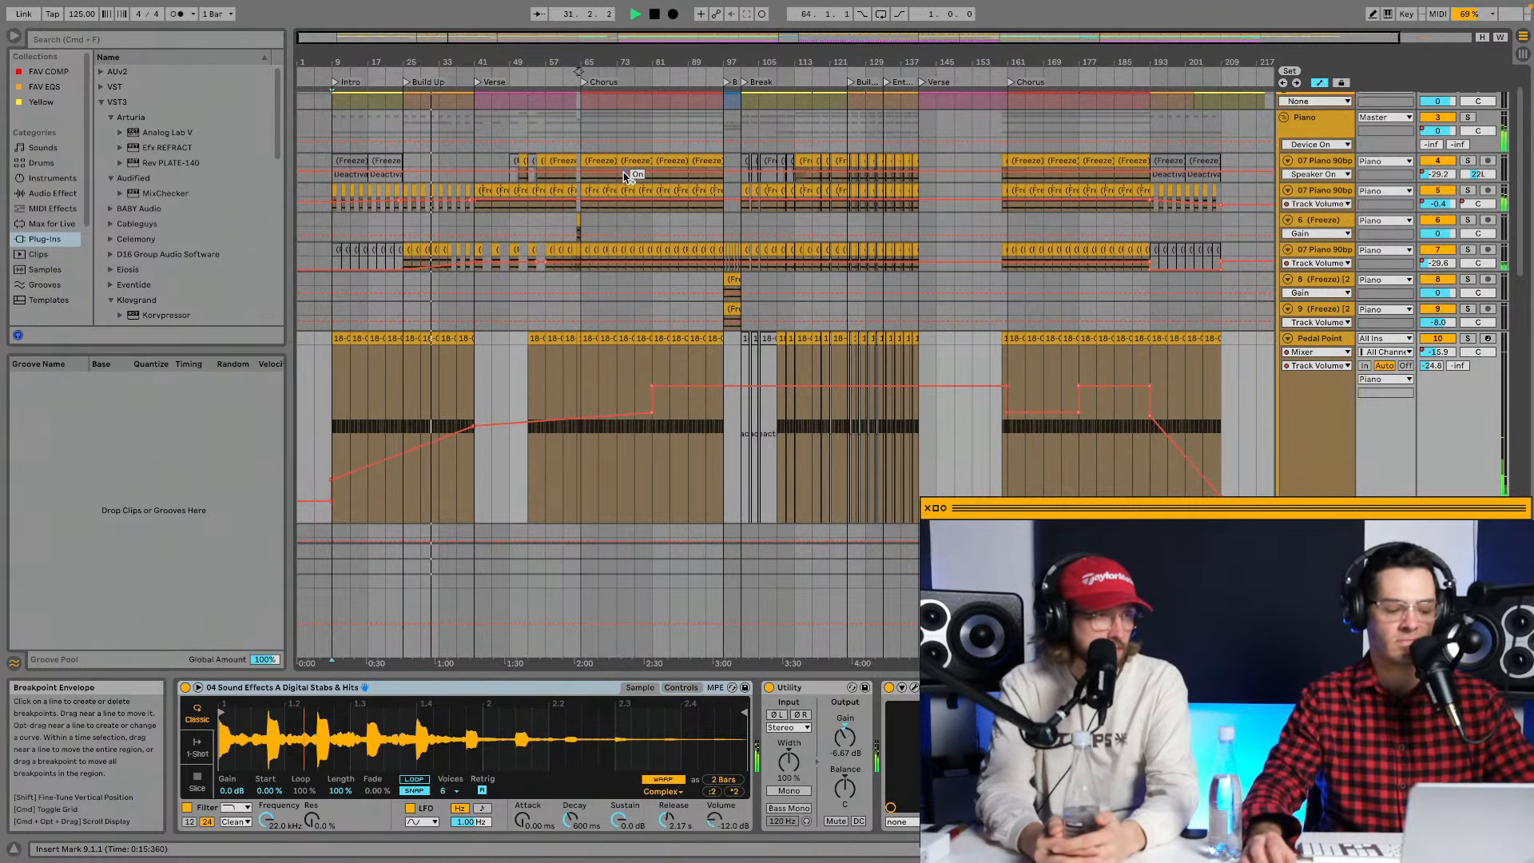
key("a")
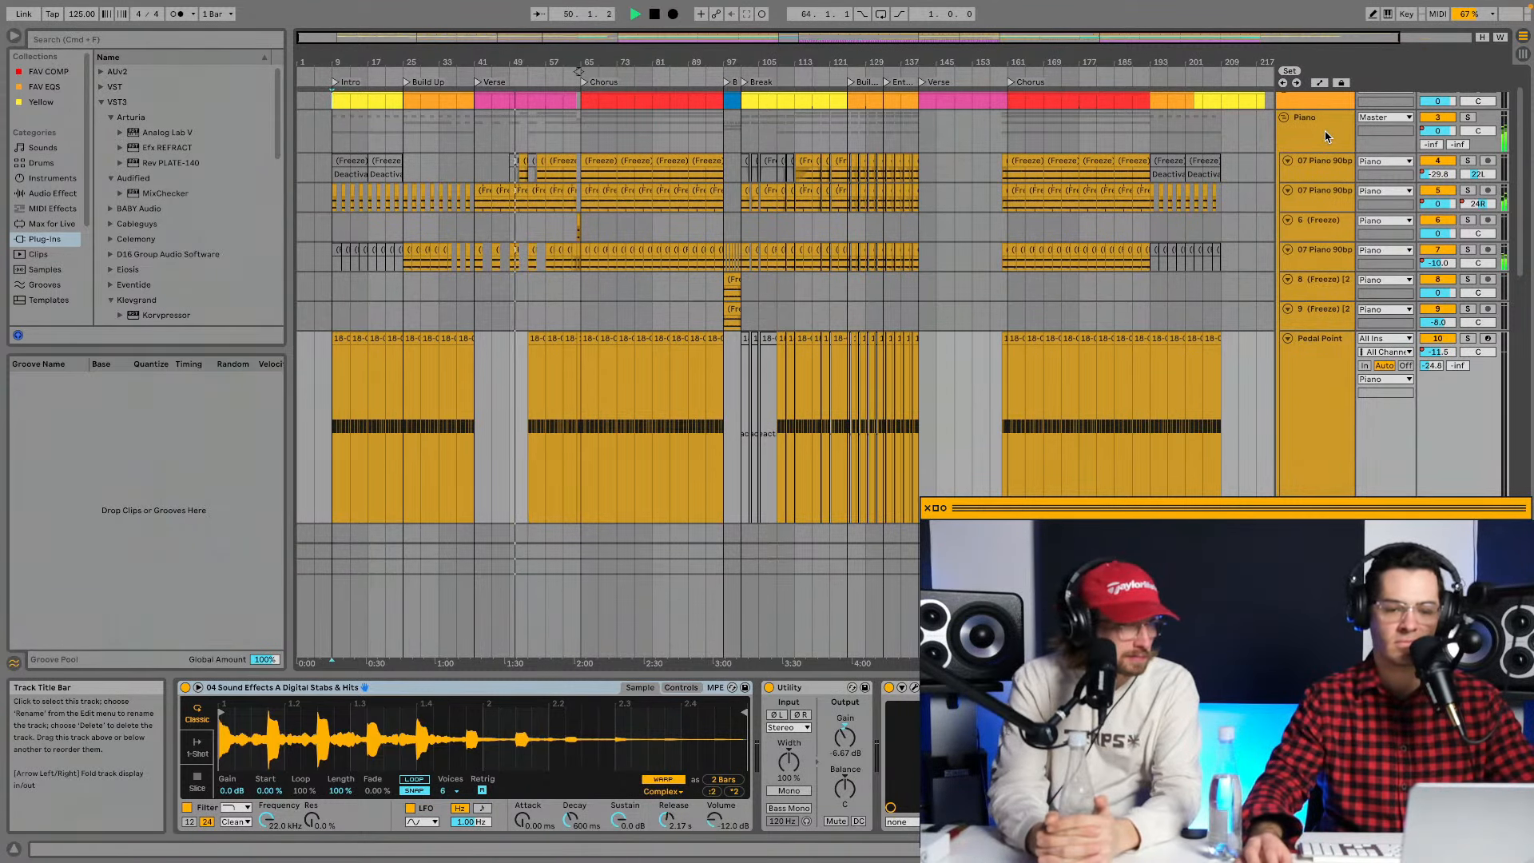
Show the Piano group's volume automation and lower the section leading up to the Break to -2.0 dB.
right_click(1435, 140)
left_click(1422, 148)
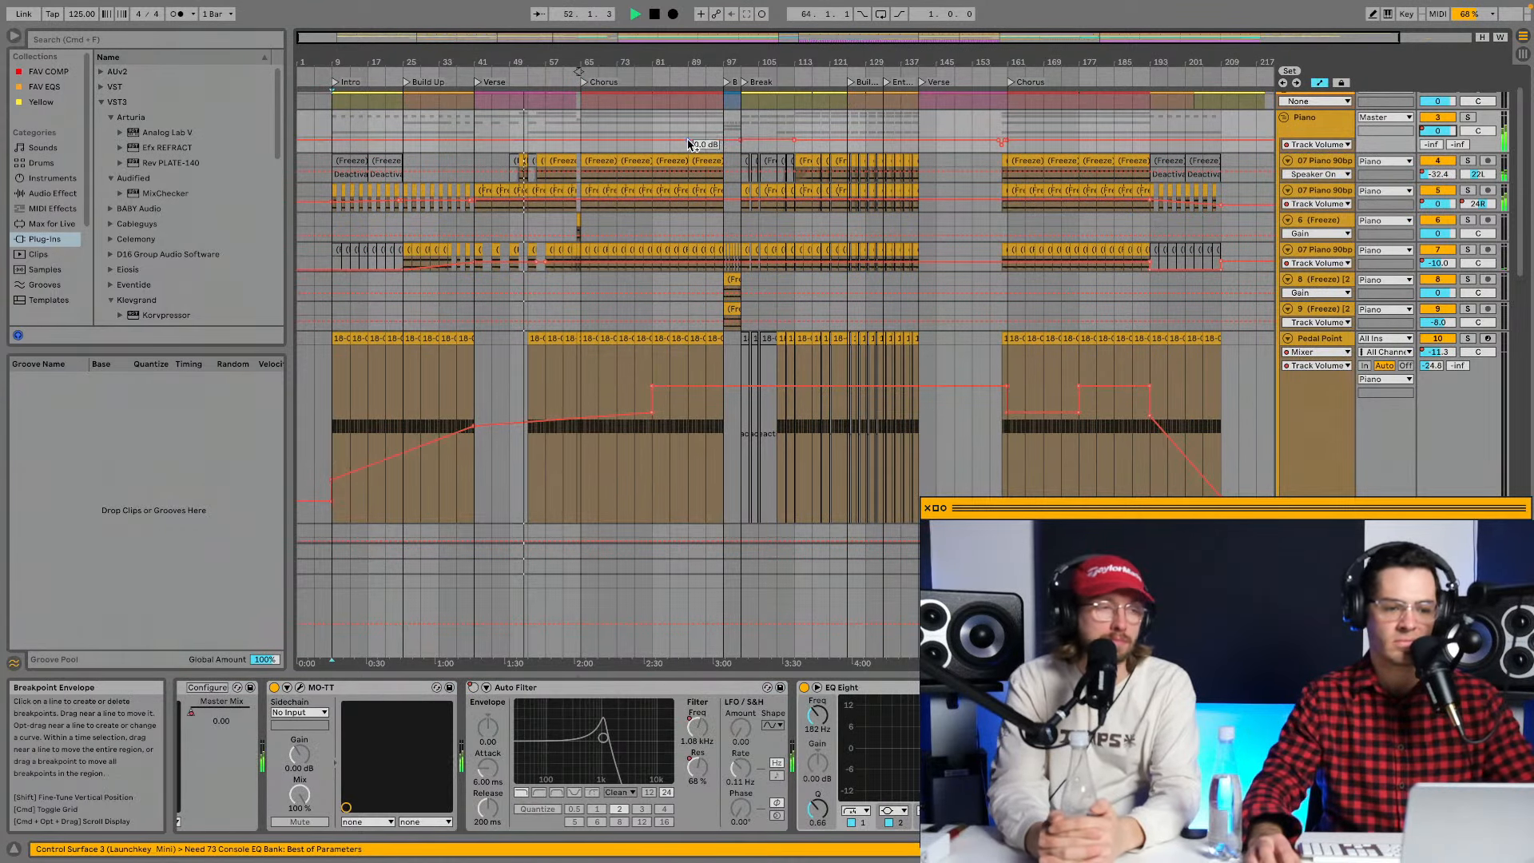
left_click_drag(690, 144, 745, 144)
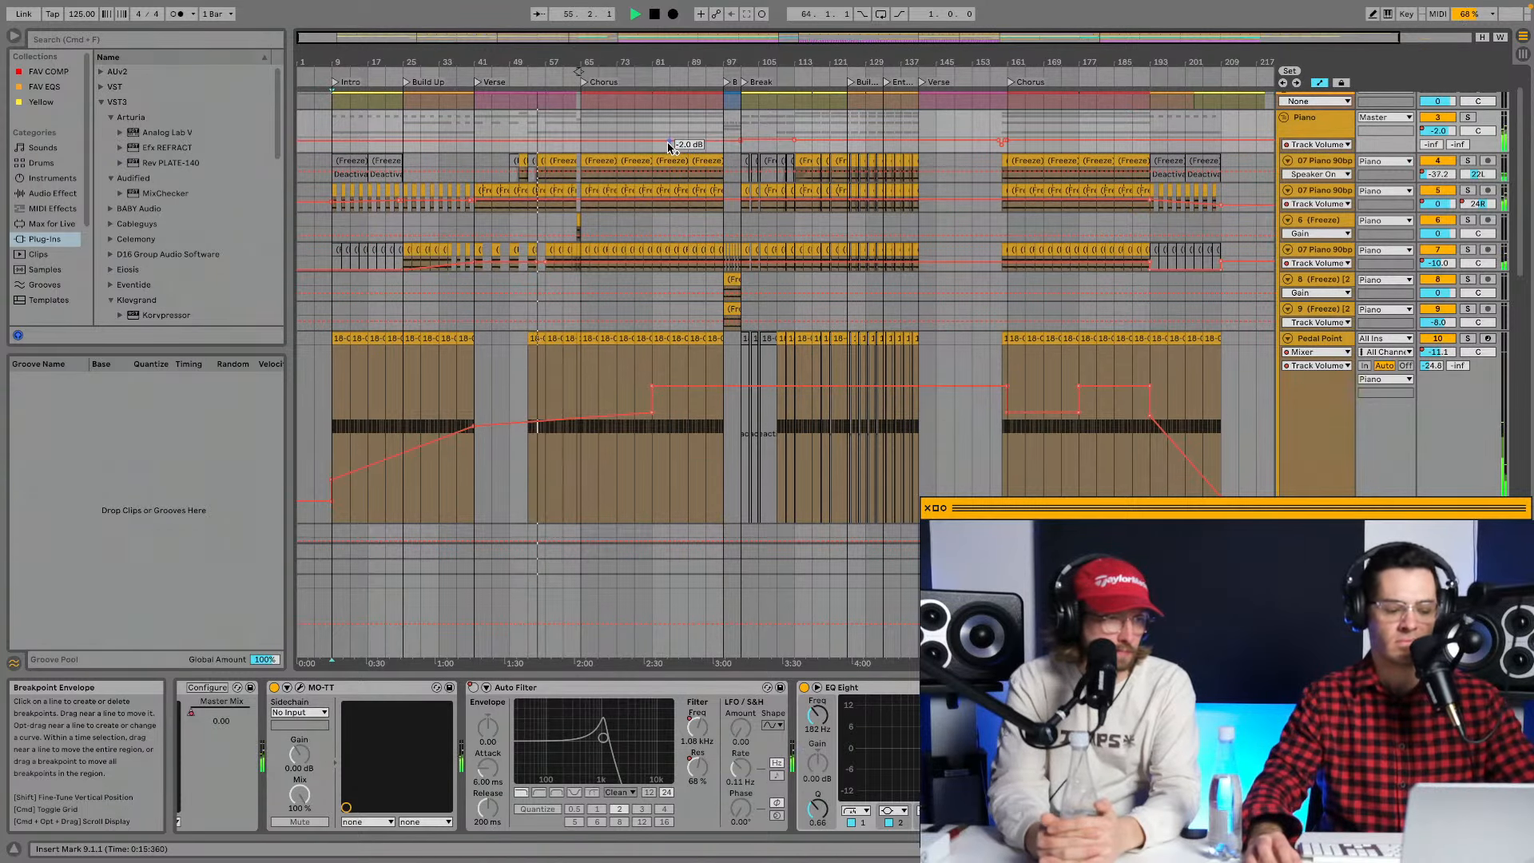
key("space")
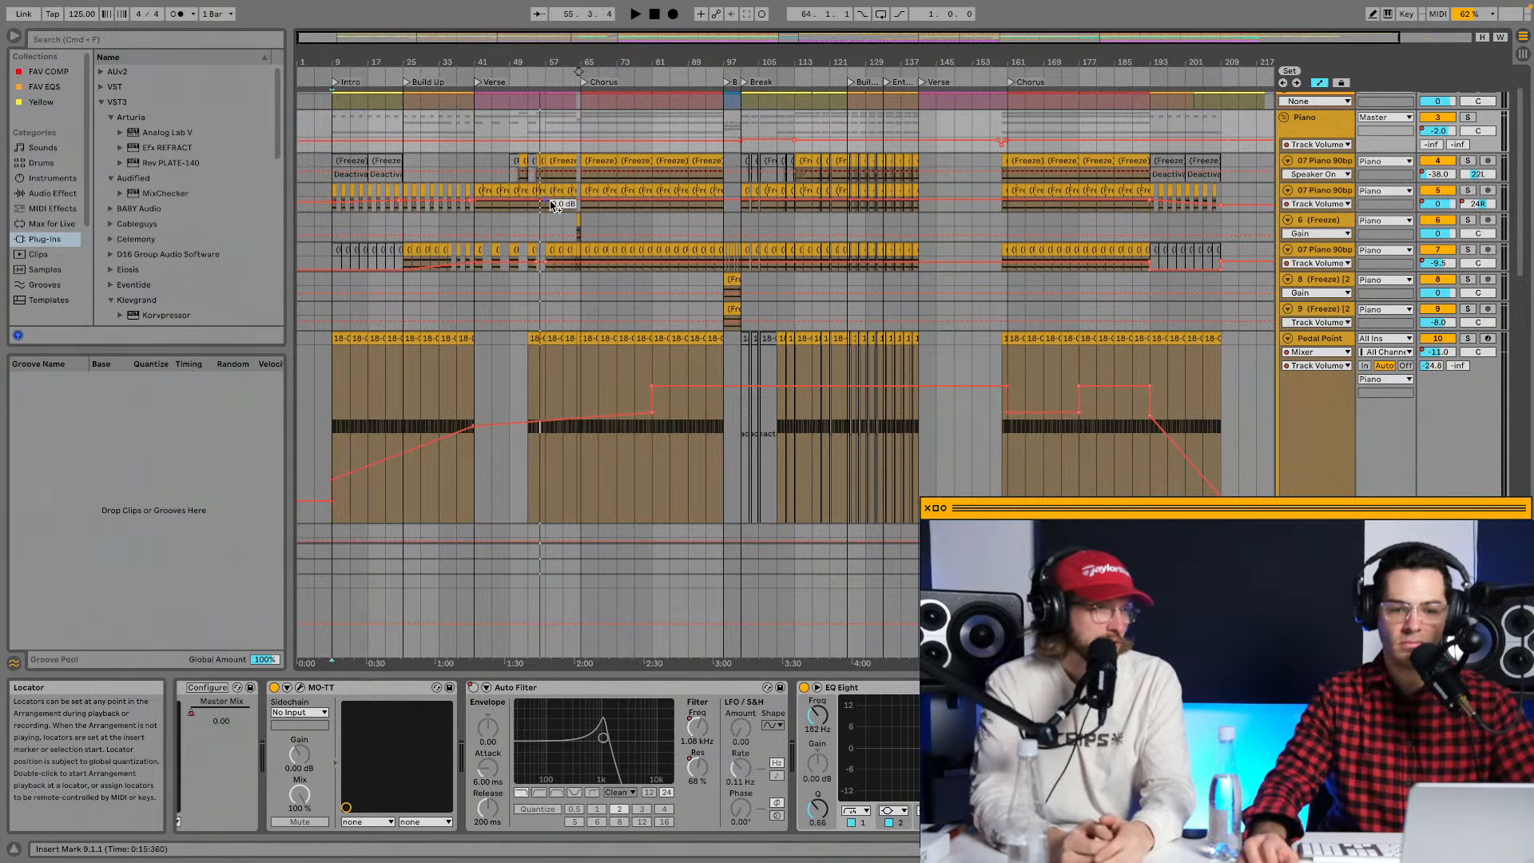
Hide the automation with the Piano group selected and audition the song from the first Chorus locator.
scroll(589, 196, "up", 2)
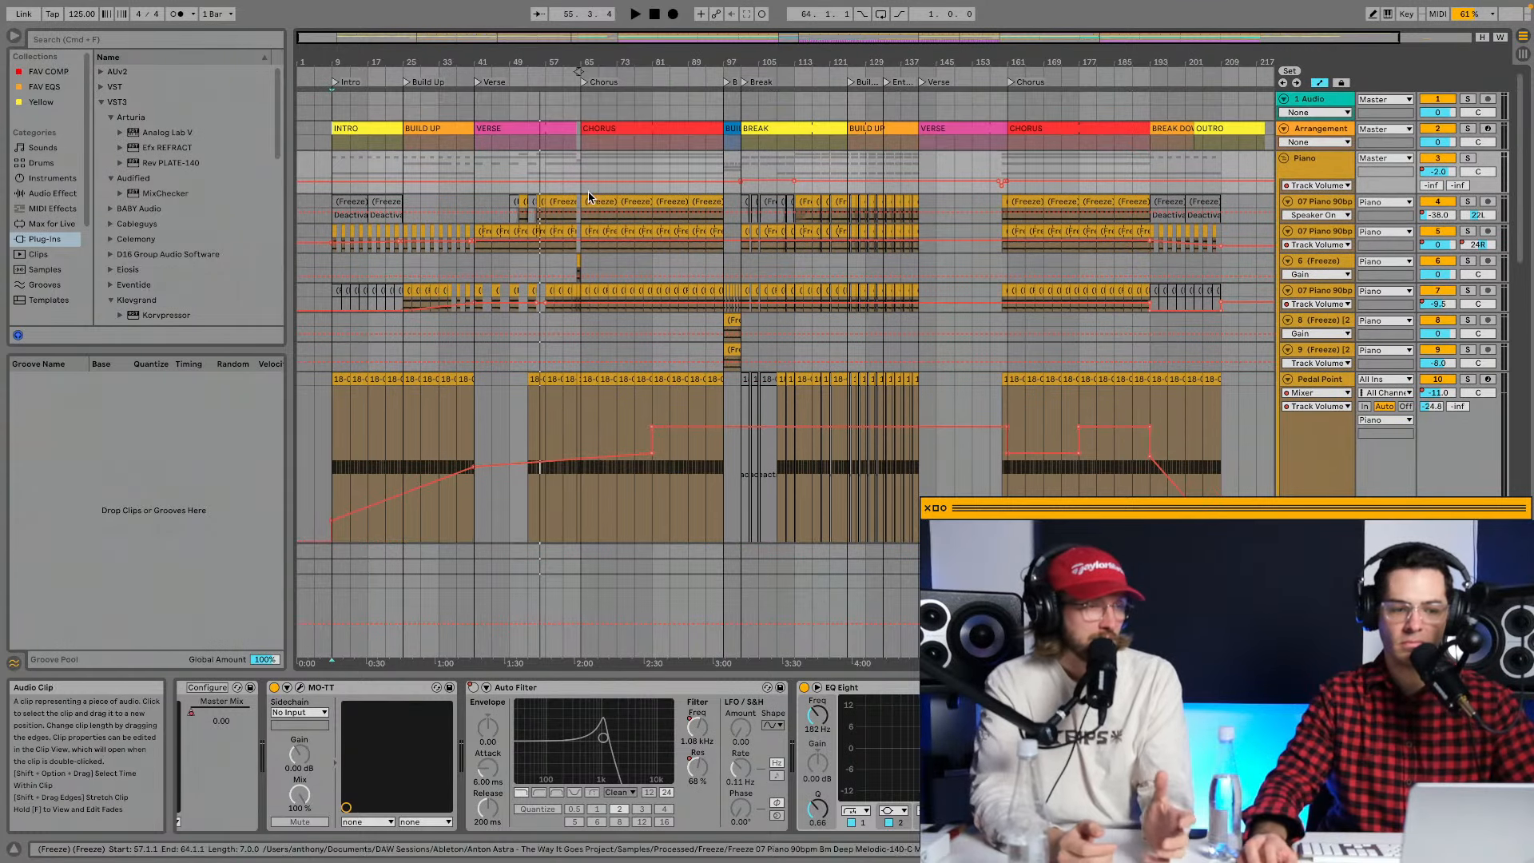
left_click(1310, 169)
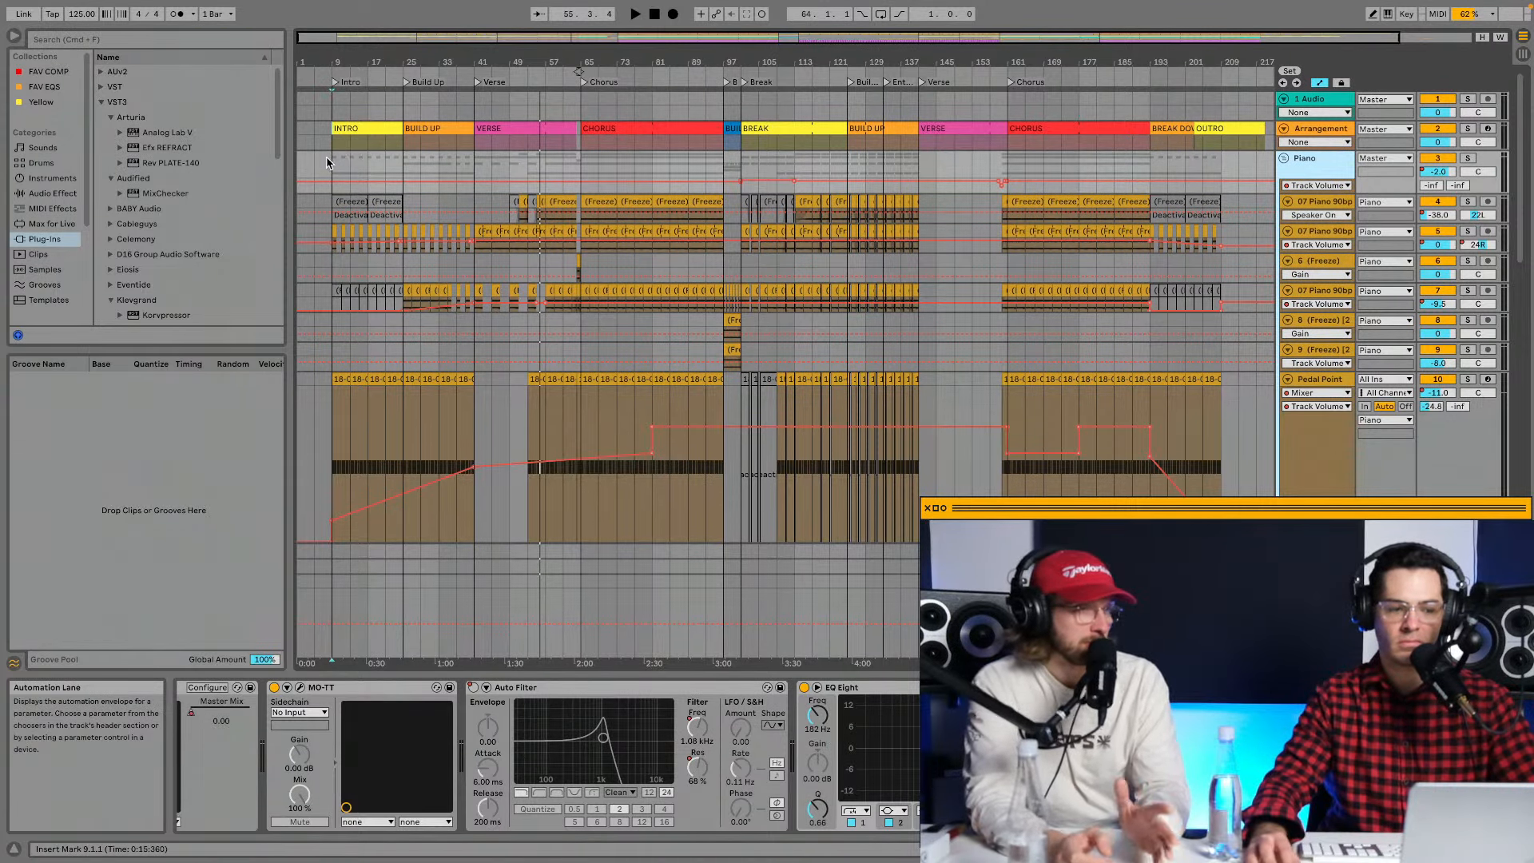
key("a")
key("space")
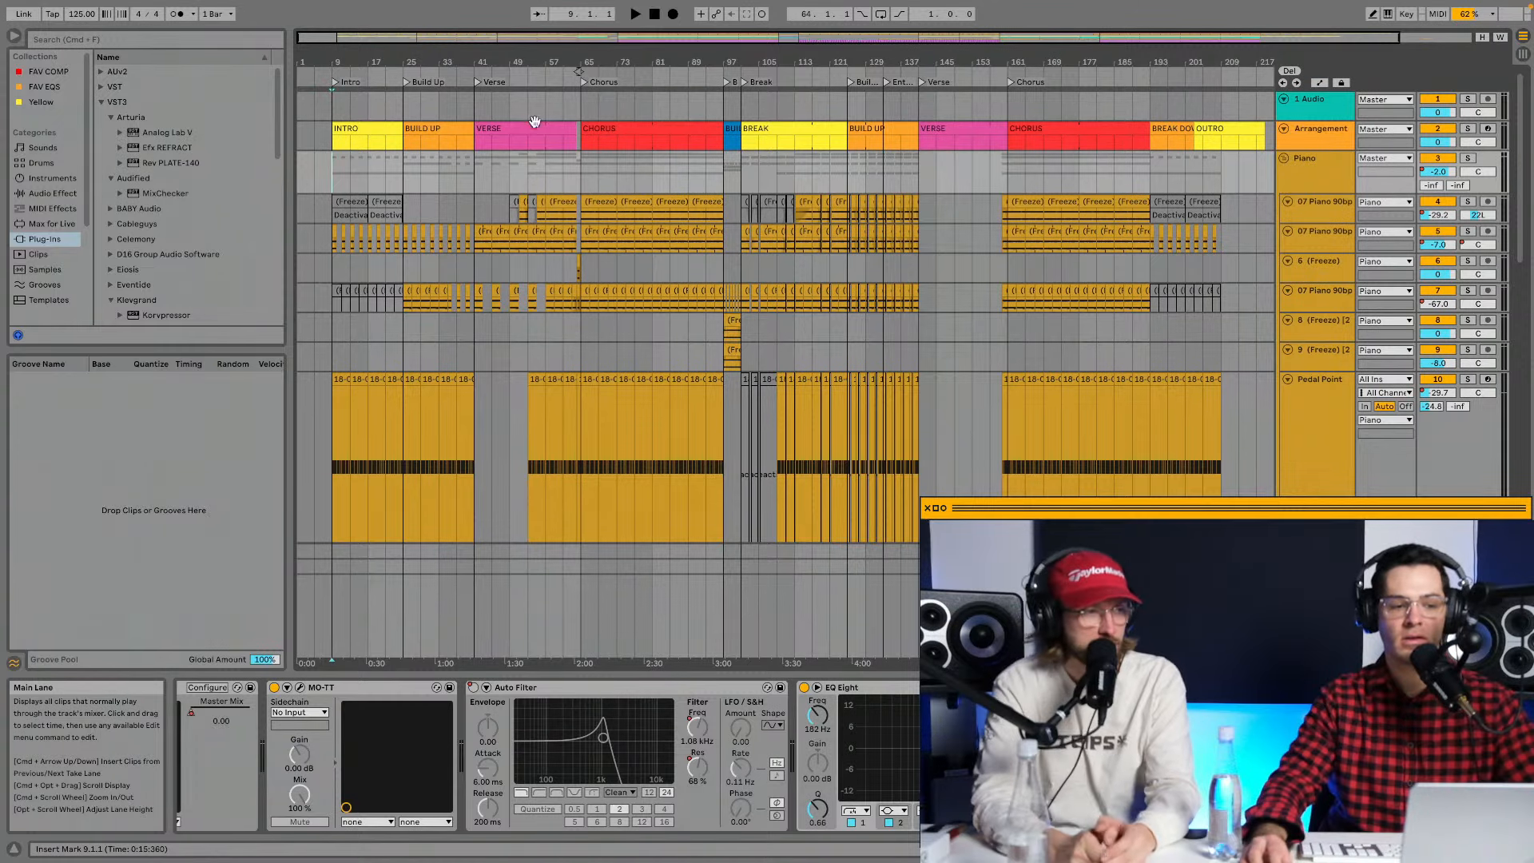
left_click(584, 83)
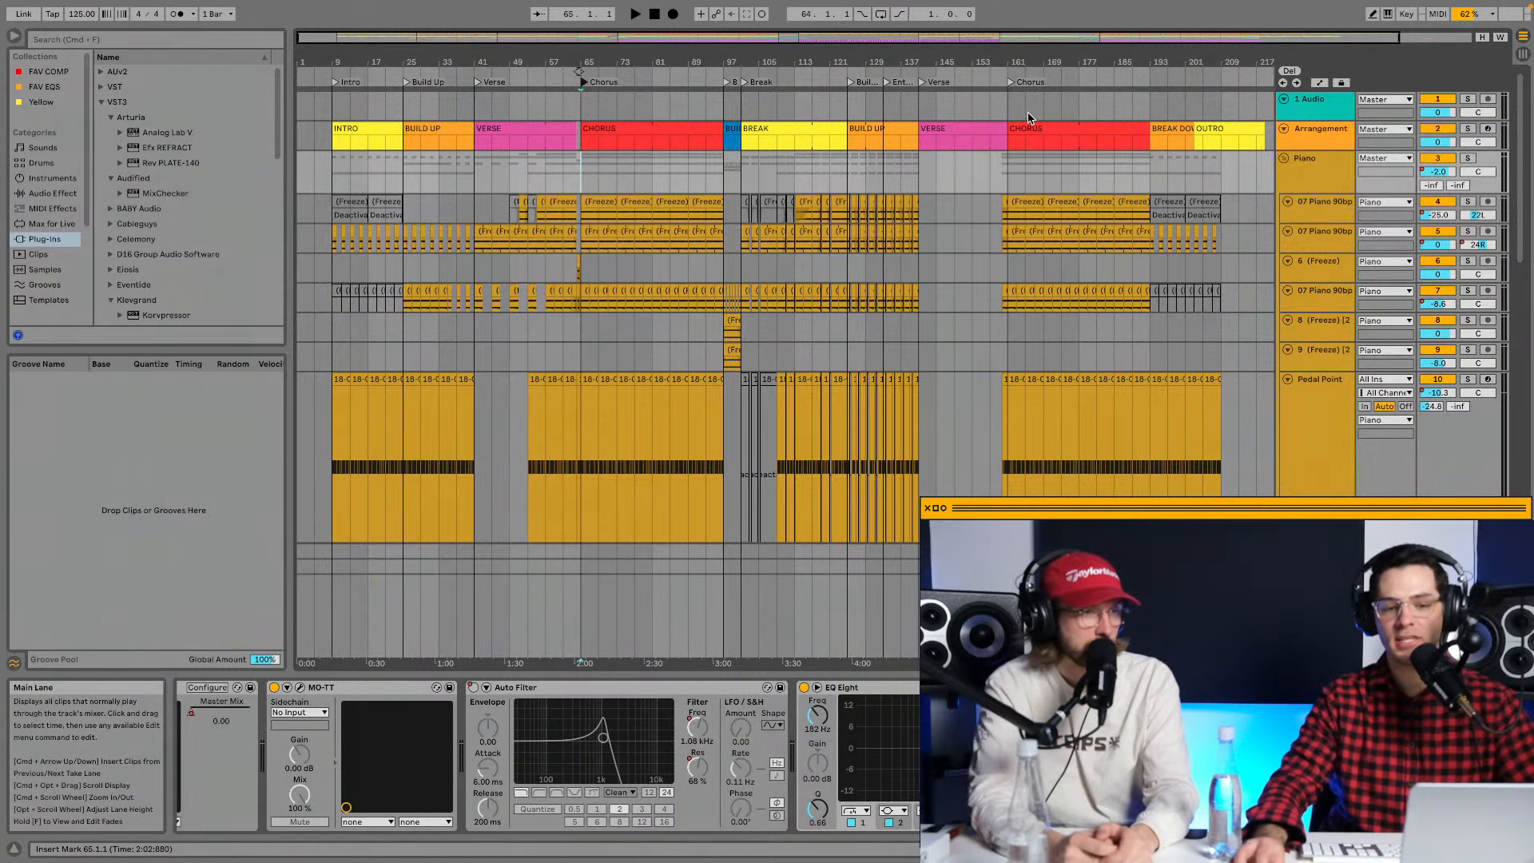
key("space")
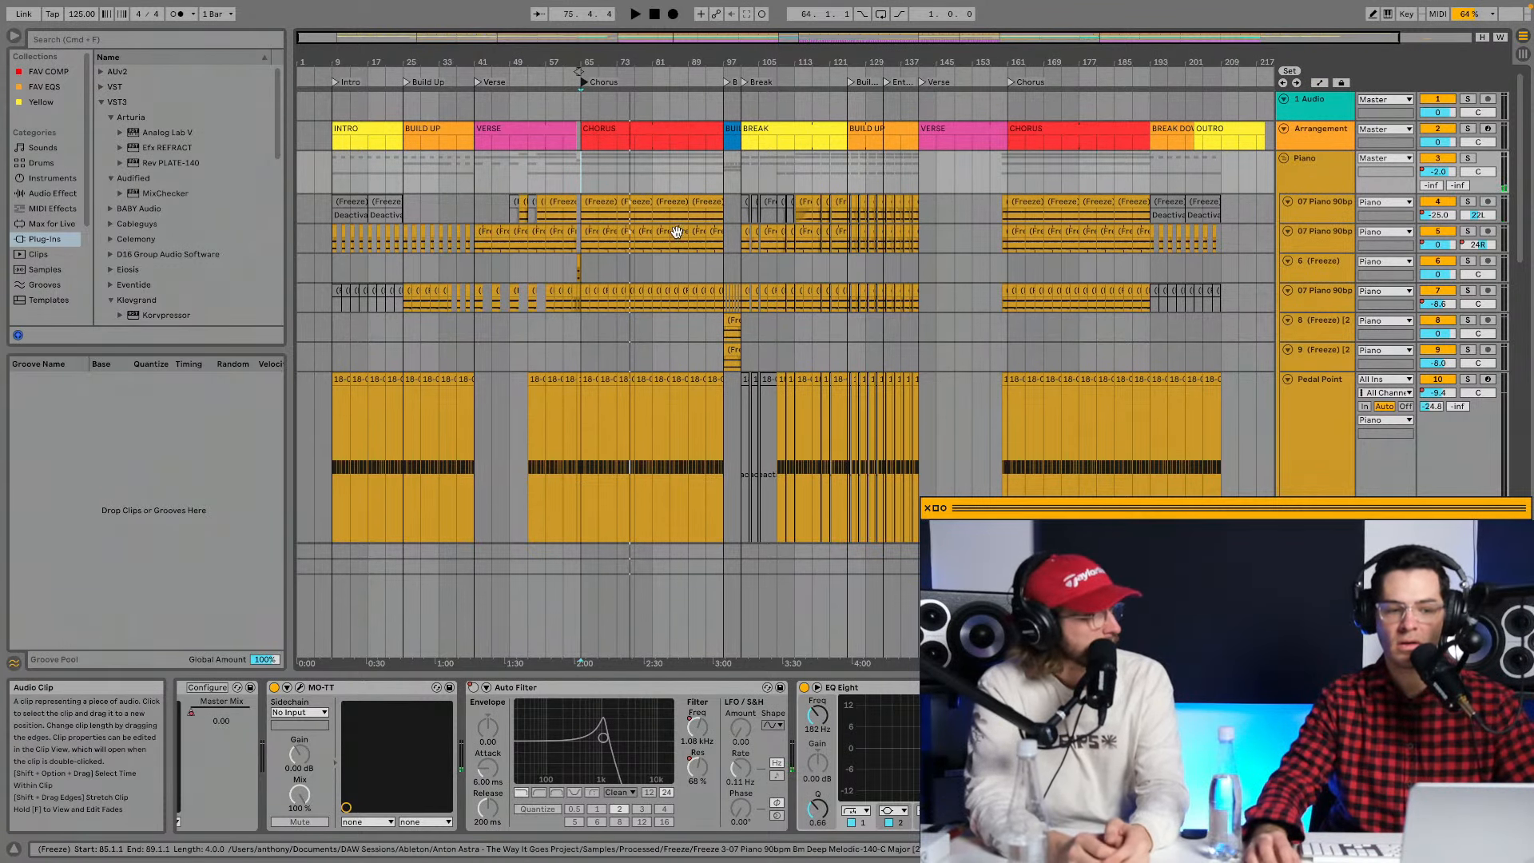
Look over the clips in the first Chorus across the Piano, Pads, Lead, effects, Bass and Kick tracks.
scroll(635, 211, "down", 2)
scroll(635, 212, "up", 2)
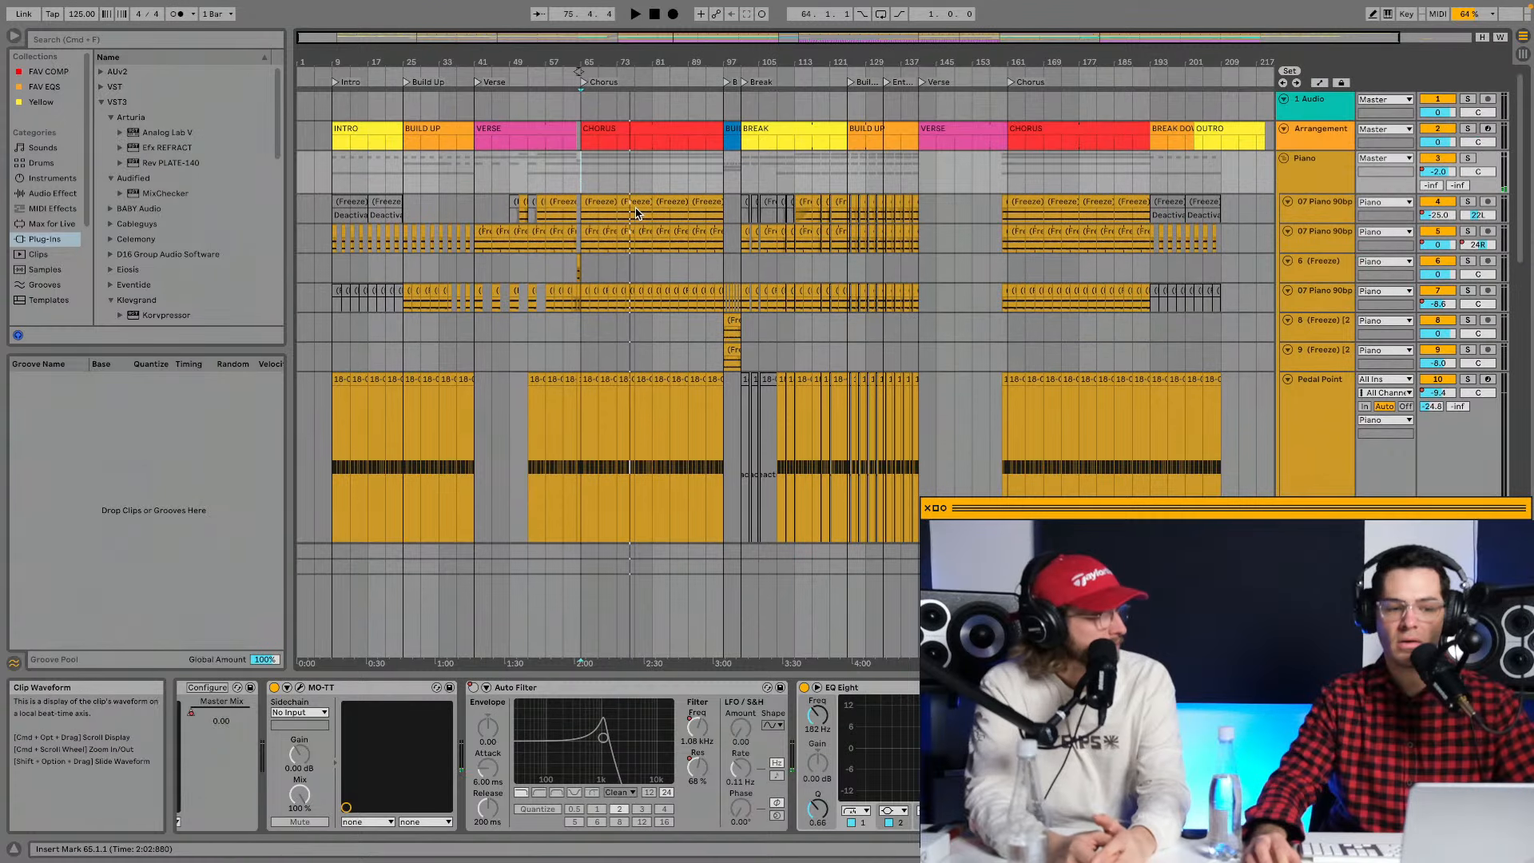
scroll(635, 211, "down", 5)
scroll(635, 212, "up", 4)
scroll(635, 211, "up", 1)
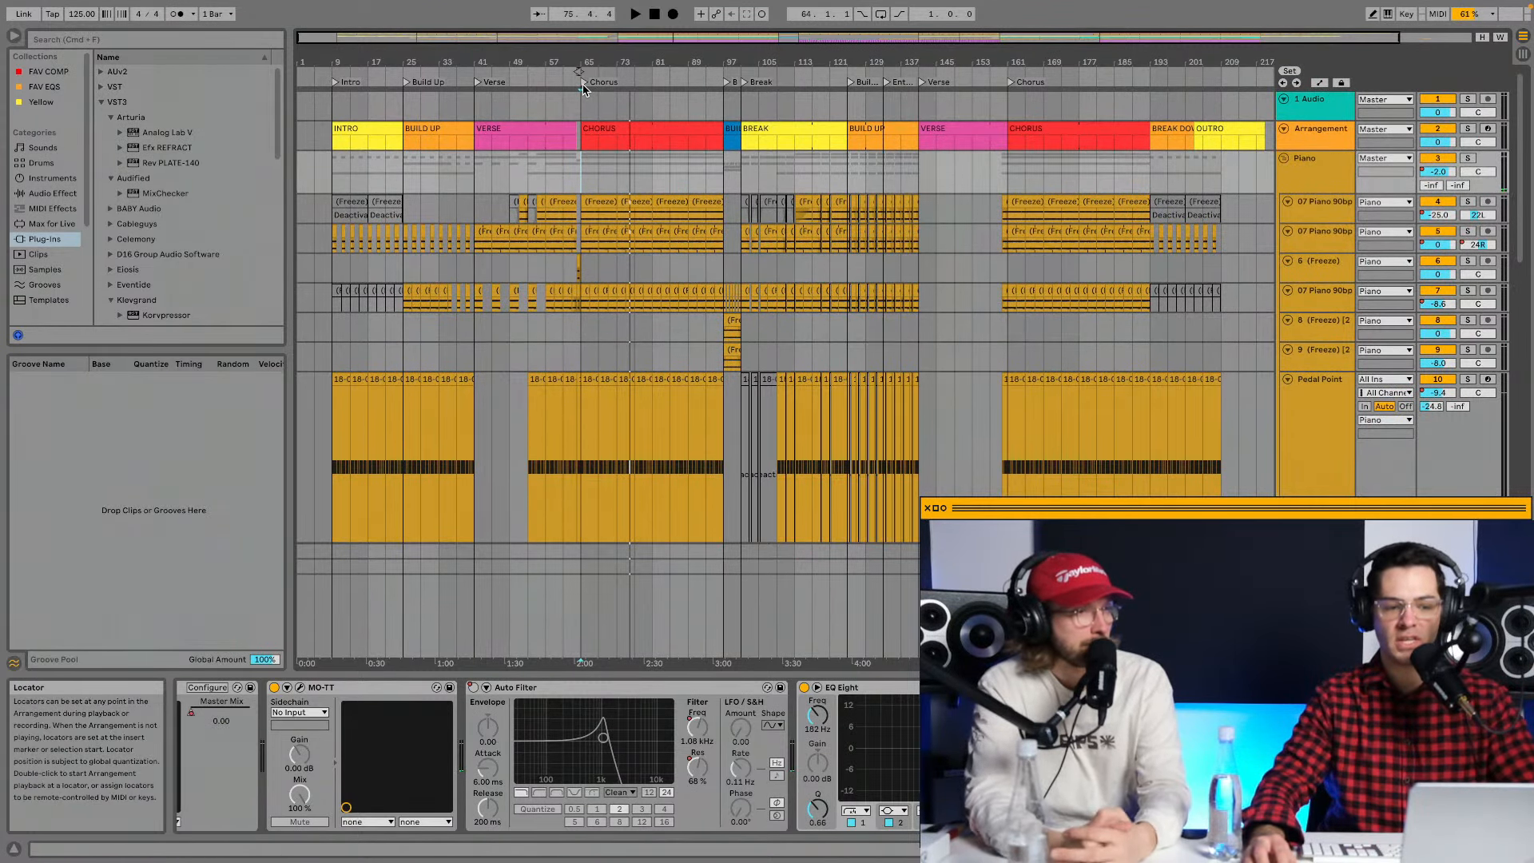
scroll(665, 152, "down", 10)
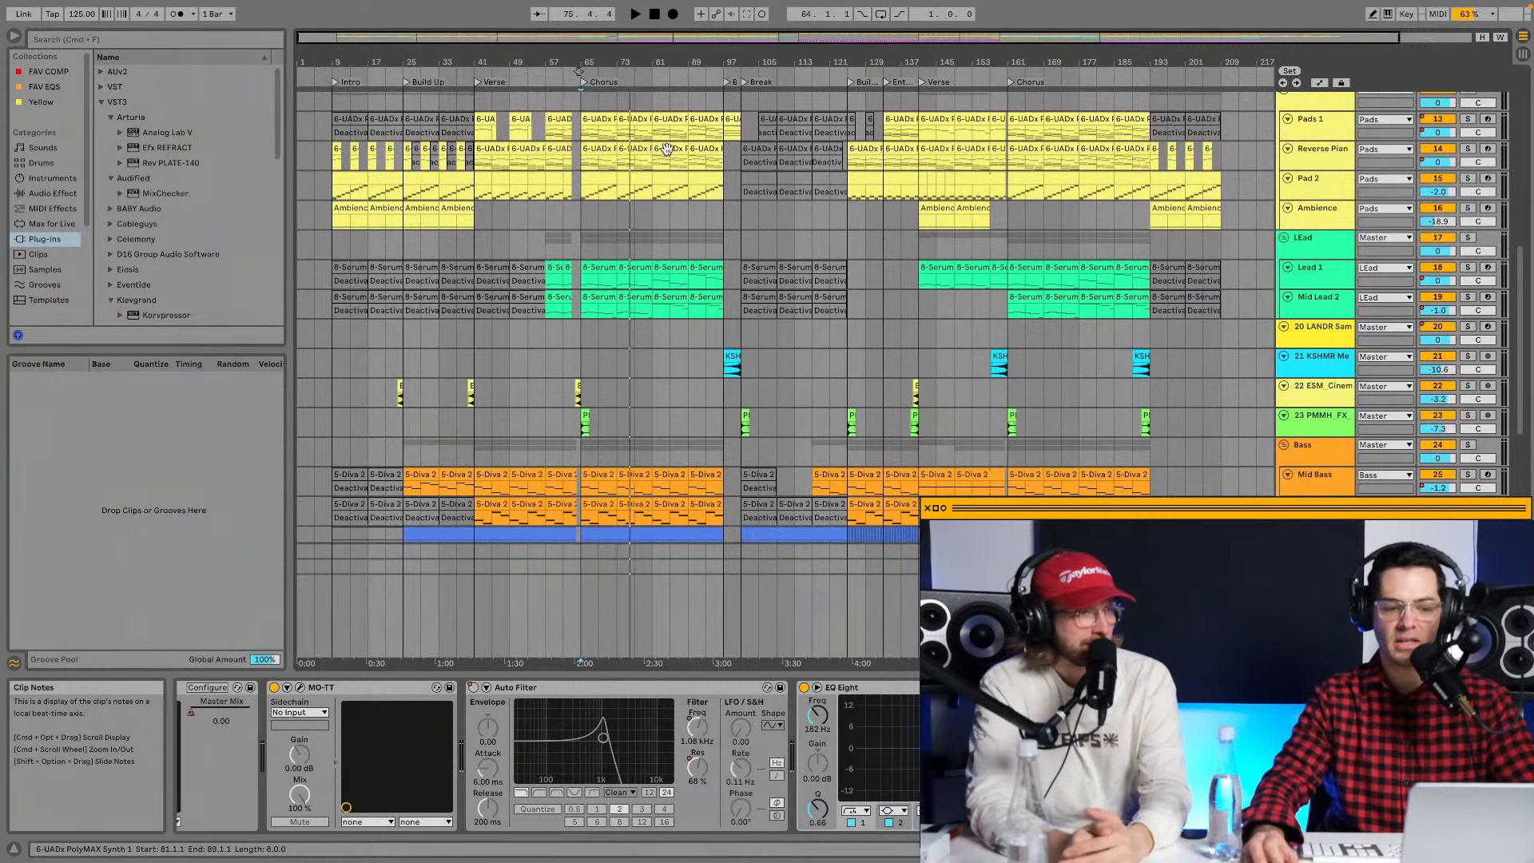
scroll(663, 155, "down", 1)
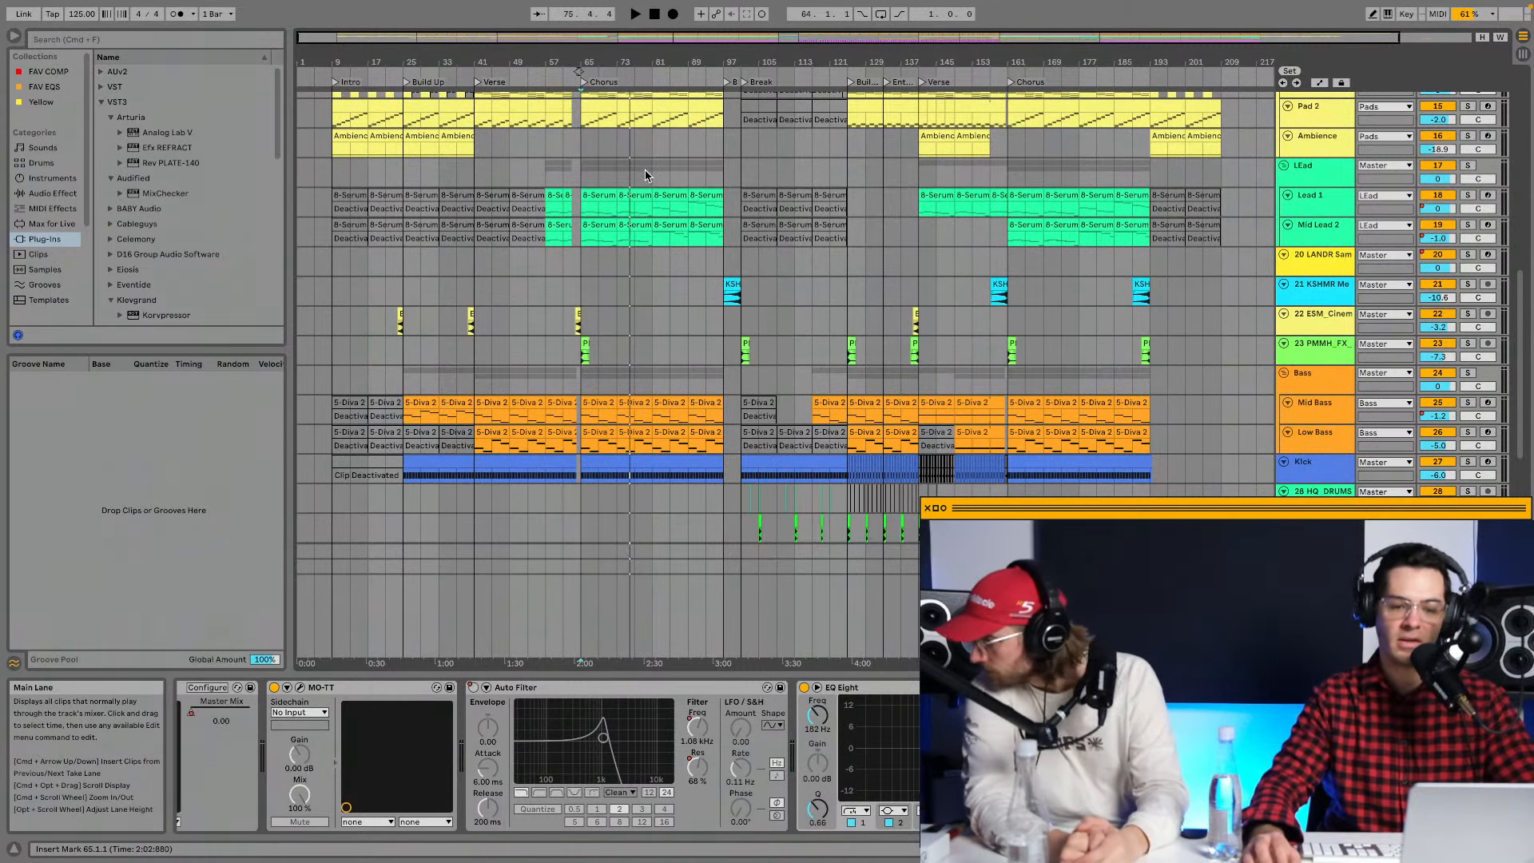
scroll(649, 169, "up", 8)
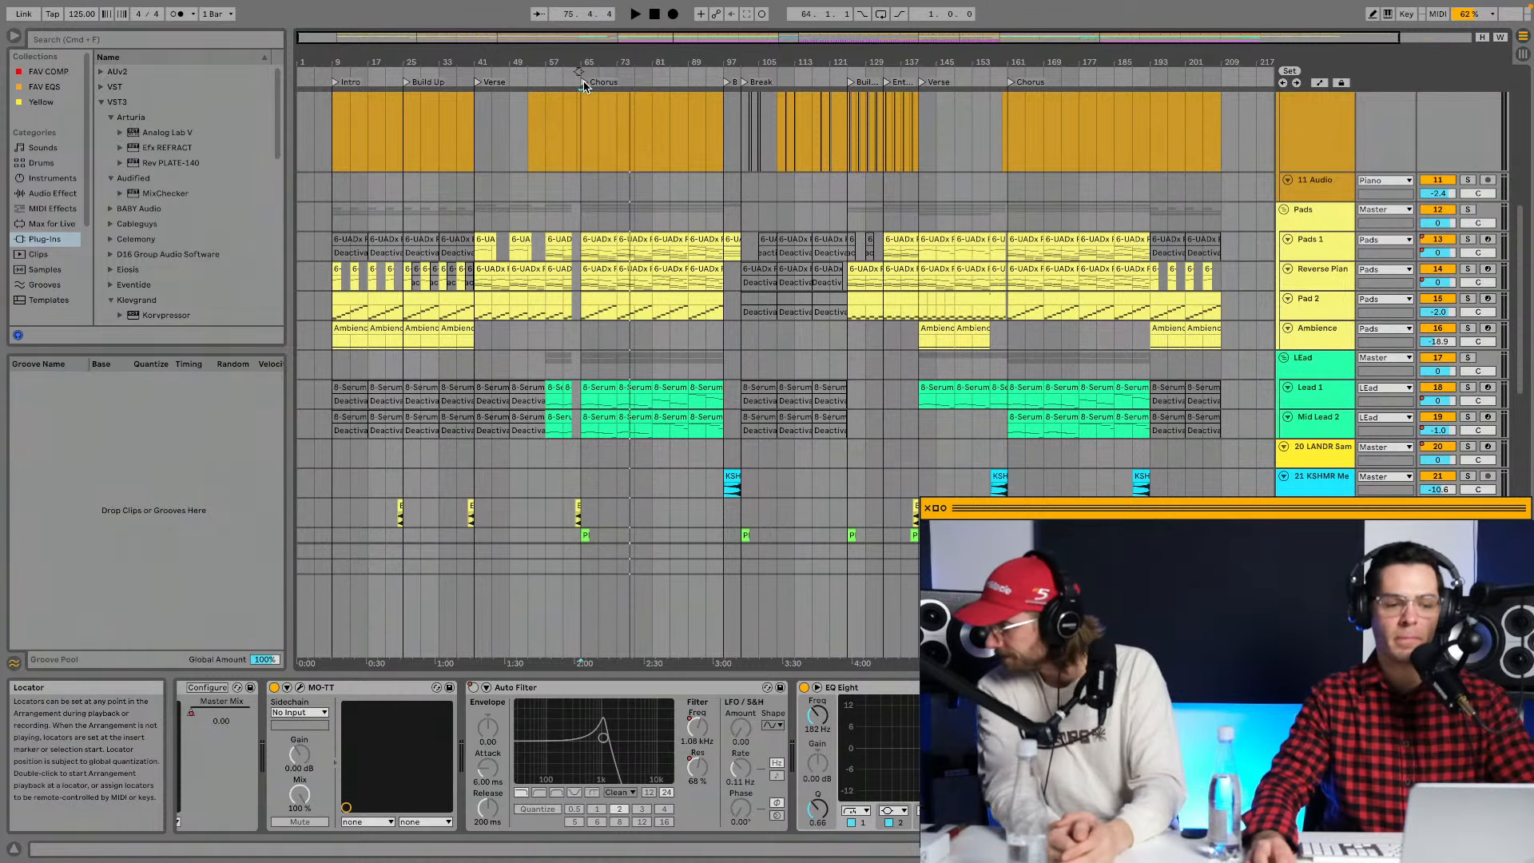
scroll(827, 235, "up", 8)
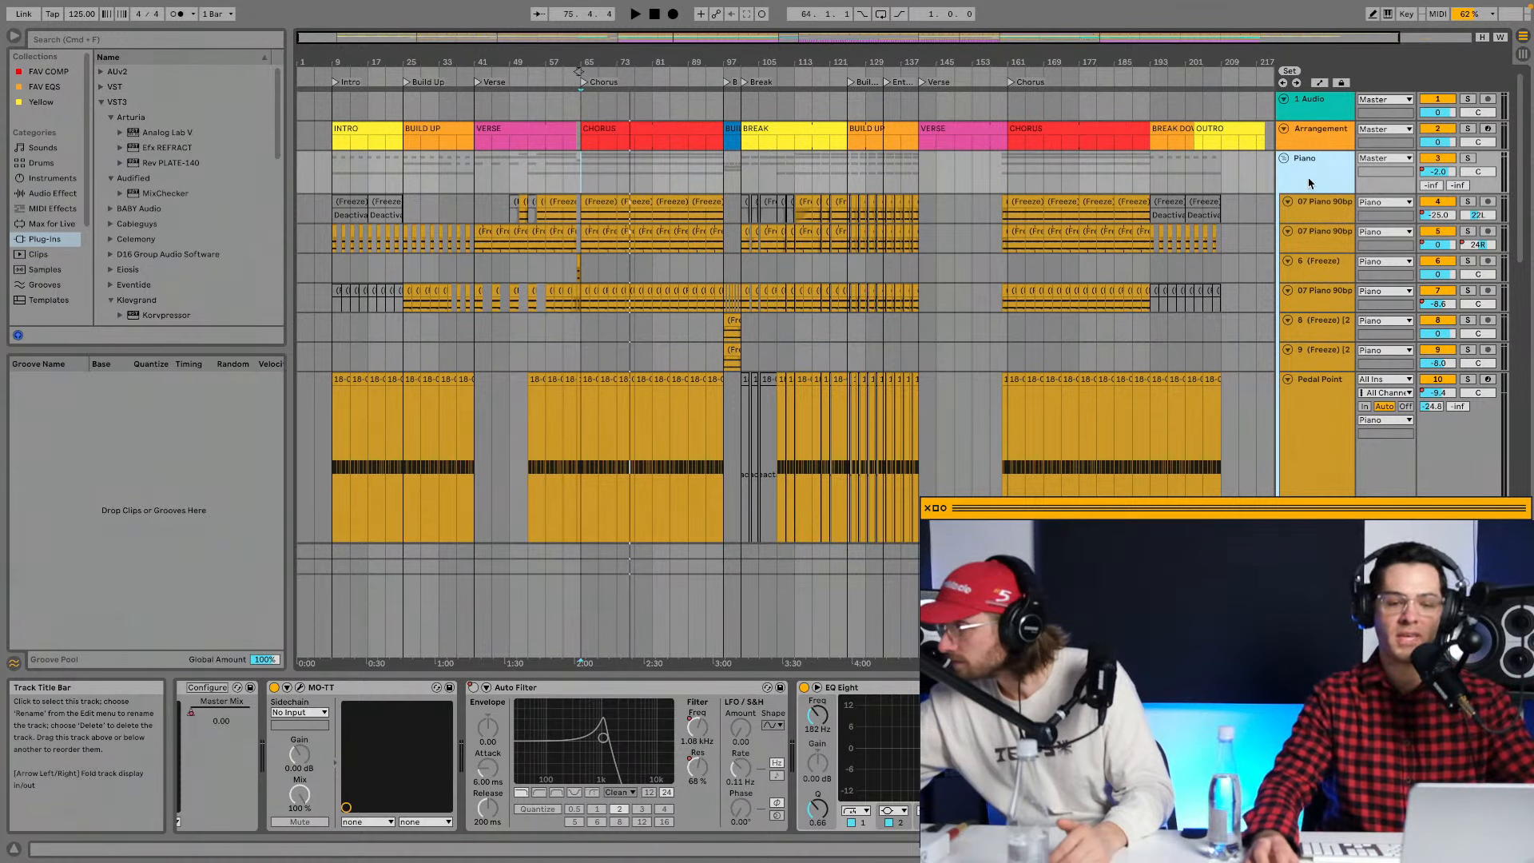
Solo the Piano group and audition it from the start of the first Chorus.
left_click(1469, 159)
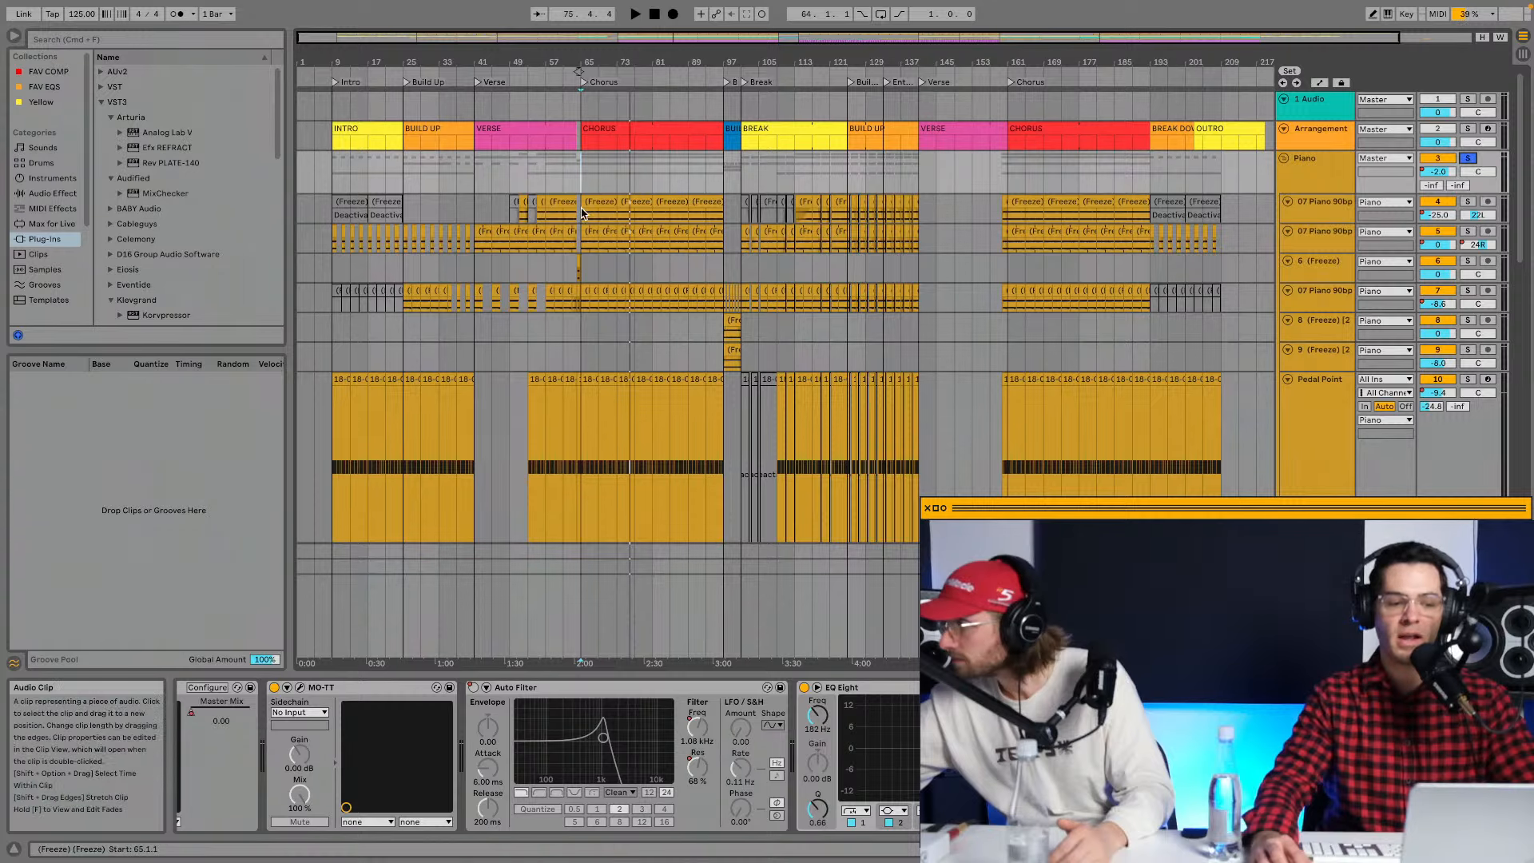
key("space")
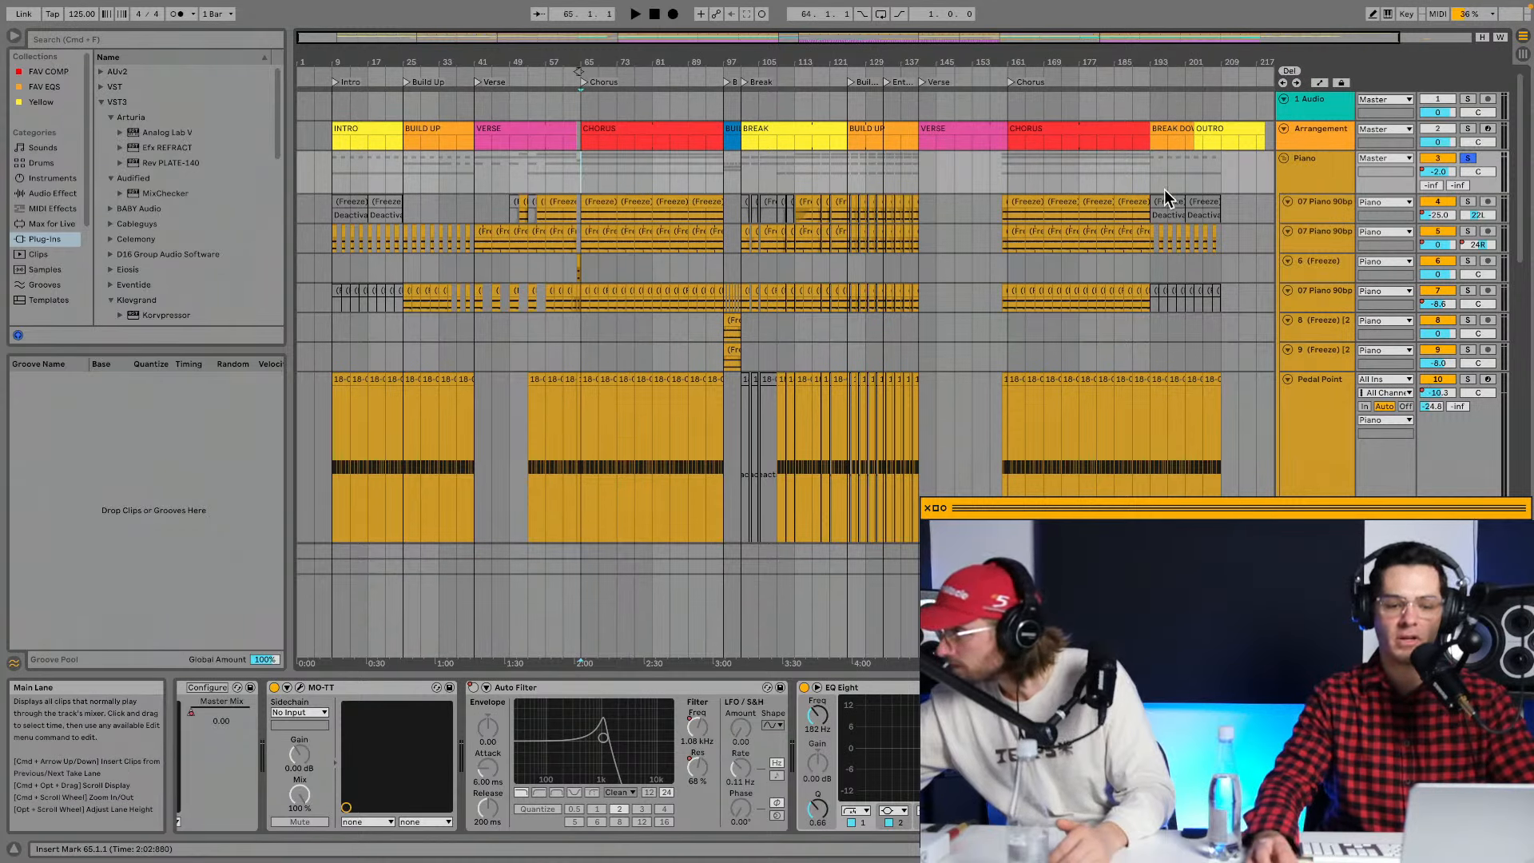
left_click(1324, 207)
left_click(1321, 235)
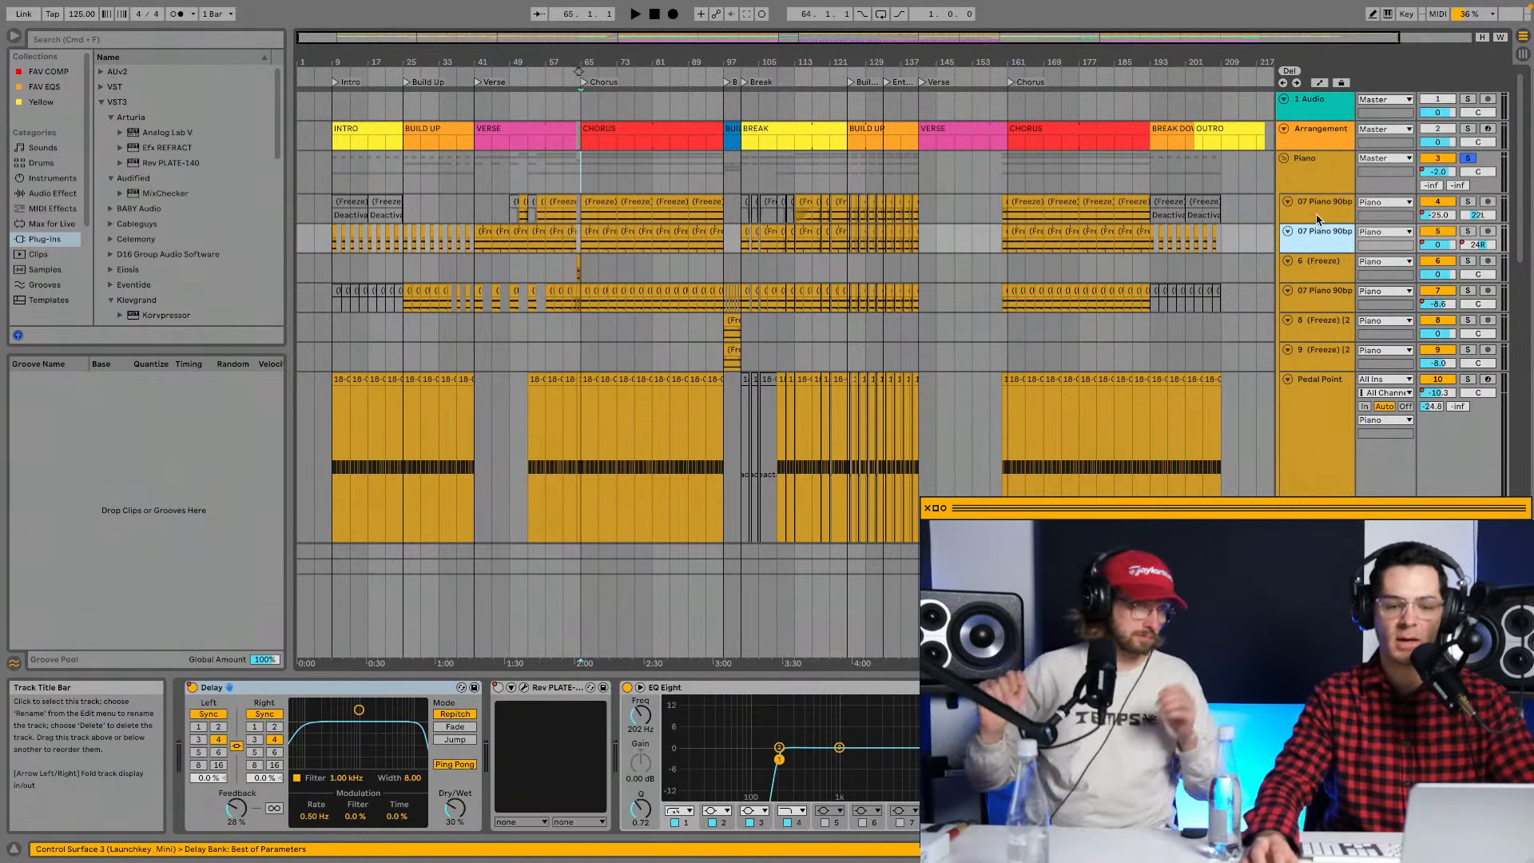
left_click(1316, 216)
left_click(1324, 176)
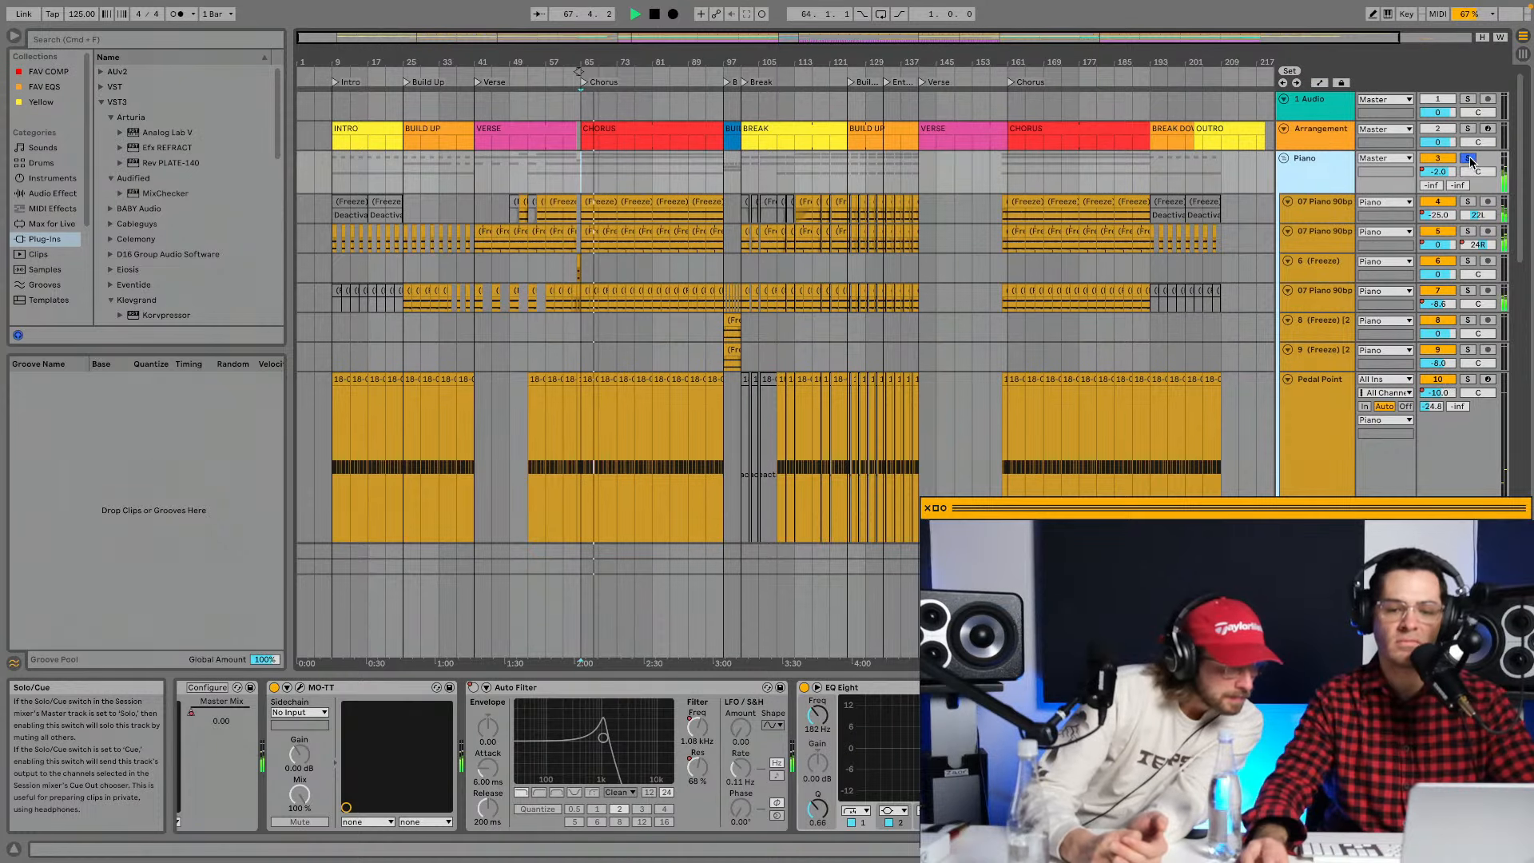
key("space")
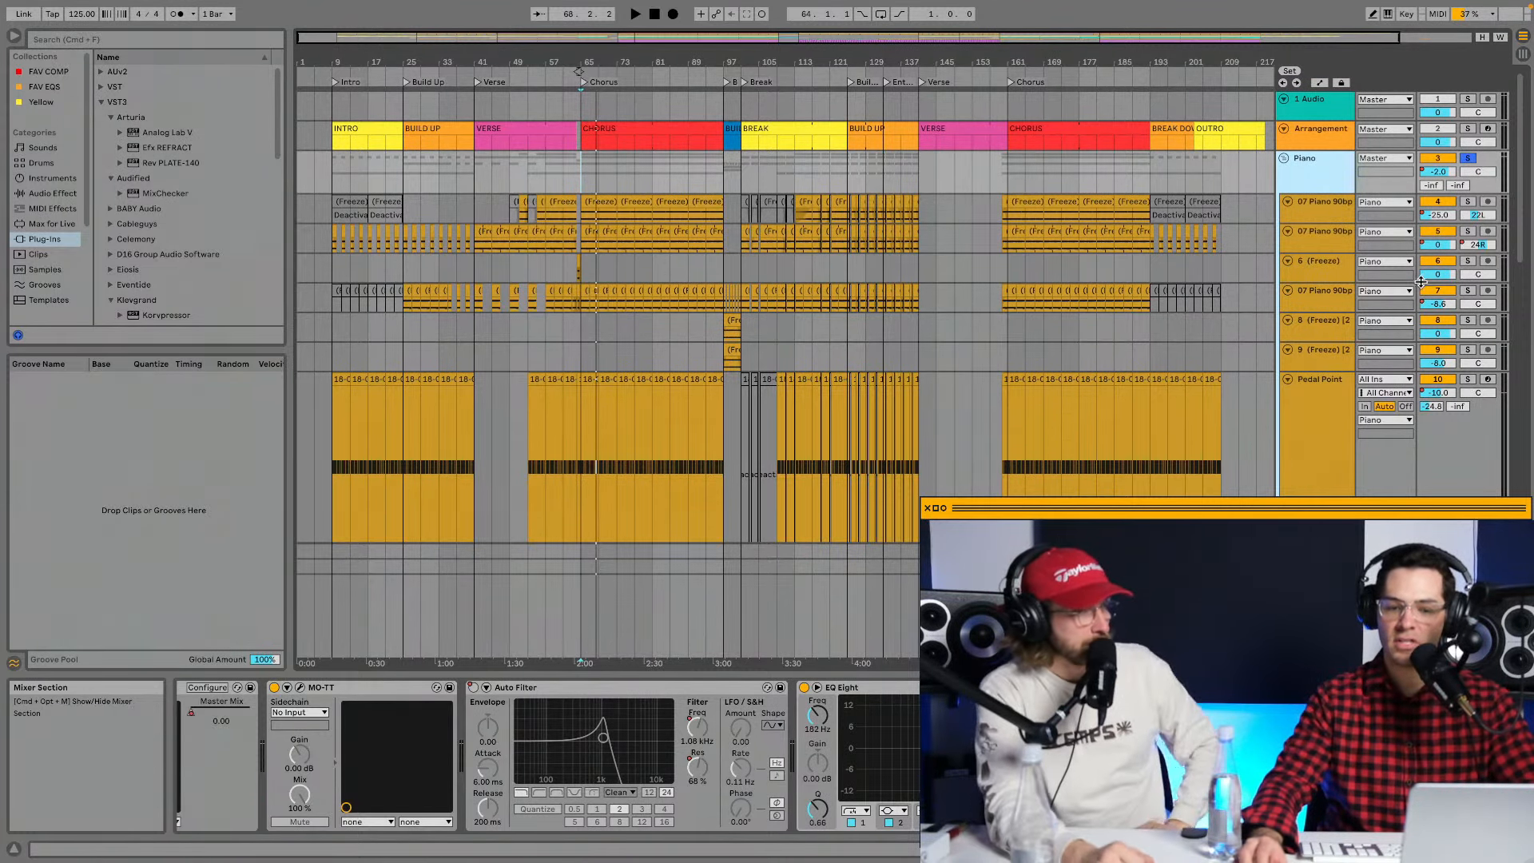
Solo the Pads group along with the Piano group and audition both from the start of the first Chorus.
scroll(1467, 399, "down", 4)
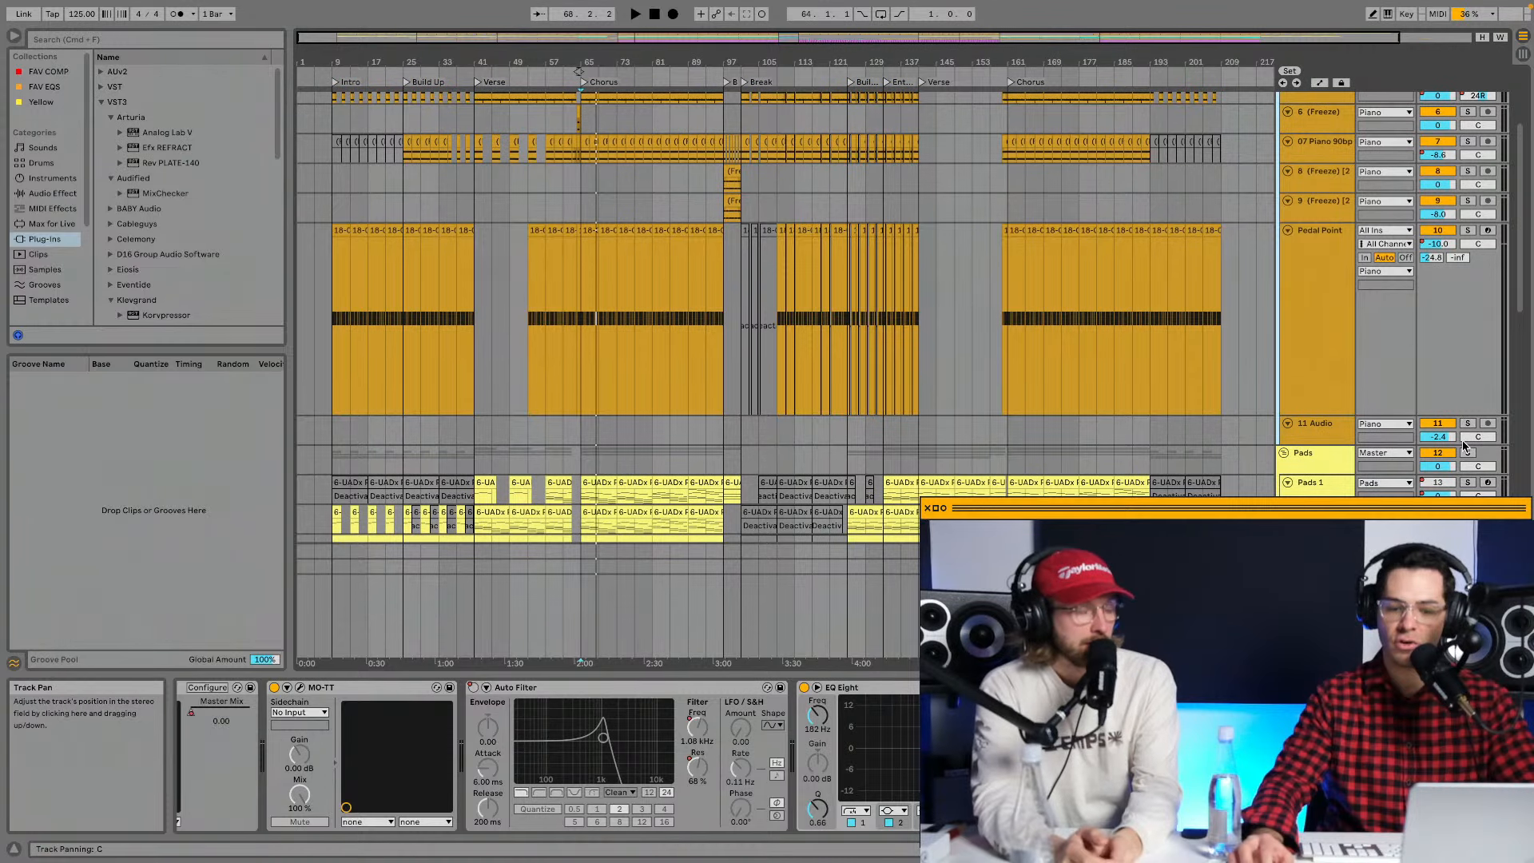
left_click(1468, 453)
scroll(1458, 405, "down", 3)
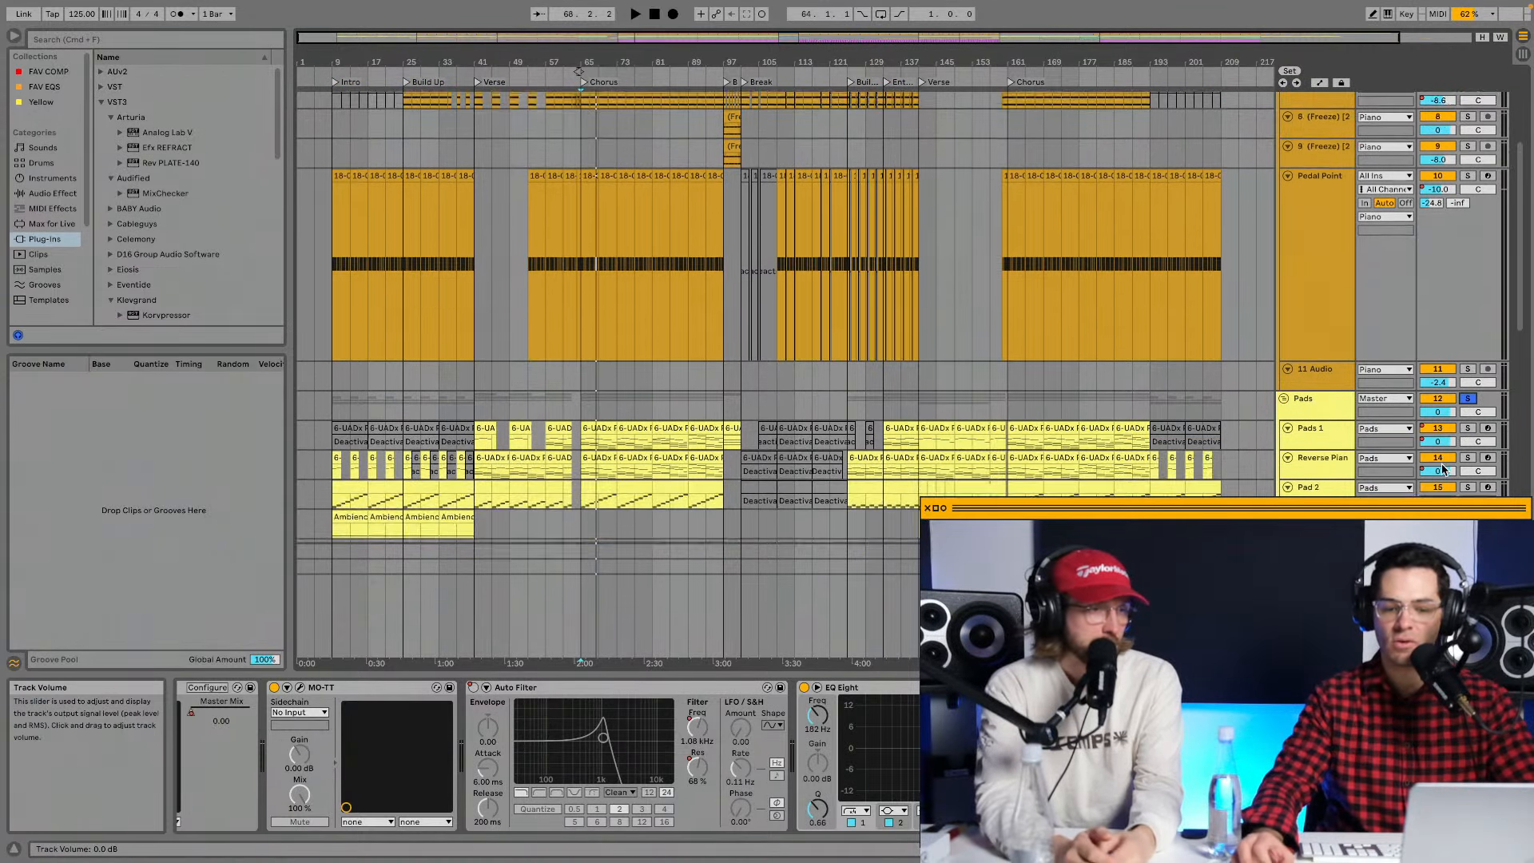
scroll(1342, 295, "up", 5)
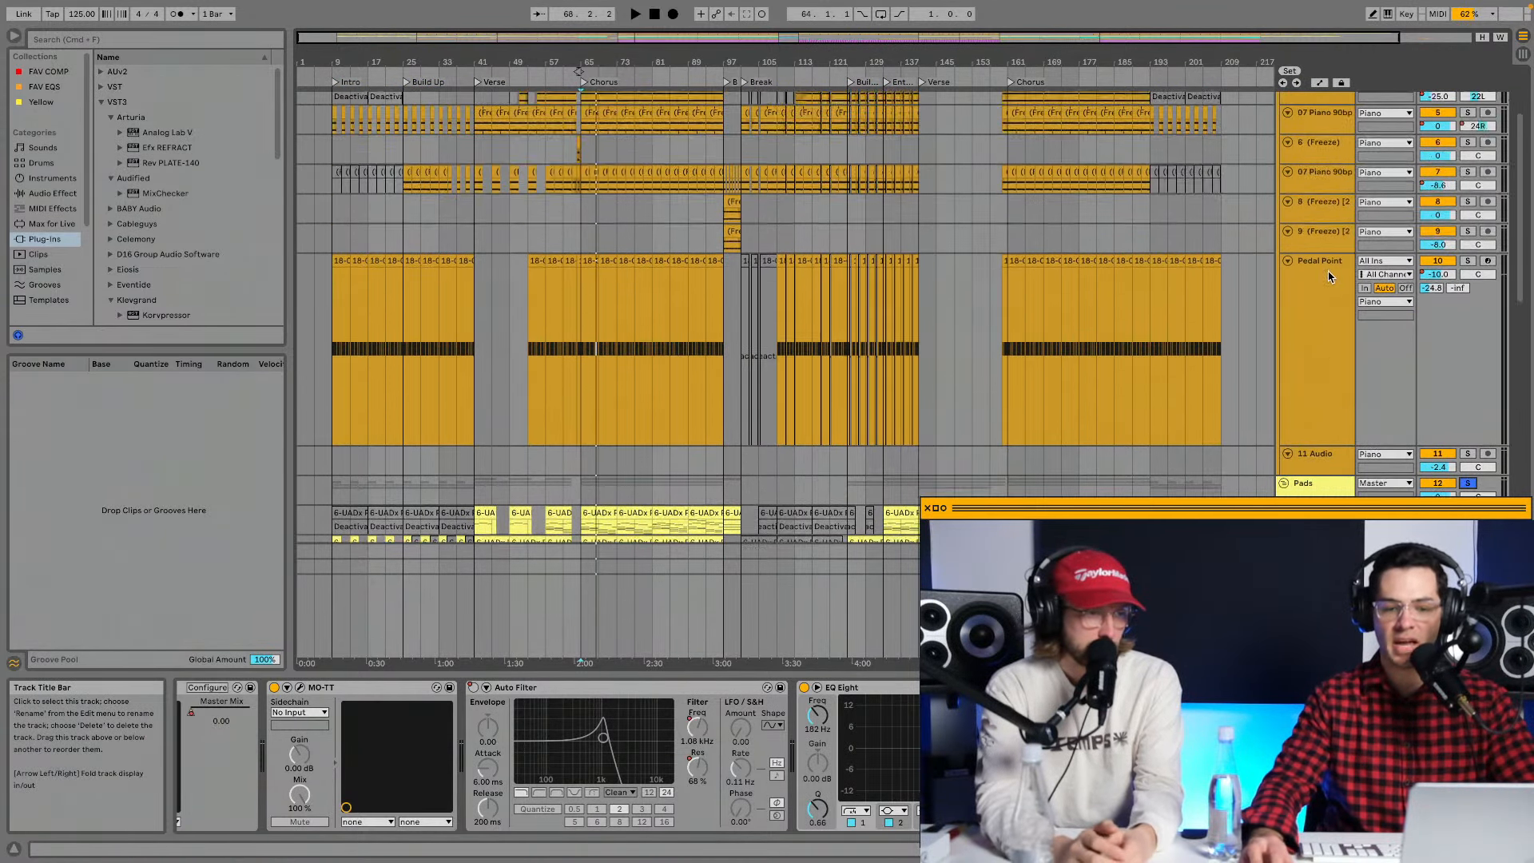
scroll(1338, 292, "down", 8)
scroll(1338, 289, "up", 5)
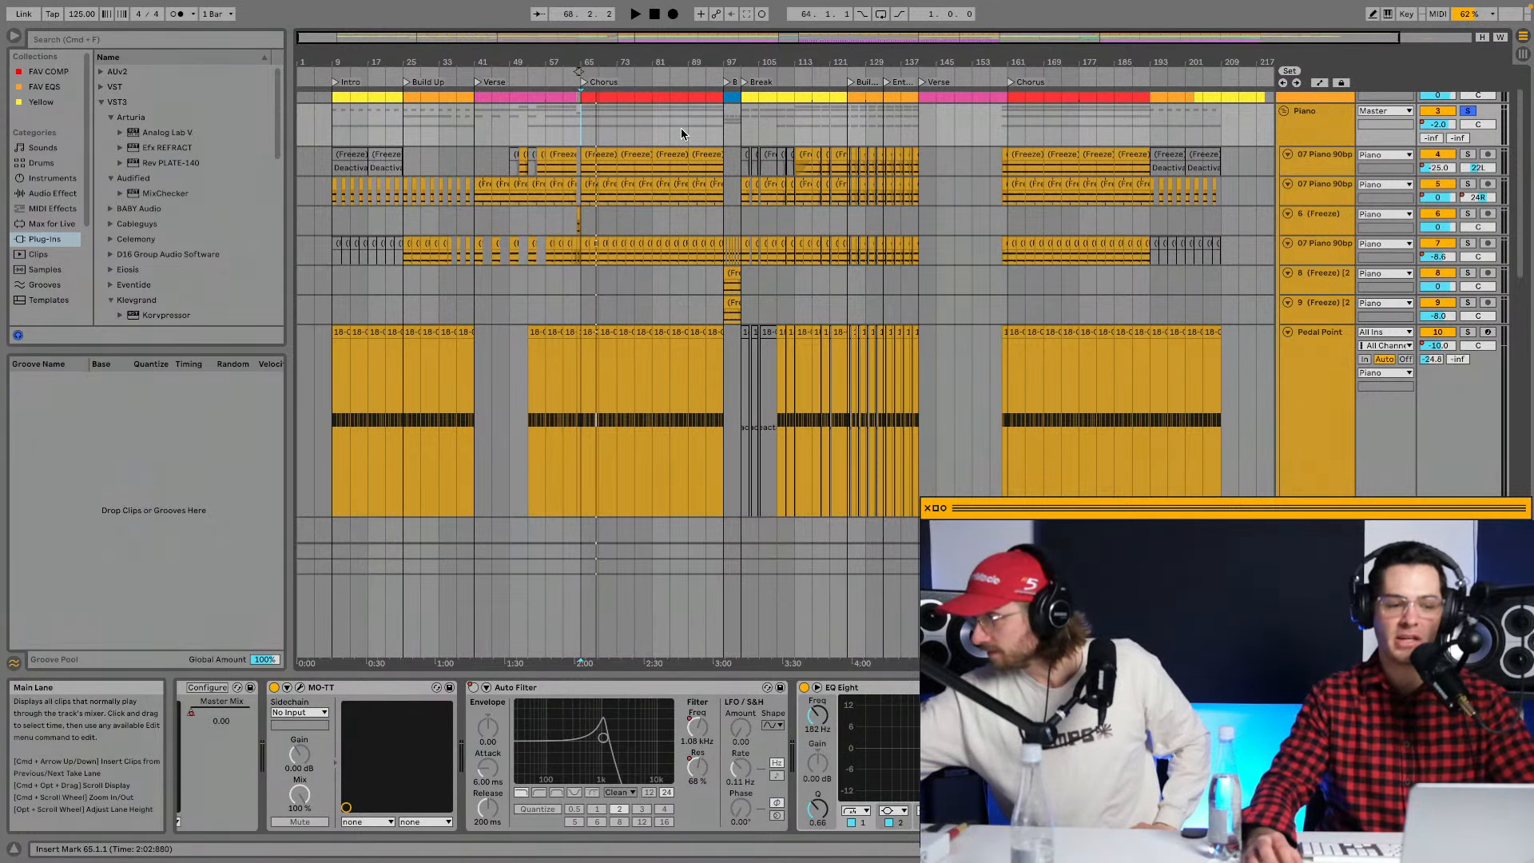
key("space")
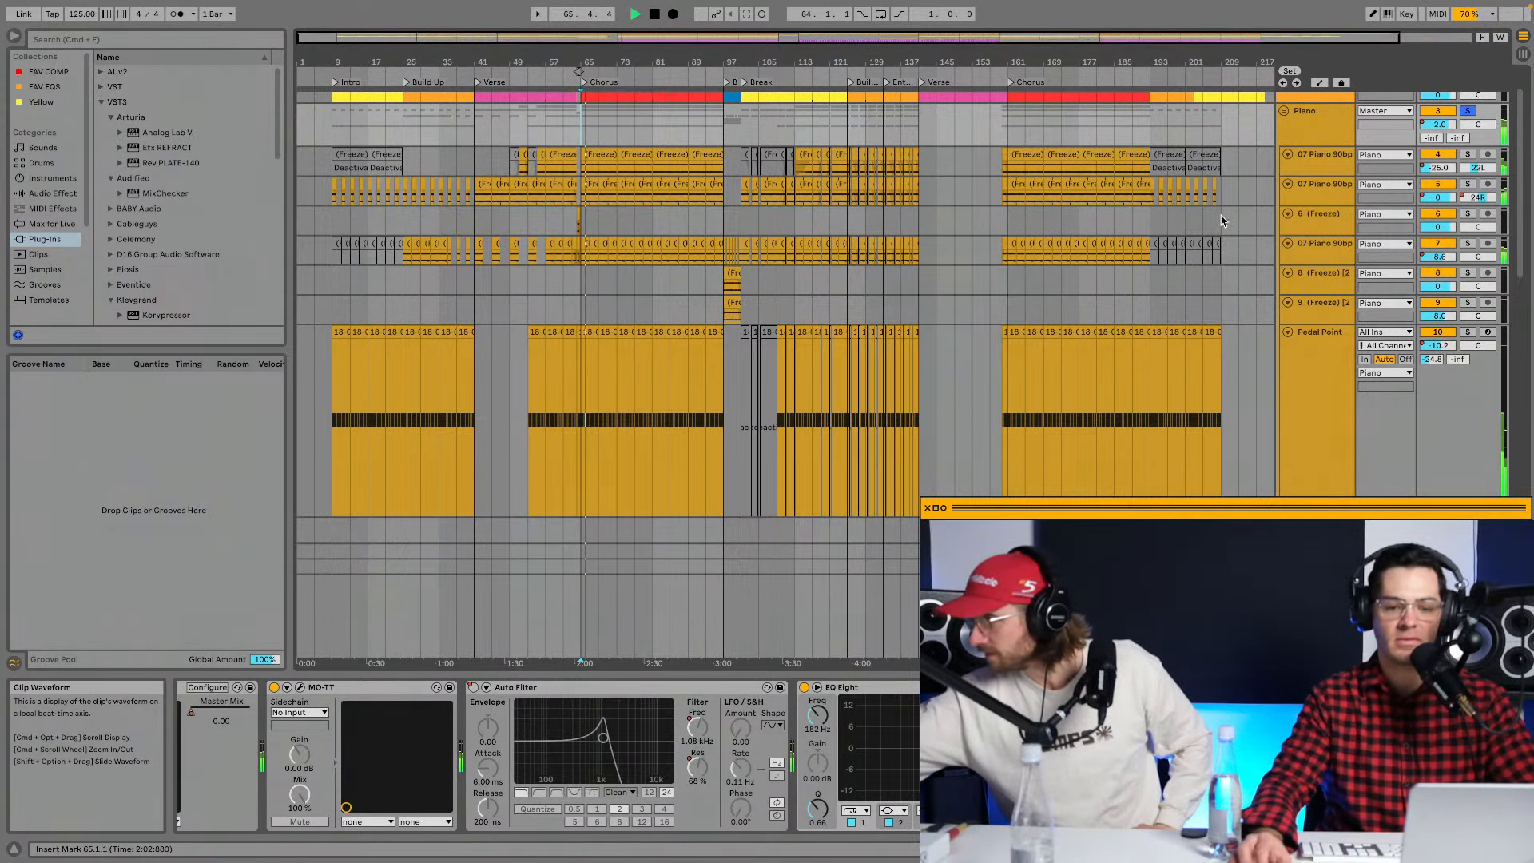
scroll(1221, 220, "down", 5)
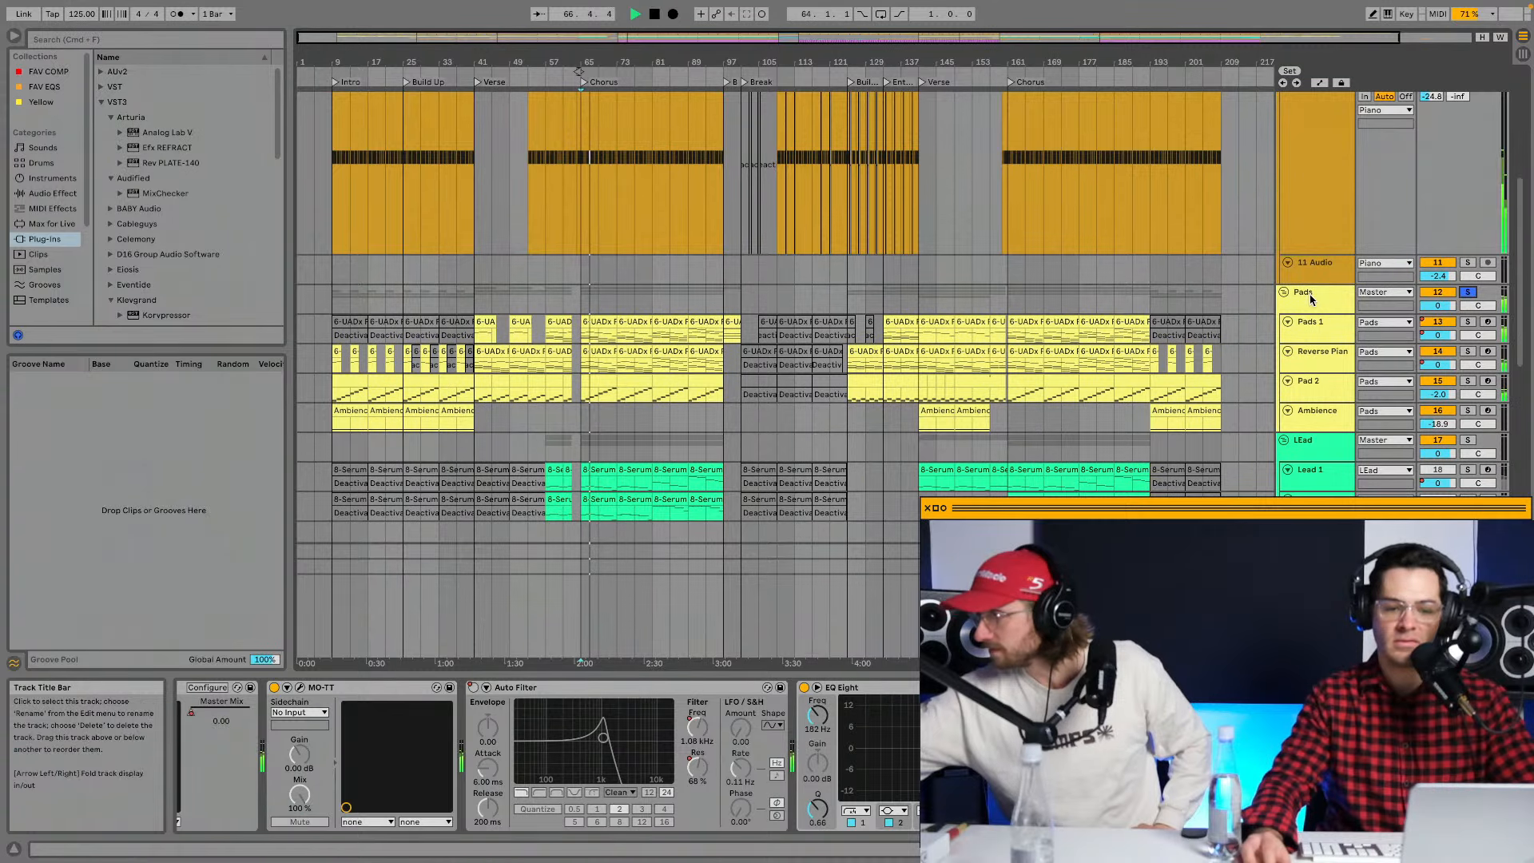
left_click(1311, 299)
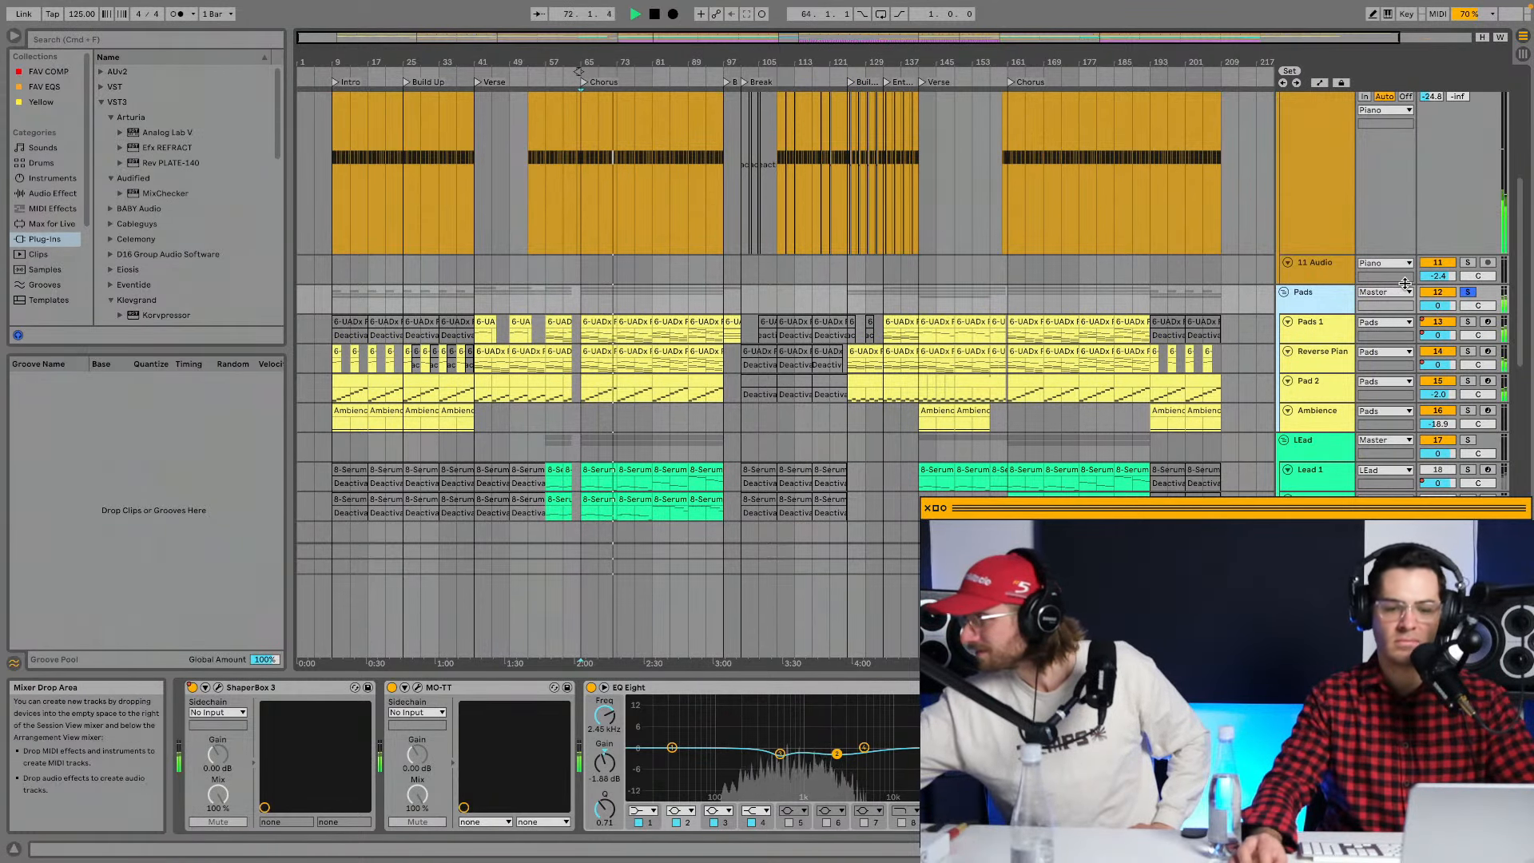
key("space")
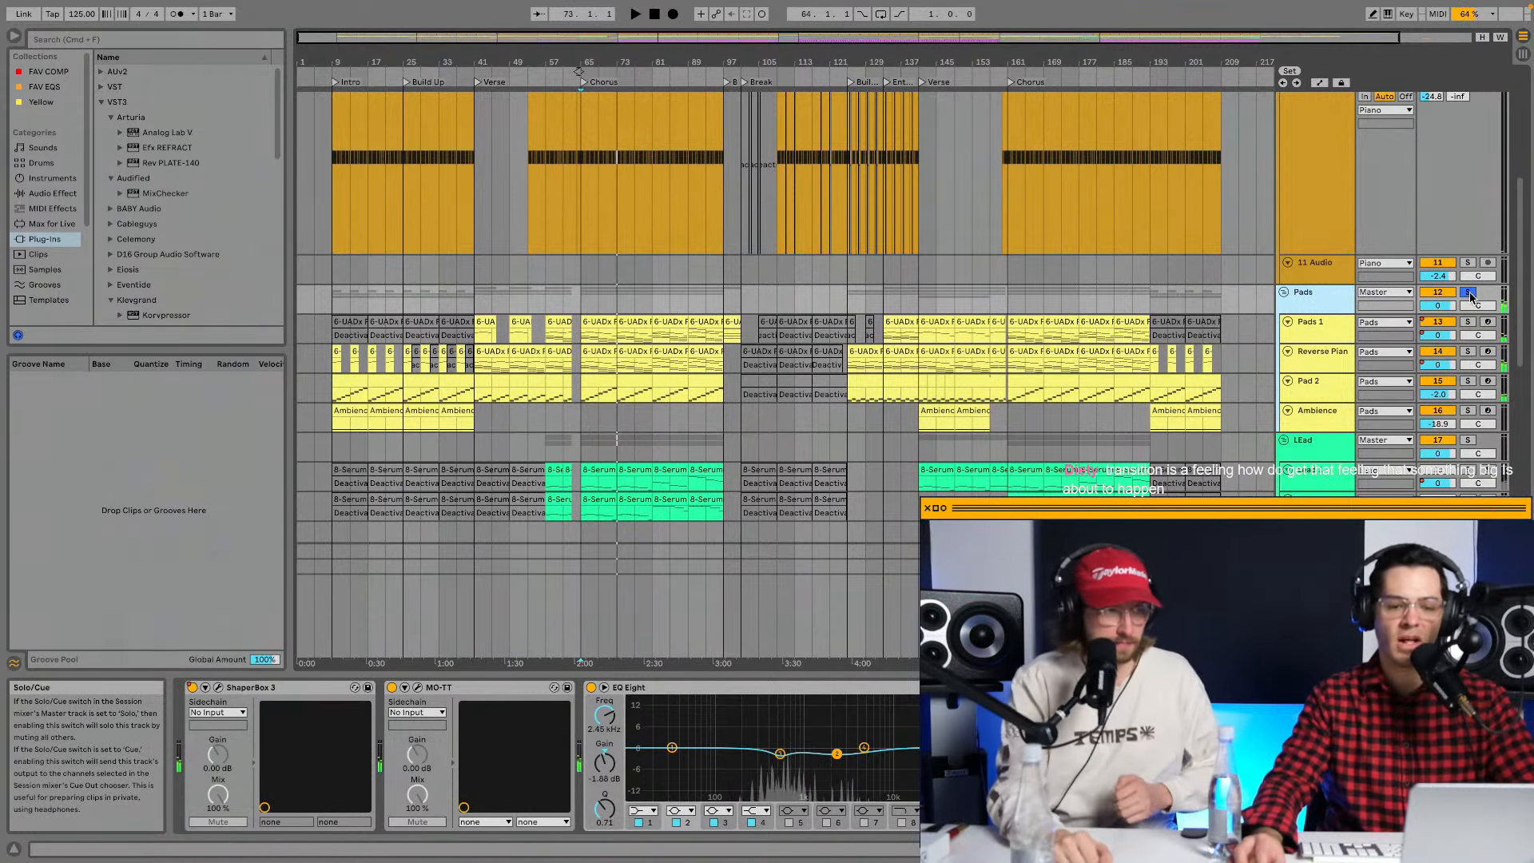
Select the Piano group and look over its device chain from MO-TT back to the two ShaperBox 3 plugins.
scroll(1438, 292, "up", 8)
left_click(1343, 193)
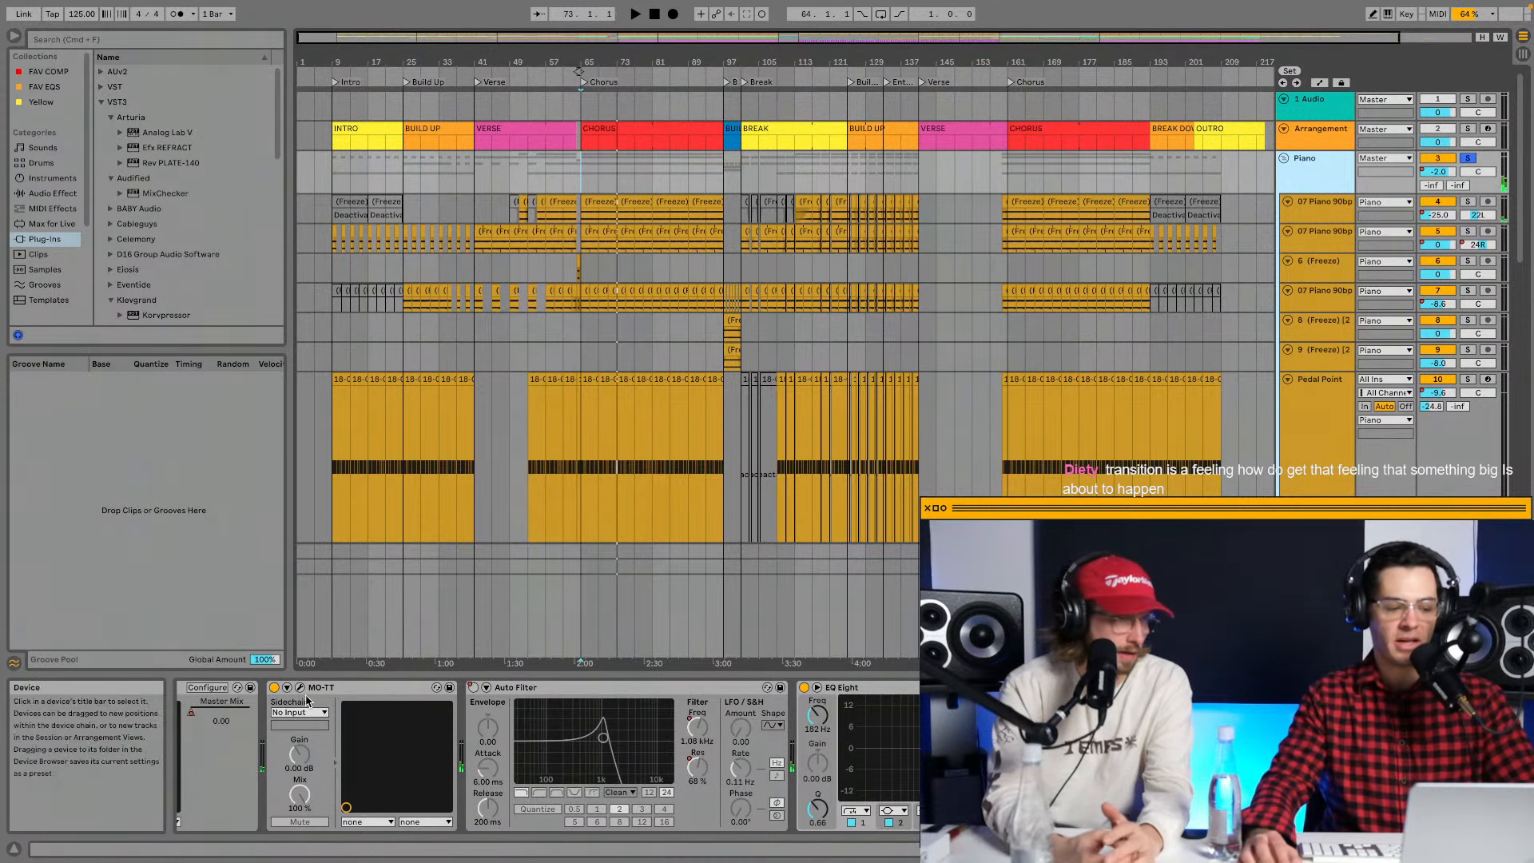
left_click(328, 692)
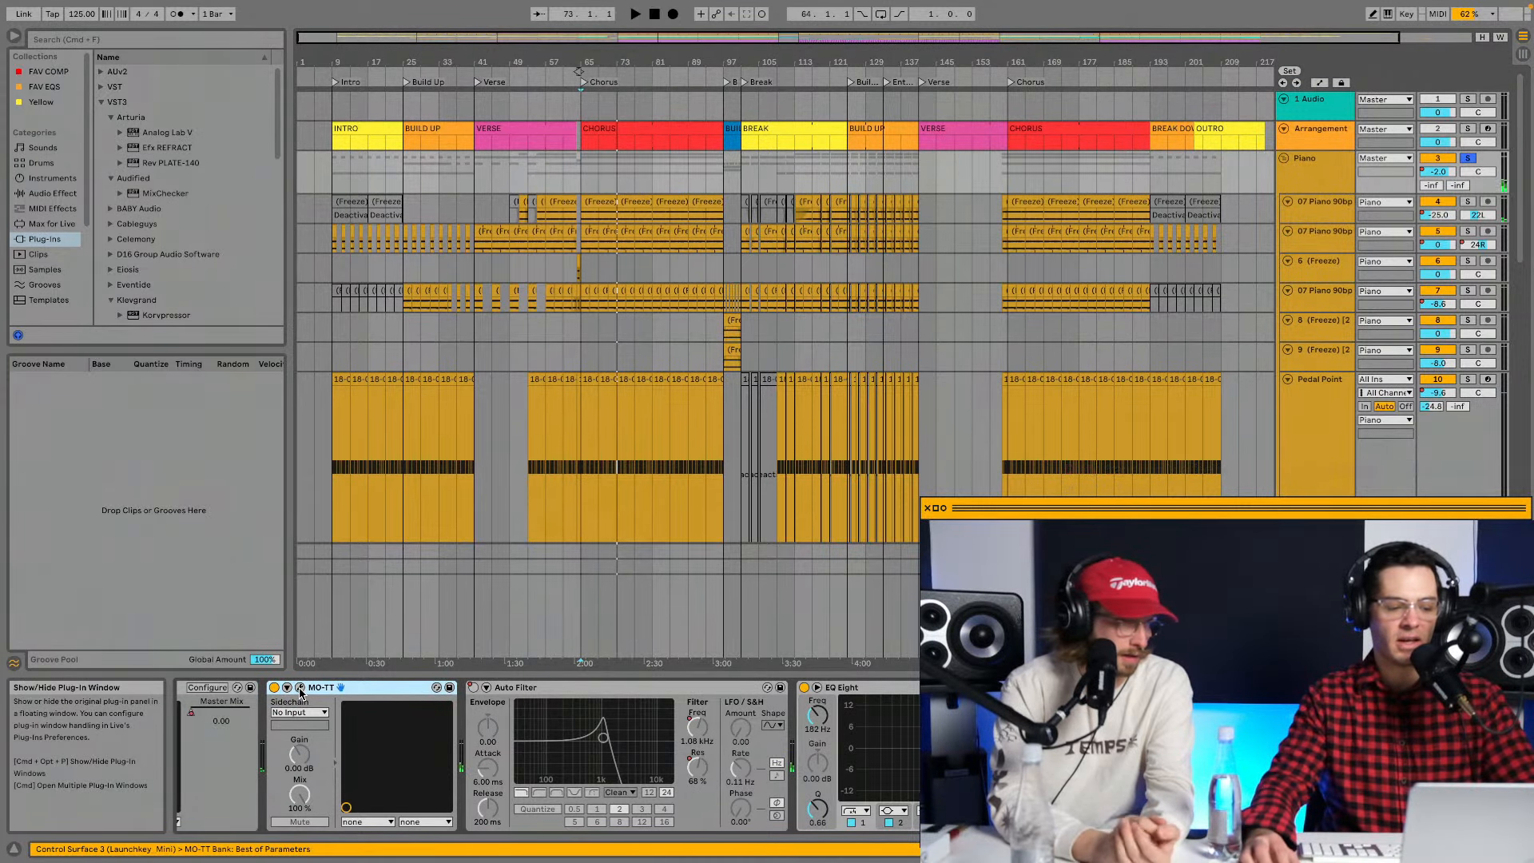
scroll(302, 695, "left", 5)
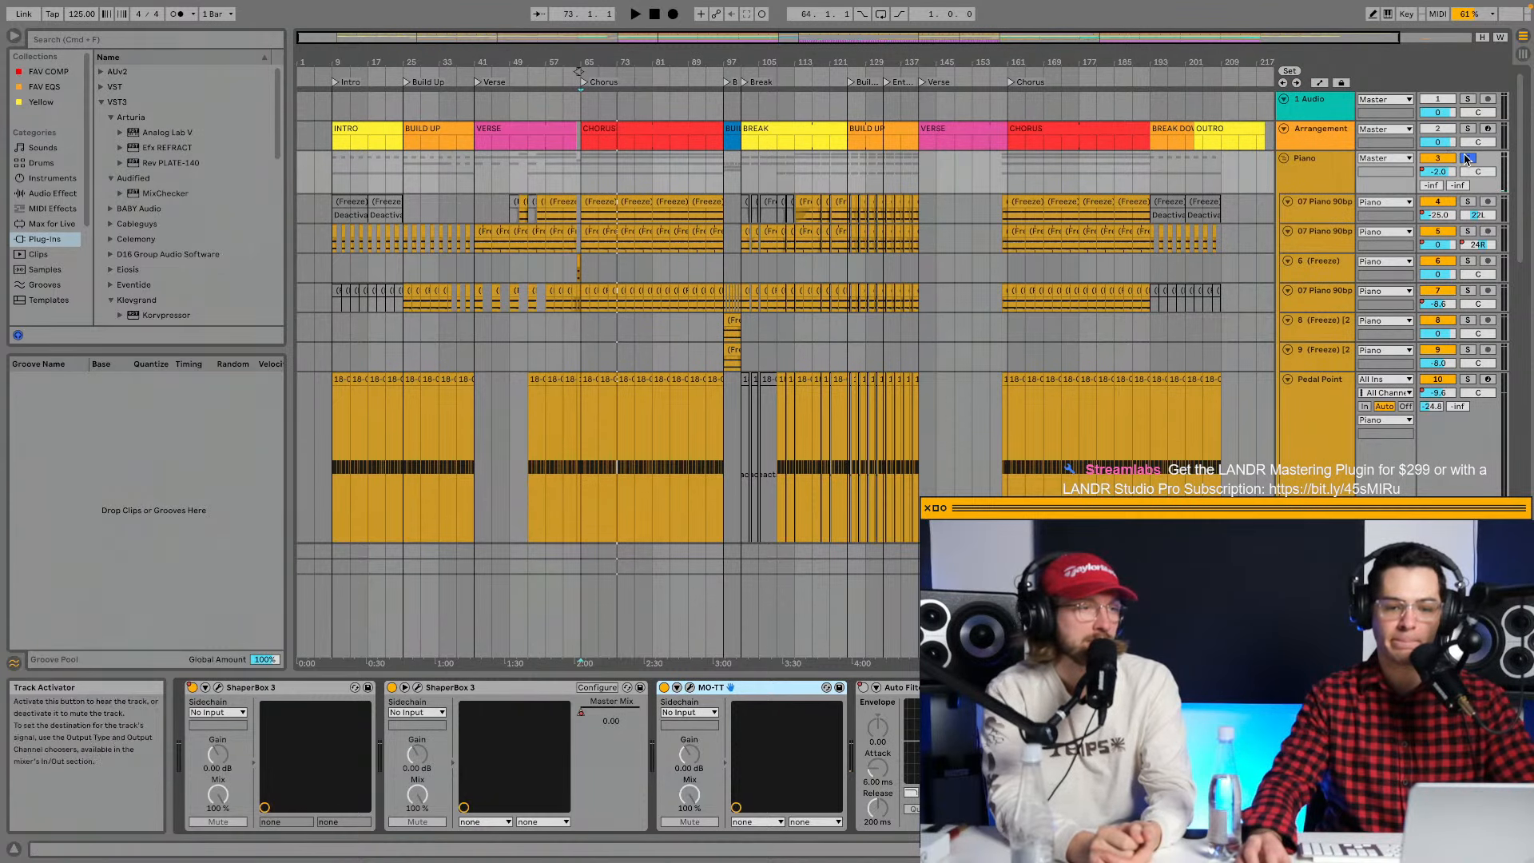
Turn off the Piano group's solo and audition the full mix from bar 89 into the Break, selecting the Pedal Point track.
left_click(1468, 158)
left_click(686, 97)
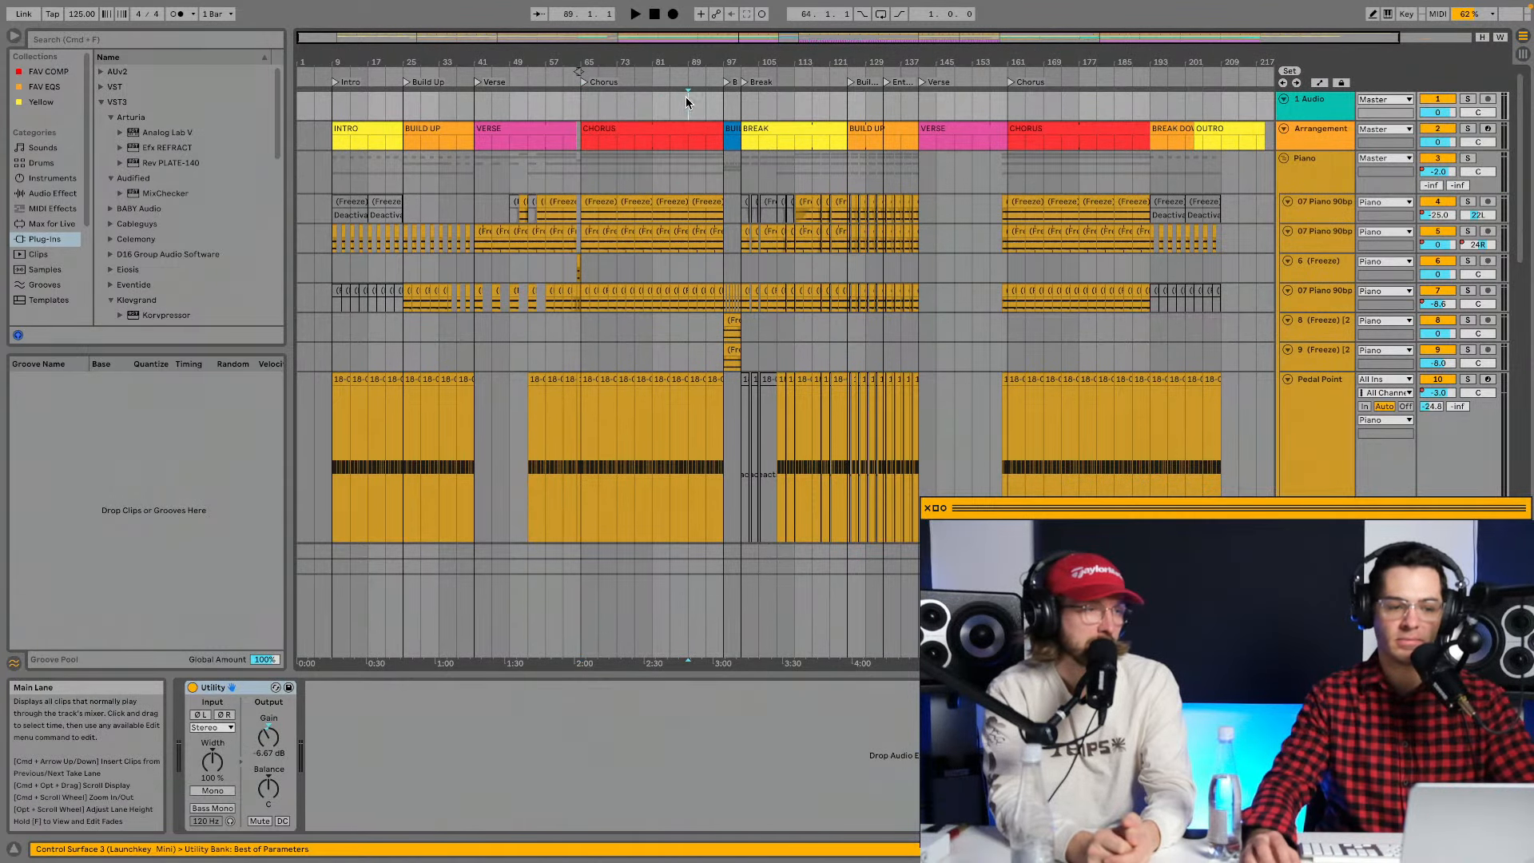
key("space")
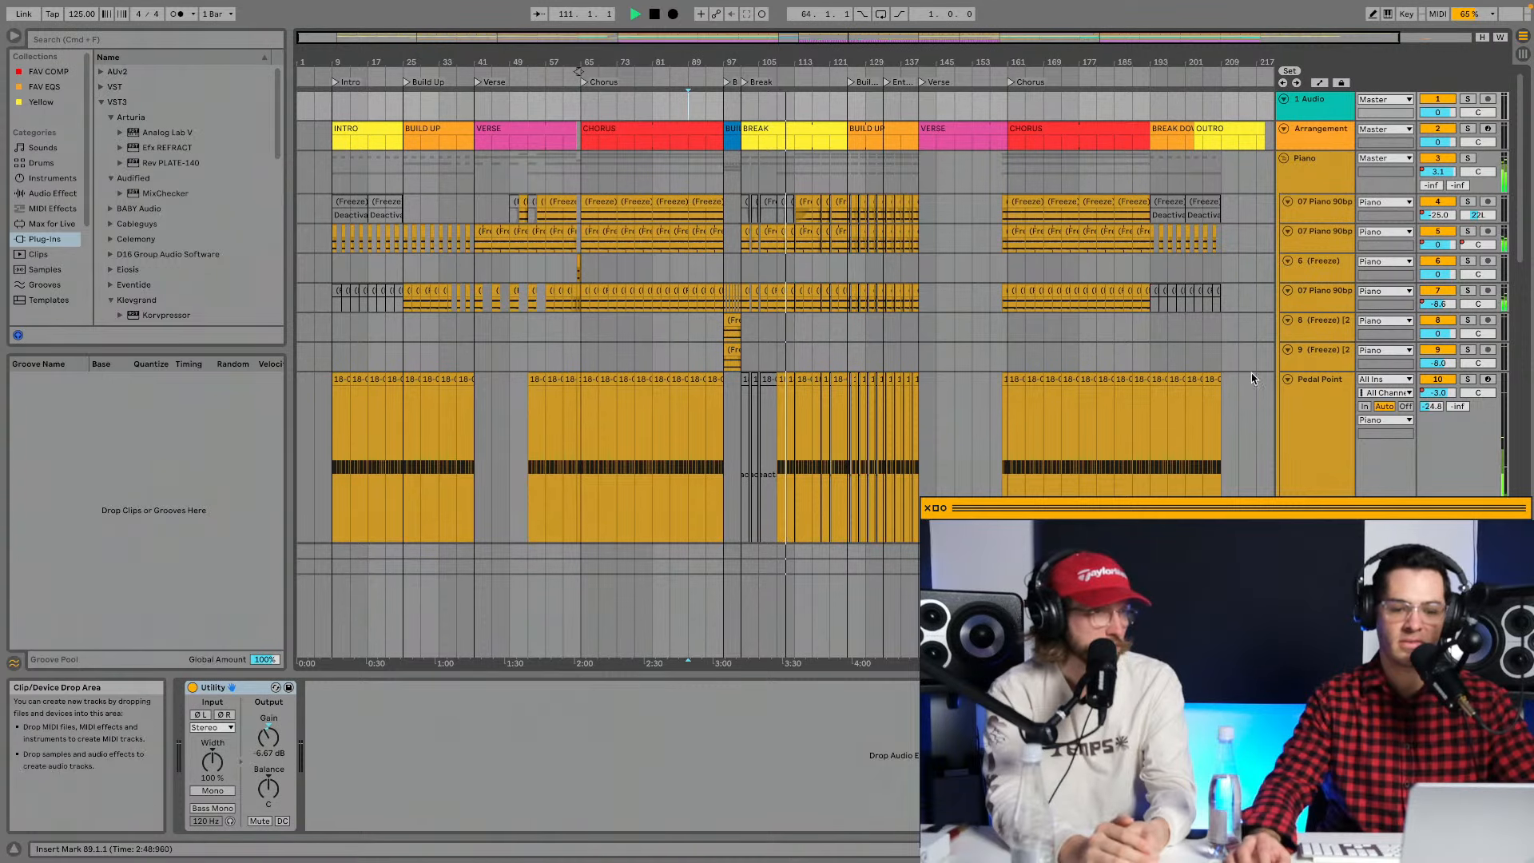
left_click(1326, 413)
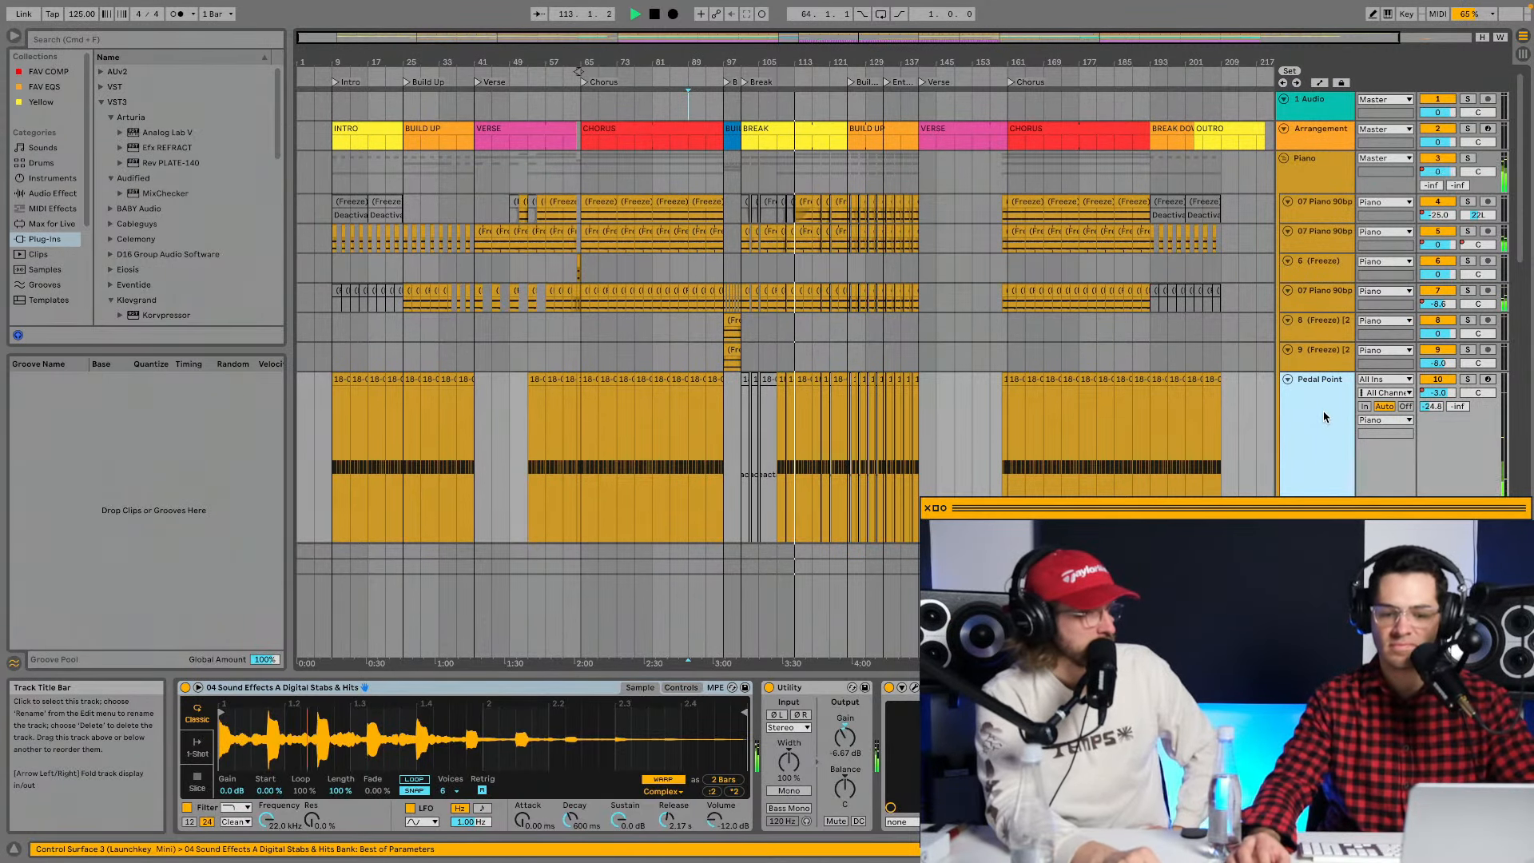
key("space")
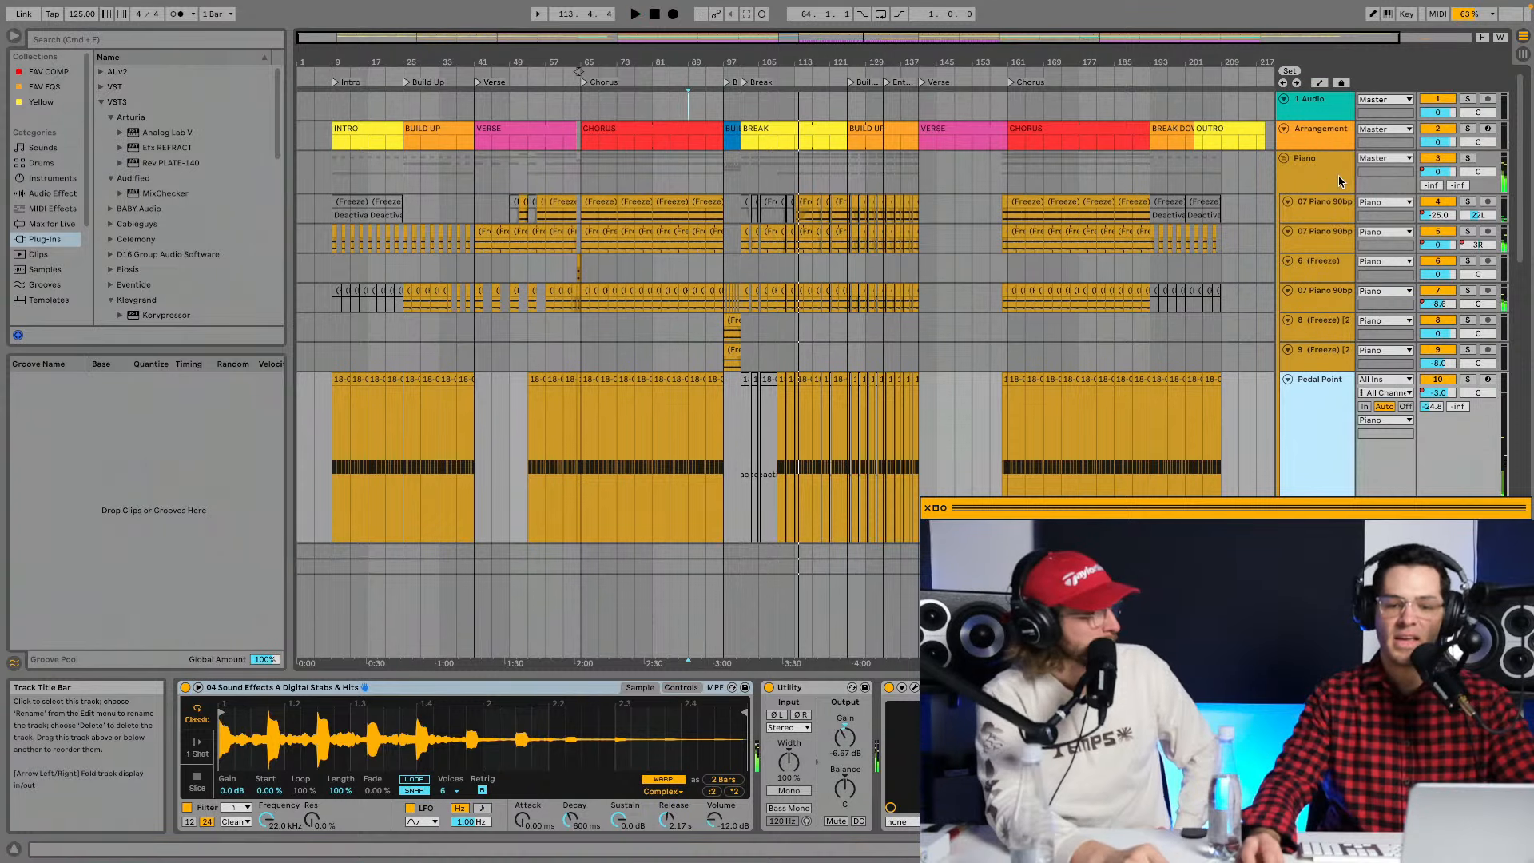
Solo the Piano group again and place the insert marker at the start of the Break.
left_click(1333, 173)
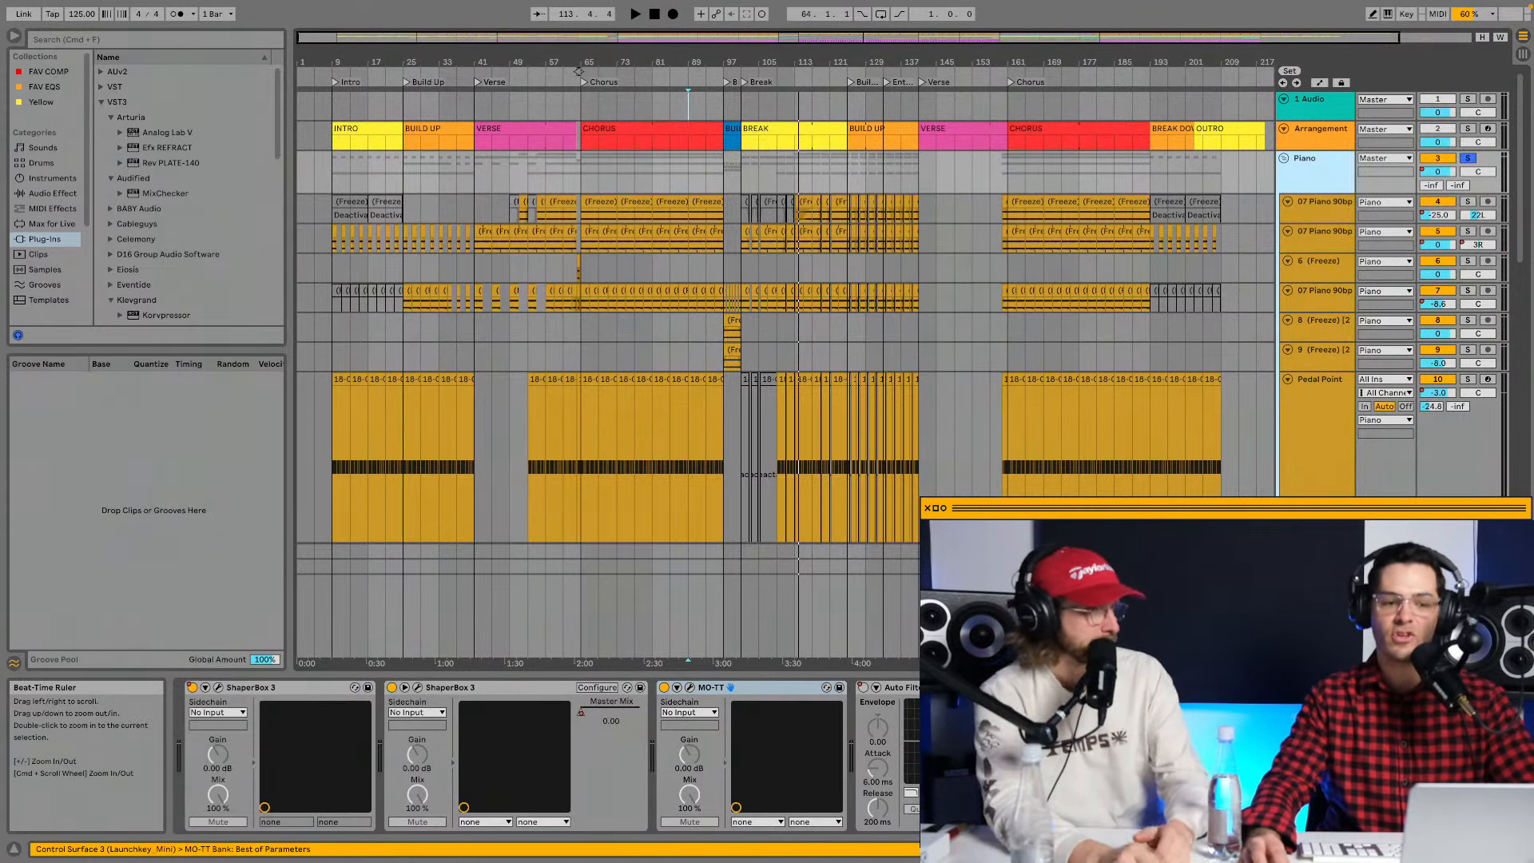
left_click_drag(791, 61, 791, 120)
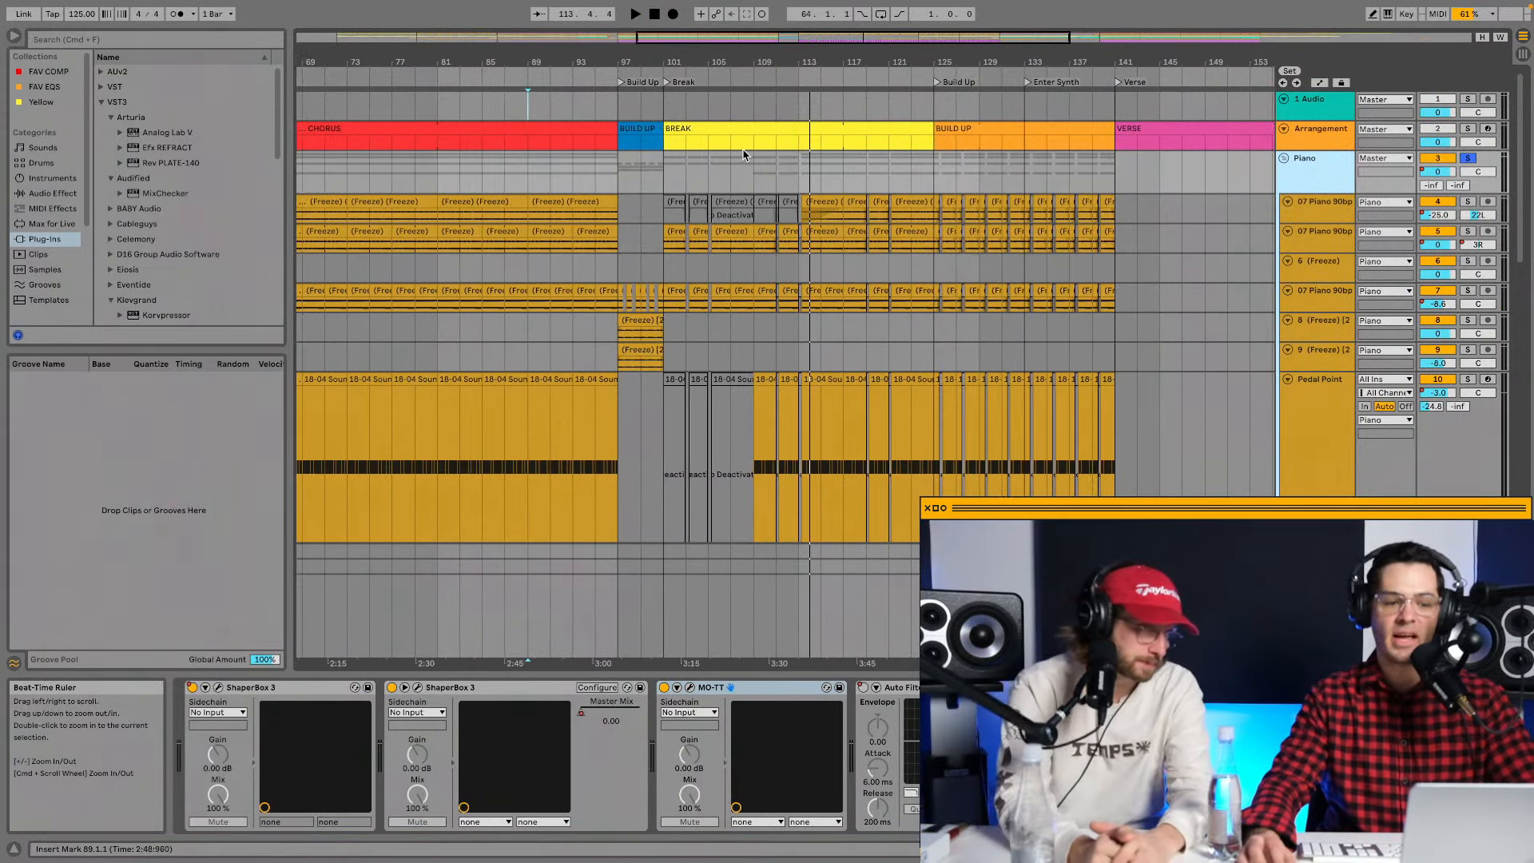
left_click(663, 167)
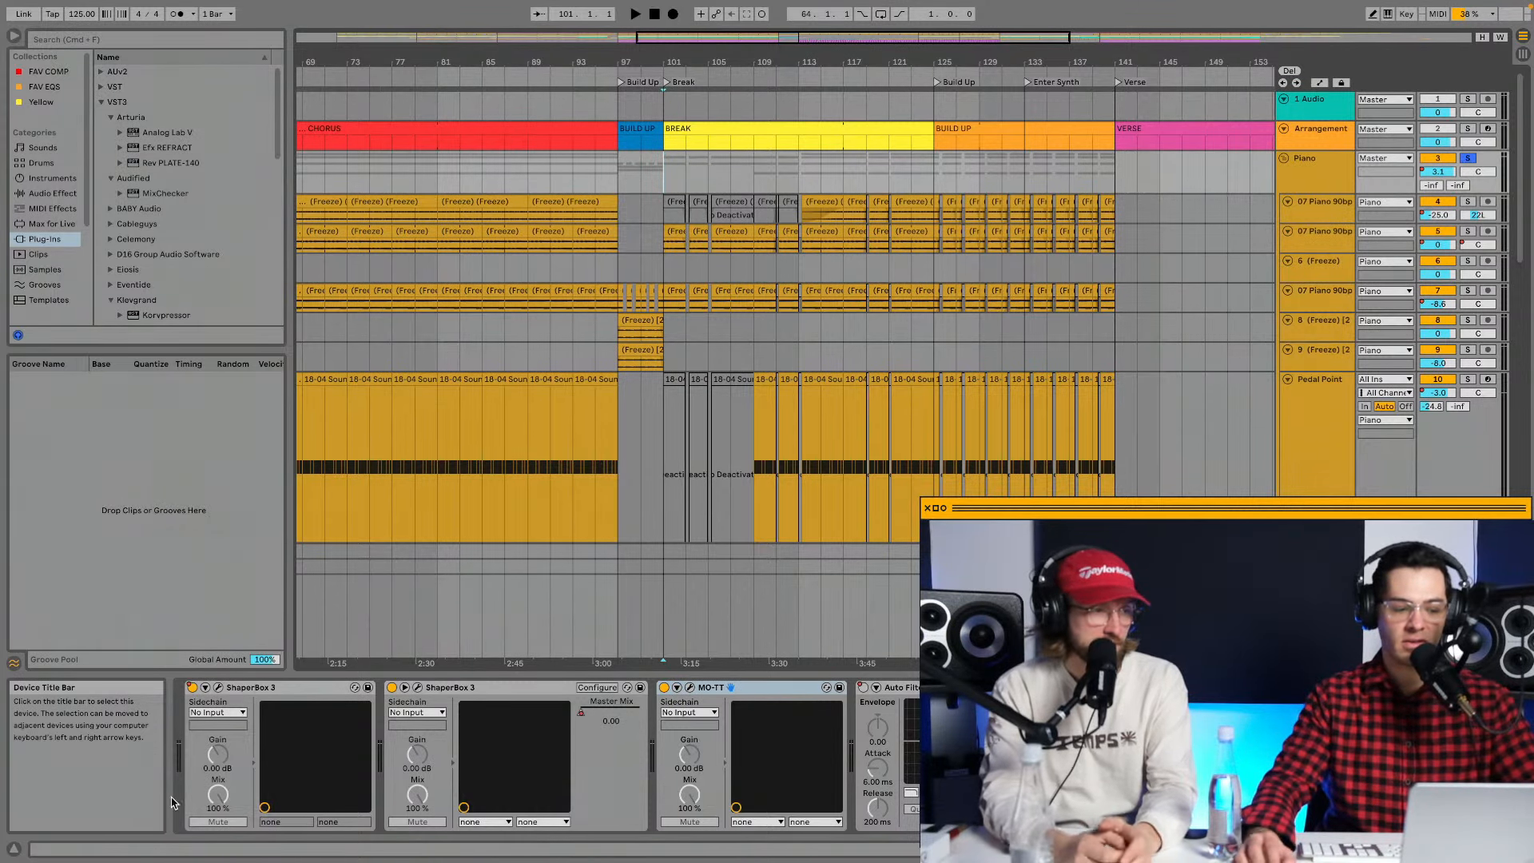
Inspect the Volume shaper curve in the Piano group's first ShaperBox 3 and close its window.
left_click(218, 687)
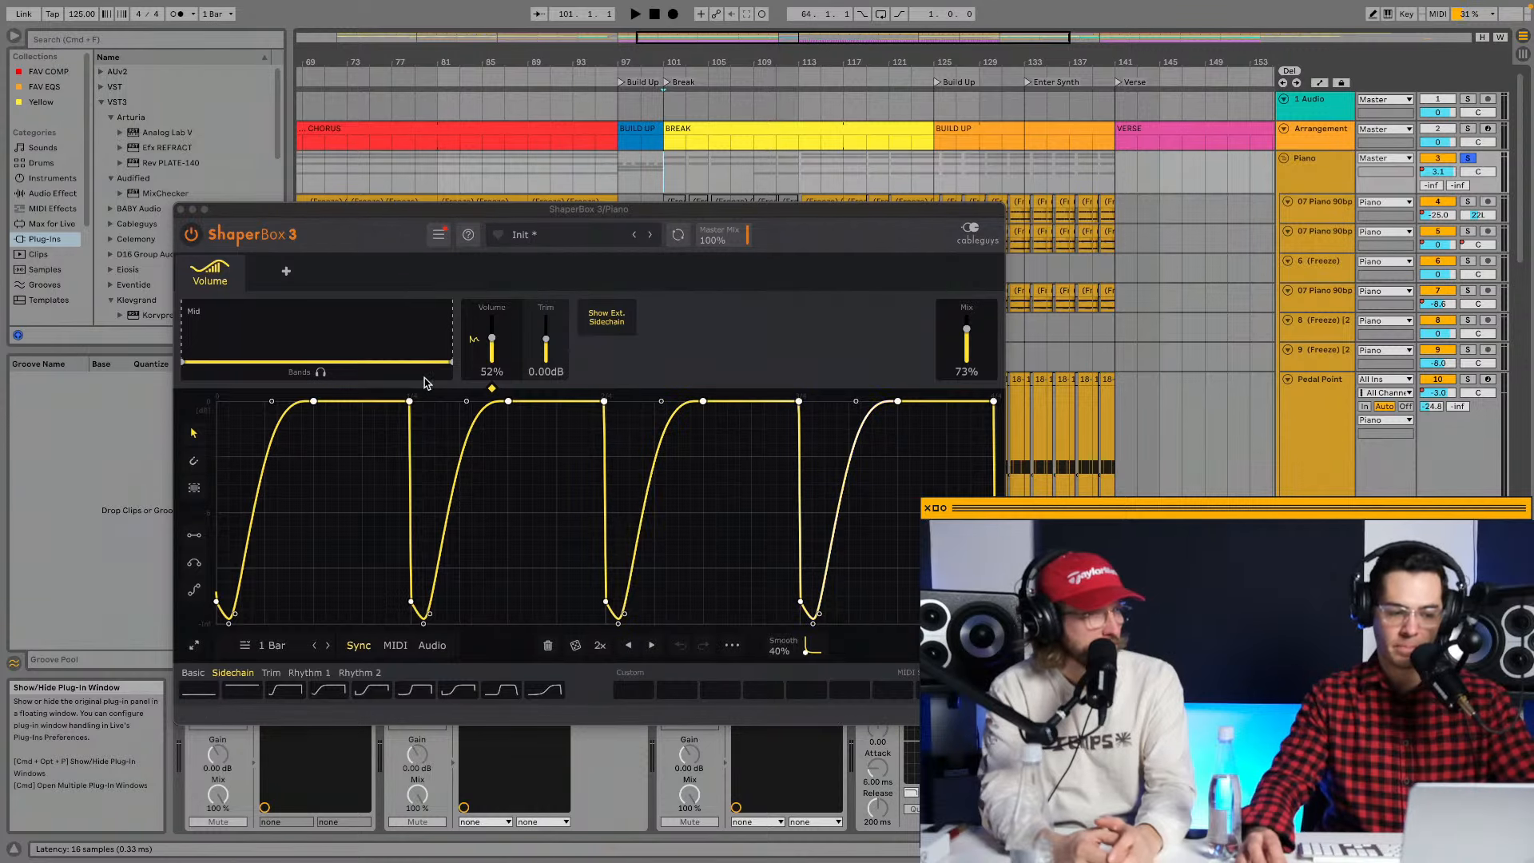
left_click_drag(371, 215, 567, 188)
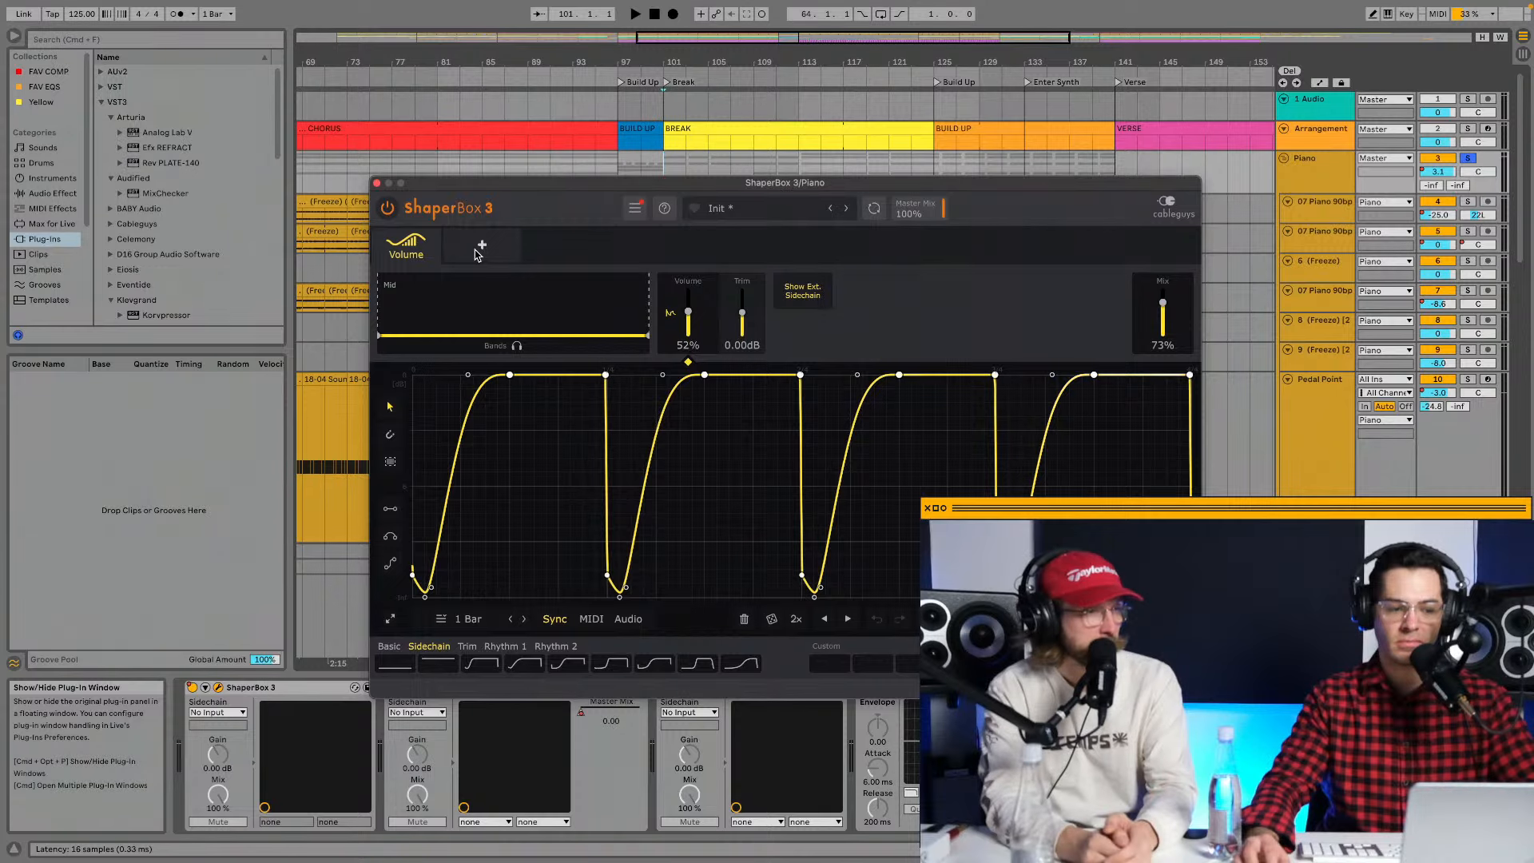
left_click(377, 184)
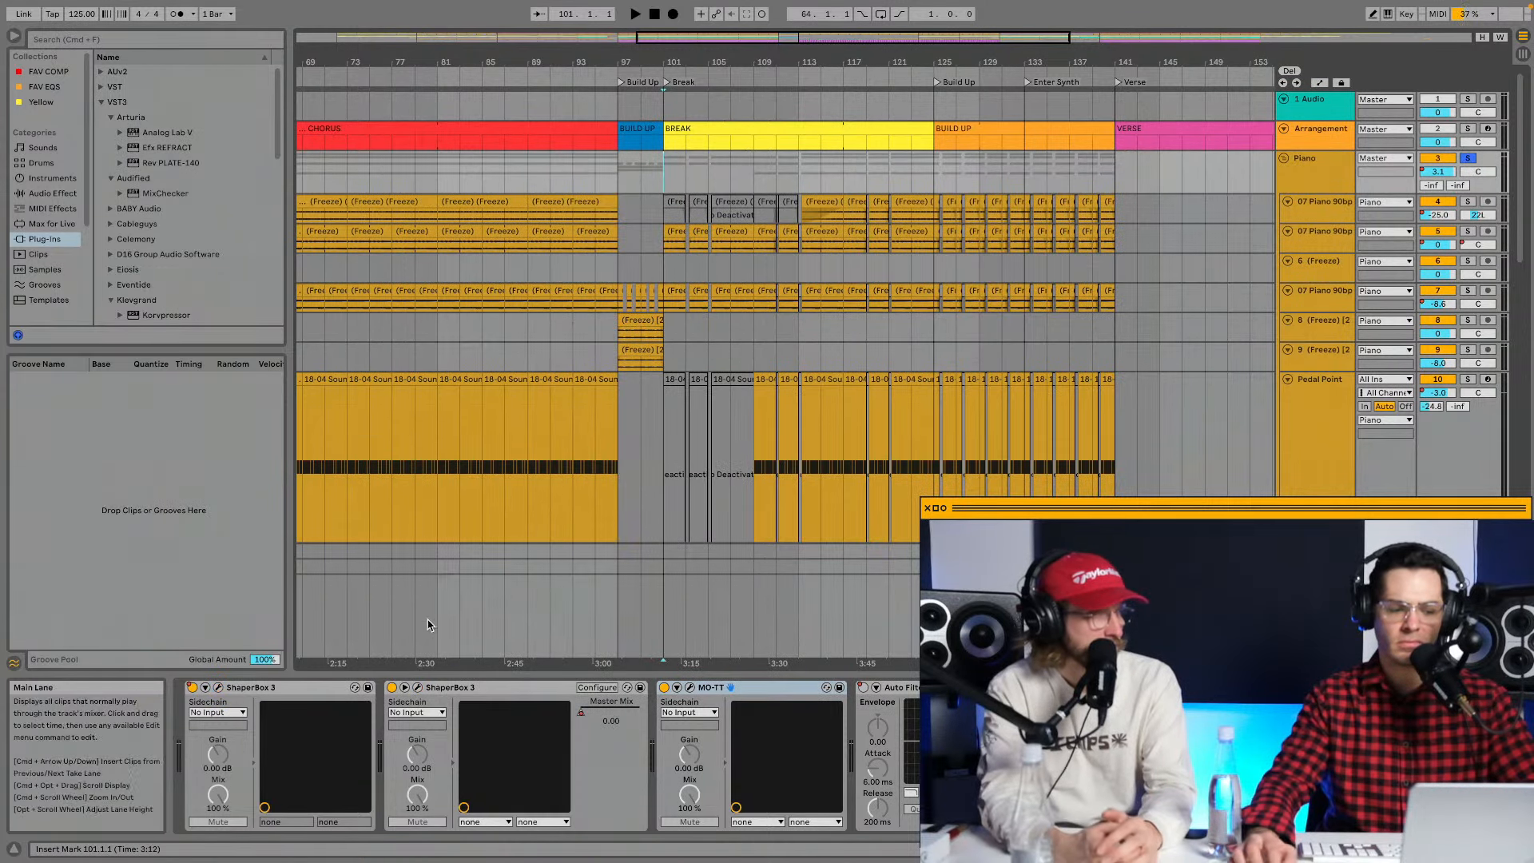
Open the Piano group's second ShaperBox 3 with the Bubble Adder preset and audition the Break through it.
left_click(417, 688)
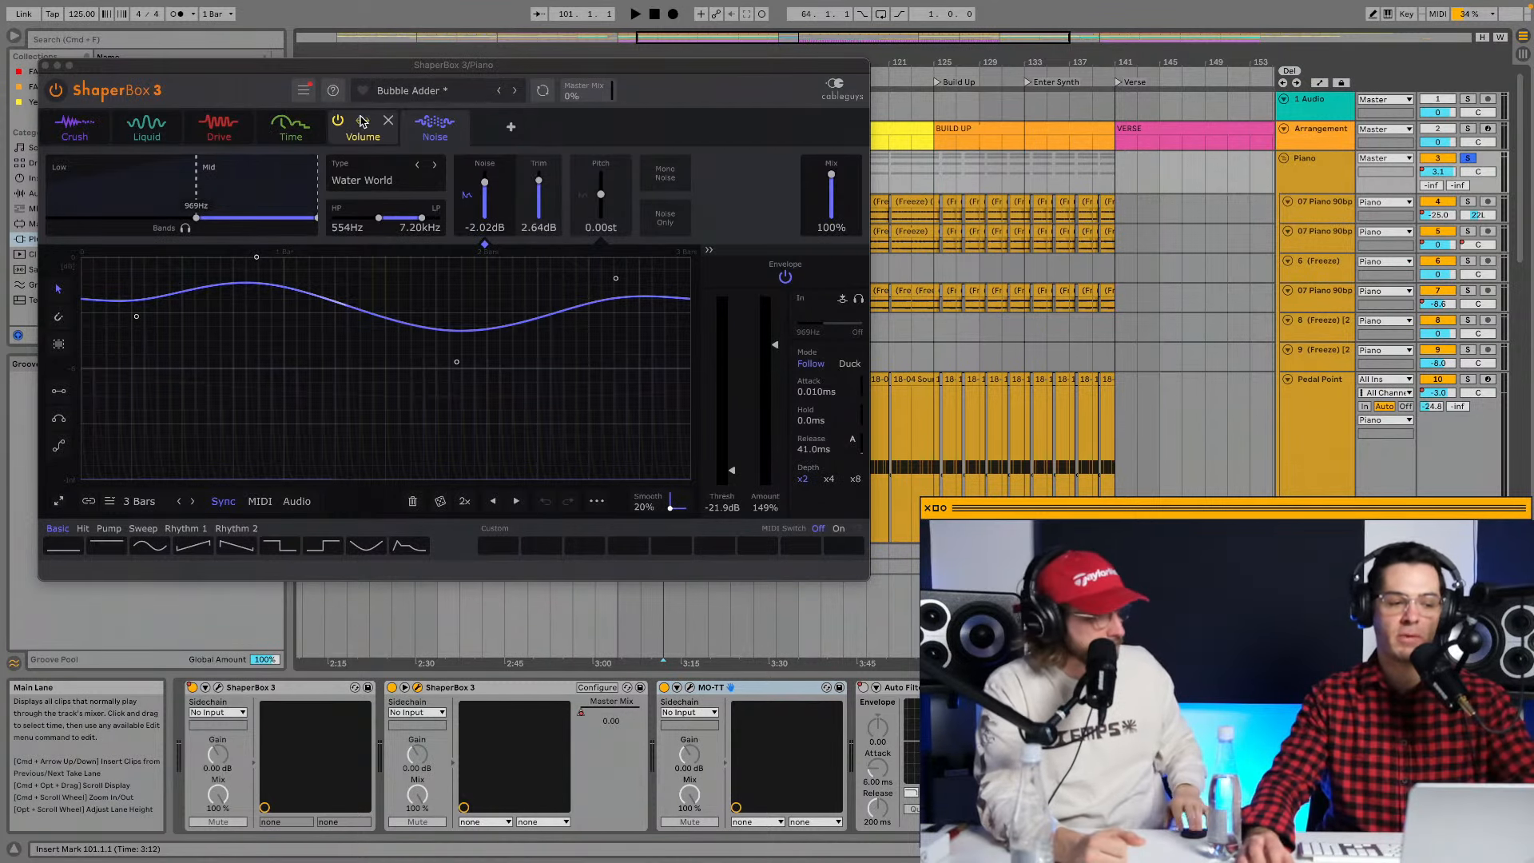
mouse_move(215, 114)
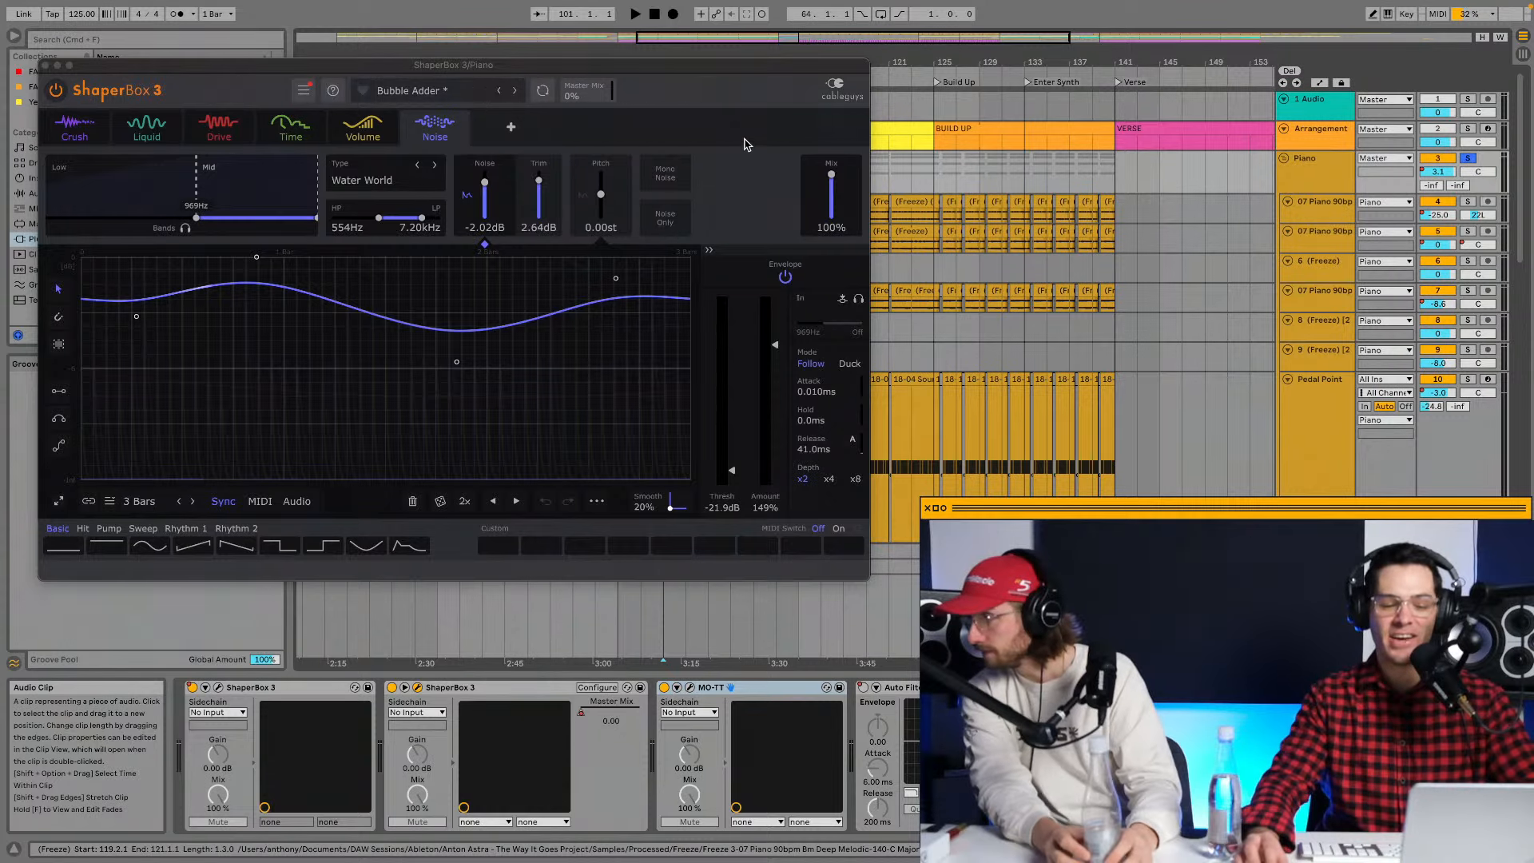
key("space")
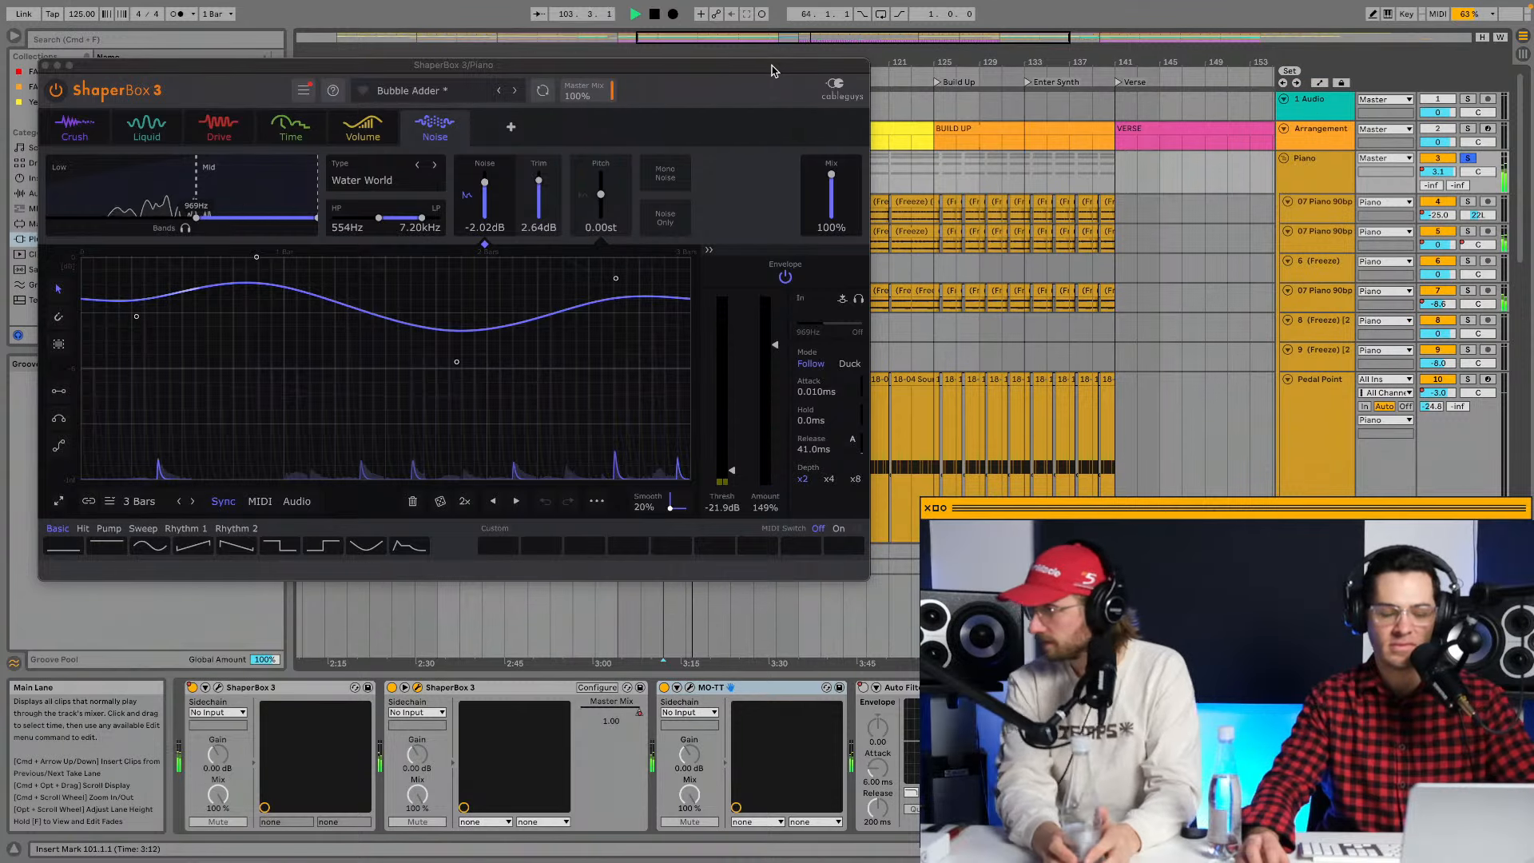
left_click_drag(772, 70, 927, 390)
left_click(1318, 171)
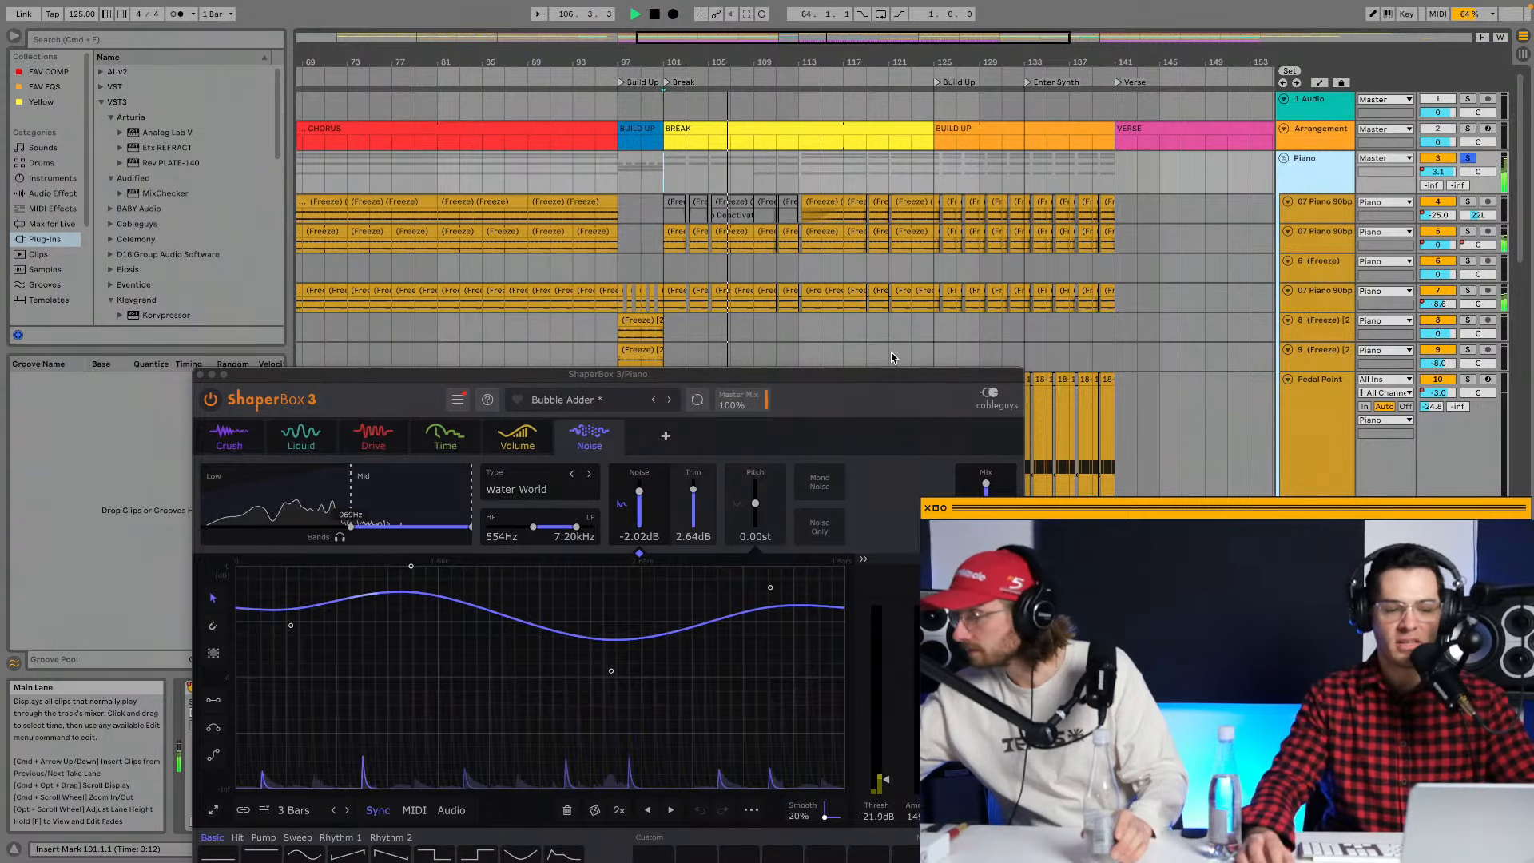
key("space")
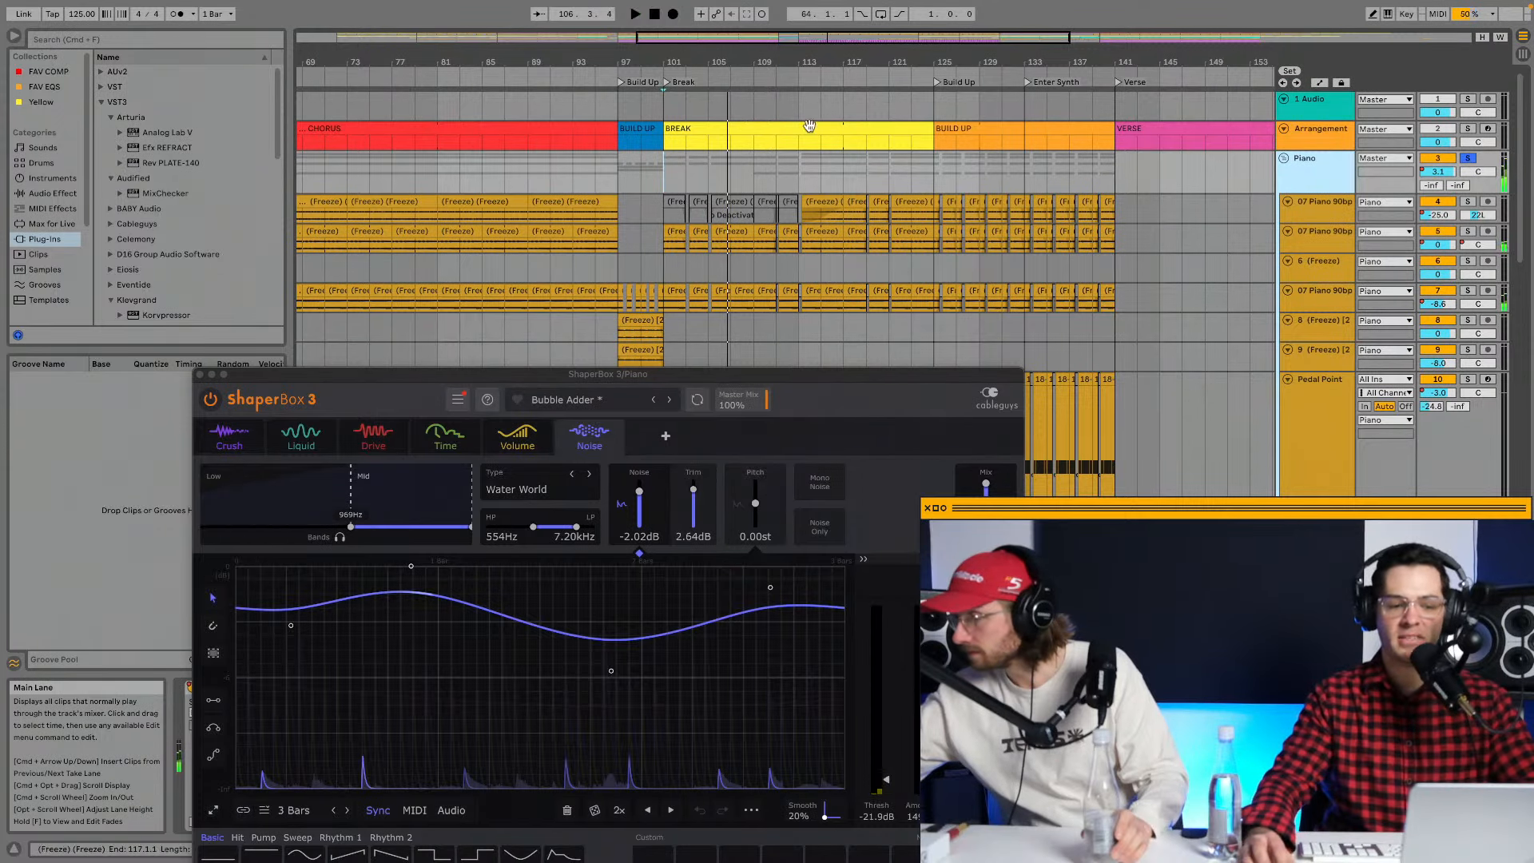
Show the ShaperBox 3 Master Mix automation on the Piano group in a taller lane.
key("a")
left_click(1317, 185)
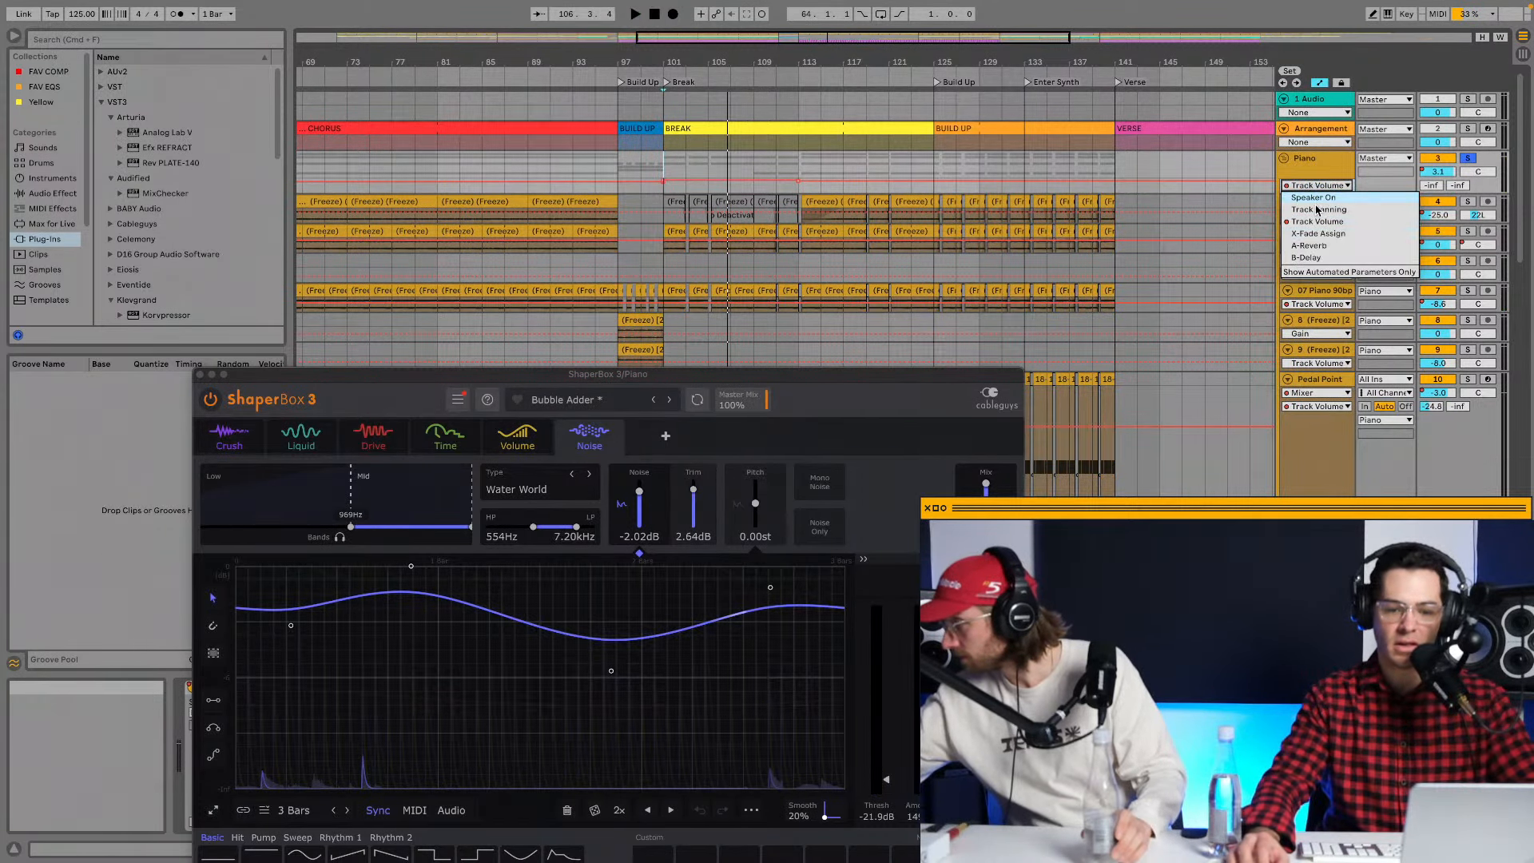
left_click(1313, 147)
left_click_drag(1313, 192, 1314, 246)
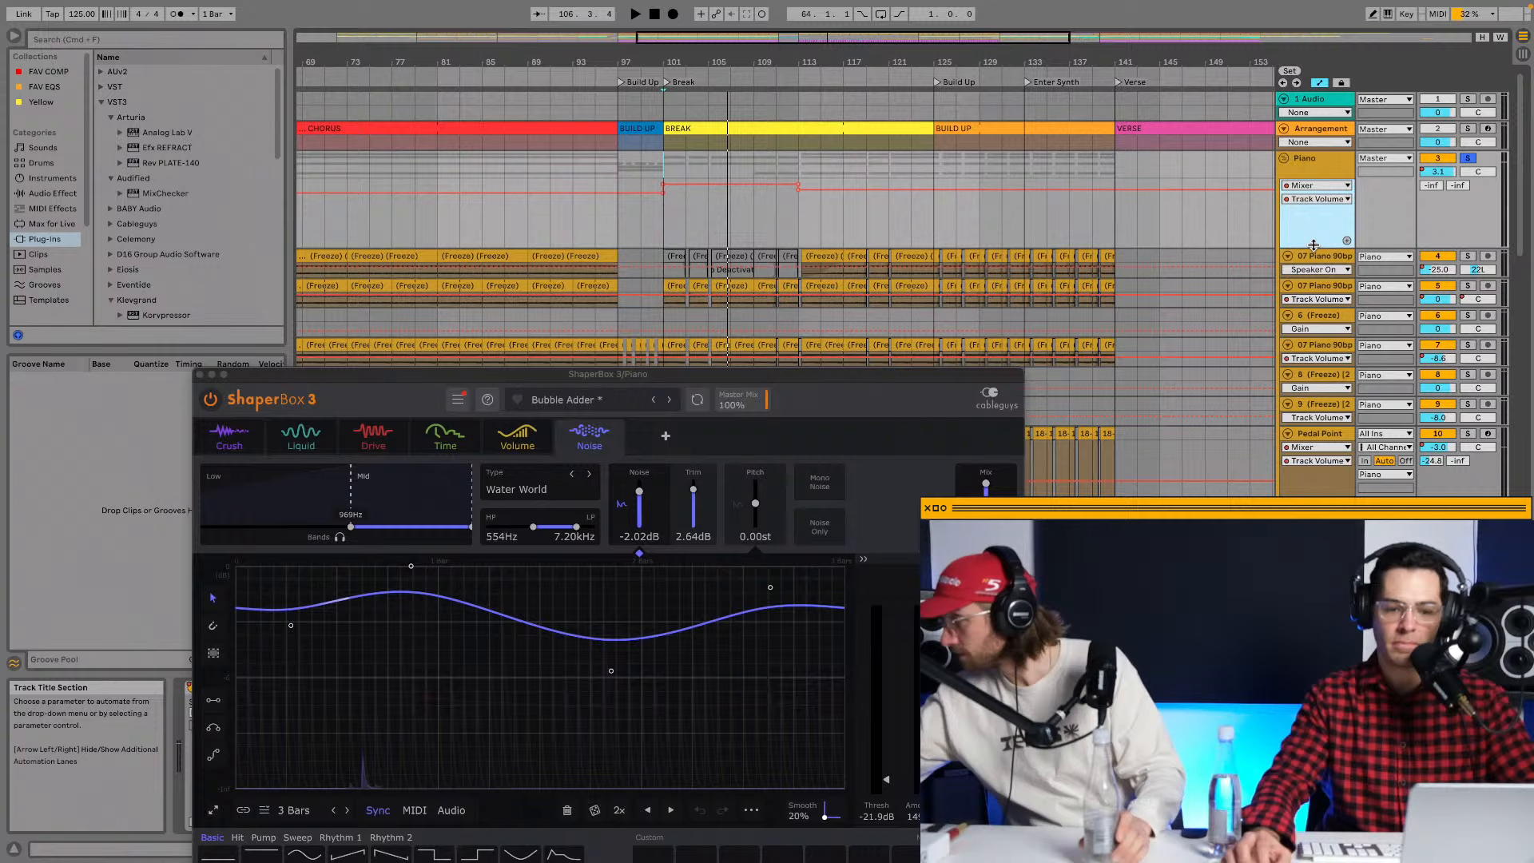
left_click(1314, 186)
left_click(1313, 221)
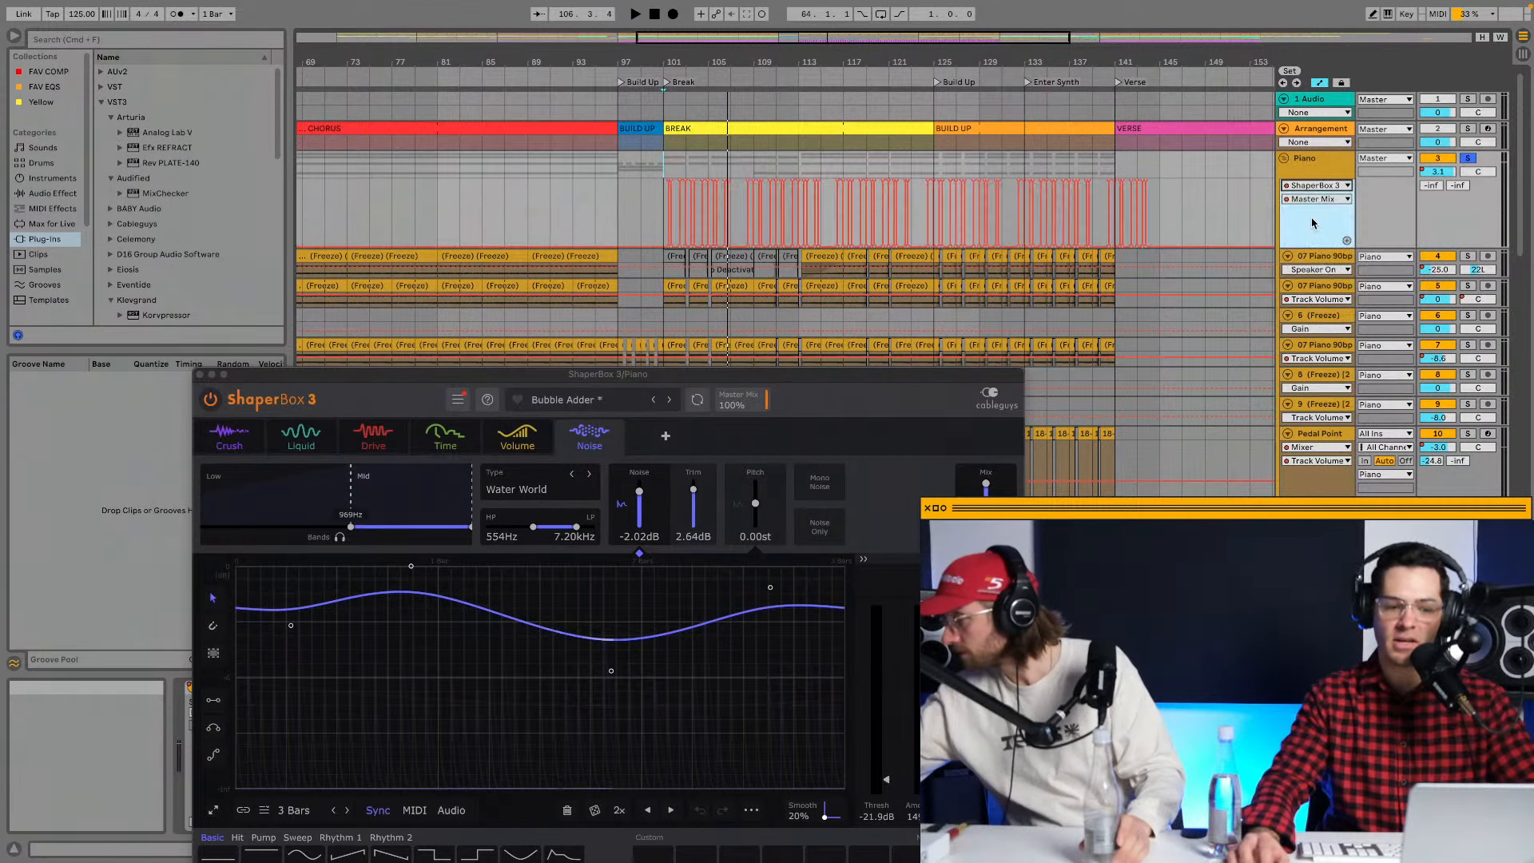
Place the insert marker at bar 101 on the Piano group, at the beginning of the Master Mix automation pulses.
left_click_drag(711, 63, 711, 105)
scroll(654, 104, "left", 3)
left_click(372, 203)
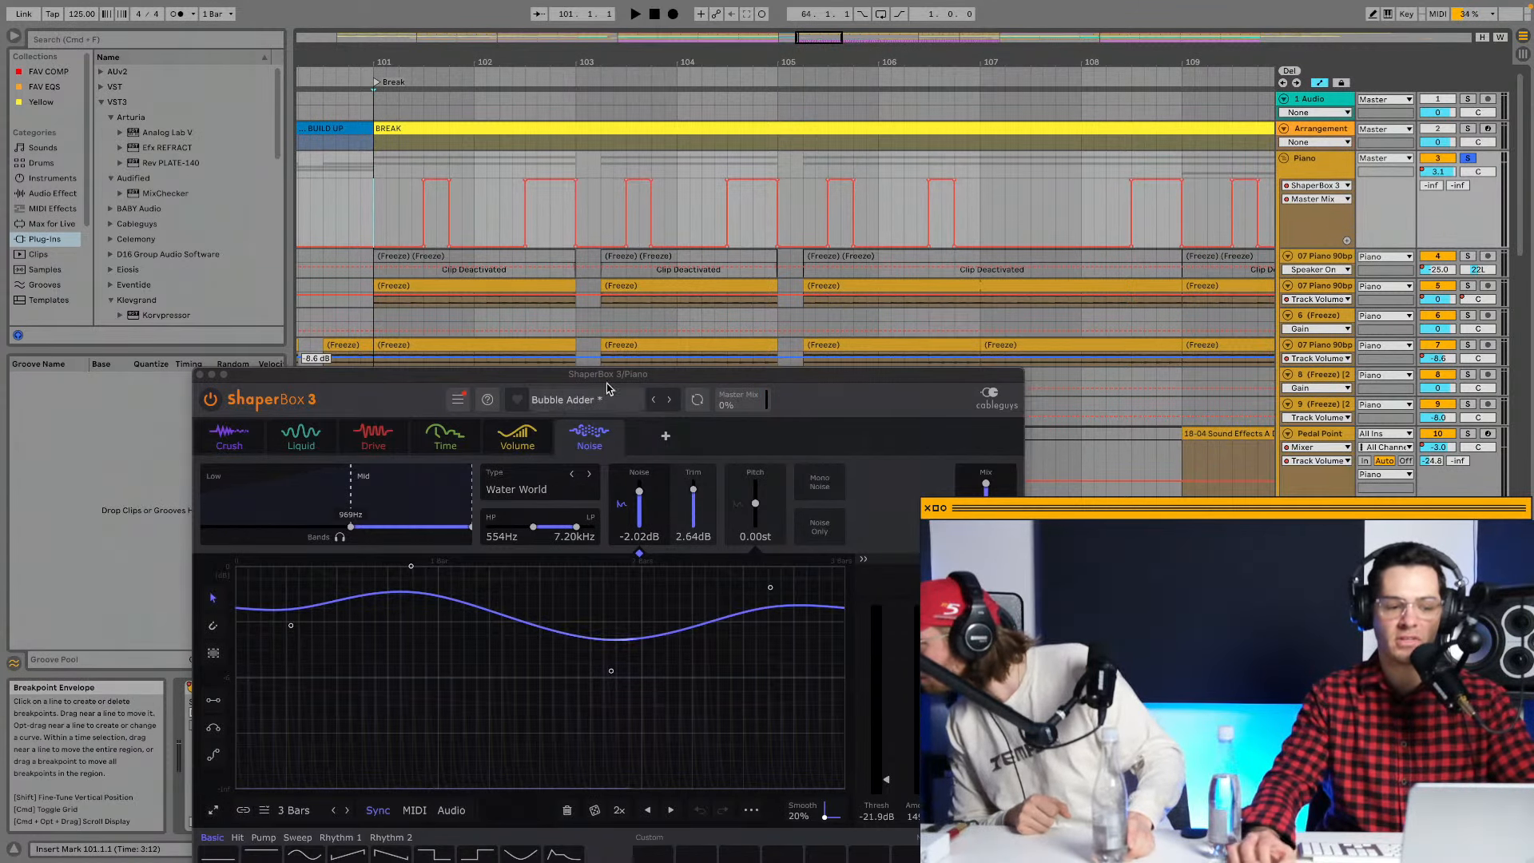
Audition the Break from bar 101 against the Master Mix automation pulses, closing the ShaperBox 3 window during playback.
key("space")
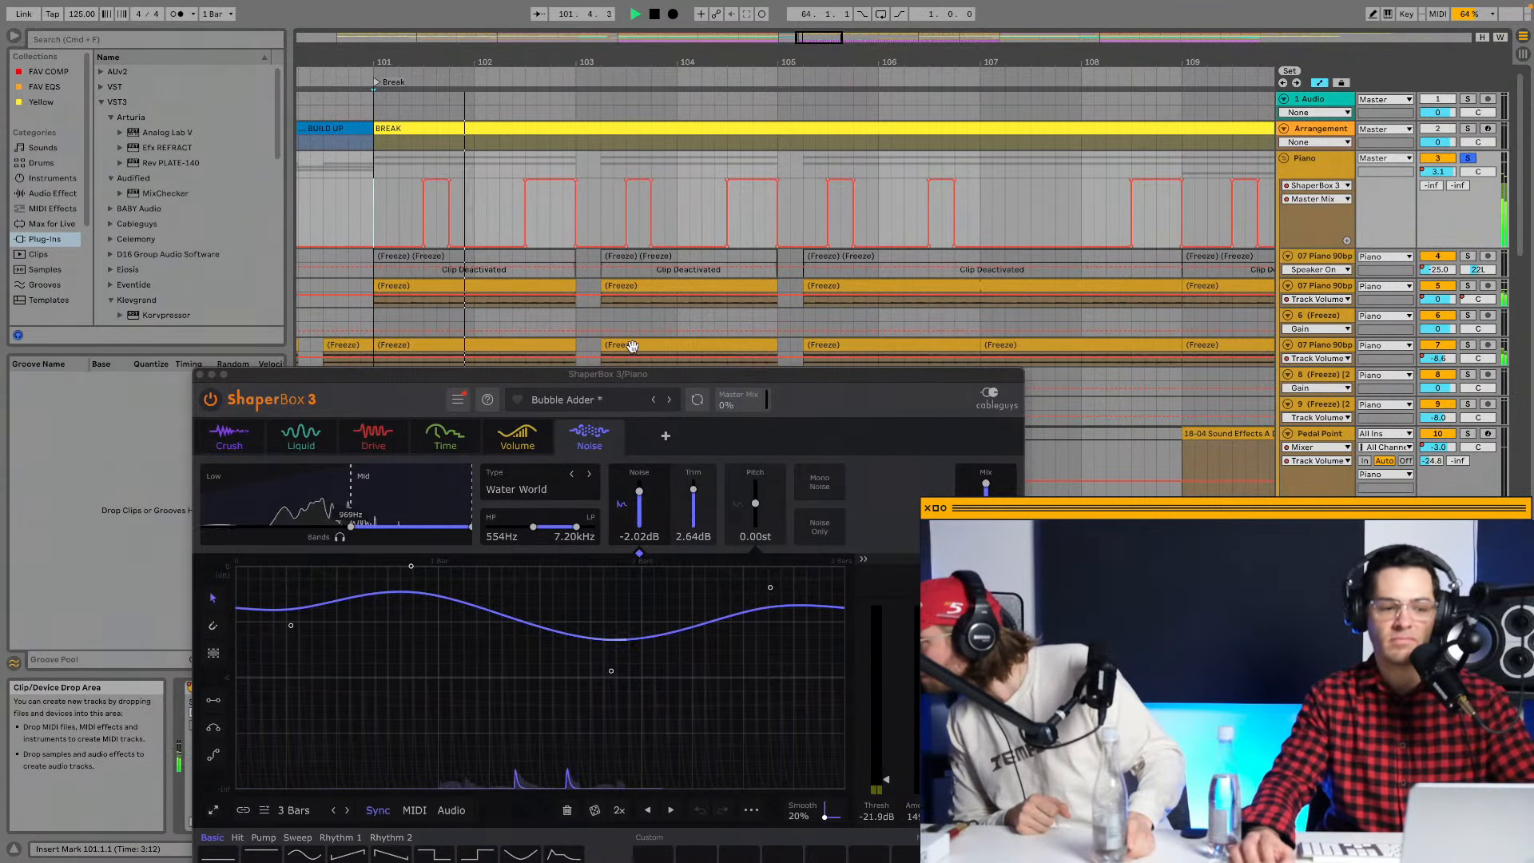
left_click(200, 376)
key("space")
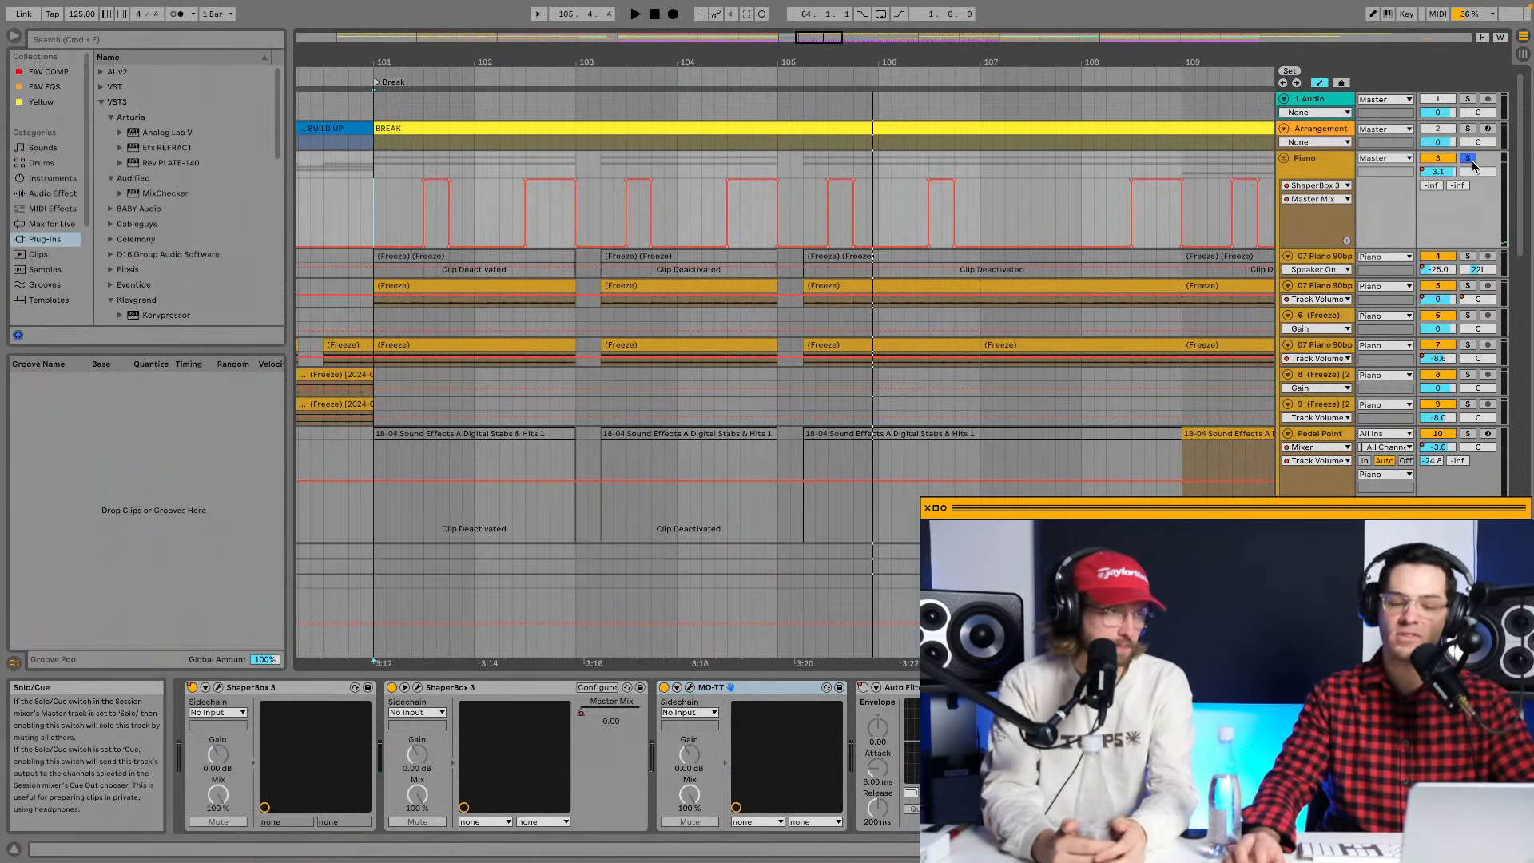
Fold the Piano group and place the insert marker at bar 97, the start of the Build Up before the Break.
left_click_drag(1312, 246, 1317, 180)
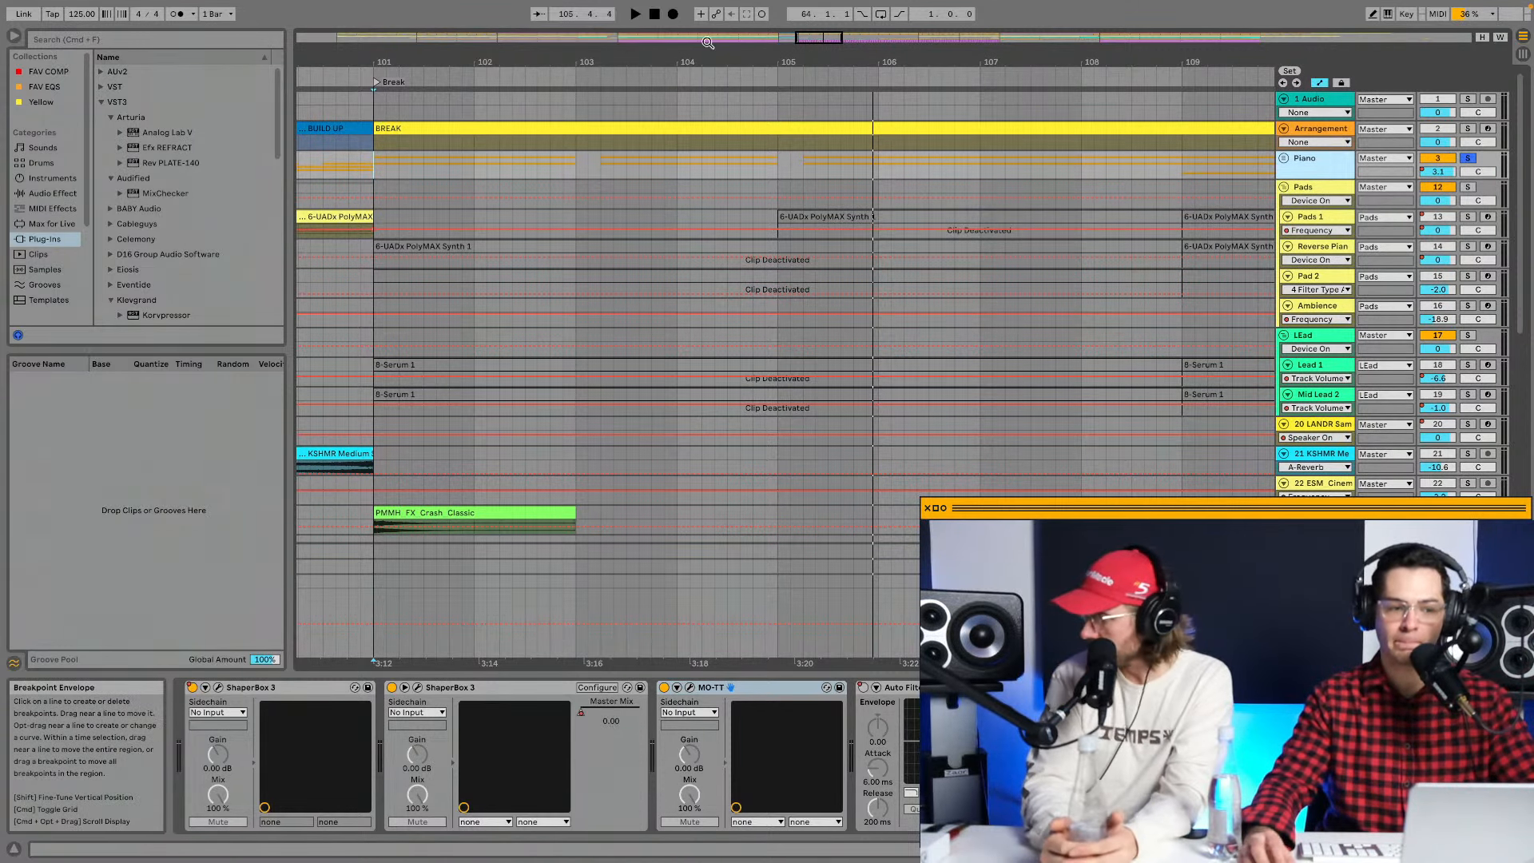
left_click_drag(692, 55, 692, 37)
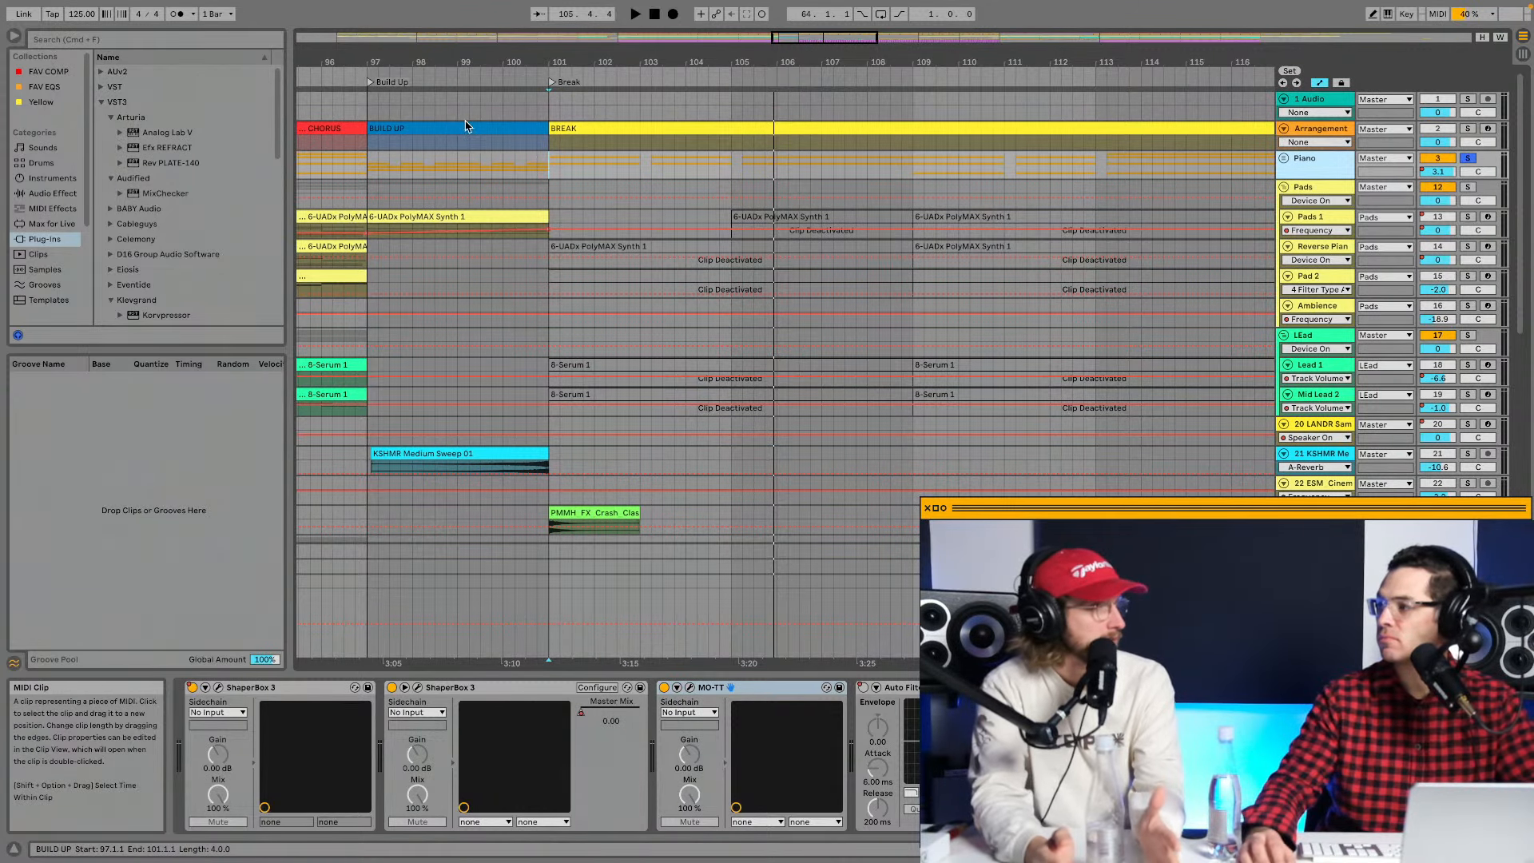
left_click(368, 139)
left_click_drag(559, 54, 566, 54)
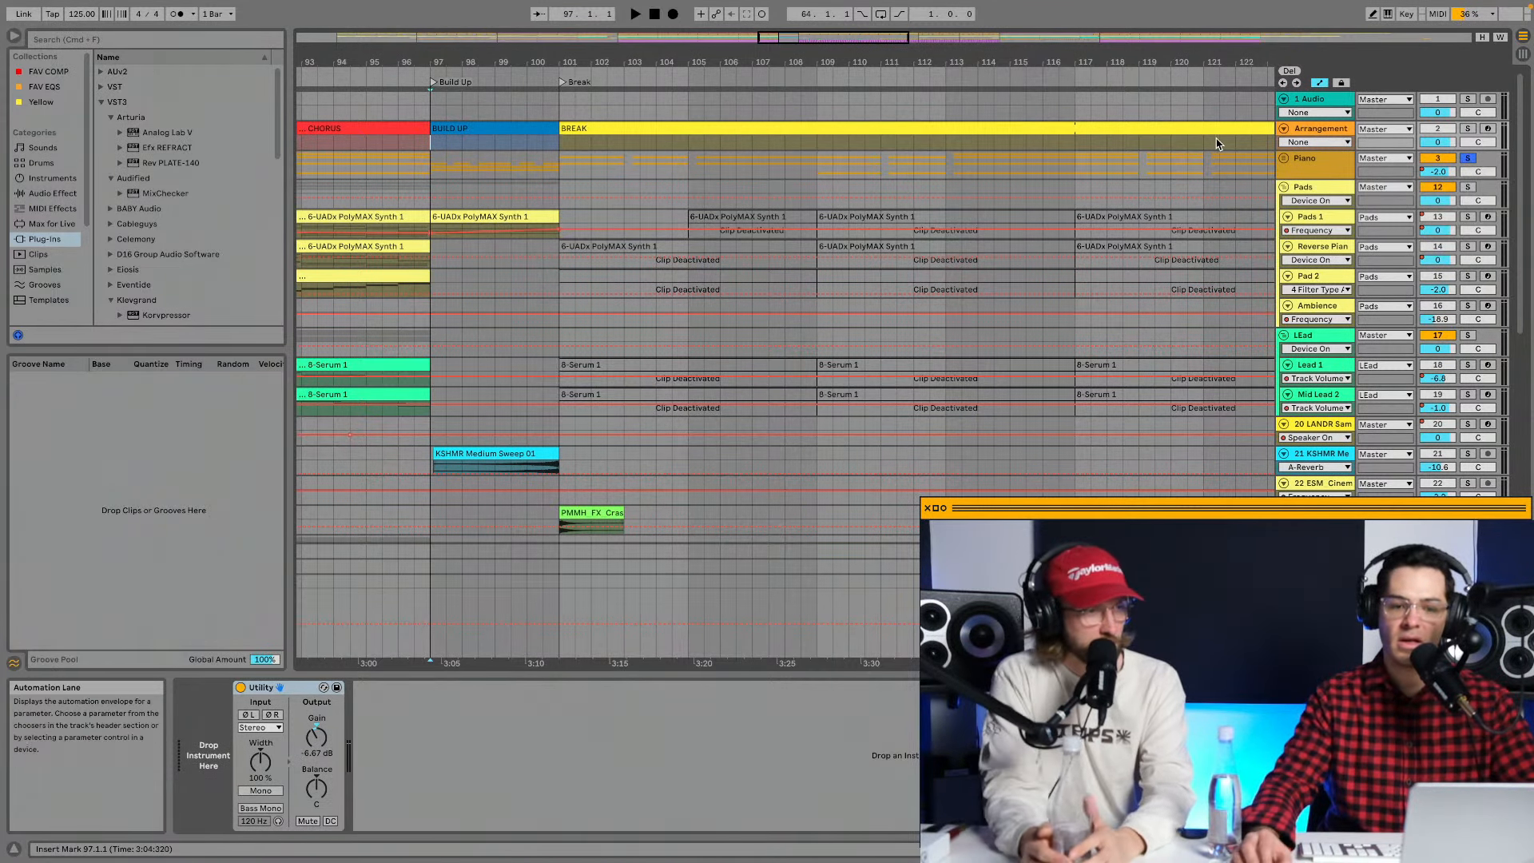
Review the whole arrangement, audition the Build Up from bar 97 and turn off the Piano group's solo.
scroll(1222, 144, "left", 6)
left_click_drag(710, 67, 759, 88)
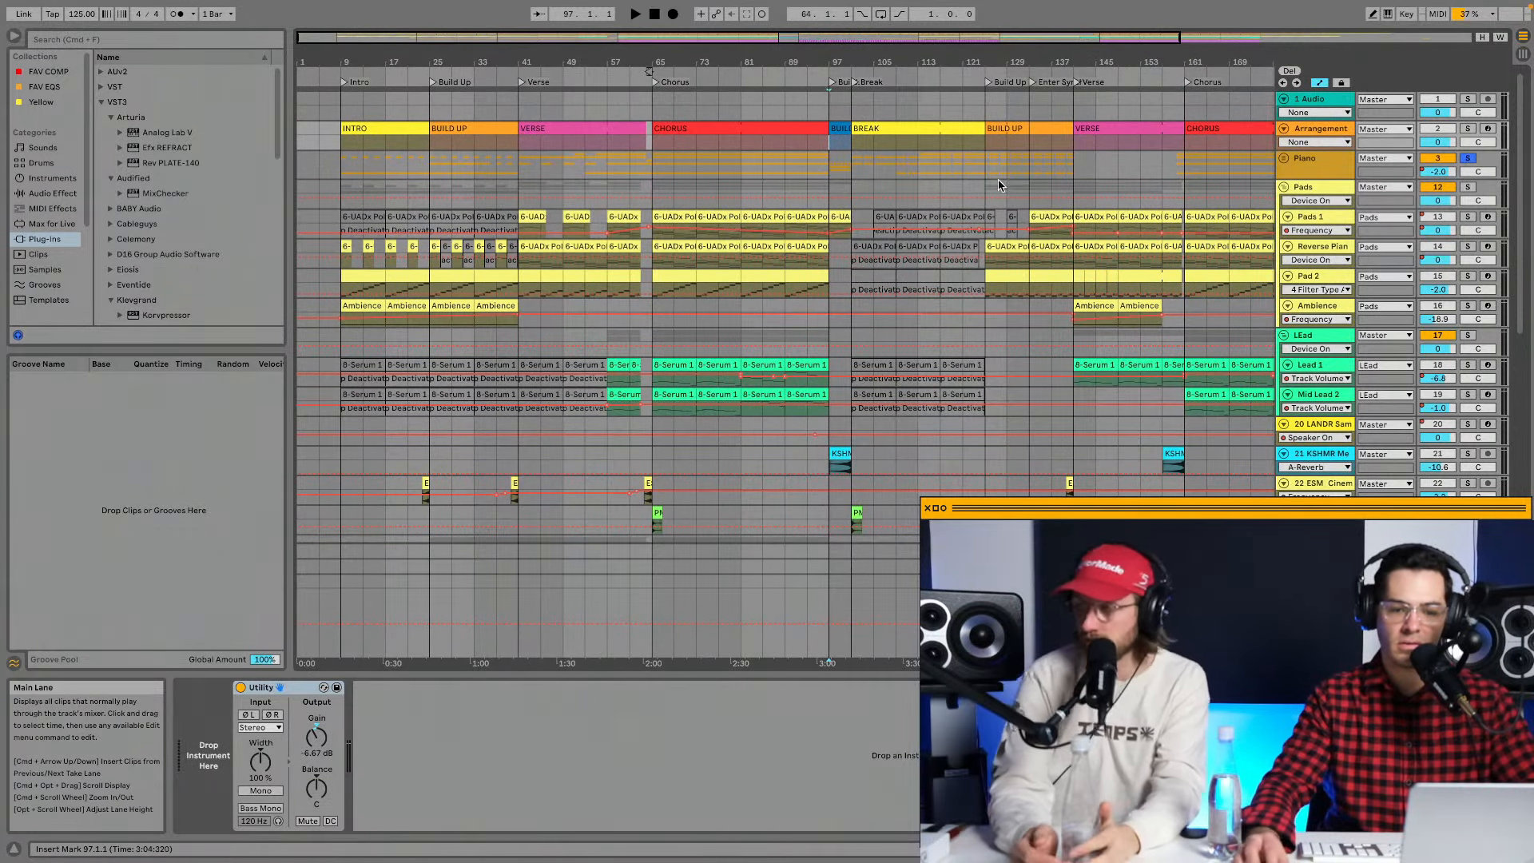
left_click(1328, 160)
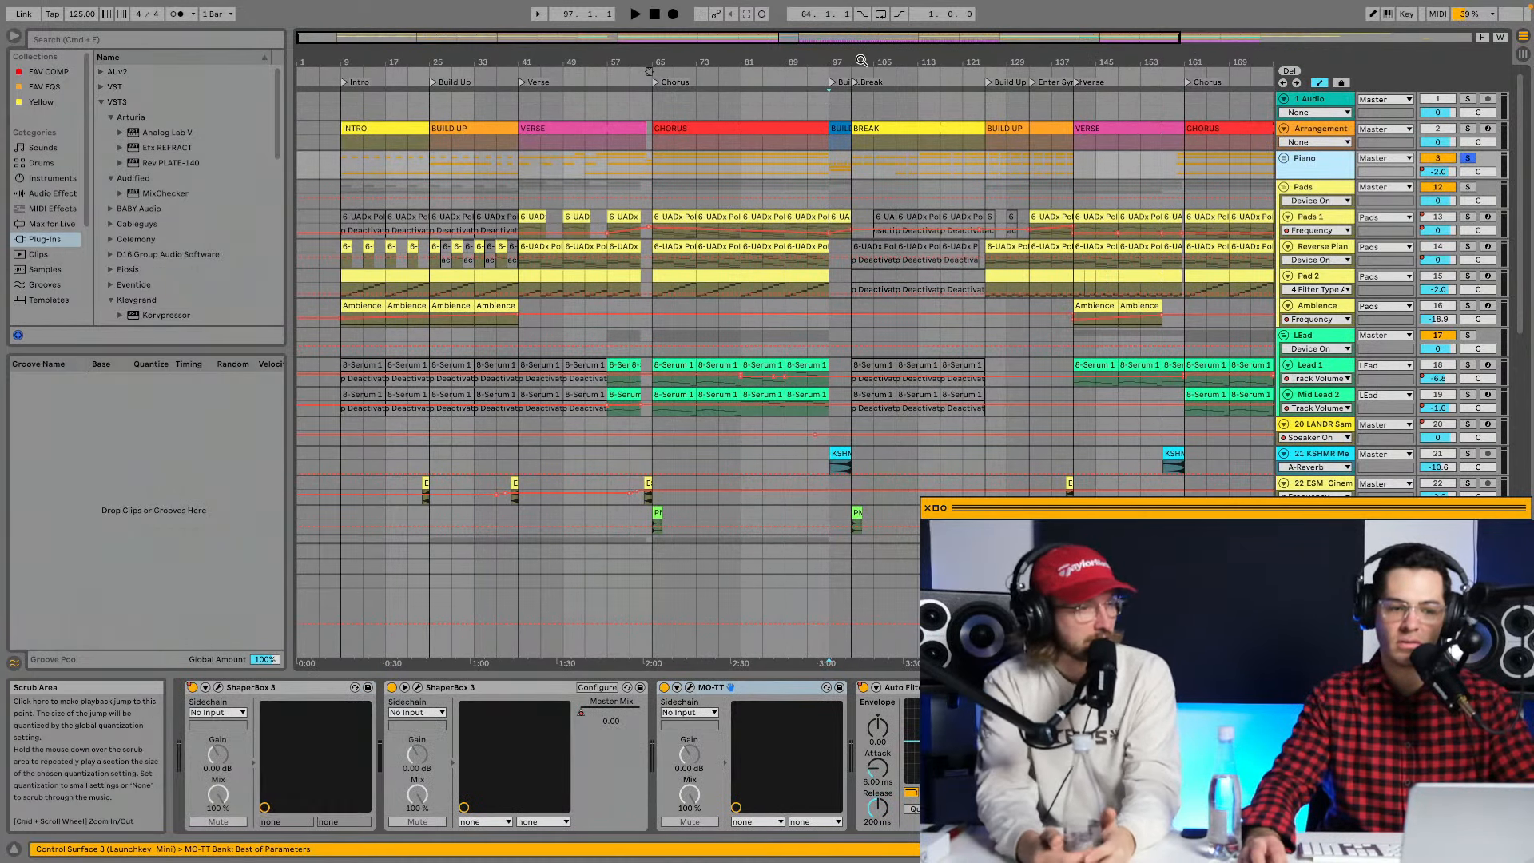
left_click_drag(860, 64, 861, 64)
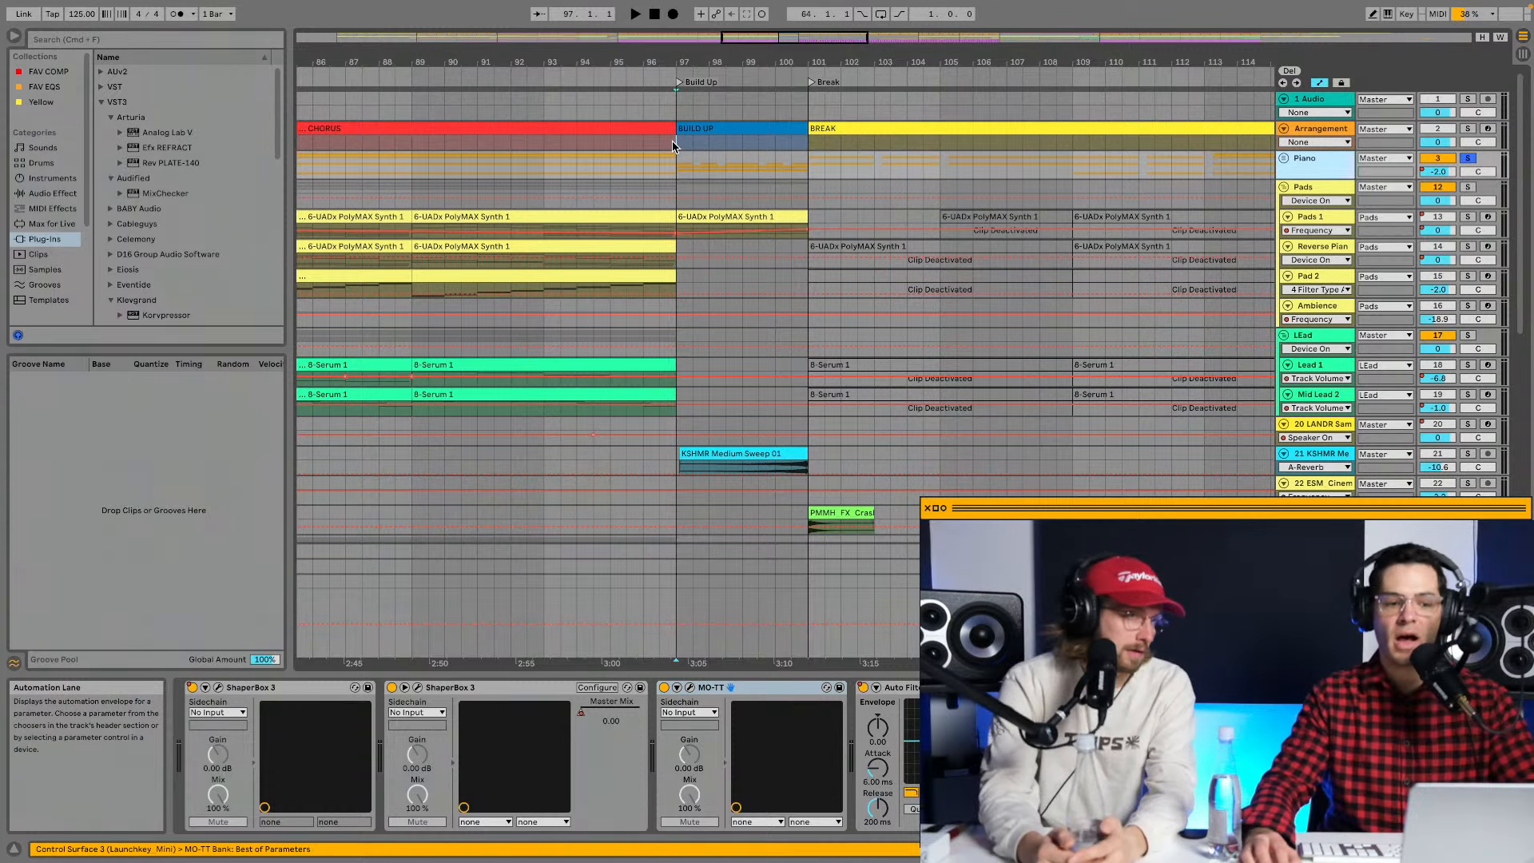
left_click(855, 146)
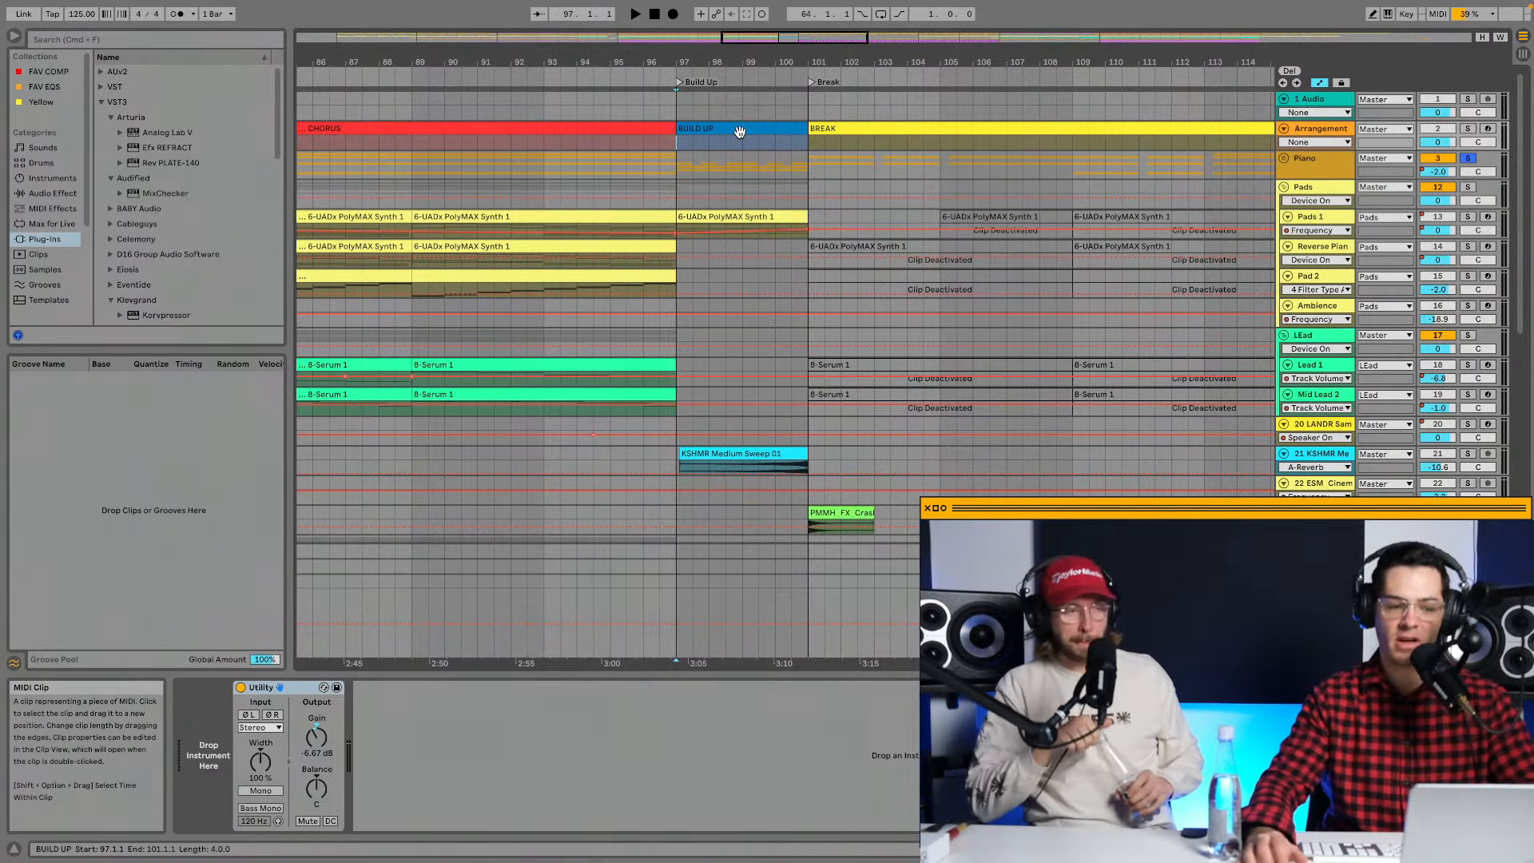
key("space")
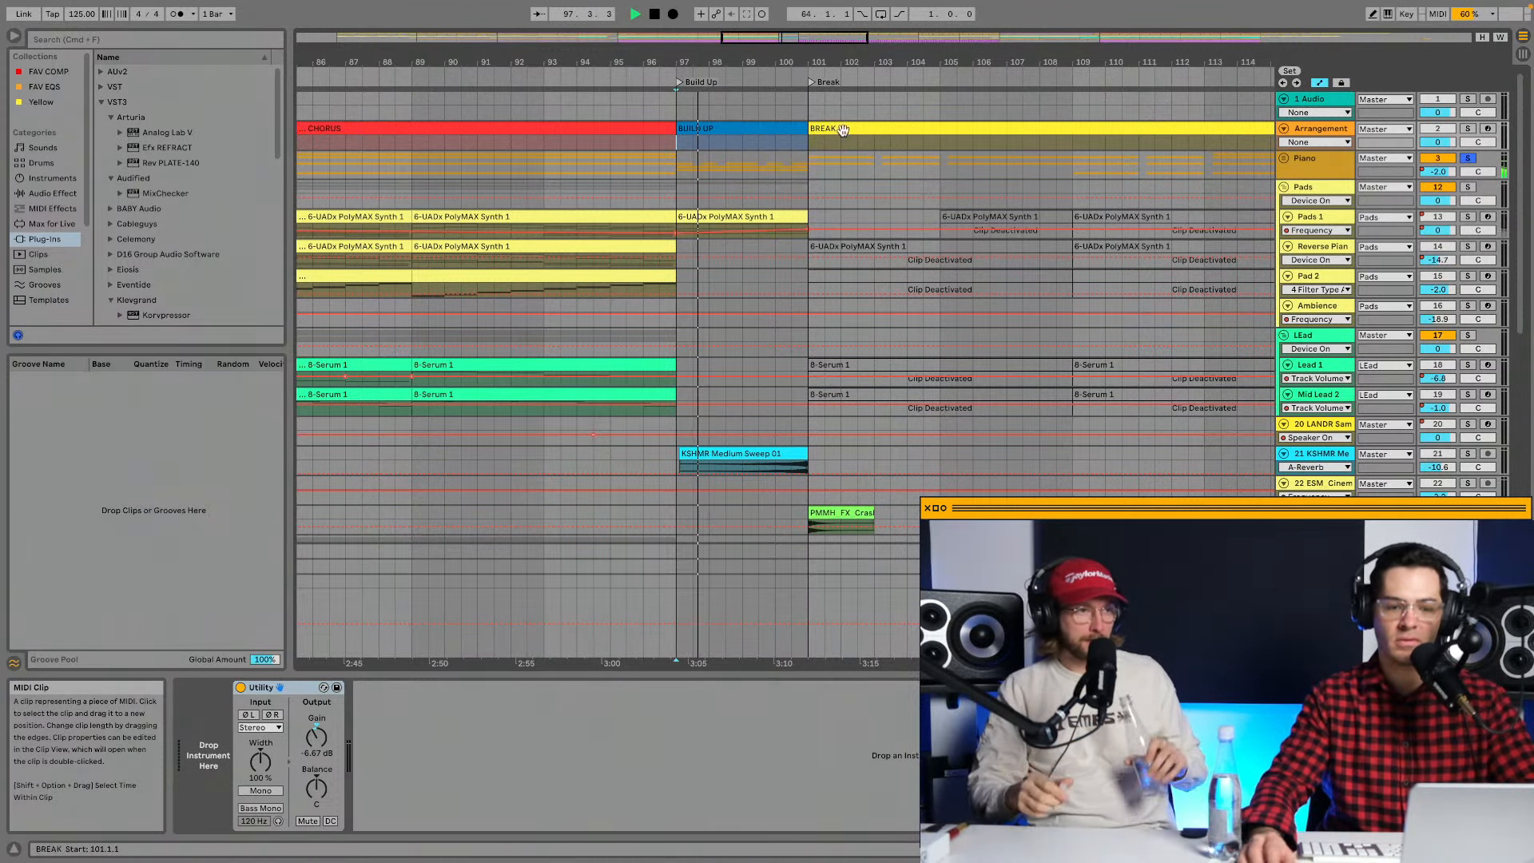
key("space")
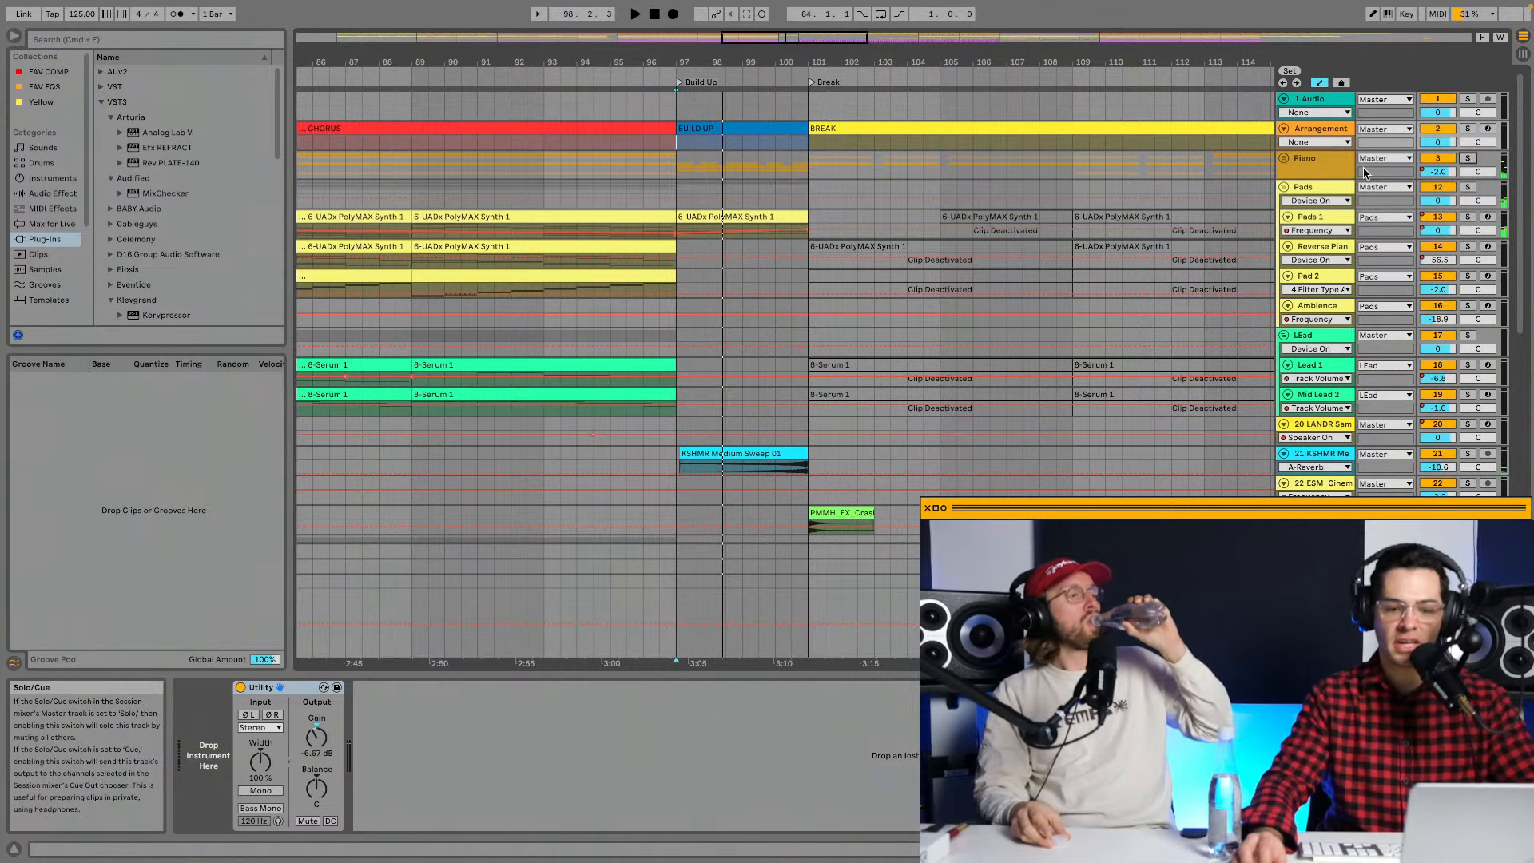
Unfold the Piano group and audition the Build Up alongside its Auto Filter Frequency automation.
left_click(1330, 170)
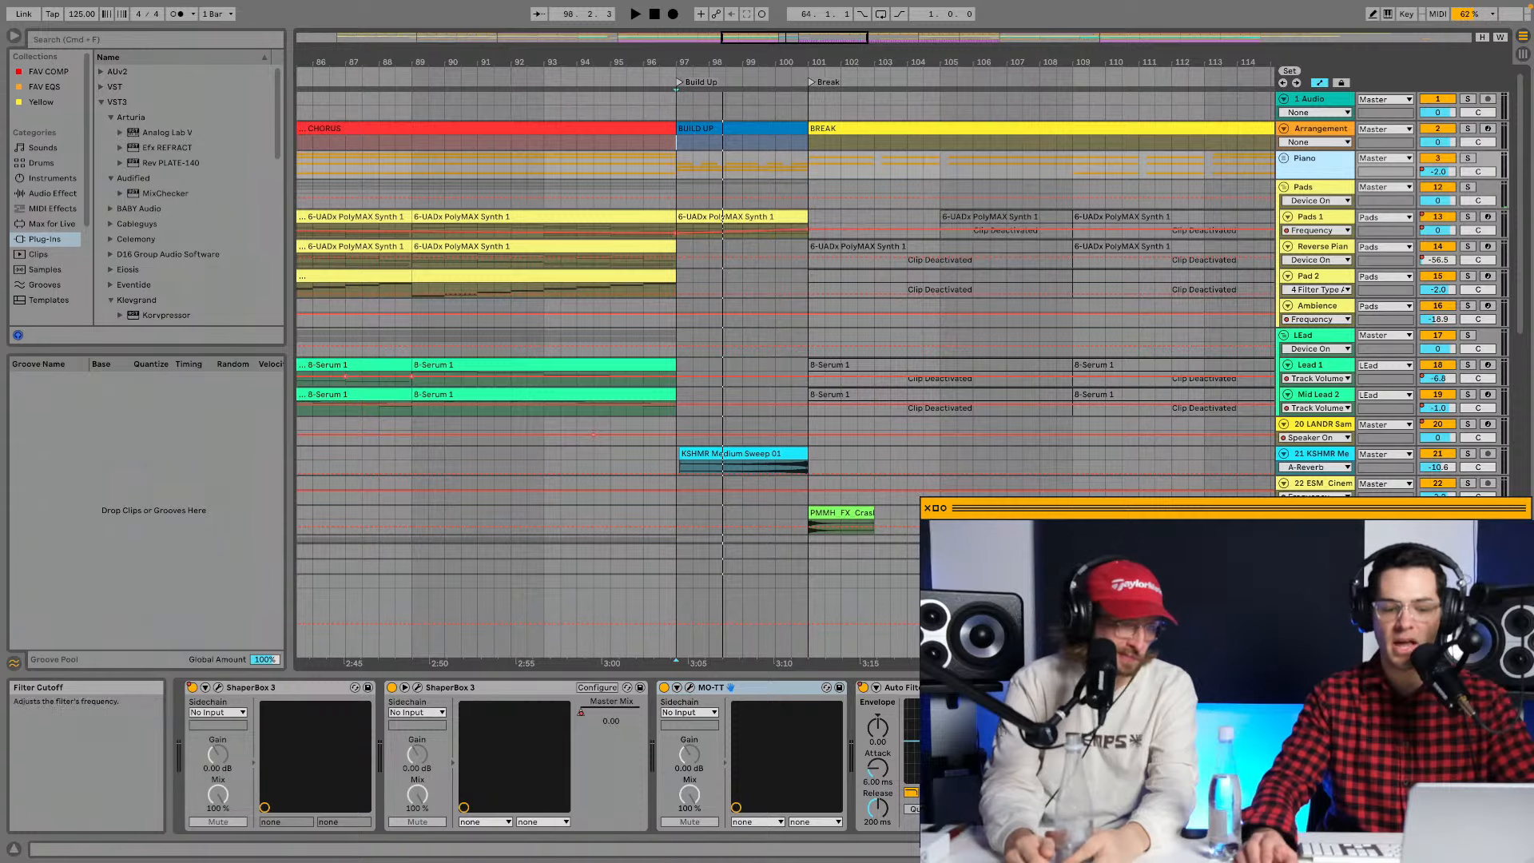
left_click(1284, 159)
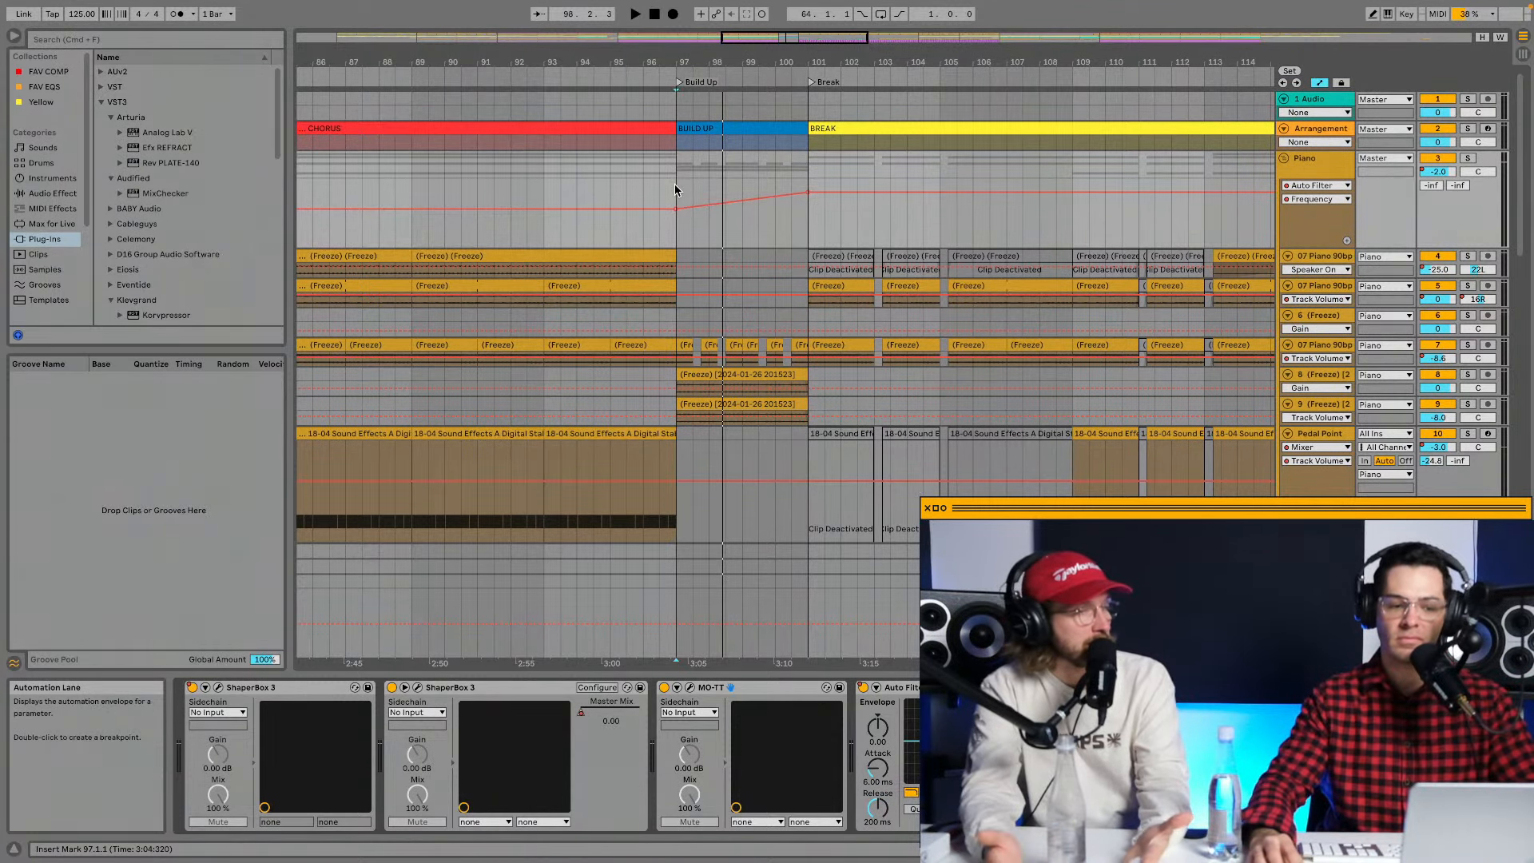
key("space")
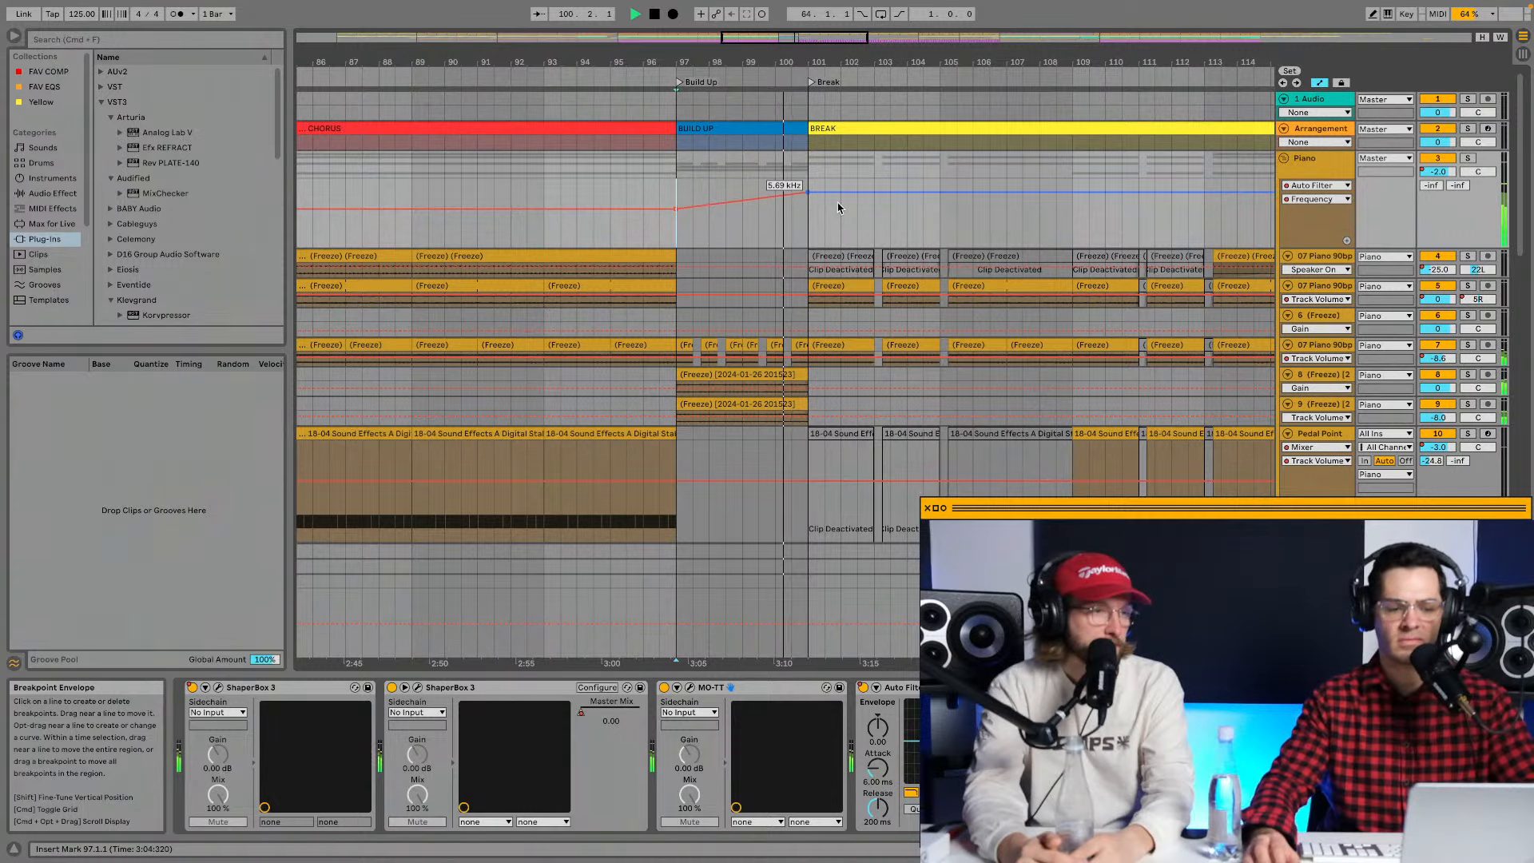
key("space")
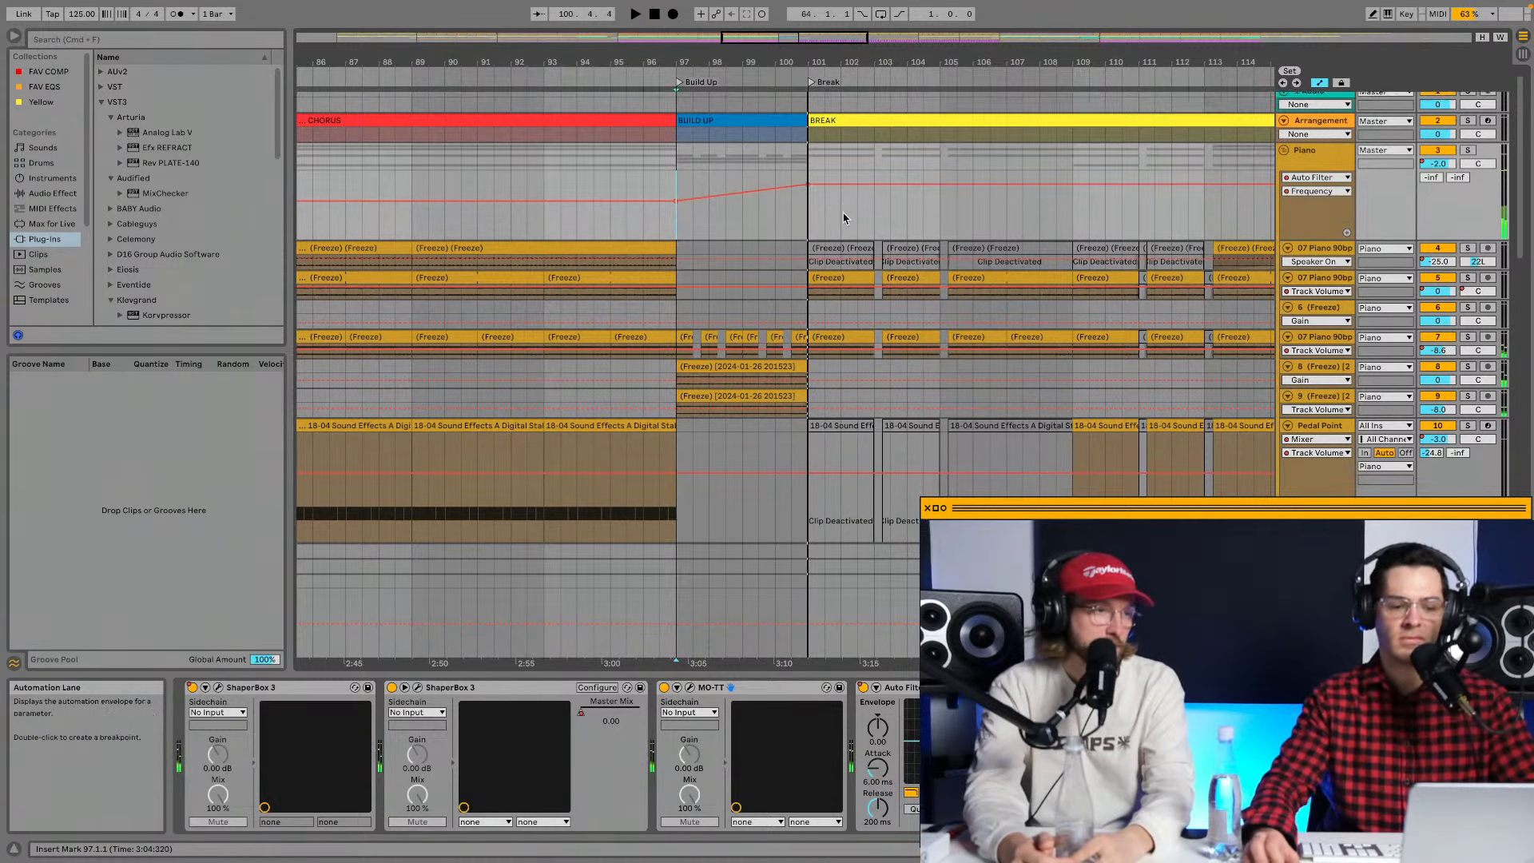
Solo Pads 1, audition it from the Build Up into the Break while inspecting its effect chain, and turn the solo off.
scroll(879, 199, "down", 5)
scroll(946, 183, "down", 5)
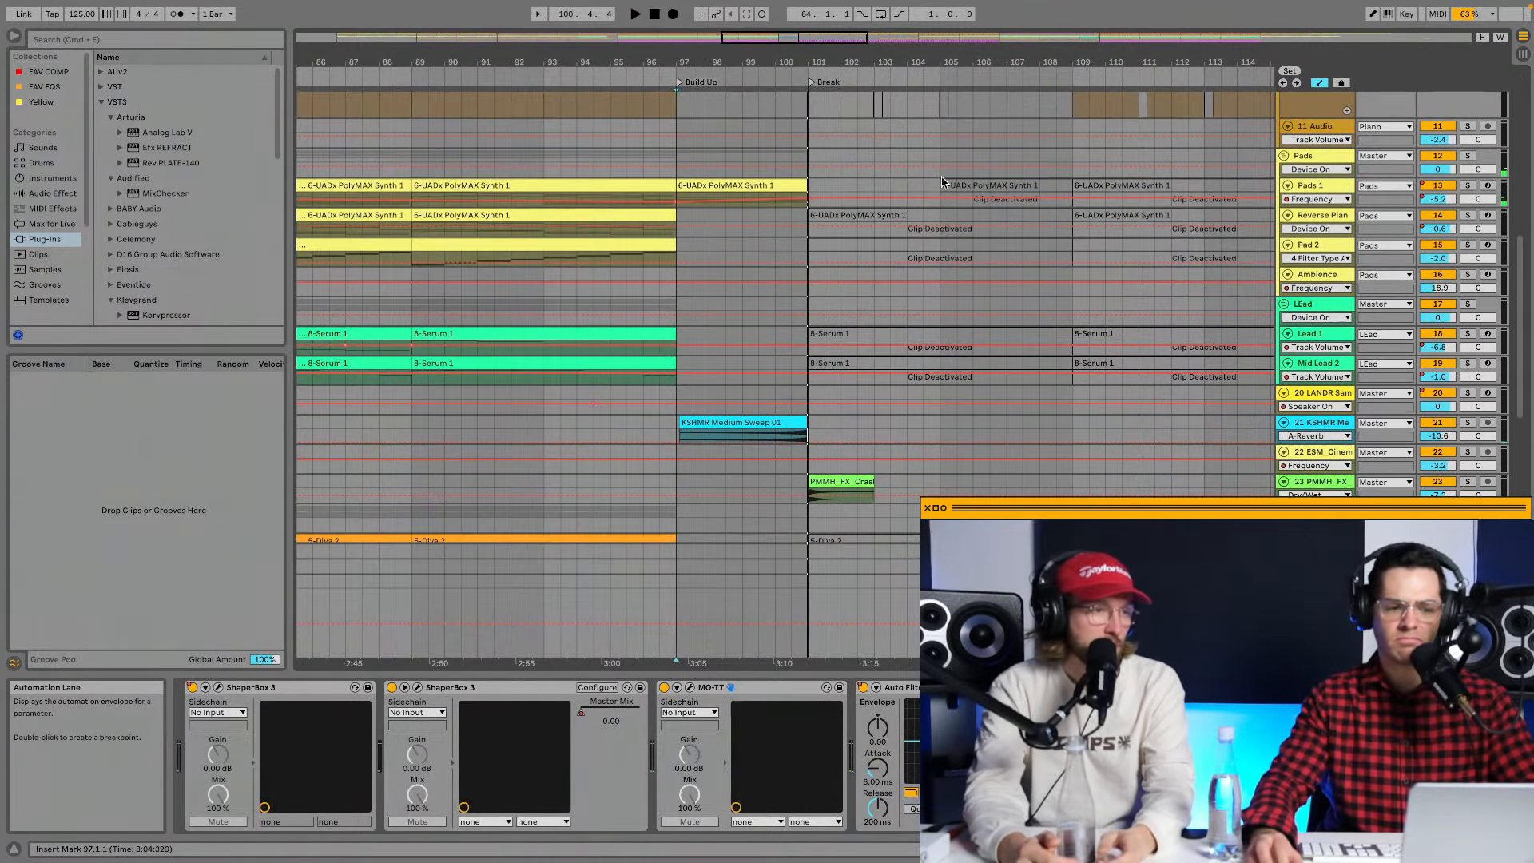
left_click(1468, 184)
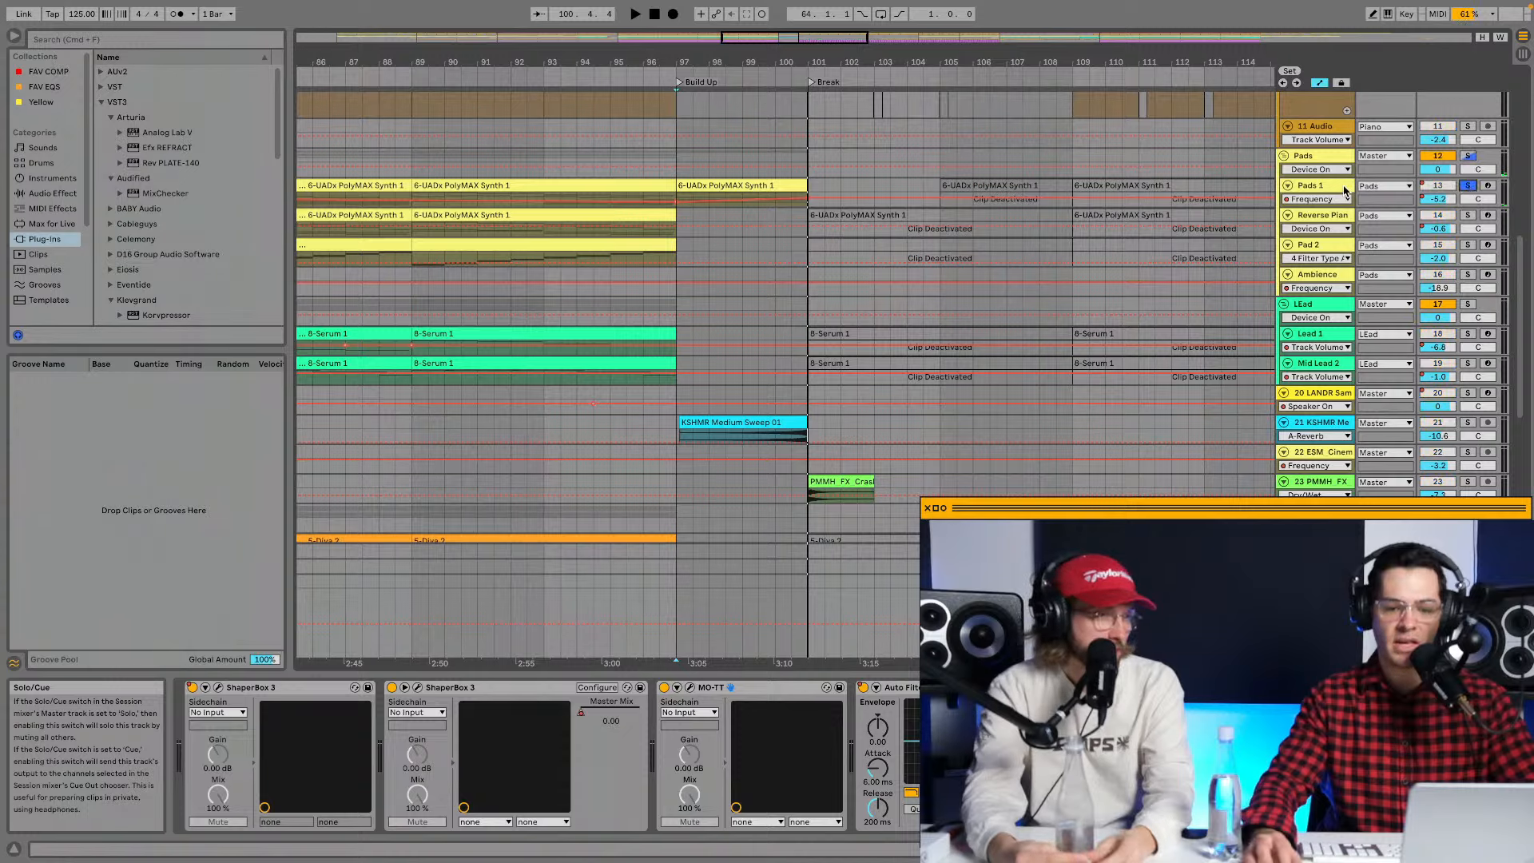
scroll(695, 757, "right", 6)
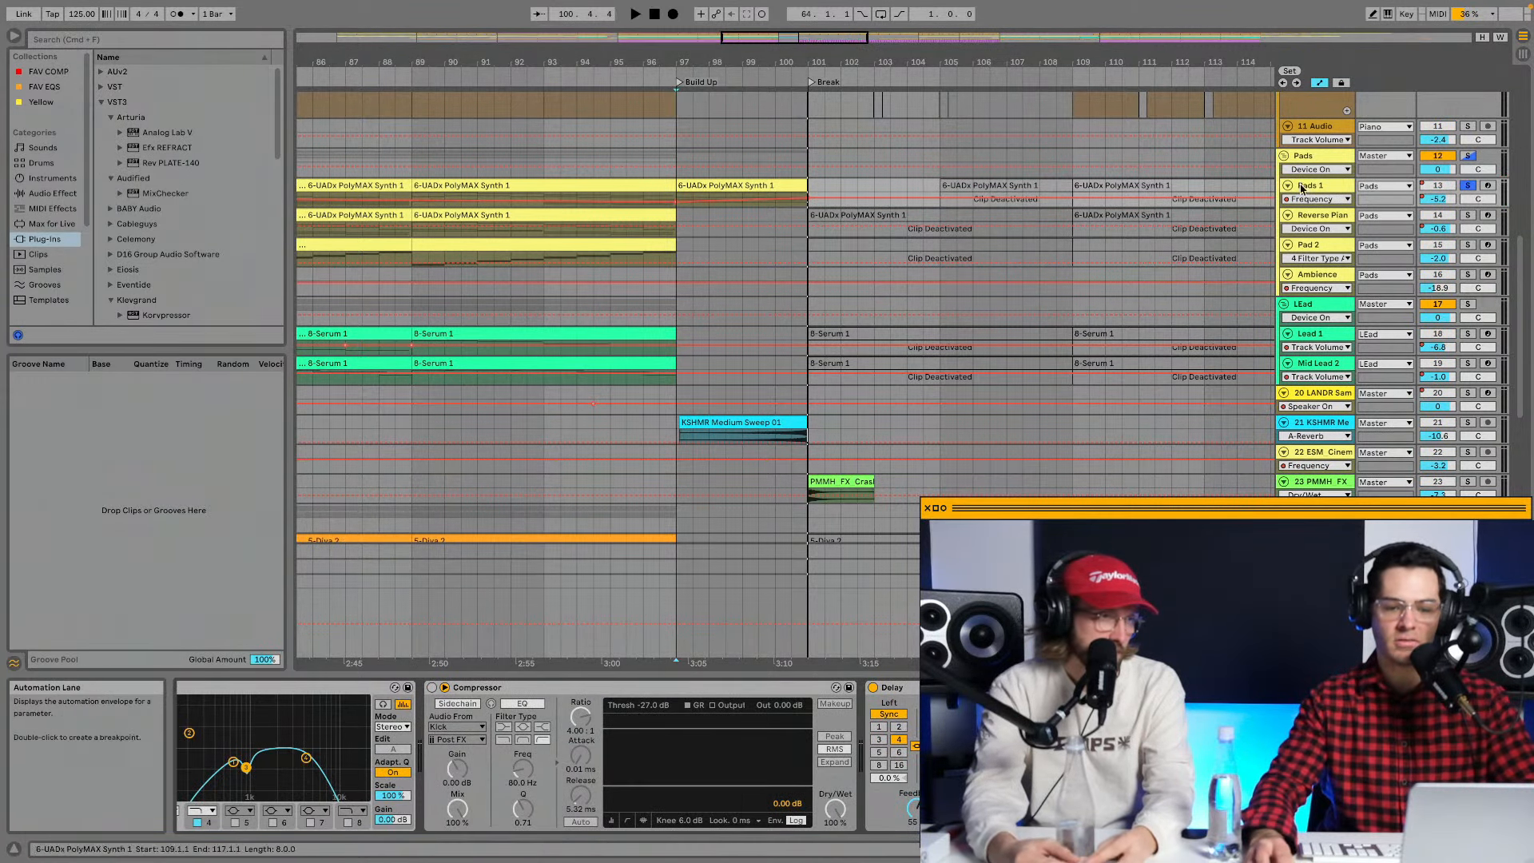
key("space")
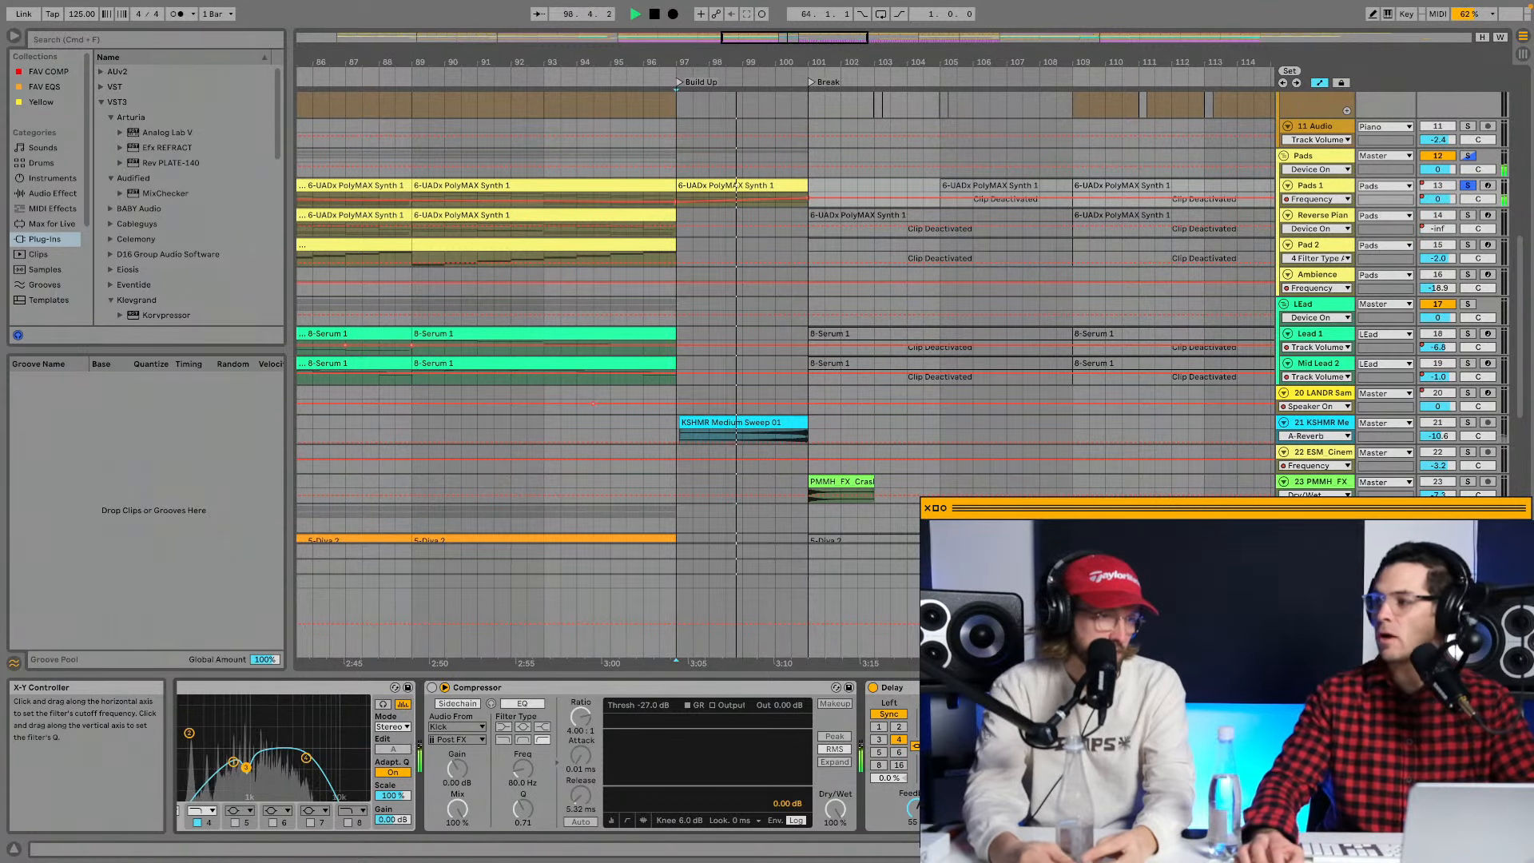
scroll(551, 756, "right", 3)
scroll(551, 756, "right", 2)
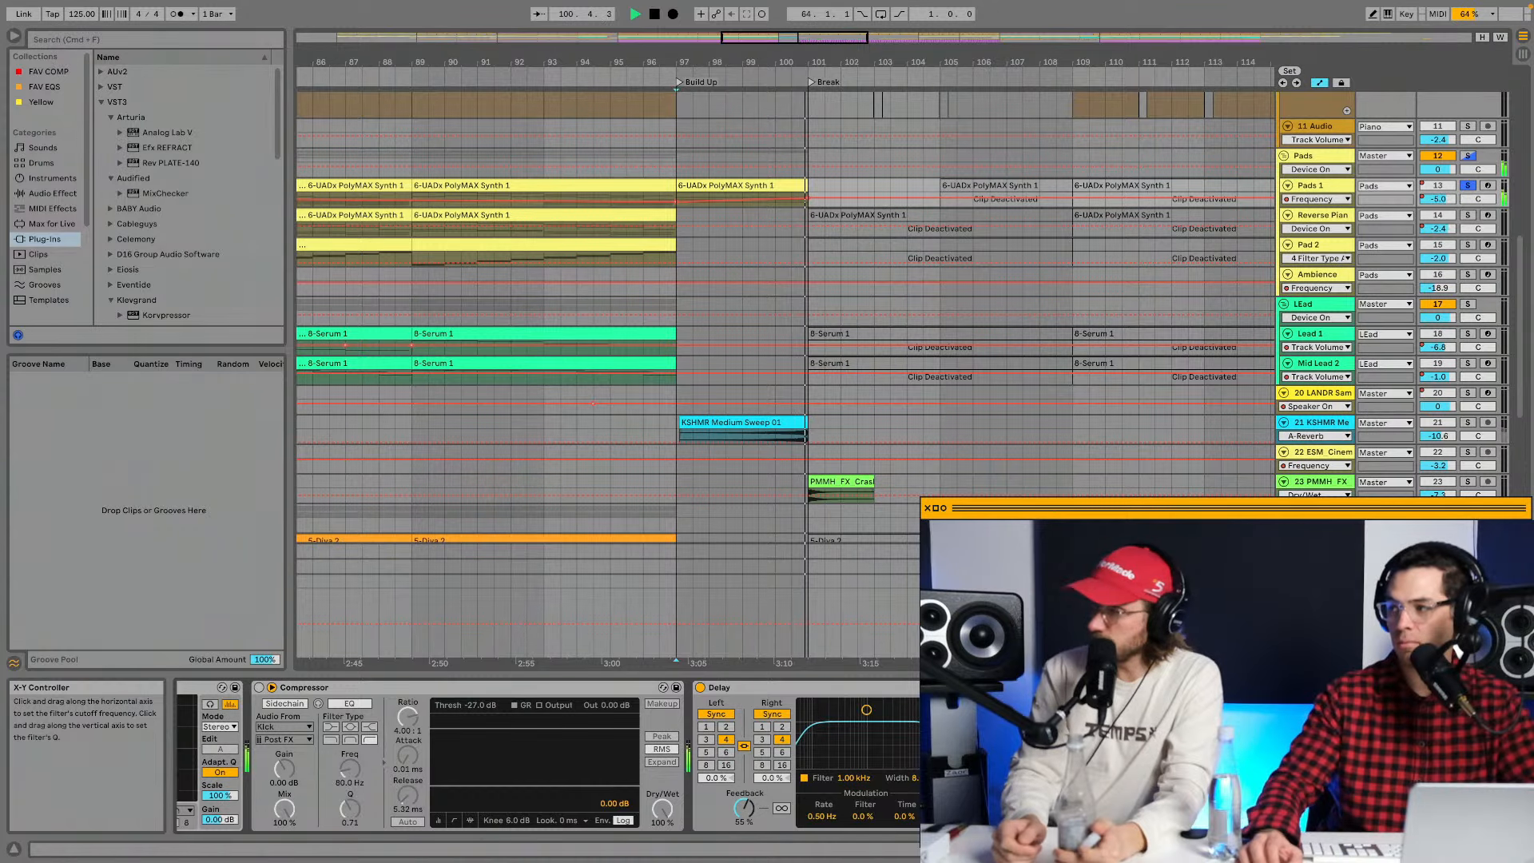
scroll(551, 757, "left", 3)
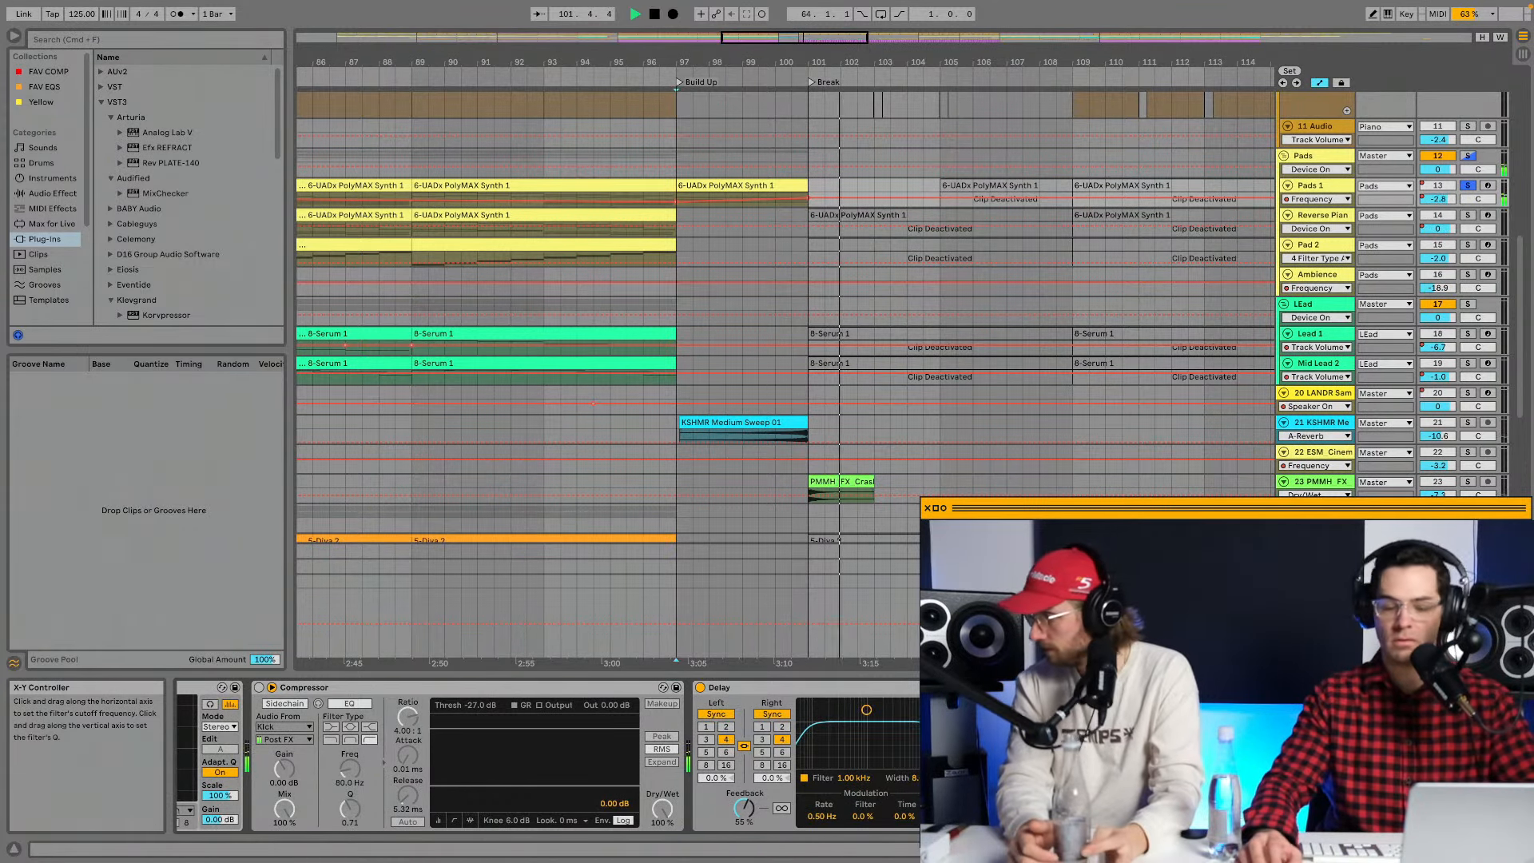
key("space")
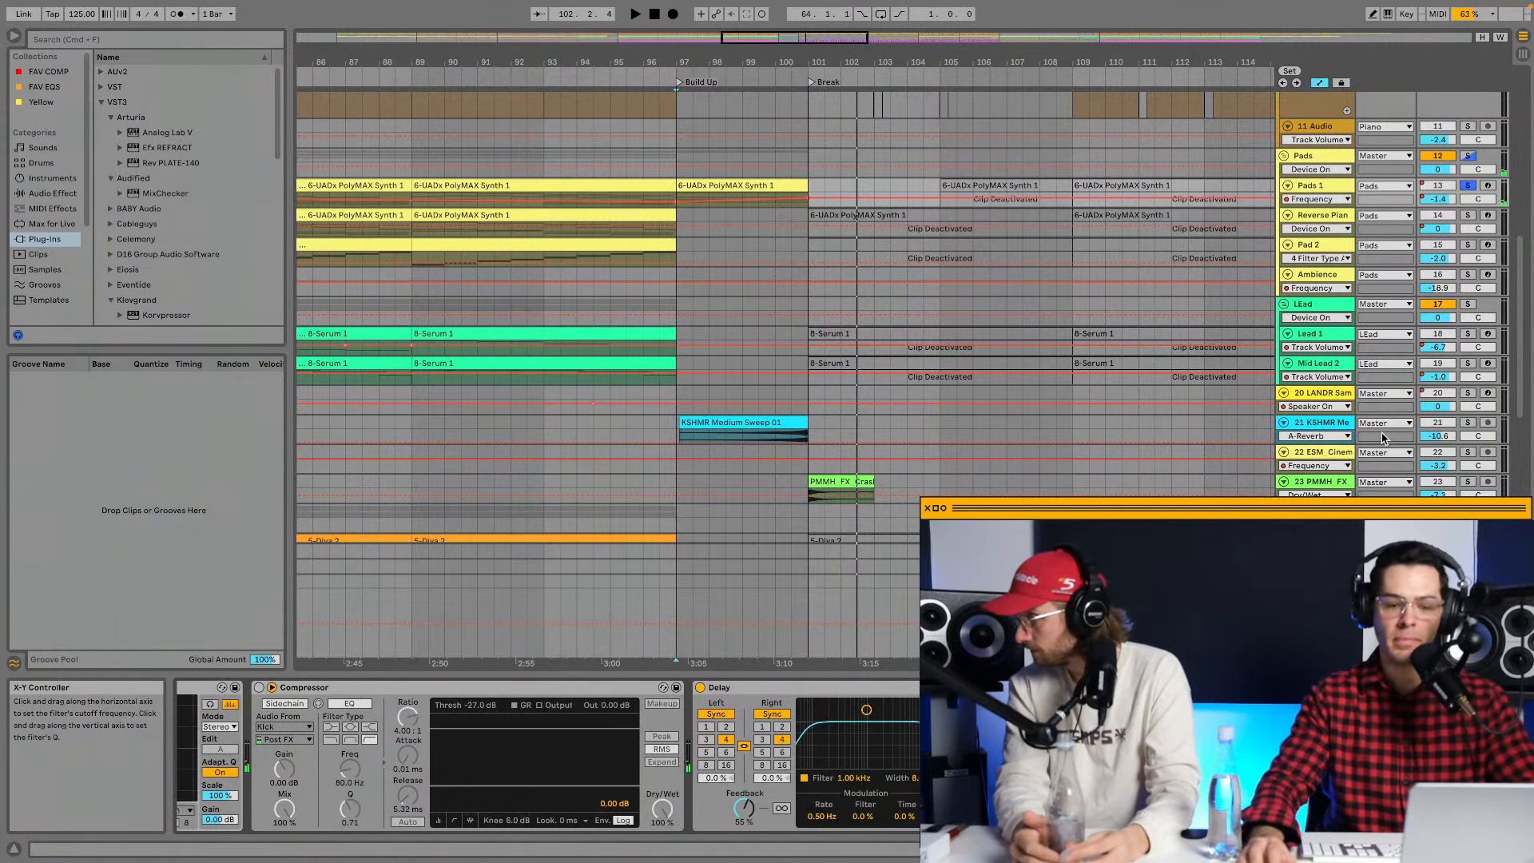
left_click(1468, 185)
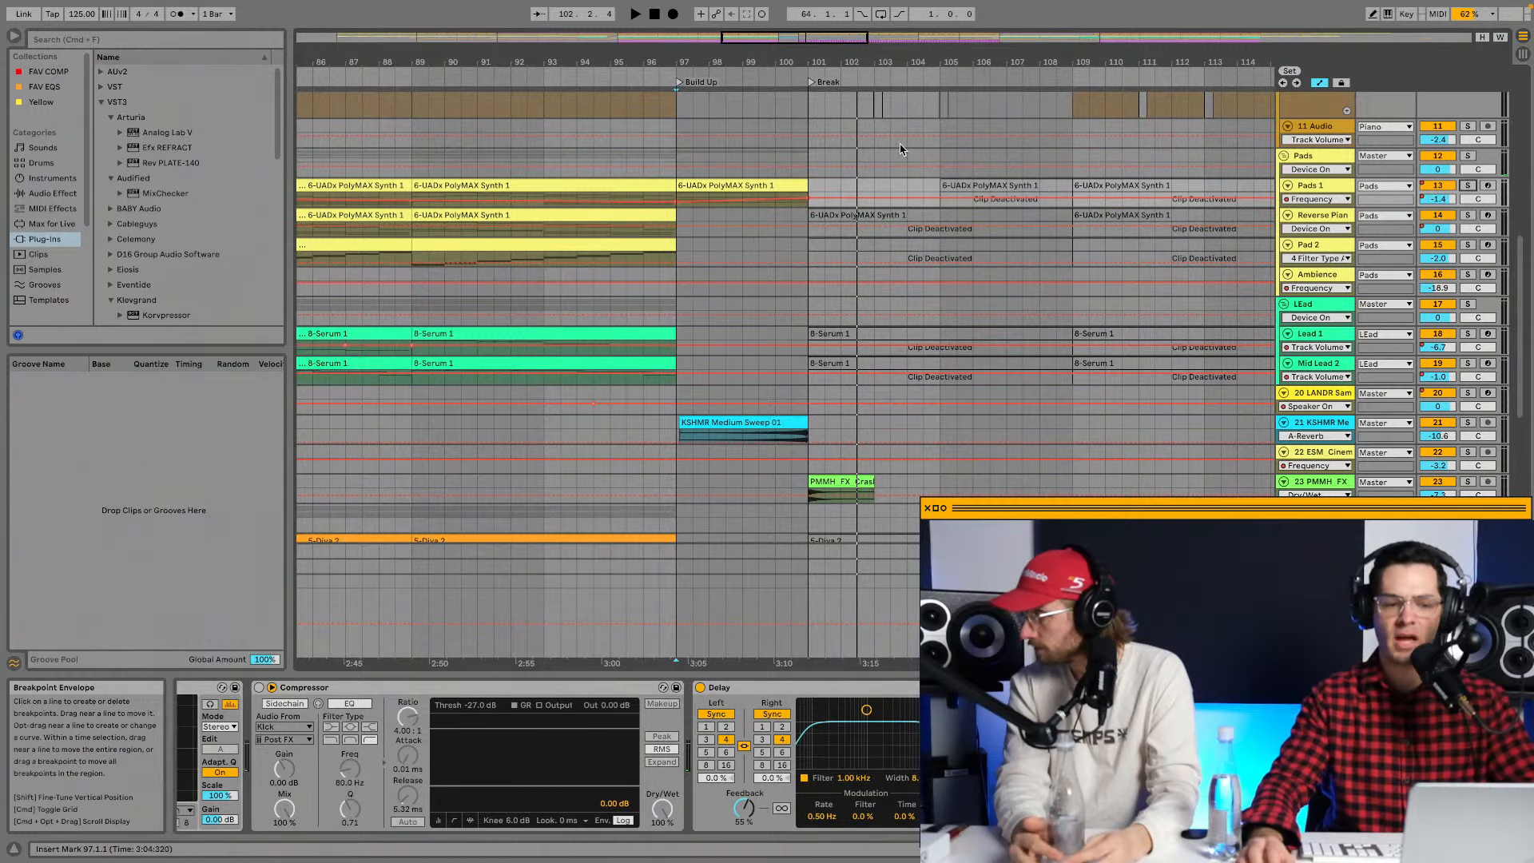
Place the insert marker at bar 9 on the Pedal Point track and examine its Track Volume automation across the song.
left_click_drag(903, 62, 902, 29)
scroll(842, 165, "left", 10)
scroll(842, 164, "up", 3)
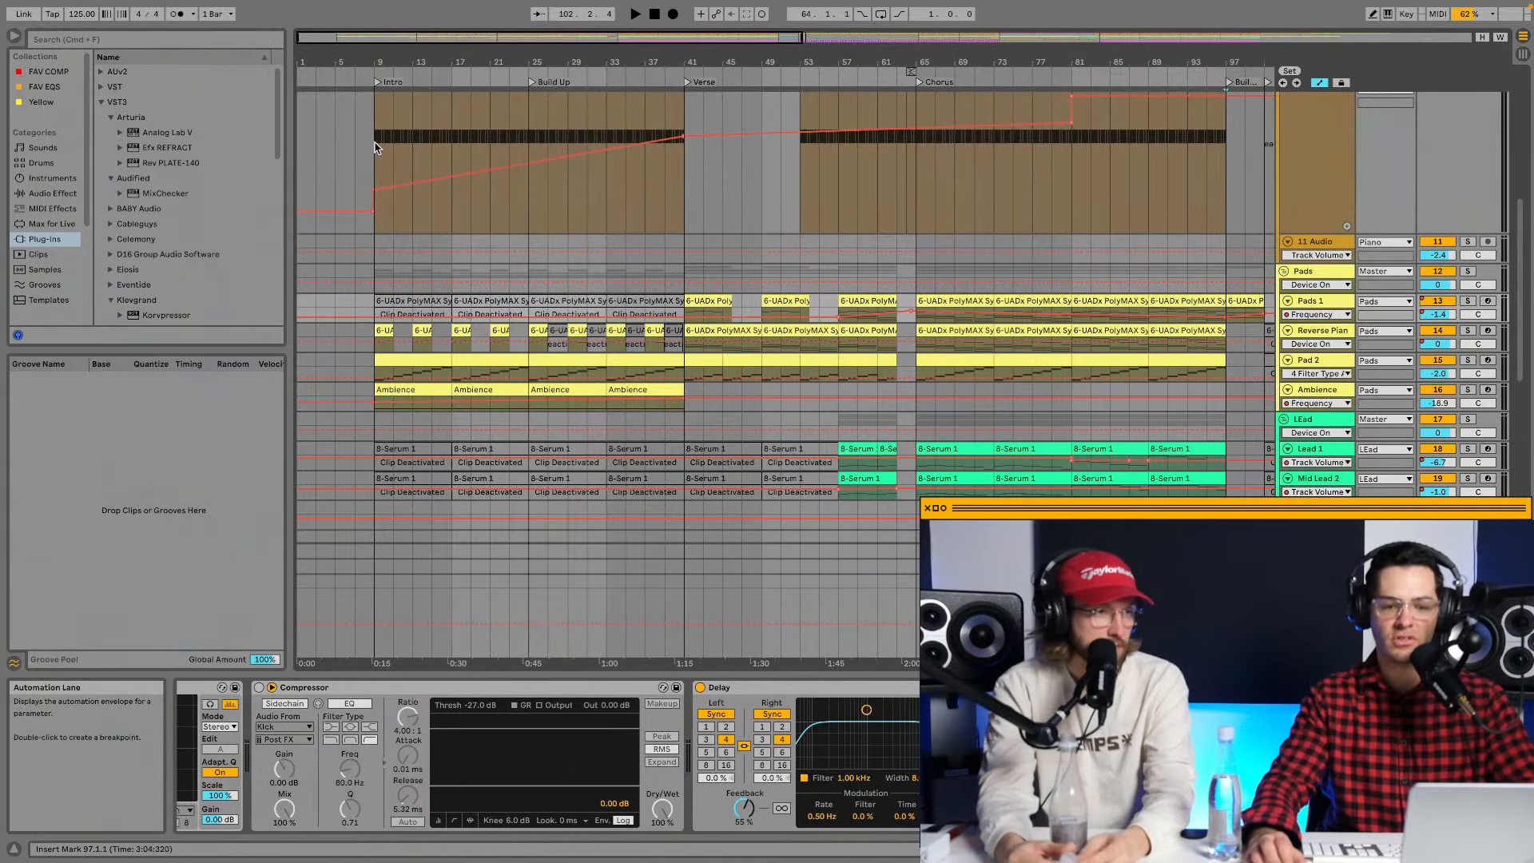
scroll(382, 144, "up", 3)
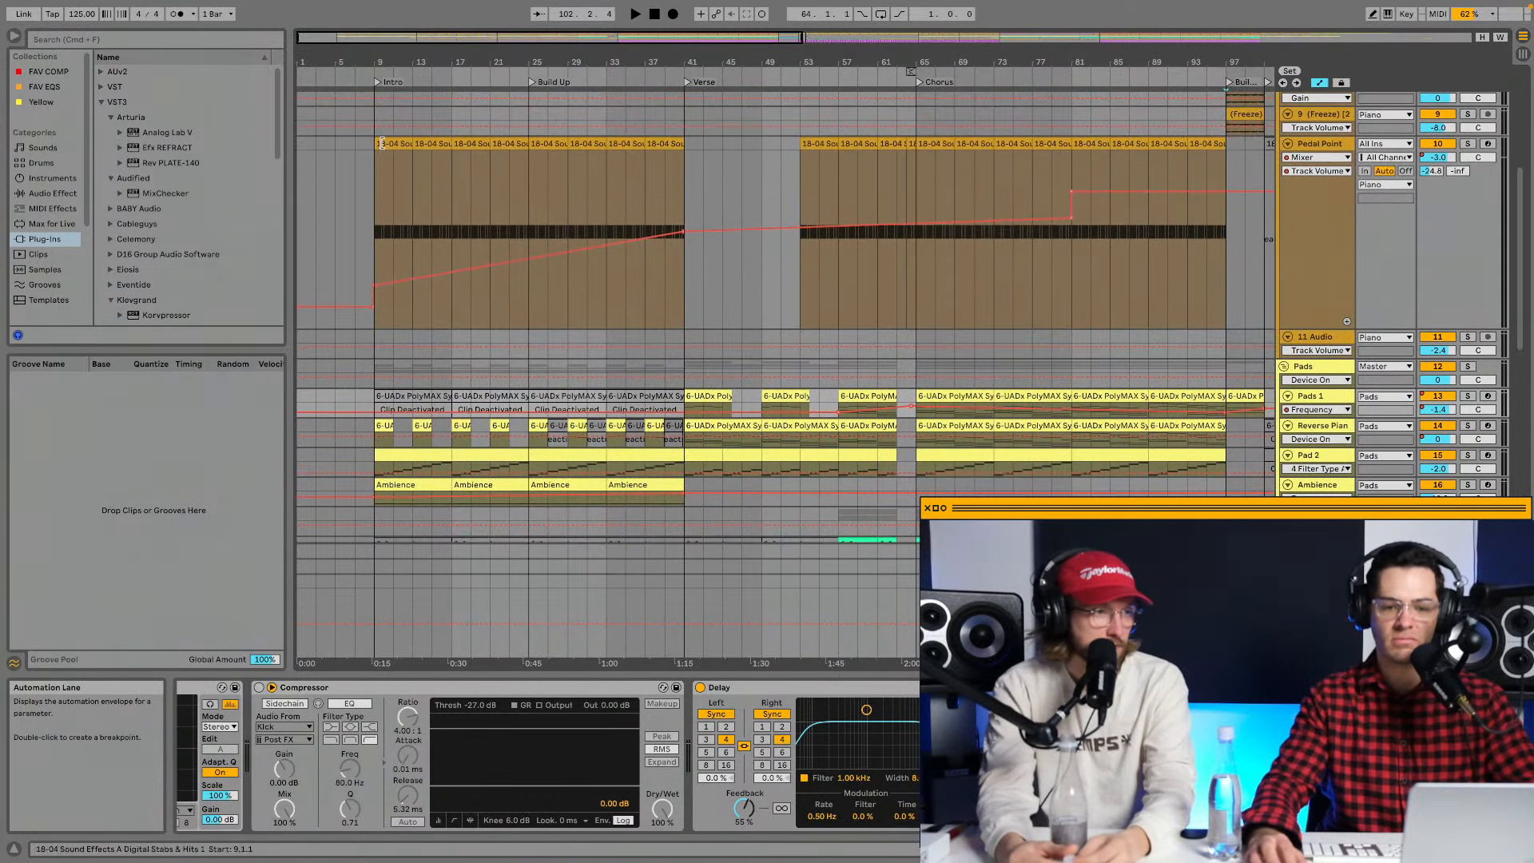
left_click(373, 207)
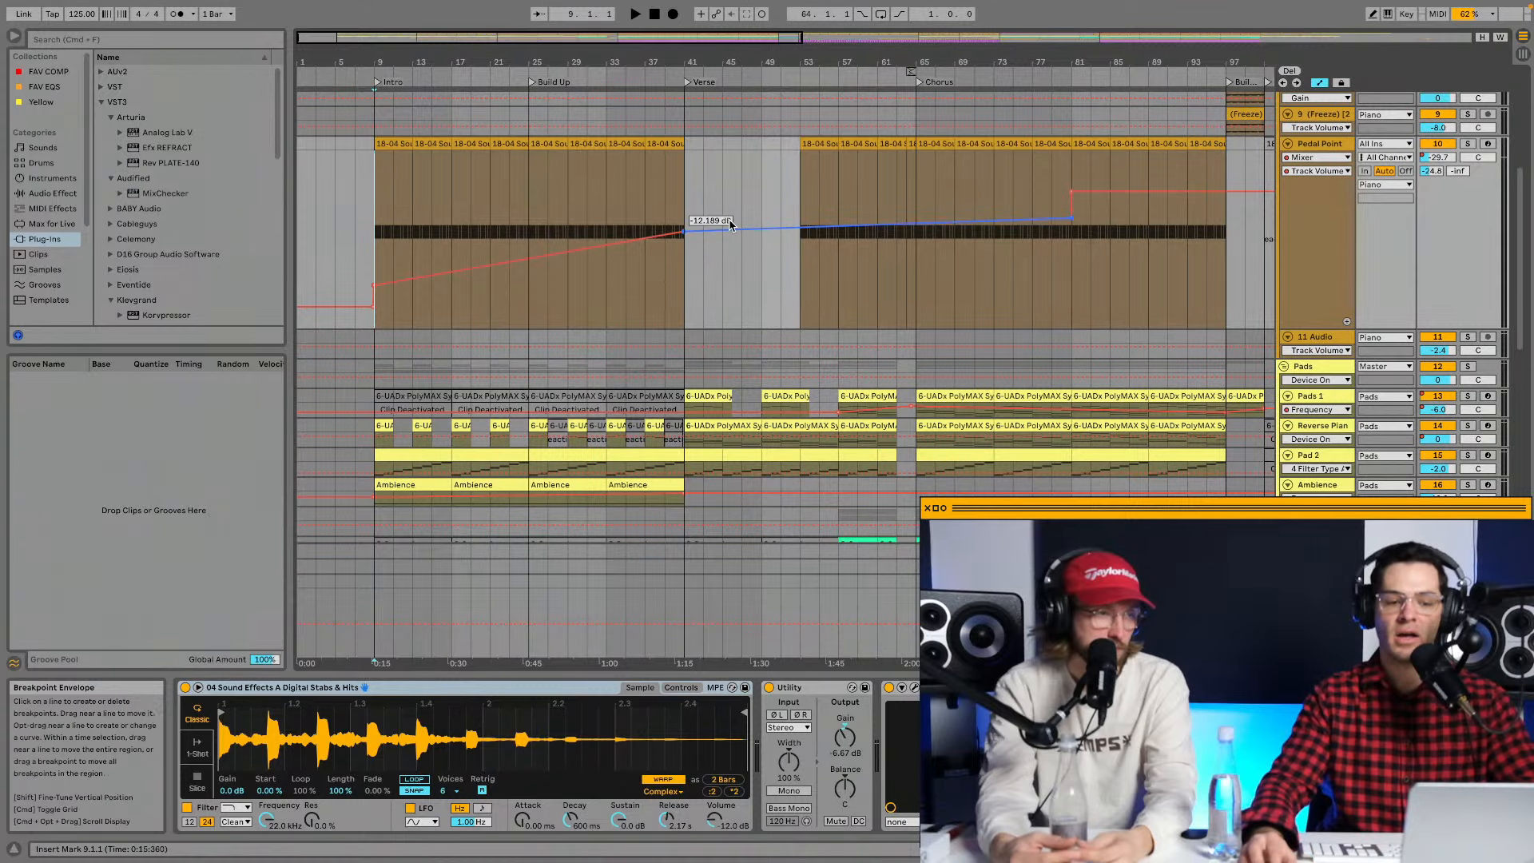
scroll(711, 222, "right", 10)
scroll(735, 224, "right", 6)
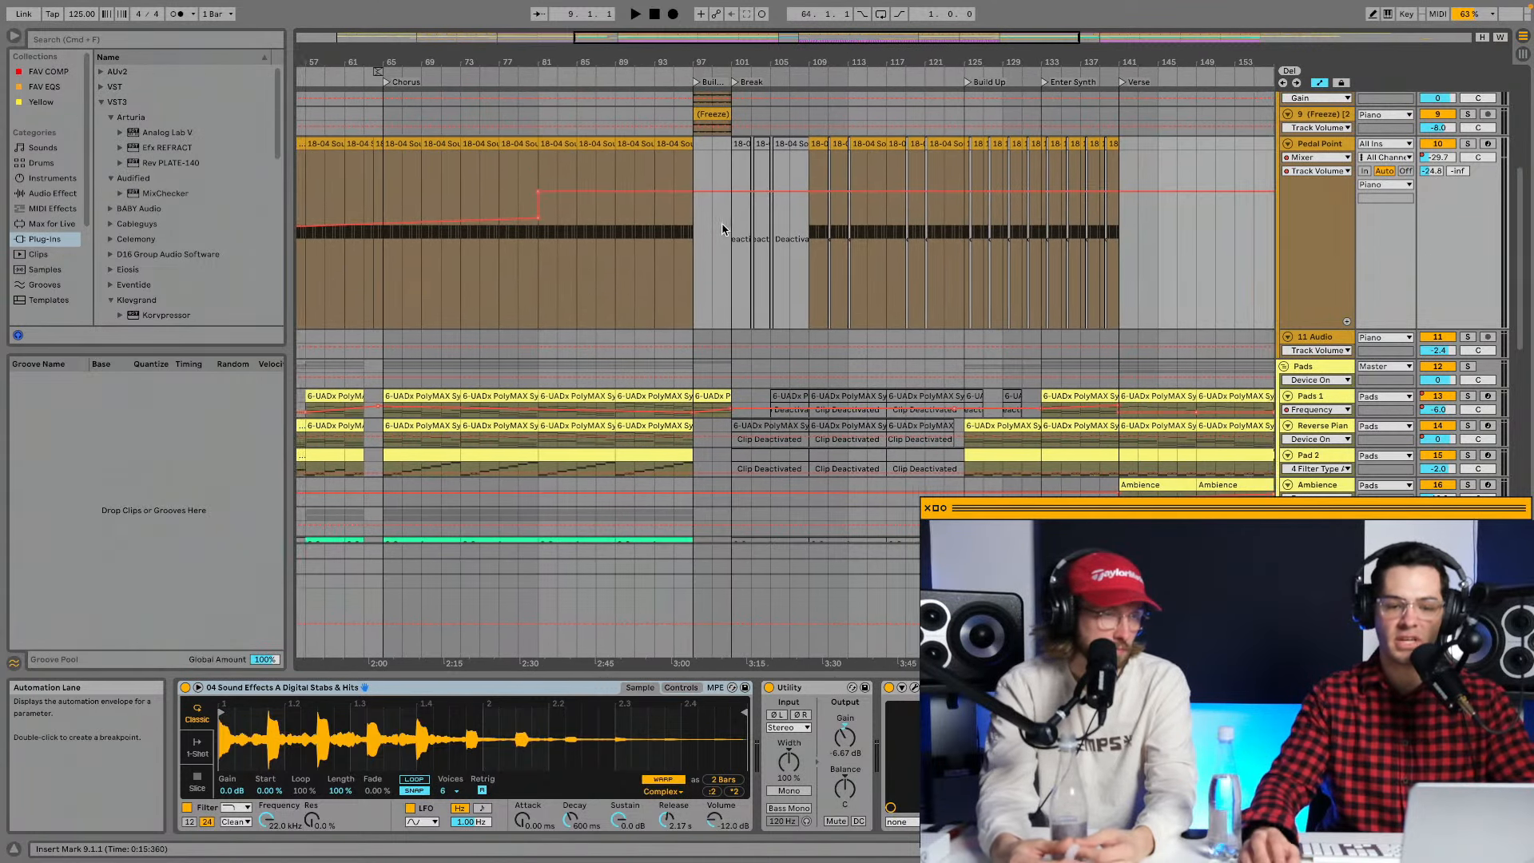
scroll(1144, 195, "up", 5)
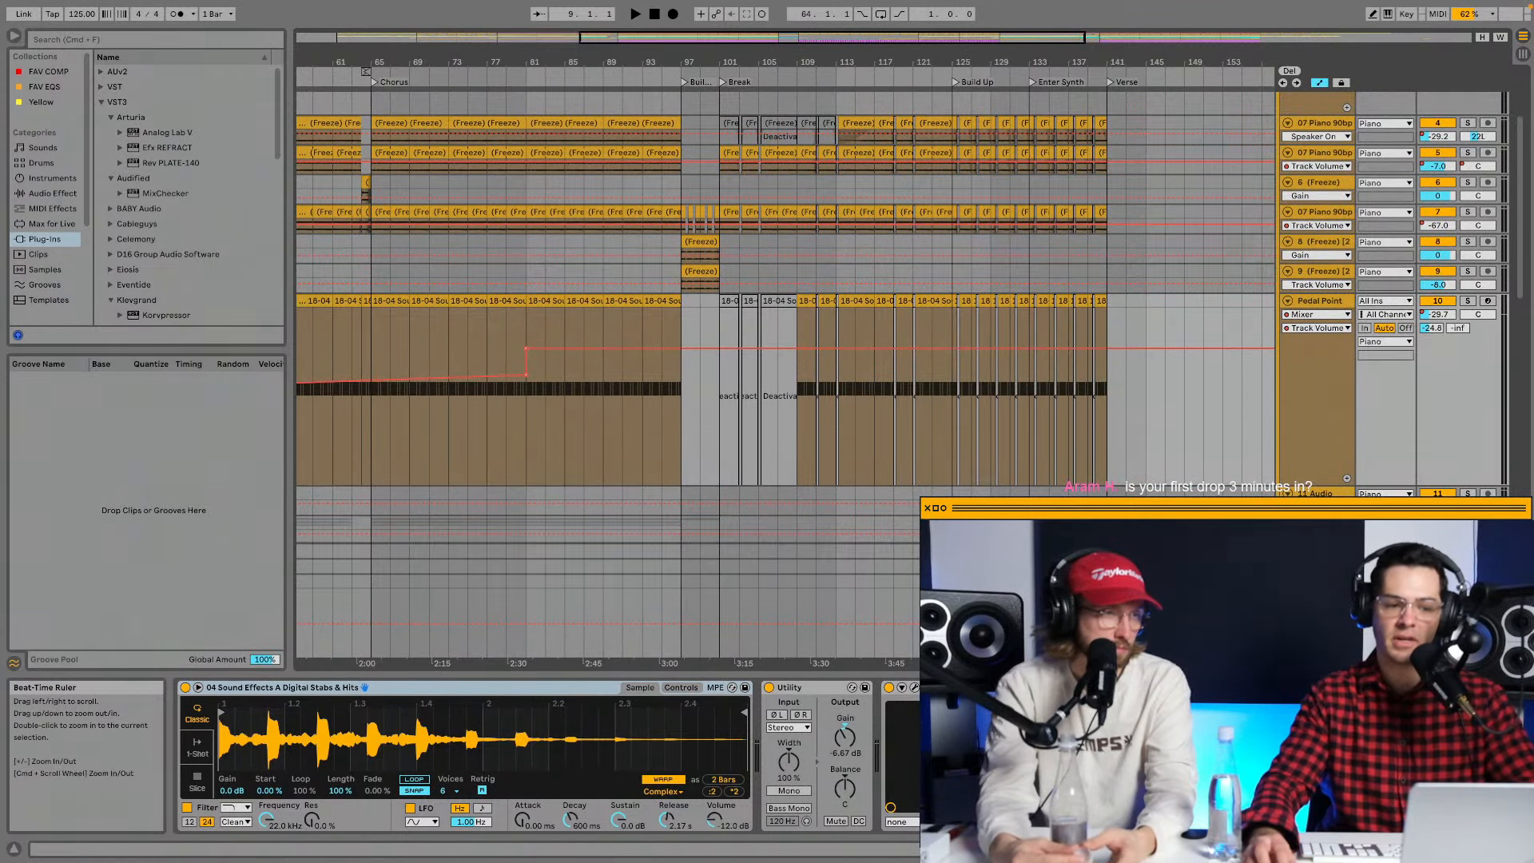
left_click_drag(968, 62, 858, 60)
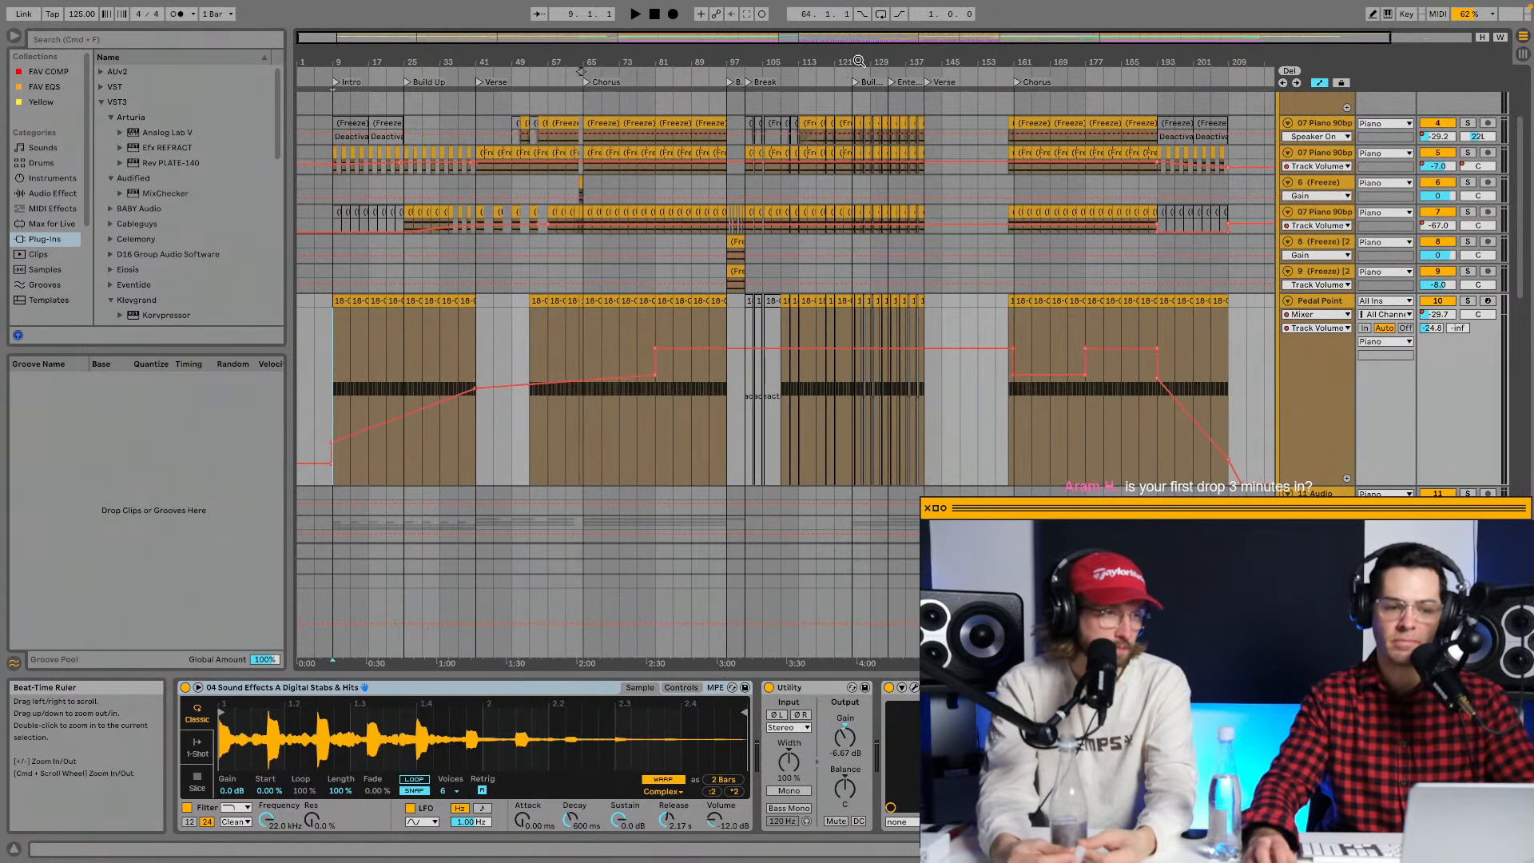
Hide the automation lanes and place the insert marker at bar 113 in the Piano group, within the Break.
key("a")
left_click(798, 104)
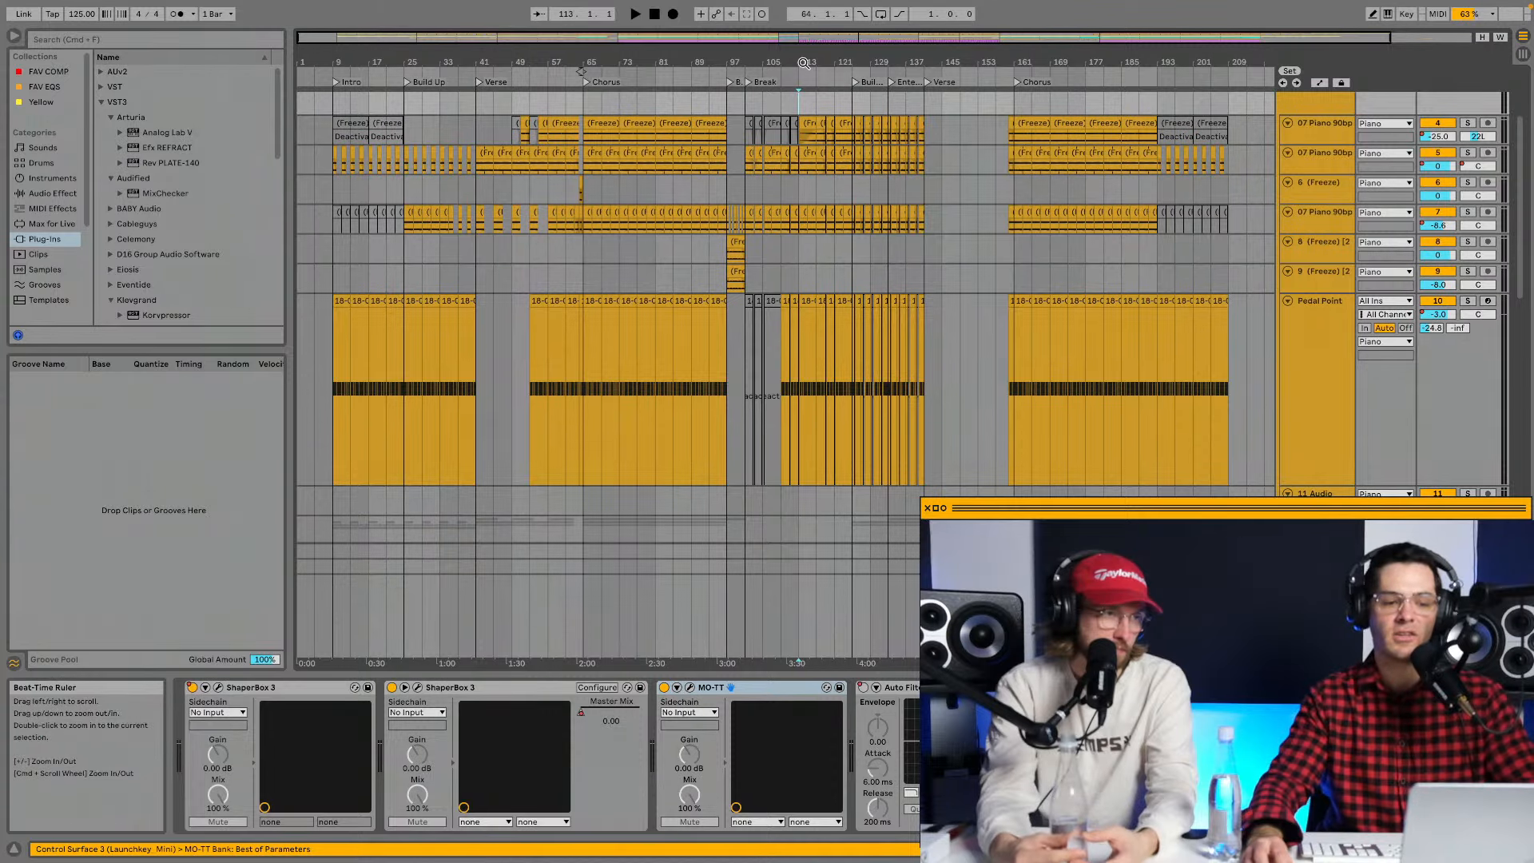
left_click_drag(804, 63, 780, 97)
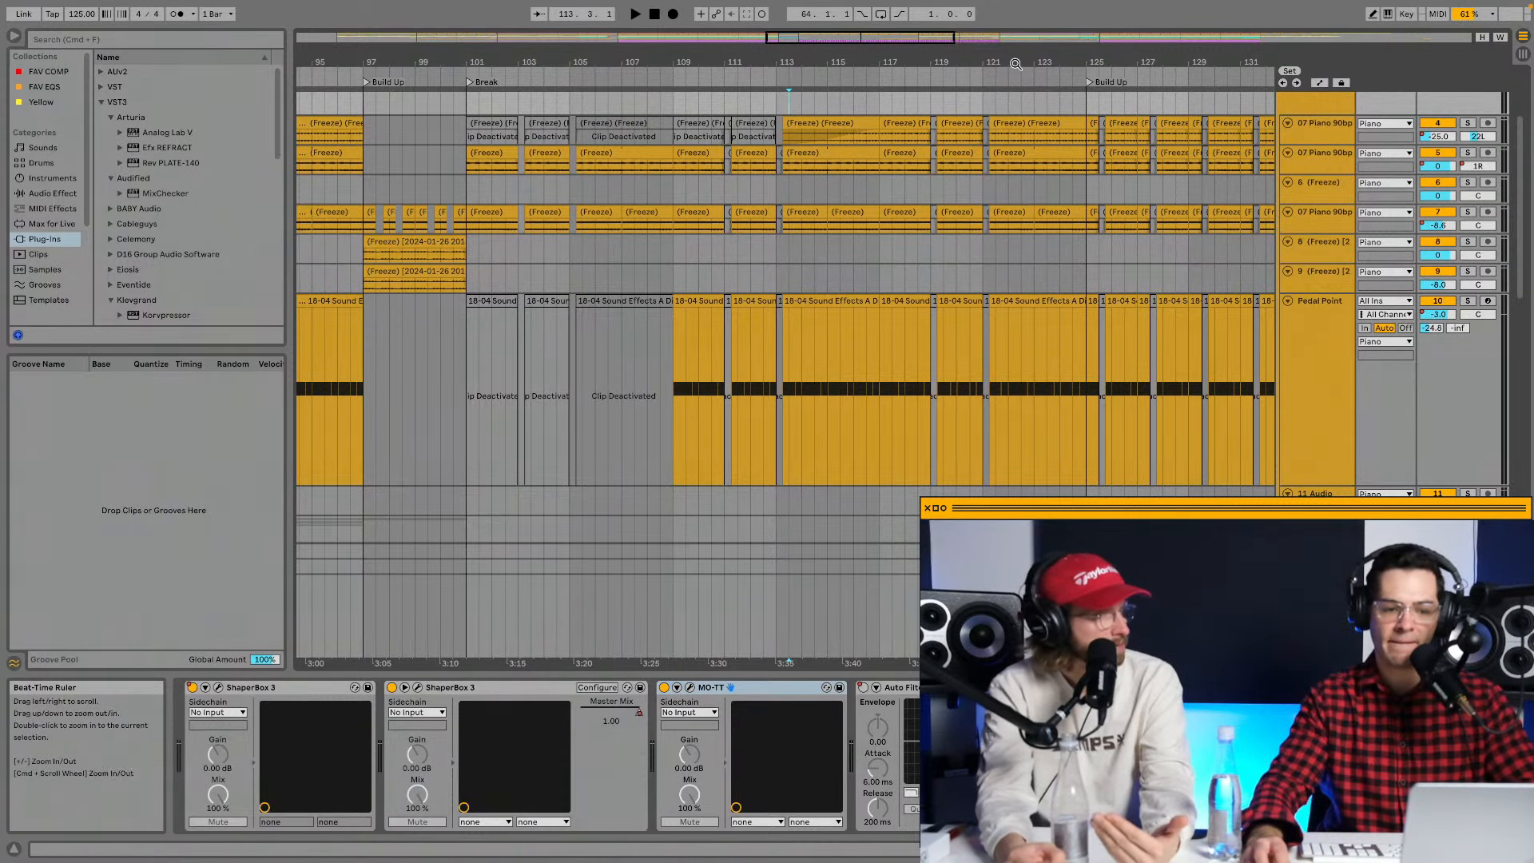
Audition the song from the Build Up locator at bar 125 into the Verse while examining the Piano, Pads and Lead tracks.
left_click_drag(1015, 94, 1009, 86)
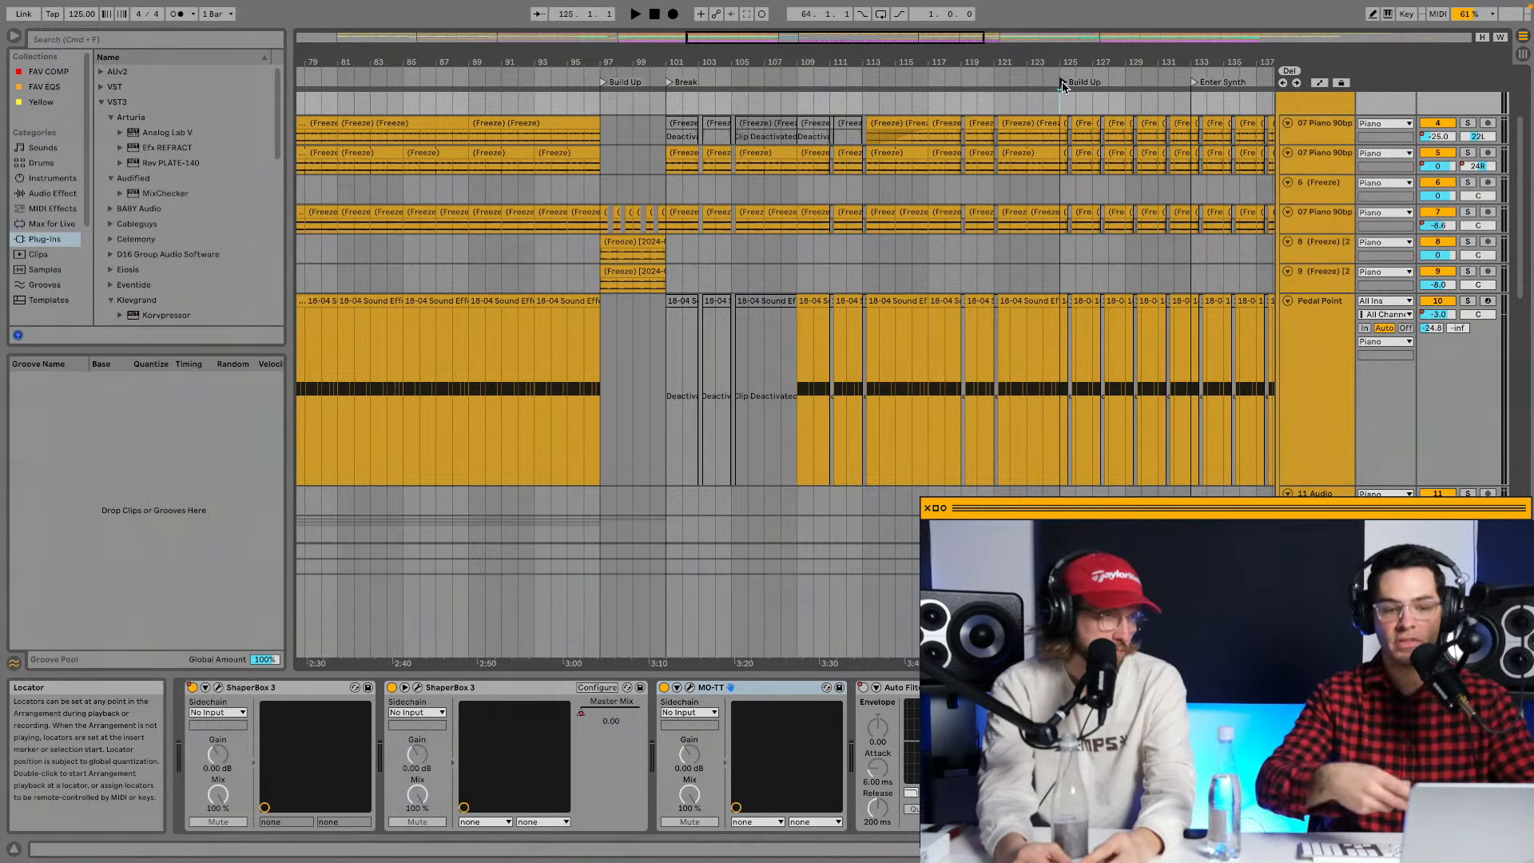
key("space")
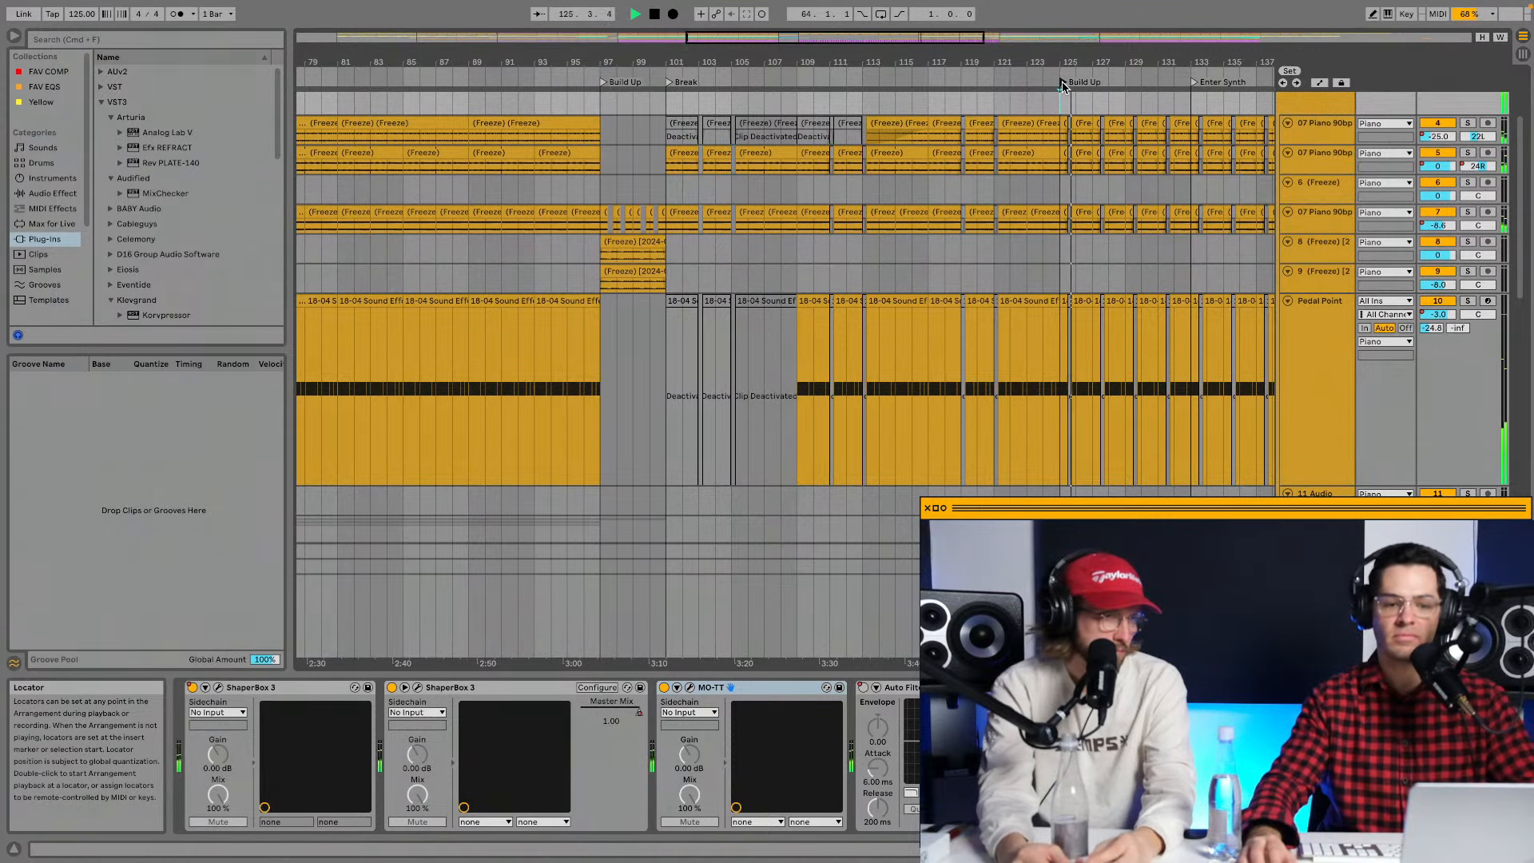
scroll(1063, 111, "right", 6)
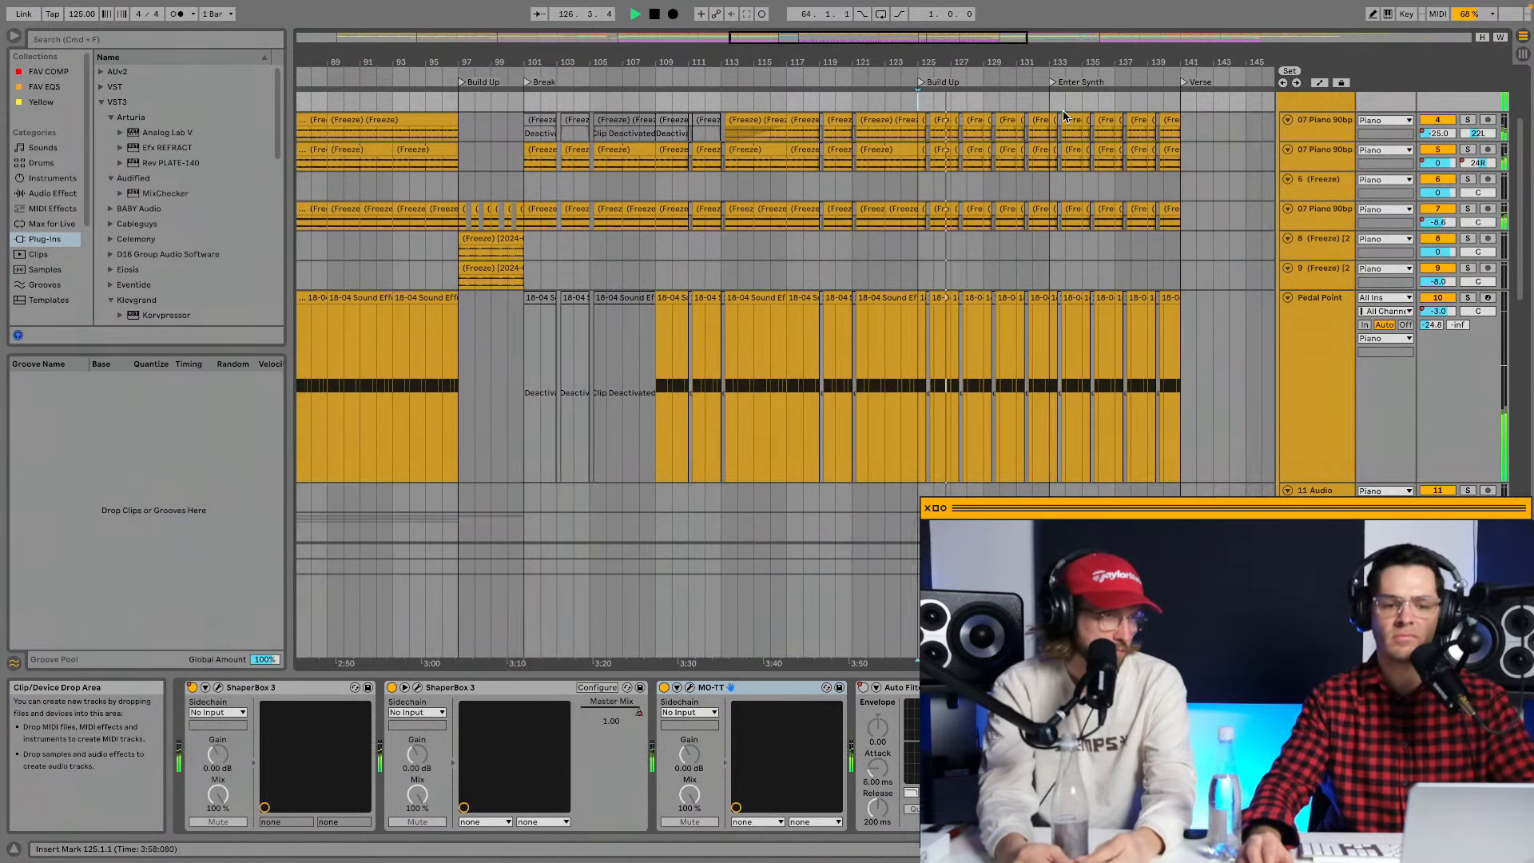
scroll(1063, 111, "up", 2)
scroll(1055, 112, "right", 2)
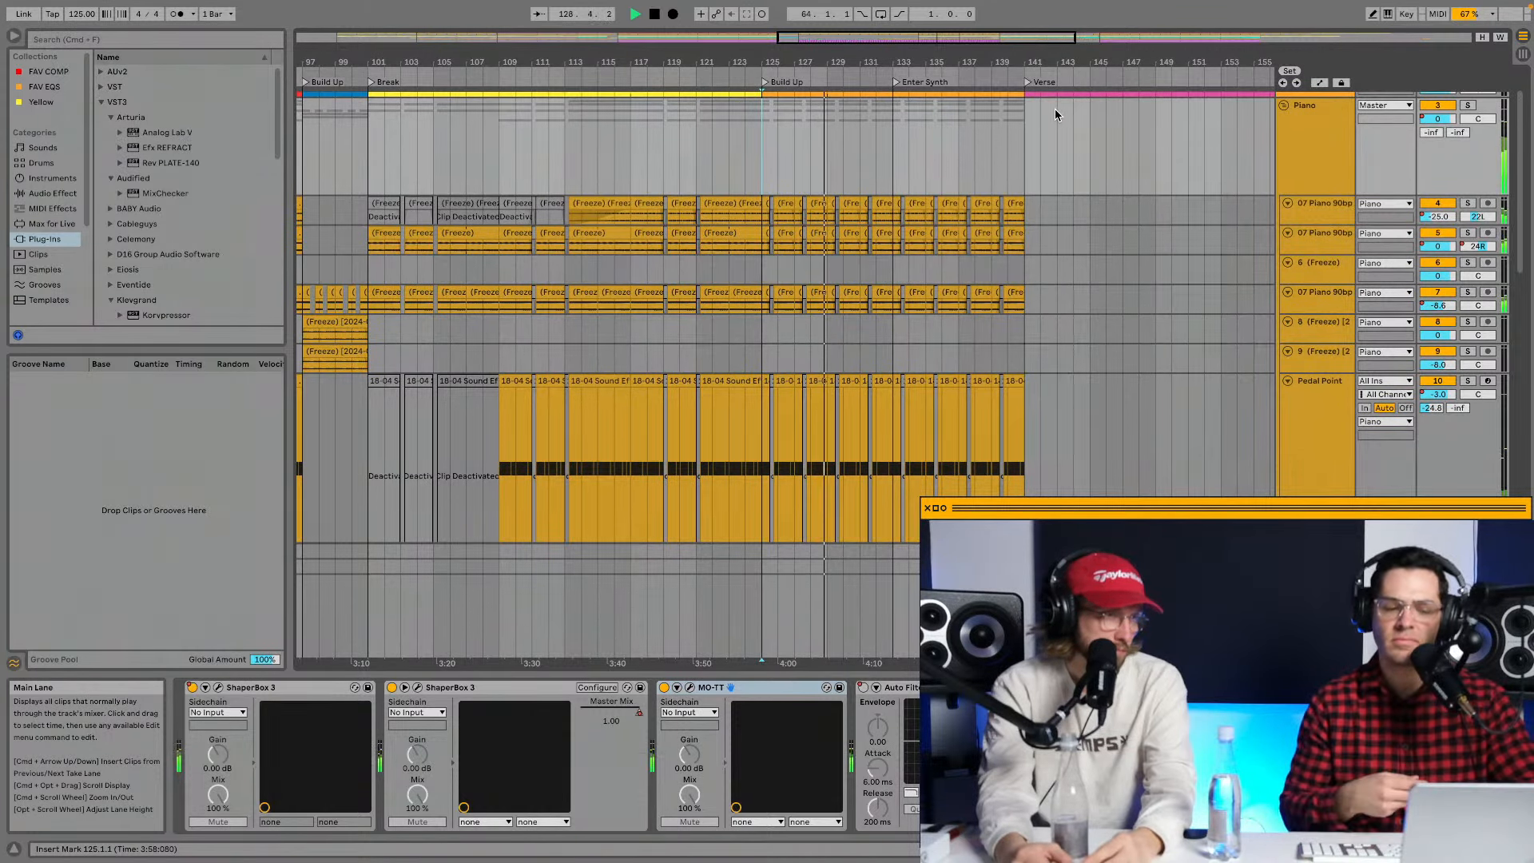
scroll(1047, 161, "down", 5)
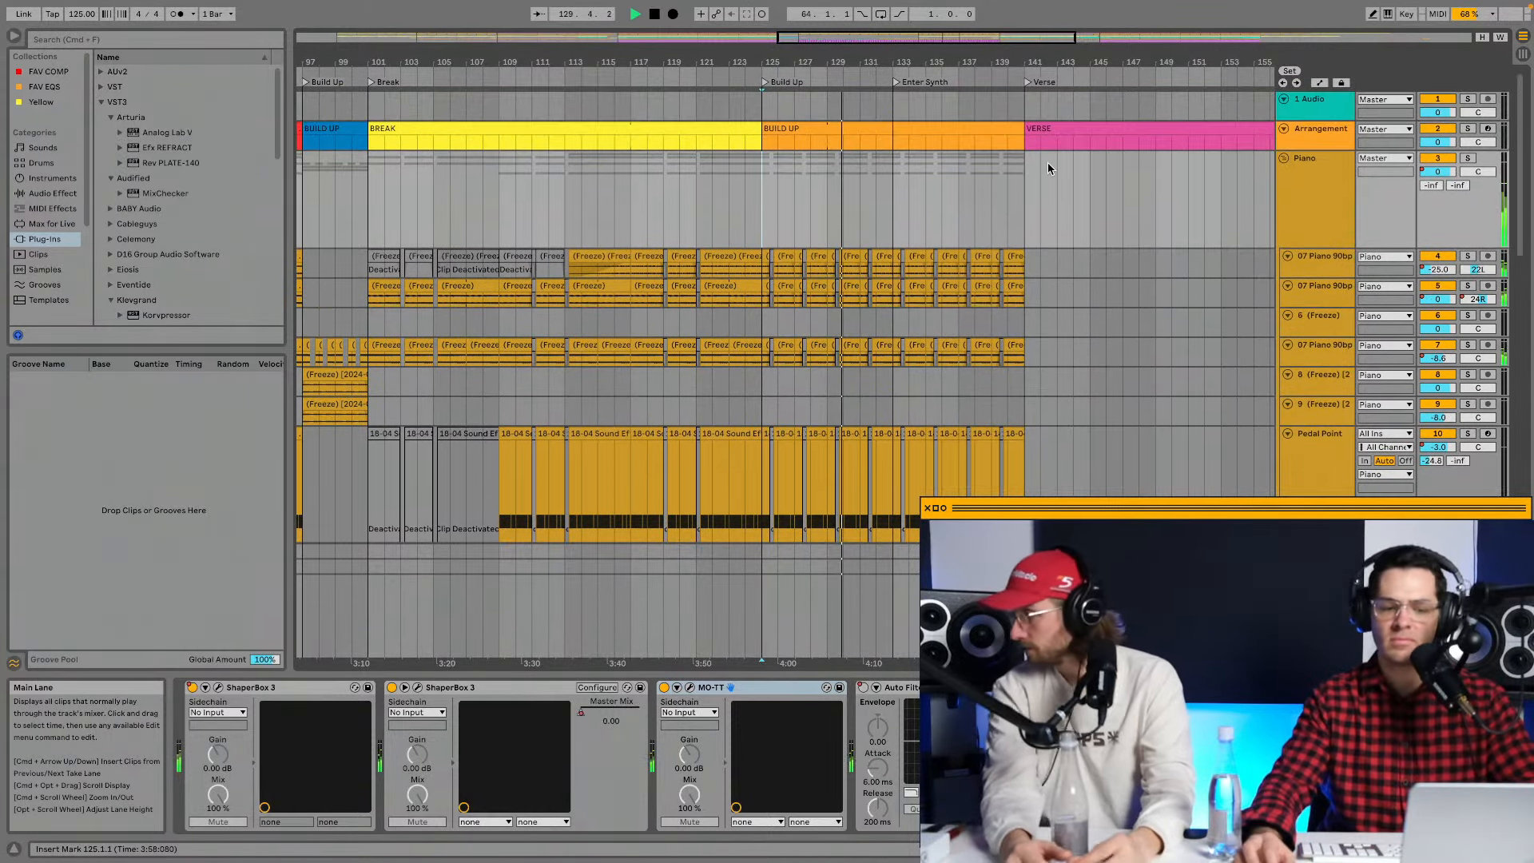
scroll(1048, 161, "down", 3)
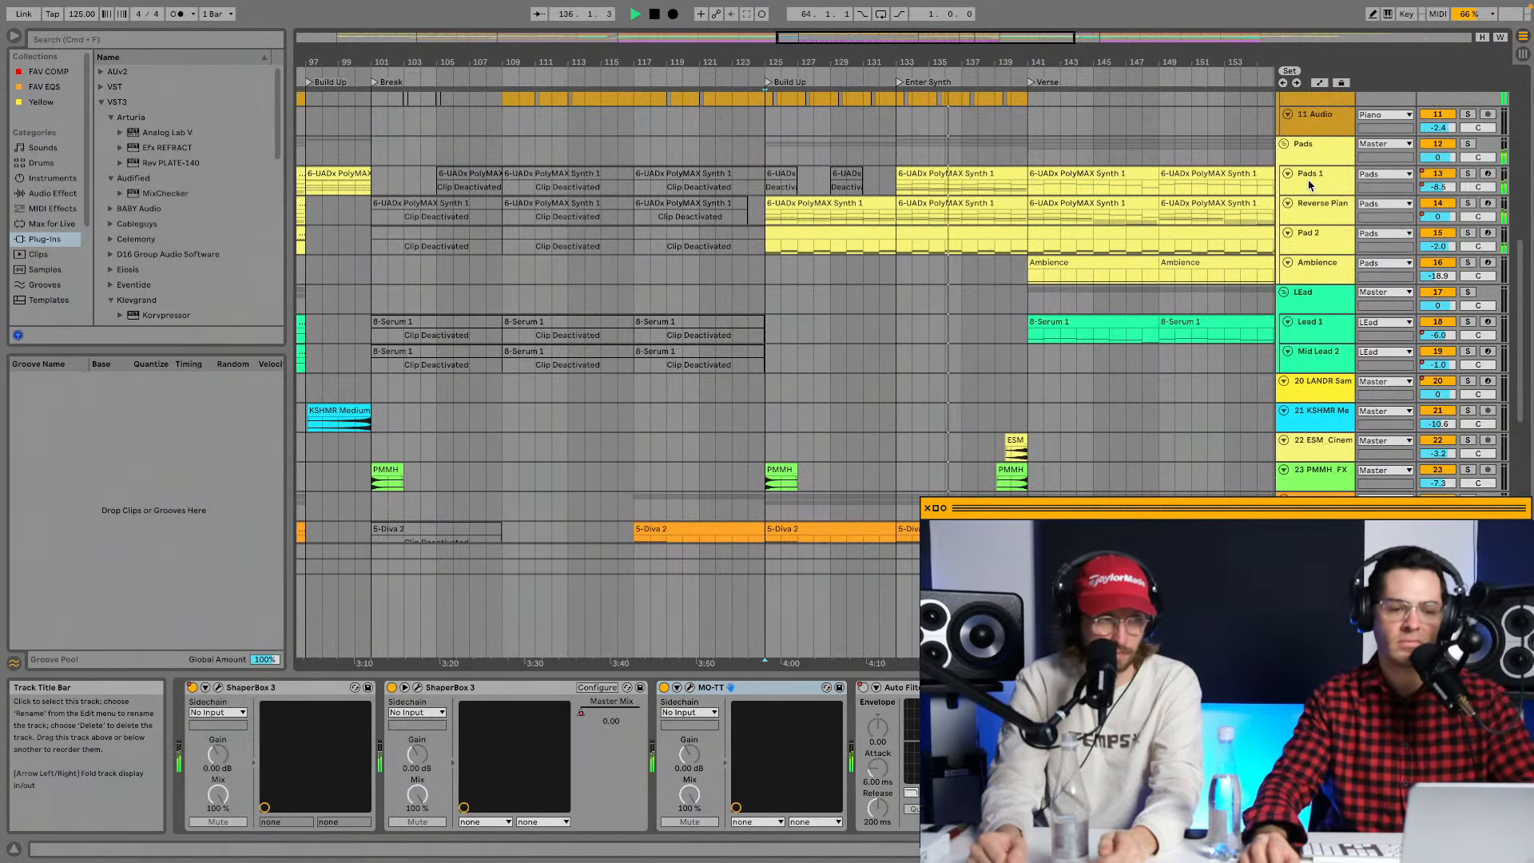
left_click_drag(1026, 60, 901, 45)
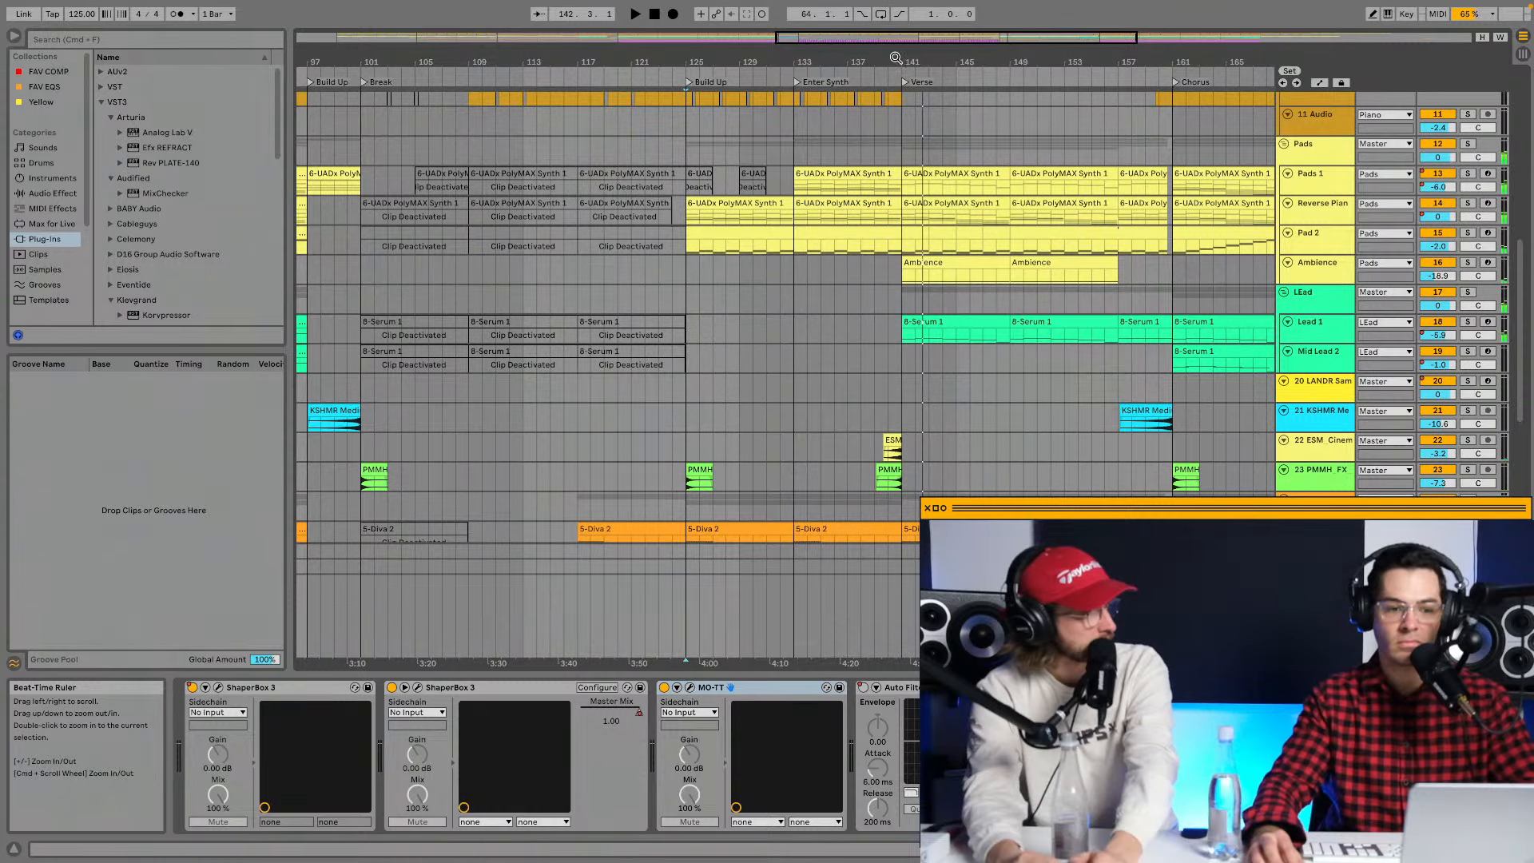
Place the insert marker at bar 97 on the Pedal Point track, at the end of the first Chorus.
left_click_drag(896, 58, 1091, 59)
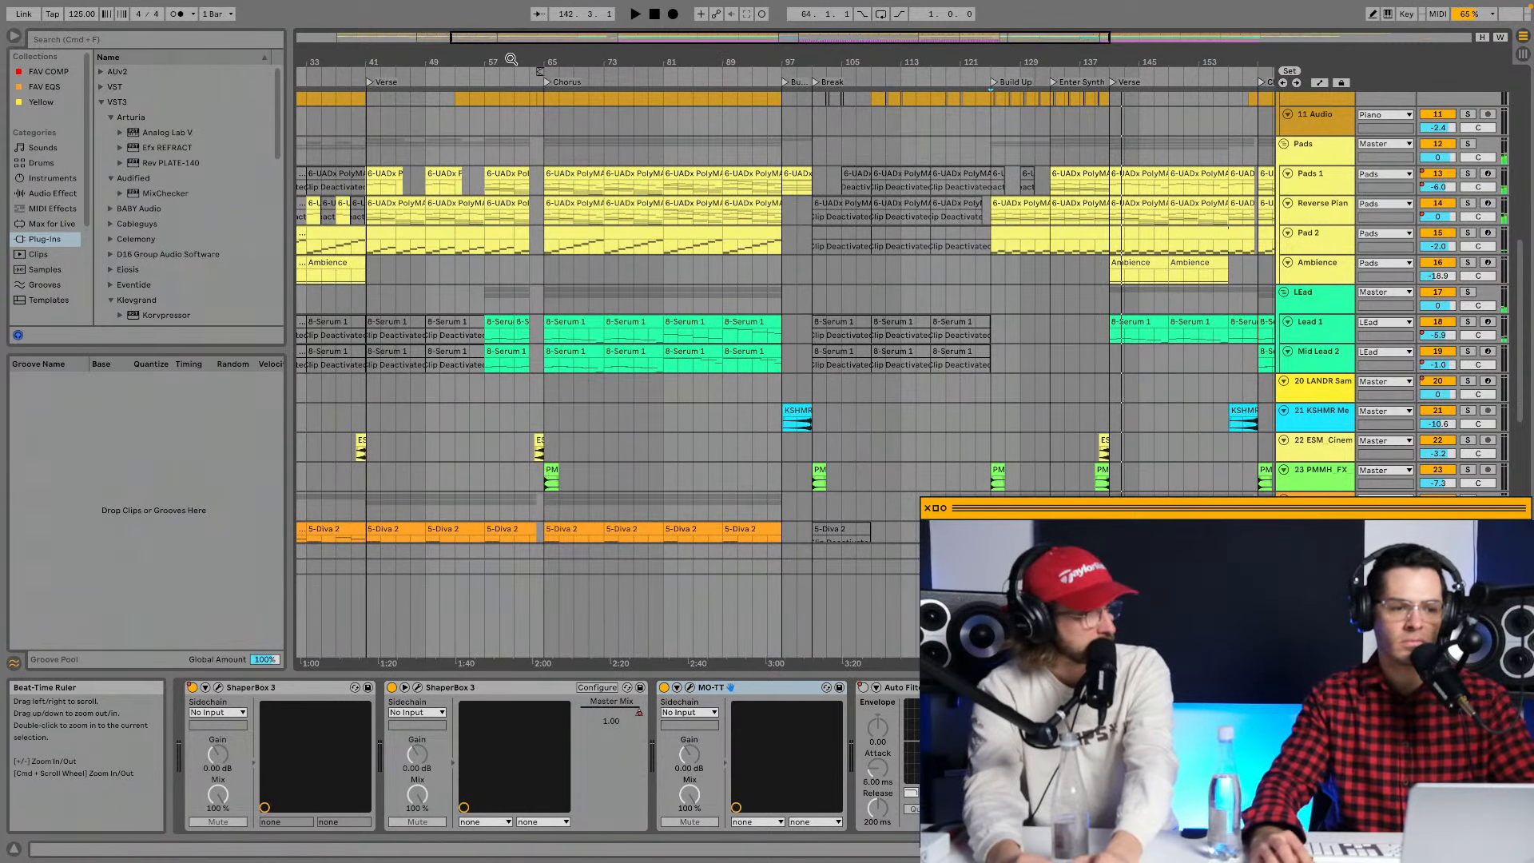
left_click_drag(759, 61, 832, 59)
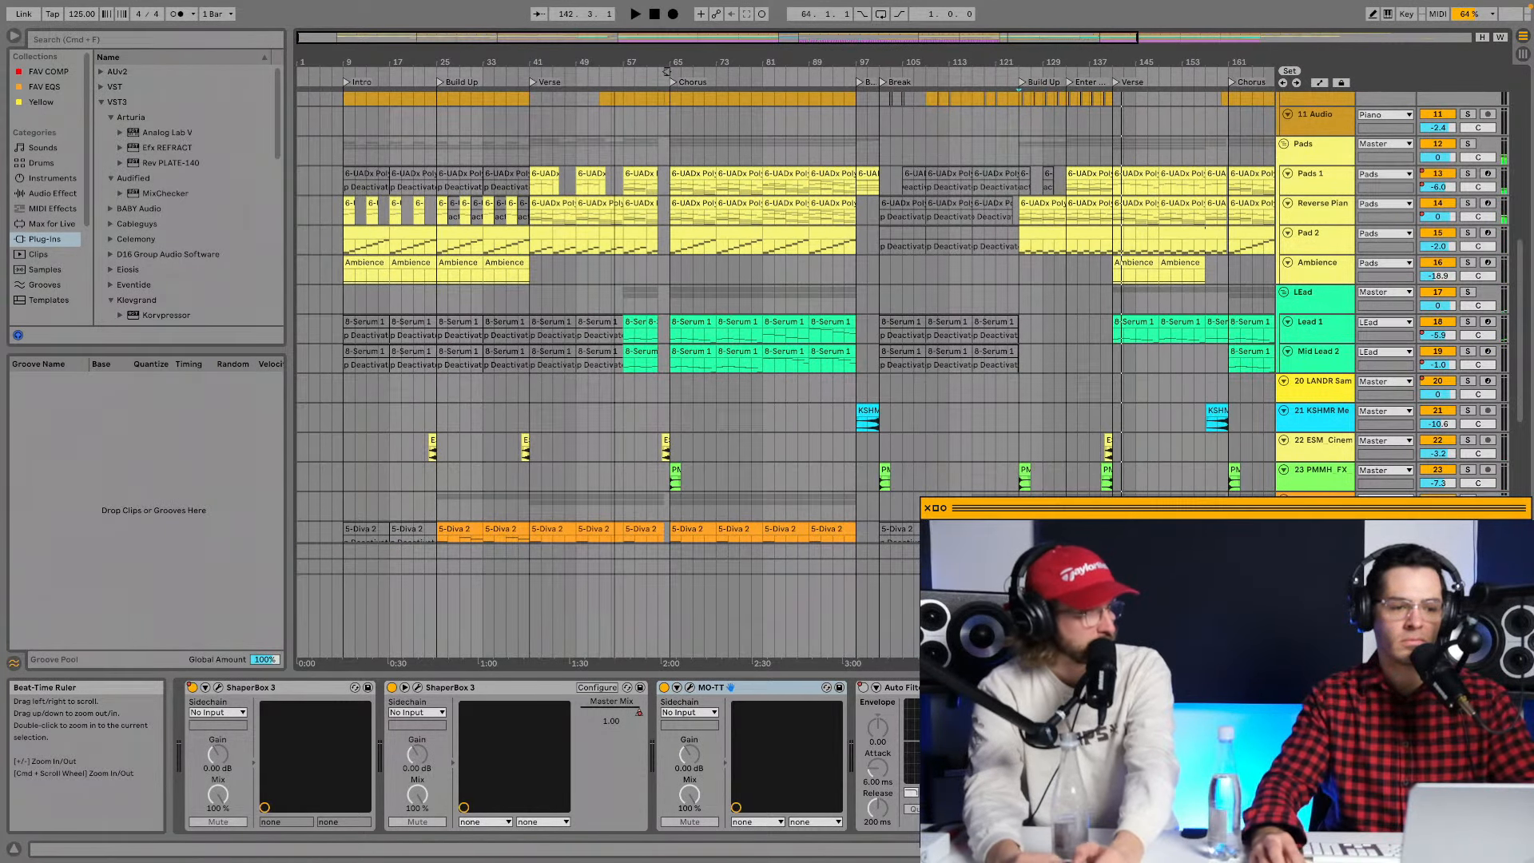
left_click(855, 104)
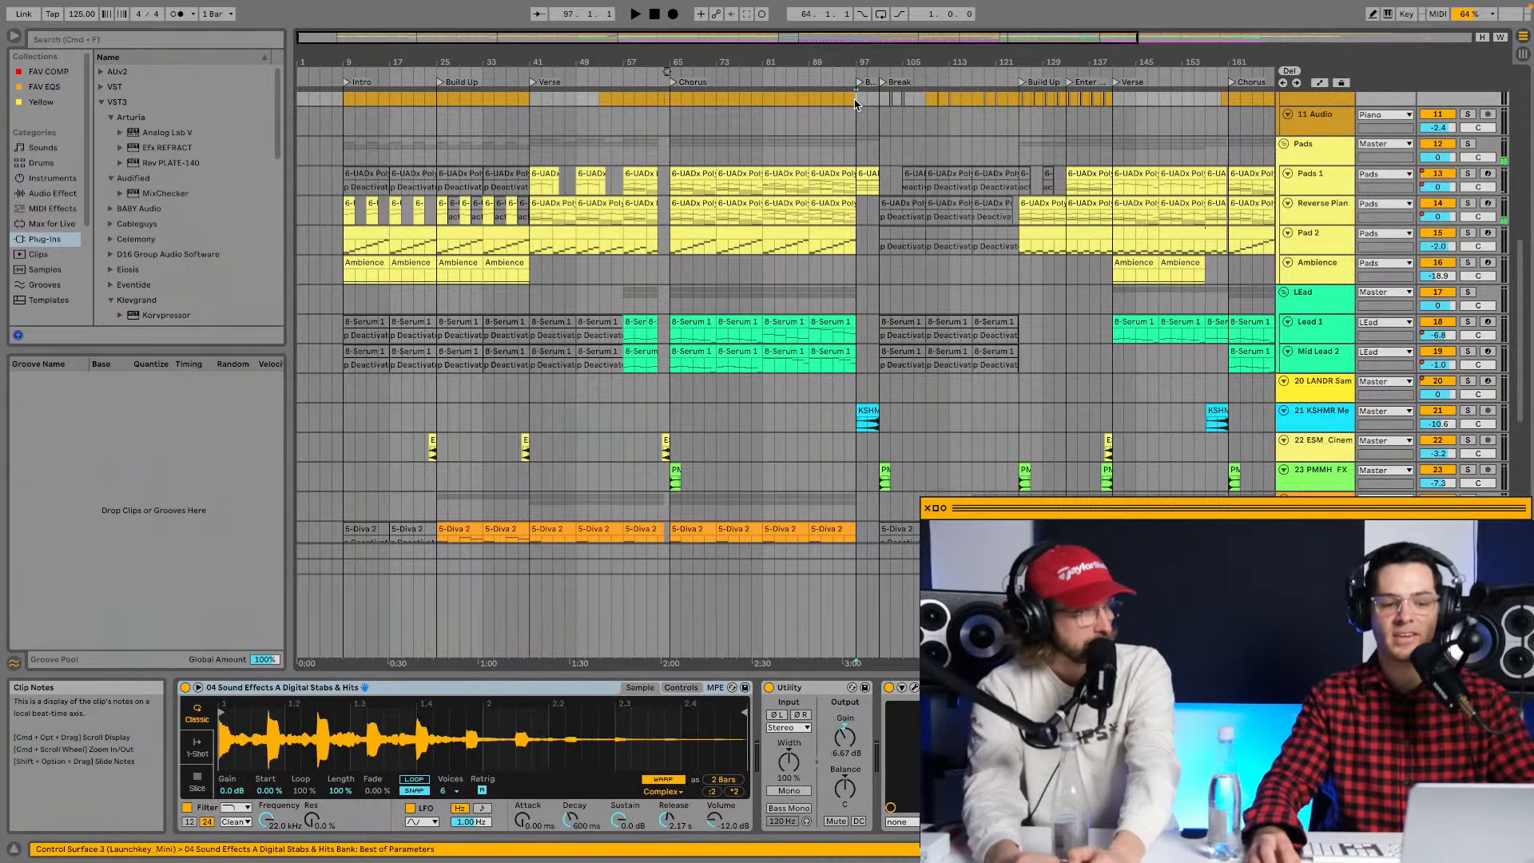
Examine how the pads, leads and effects layers change from the Break through Enter Synth into the second Verse and Chorus.
left_click_drag(891, 60, 771, 66)
left_click_drag(1018, 61, 845, 84)
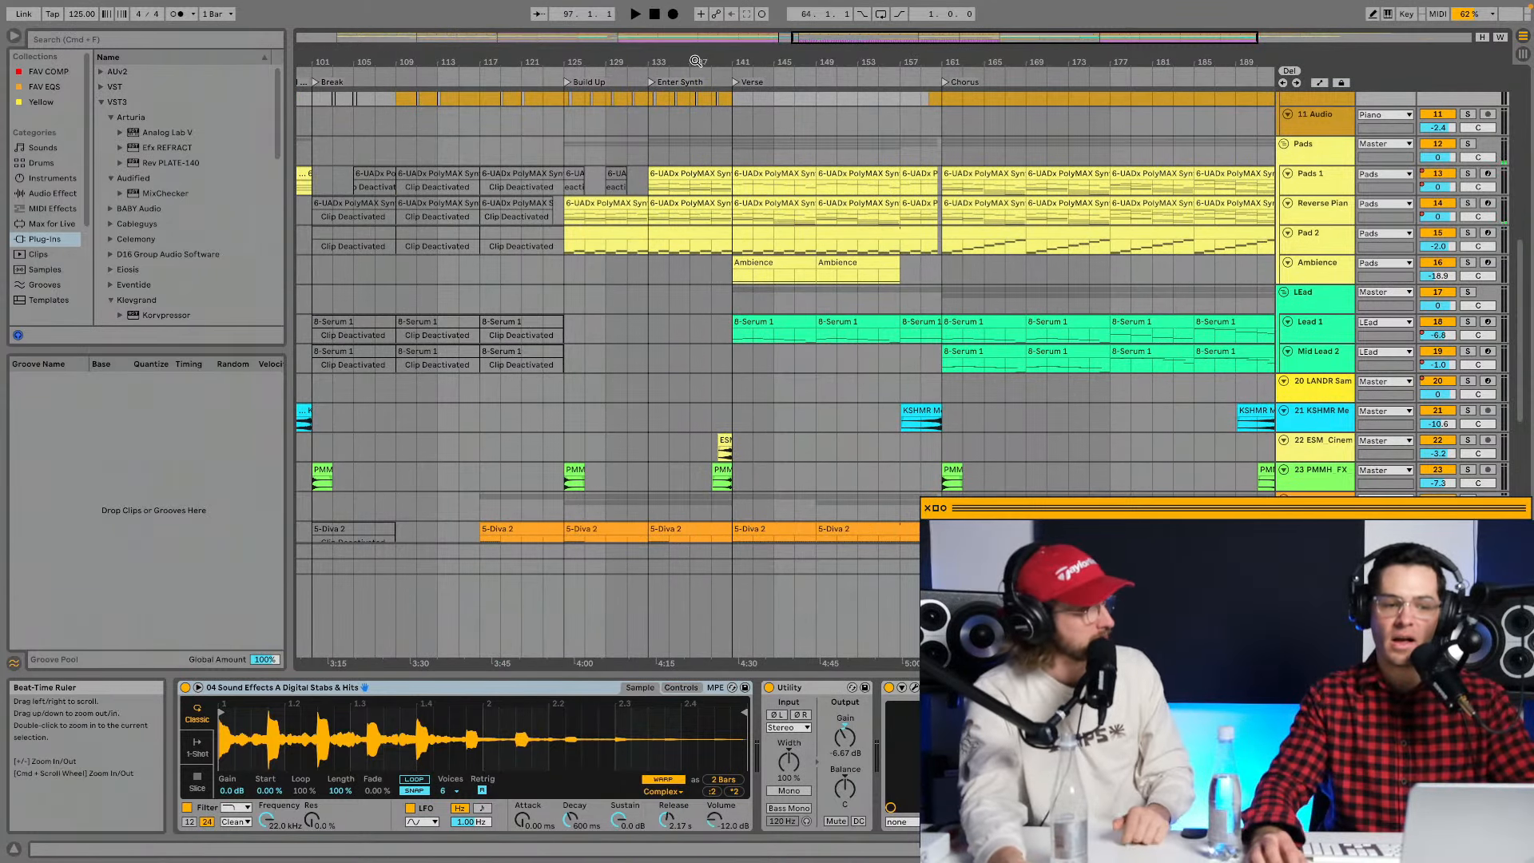
left_click_drag(697, 59, 879, 24)
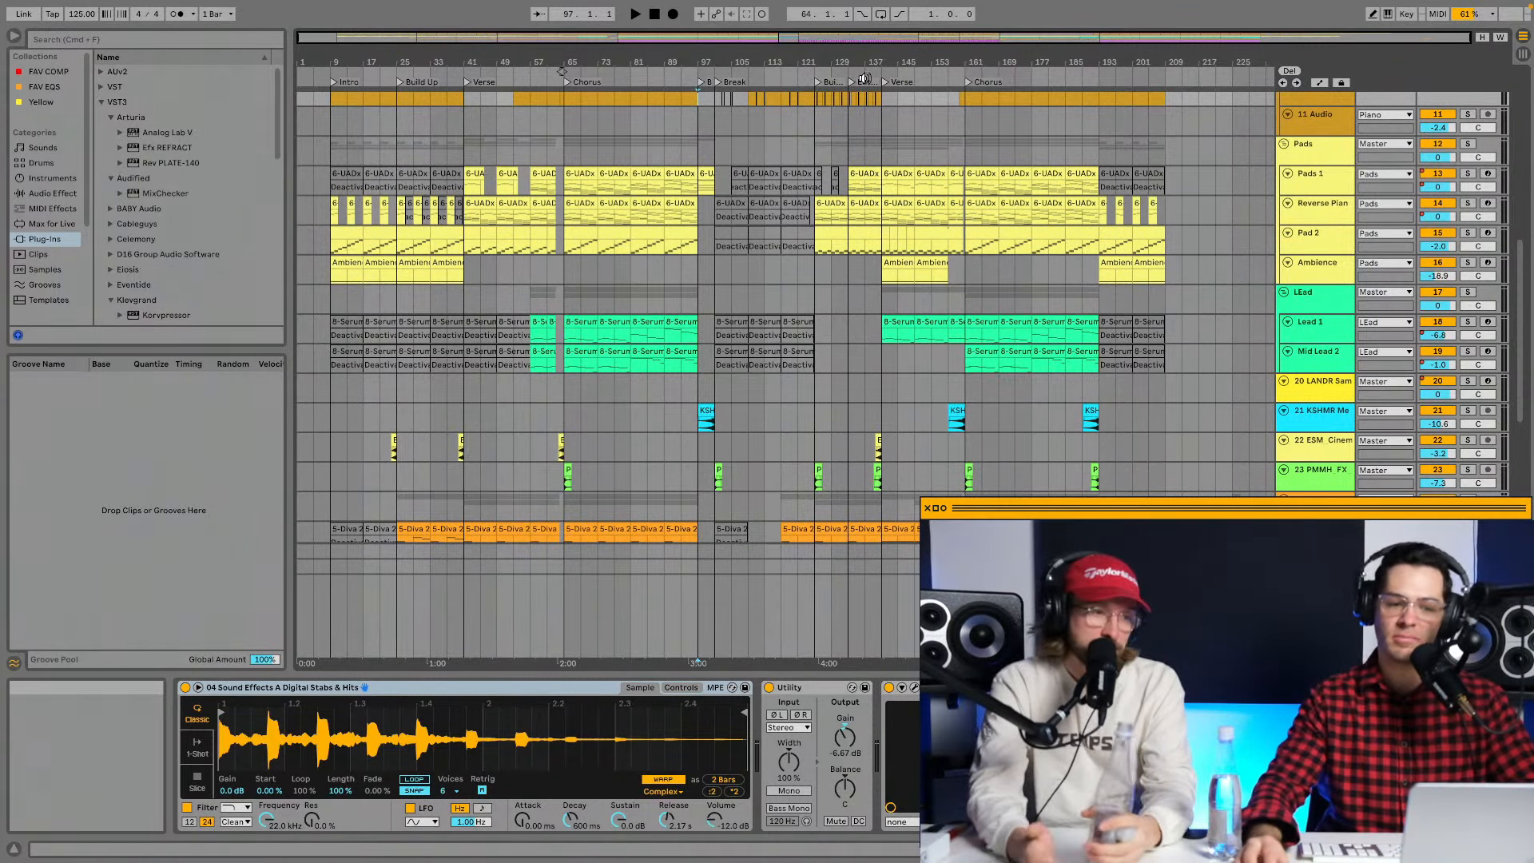
left_click_drag(887, 59, 885, 72)
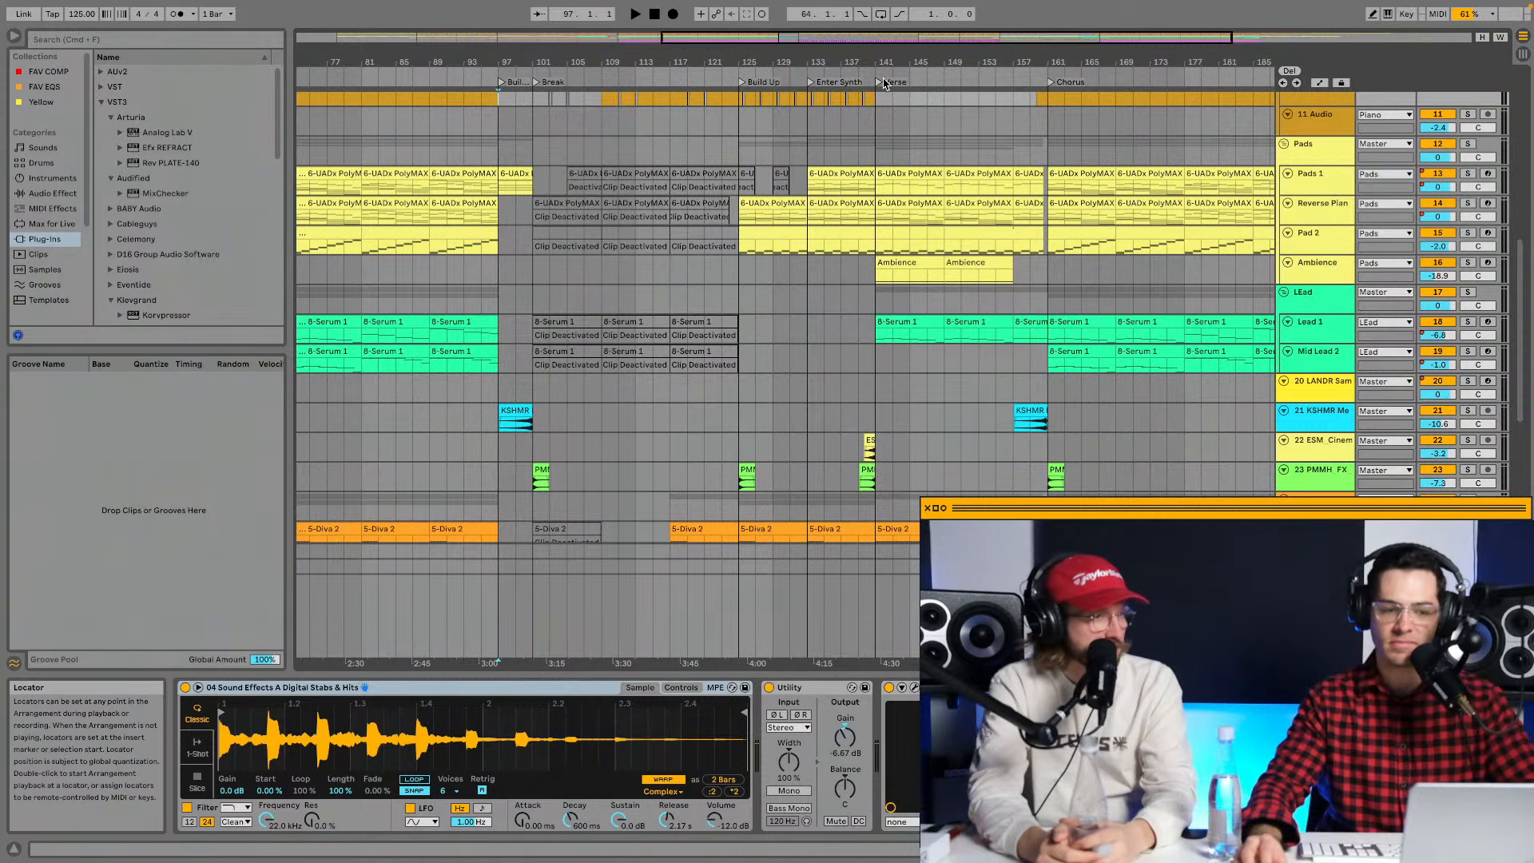
left_click_drag(882, 61, 881, 76)
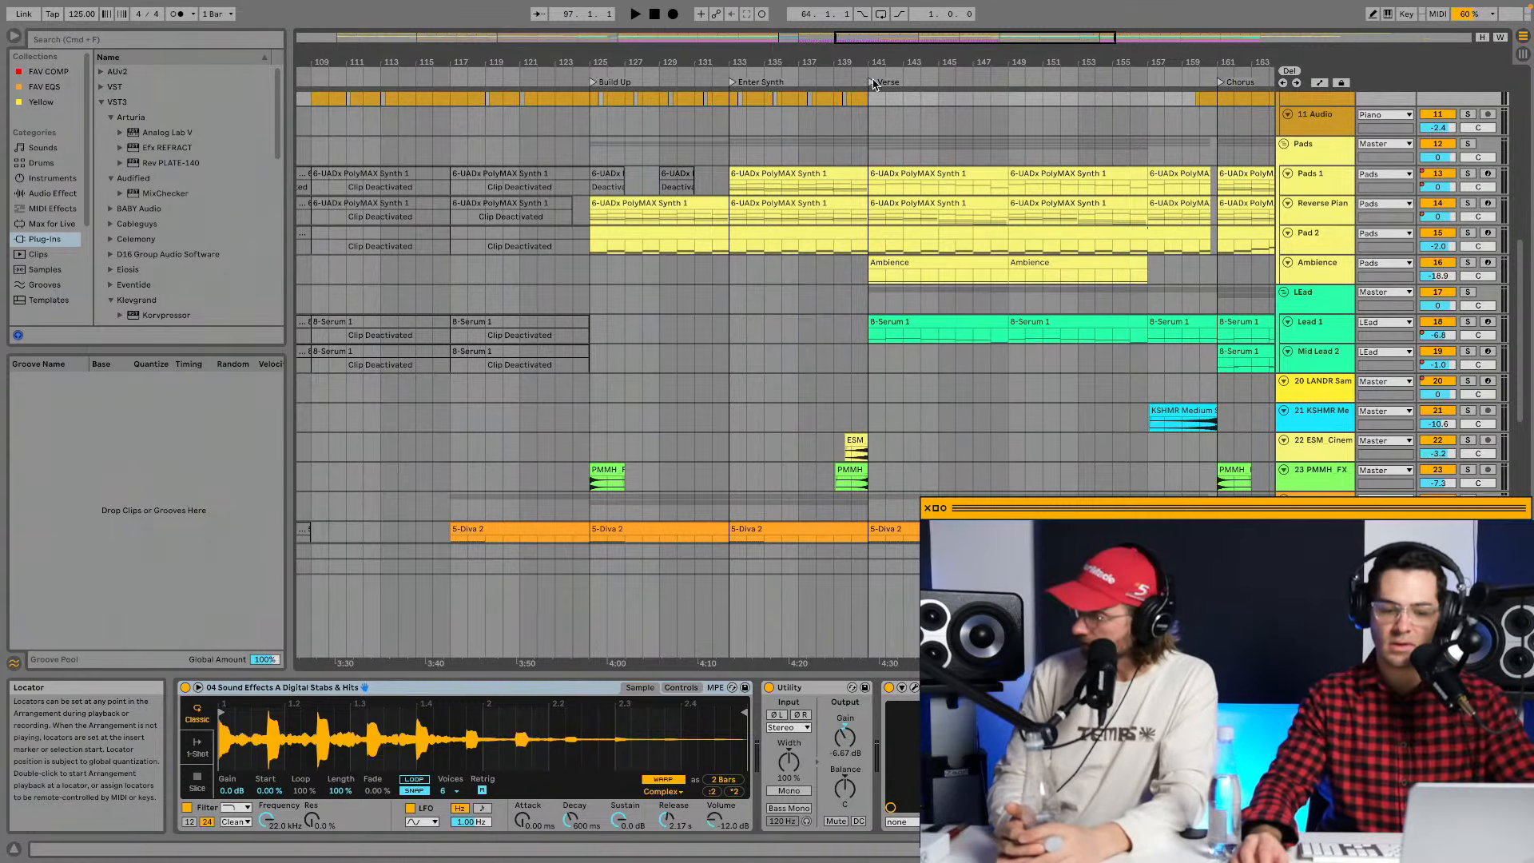
left_click_drag(909, 62, 909, 20)
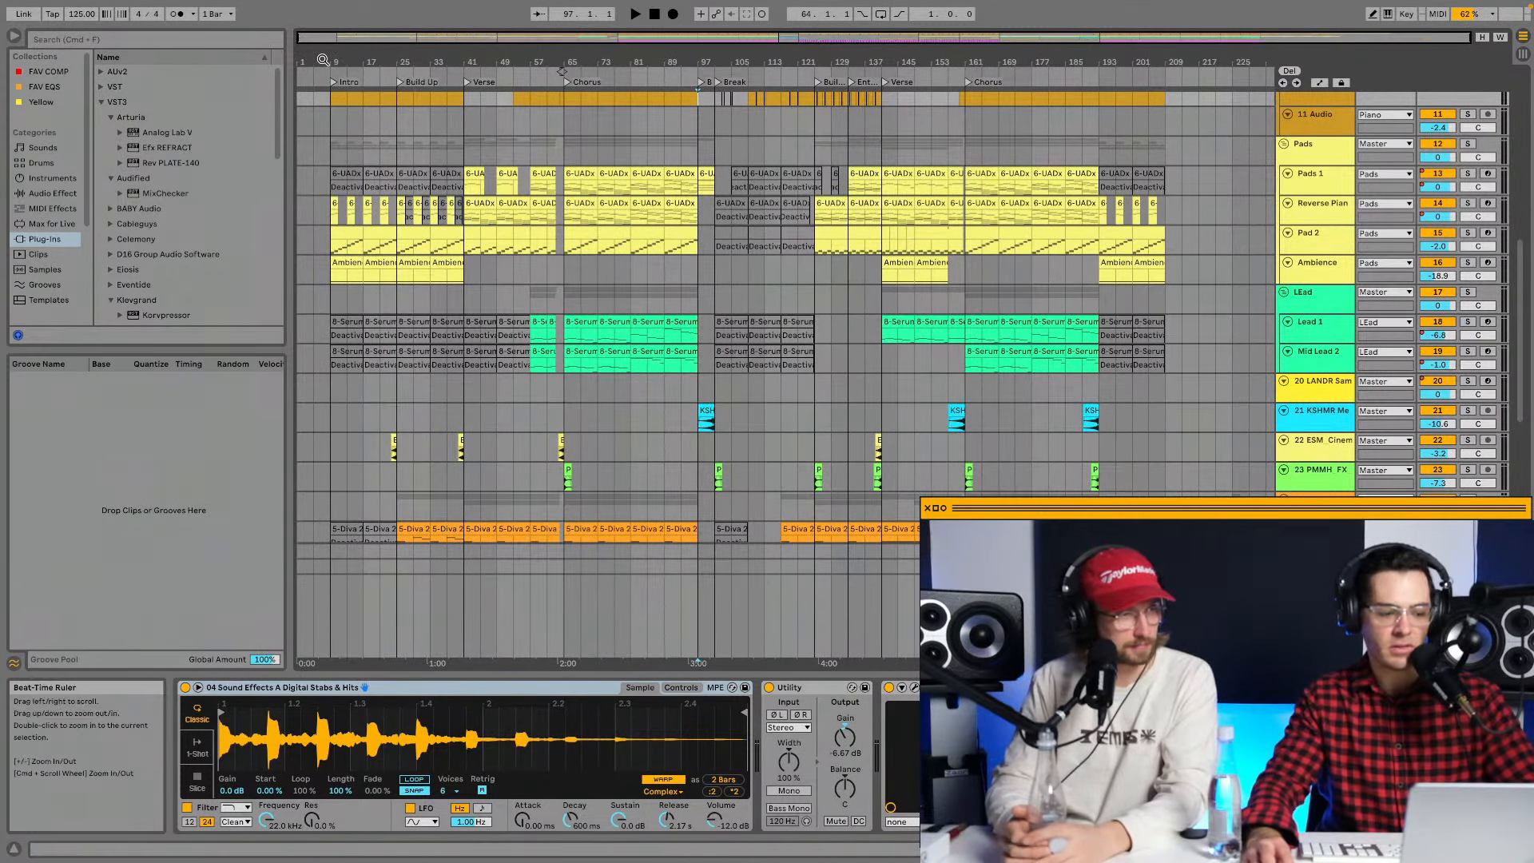
mouse_move(322, 60)
left_mouse_down()
mouse_move(323, 88)
mouse_move(323, 60)
left_mouse_up()
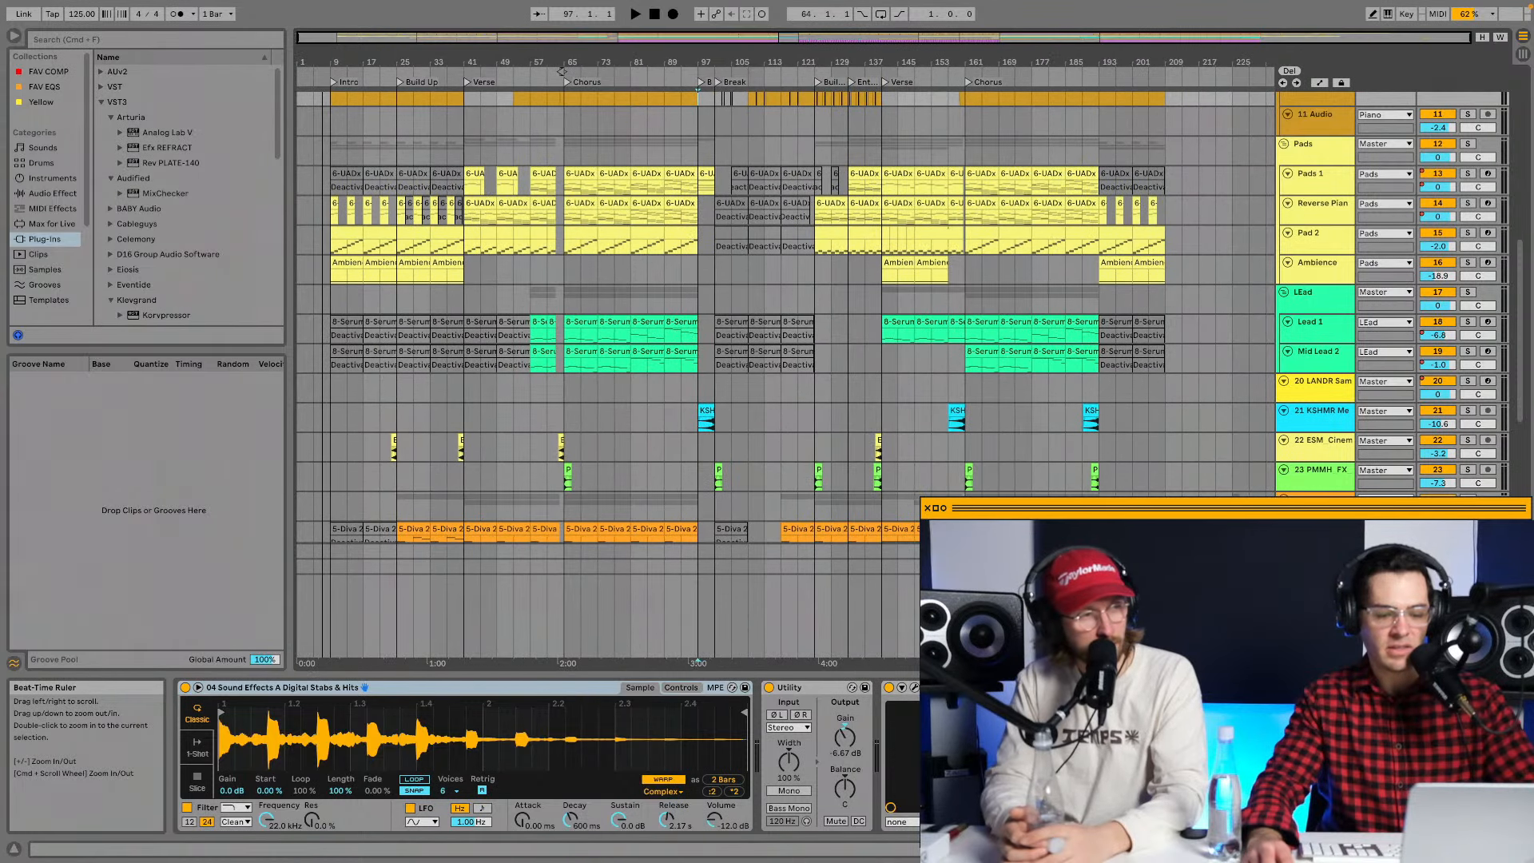
Open the Ambience clip at bar 201 for note viewing and shrink the clip view to leave more room for the tracks.
double_click(1159, 266)
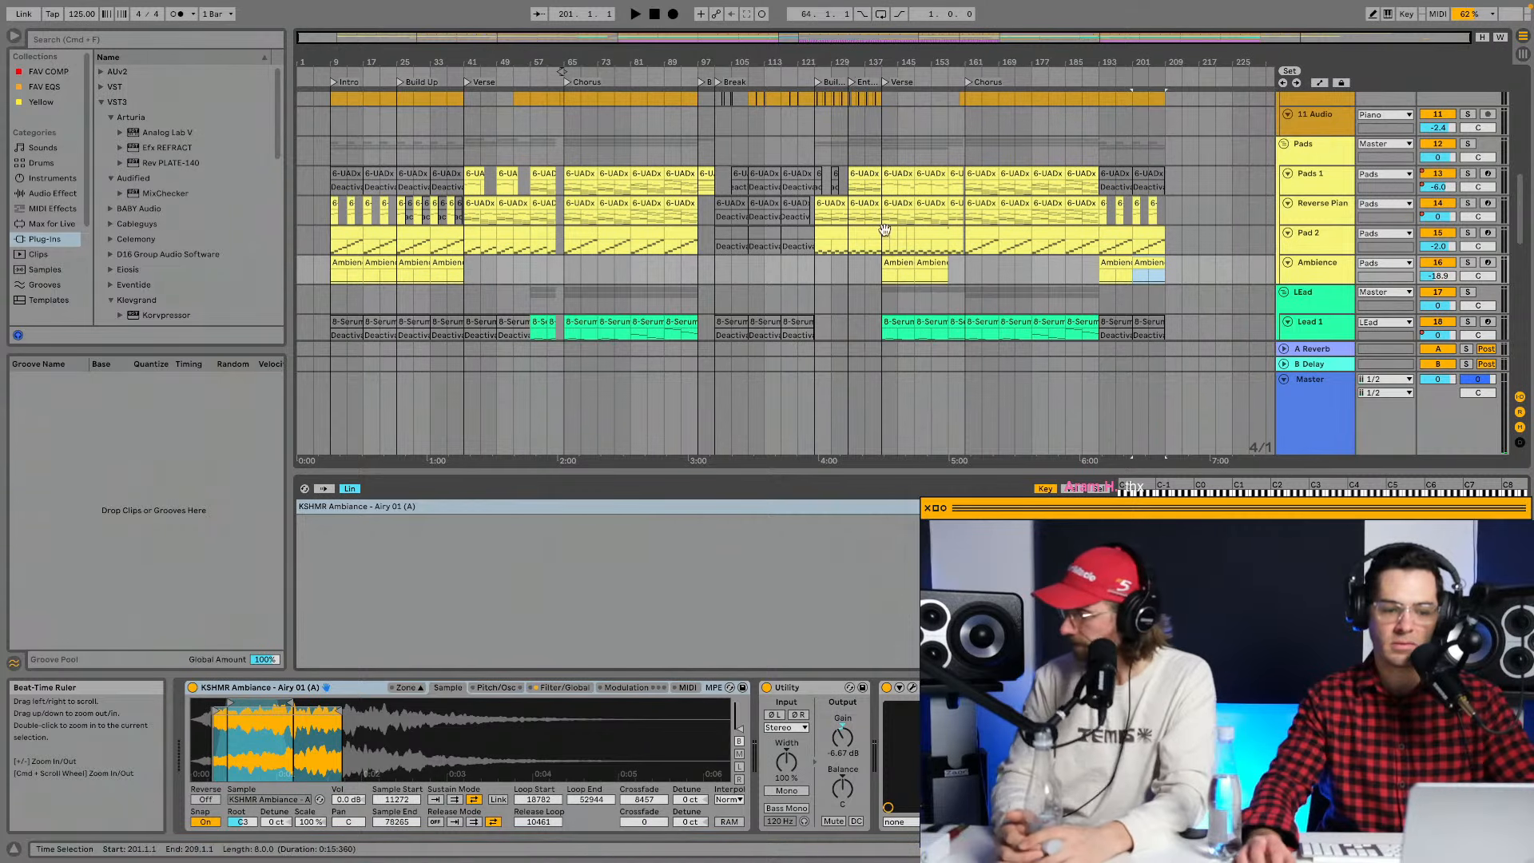
key("shift+Tab")
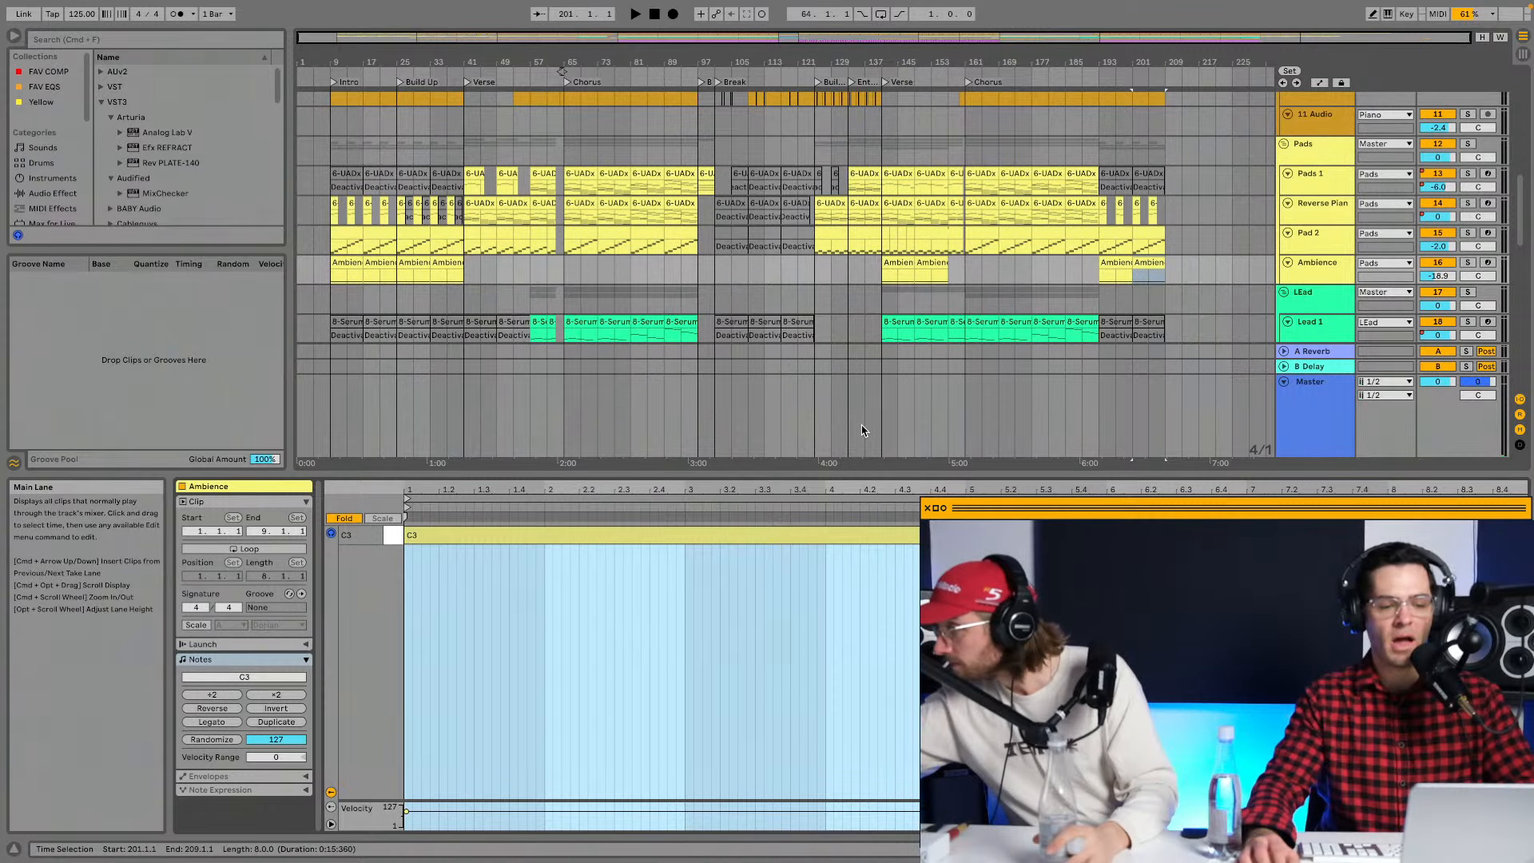
key("shift+Tab")
scroll(786, 308, "up", 3)
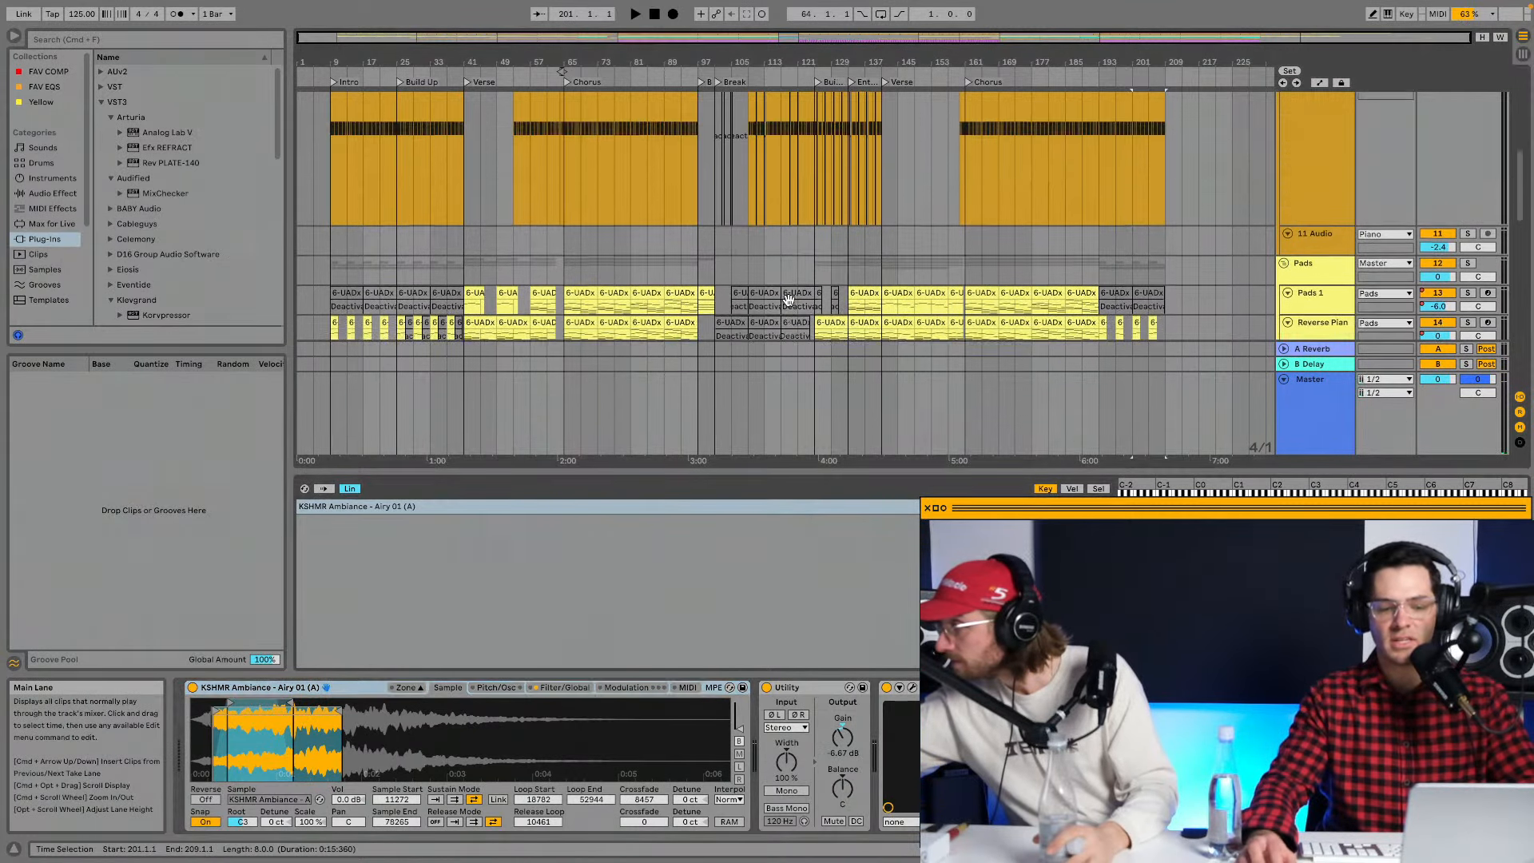
scroll(787, 300, "down", 4)
key("shift+Tab")
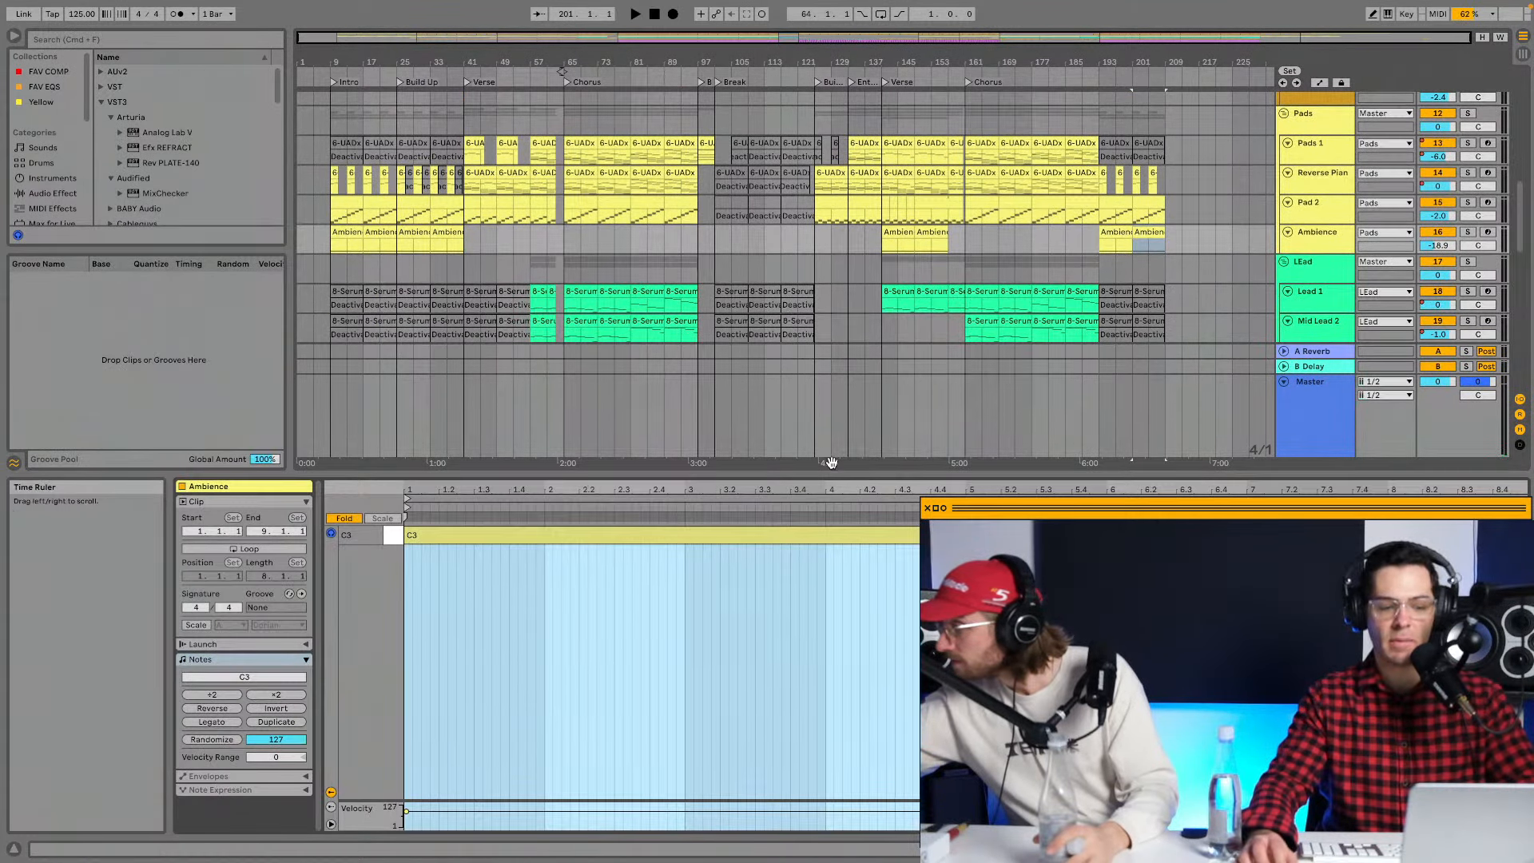
left_click_drag(830, 474, 831, 667)
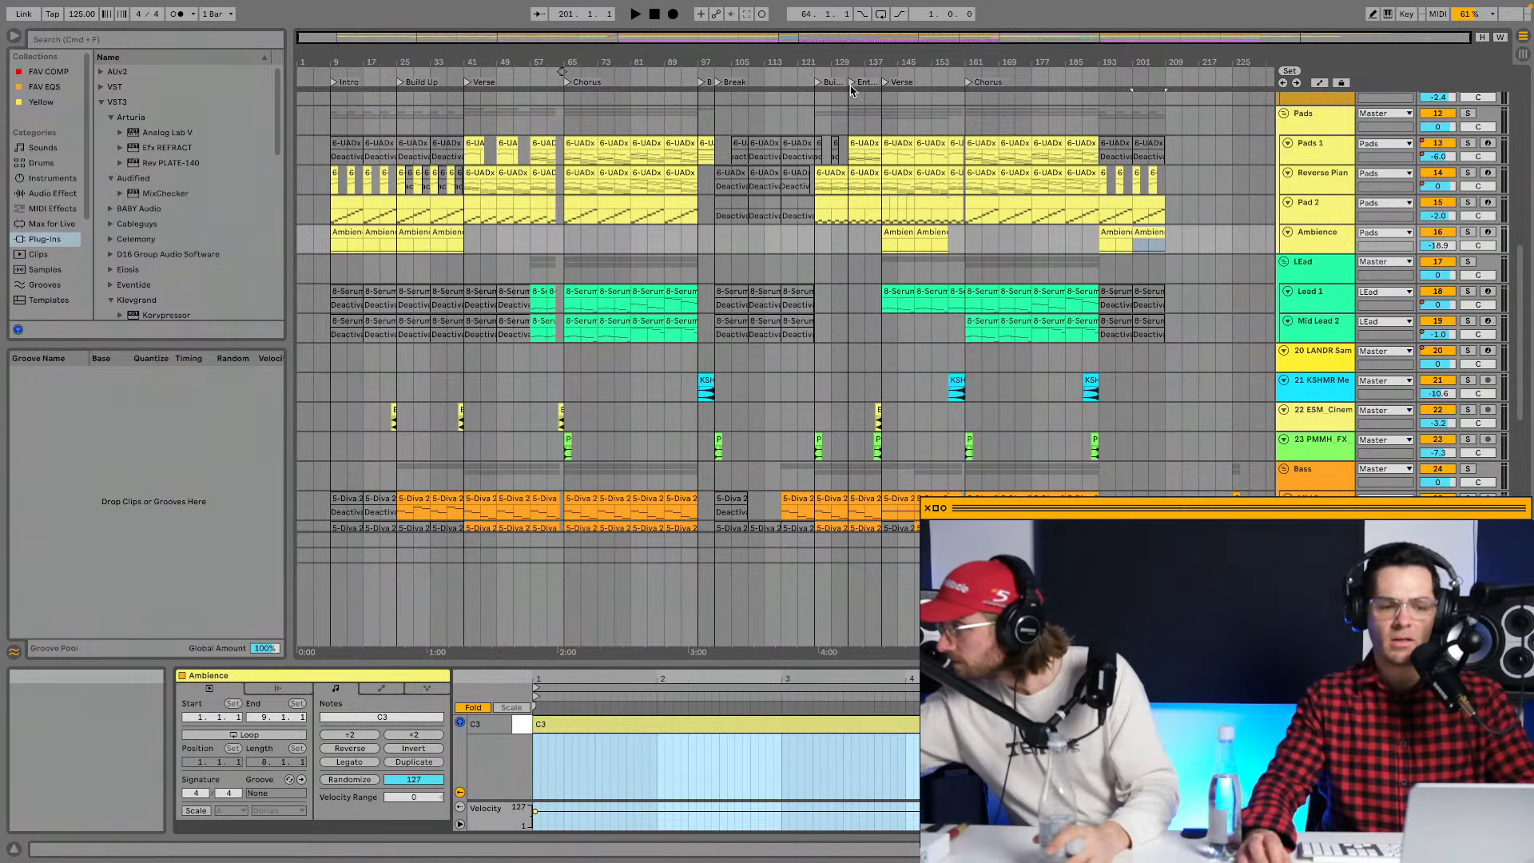
Audition the second Verse from its locator at bar 141 up to the Chorus, following the Pads, Ambience and Lead clips.
left_click(886, 86)
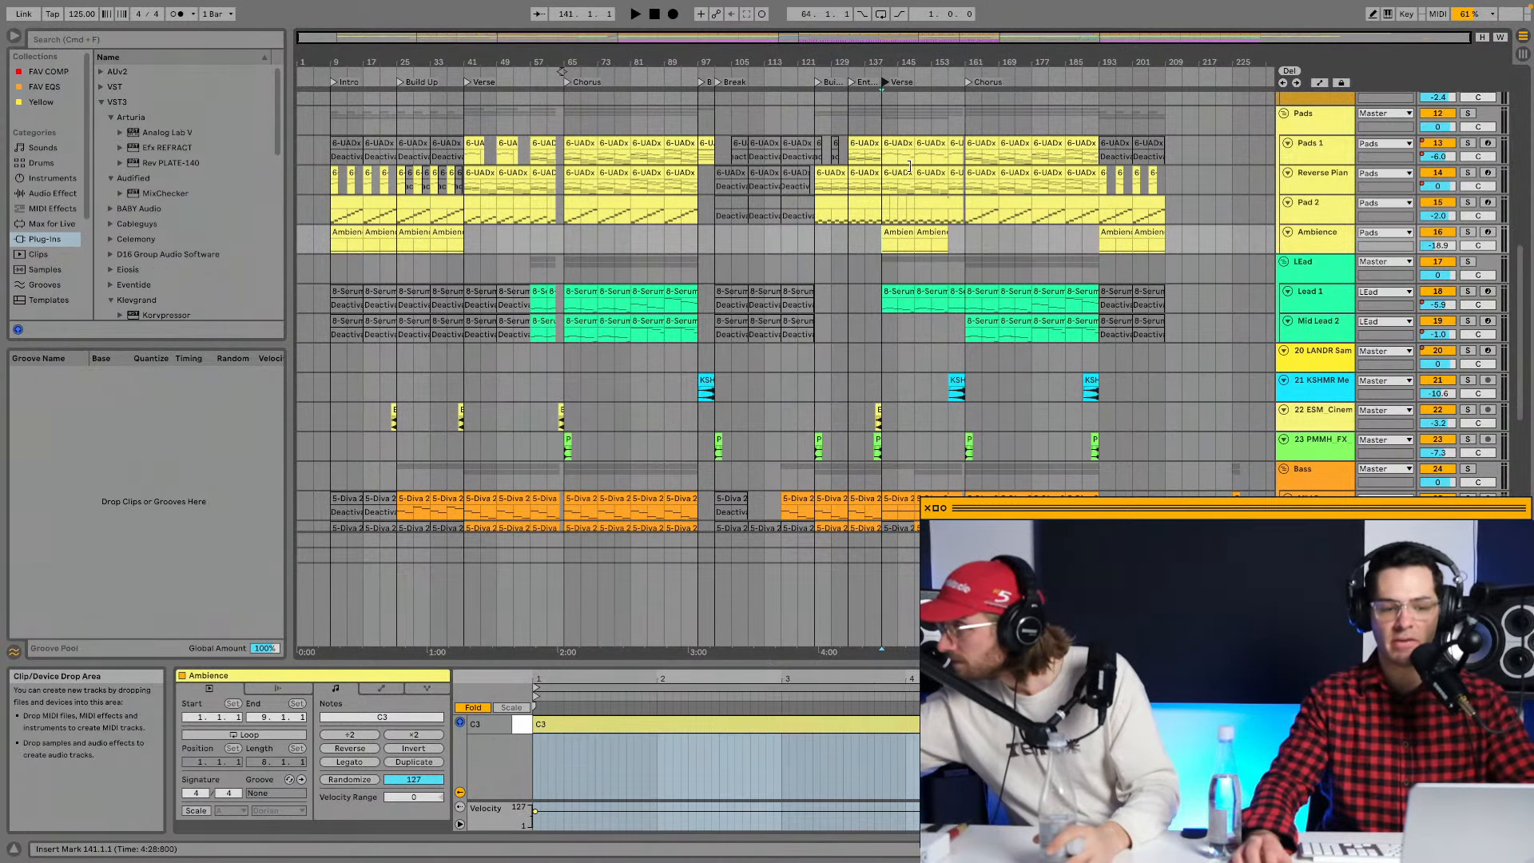
double_click(919, 59)
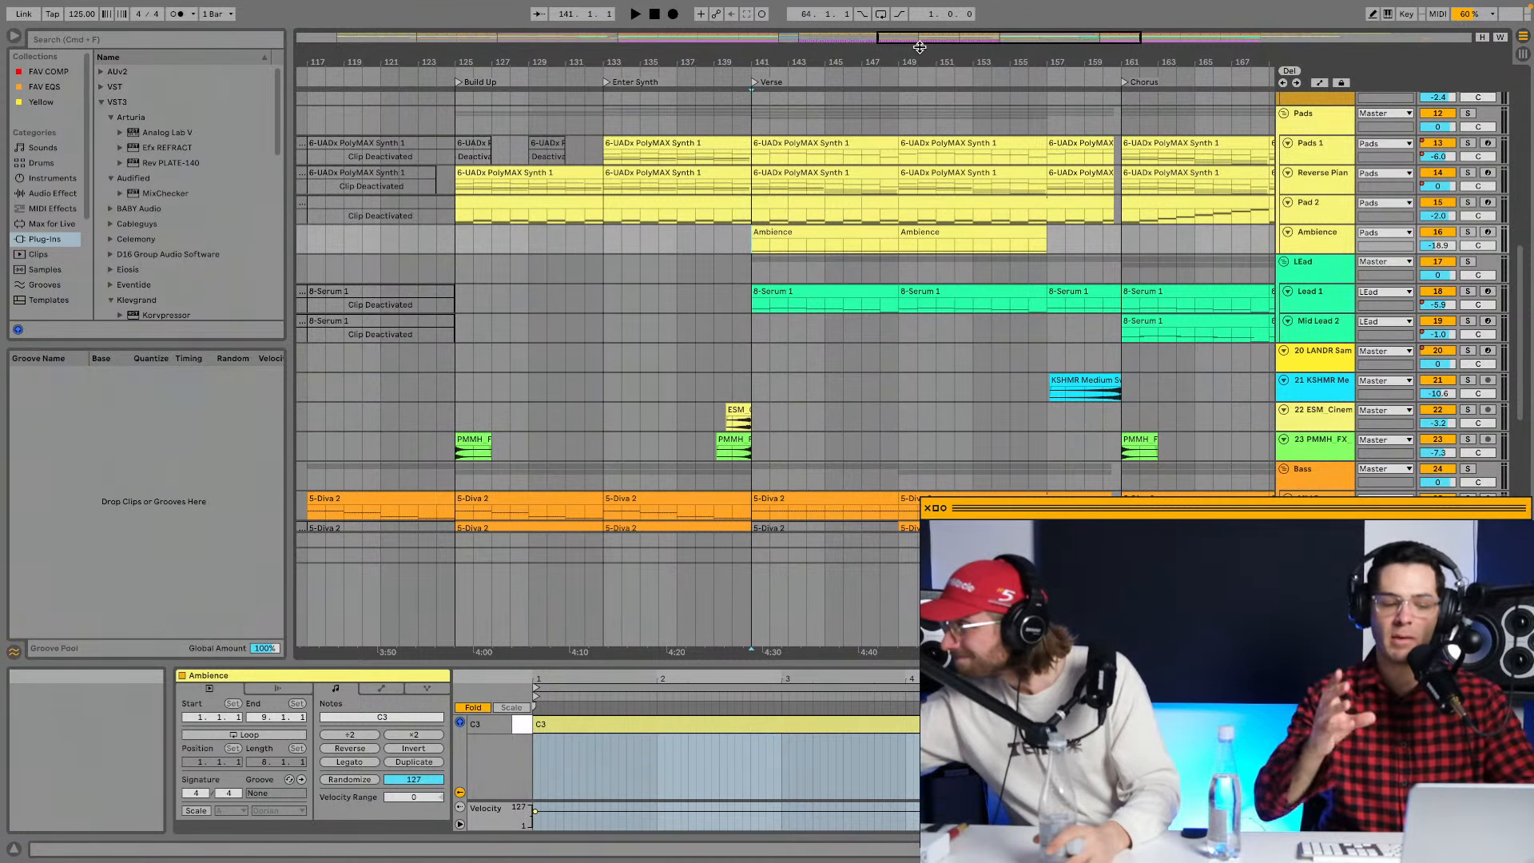
key("space")
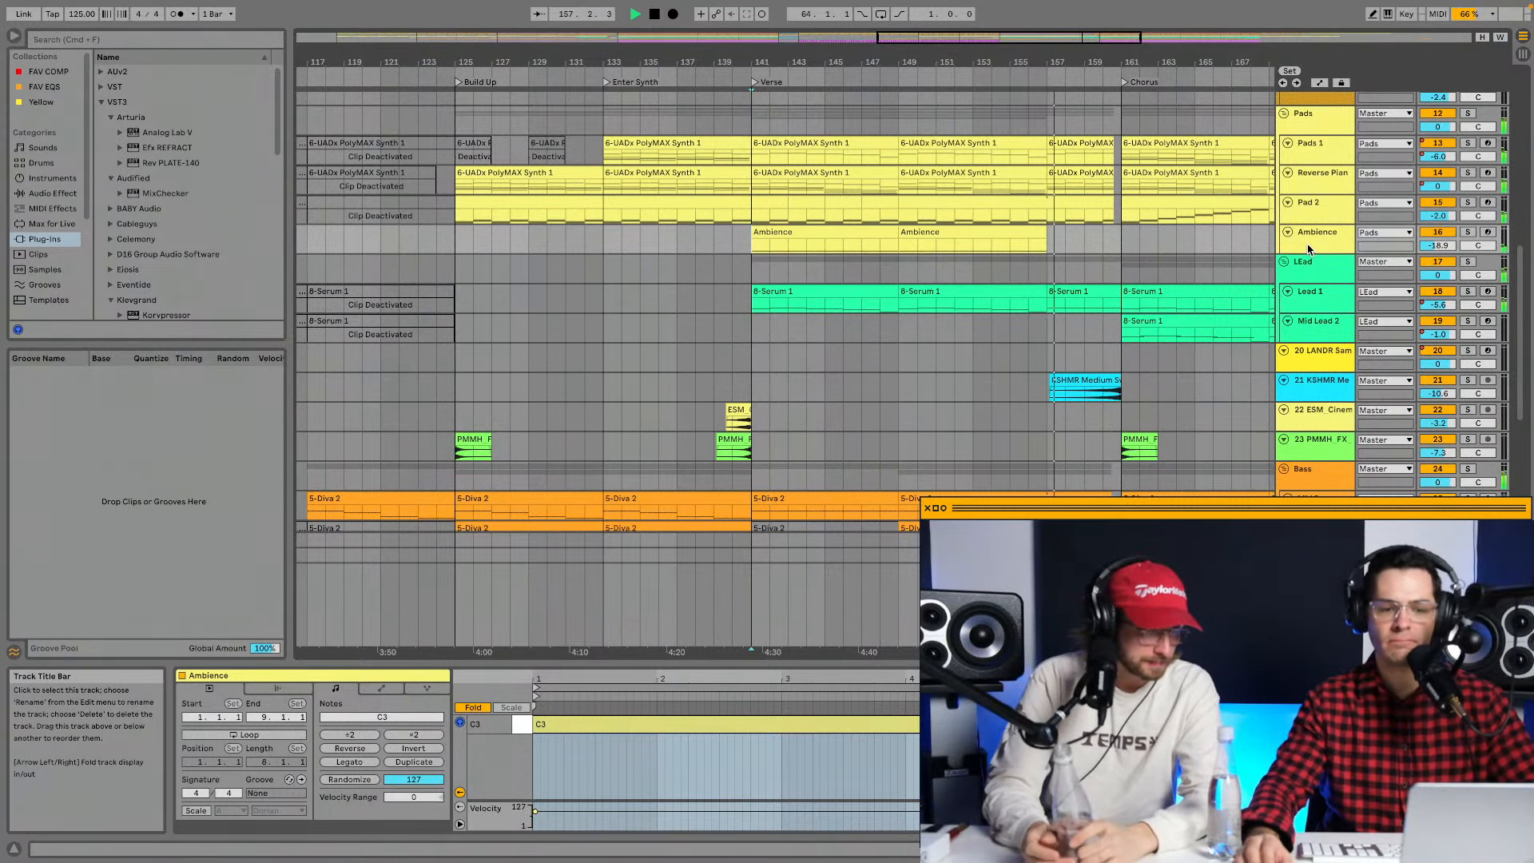
scroll(1133, 194, "right", 3)
scroll(1136, 194, "right", 4)
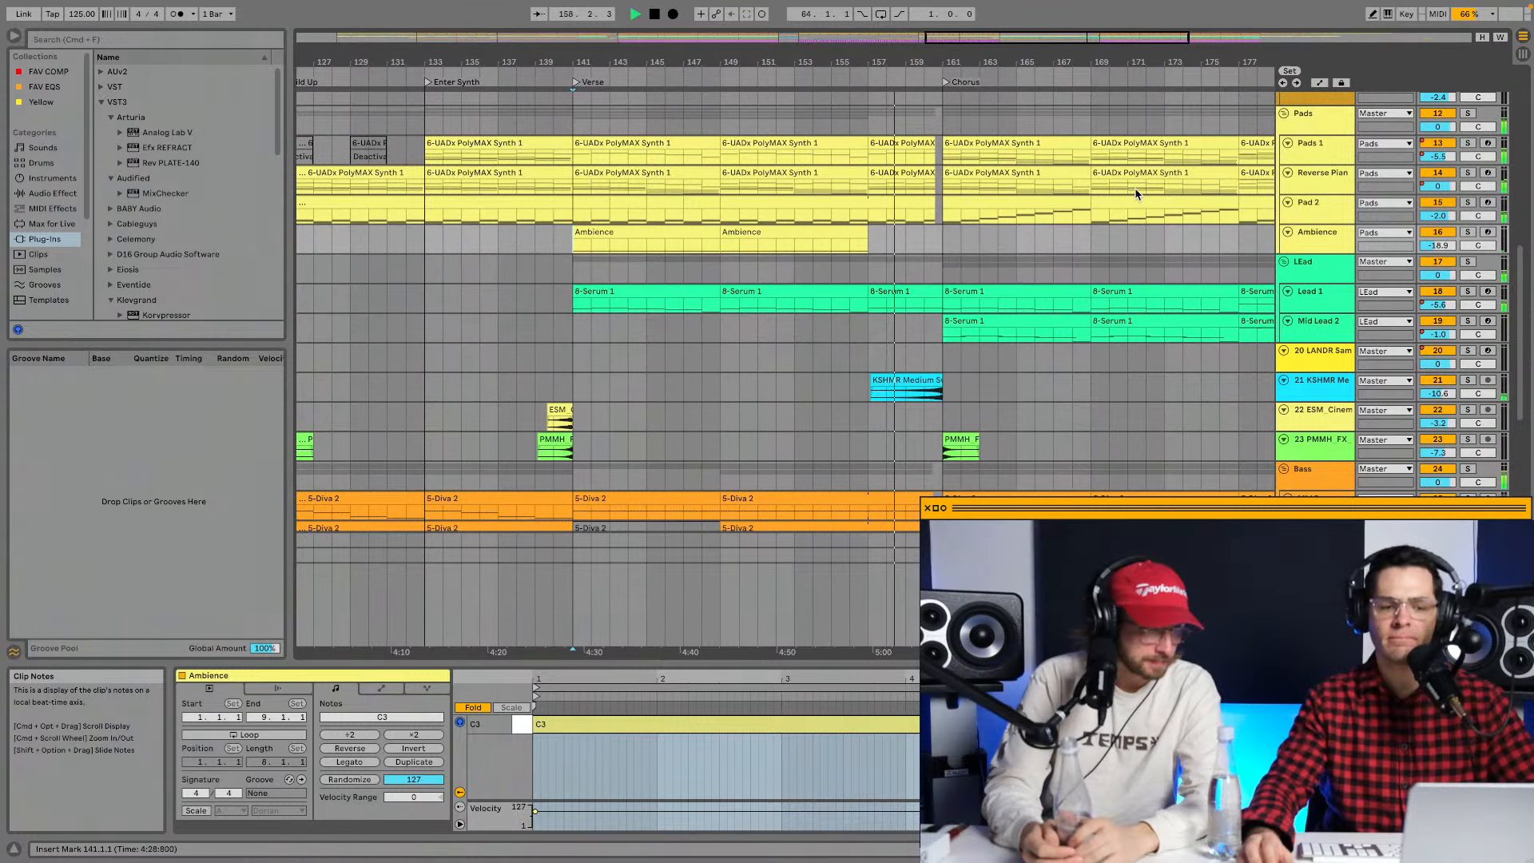
scroll(744, 221, "left", 2)
scroll(744, 221, "right", 5)
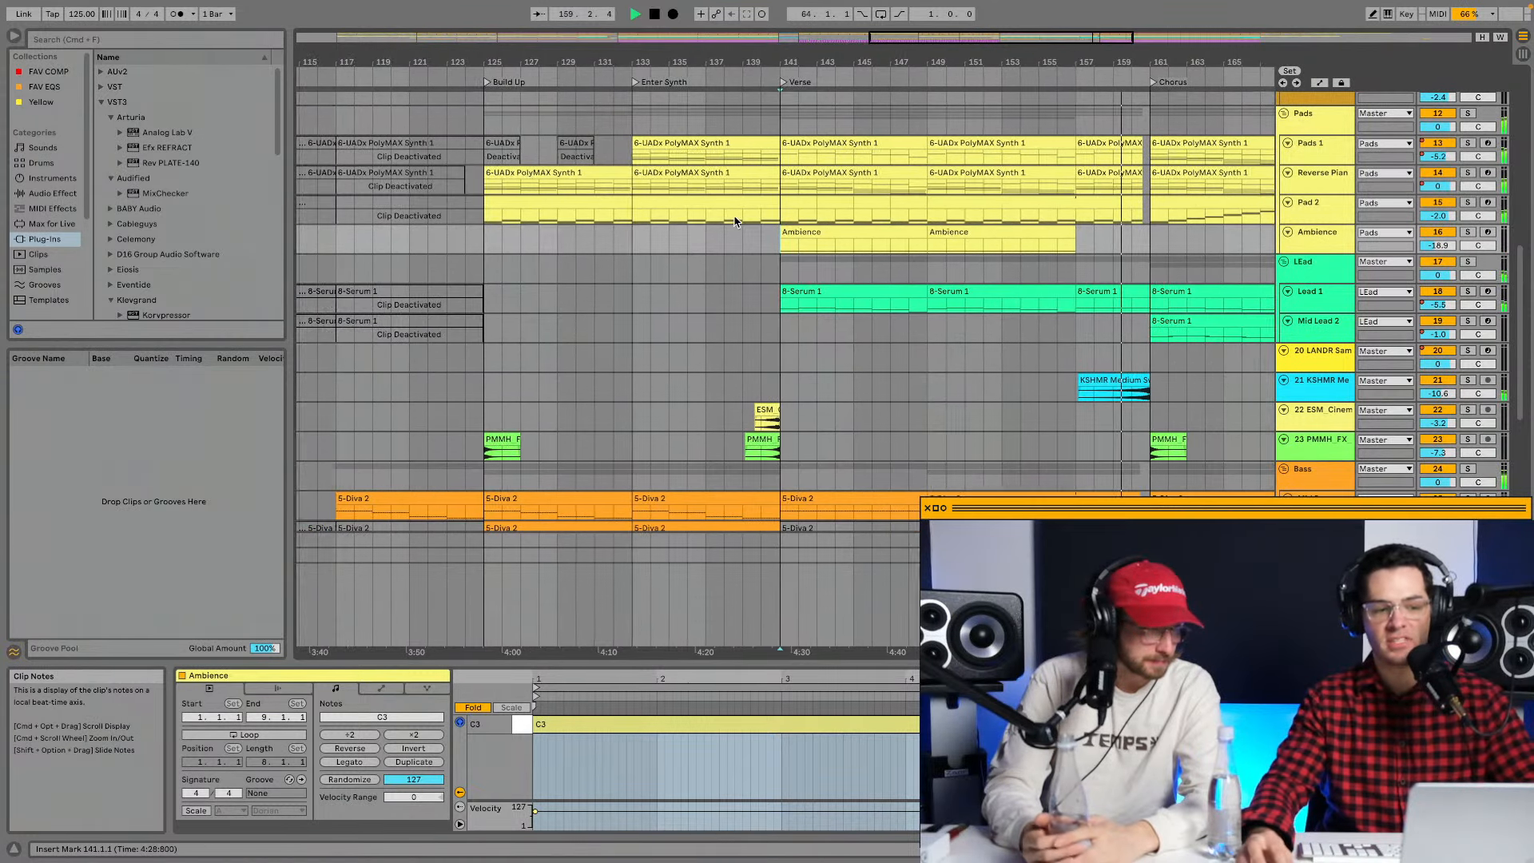
scroll(504, 171, "right", 1)
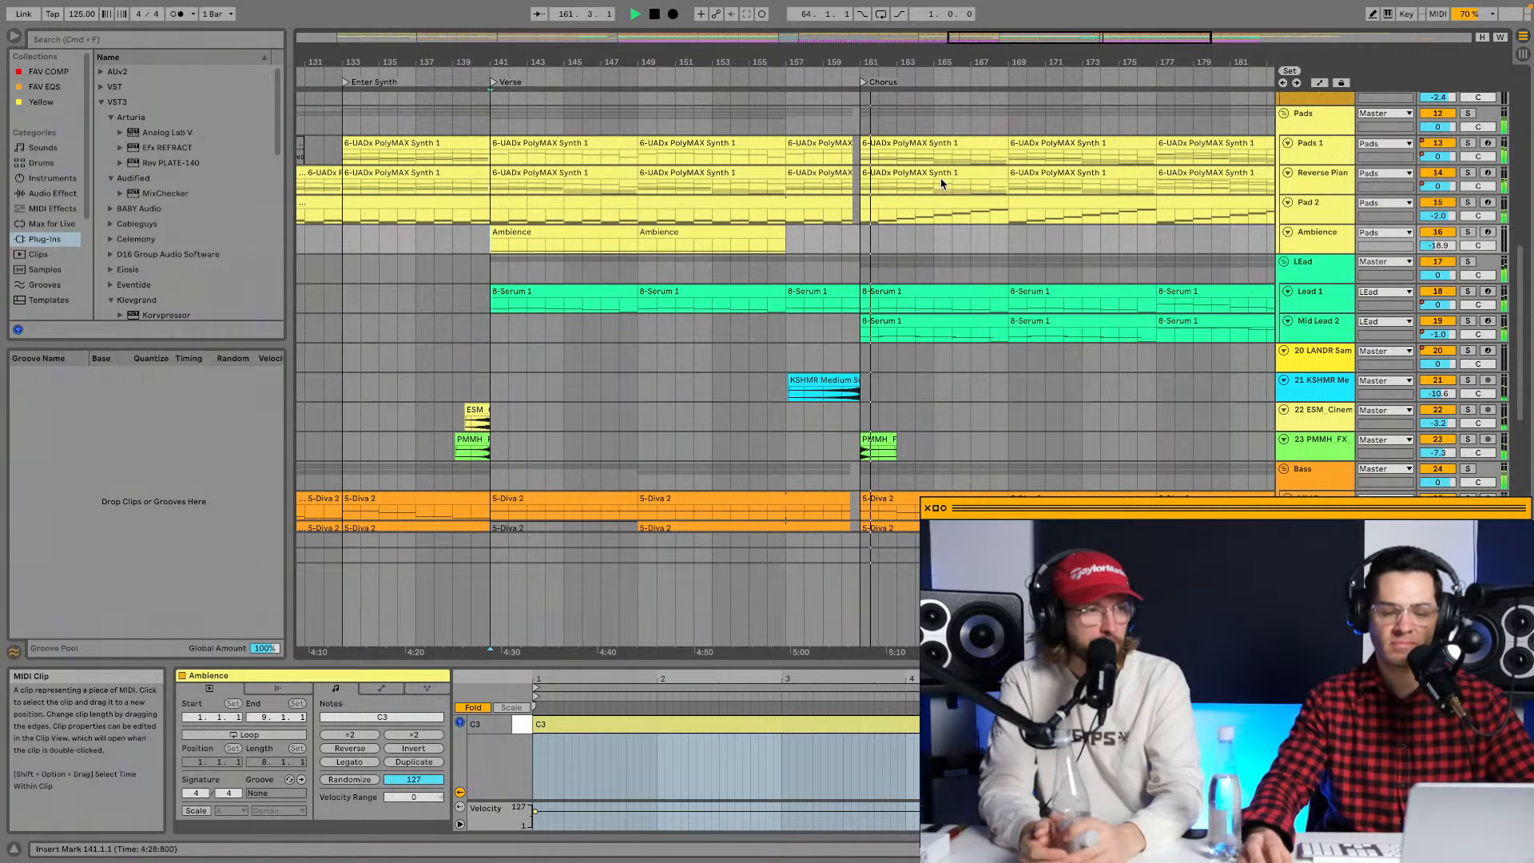
Follow the playback on the Piano and Arrangement tracks through the final Chorus into the Break Down, and stop at bar 197.
scroll(941, 178, "right", 2)
scroll(948, 180, "up", 8)
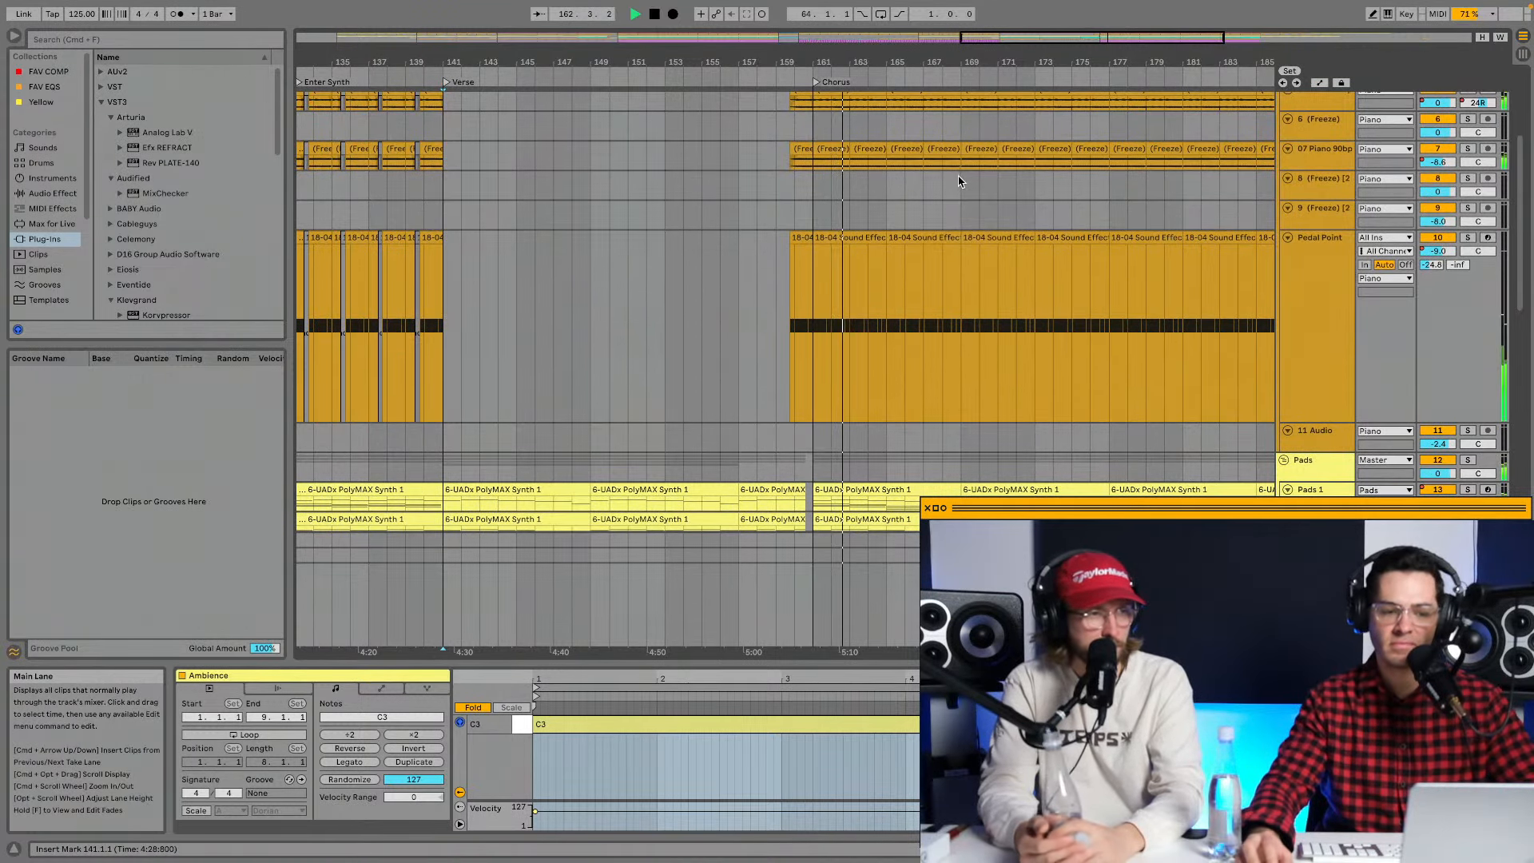
scroll(948, 183, "up", 6)
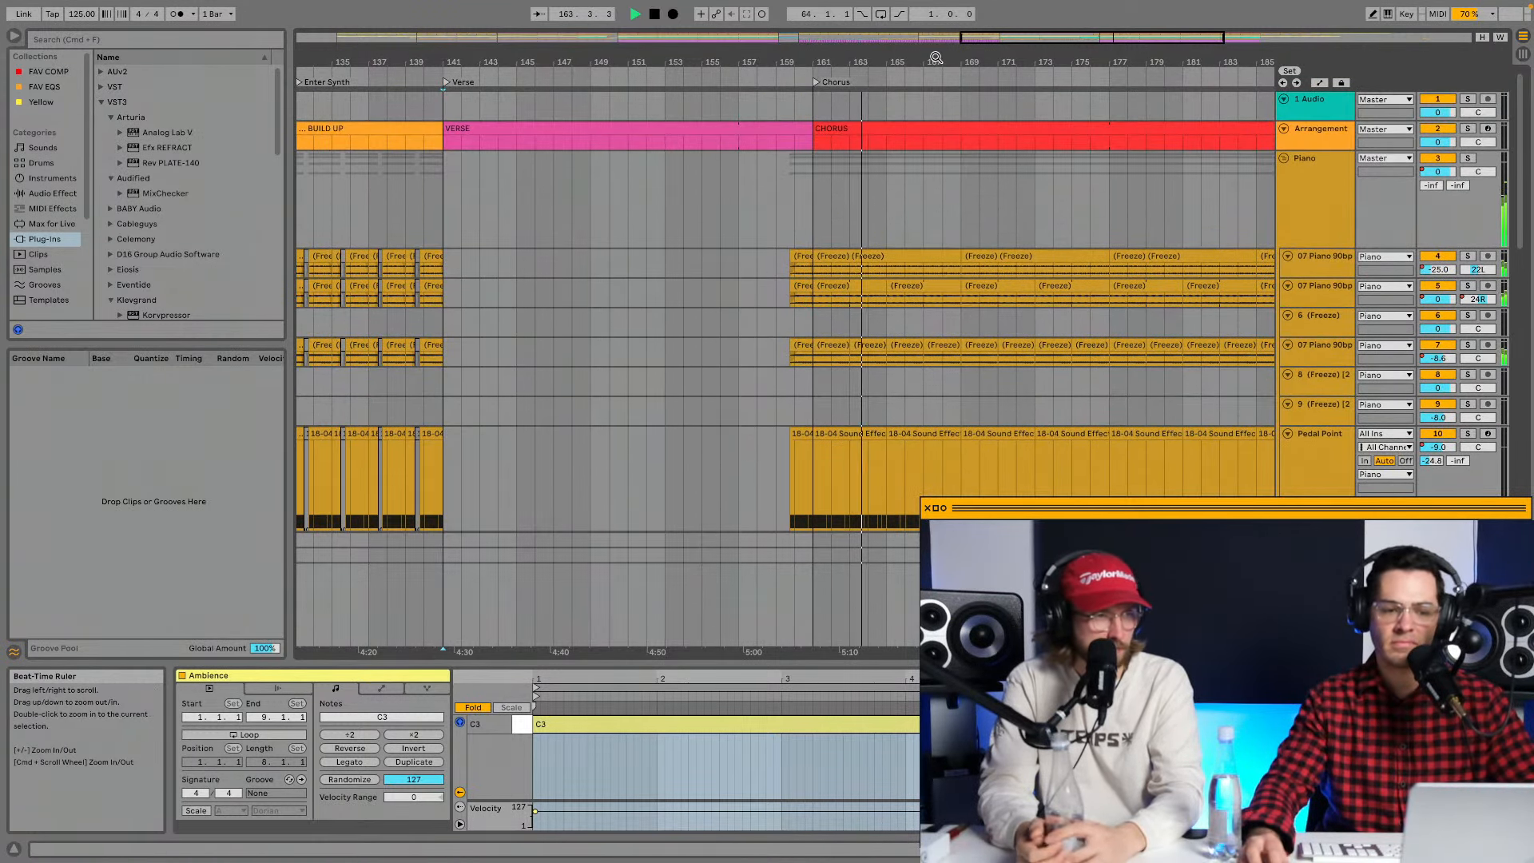
left_click_drag(934, 61, 933, 41)
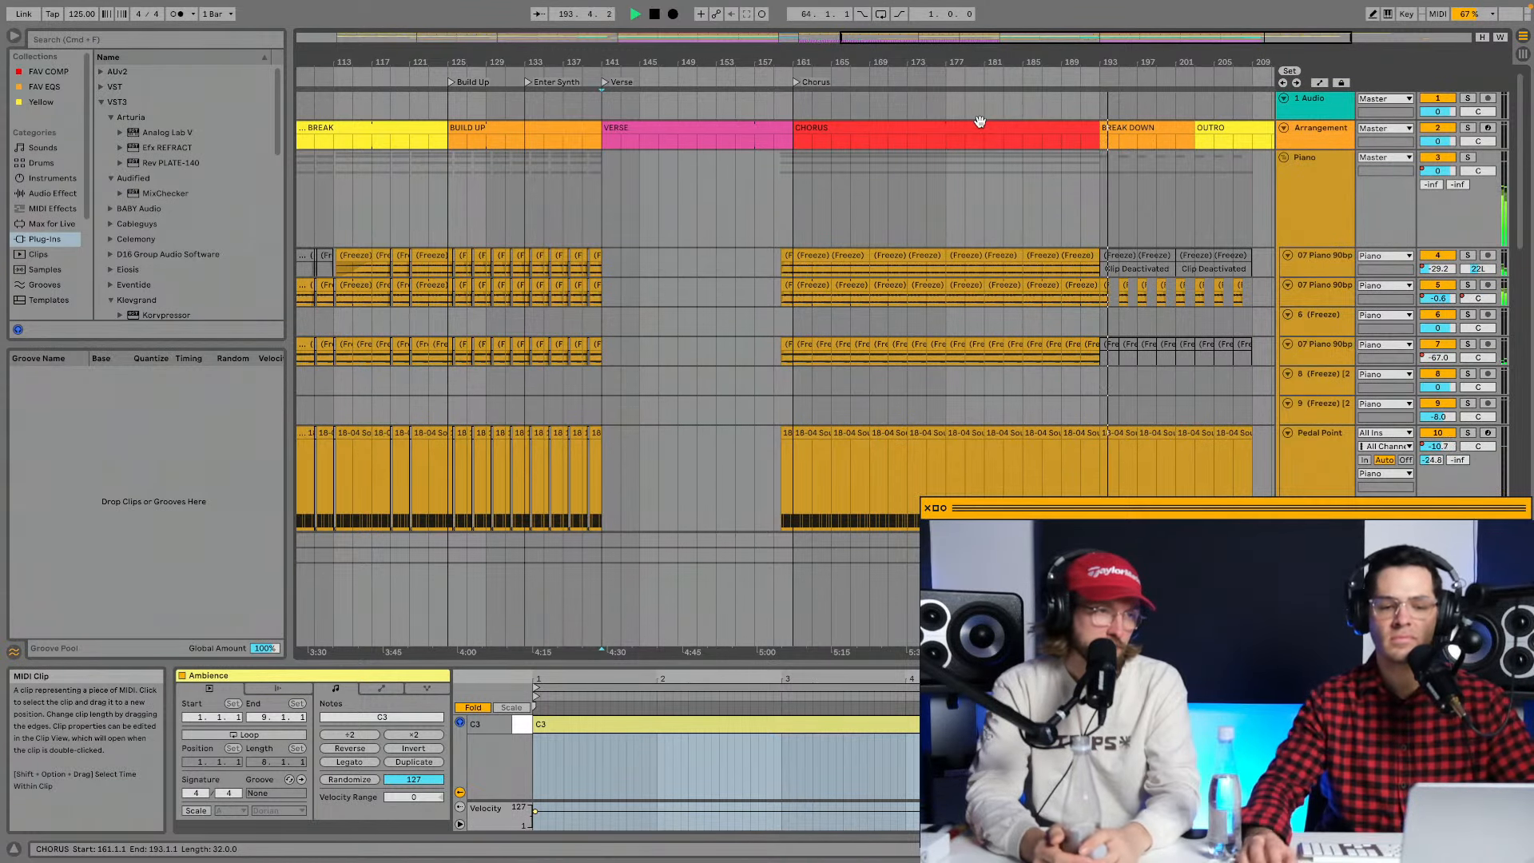
left_click_drag(1106, 70, 1104, 58)
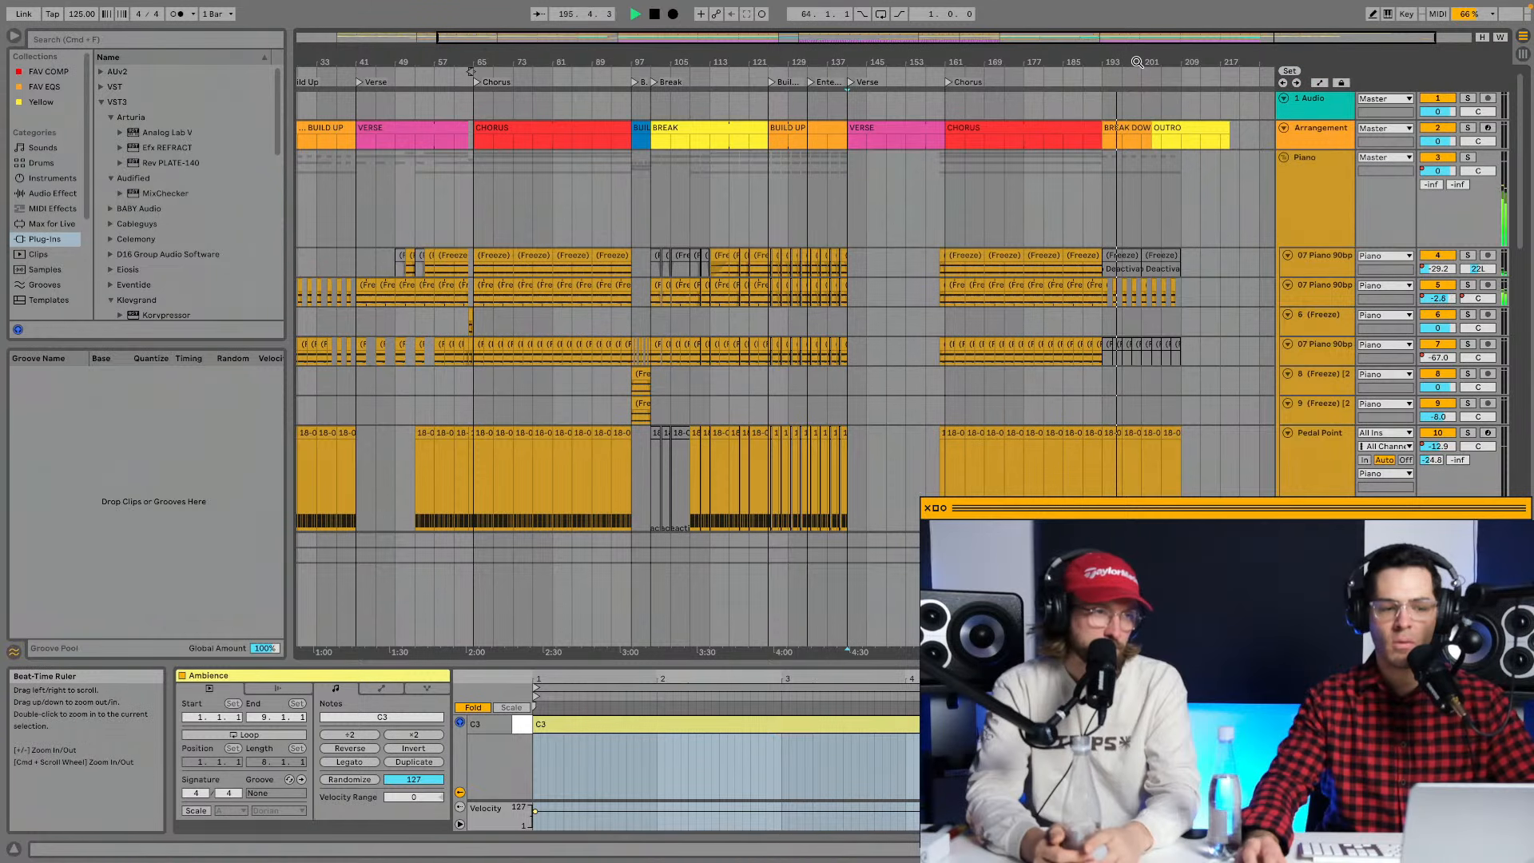
left_click_drag(1138, 64, 1137, 52)
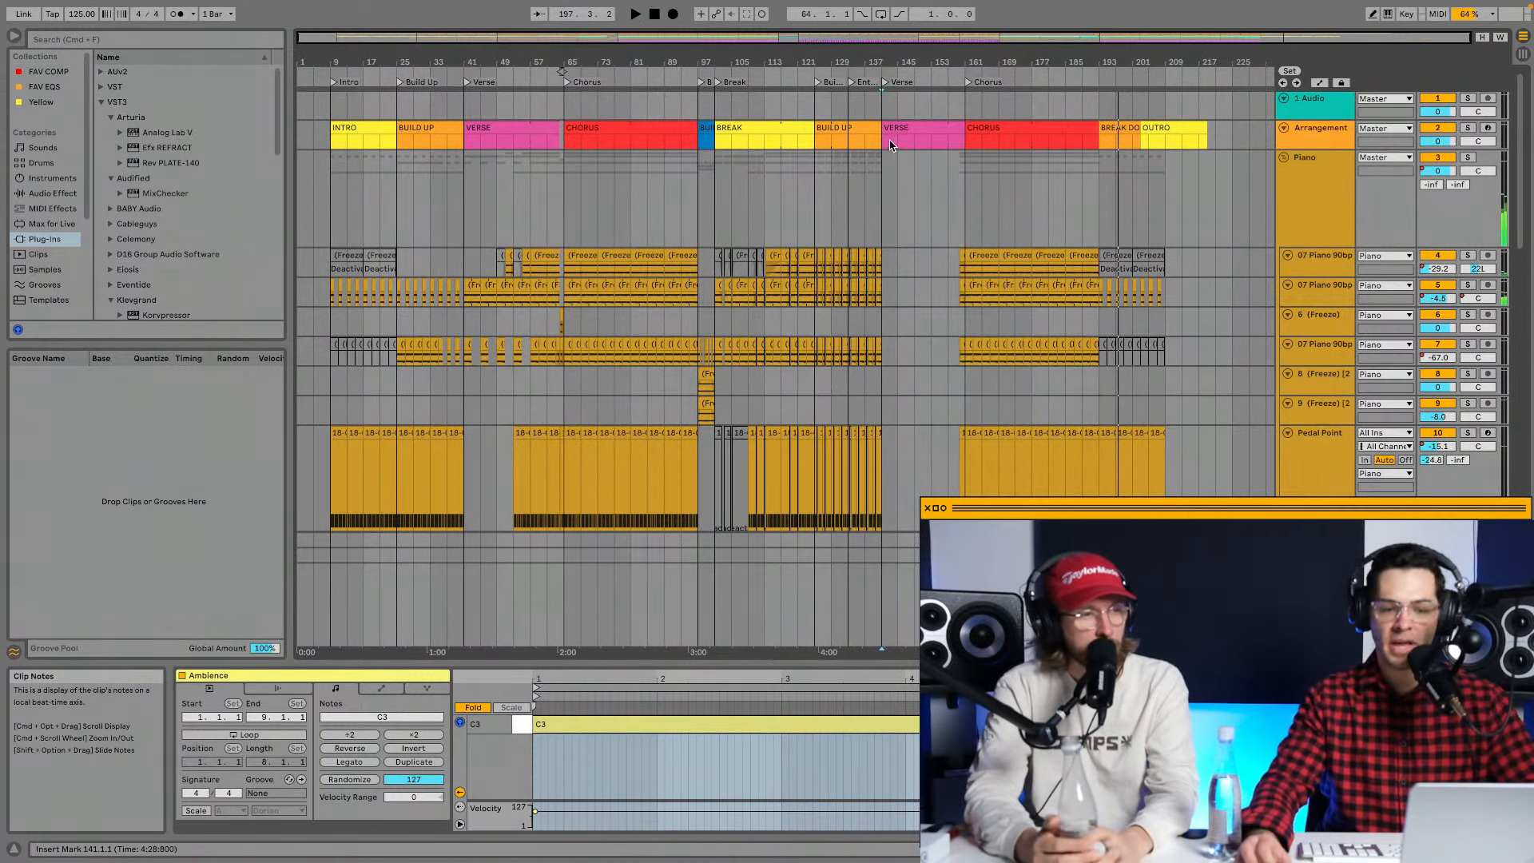
Place the insert marker at bar 9 on the Piano group track and examine its layers across the whole song.
scroll(890, 145, "down", 4)
scroll(891, 145, "up", 1)
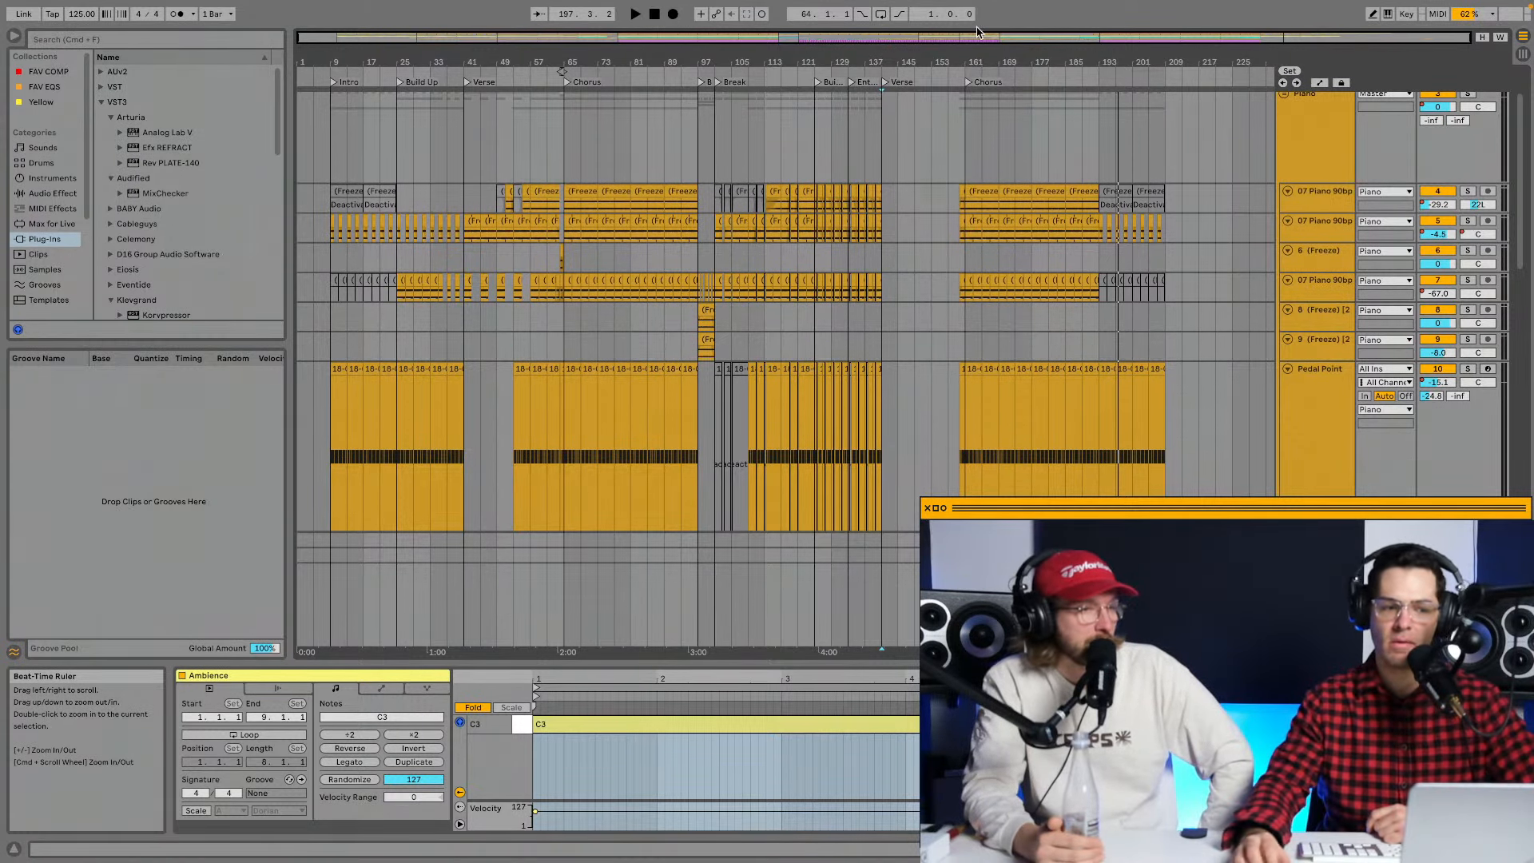
left_click(332, 118)
mouse_move(332, 55)
left_mouse_down()
mouse_move(331, 88)
mouse_move(346, 64)
mouse_move(398, 67)
mouse_move(398, 37)
left_mouse_up()
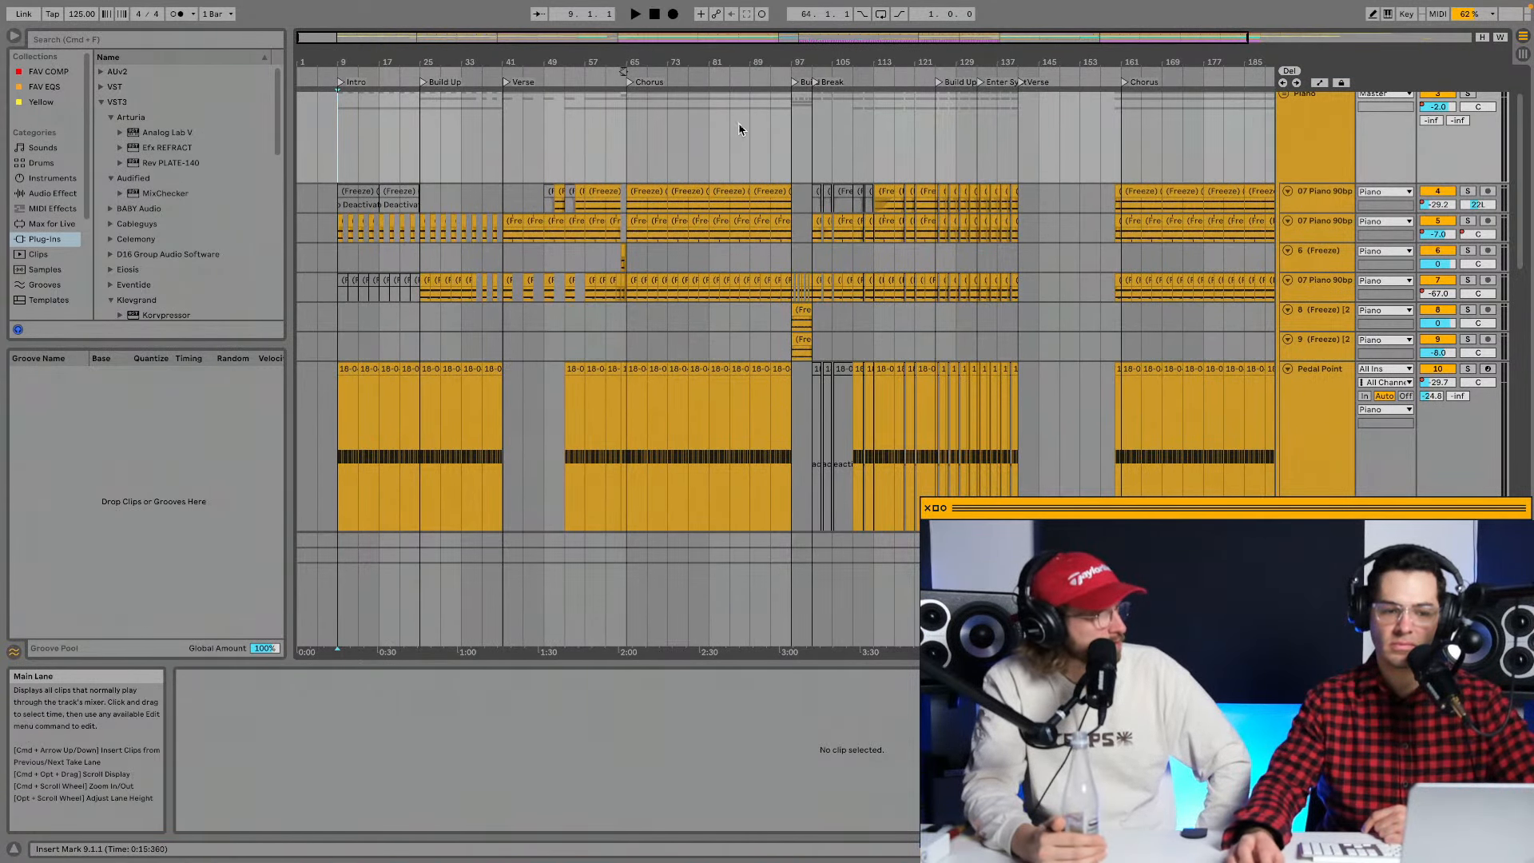
left_click_drag(811, 60, 811, 53)
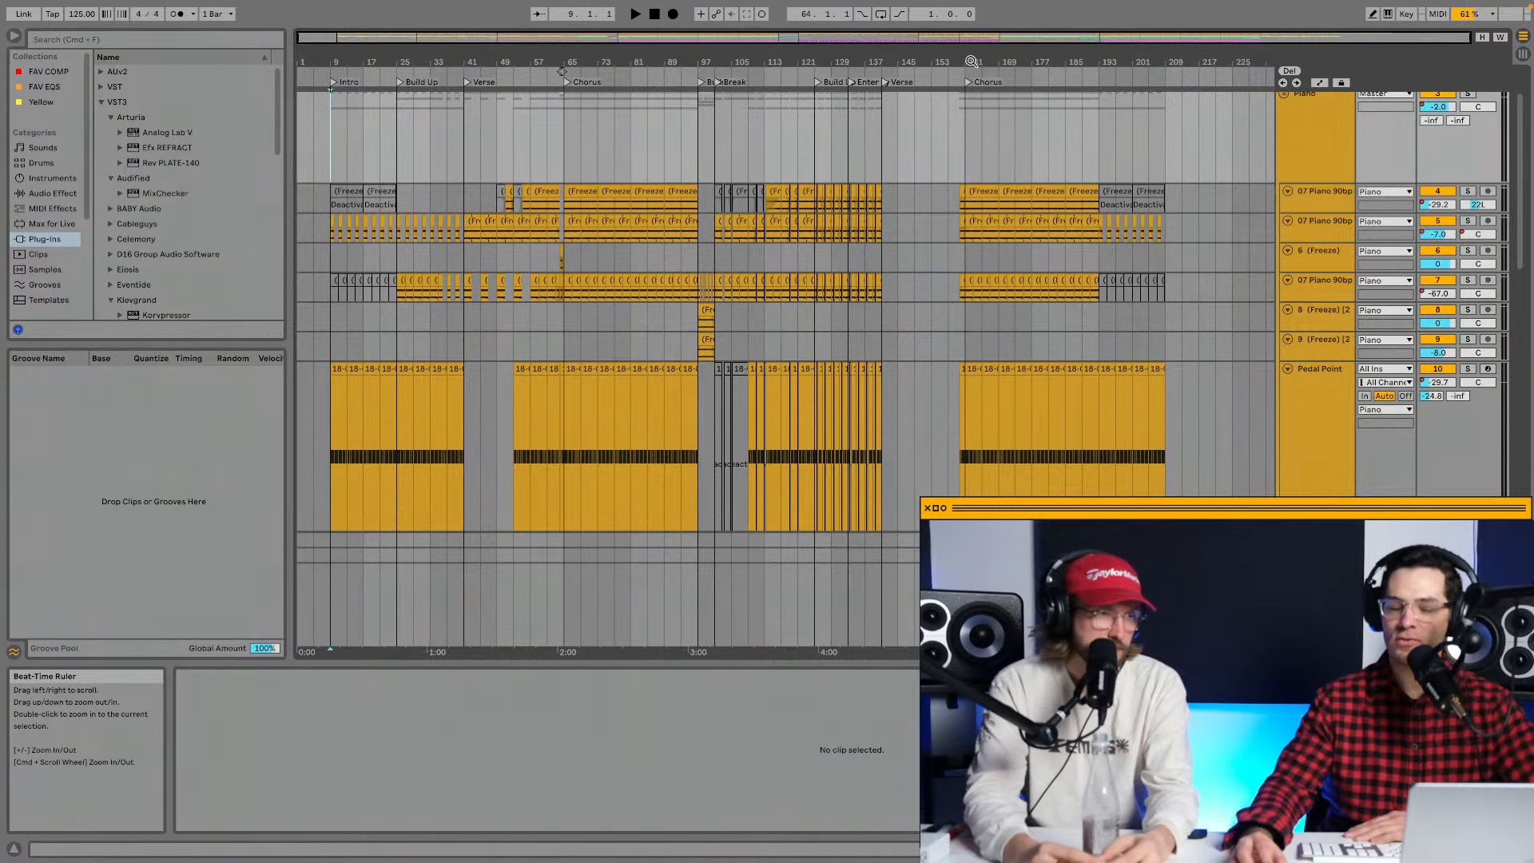
Examine how the tracks from the Piano group down to the Drums group are laid out across the whole song.
mouse_move(971, 61)
left_mouse_down()
mouse_move(896, 62)
mouse_move(967, 63)
left_mouse_up()
scroll(971, 144, "down", 3)
scroll(970, 144, "down", 18)
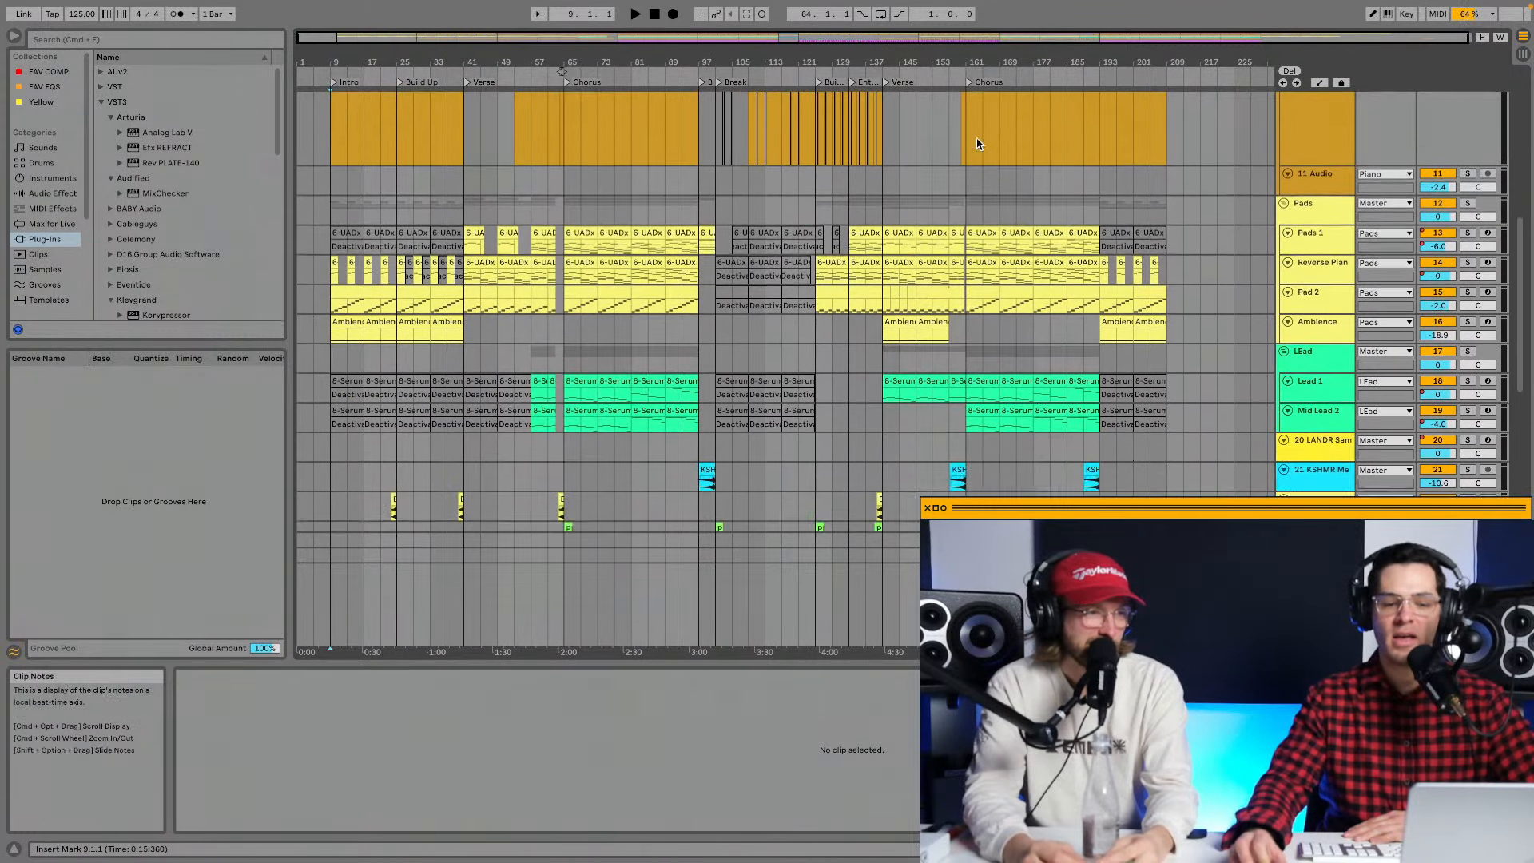
scroll(971, 144, "down", 3)
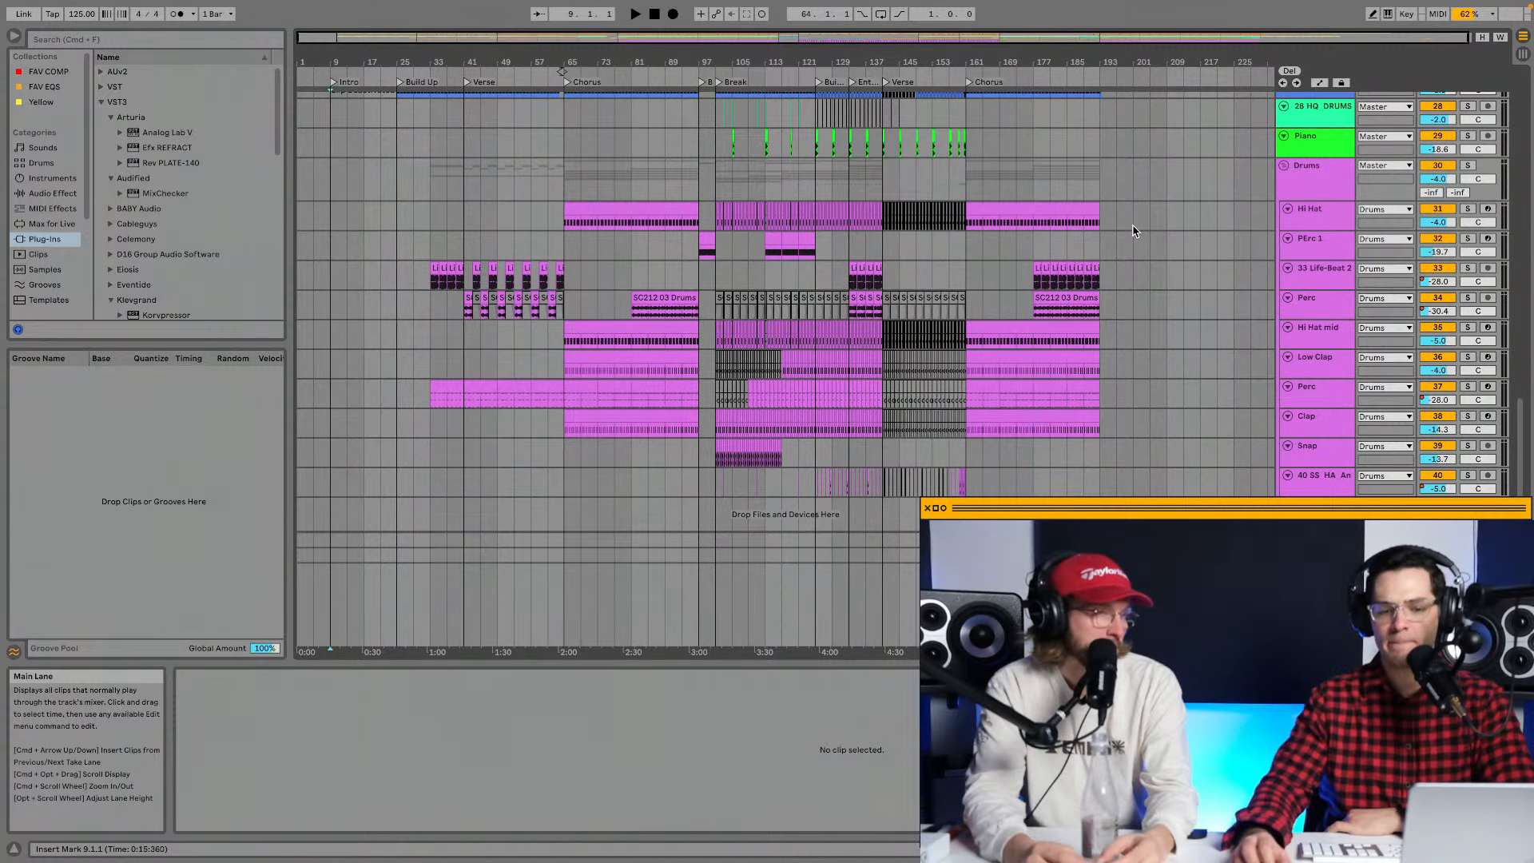
scroll(1119, 210, "up", 3)
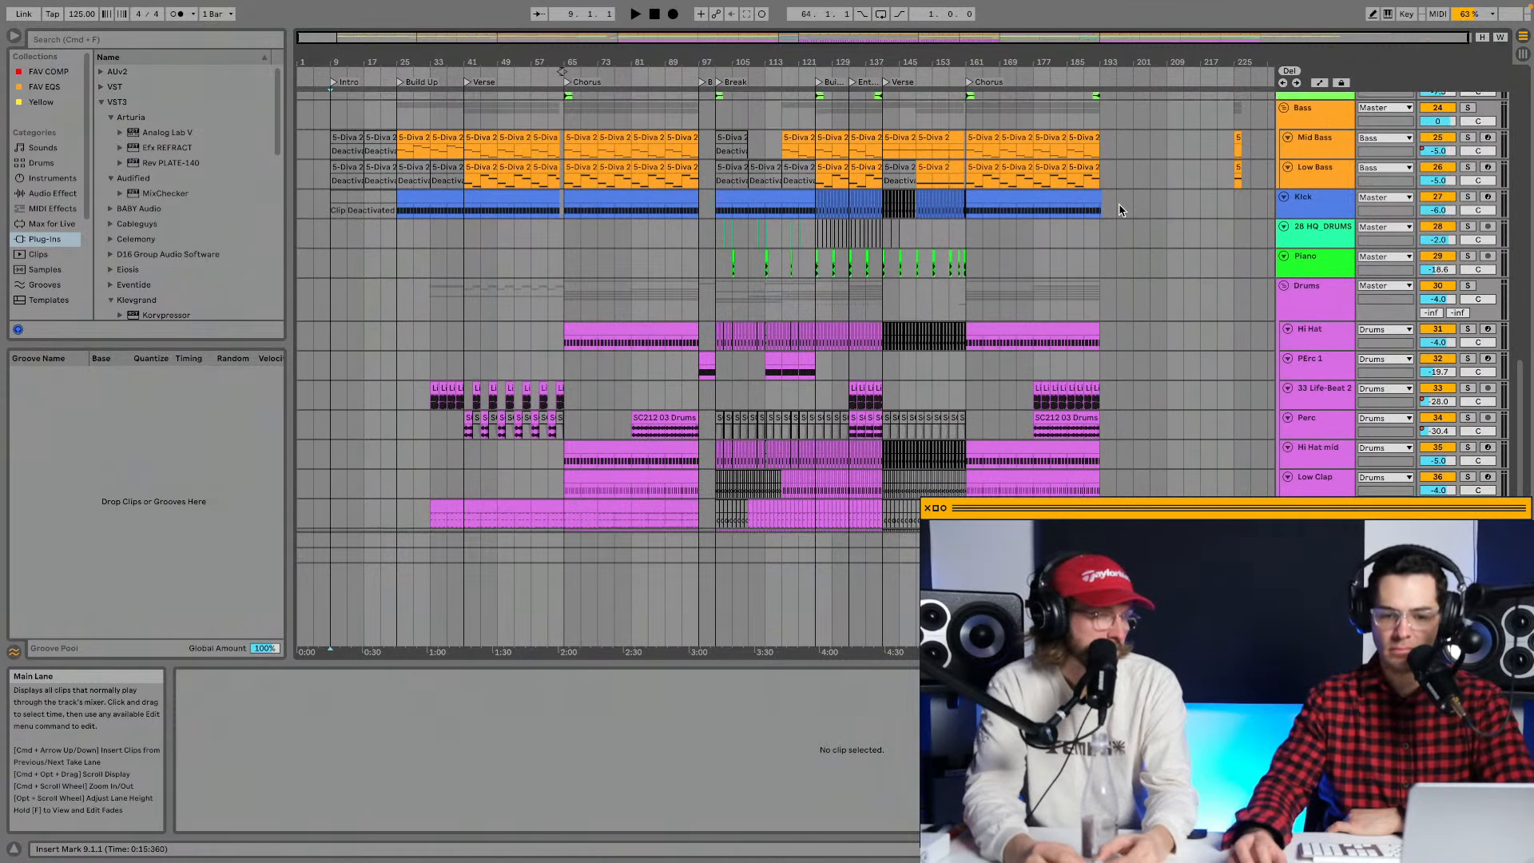
scroll(1118, 210, "up", 15)
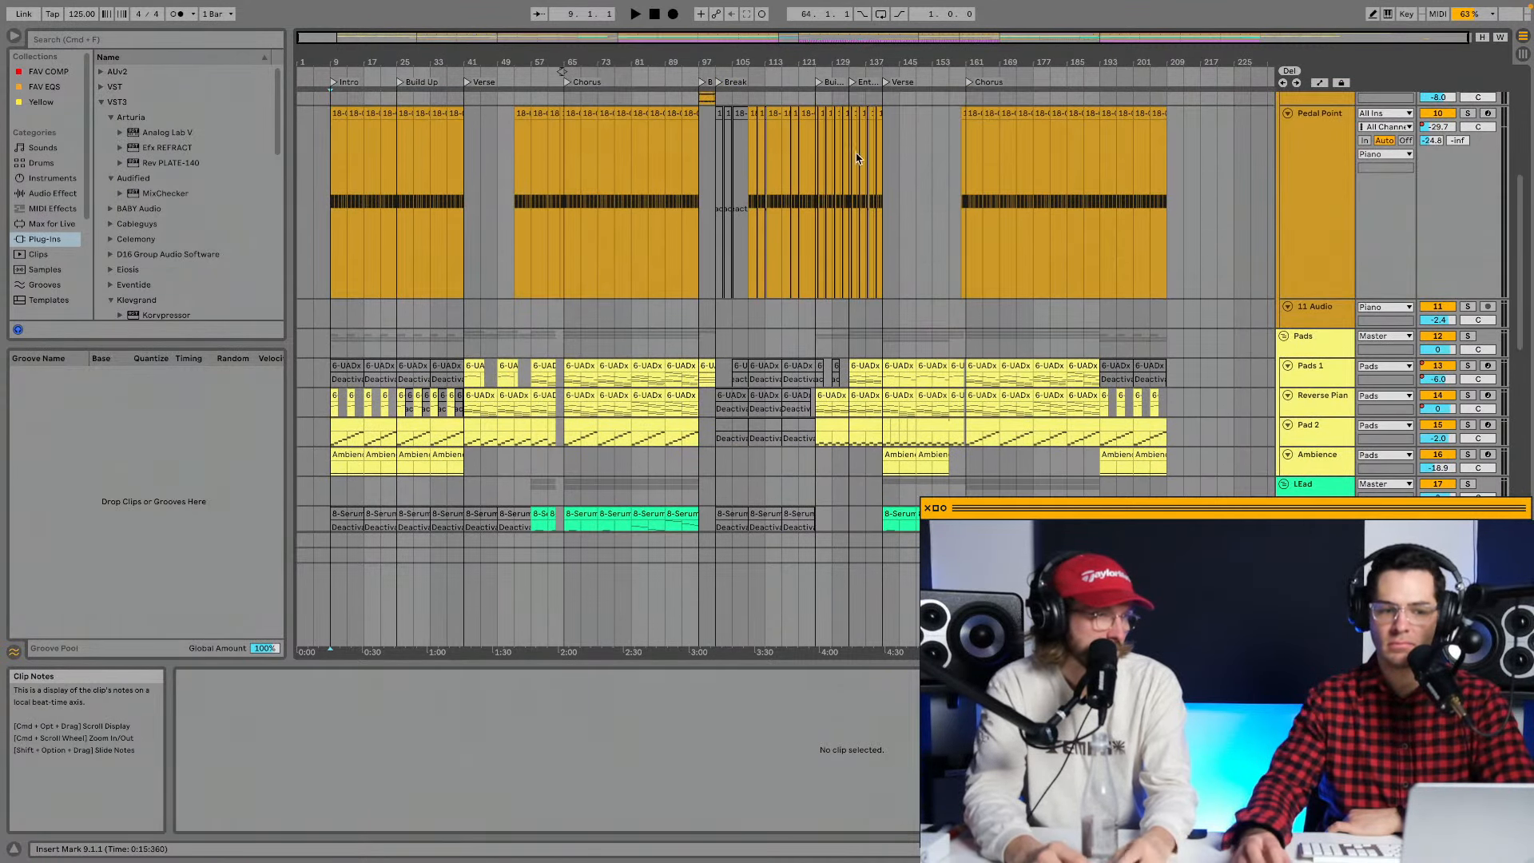
Examine the Build Up at bar 97 and the Break at bar 101 across all tracks, comparing active and deactivated clips.
left_click_drag(705, 62, 653, 120)
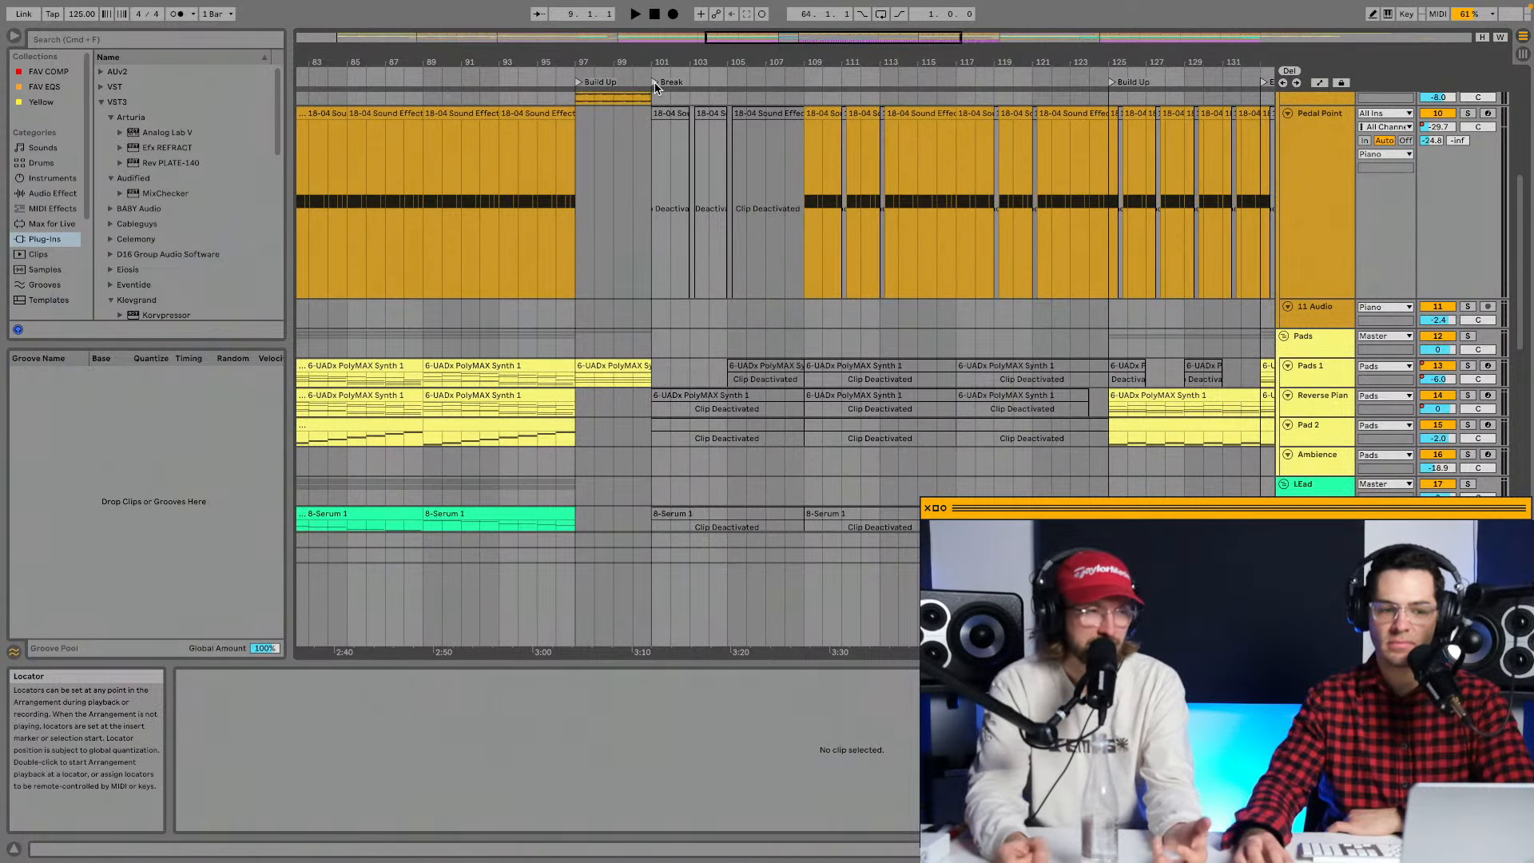
left_click_drag(662, 61, 821, 32)
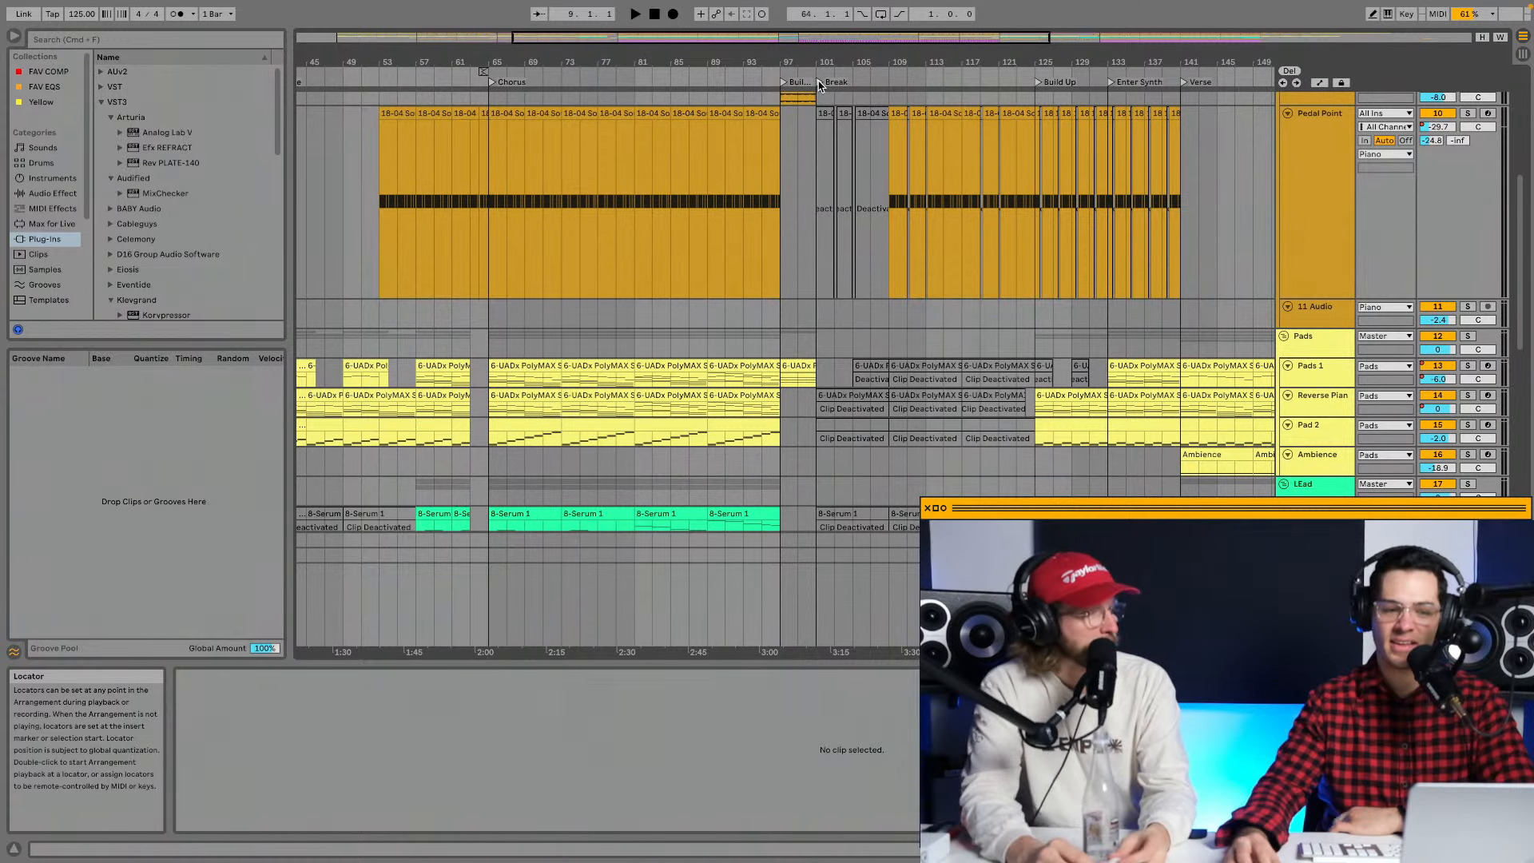
scroll(791, 100, "up", 3)
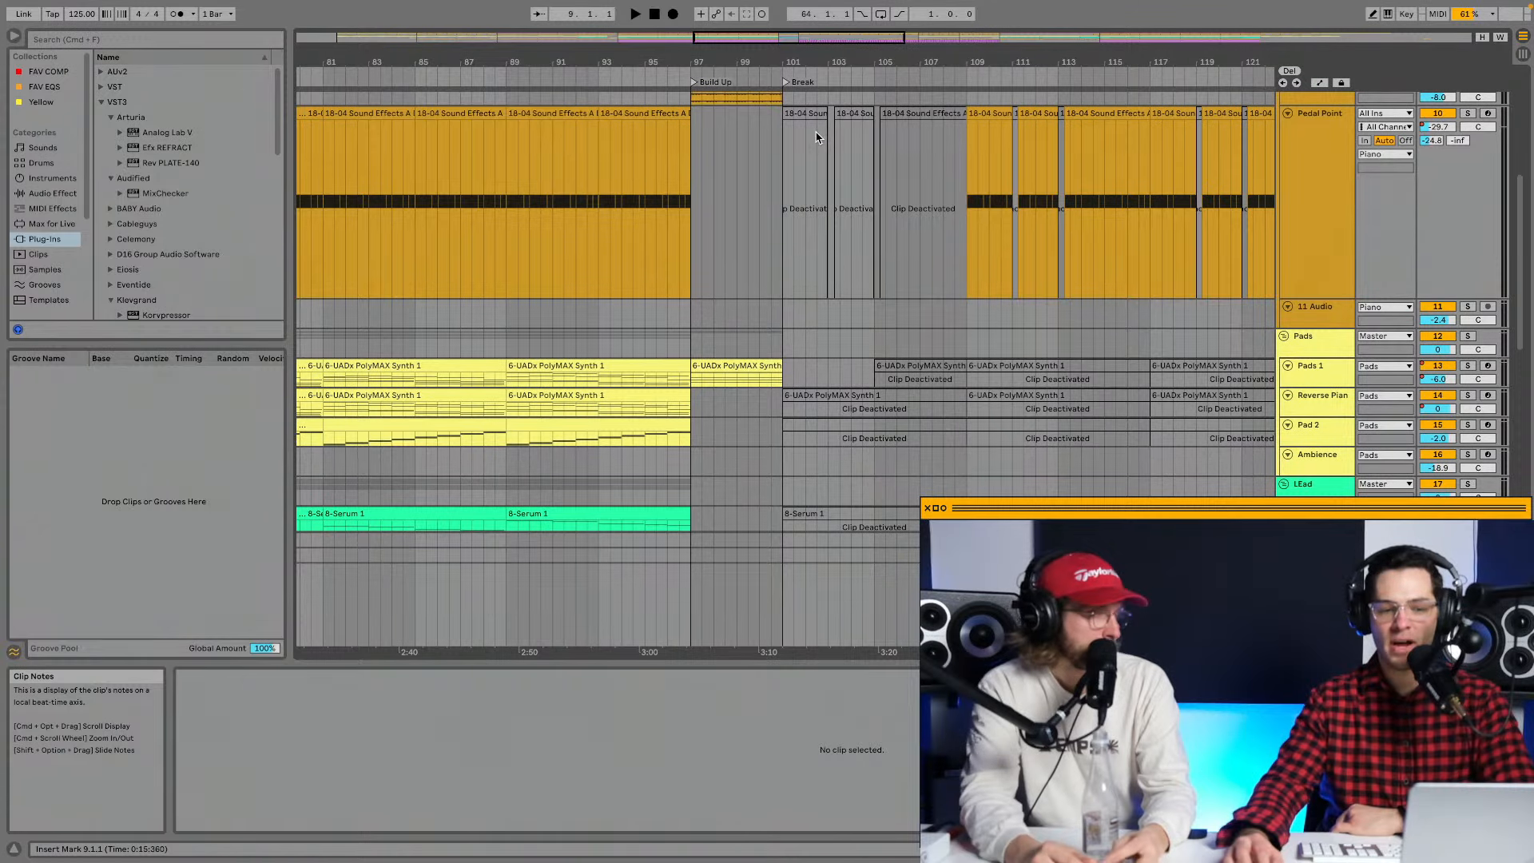
scroll(831, 144, "up", 4)
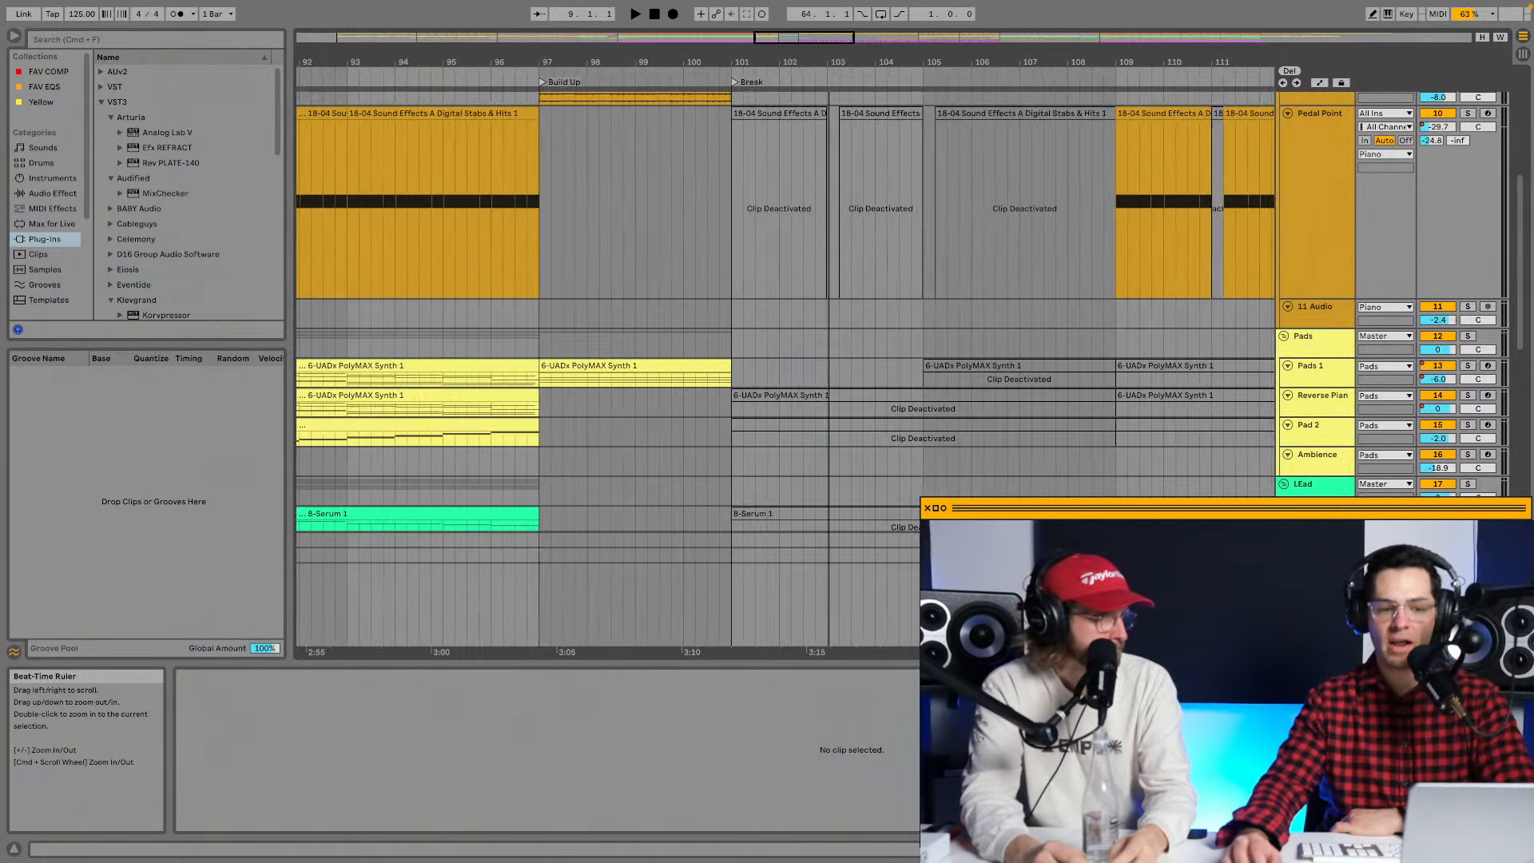
scroll(851, 152, "down", 10)
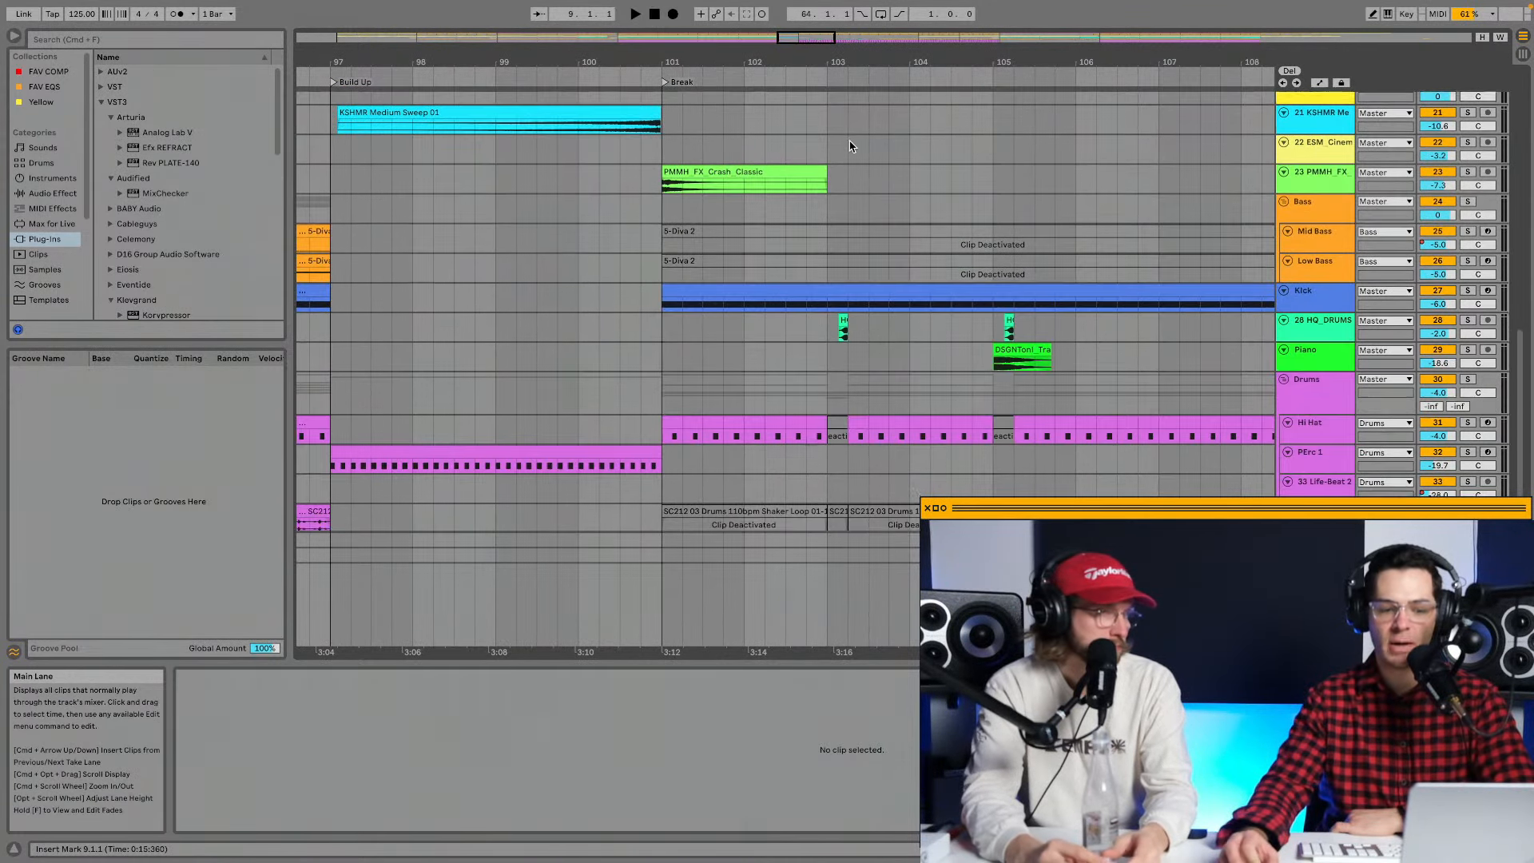
scroll(931, 232, "up", 10)
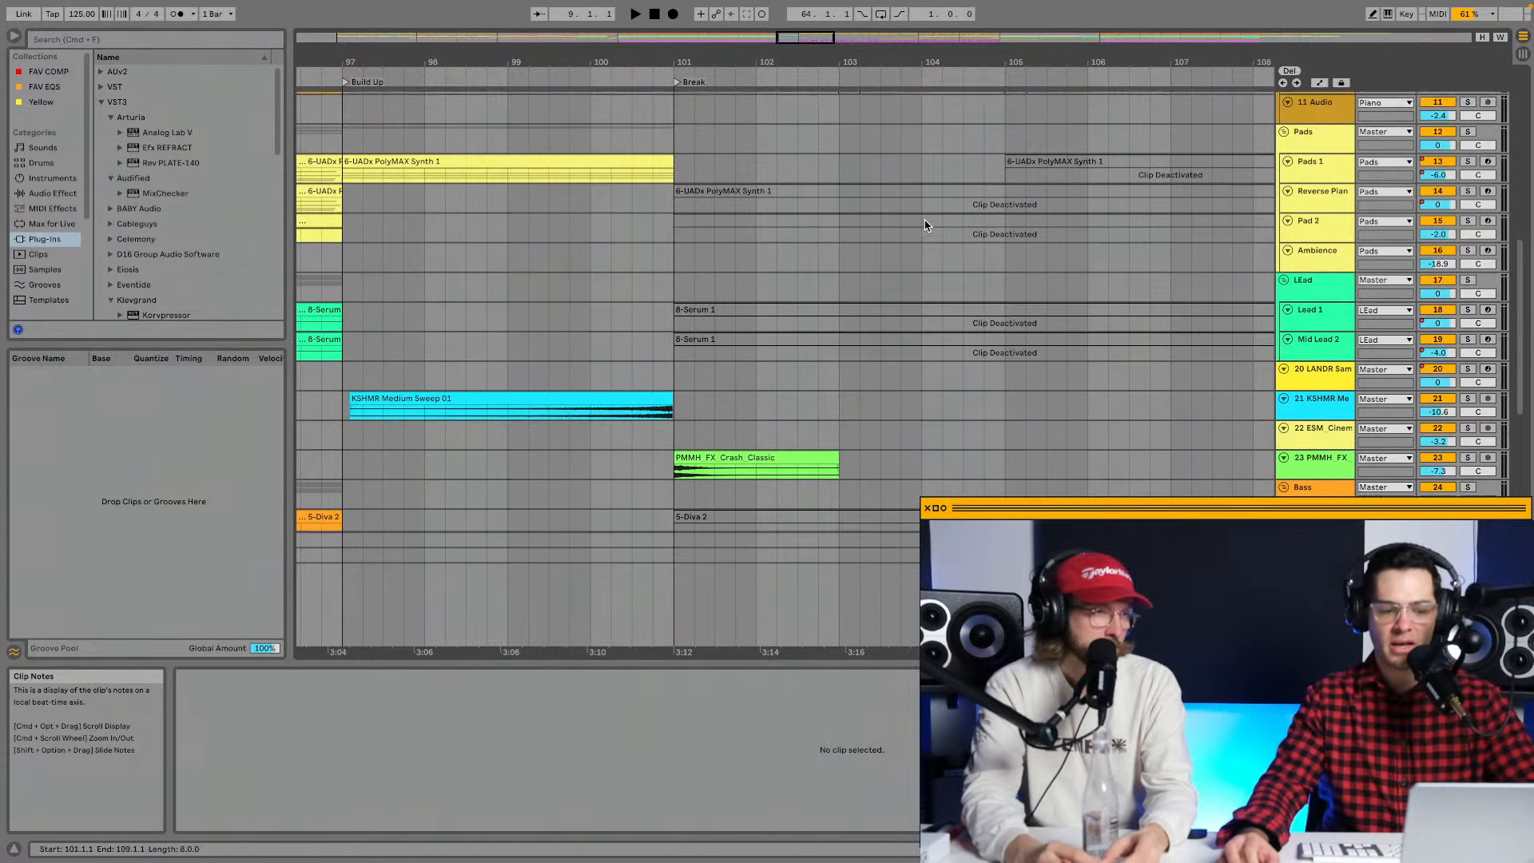
scroll(925, 223, "up", 8)
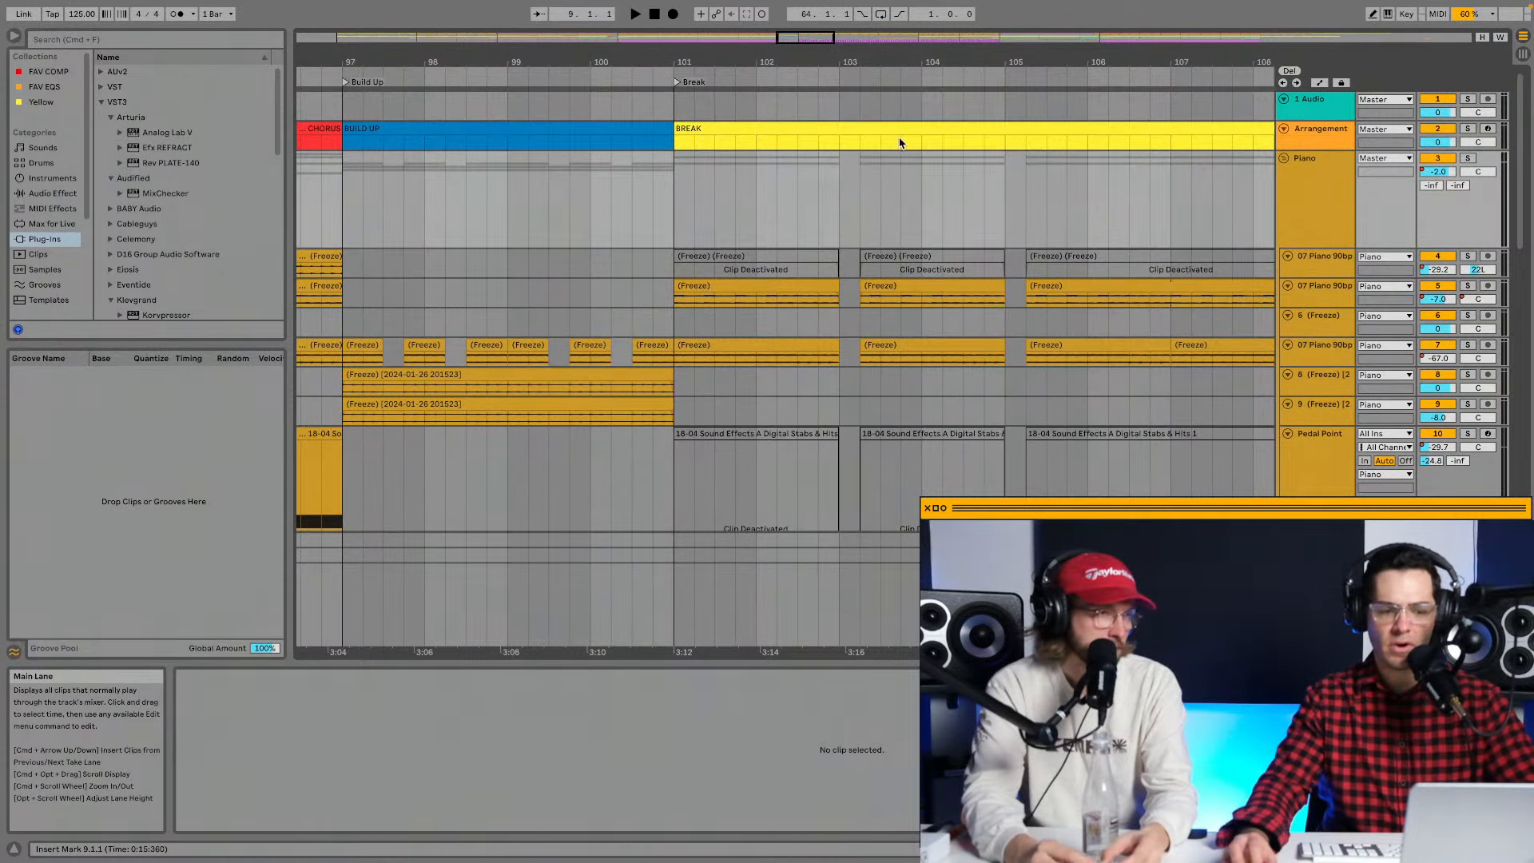
left_click_drag(825, 67, 824, 28)
scroll(833, 189, "down", 6)
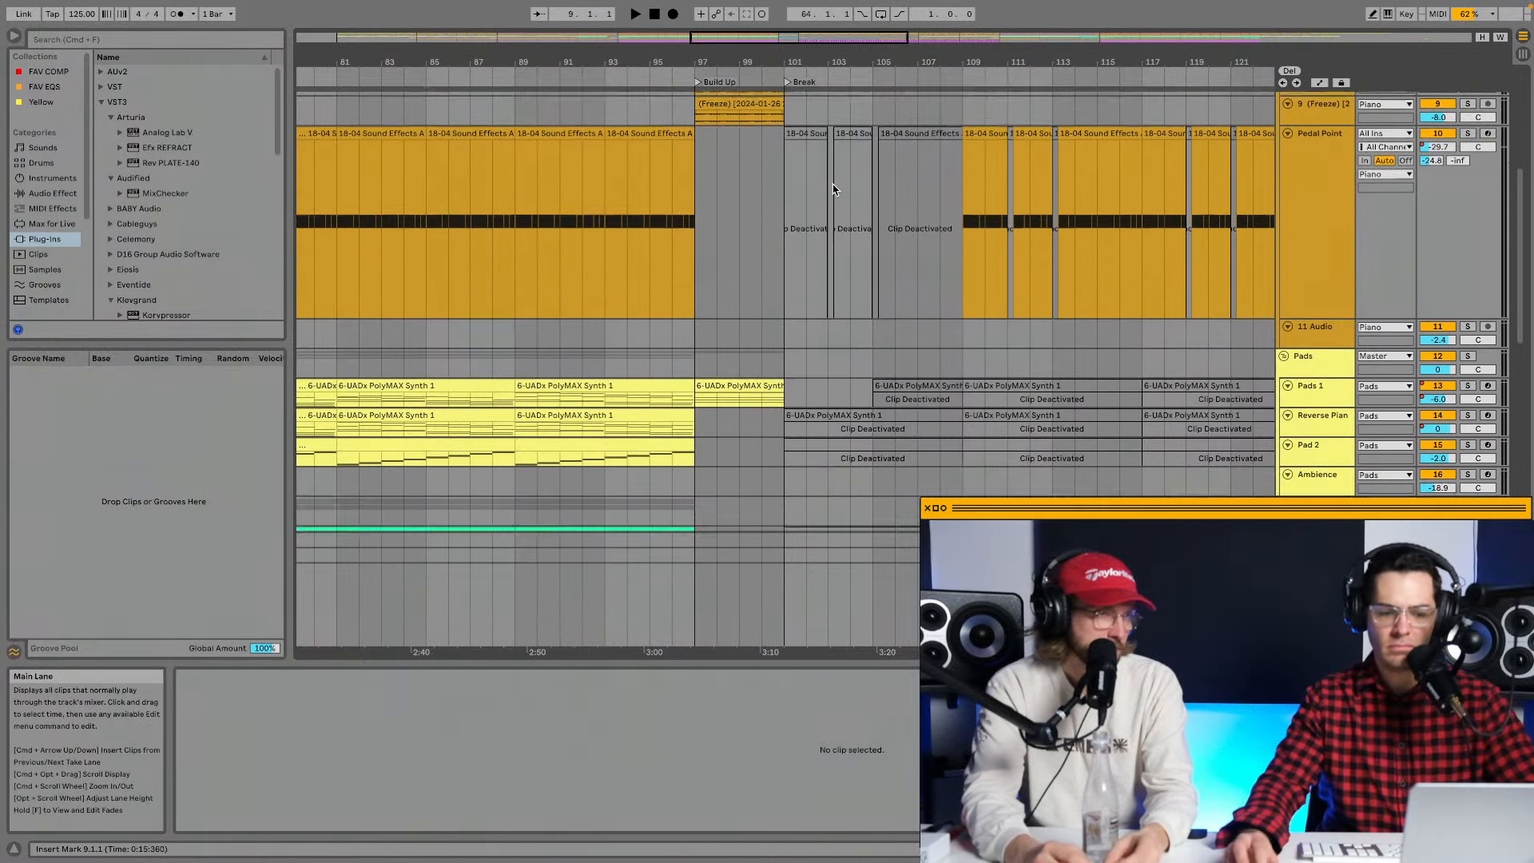
scroll(833, 190, "down", 15)
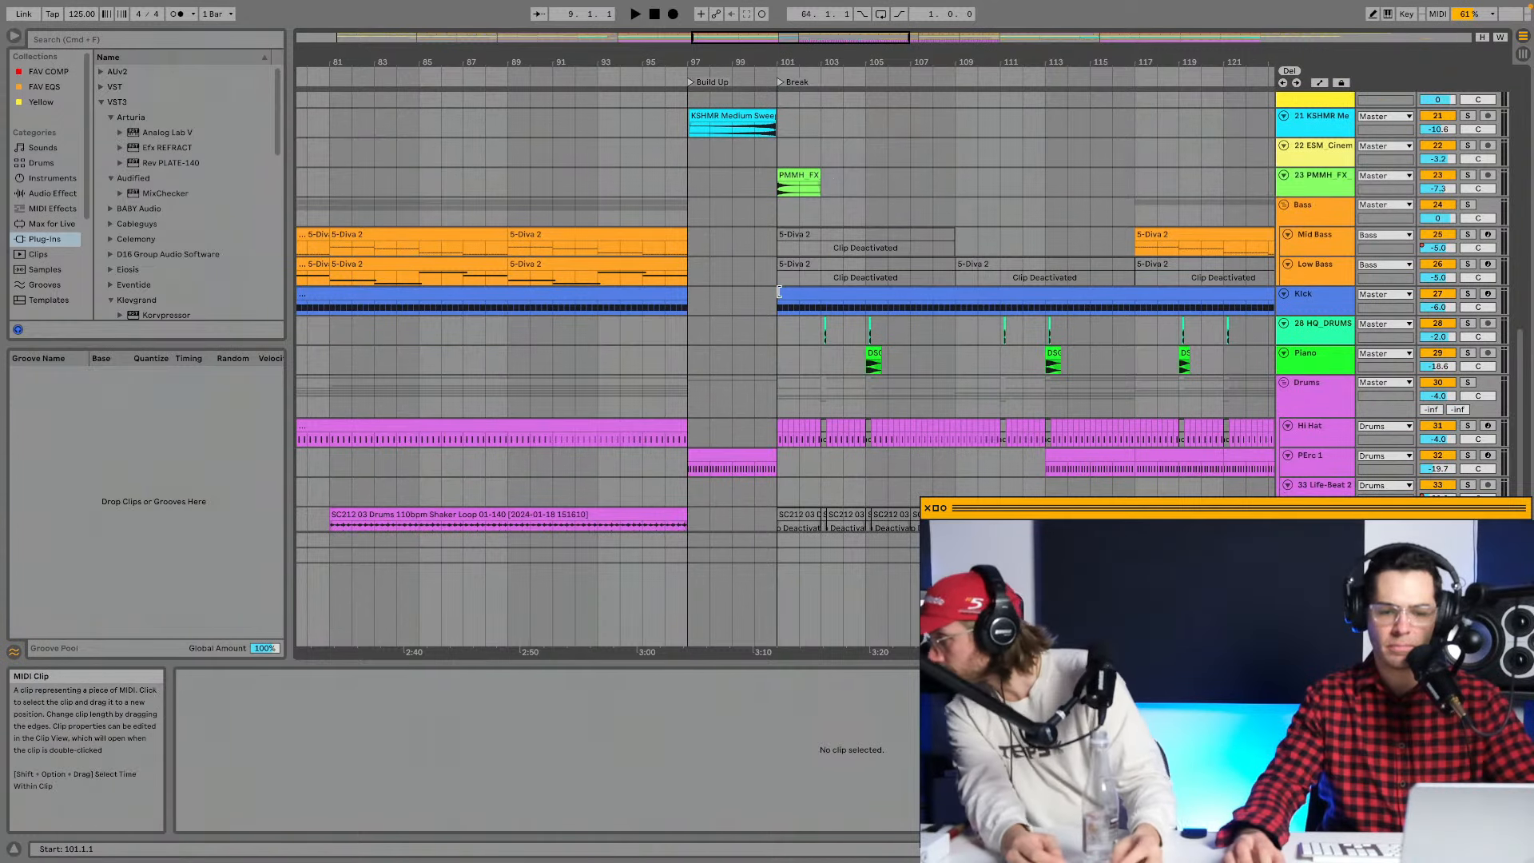
Audition the Break from the Kick clip at bar 101 and solo the 28 HQ_DRUMS track.
left_click(778, 293)
key("space")
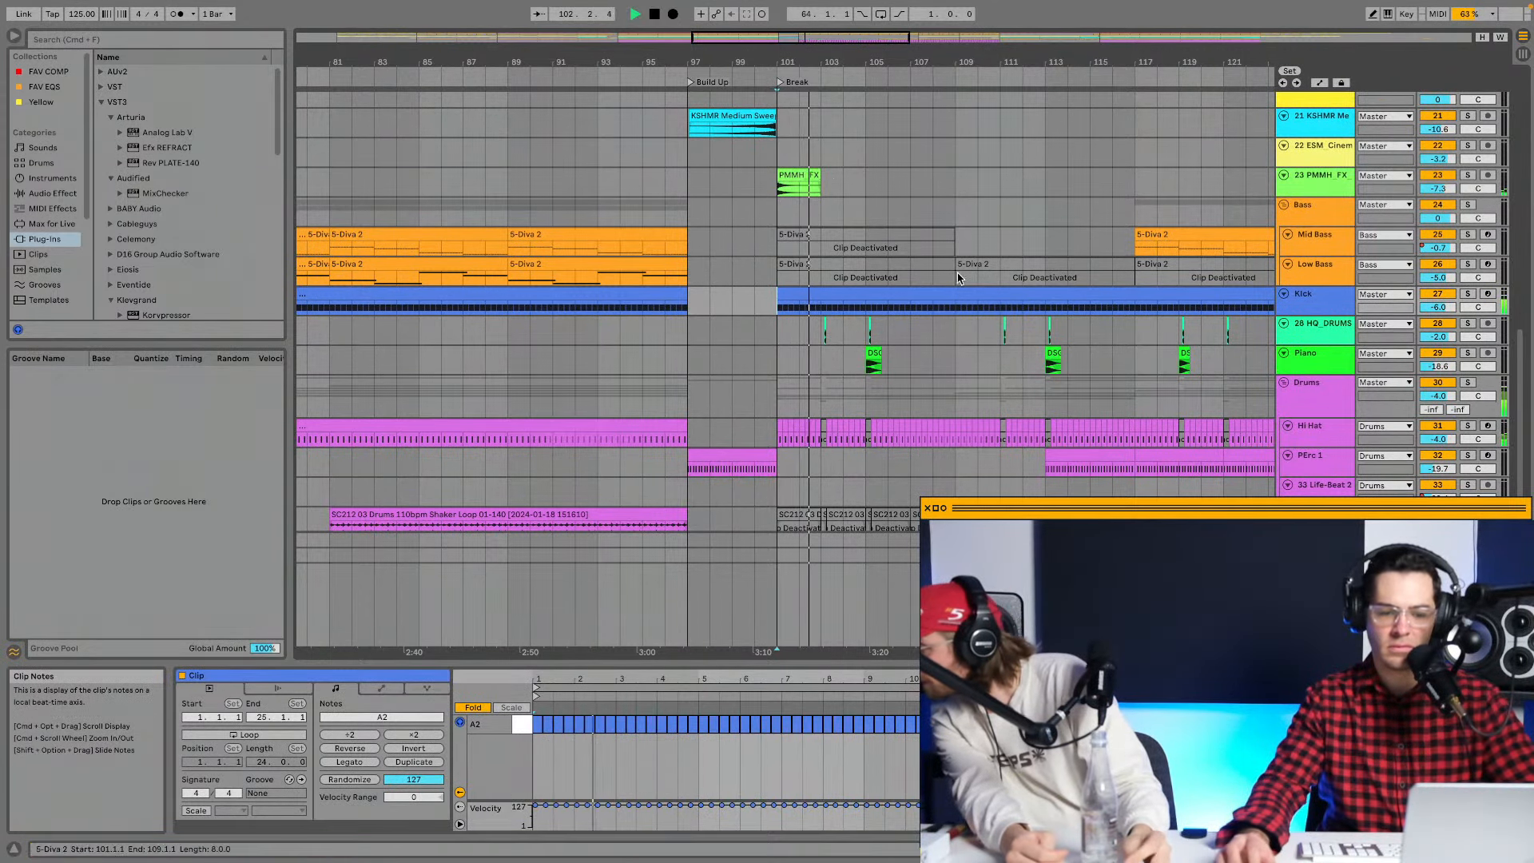
left_click(1466, 324)
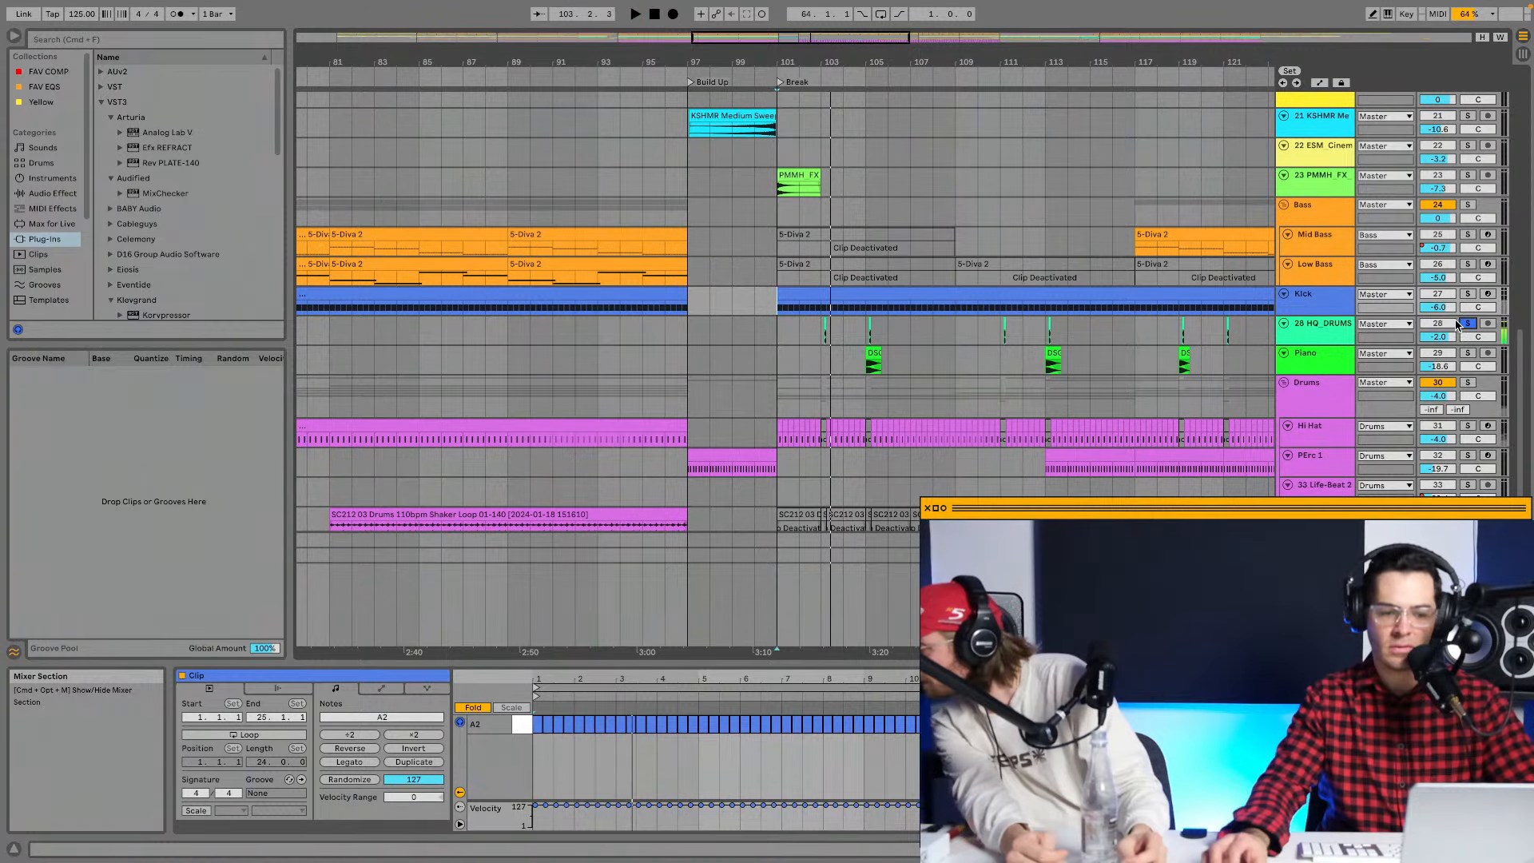
Audition the vocal effect clip at bar 103 on track 40 in solo, and release the solo.
scroll(968, 345, "down", 5)
scroll(967, 345, "up", 4)
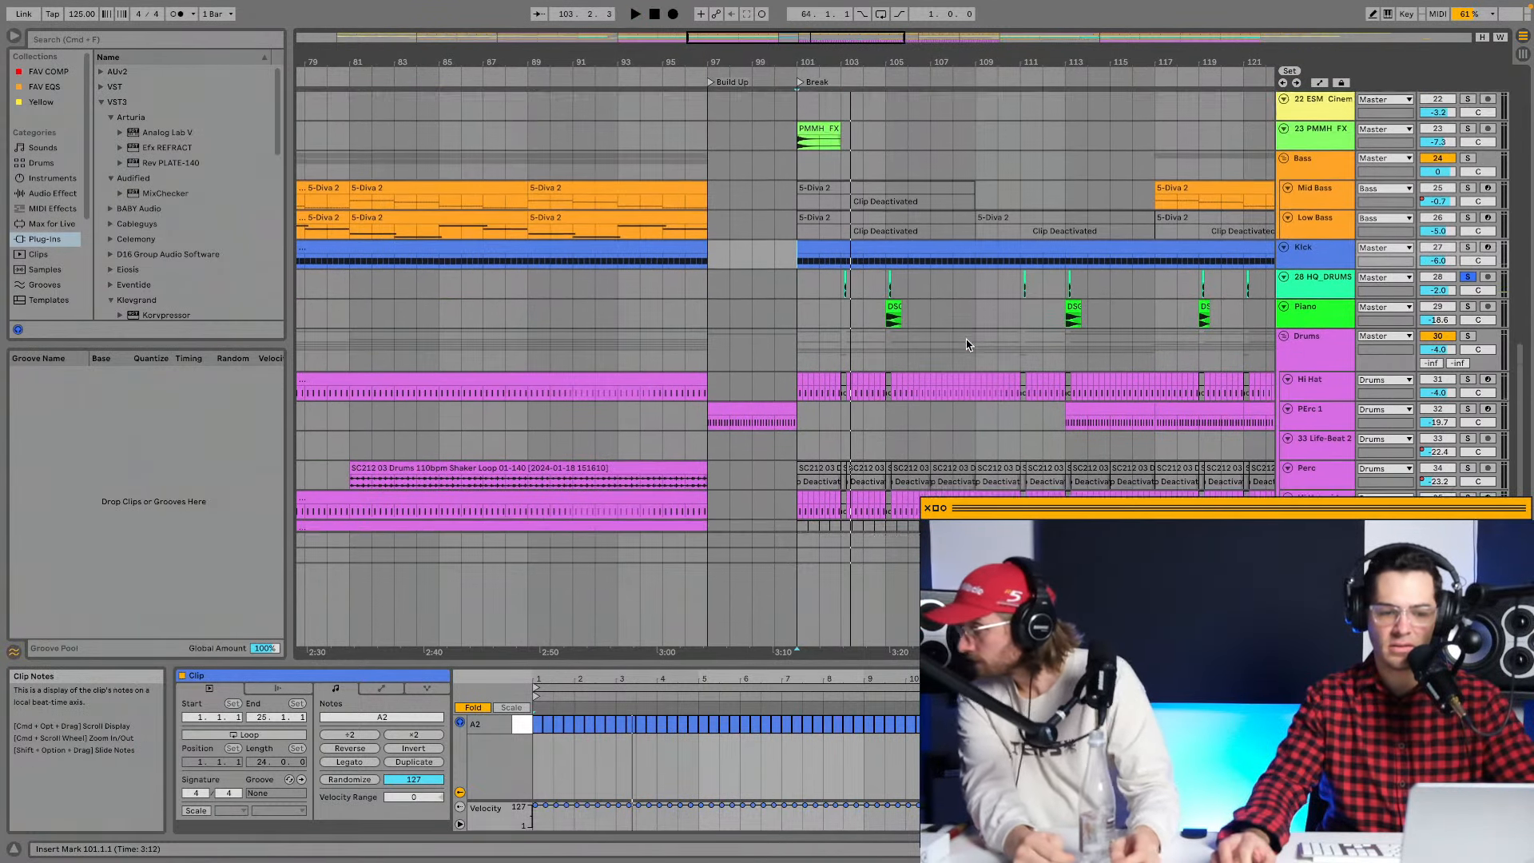
scroll(968, 345, "down", 5)
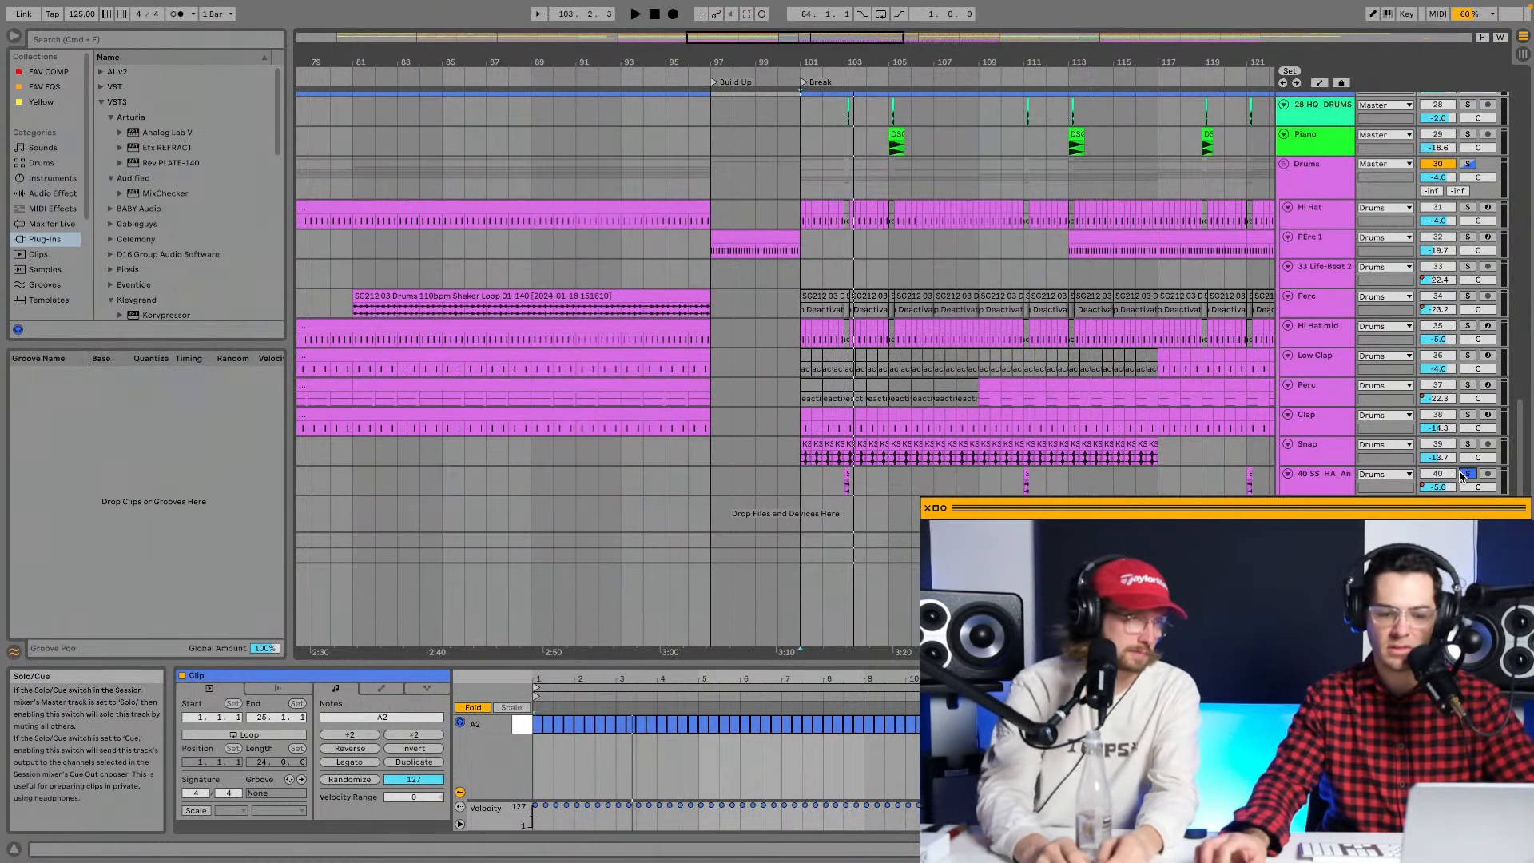
left_click(844, 484)
key("space")
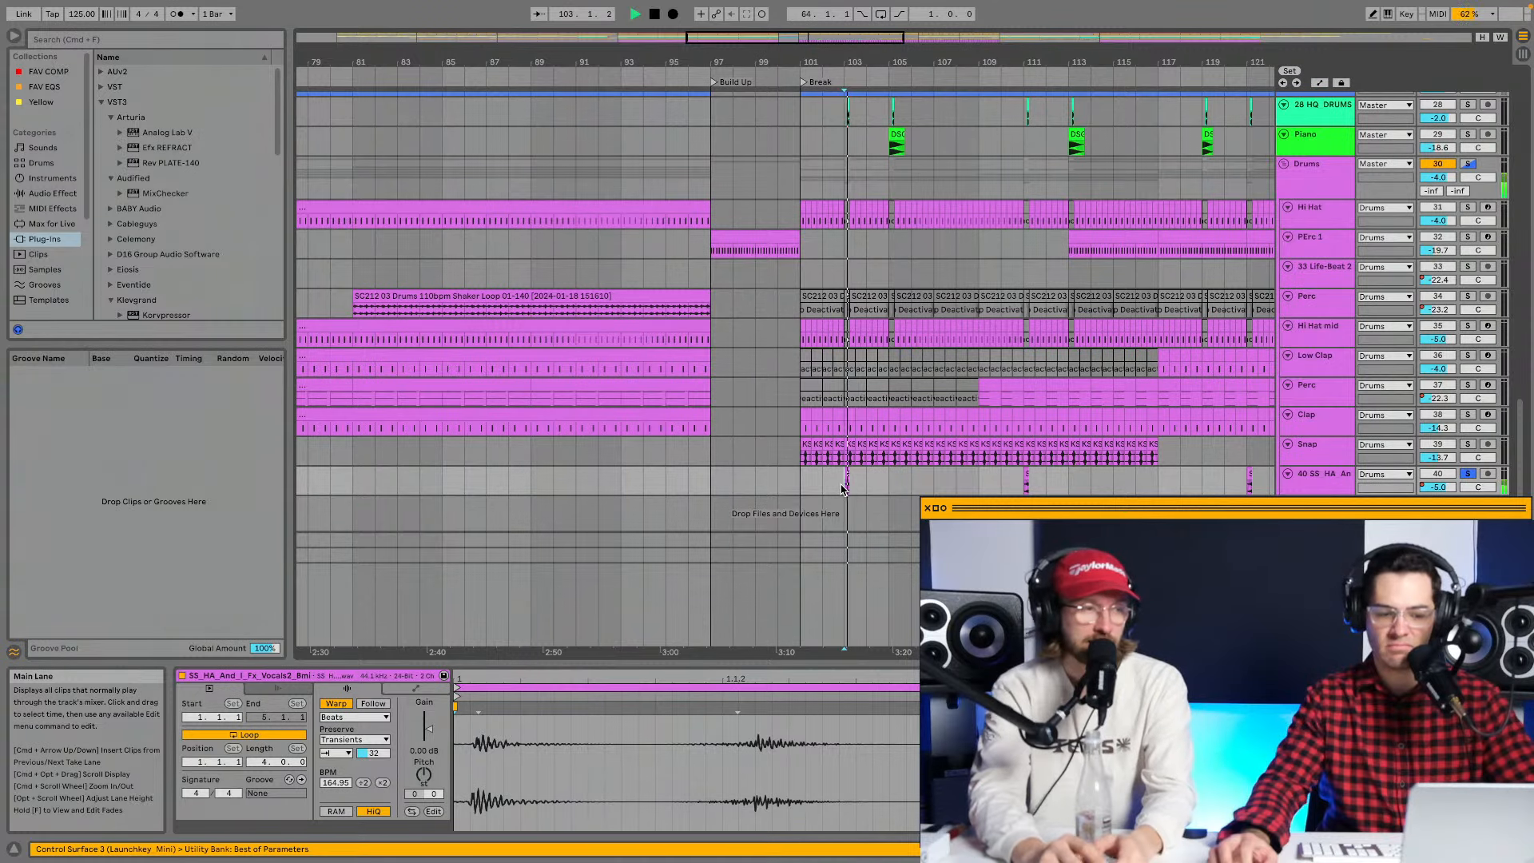
key("space")
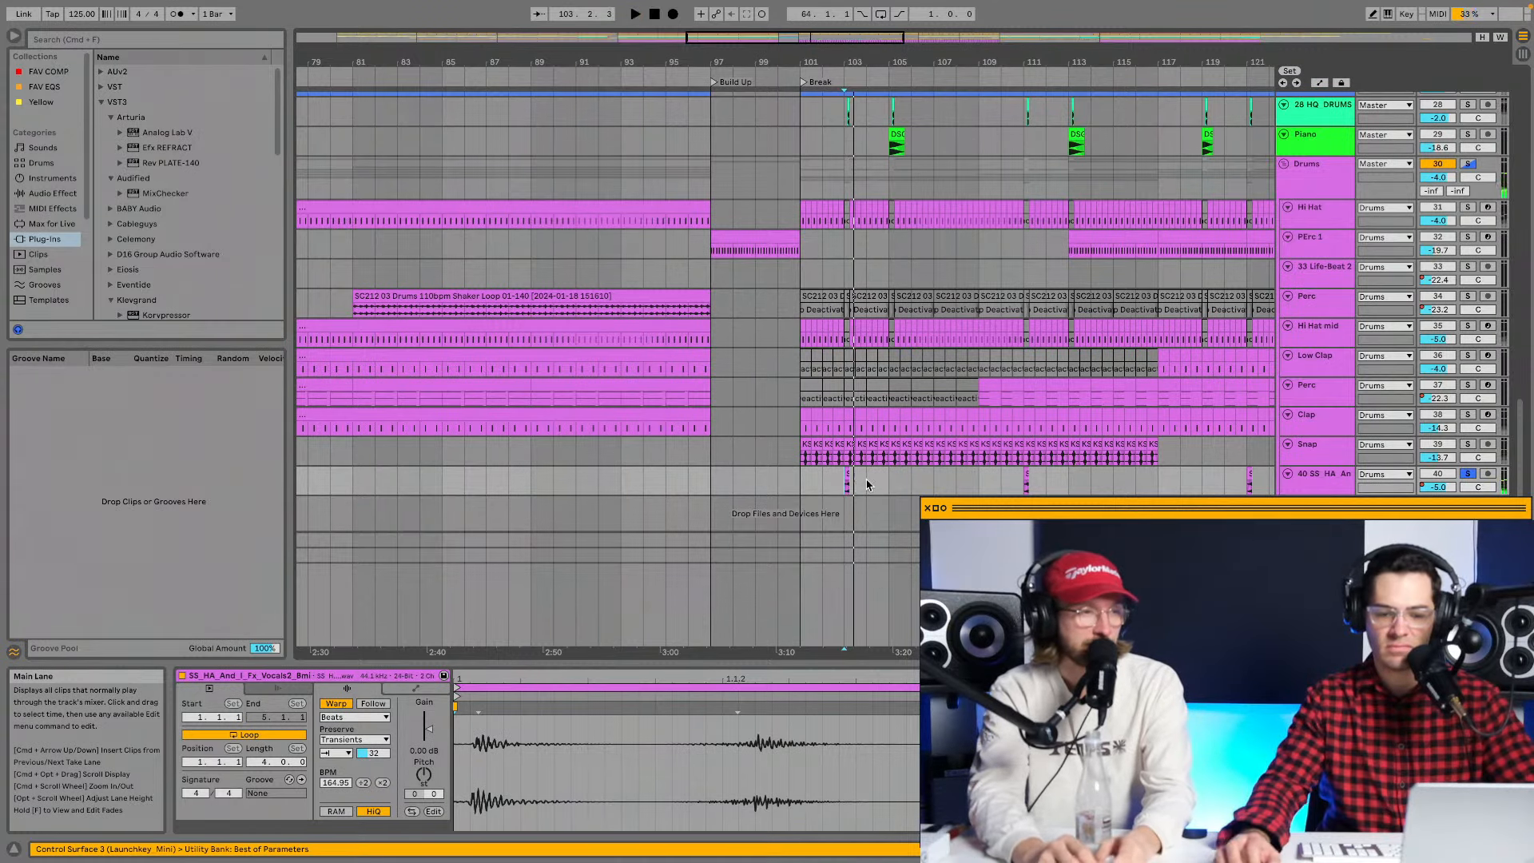
left_click(1467, 478)
Show the Master track's device chain and open the SPAN analyzer window over the arrangement.
scroll(1280, 280, "up", 3)
scroll(1279, 279, "down", 3)
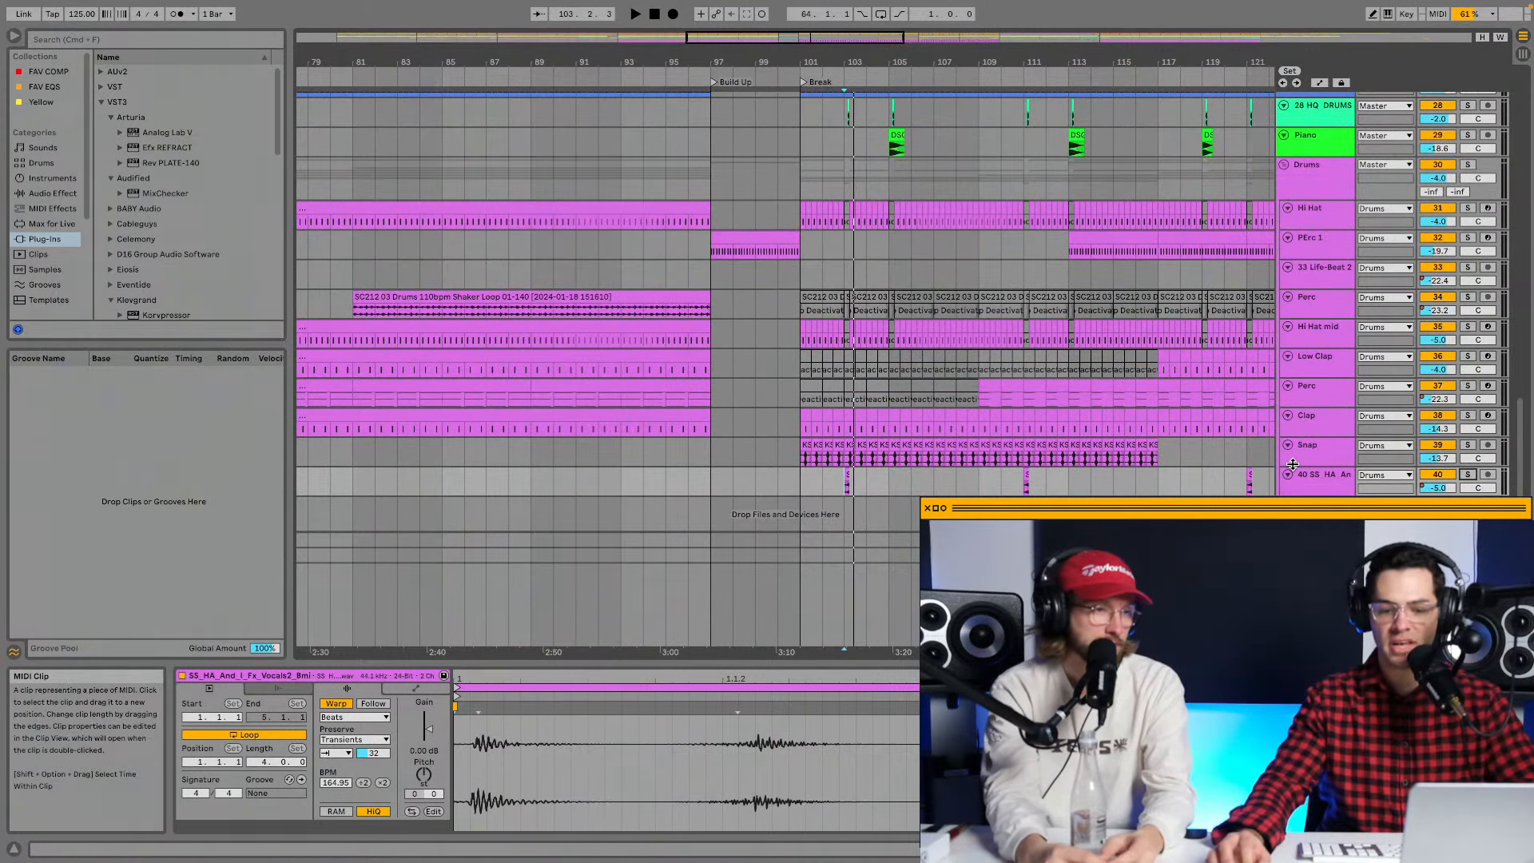
left_click(1315, 571)
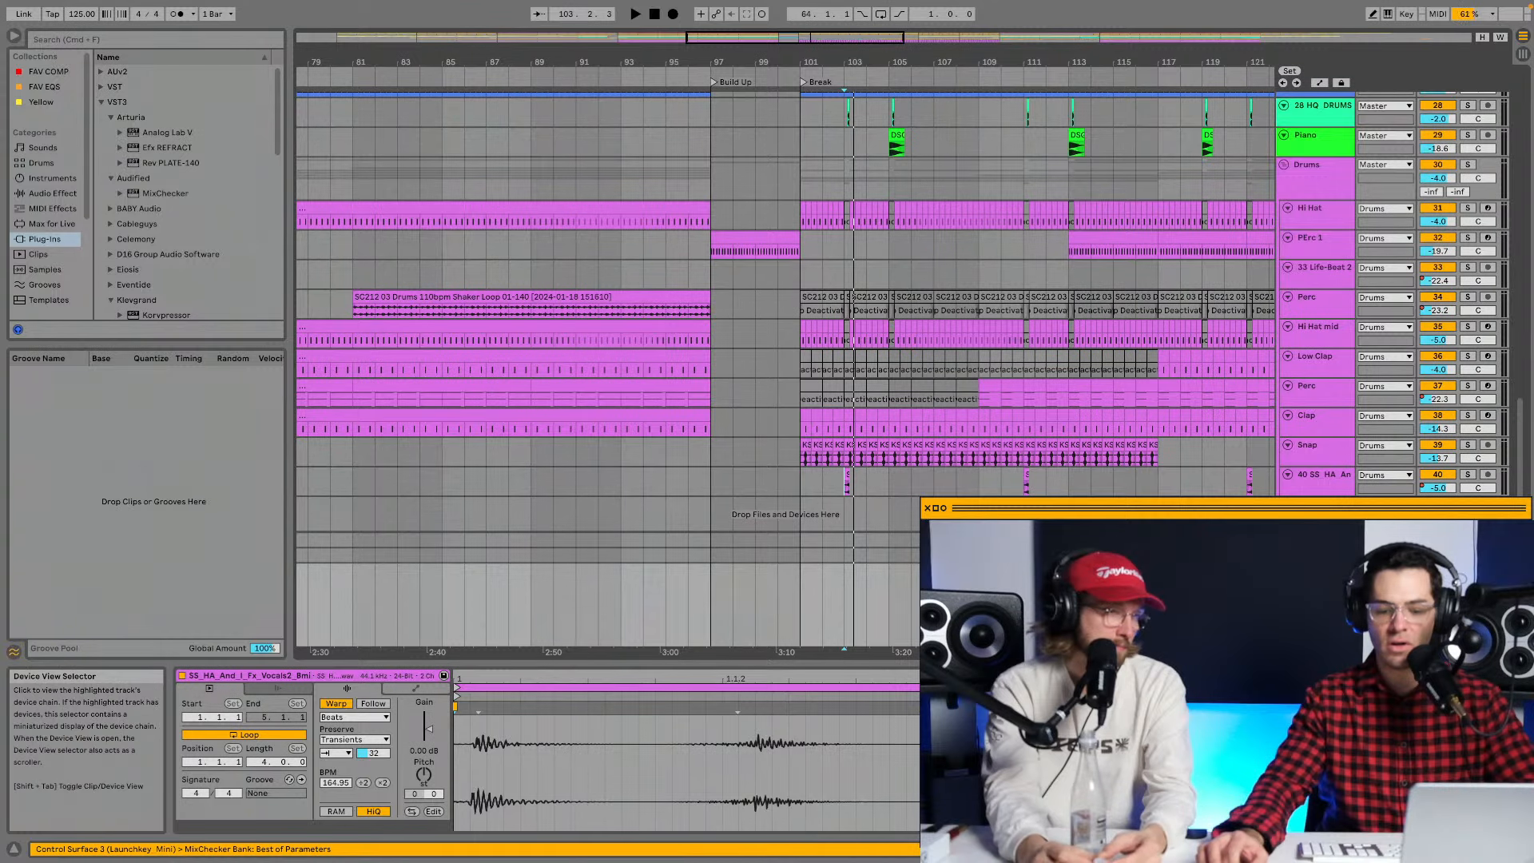
left_click(1438, 848)
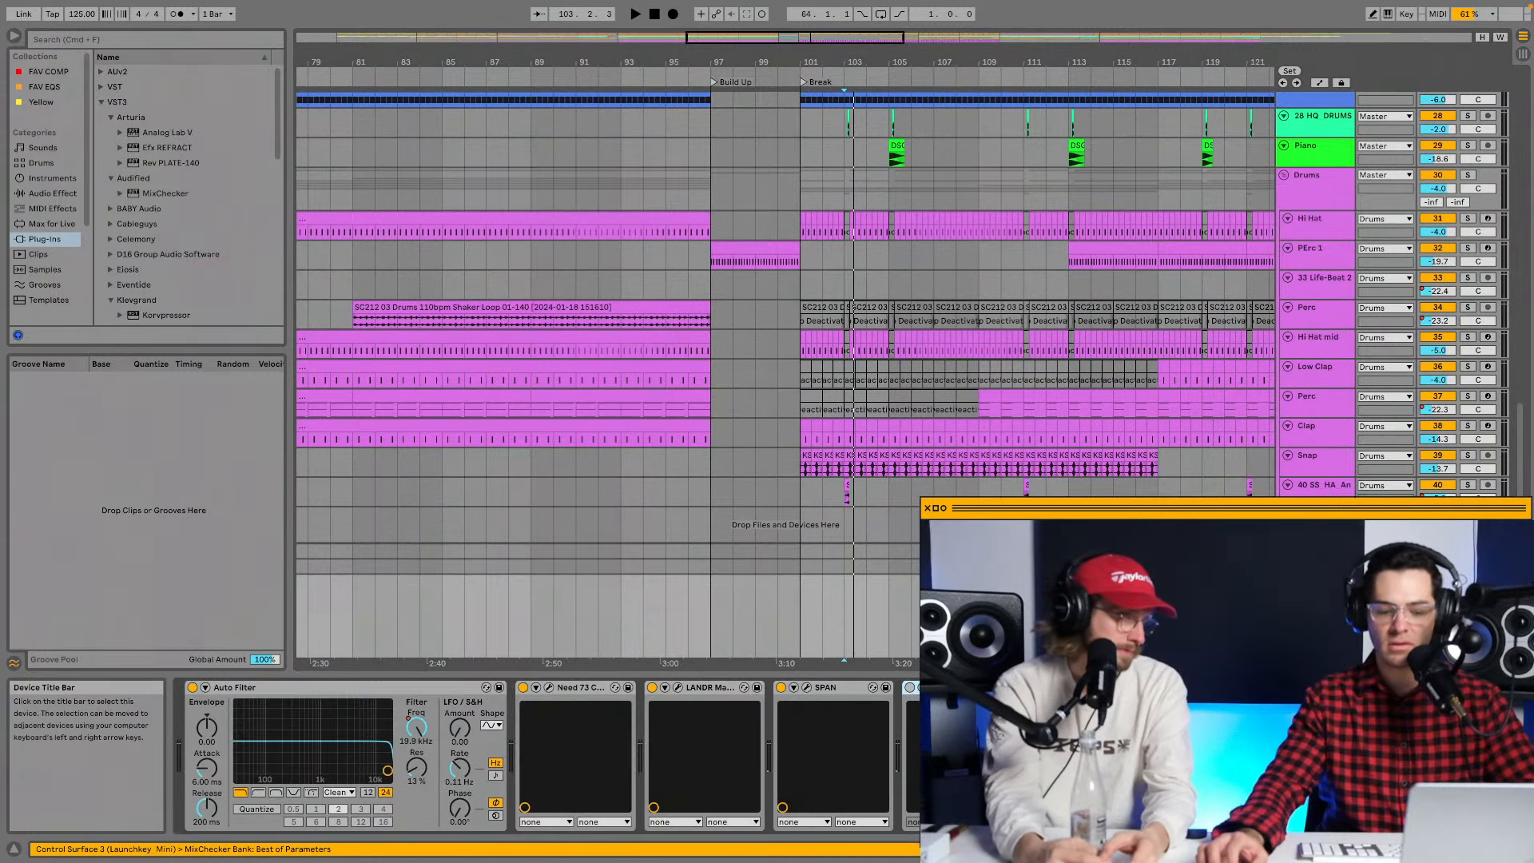
left_click(808, 692)
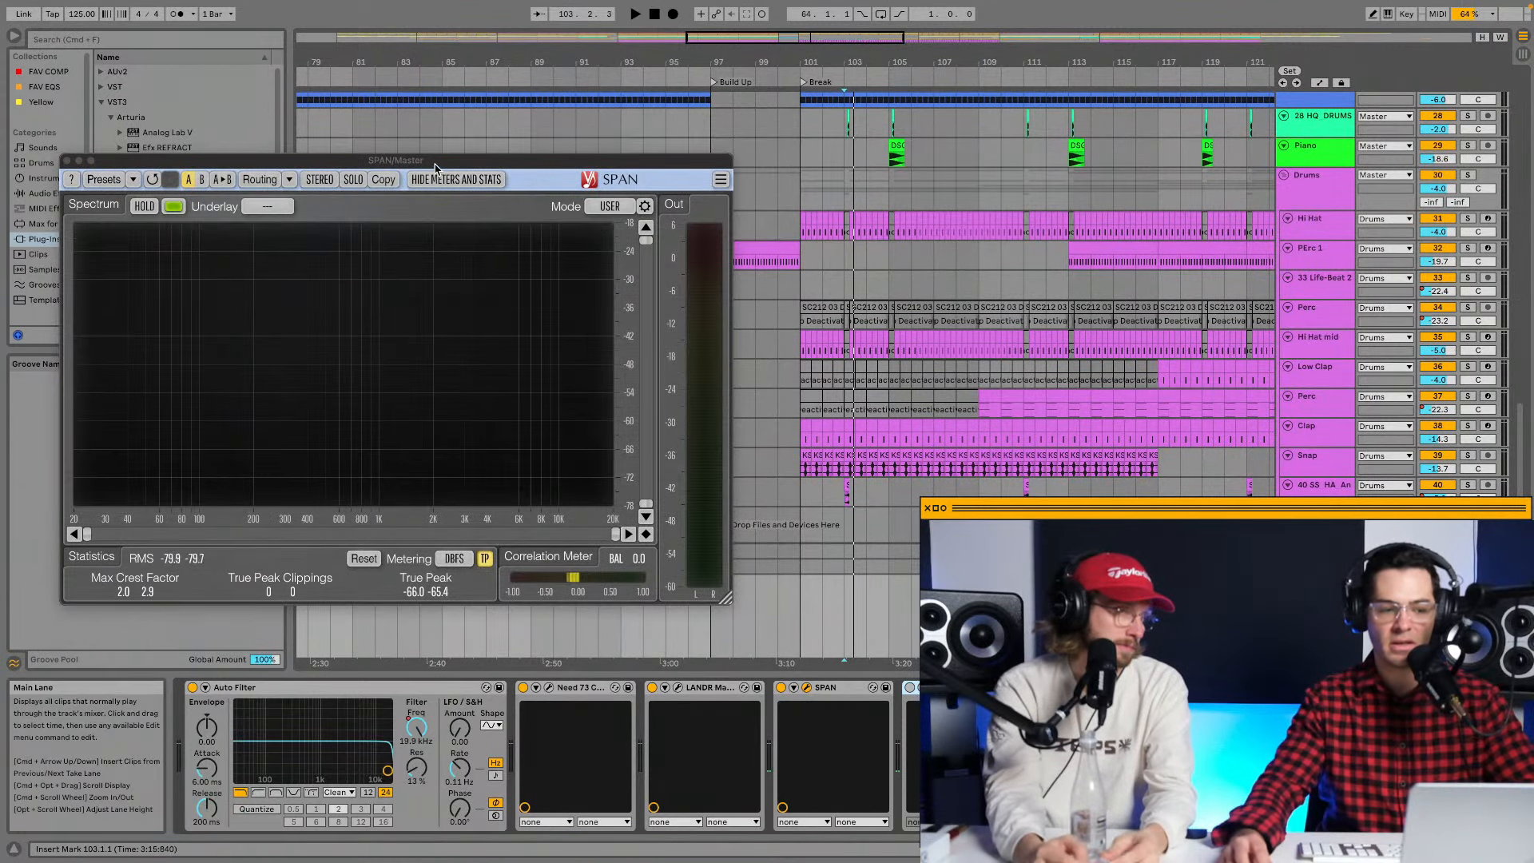
left_click_drag(512, 161, 976, 258)
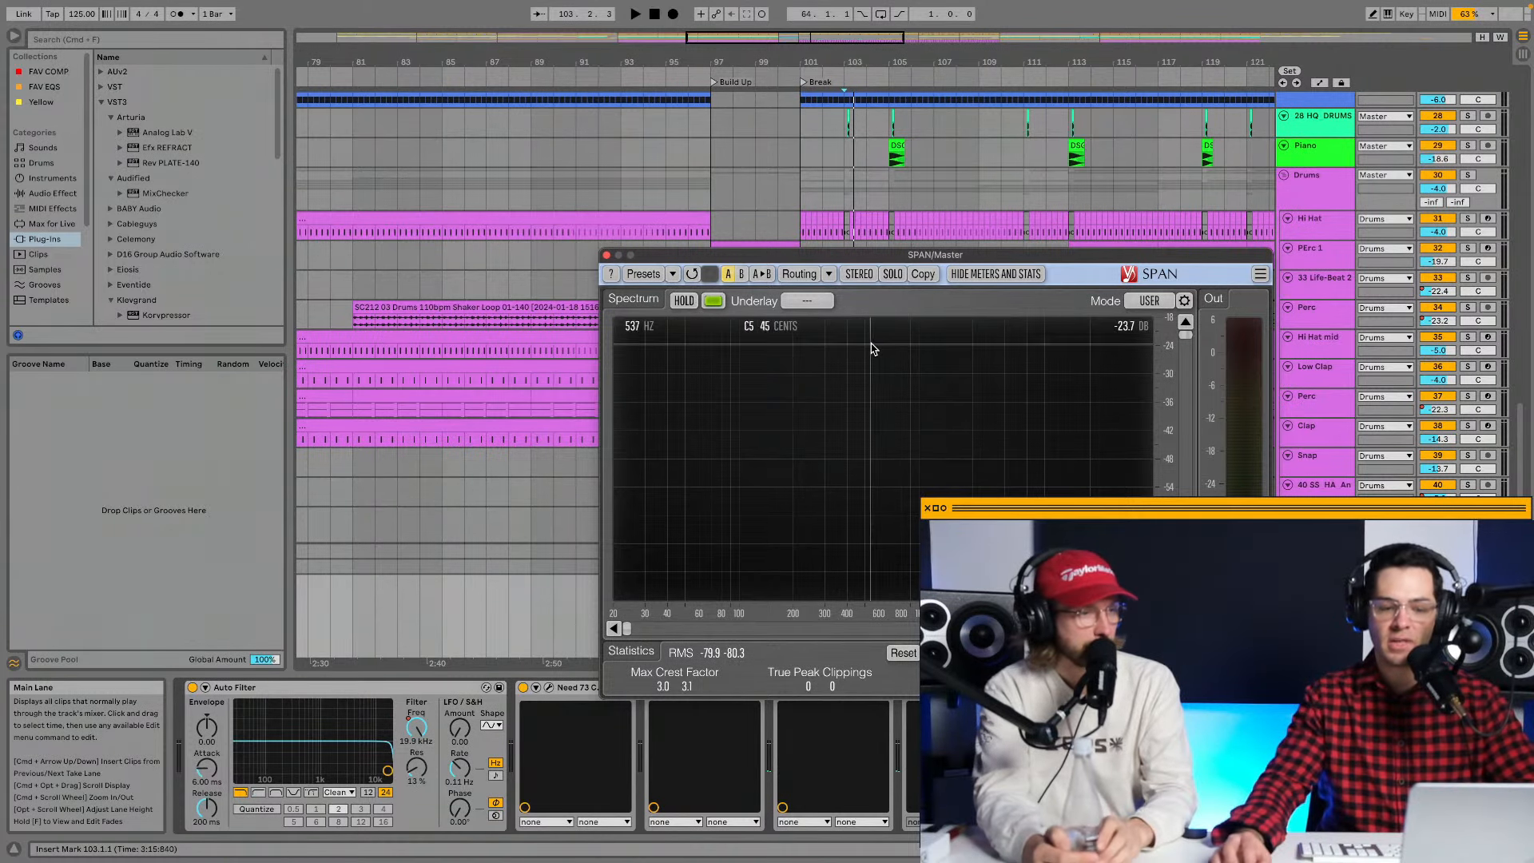
Play the Break from bar 103 while examining its frequency spectrum in SPAN, and close the analyzer.
key("space")
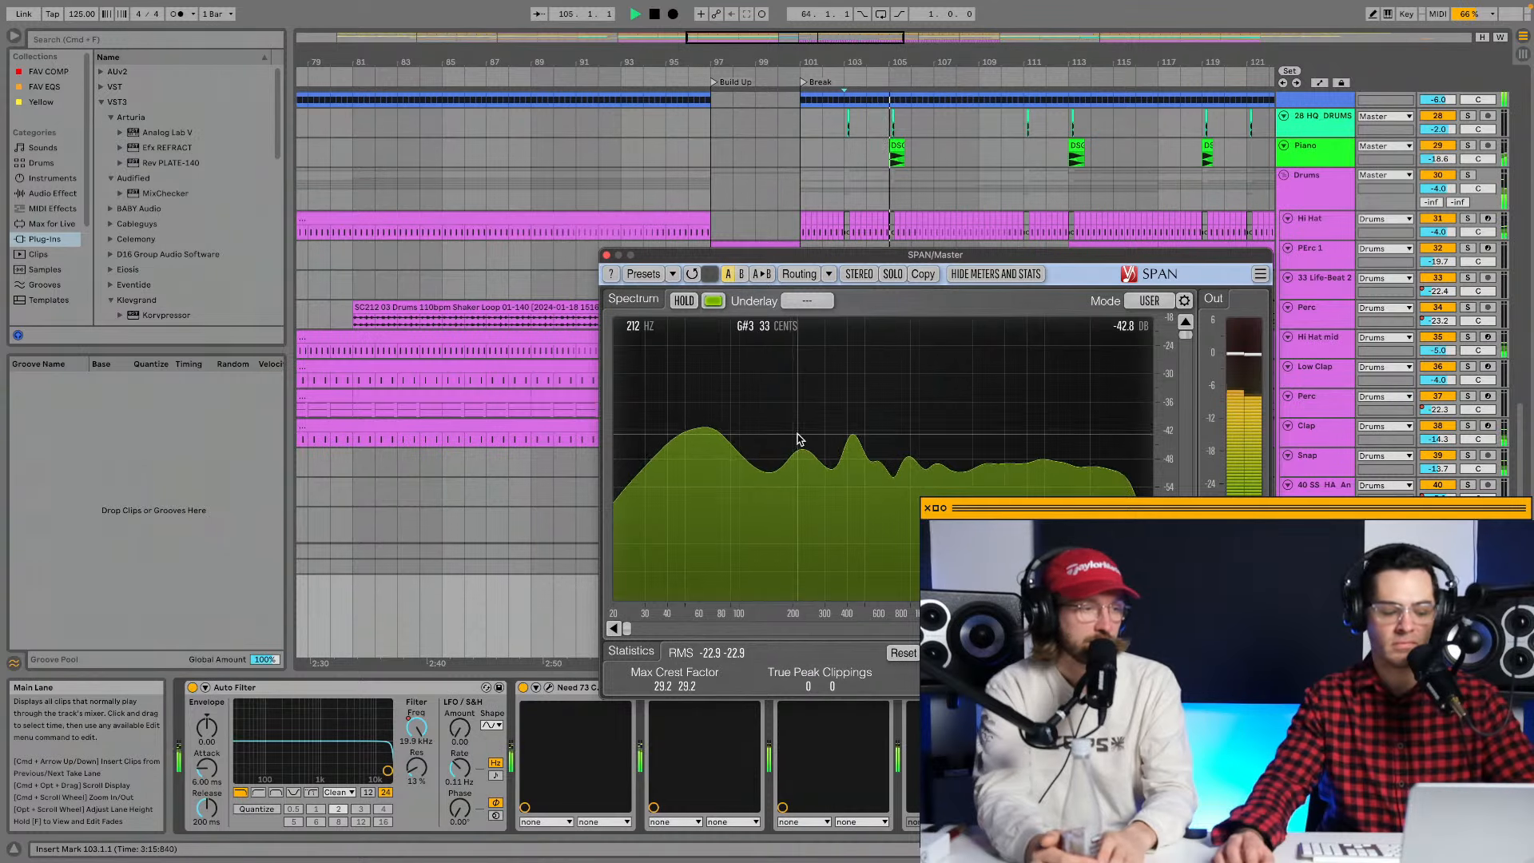
left_click_drag(702, 394, 767, 376)
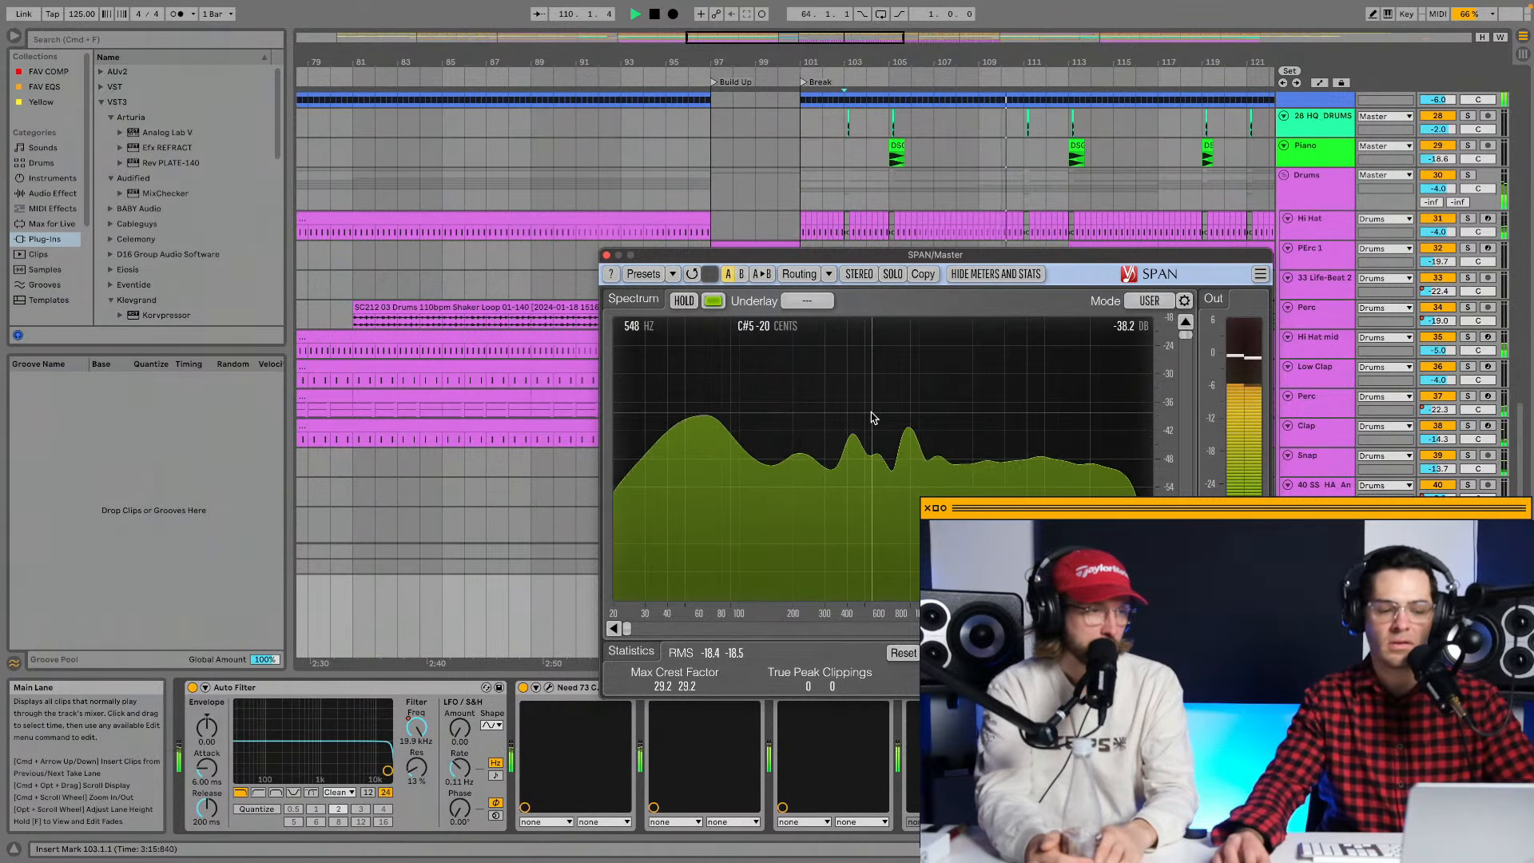
key("space")
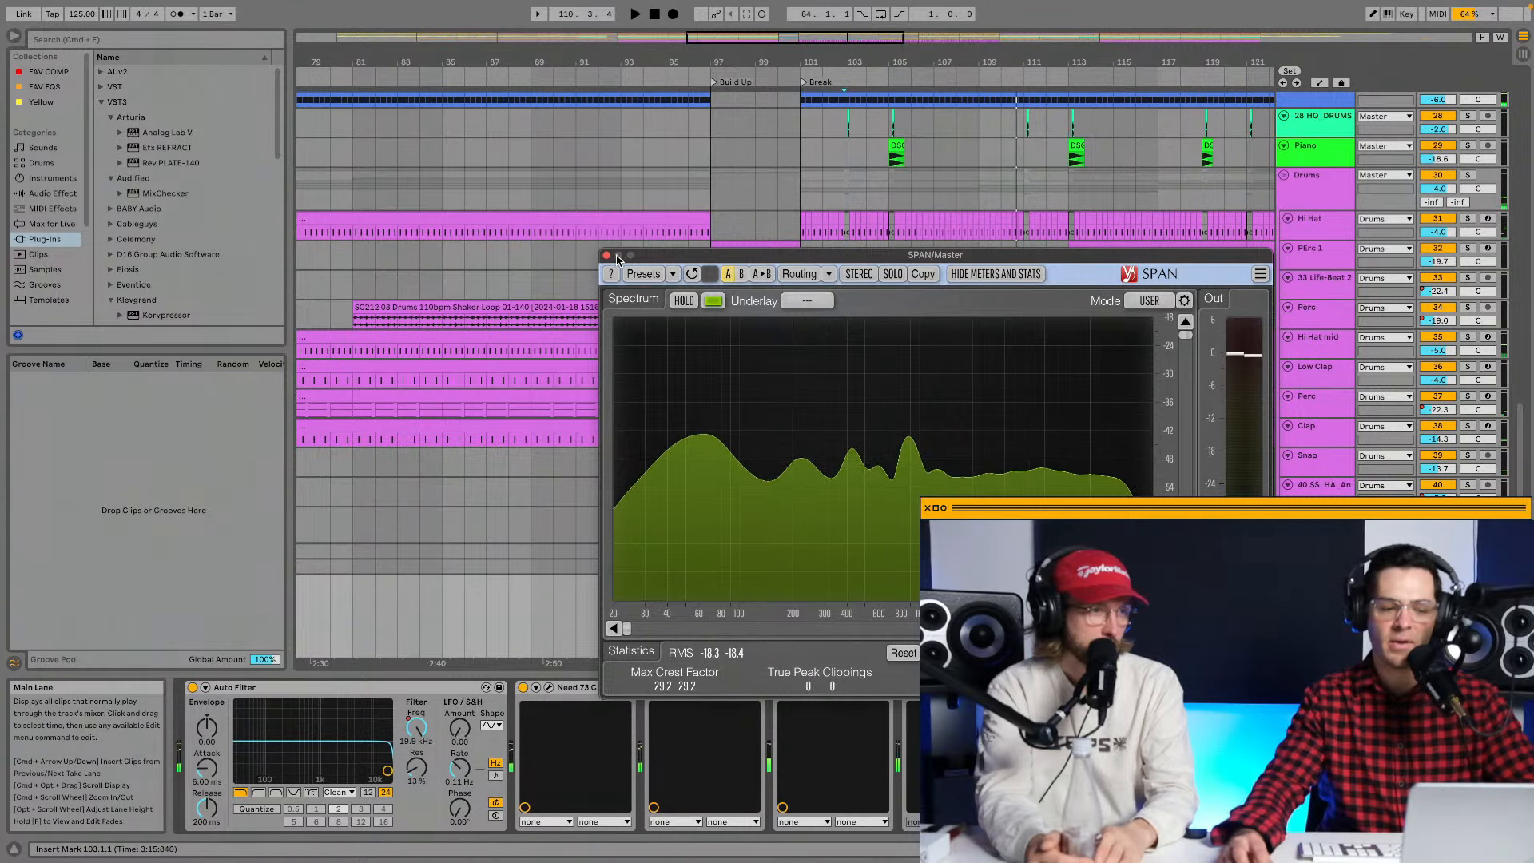
left_click(606, 257)
Reopen SPAN on the Master track, audition the Break from bar 103 with a narrow band isolated around 2.8 kHz, and close the analyzer.
scroll(934, 385, "up", 2)
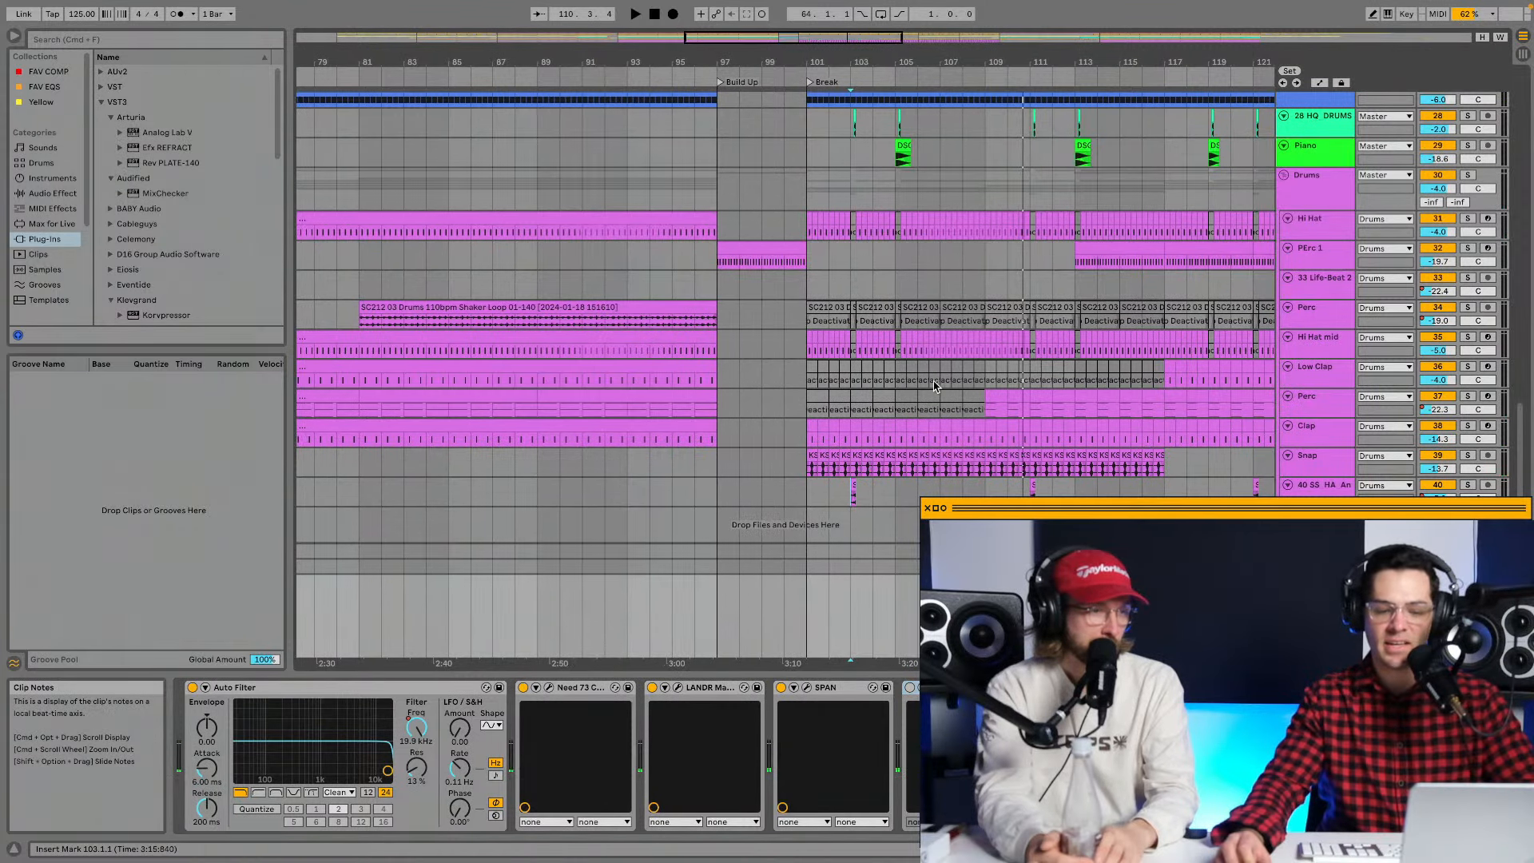
scroll(935, 384, "down", 1)
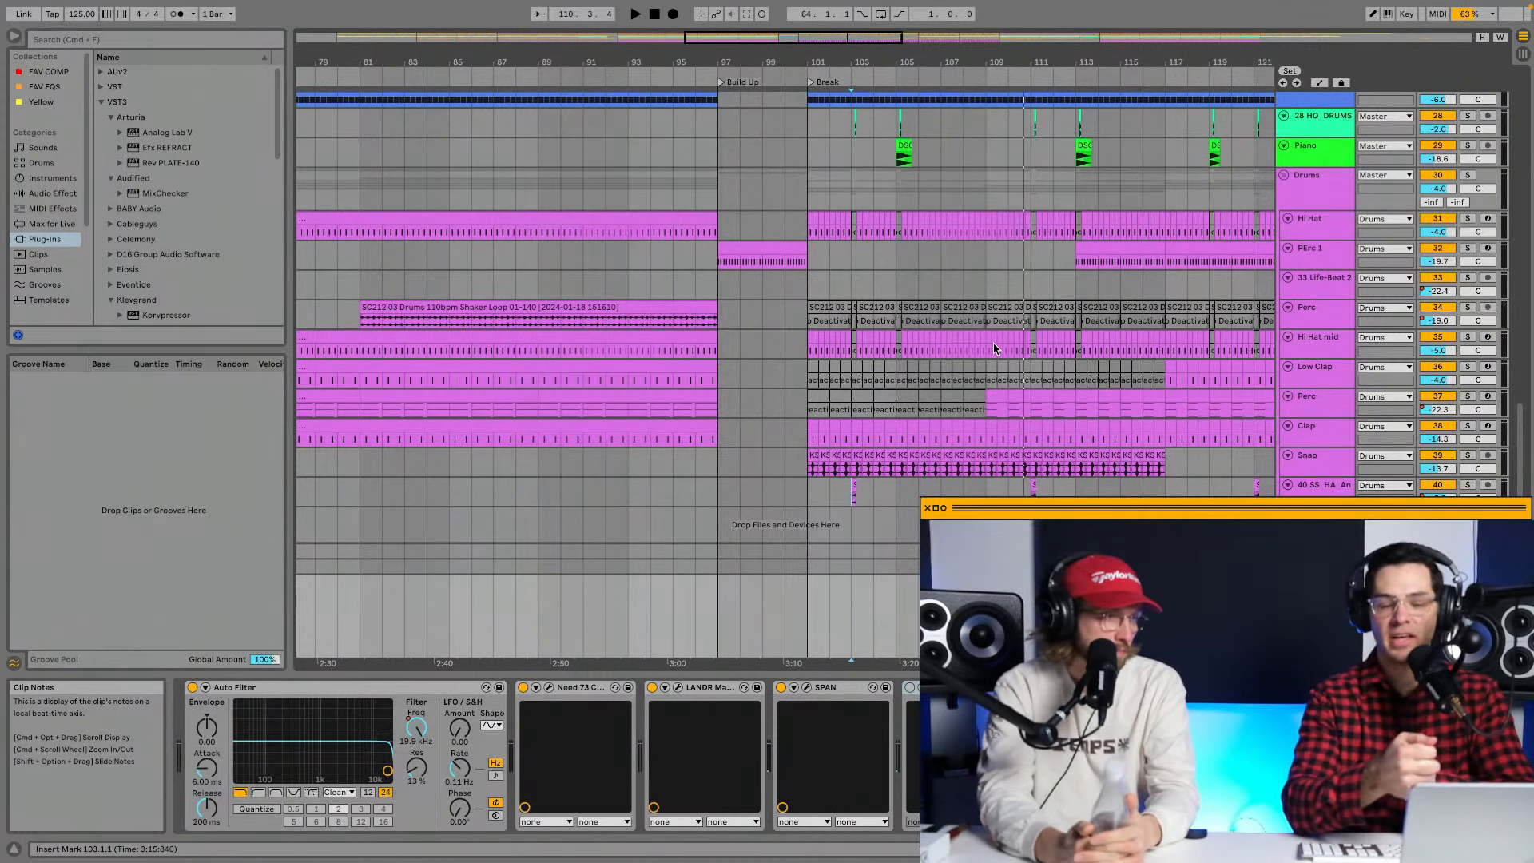
left_click(806, 687)
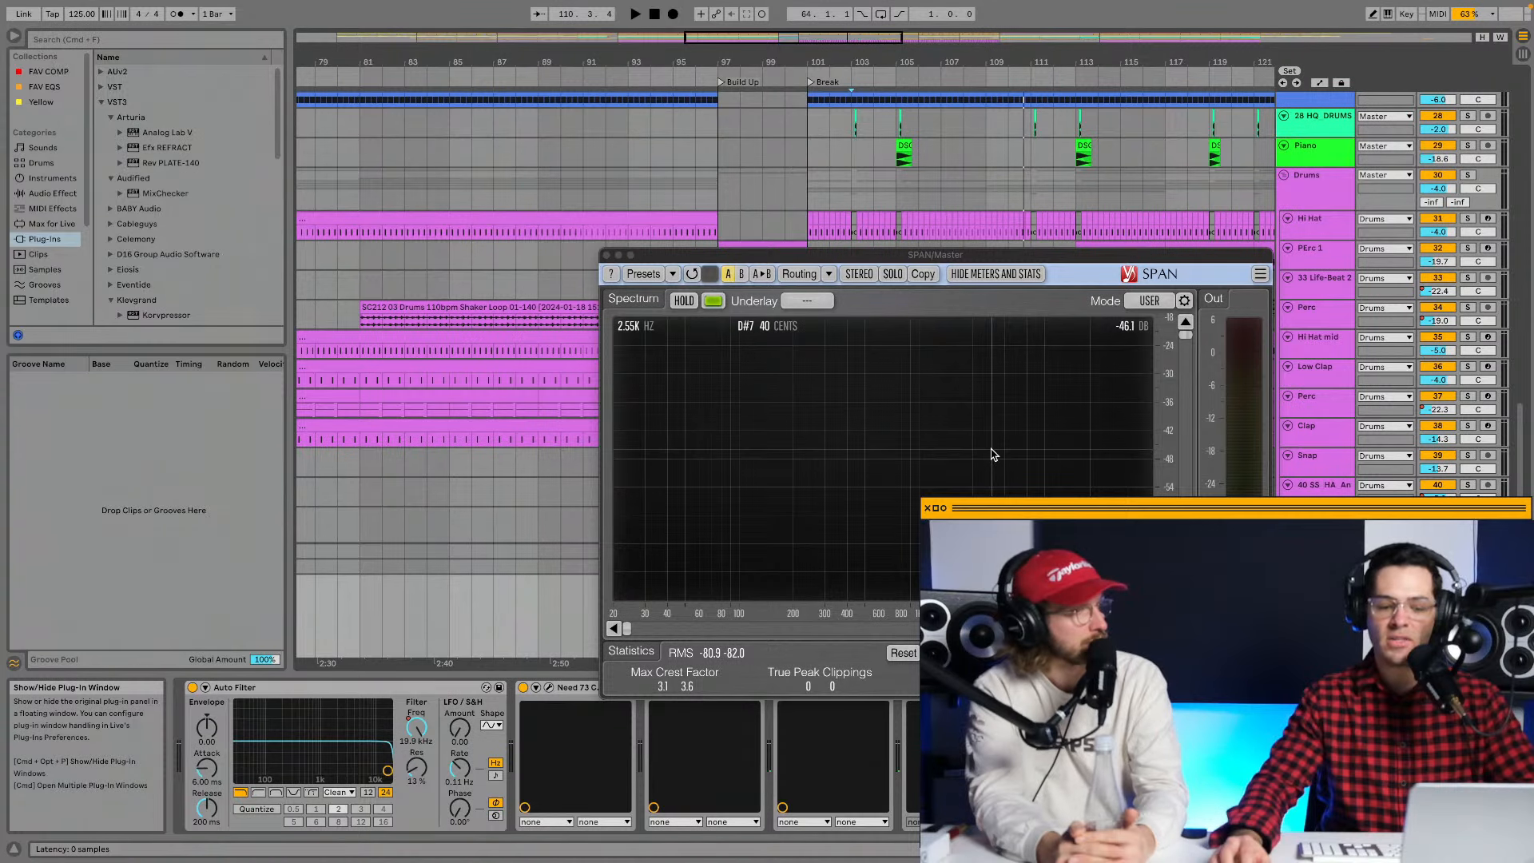
key("space")
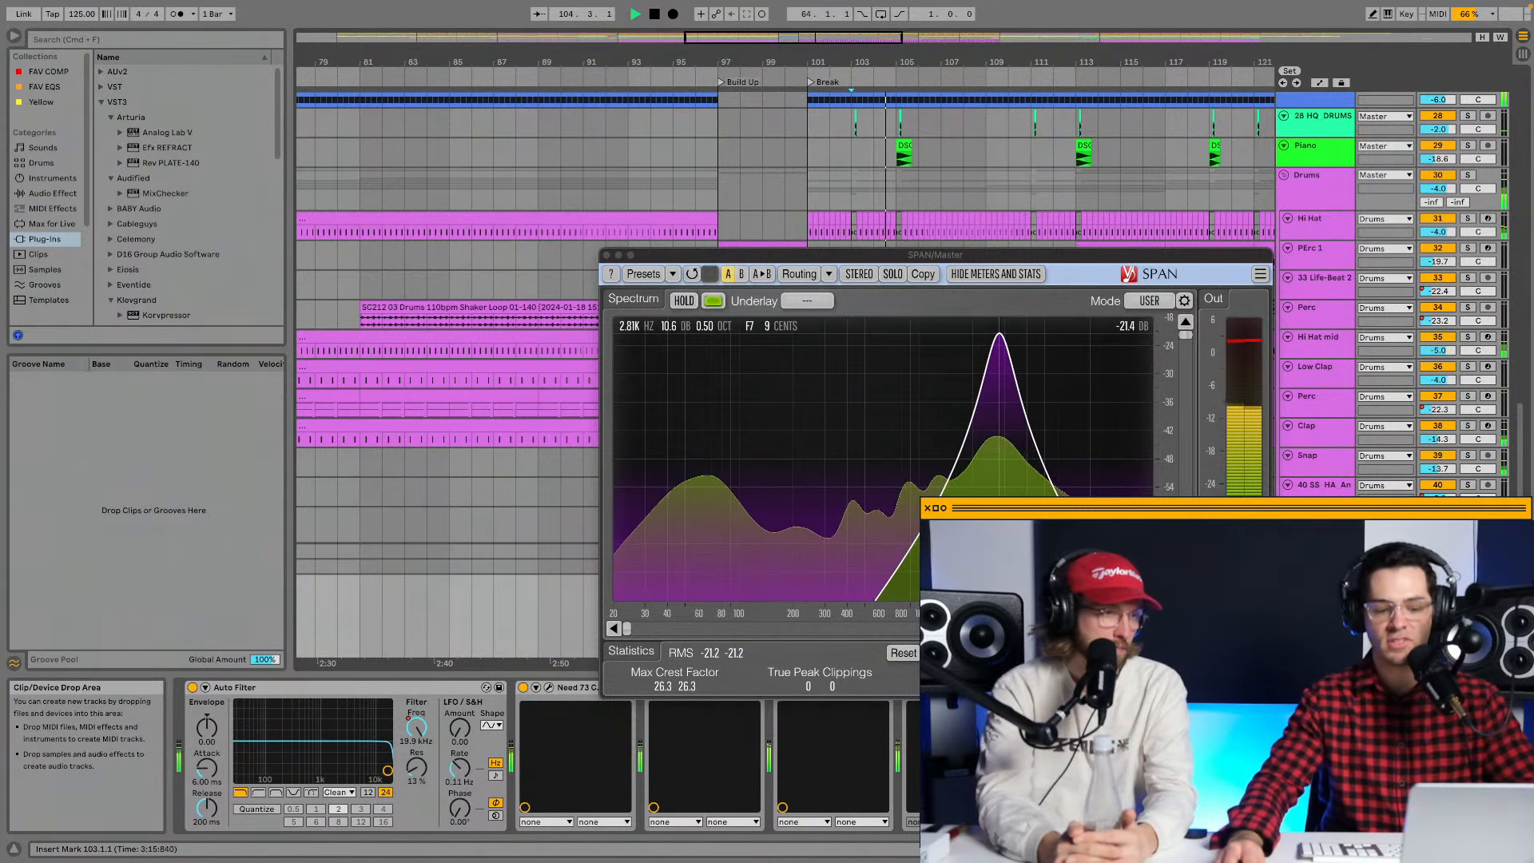
key("space")
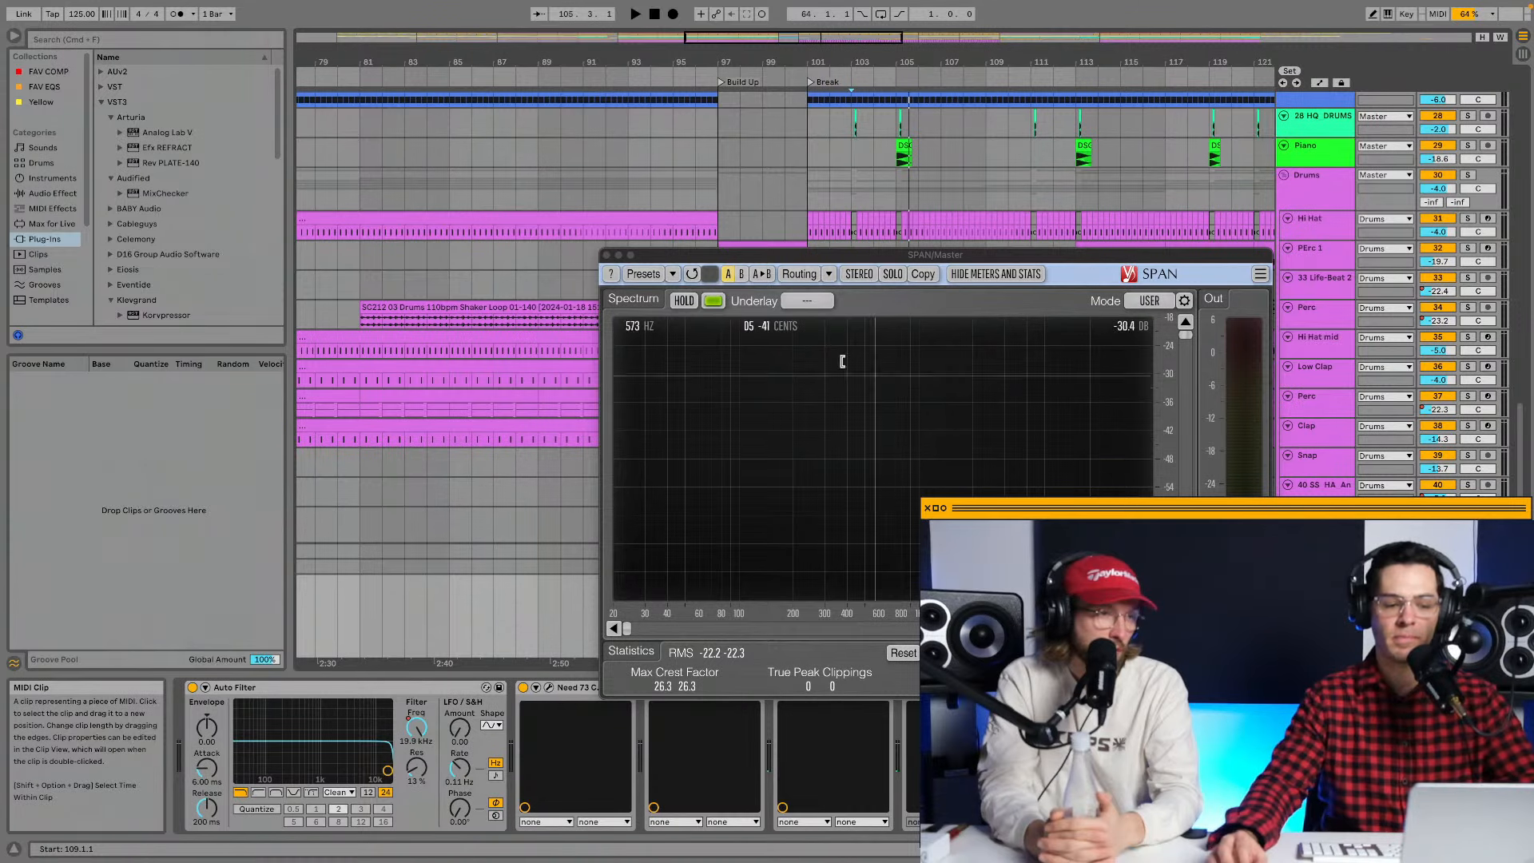
left_click(814, 264)
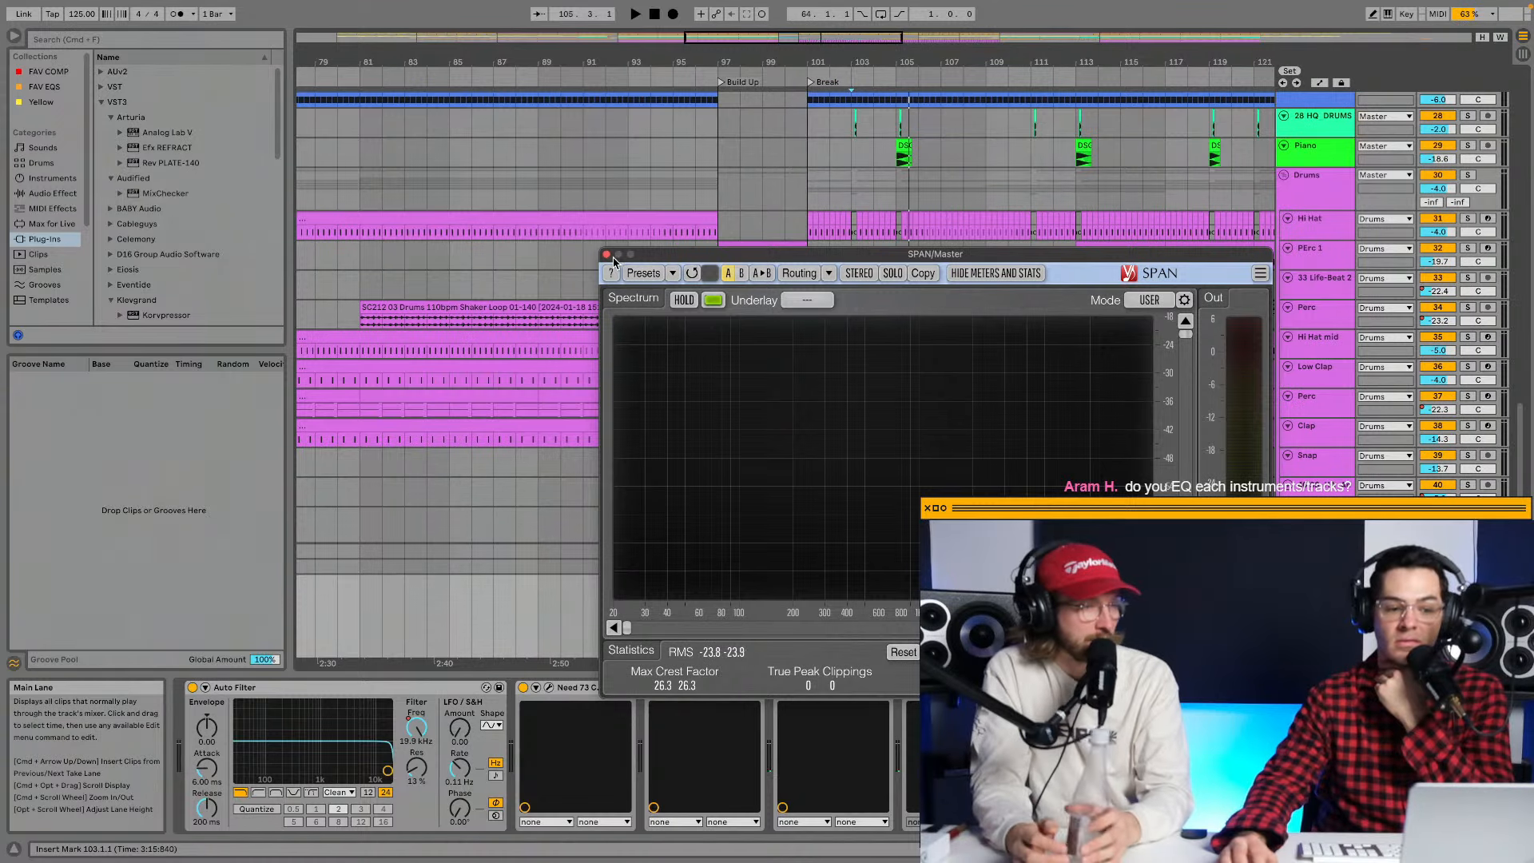
left_click_drag(669, 256, 669, 256)
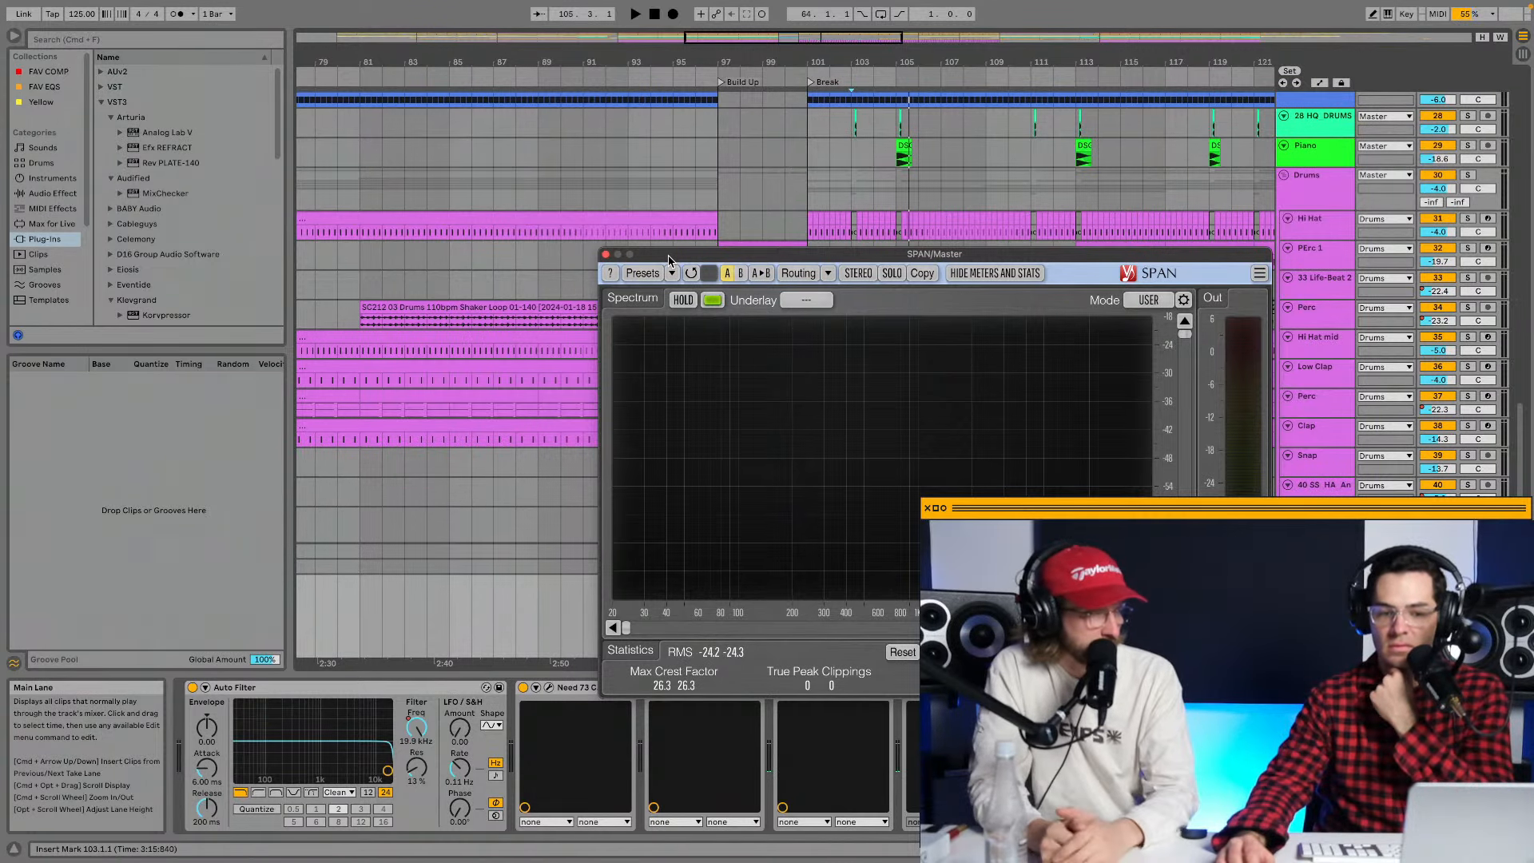
left_click(605, 254)
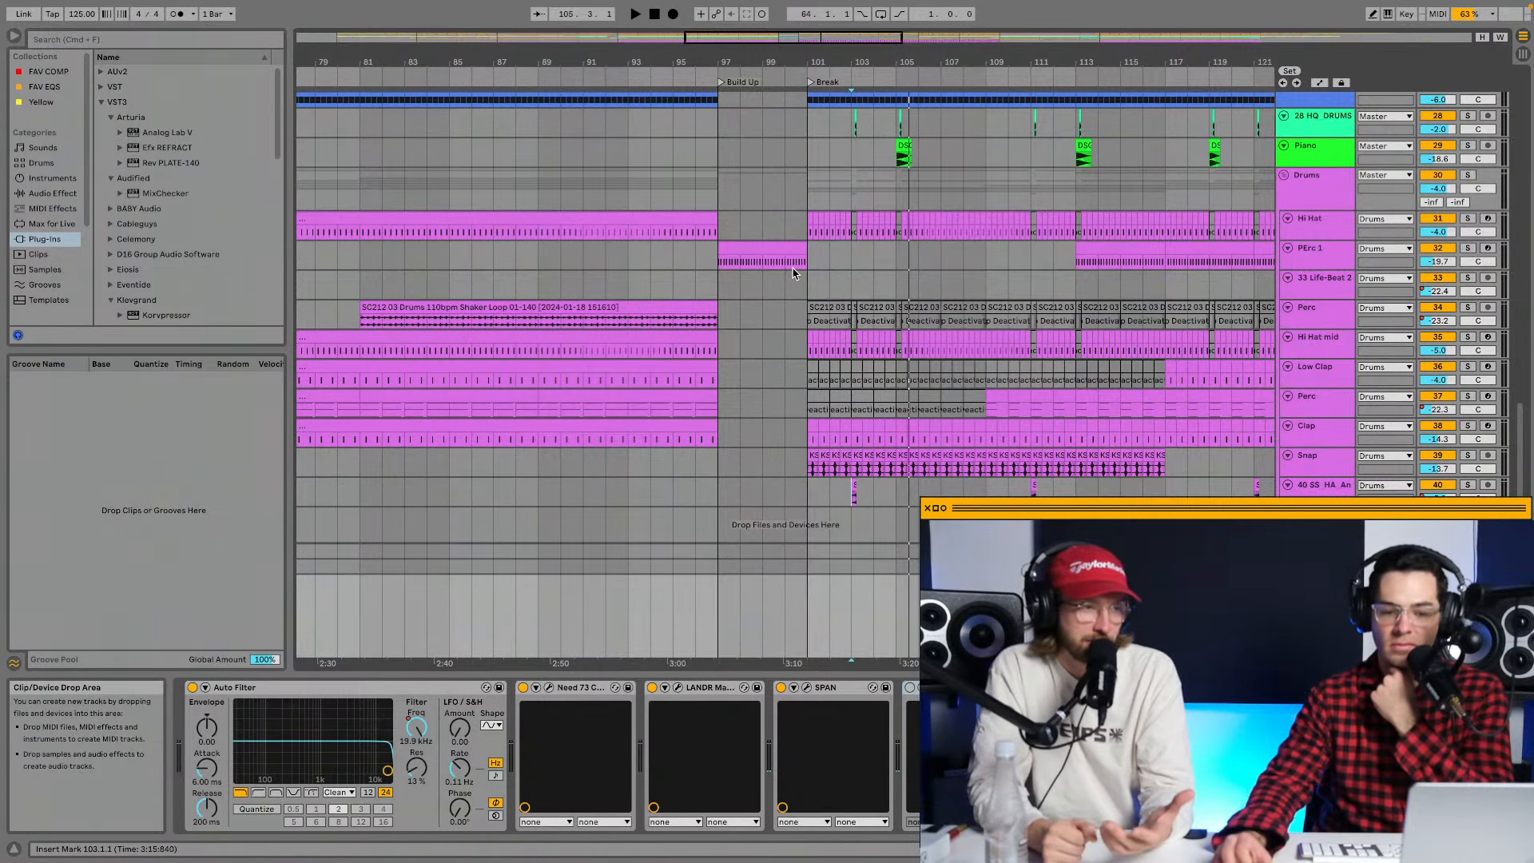
Solo the Pads 1 track and set the playback start to bar 65 at the Chorus.
scroll(795, 268, "up", 5)
scroll(795, 268, "up", 10)
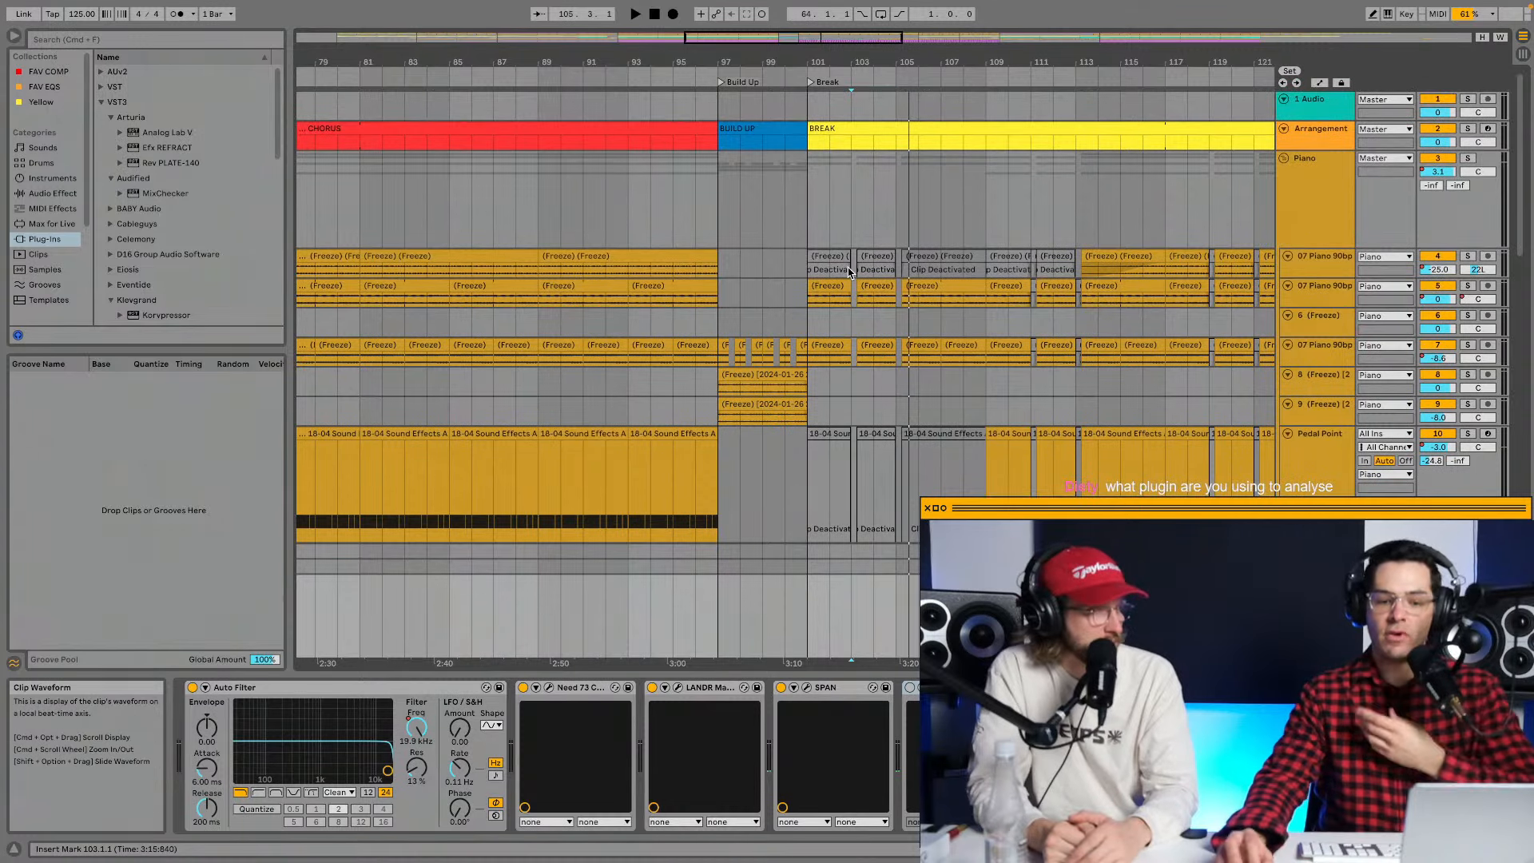
scroll(1075, 269, "down", 10)
scroll(1074, 264, "left", 10)
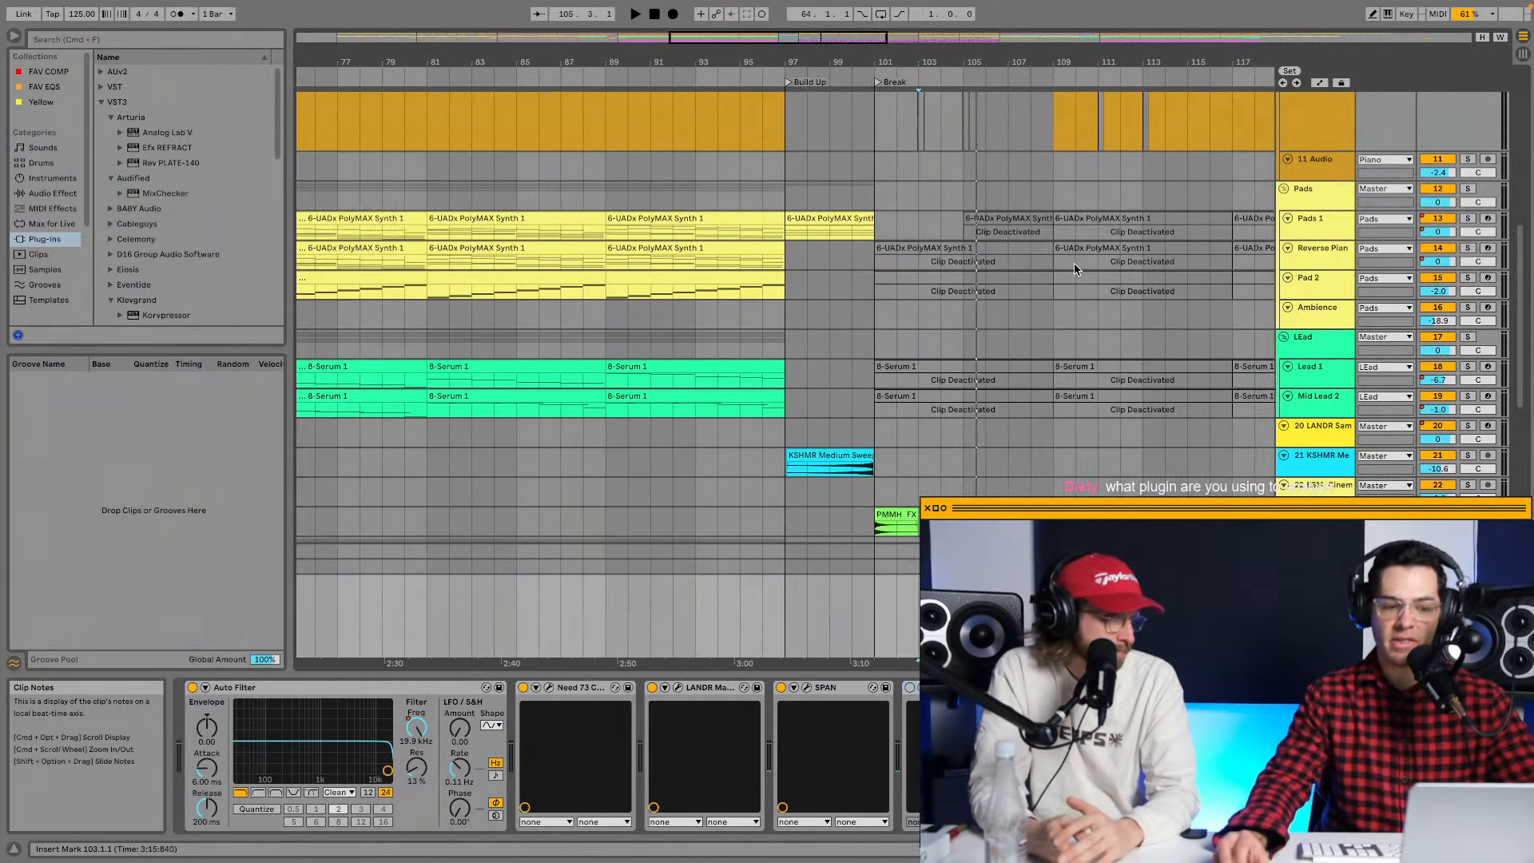
scroll(1069, 262, "left", 5)
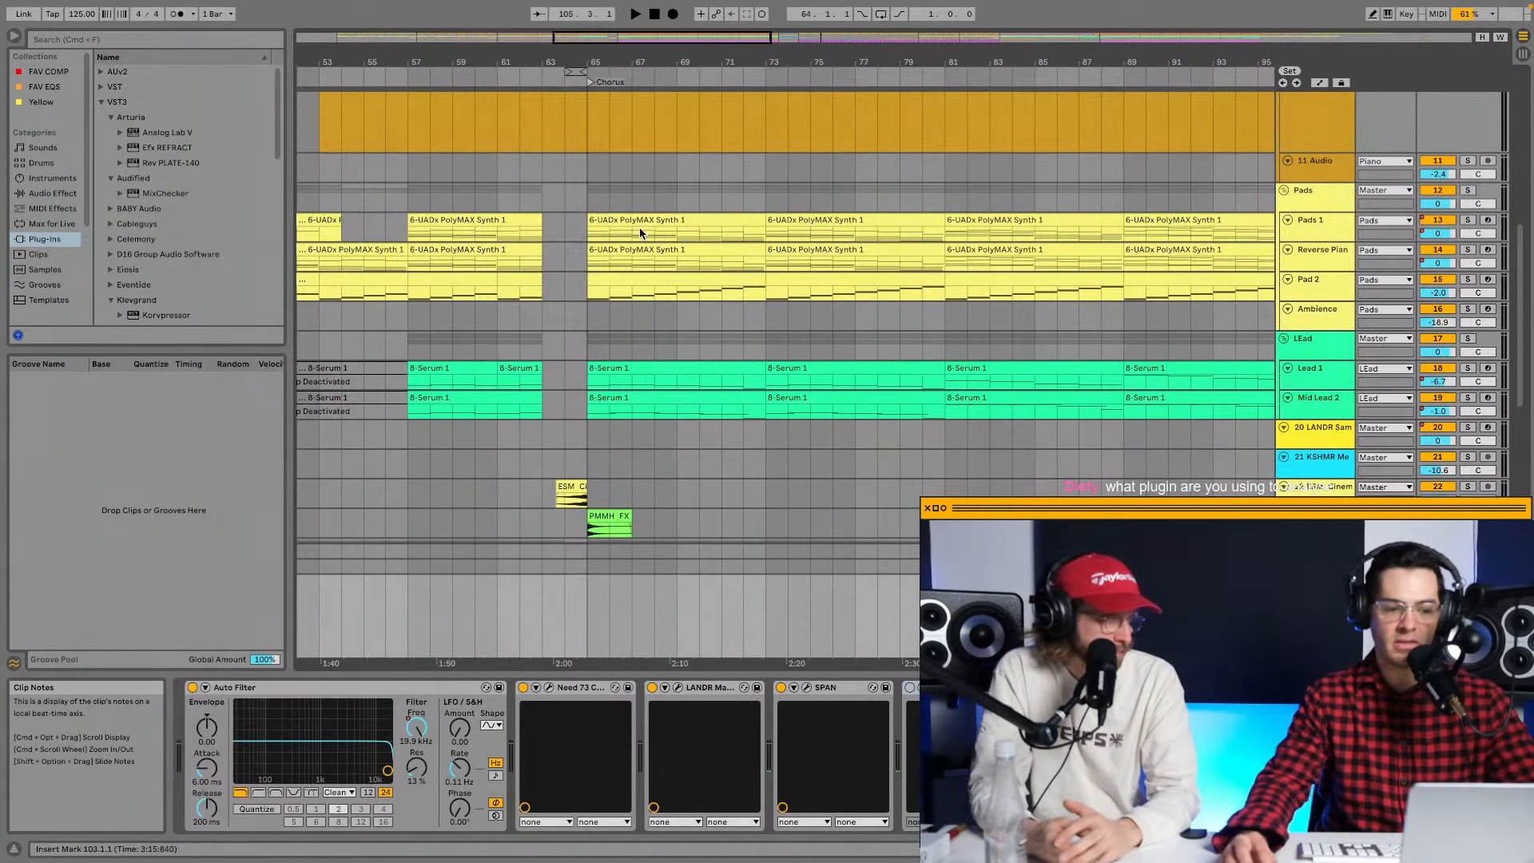
left_click(588, 232)
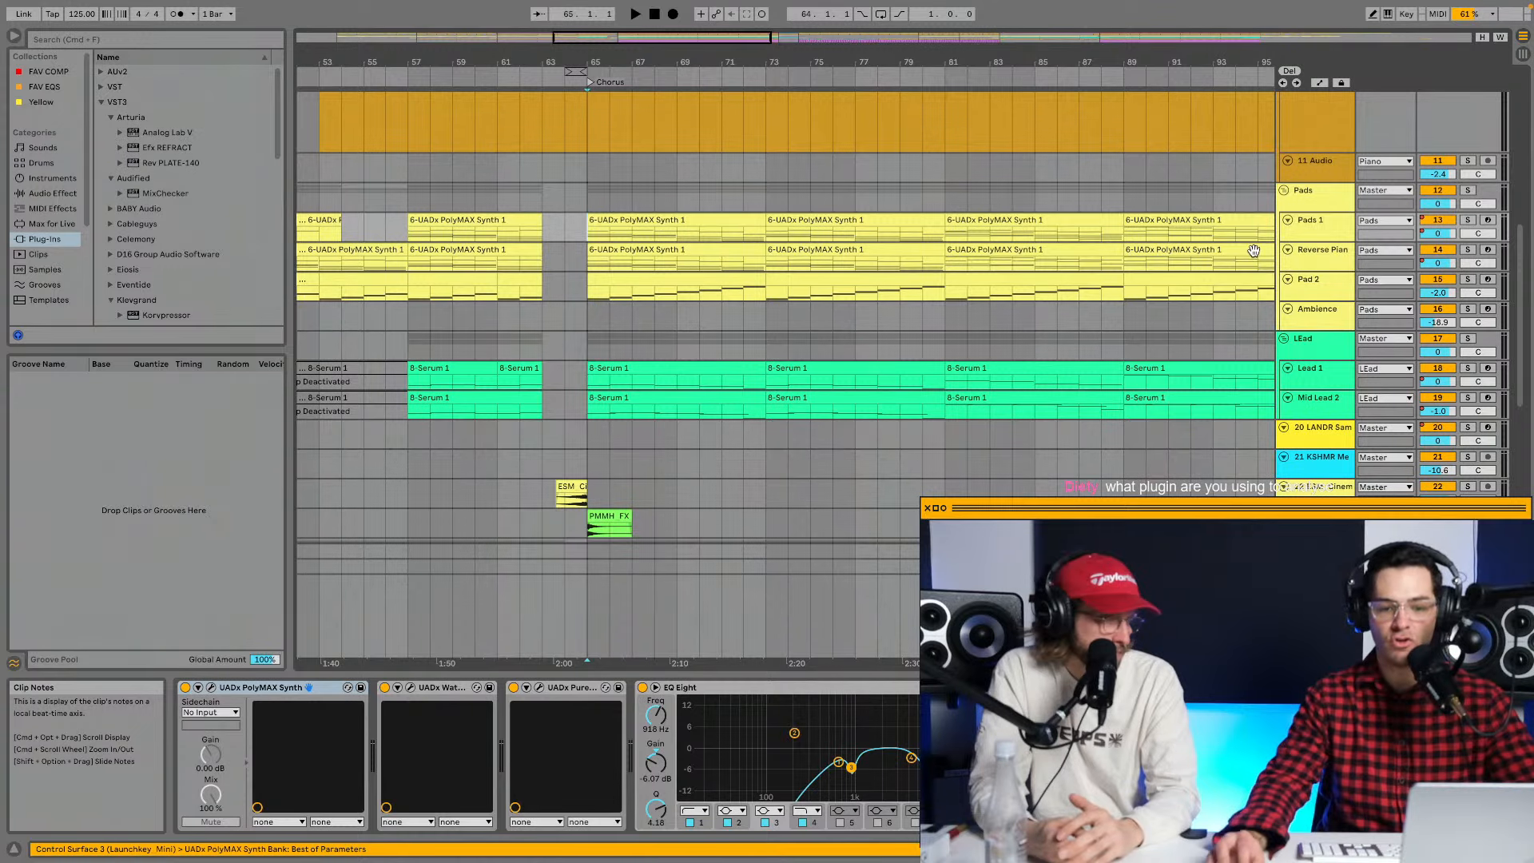
left_click(1467, 220)
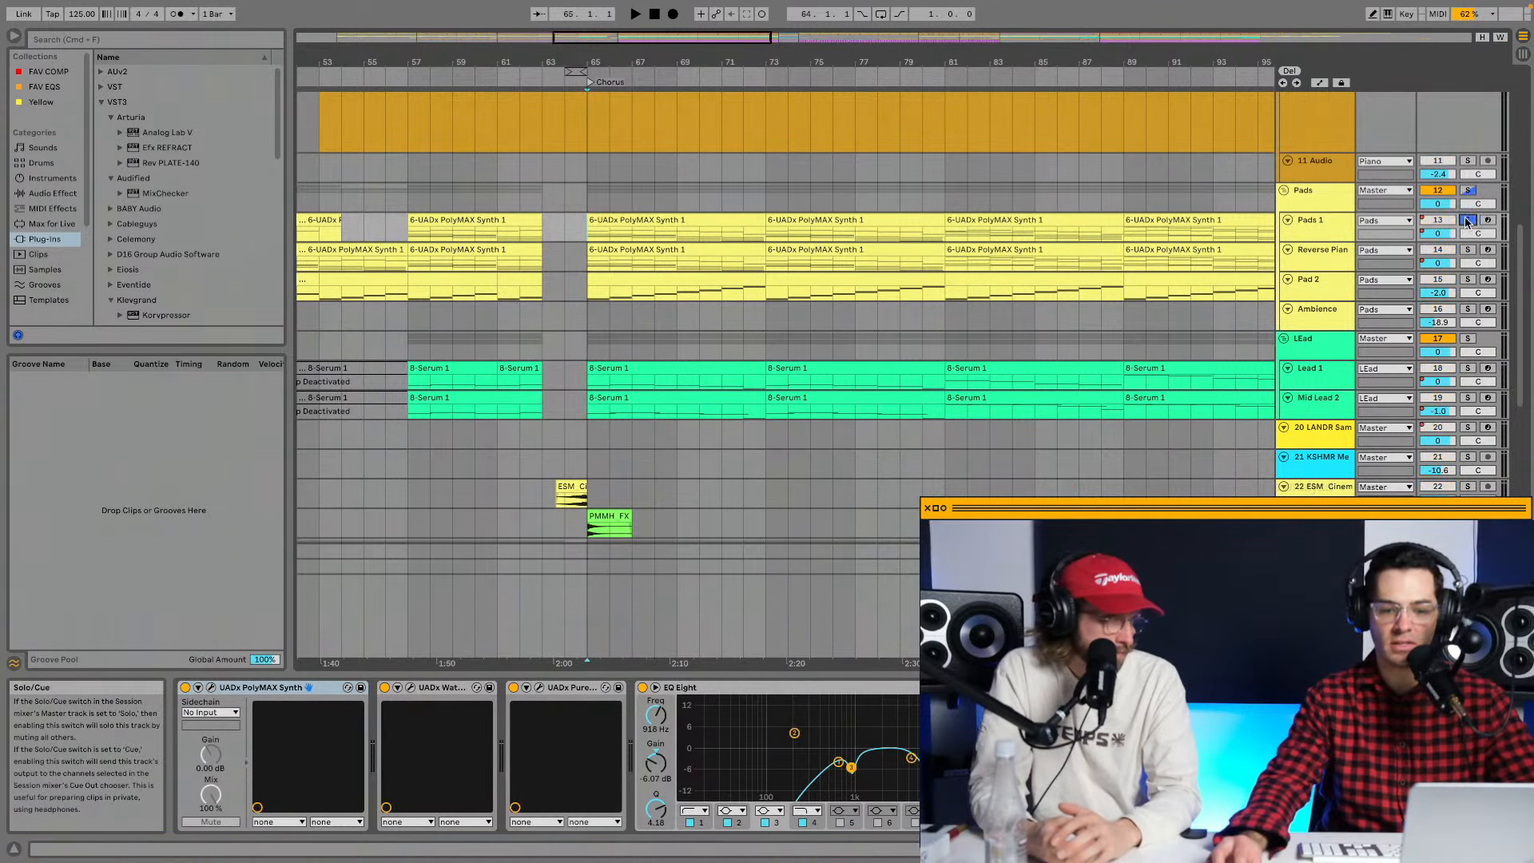
Play the soloed Pads 1 from bar 65, and view its Waterfall Rotary Speaker plug-in window before closing it.
key("space")
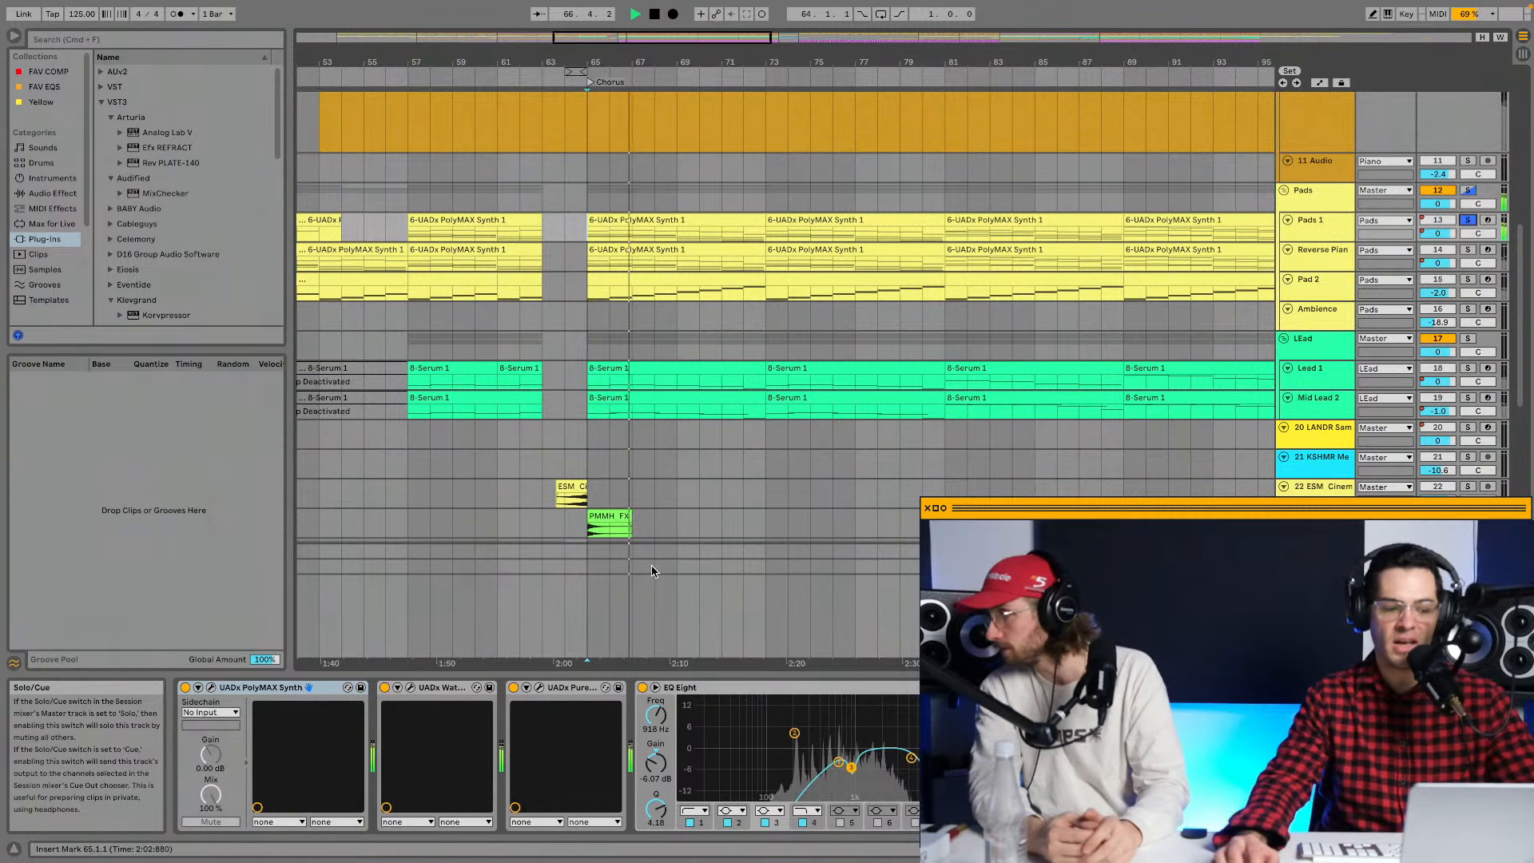
left_click(410, 688)
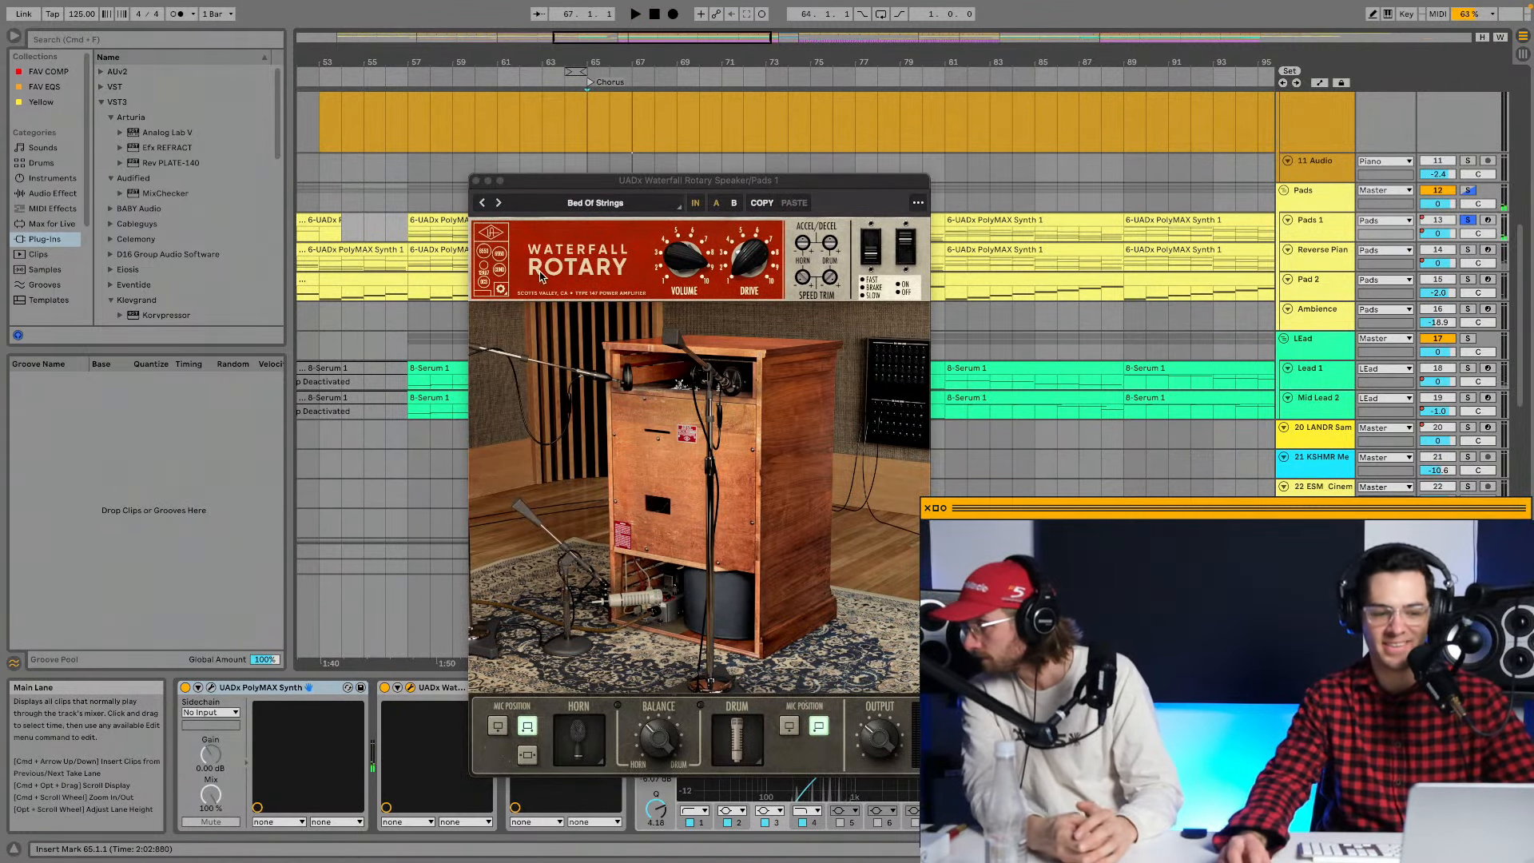
left_click(476, 182)
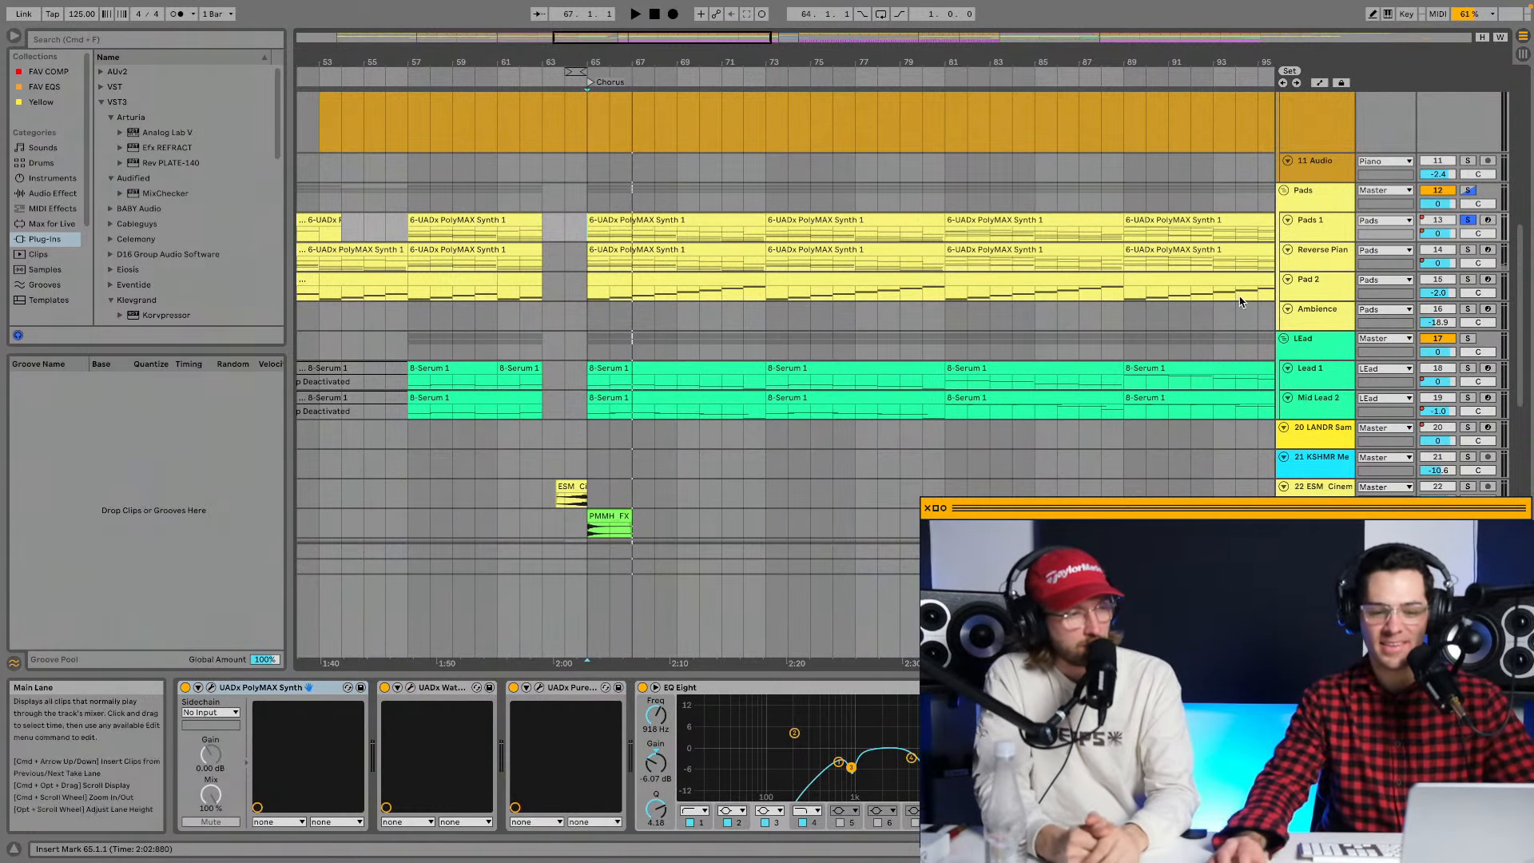
Show the reverse piano track's device chain and audition that track in solo from bar 65.
left_click(1313, 262)
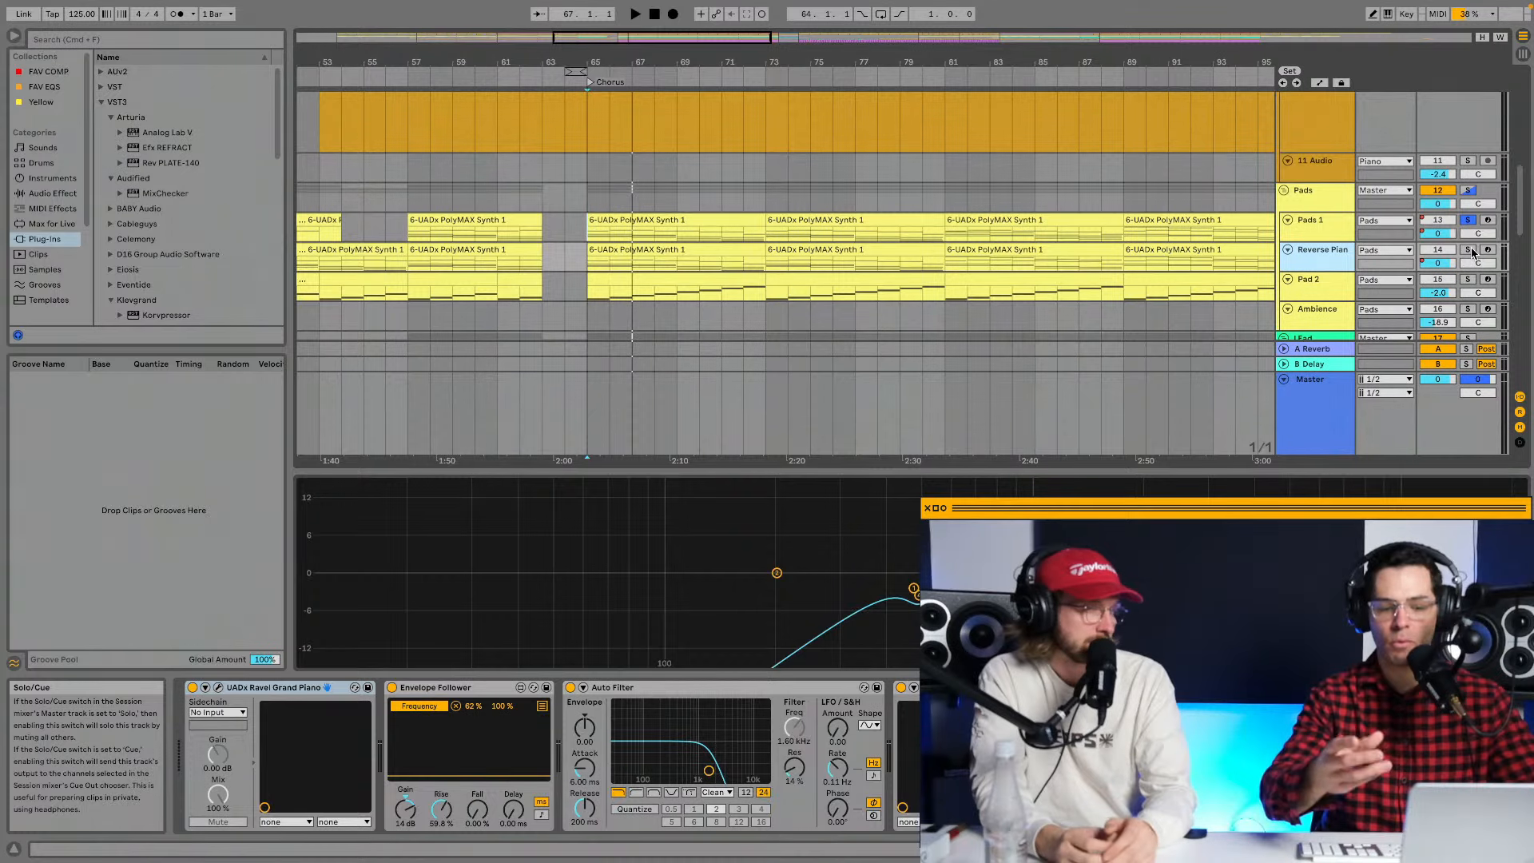
key("space")
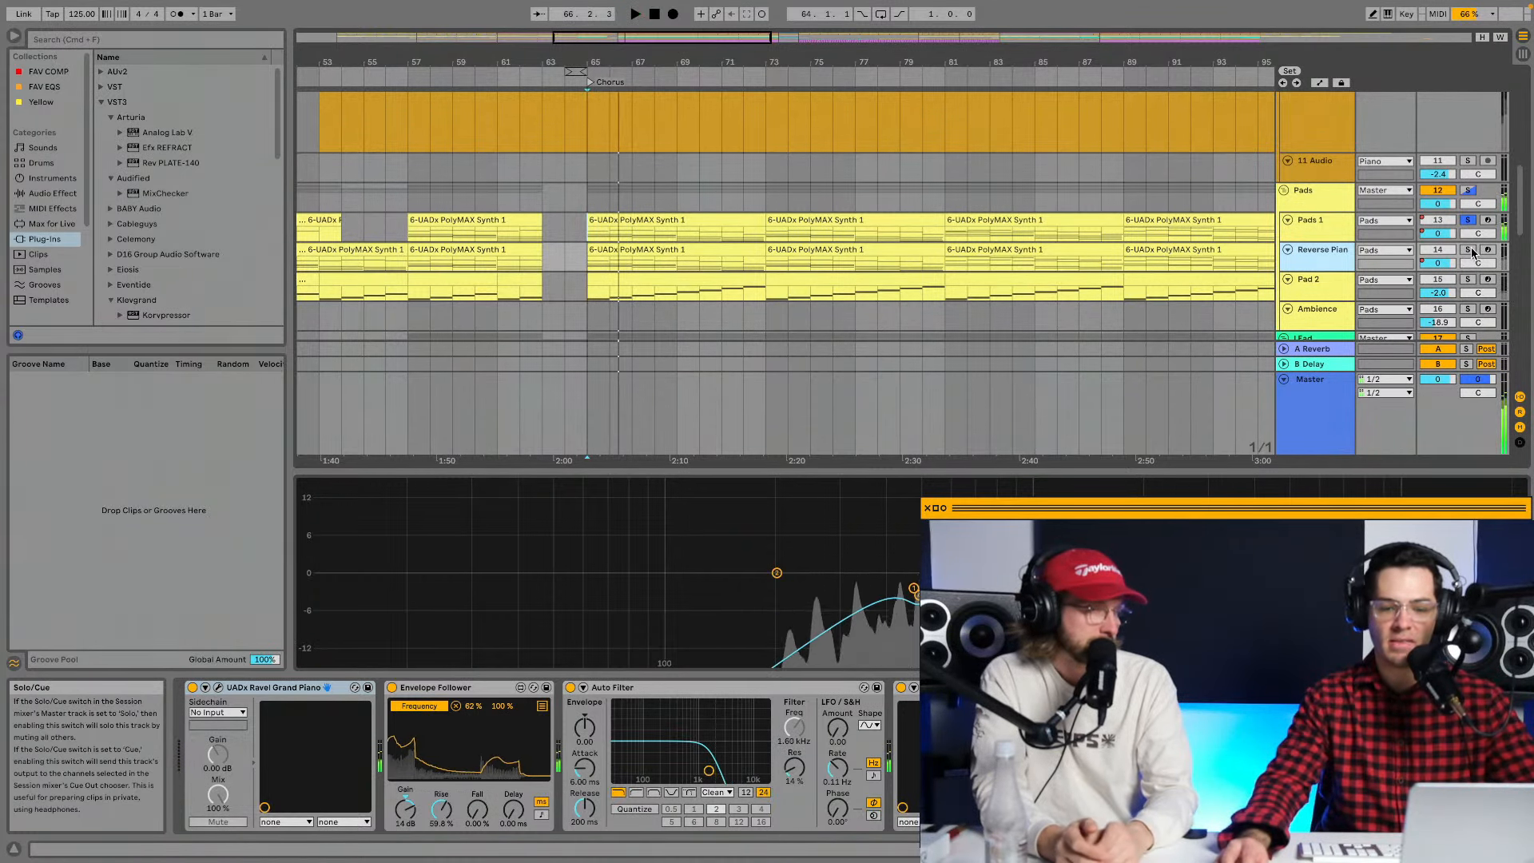
left_click(1468, 249)
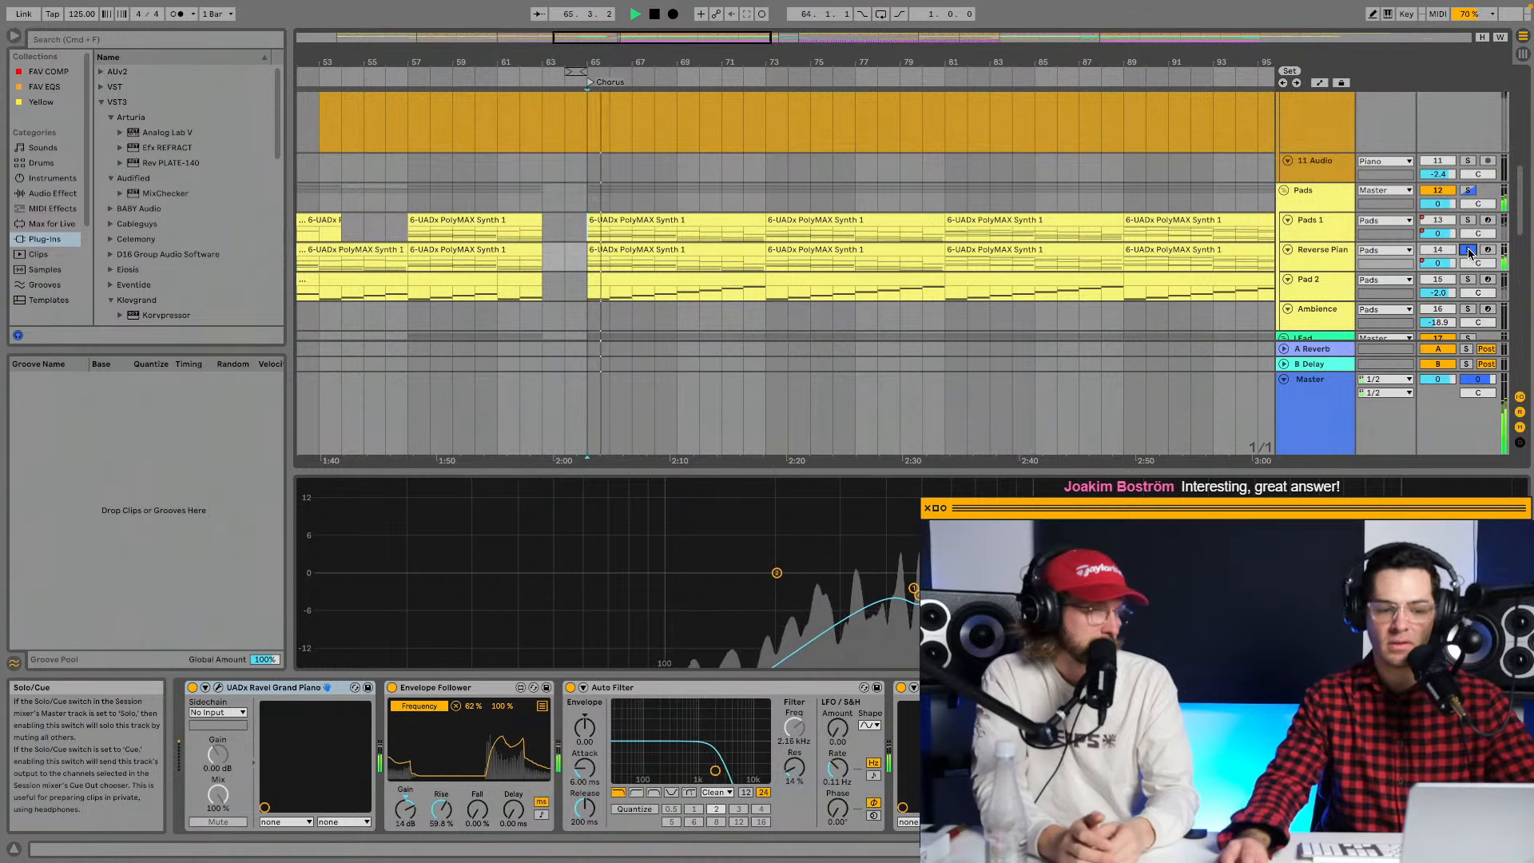
scroll(1227, 276, "down", 2)
key("space")
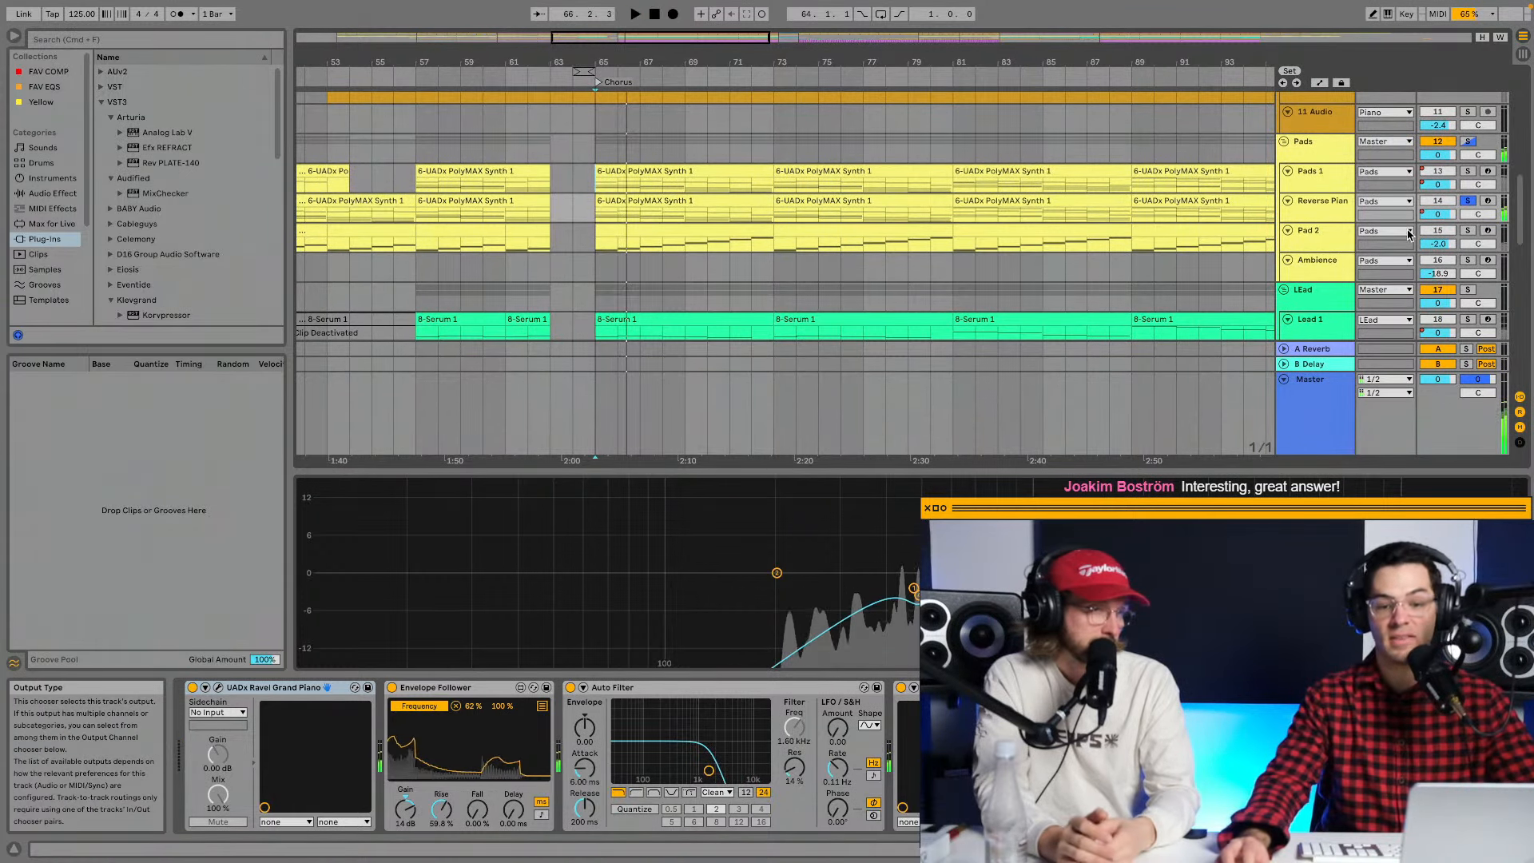
Solo the Pad 2 track and audition it from bar 65.
left_click(1465, 231)
key("space")
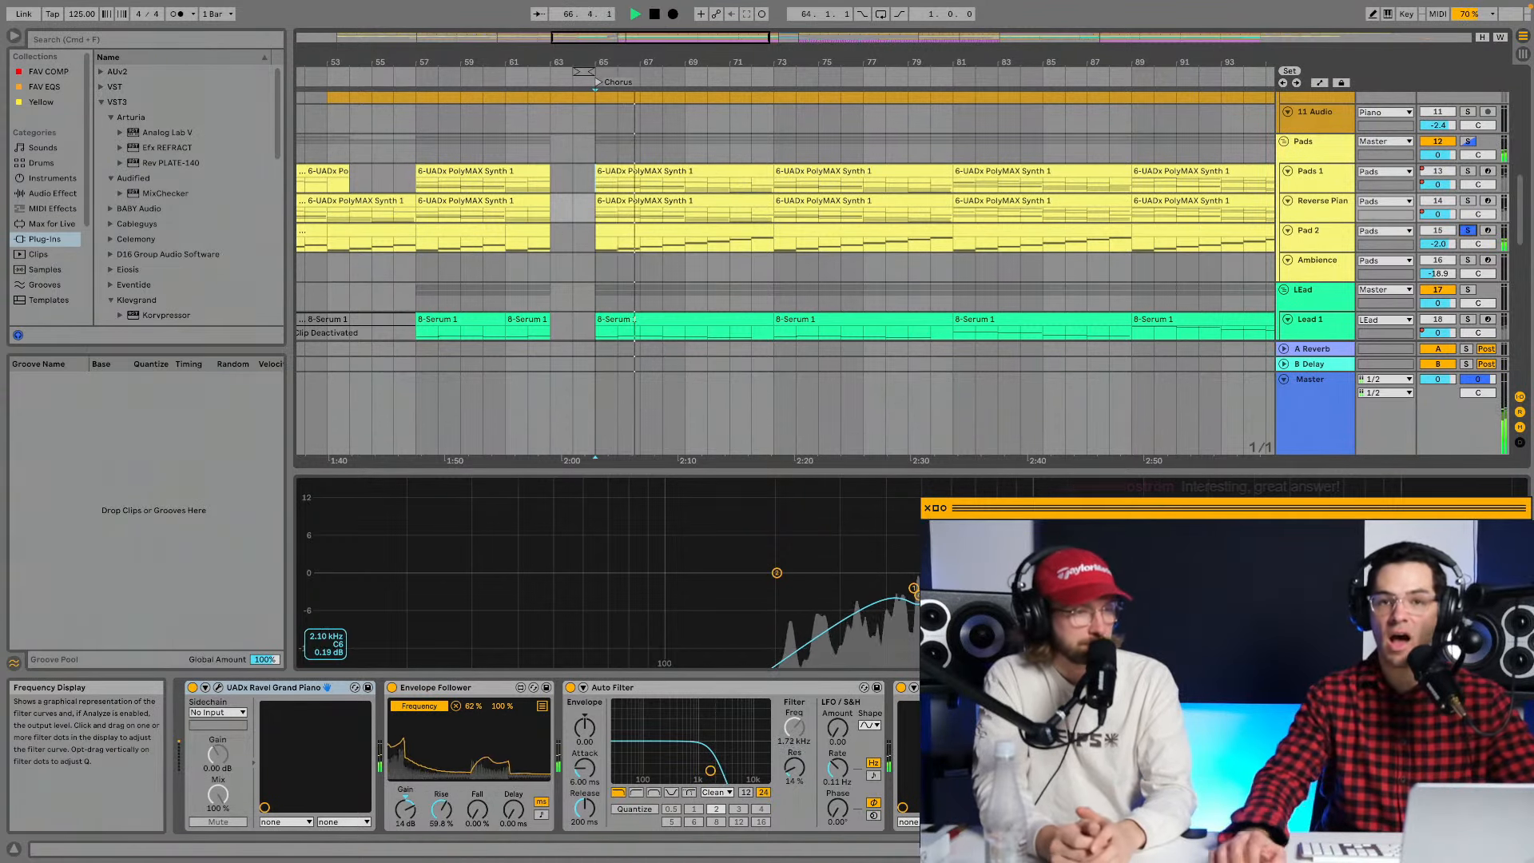
key("space")
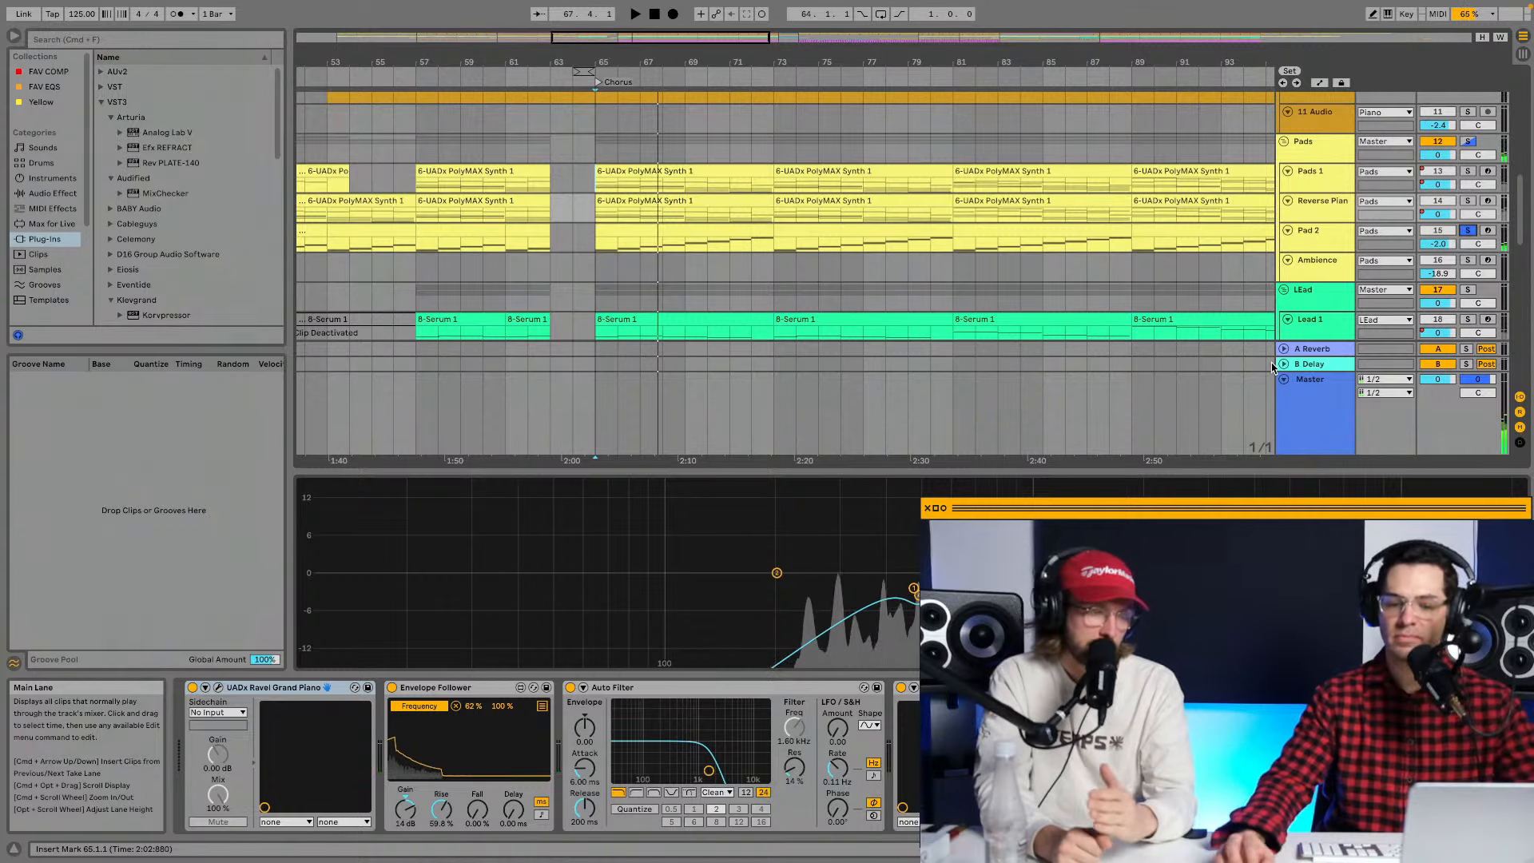
Examine Pad 2's device chain from the Arpeggiator through Crystallizer and Compressor to Auto Filter, and release the track's solo.
left_click(1327, 242)
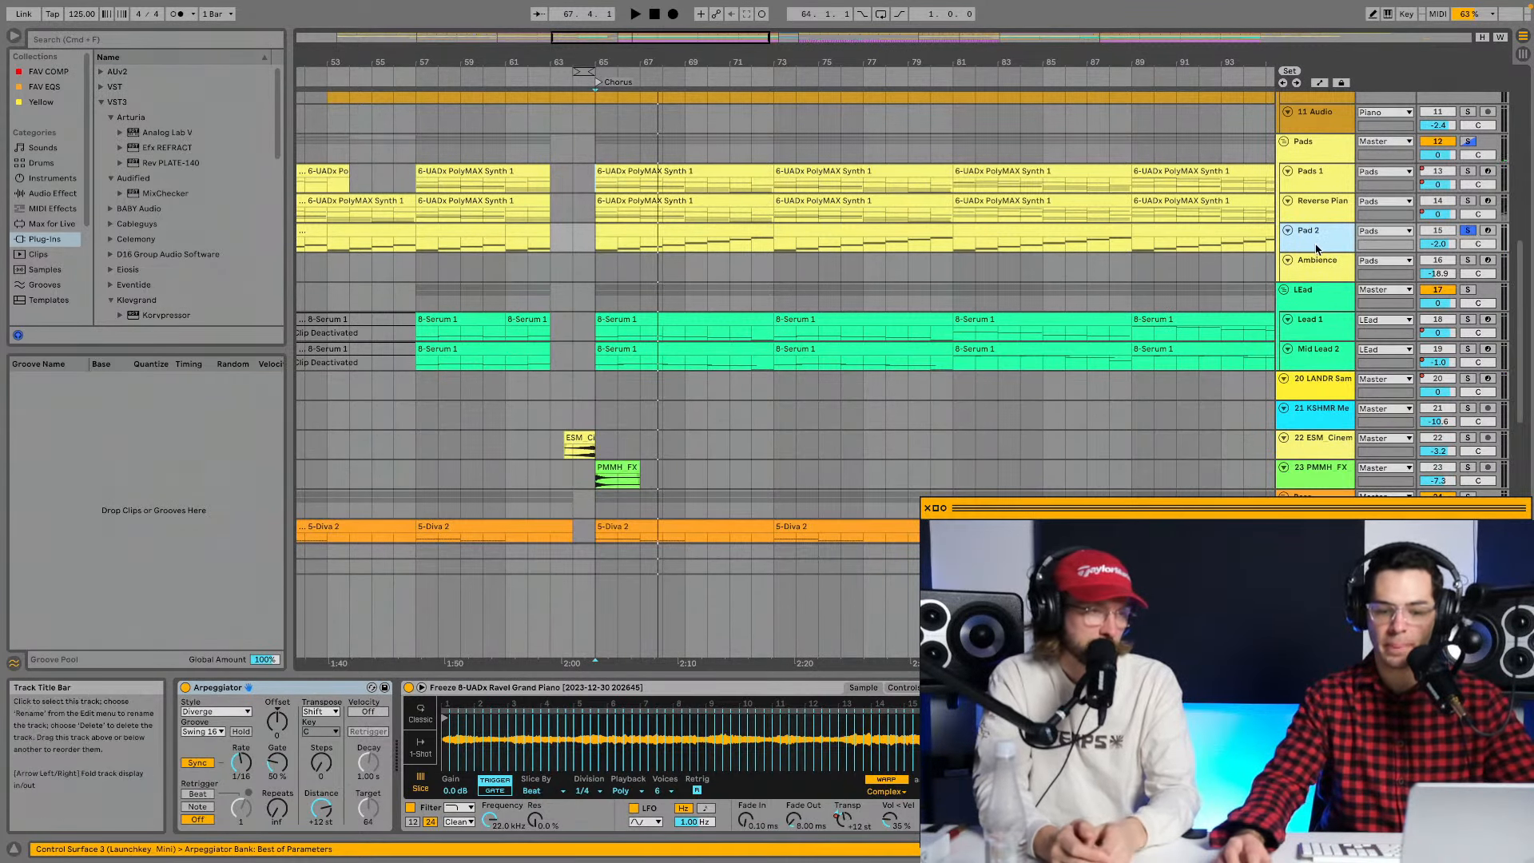
scroll(731, 743, "right", 15)
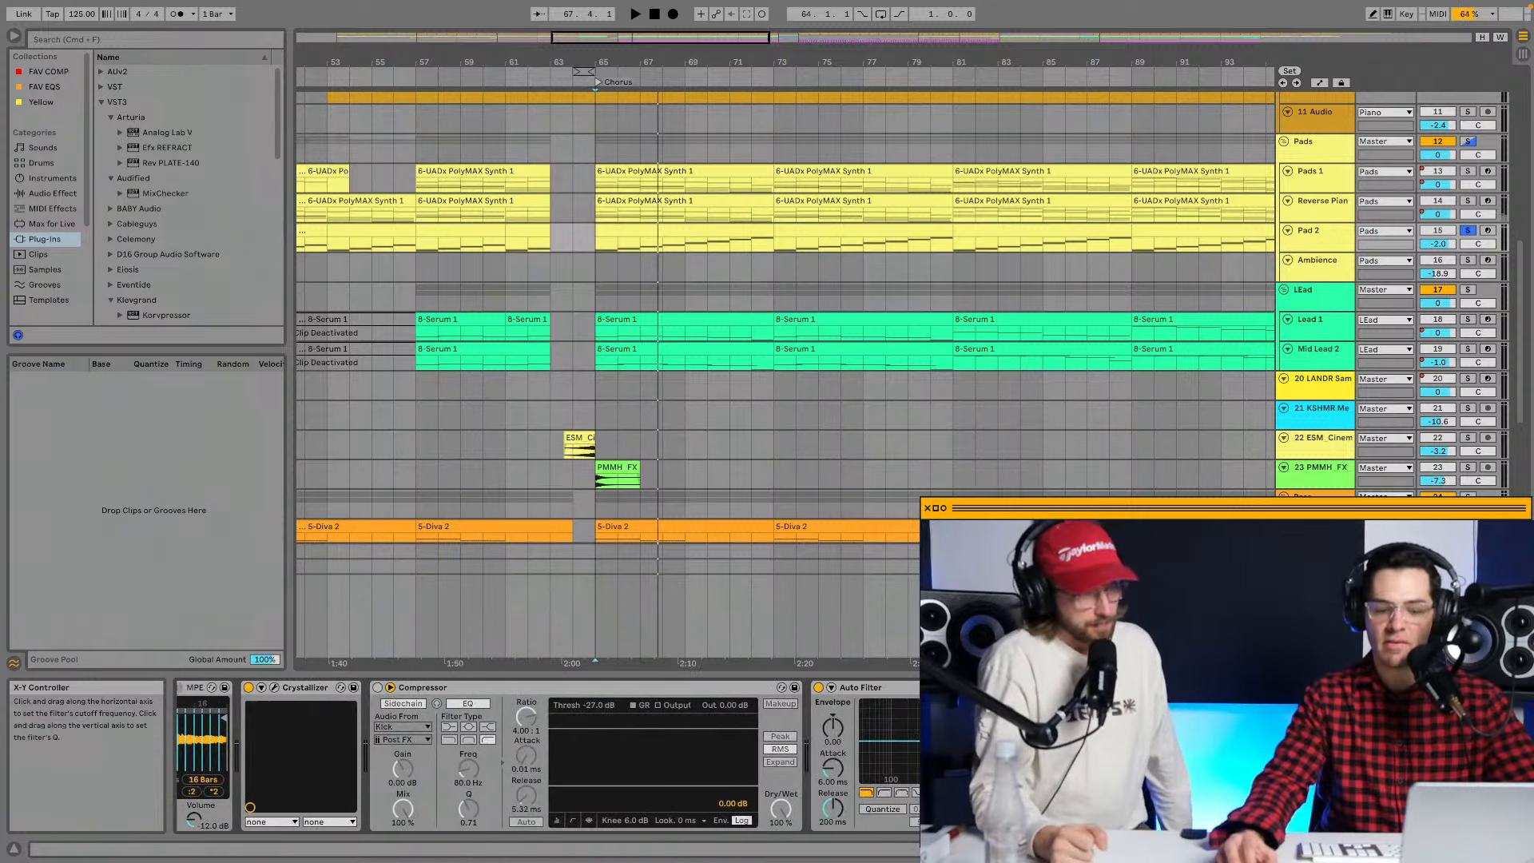
left_click(1336, 248)
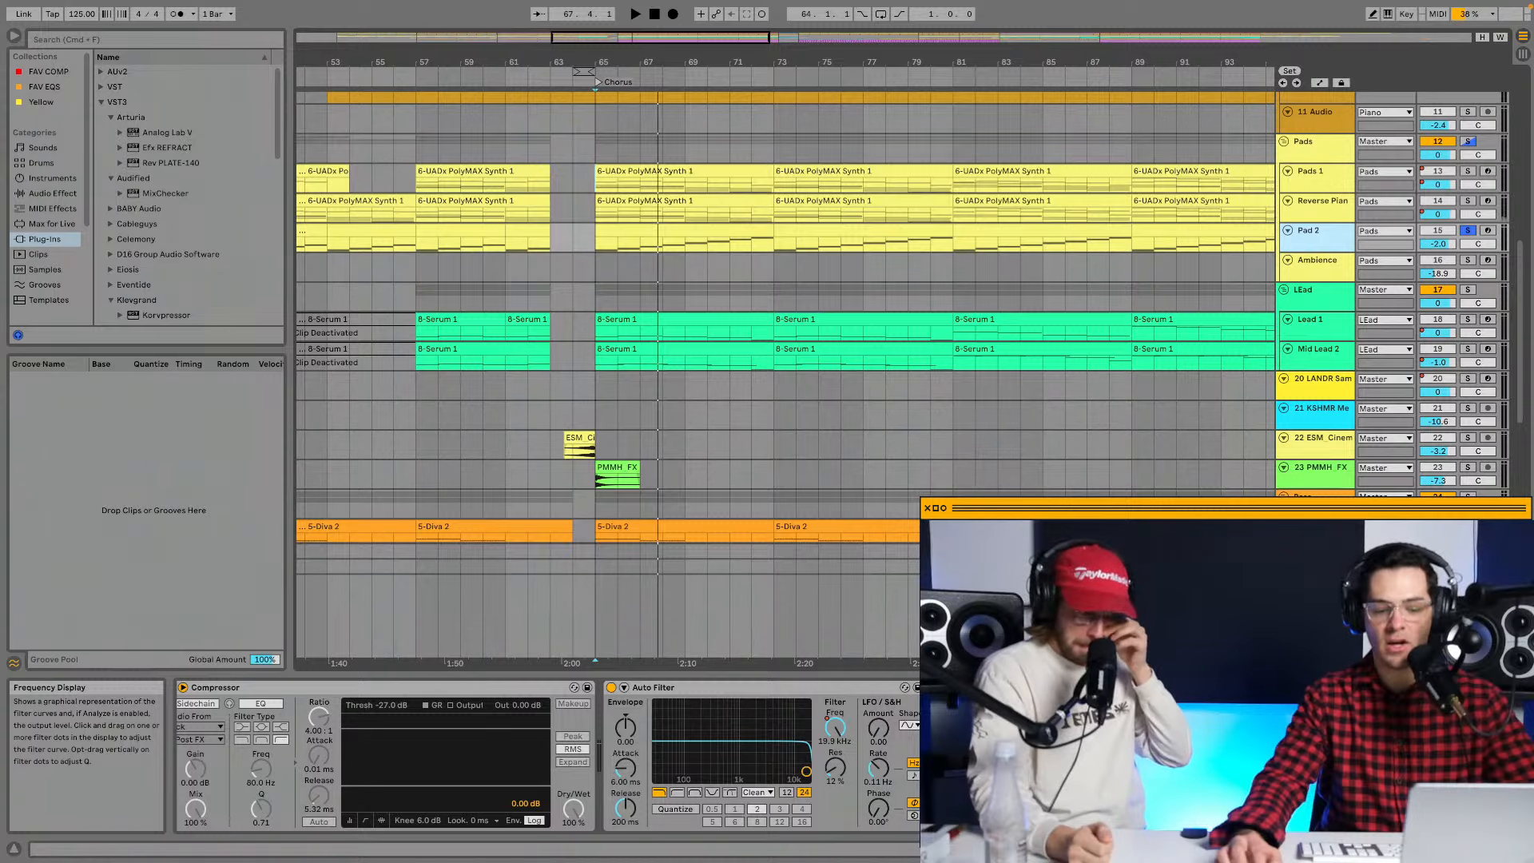
left_click(1118, 747)
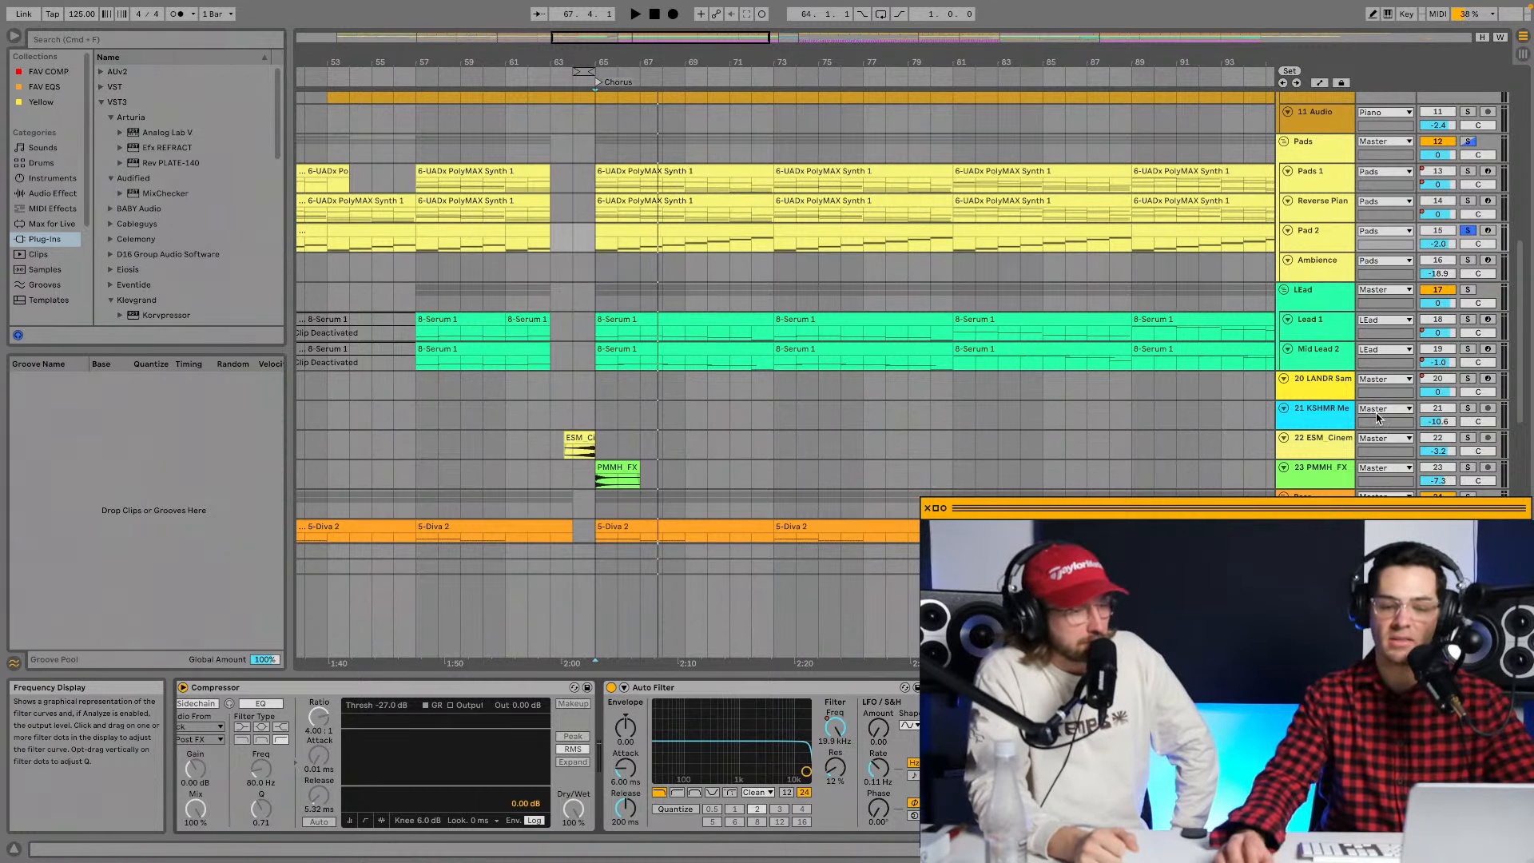
left_click(1467, 230)
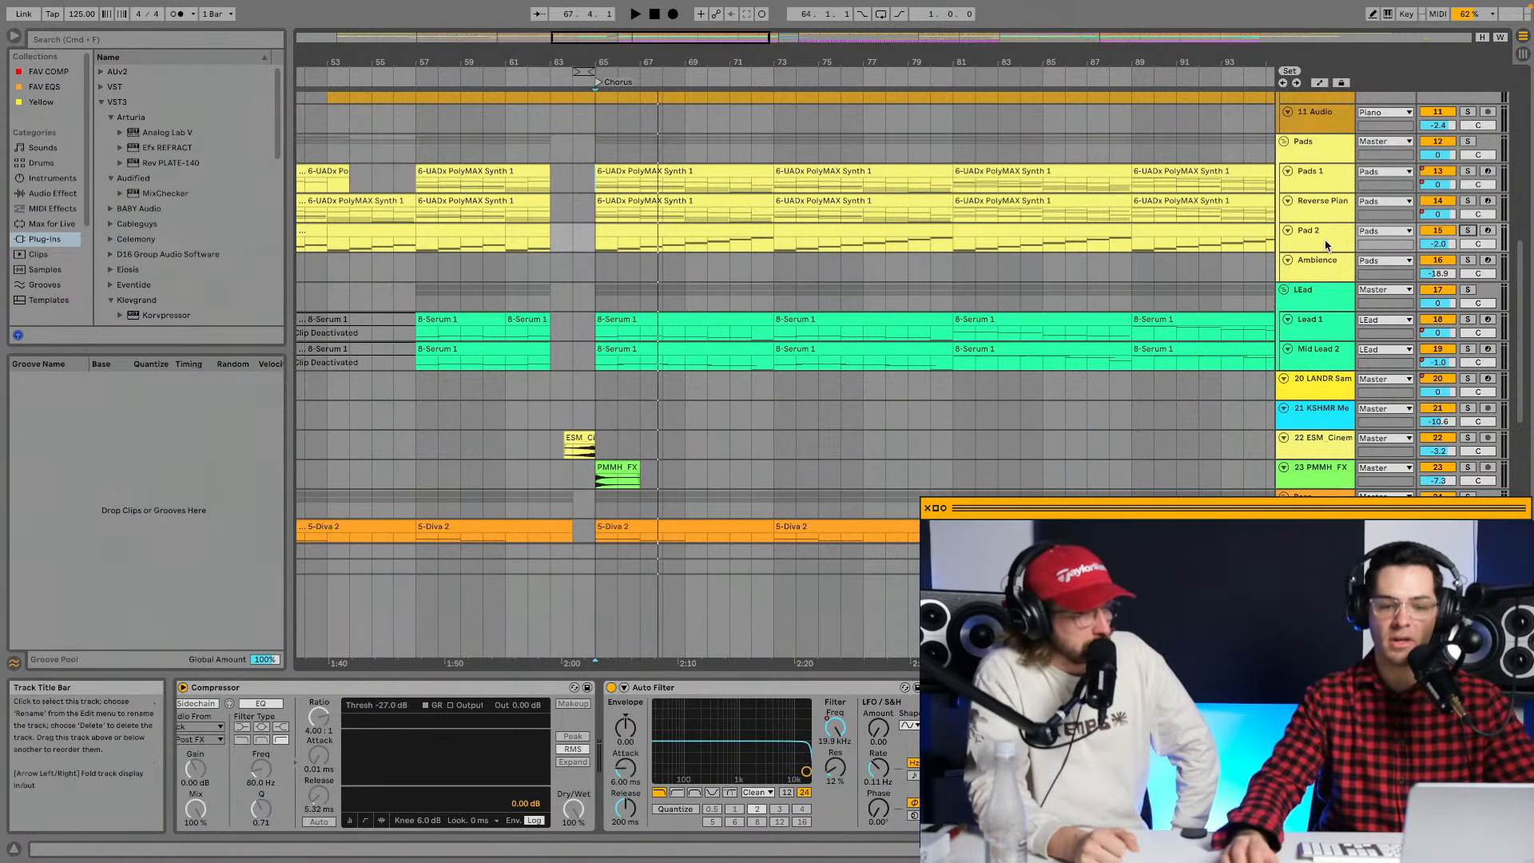
Solo the Bass group and set the playback start to bar 65 at the Chorus.
scroll(1315, 234, "down", 5)
scroll(1315, 234, "down", 3)
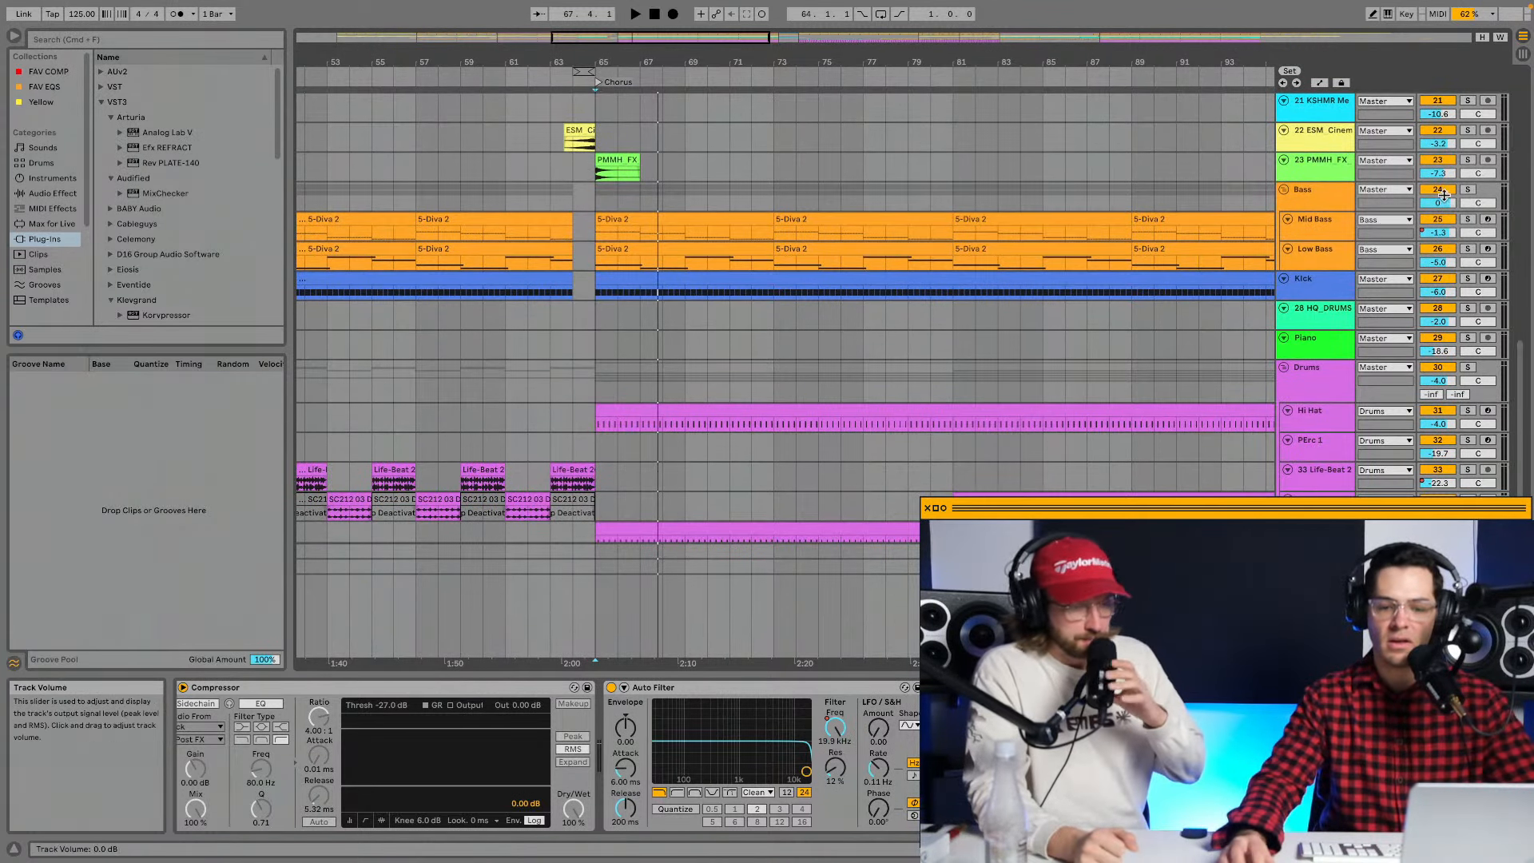
left_click(1318, 206)
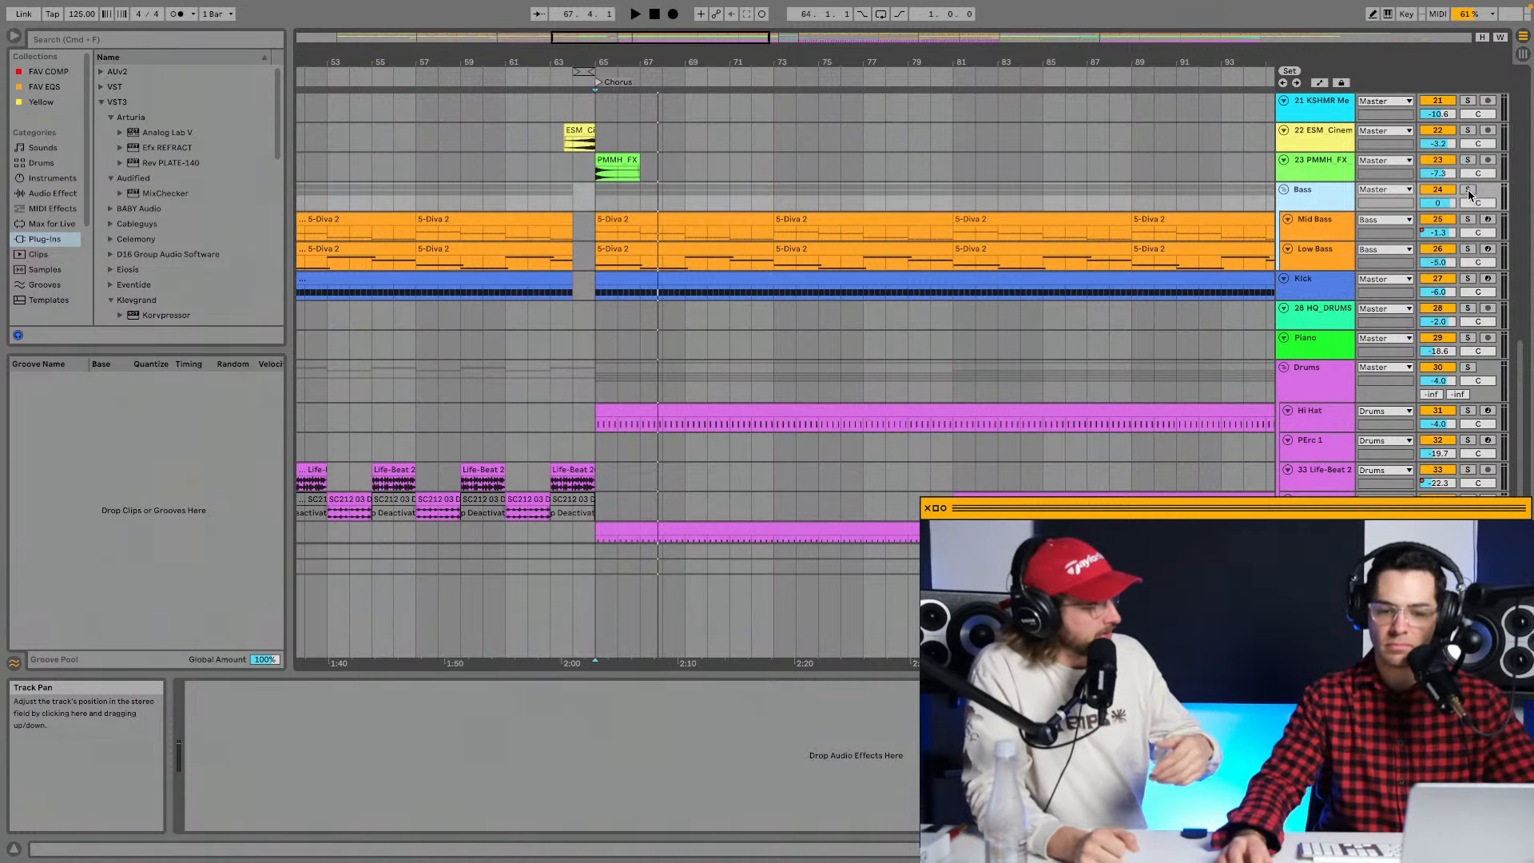
left_click(1469, 190)
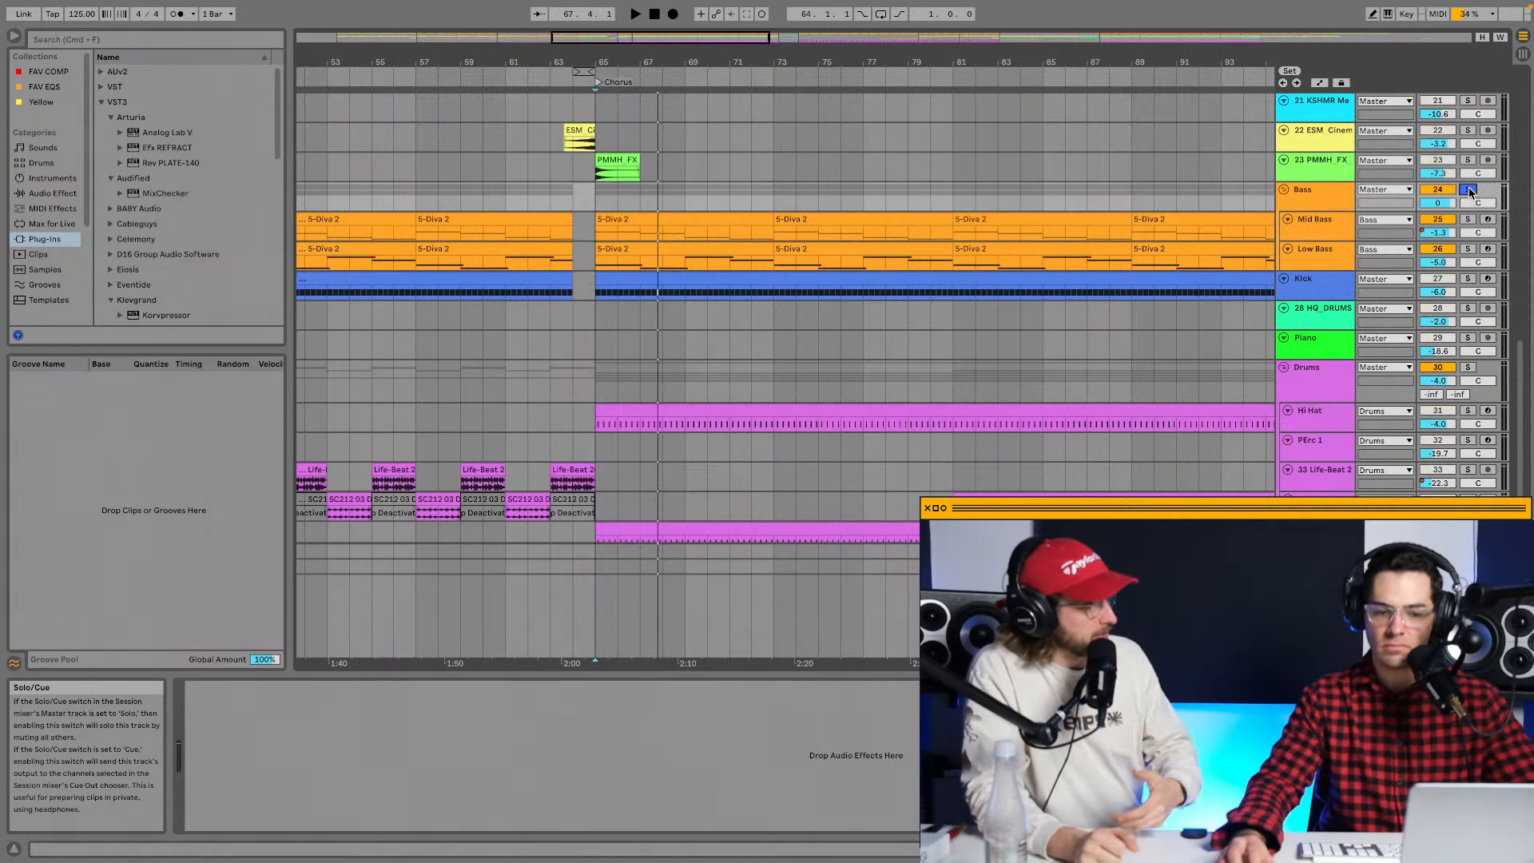
left_click(594, 232)
left_click(1322, 204)
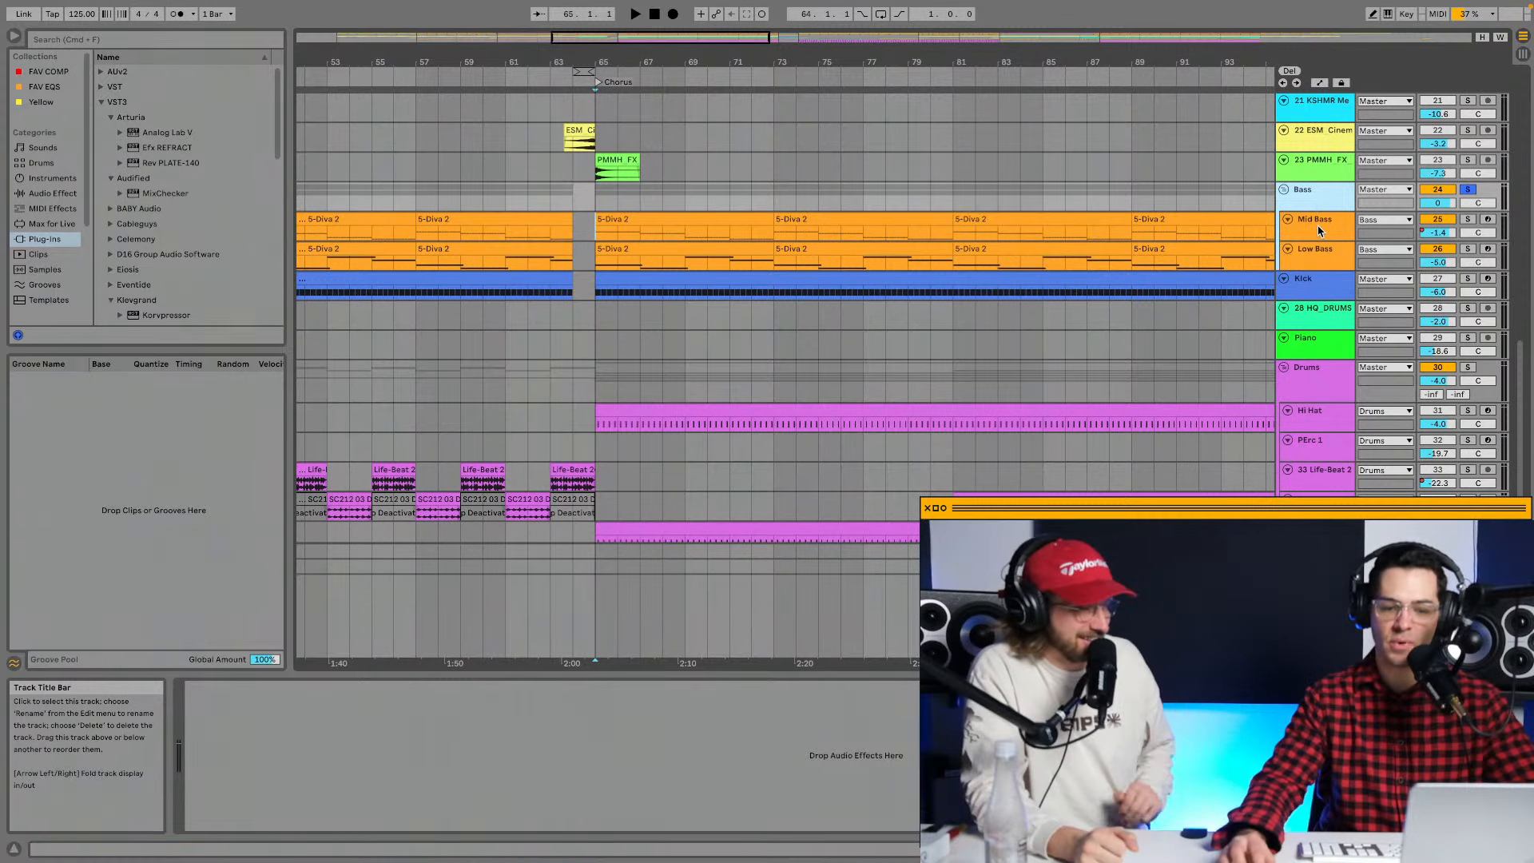
Inspect the low-cut band of Mid Bass's EQ Eight and audition the track in solo from bar 65.
left_click(1315, 229)
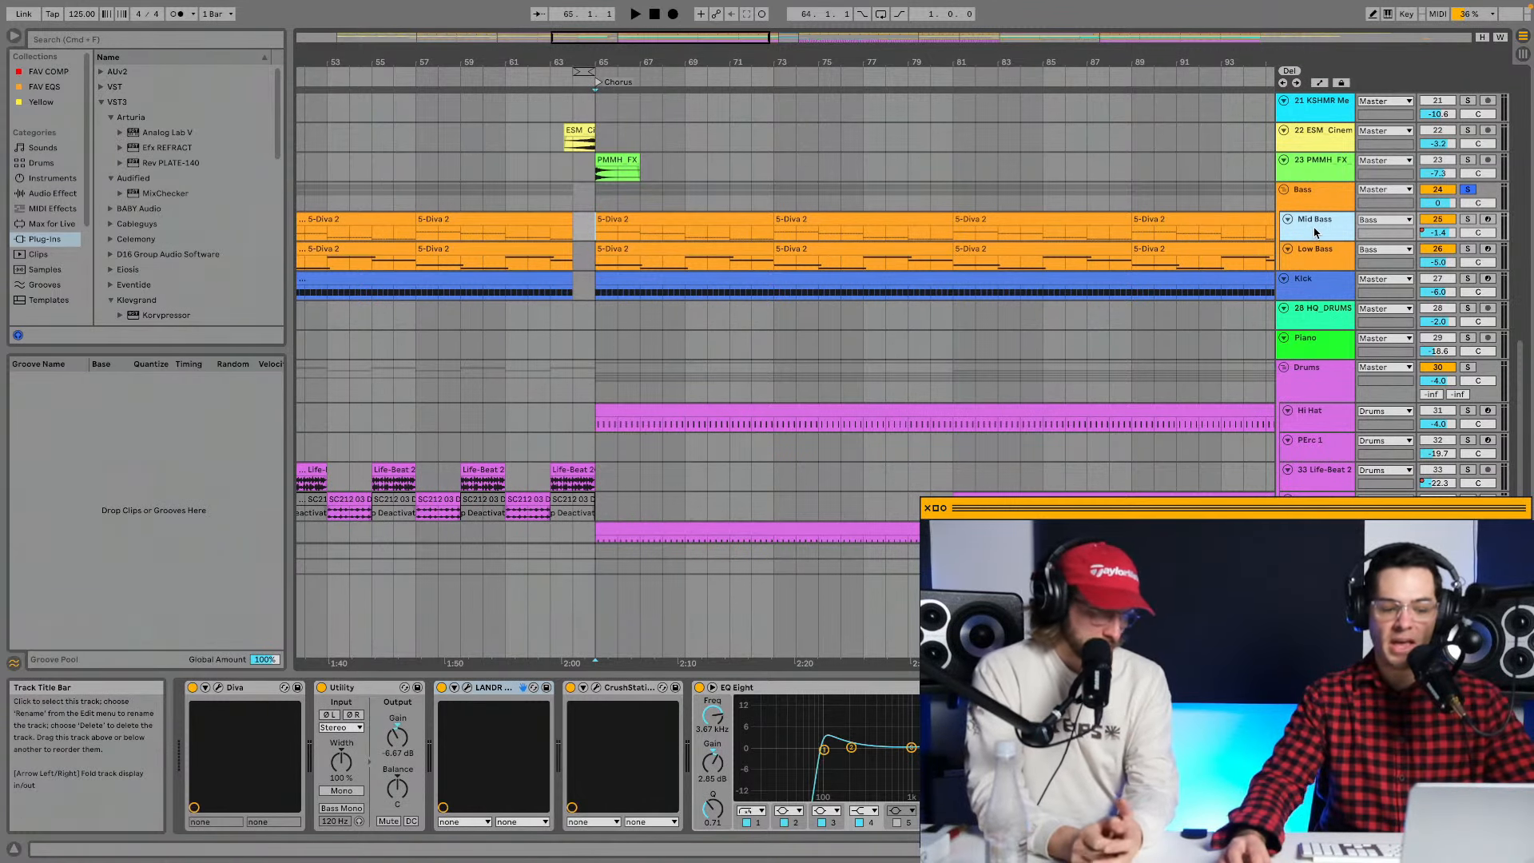
left_click(825, 751)
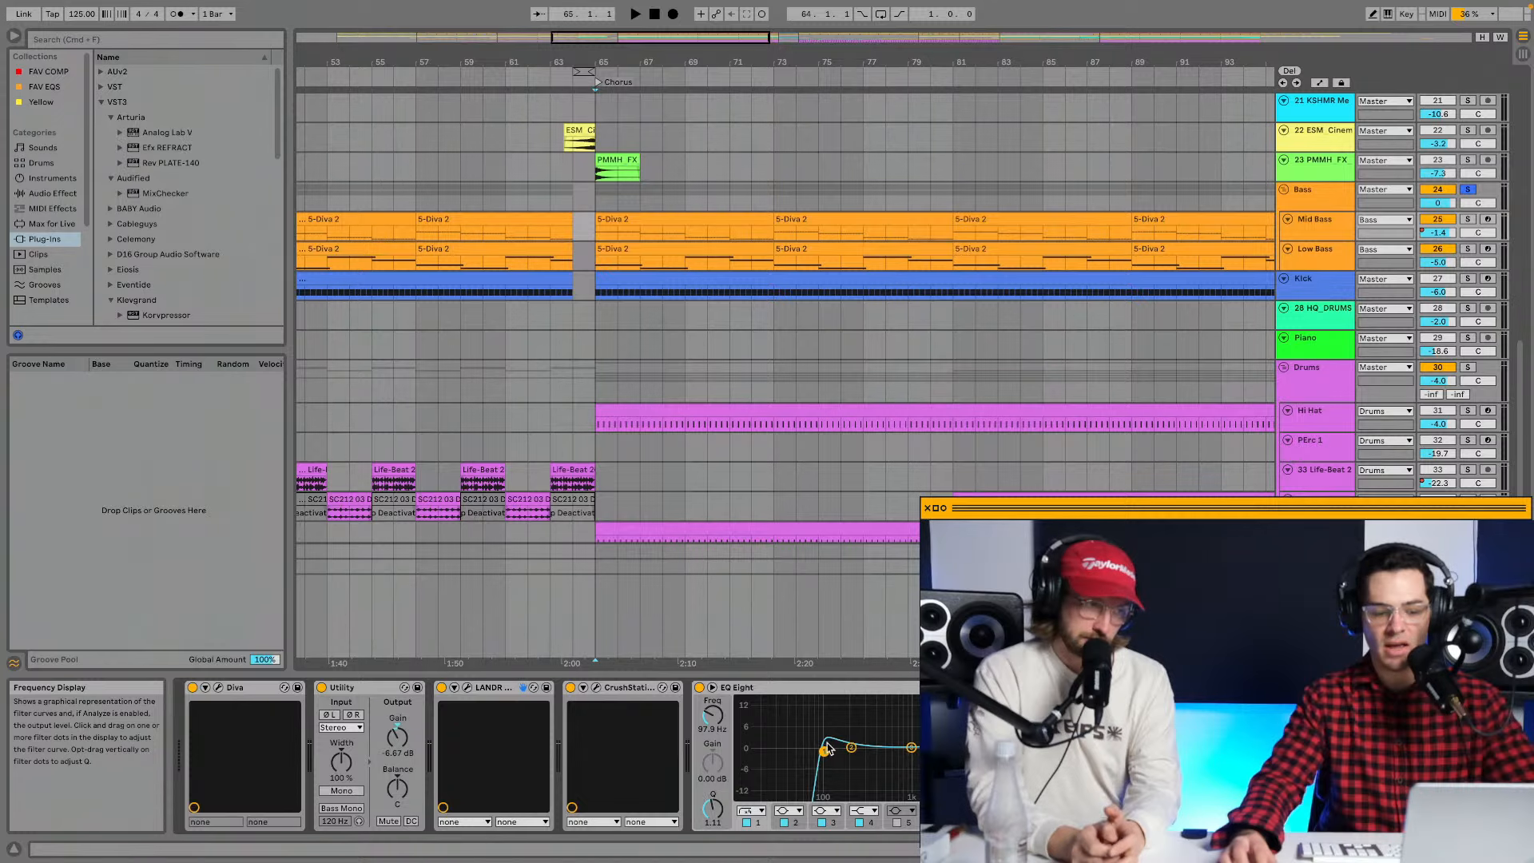
left_click(1468, 219)
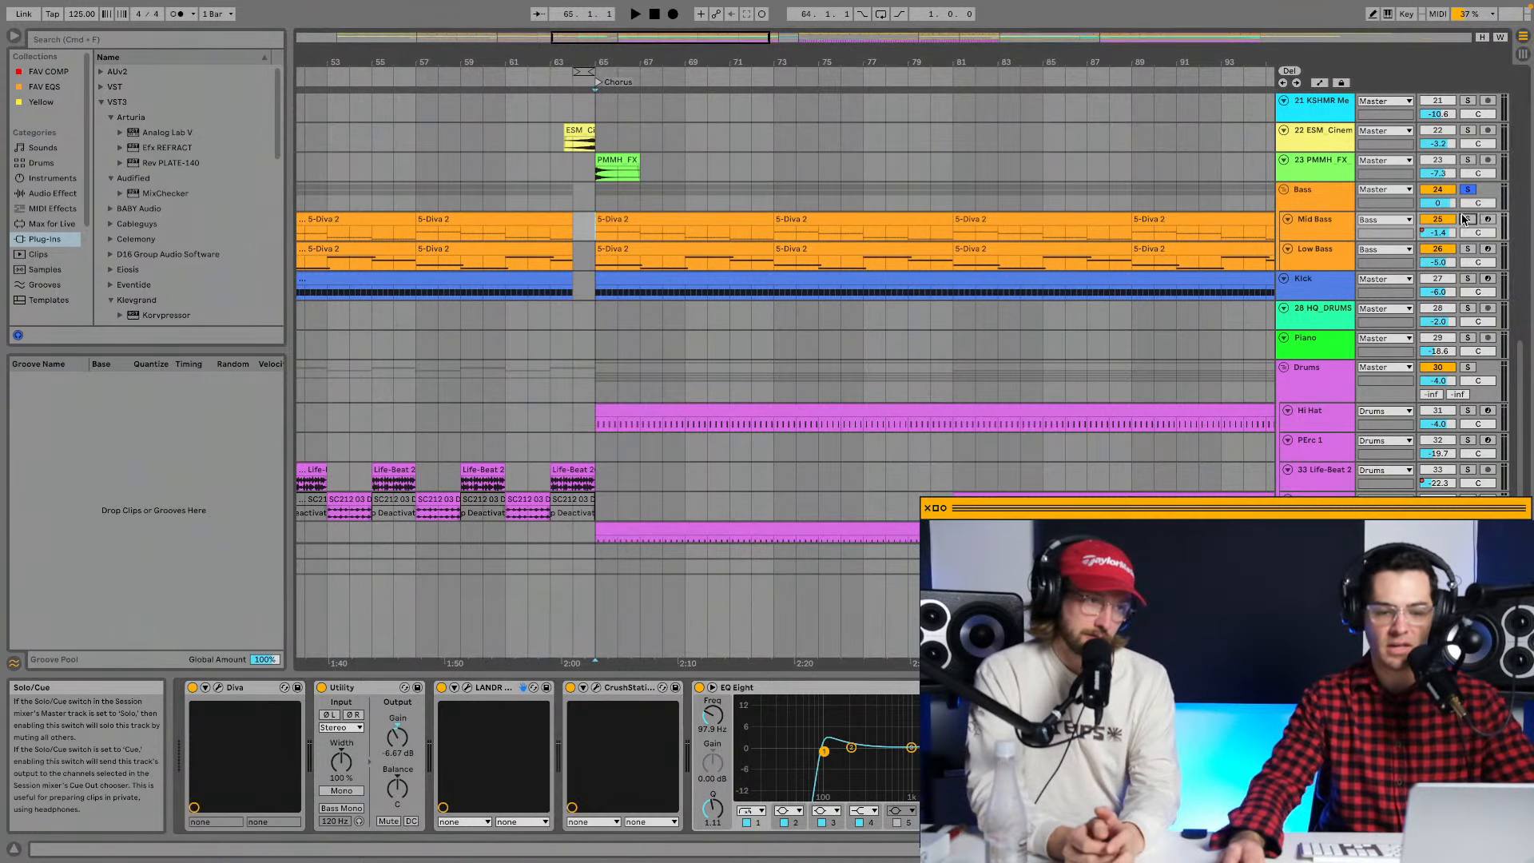
key("space")
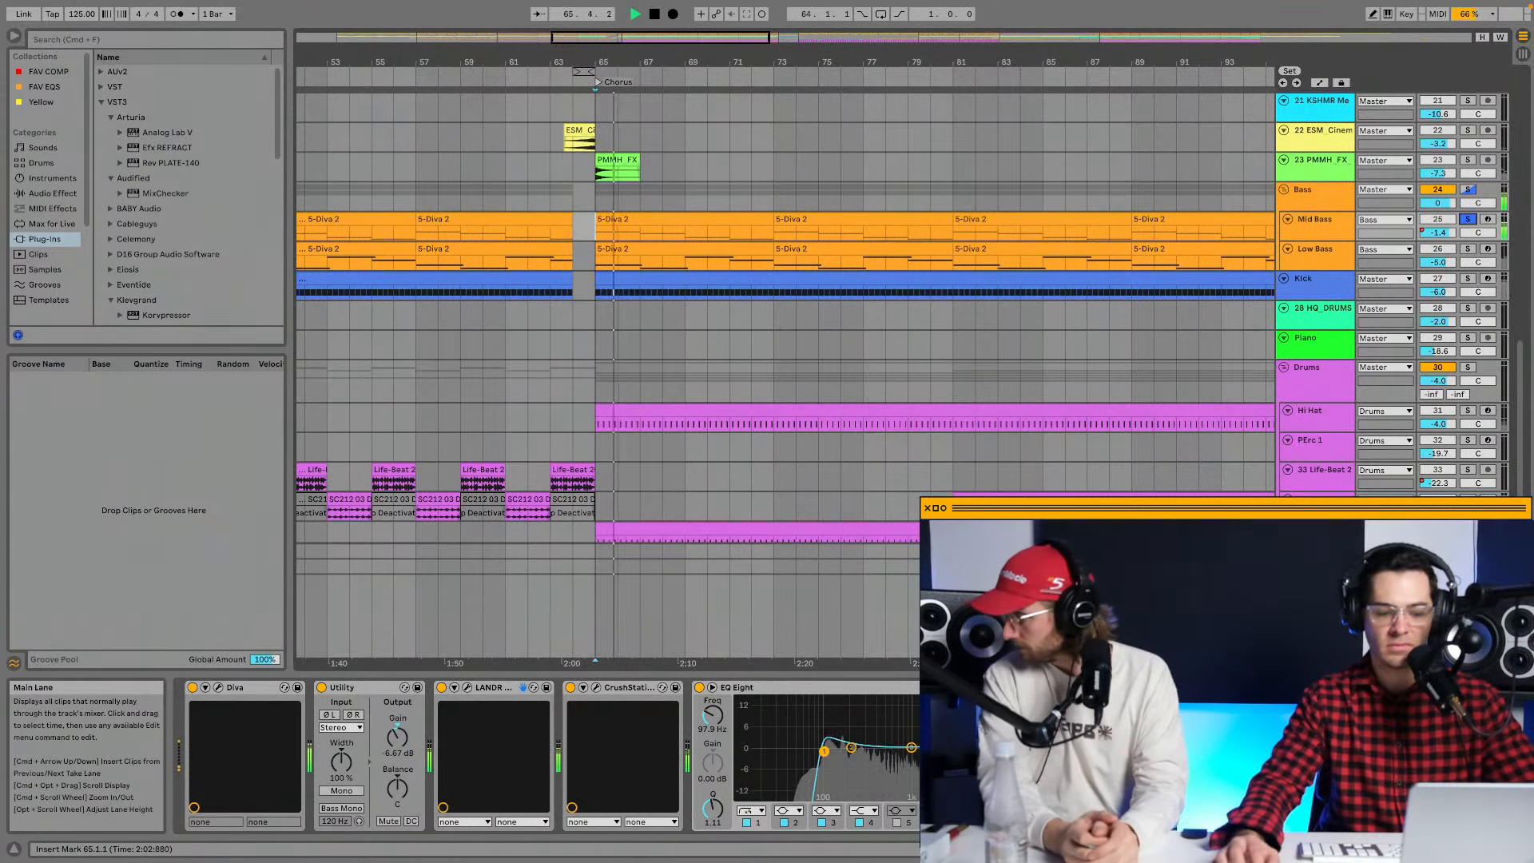
key("space")
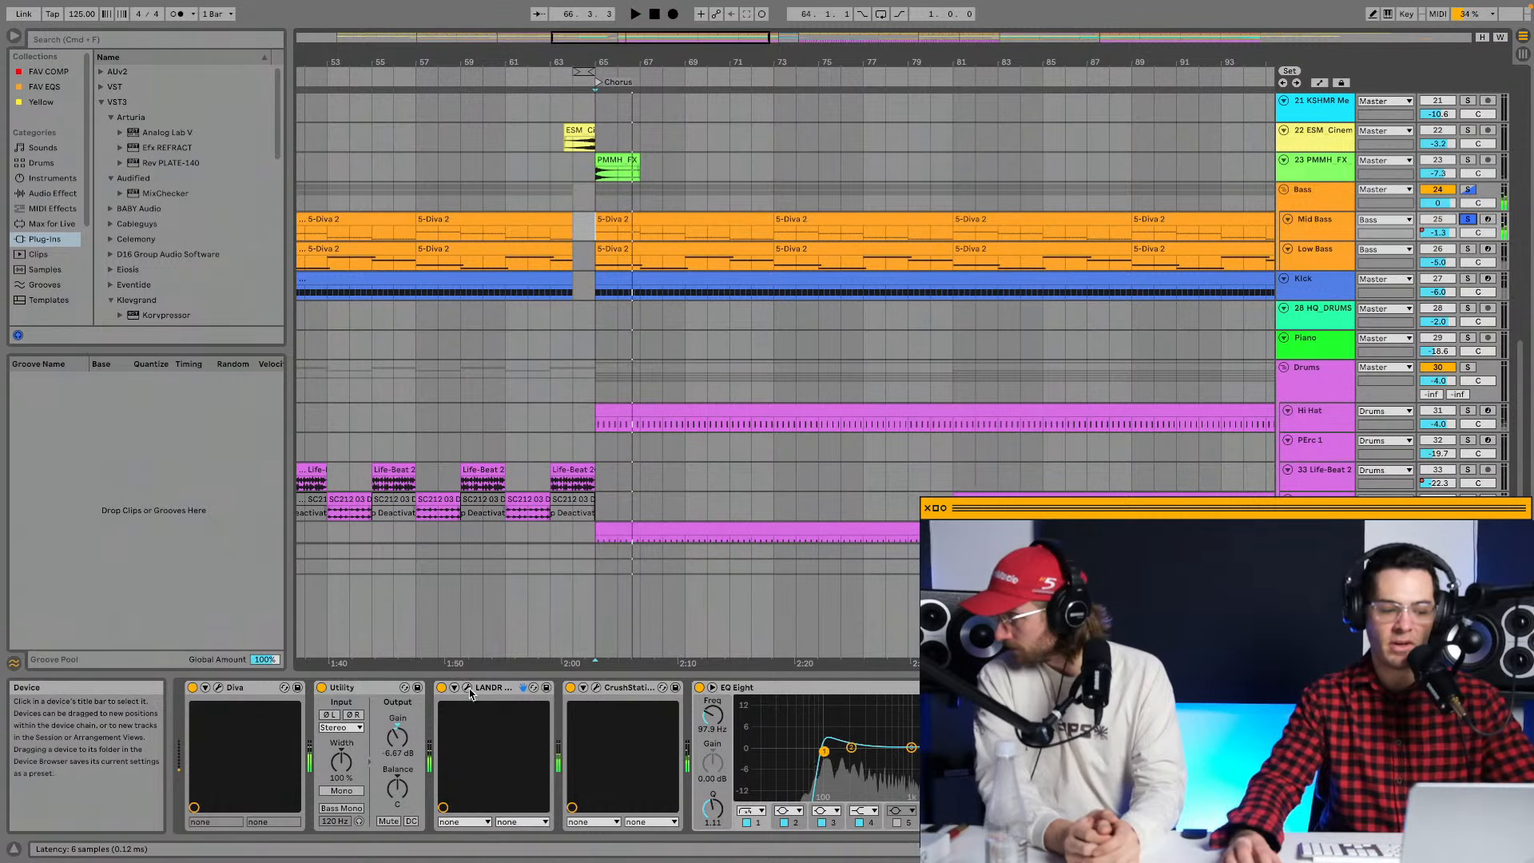
Open LANDR FX Bass on Mid Bass, move its window over the arrangement, and play the track through the Bright and Wide preset.
left_click(467, 687)
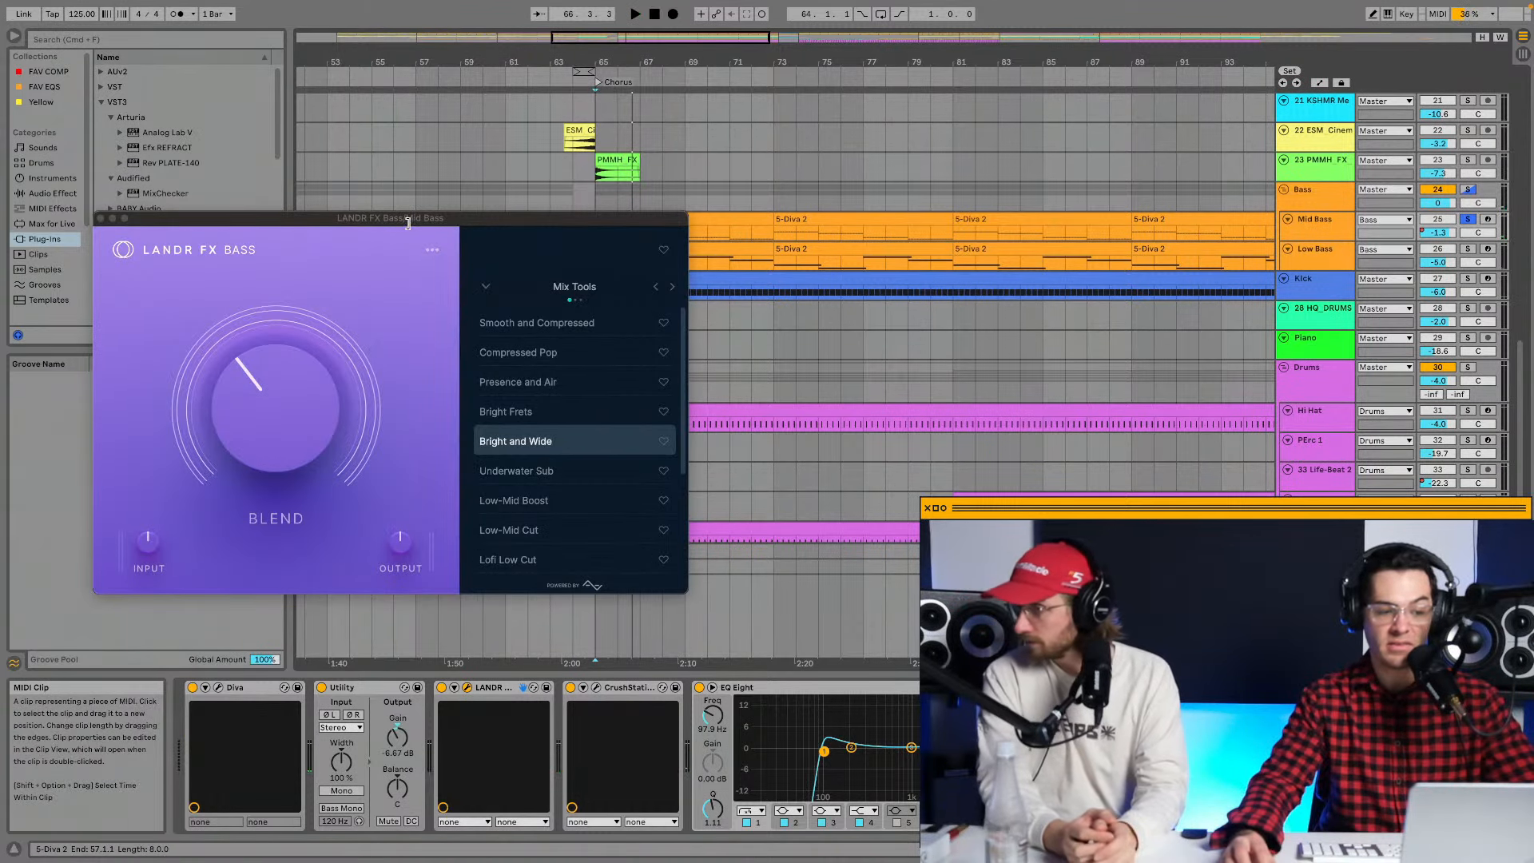
left_click_drag(411, 221, 778, 103)
mouse_move(683, 270)
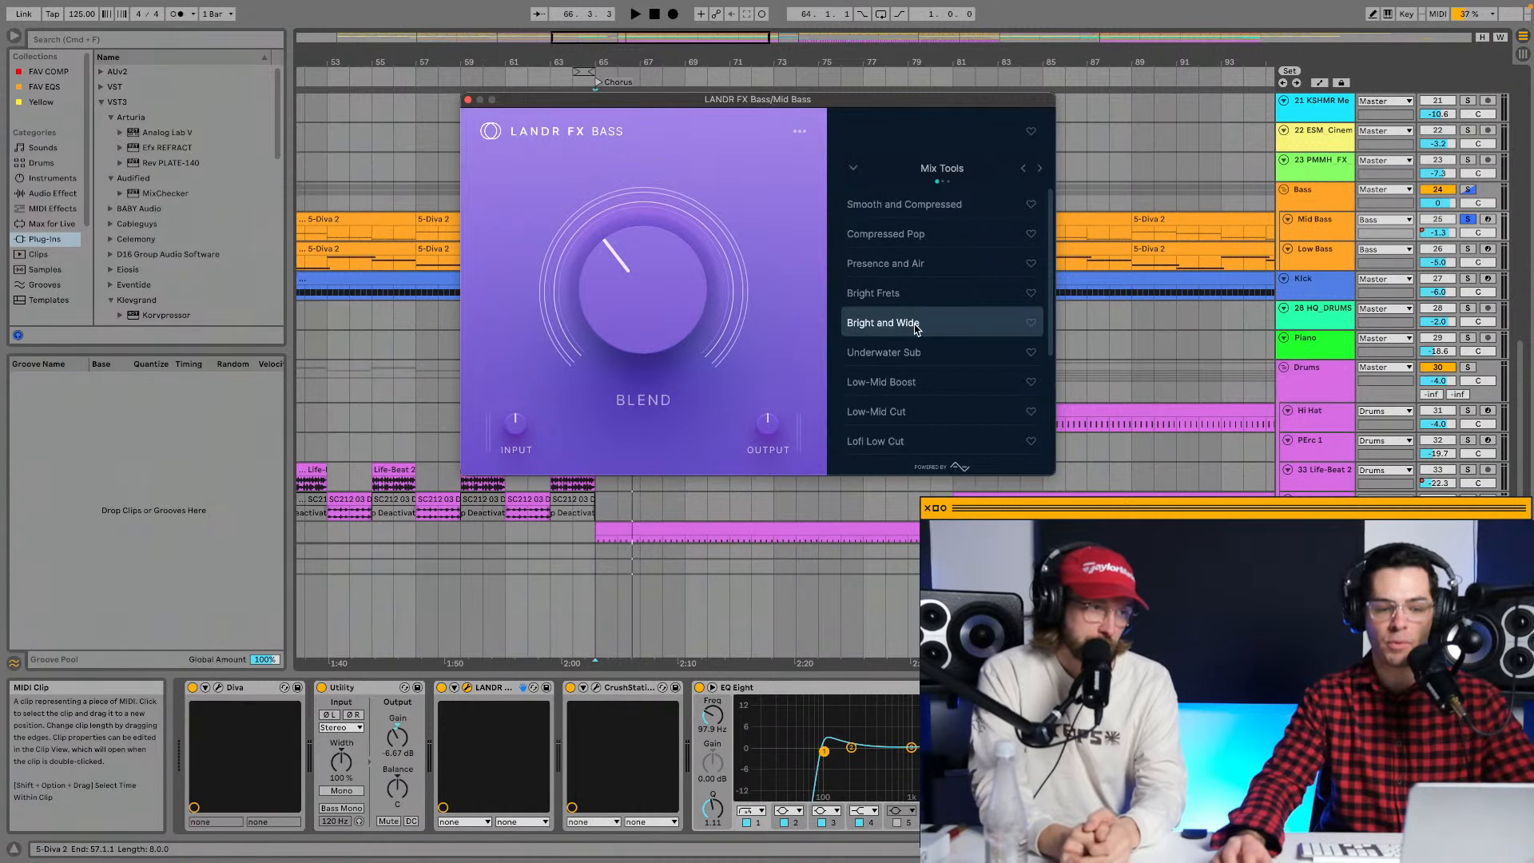
key("space")
Compare the soloed Mid Bass from bar 65 with LANDR FX Bass bypassed and reactivated.
left_click(441, 688)
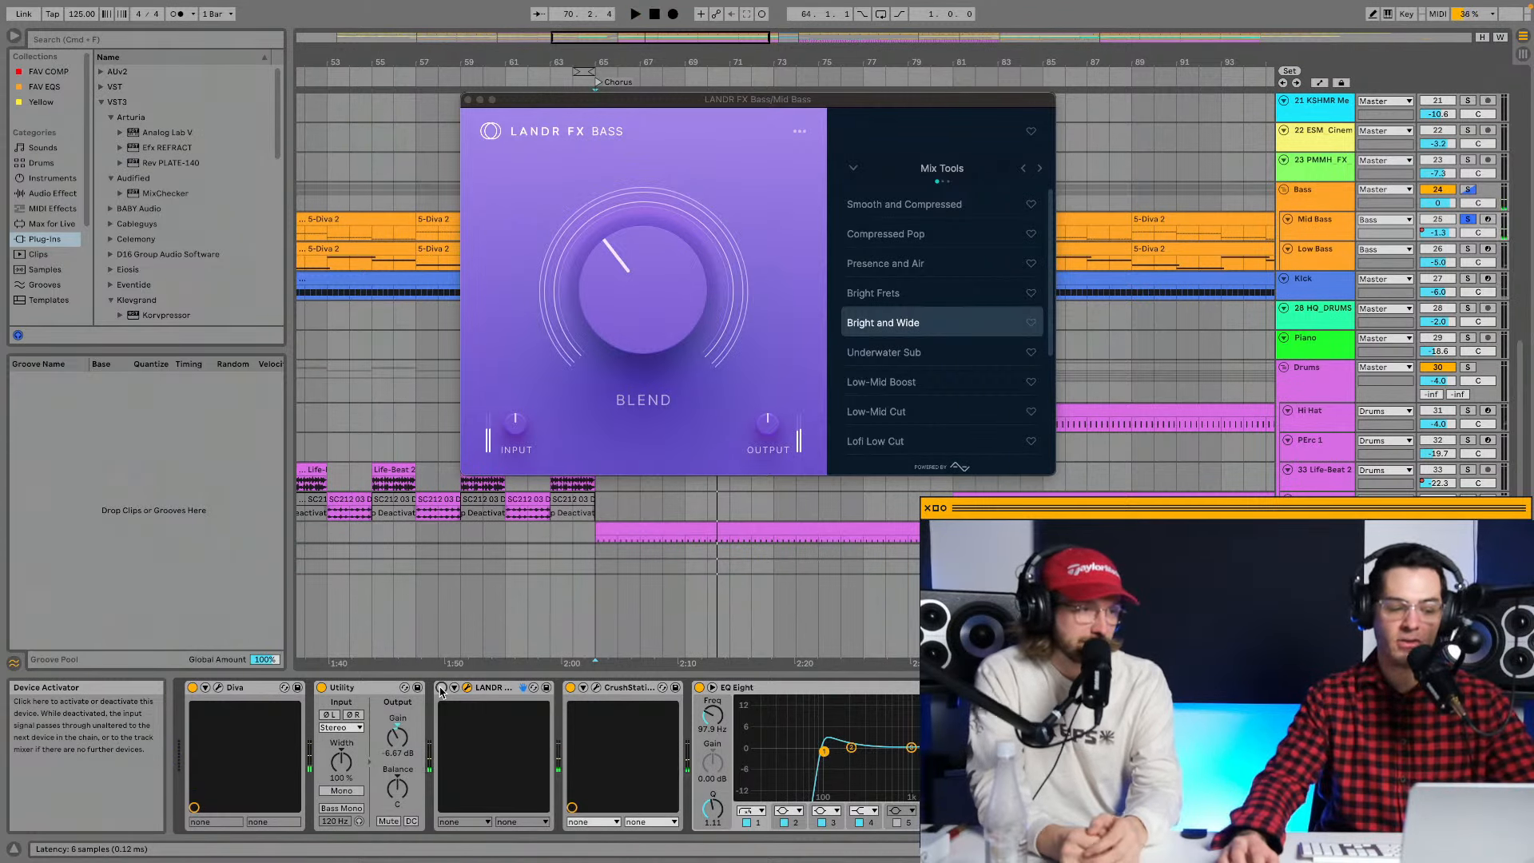
key("space")
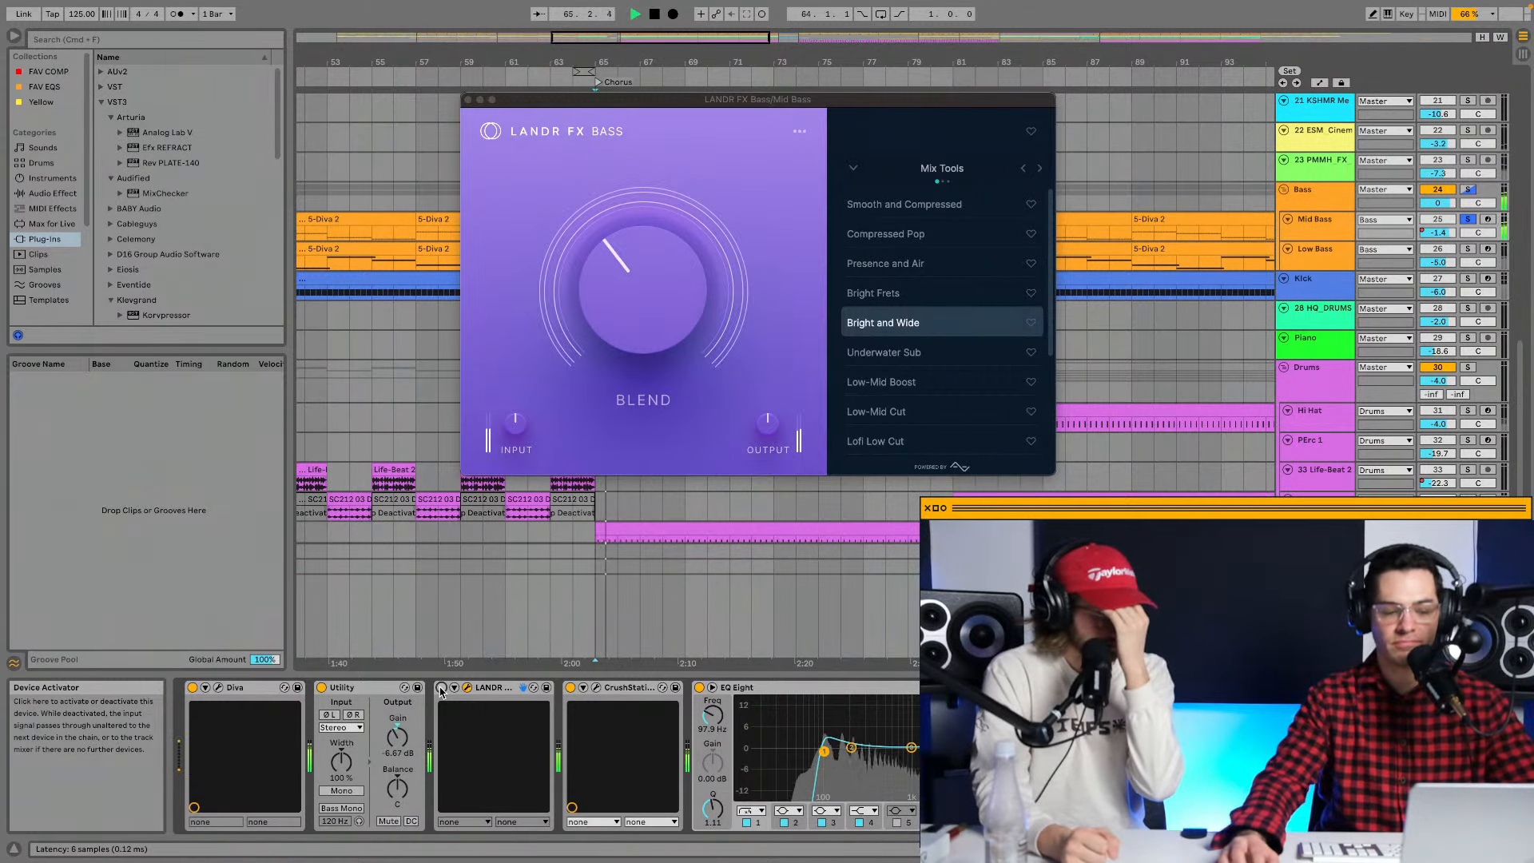
left_click(440, 689)
key("space")
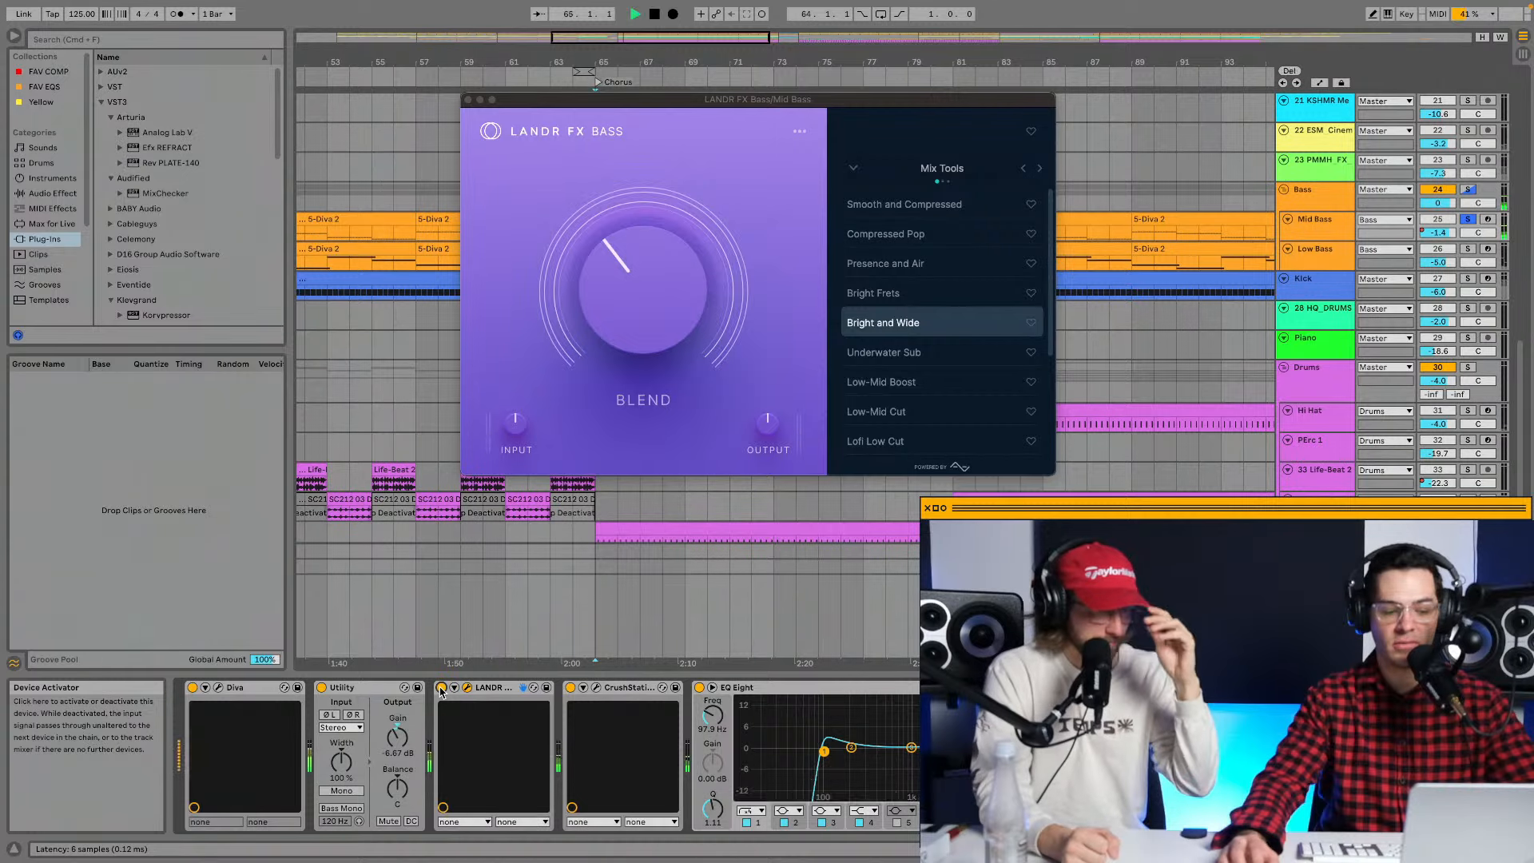
key("space")
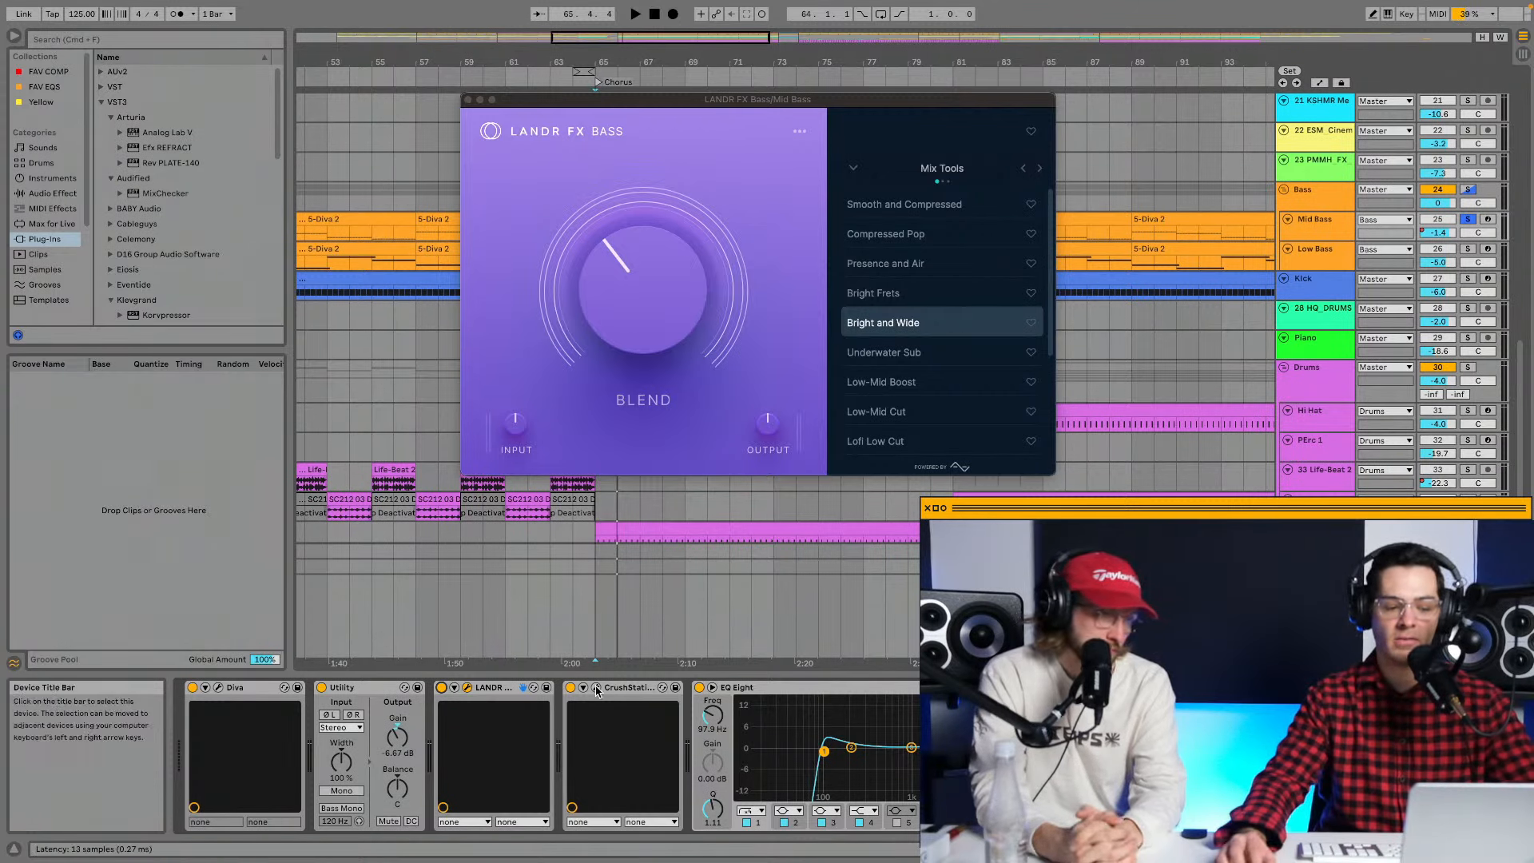
Open CrushStation on Mid Bass, audition the soloed track from bar 65 through it, and close both plug-in windows.
left_click(596, 687)
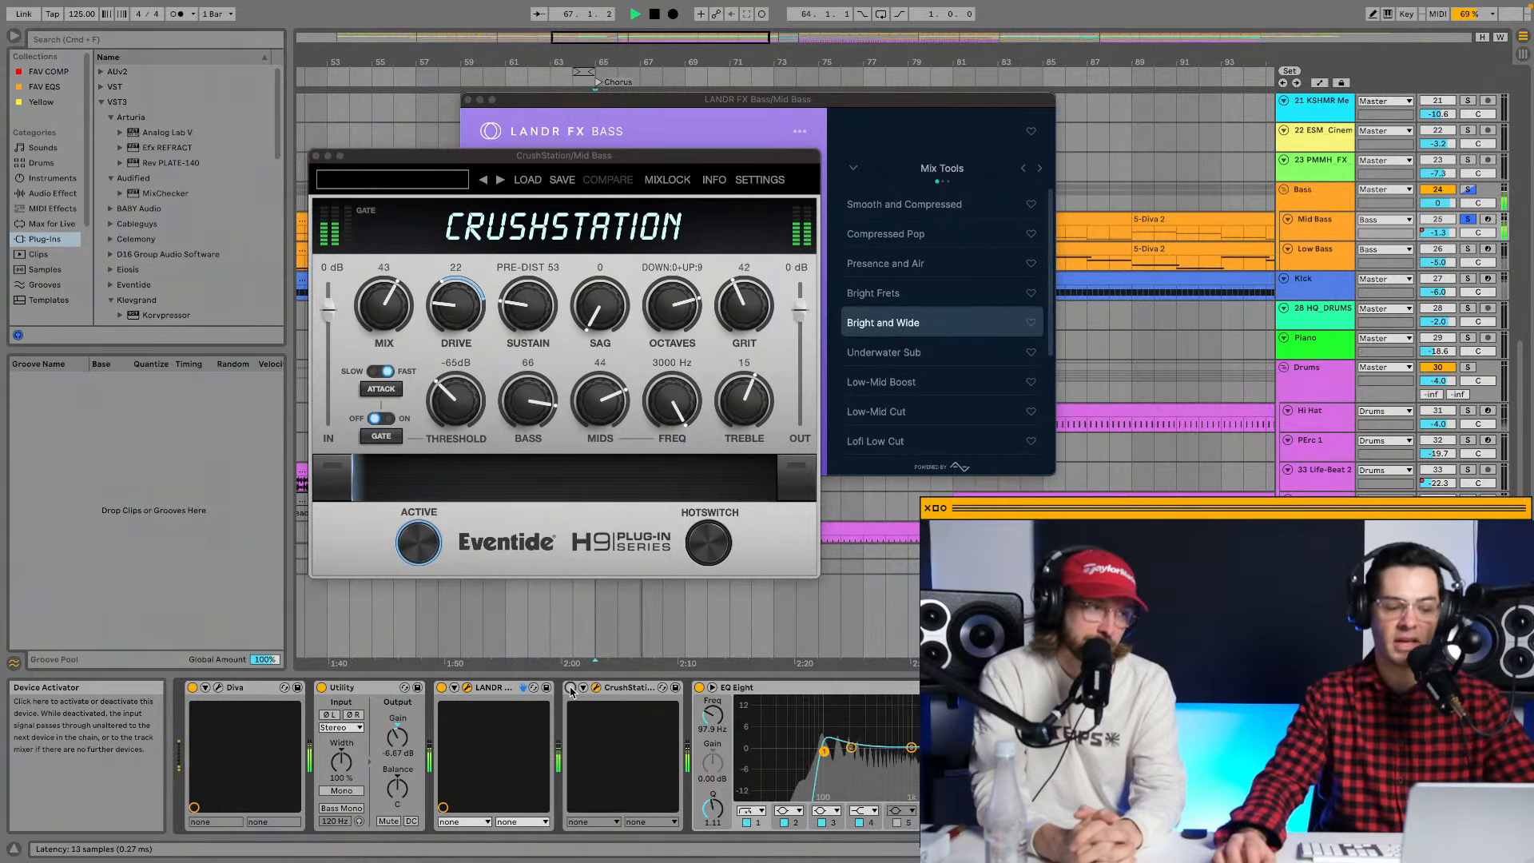
key("space")
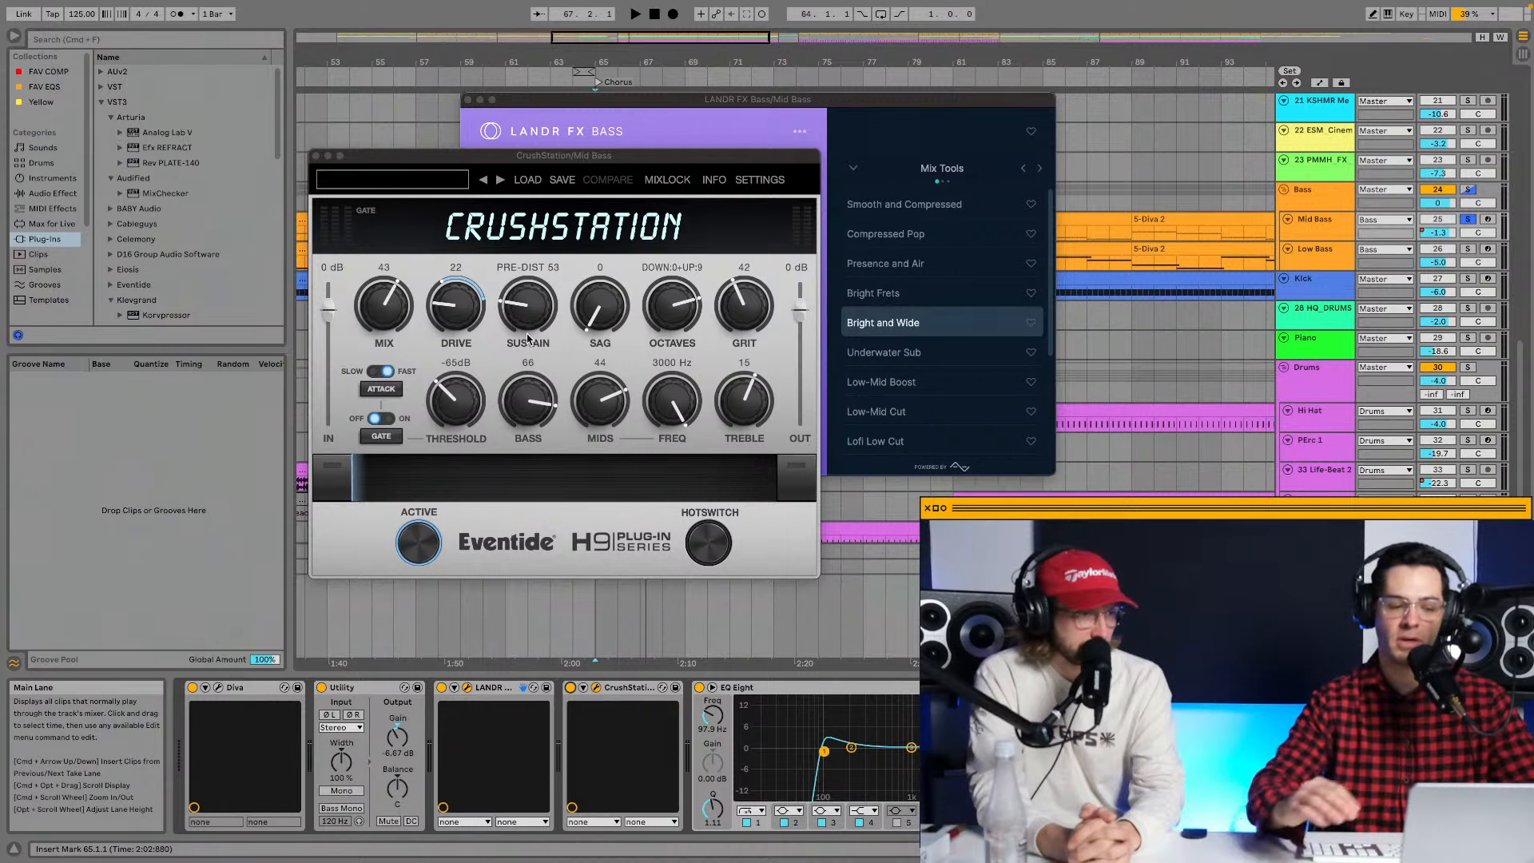
key("space")
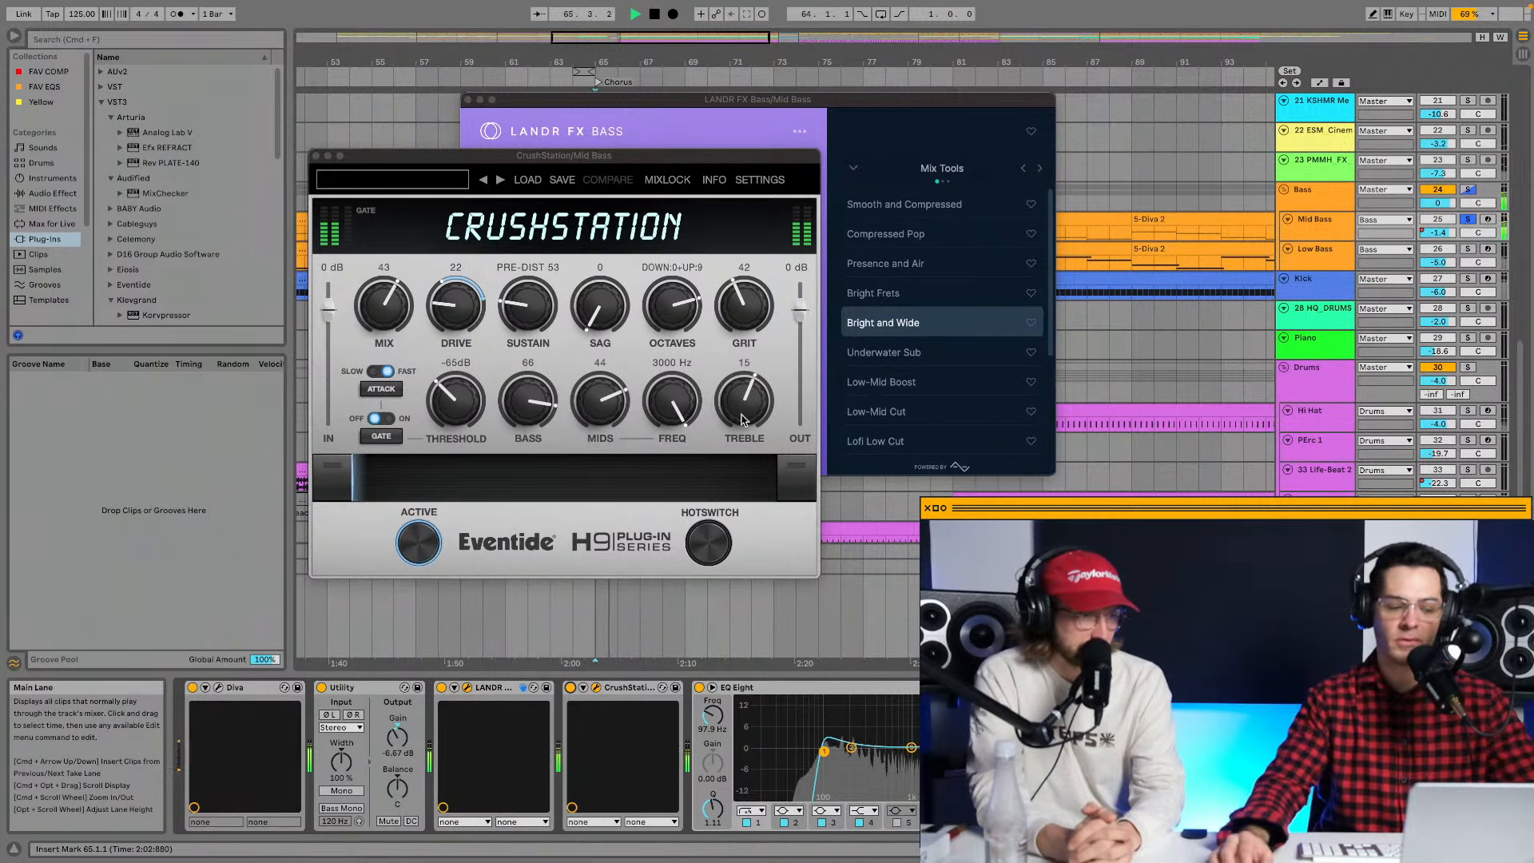
key("space")
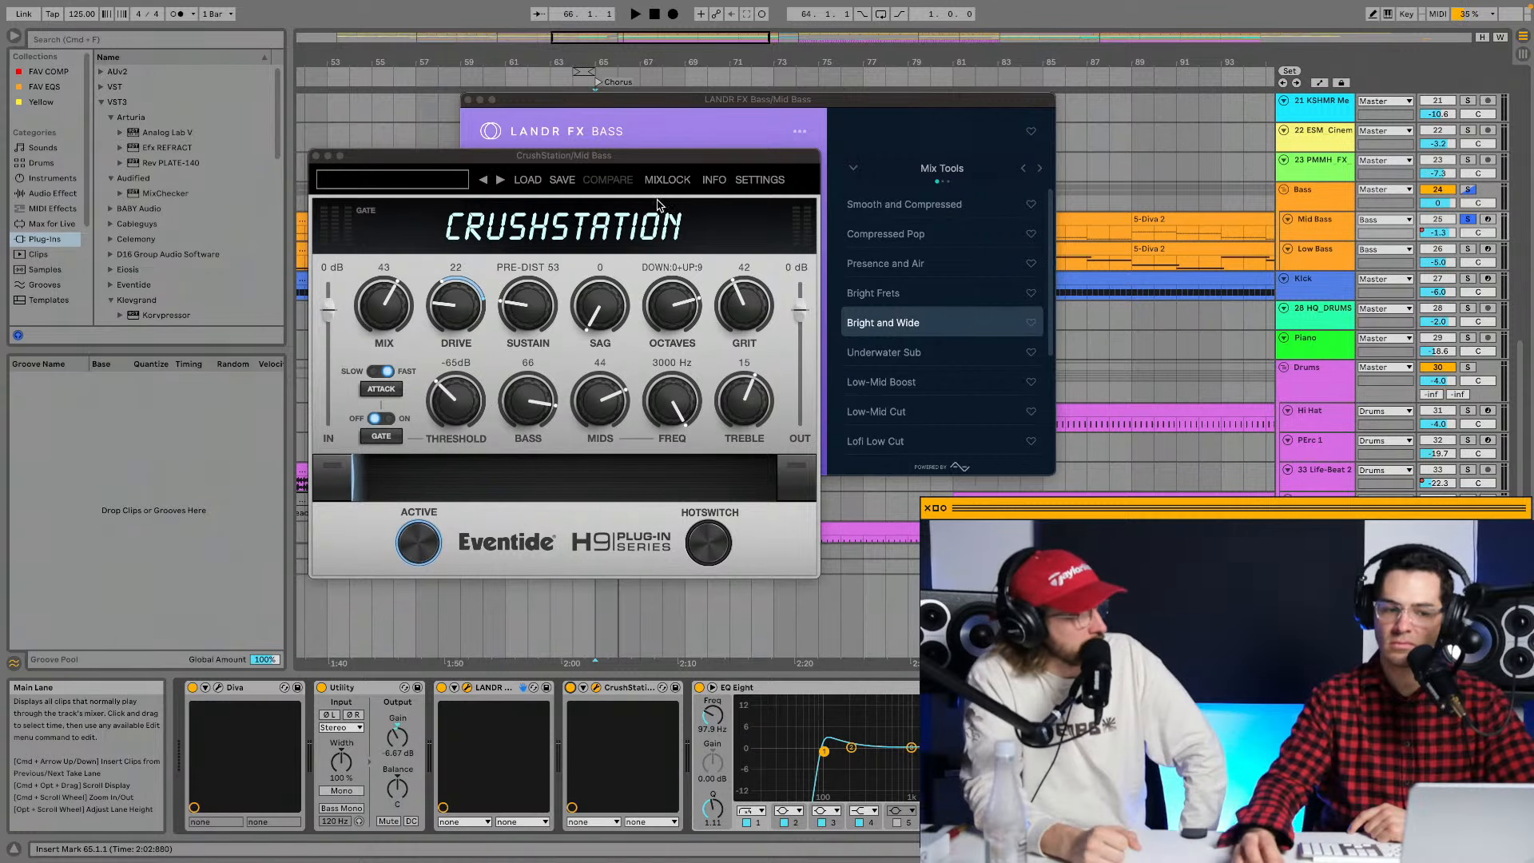
left_click(316, 157)
left_click(469, 100)
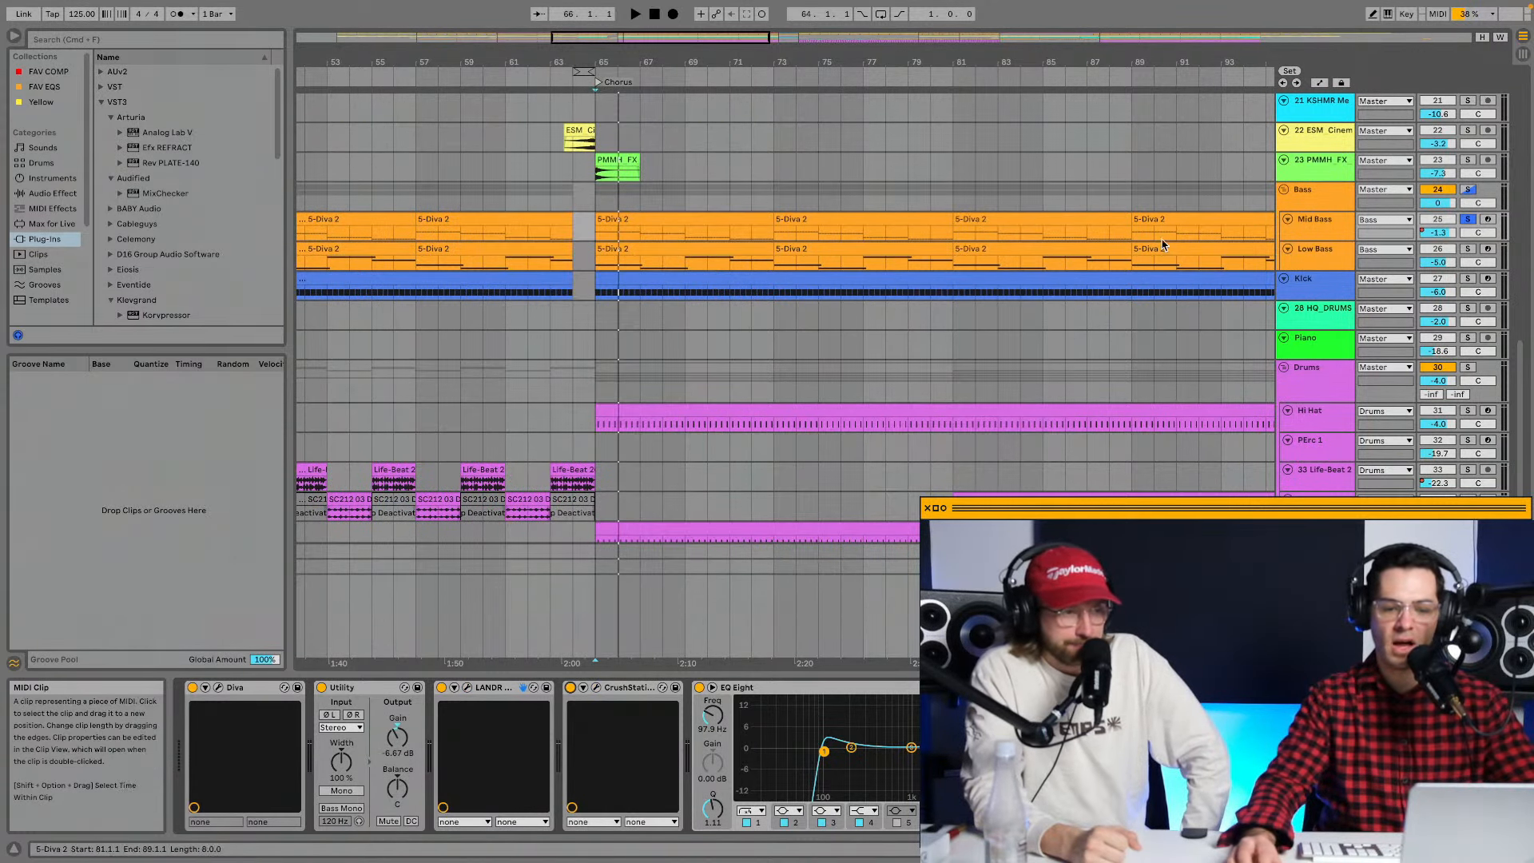
Switch the solo from Mid Bass to Low Bass, show the Low Bass device chain, and play the track from the Chorus.
left_click(1327, 252)
left_click(1467, 220)
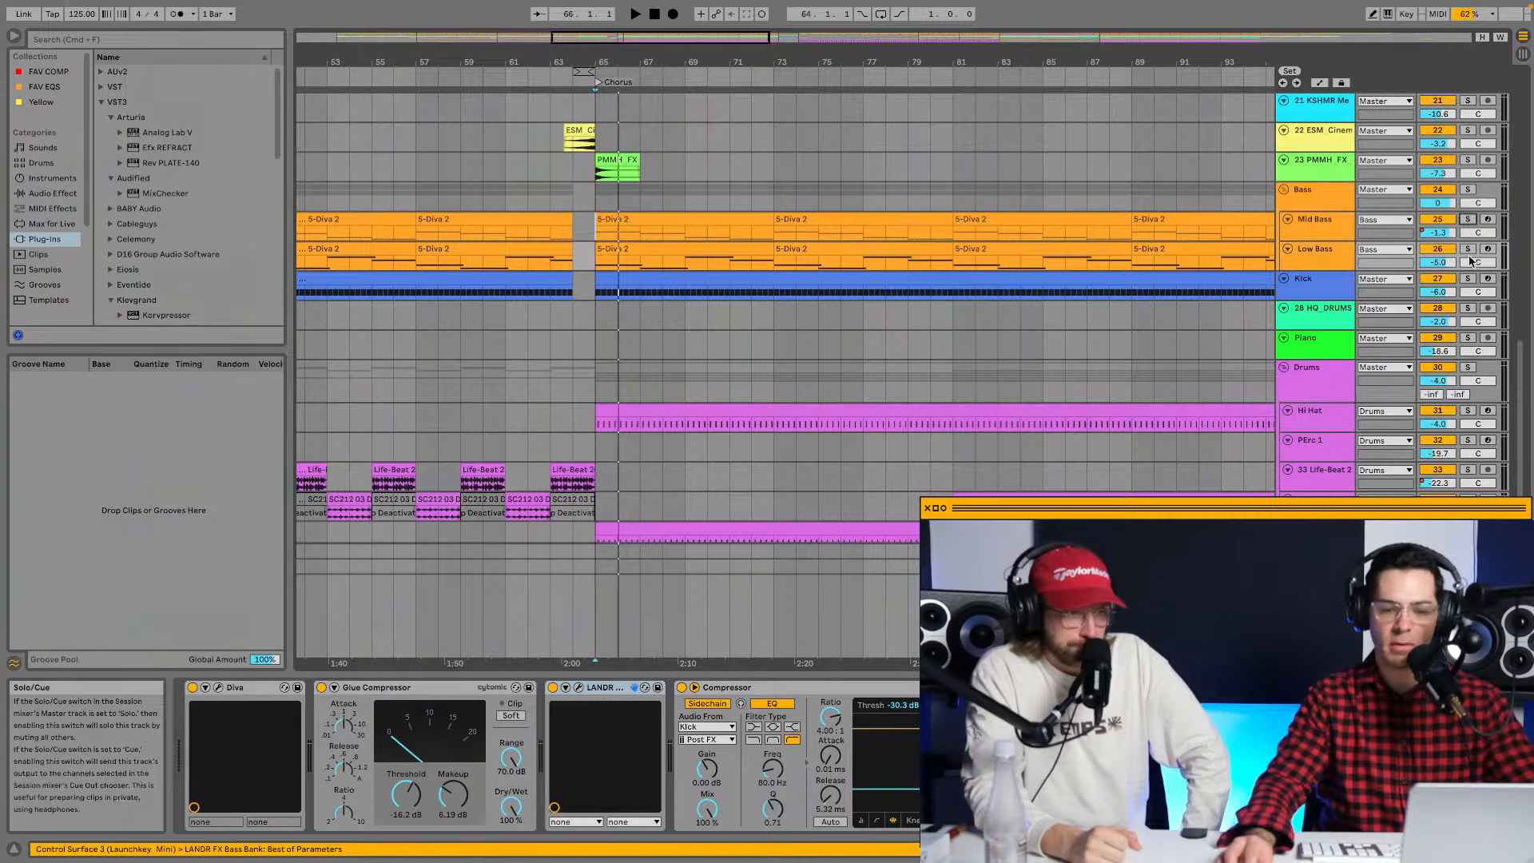
left_click(1468, 249)
key("space")
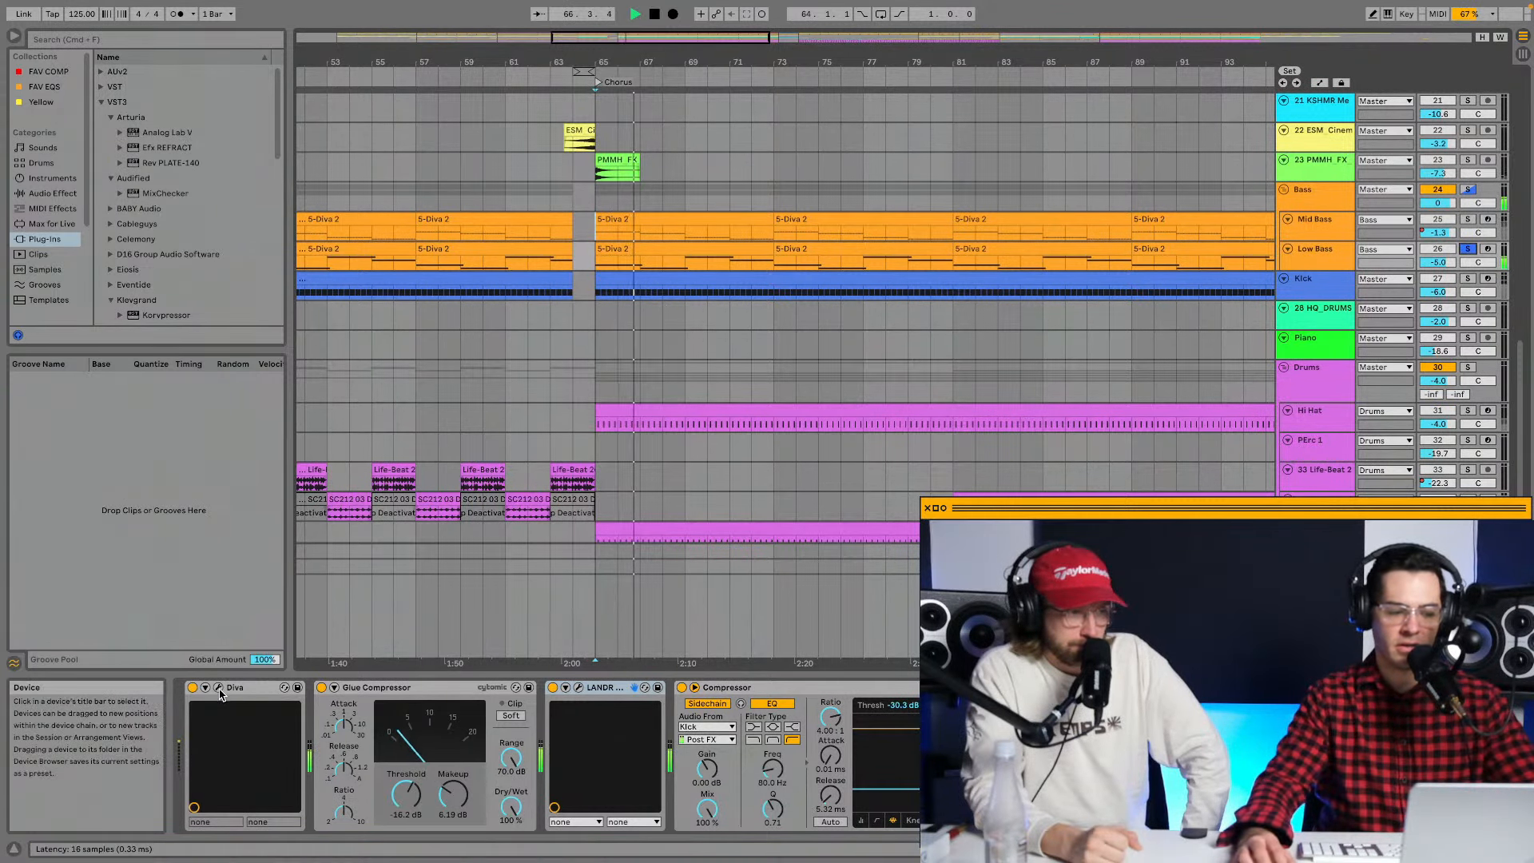
Inspect the In Your Face Octaver preset in LANDR FX Bass on Low Bass, compare the plug-in's active and bypassed sound, and close its window.
left_click(578, 688)
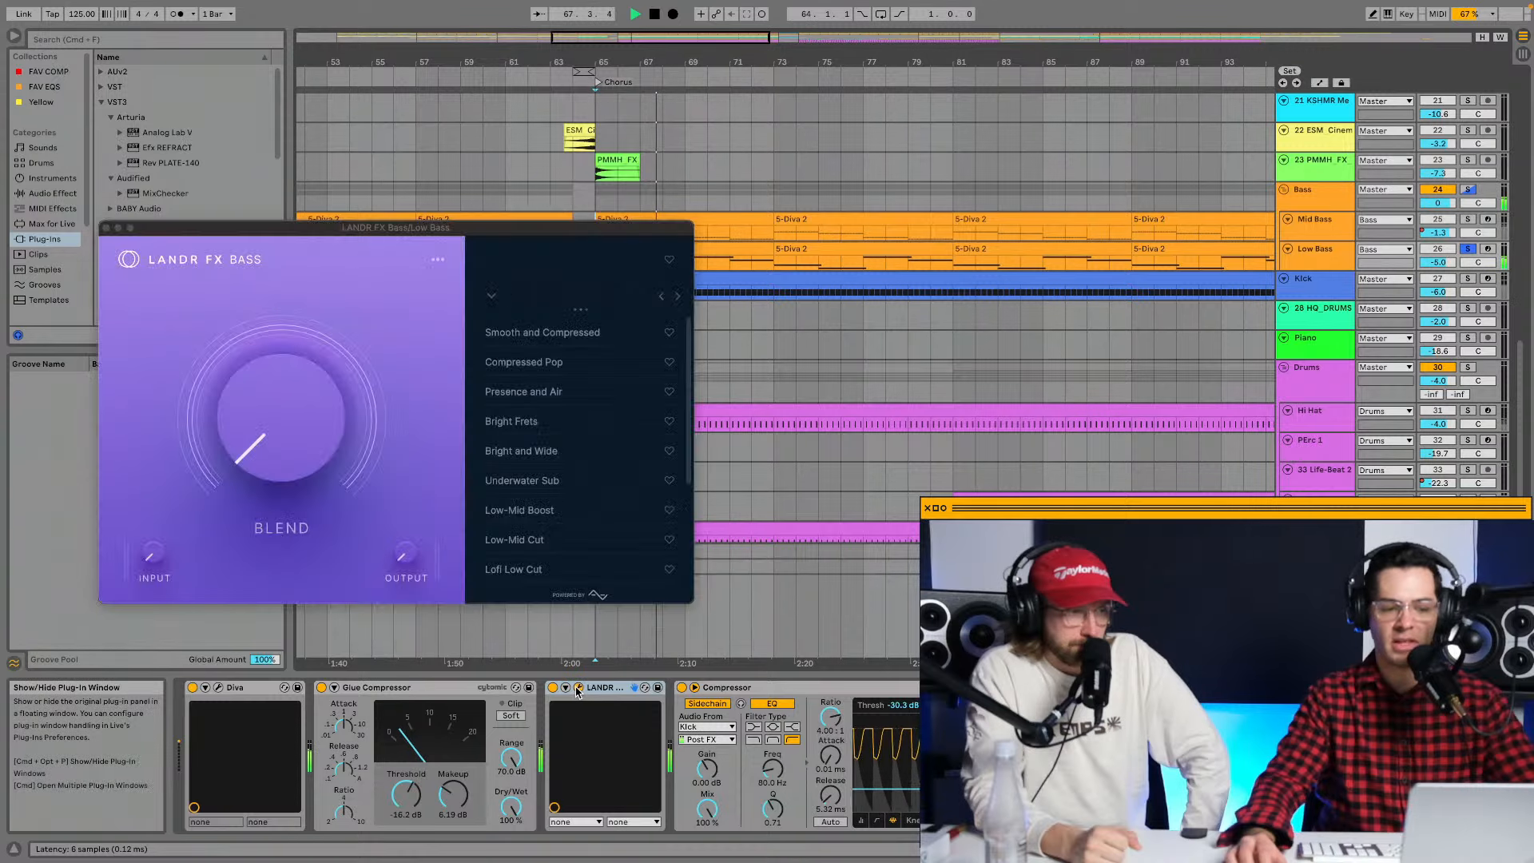
scroll(551, 453, "down", 3)
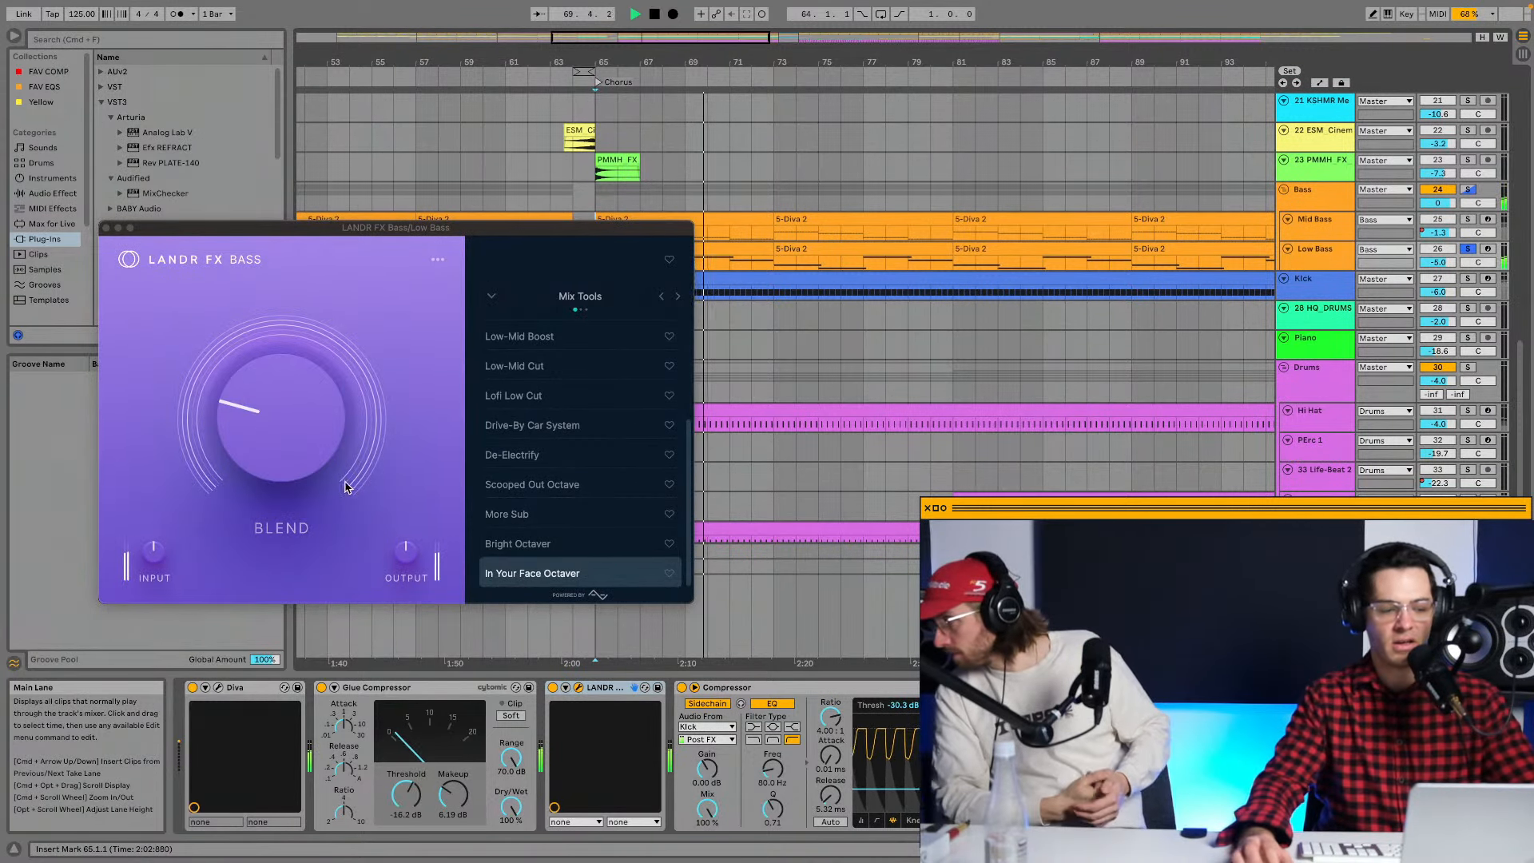
left_click(552, 688)
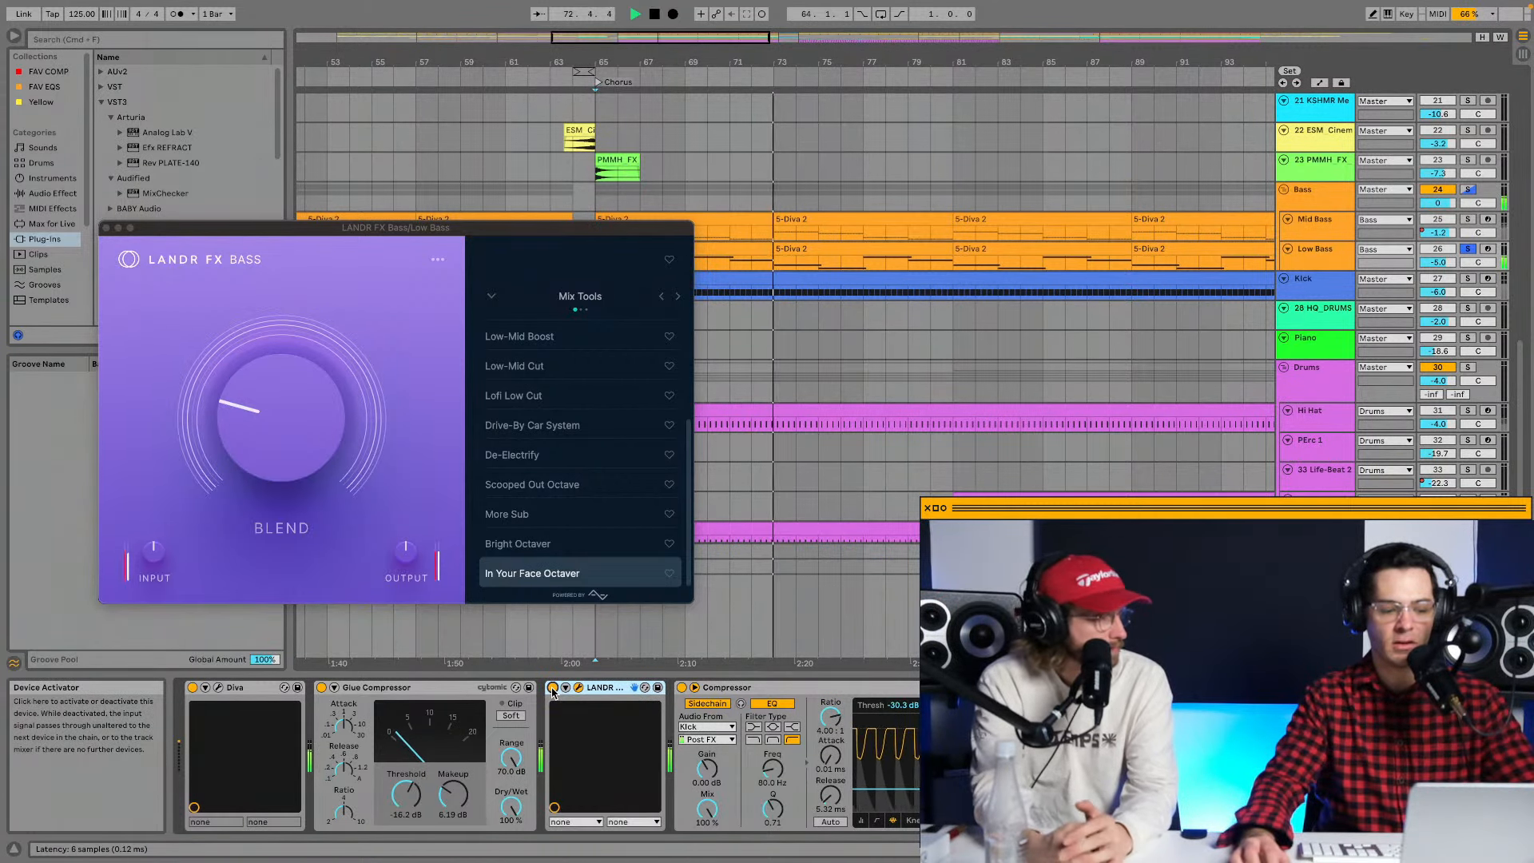
key("space")
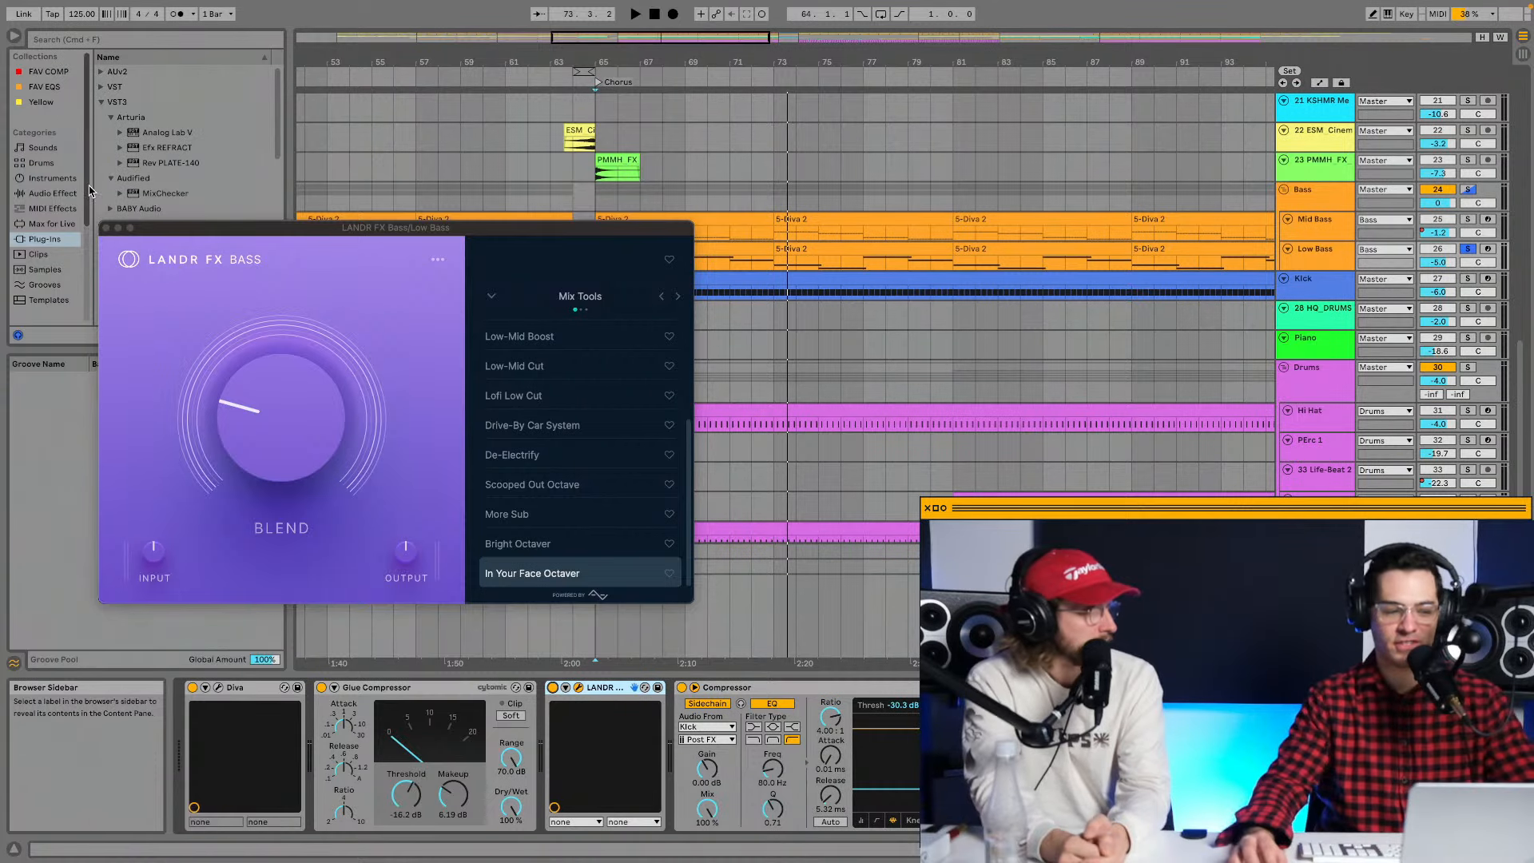
left_click(105, 227)
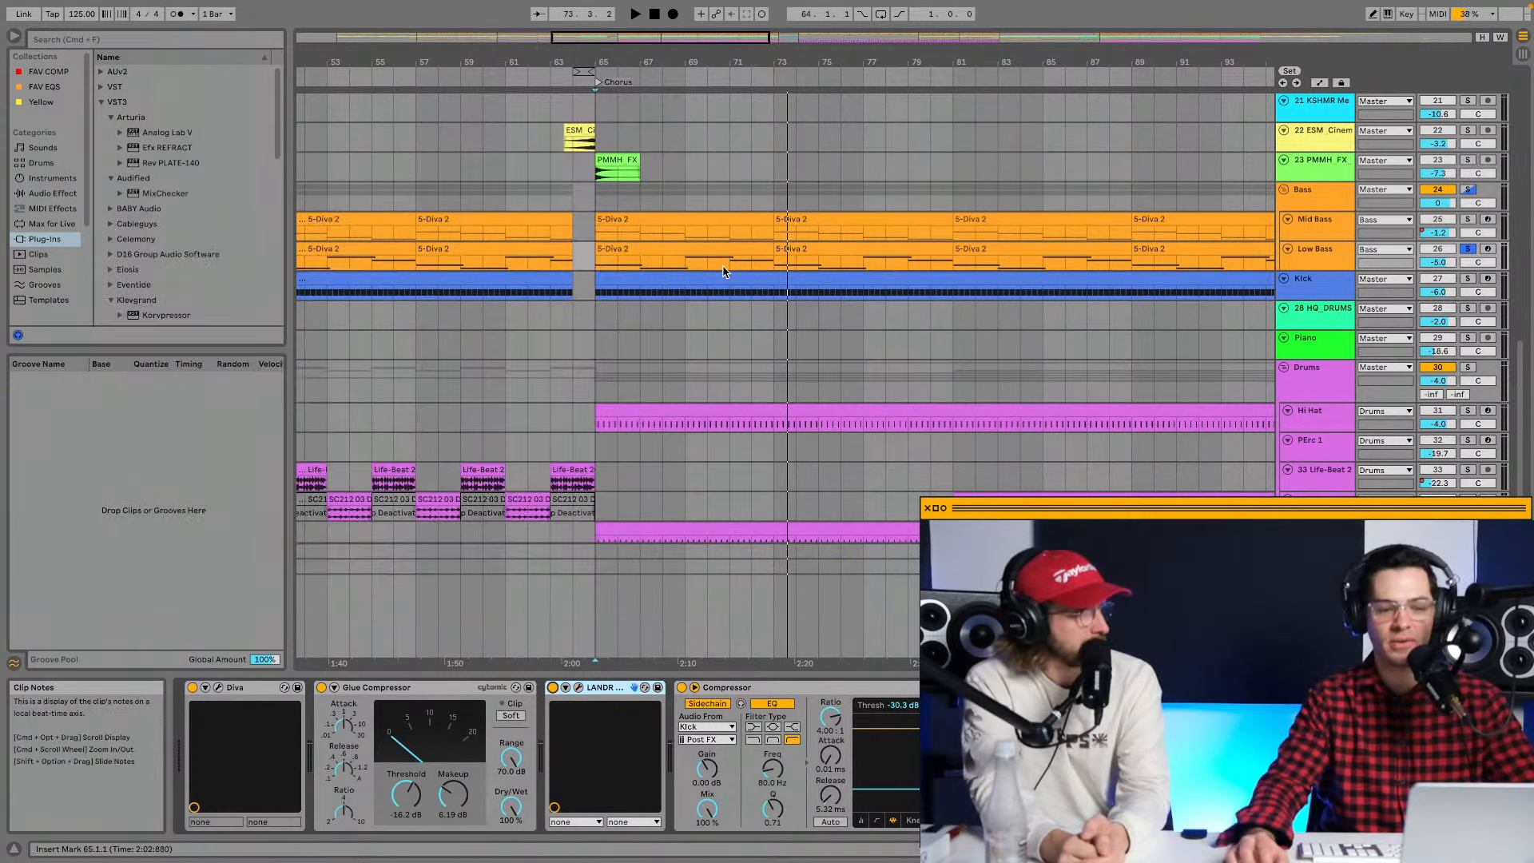
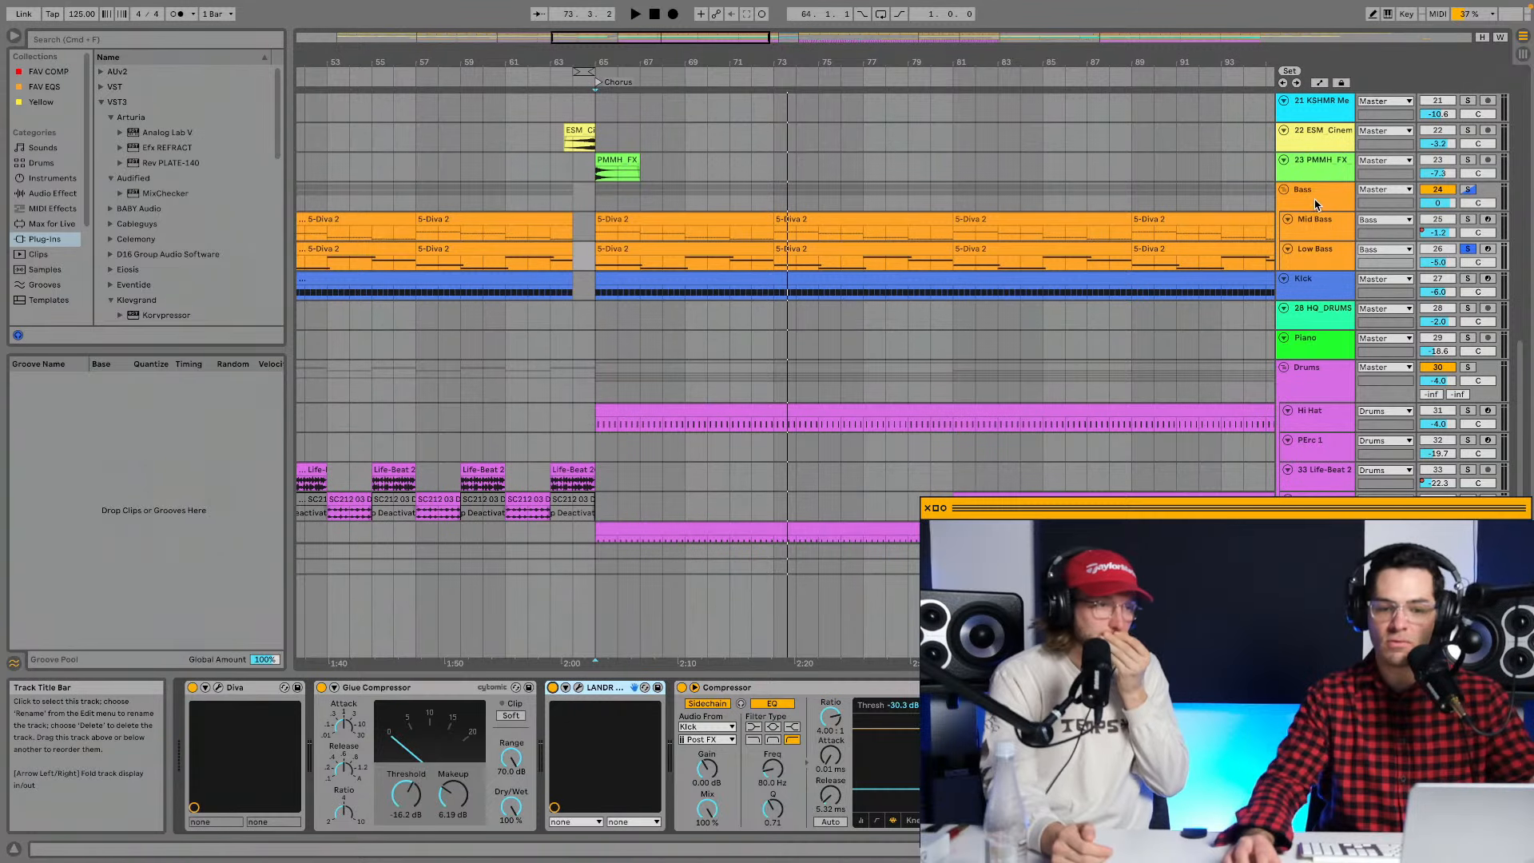
Open Need 73 Console EQ on the Master track and move its window clear of the device chain.
left_click(1314, 596)
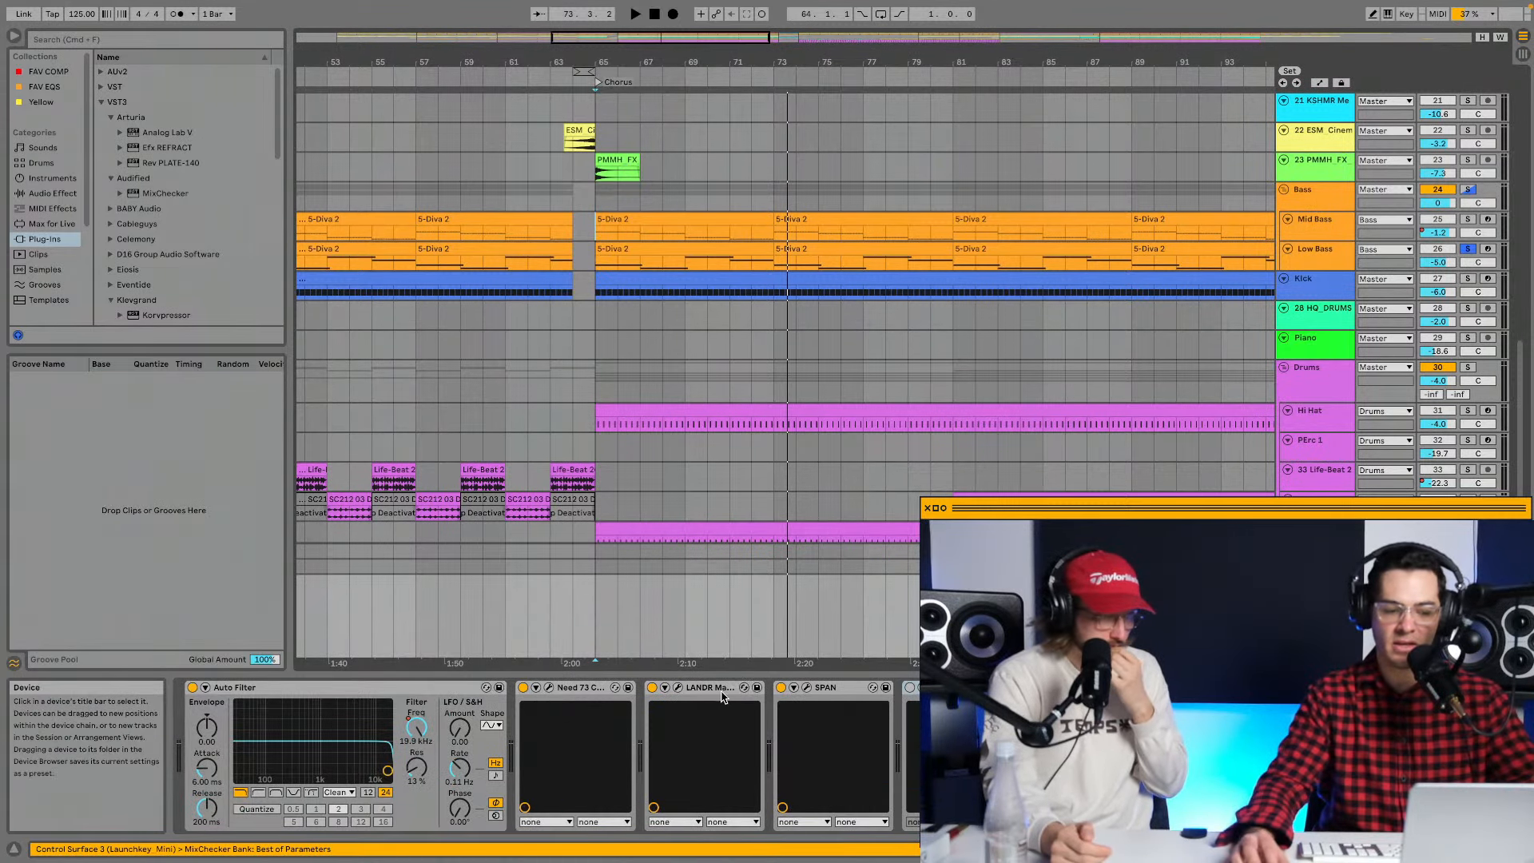
left_click(550, 688)
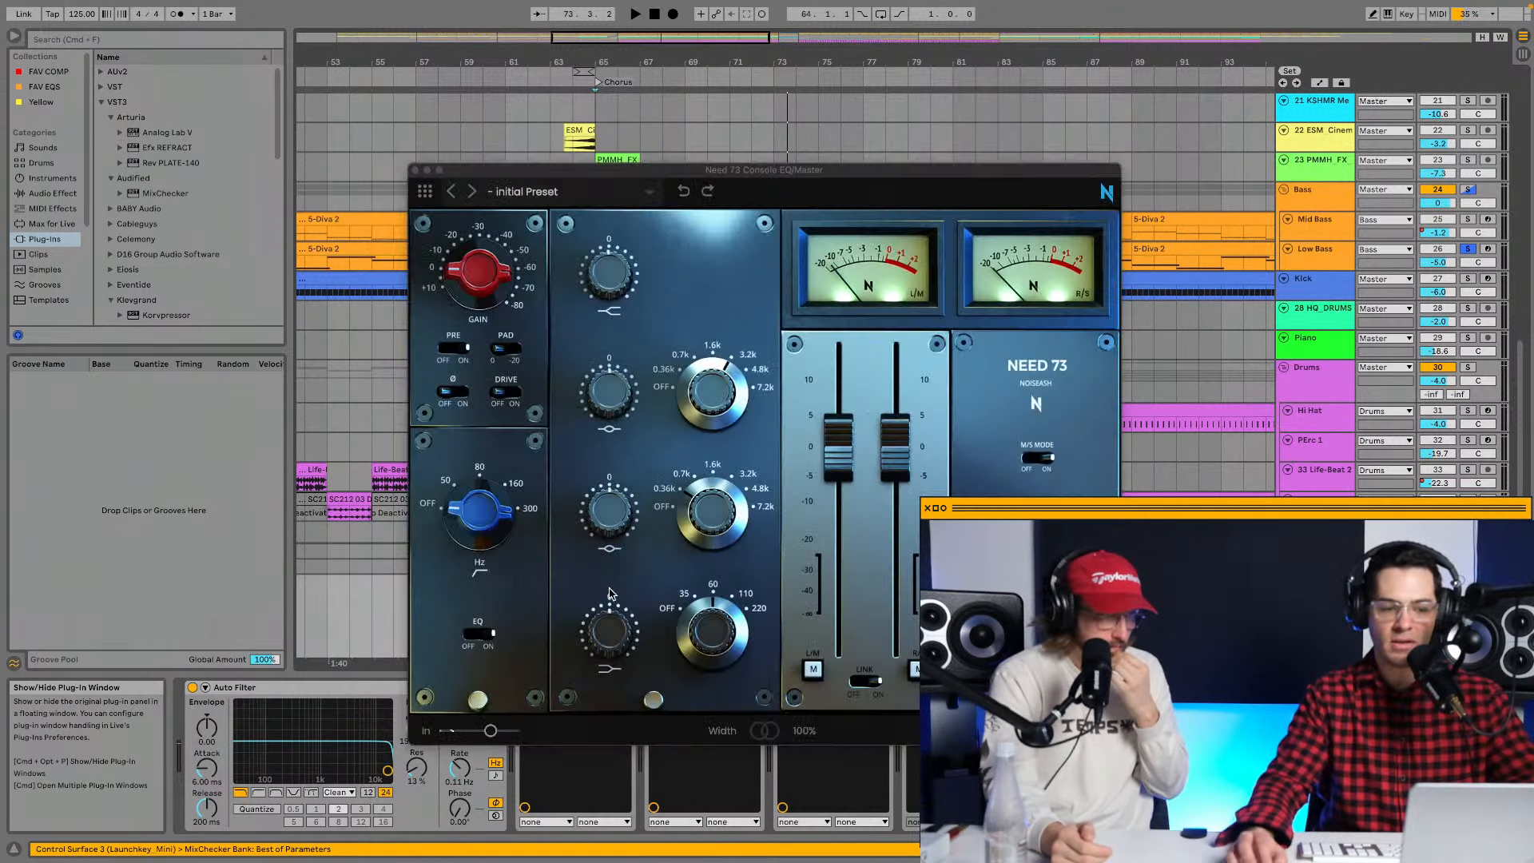
left_click_drag(812, 174, 853, 119)
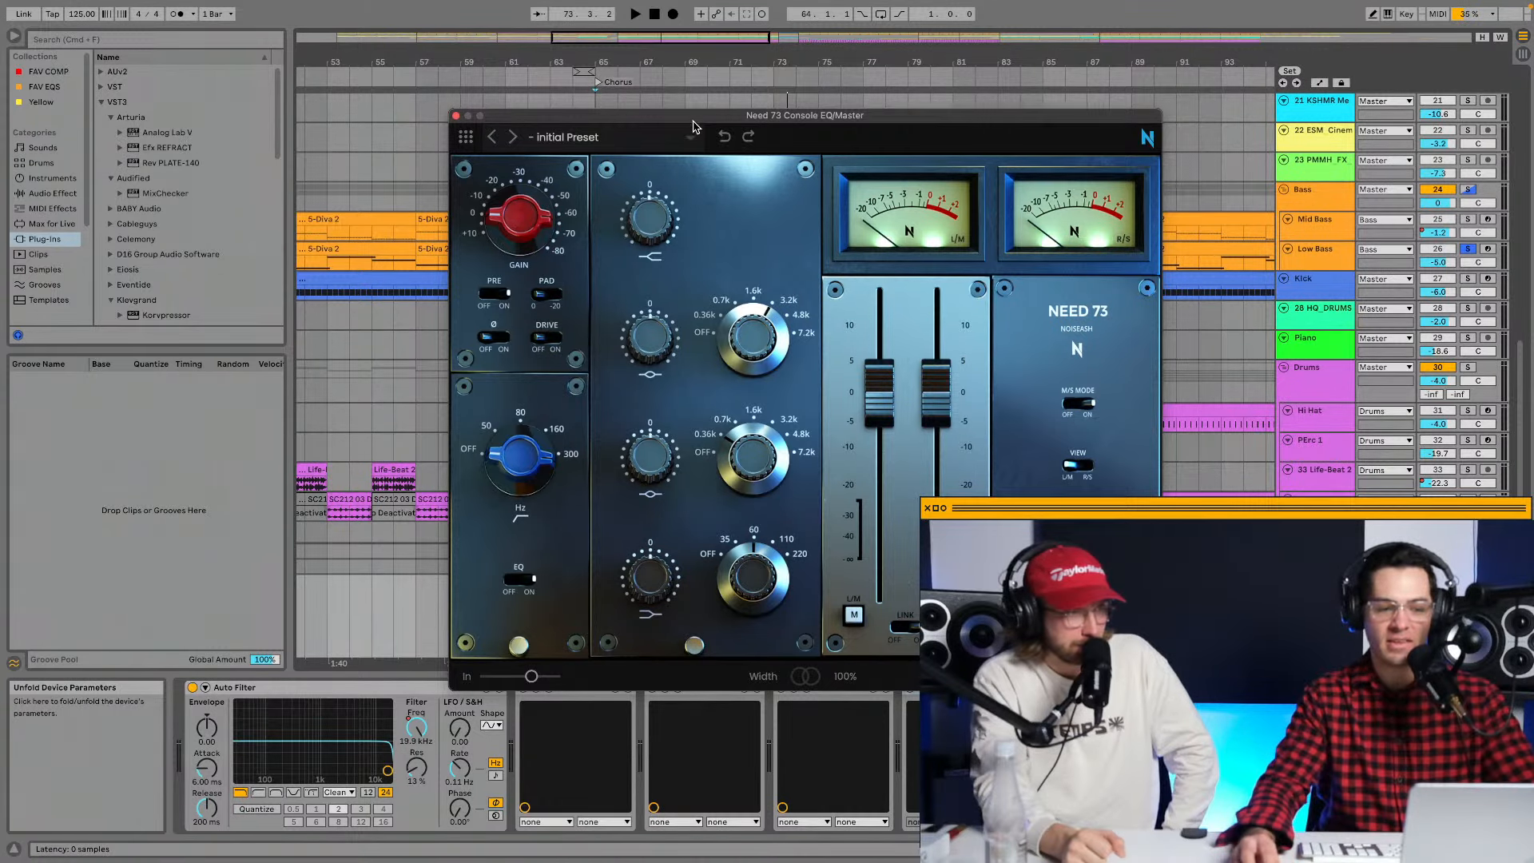
left_click_drag(694, 126, 847, 37)
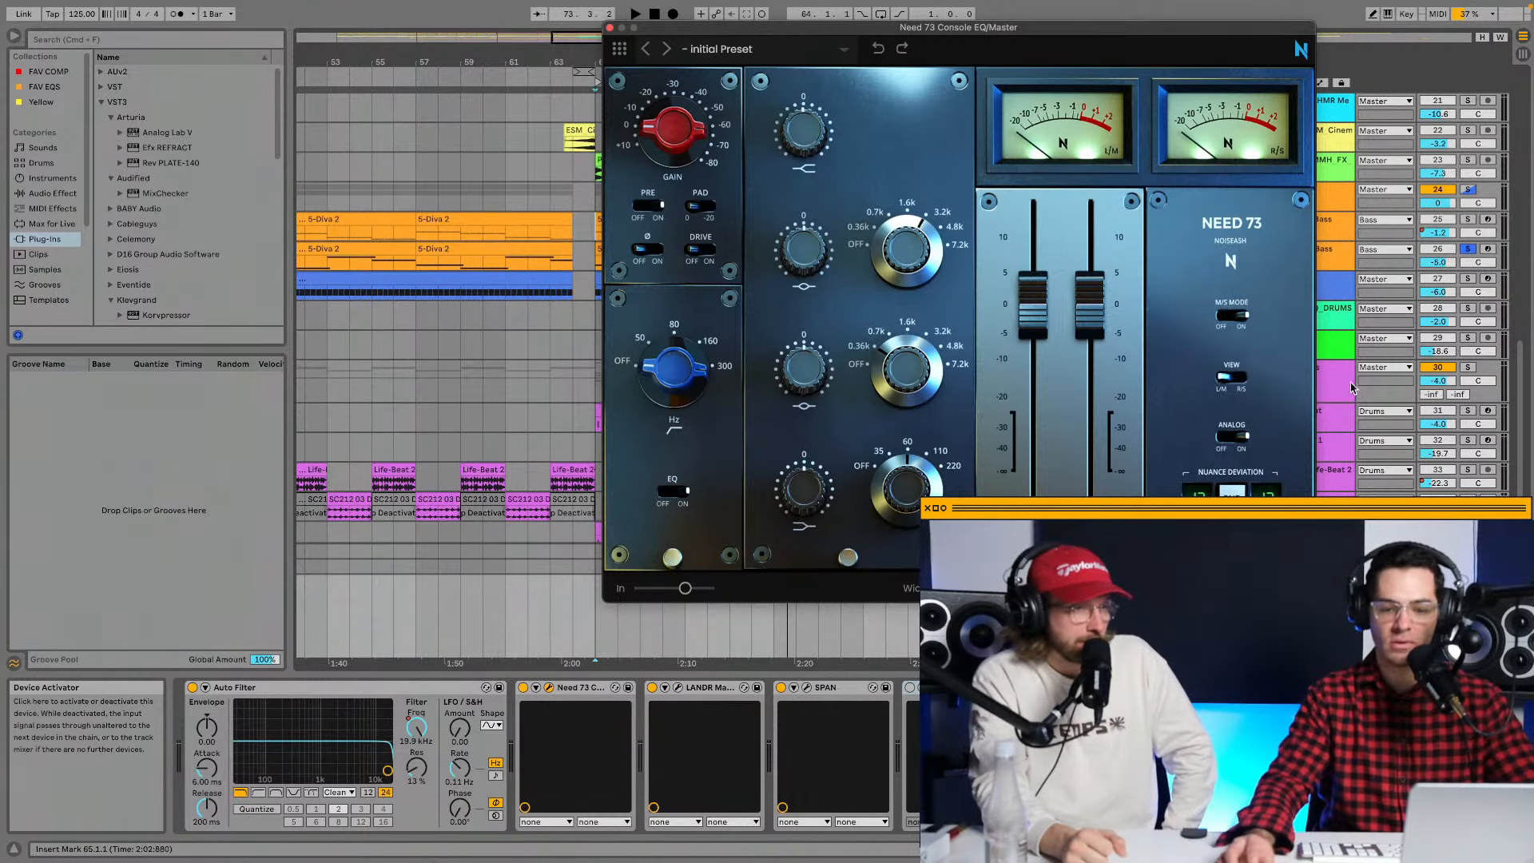
Unsolo the bass and compare the full mix from bar 65 with Need 73 bypassed and reactivated, closing its window at the end.
left_click(1465, 250)
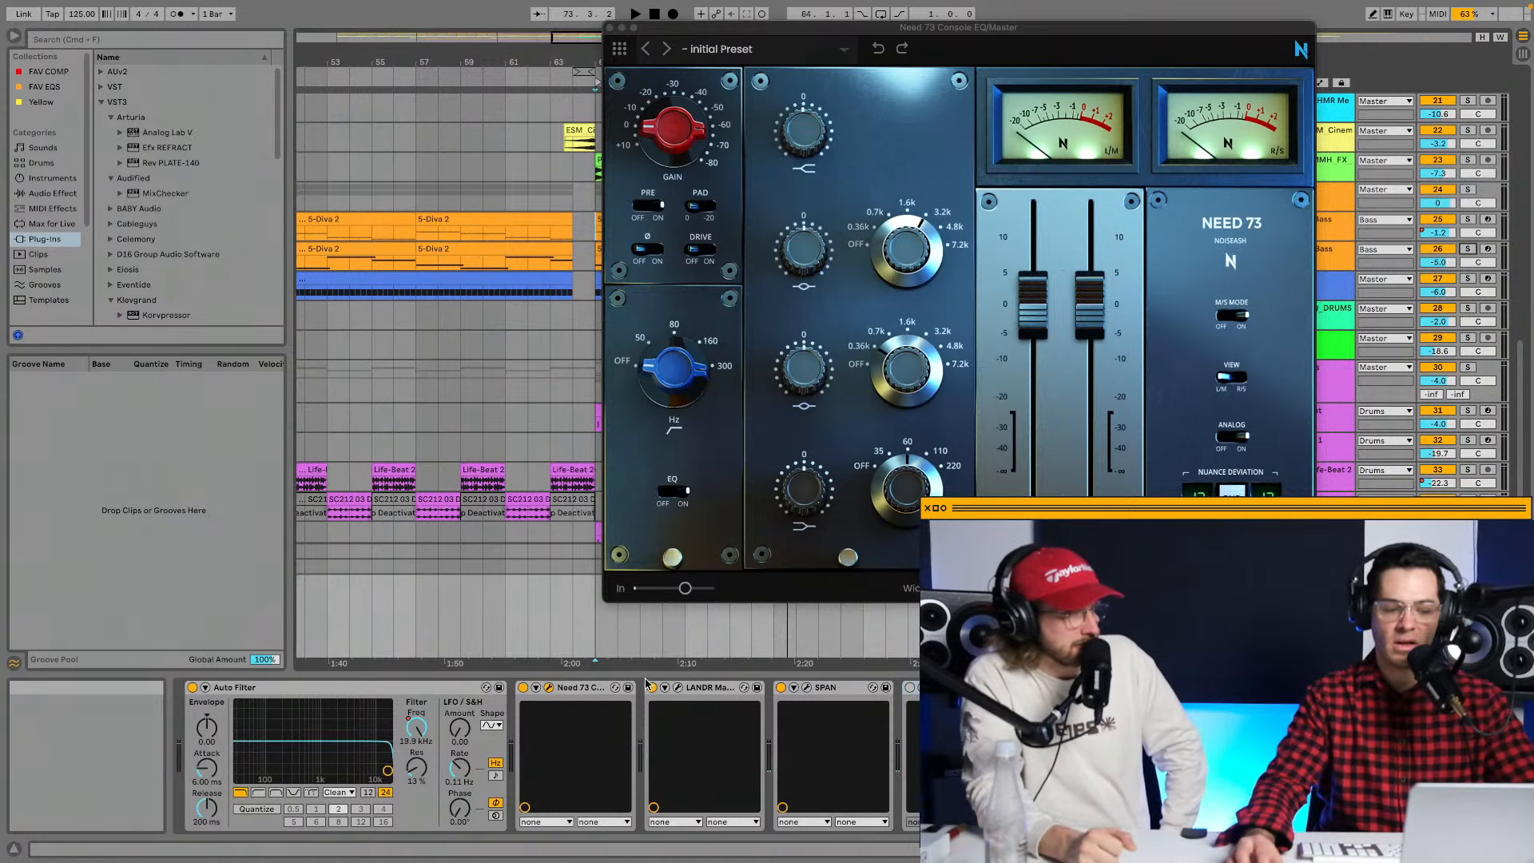
left_click(523, 688)
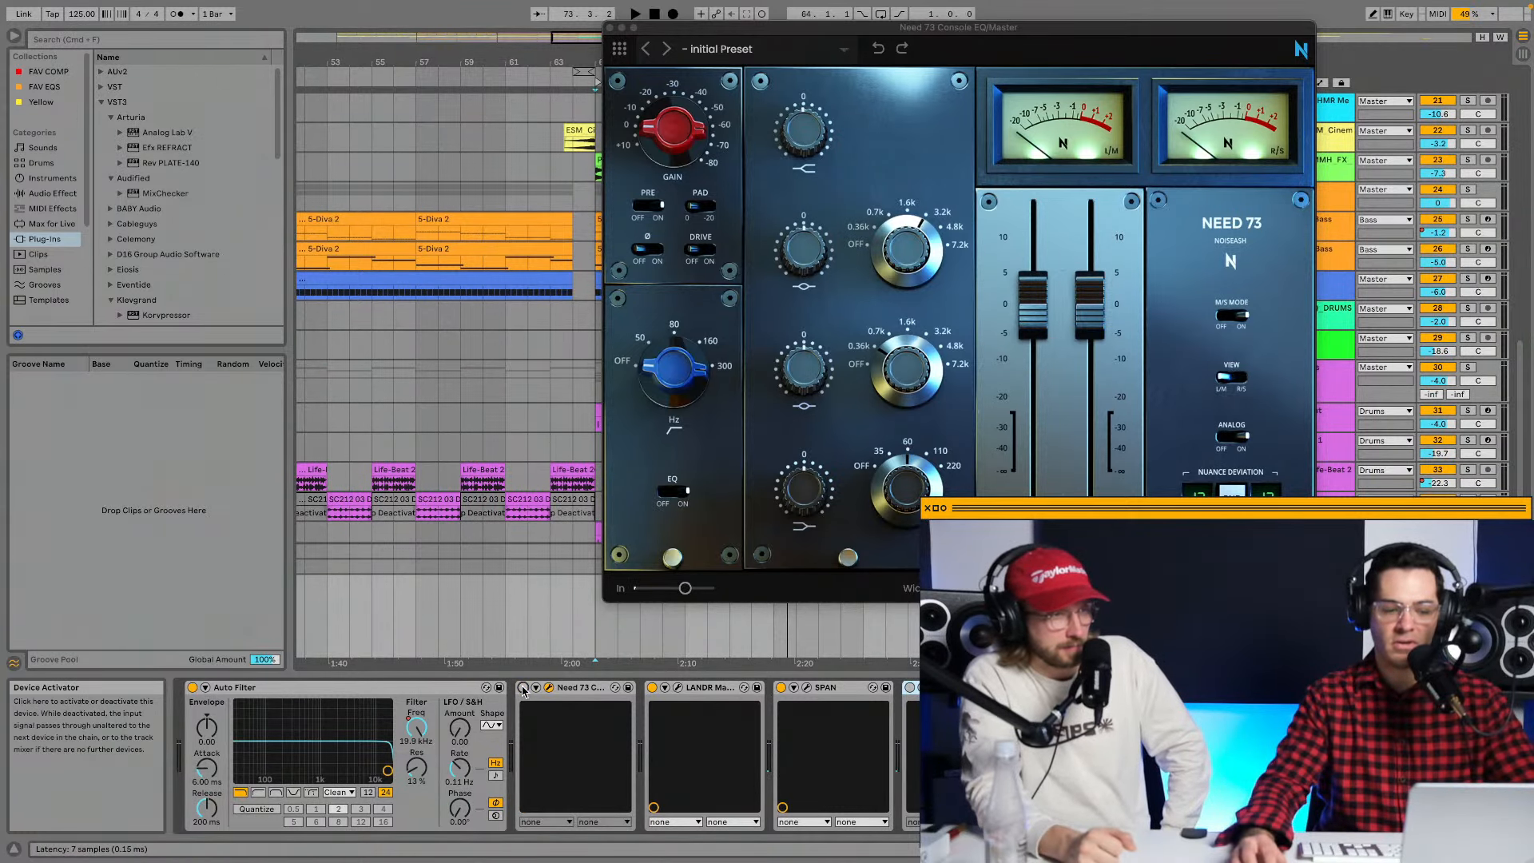
key("space")
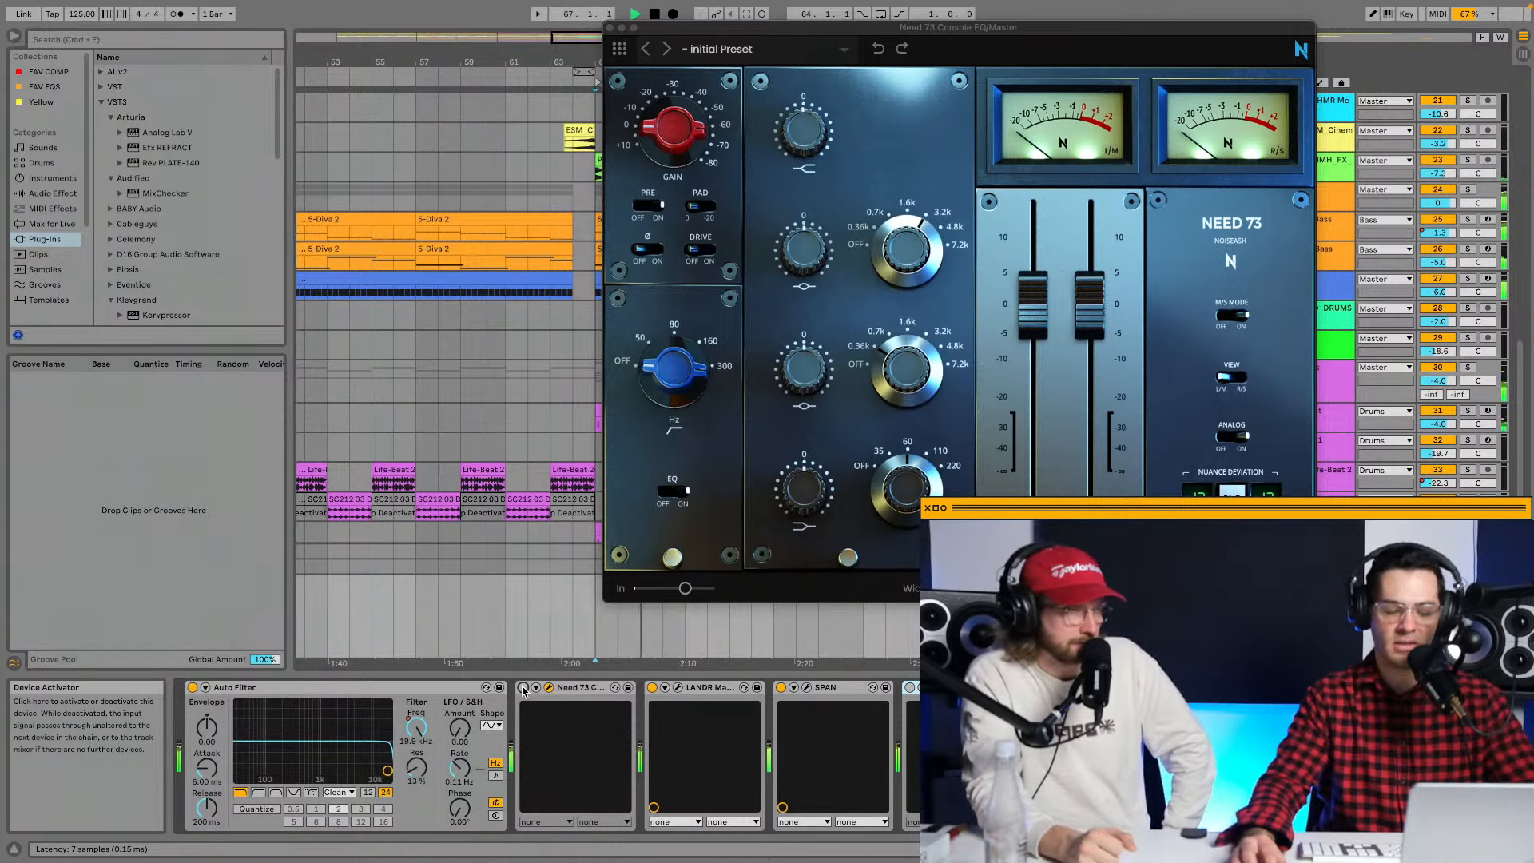
left_click(523, 688)
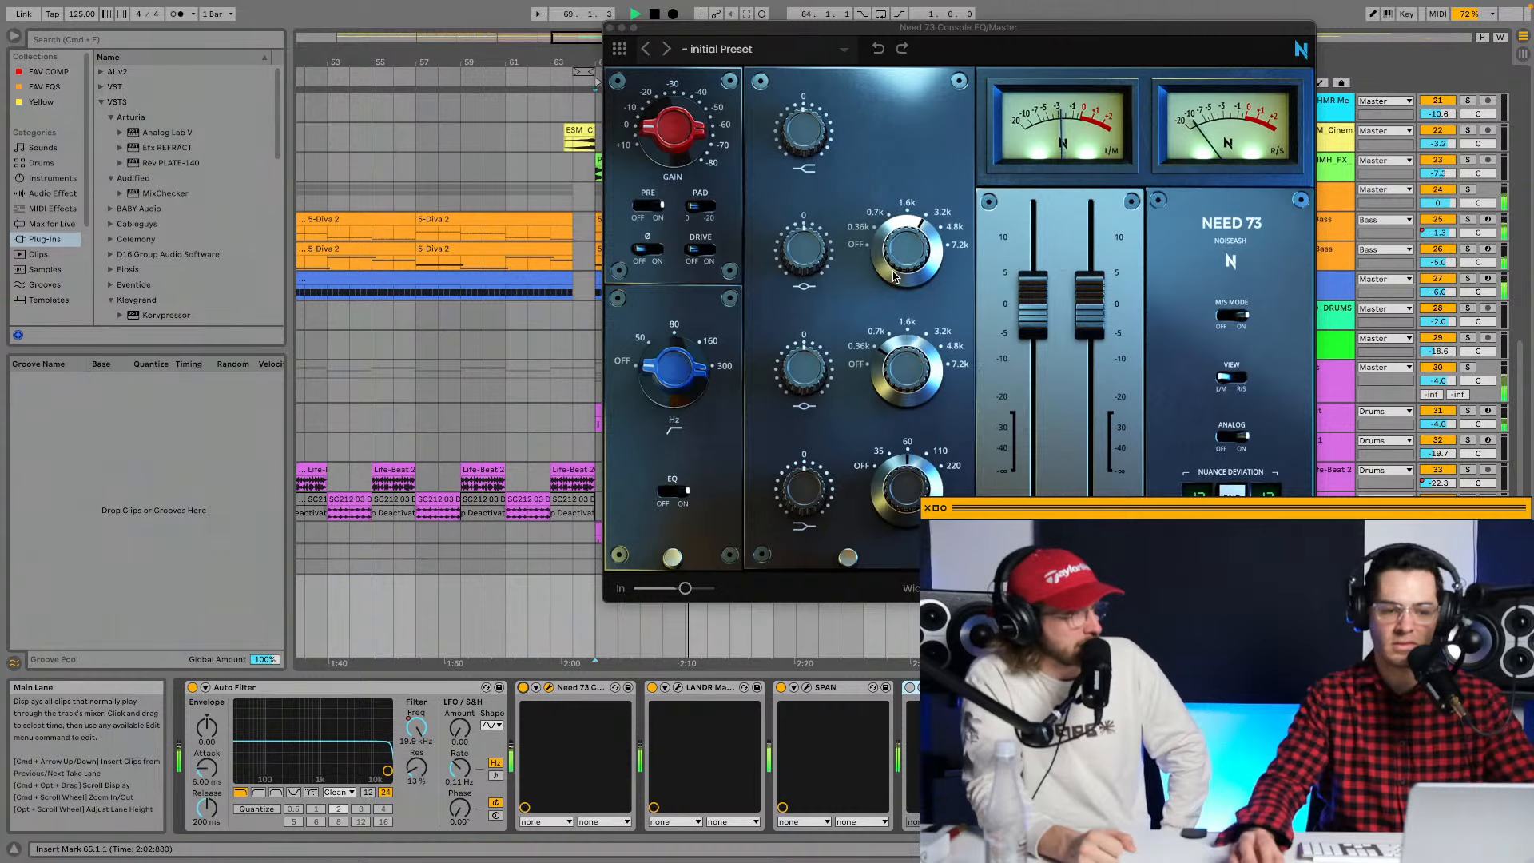
key("space")
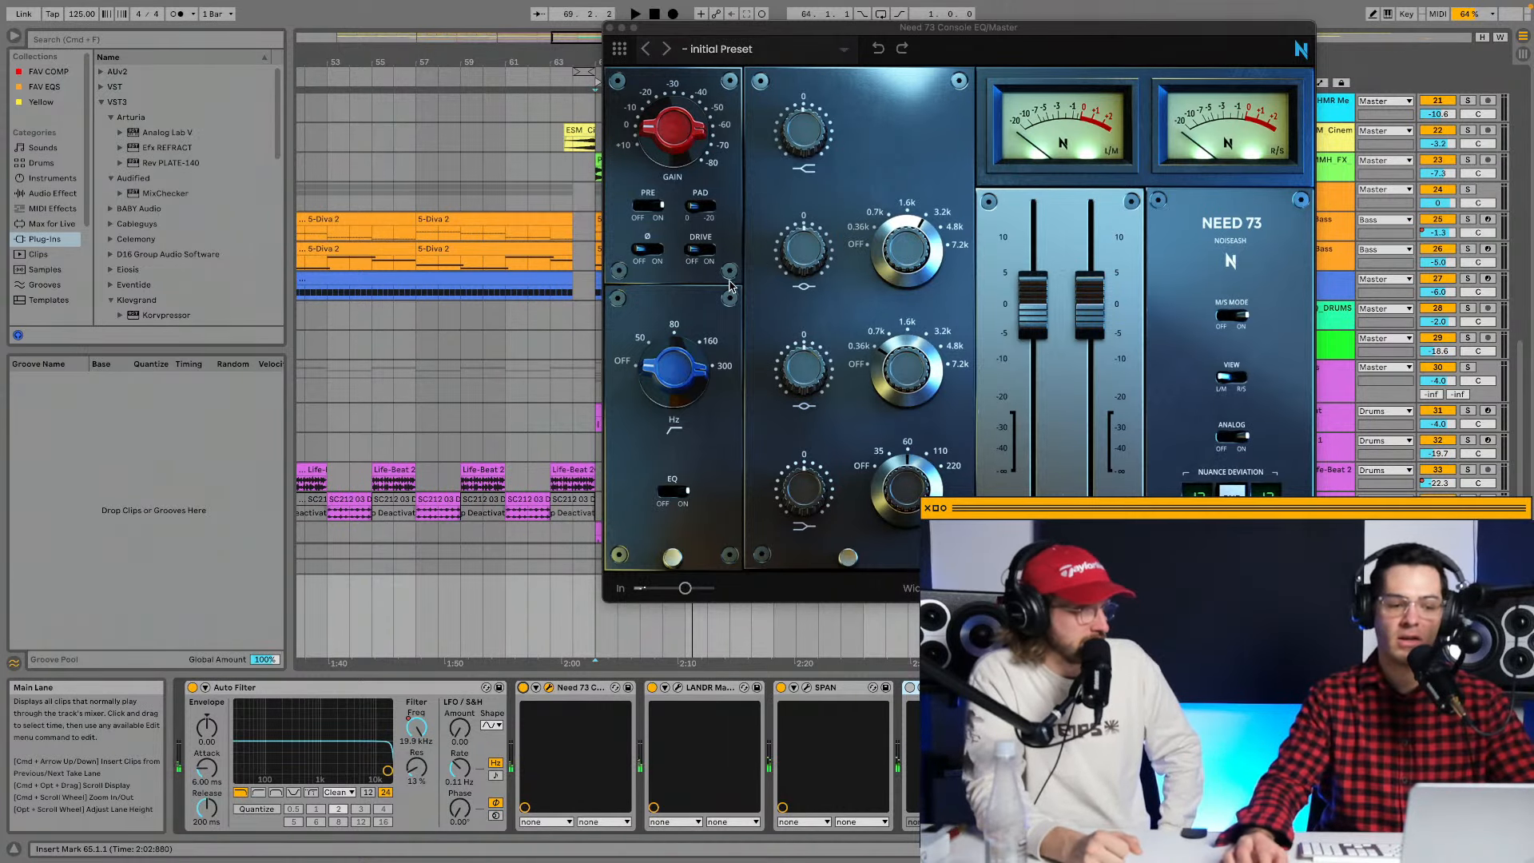
left_click(610, 29)
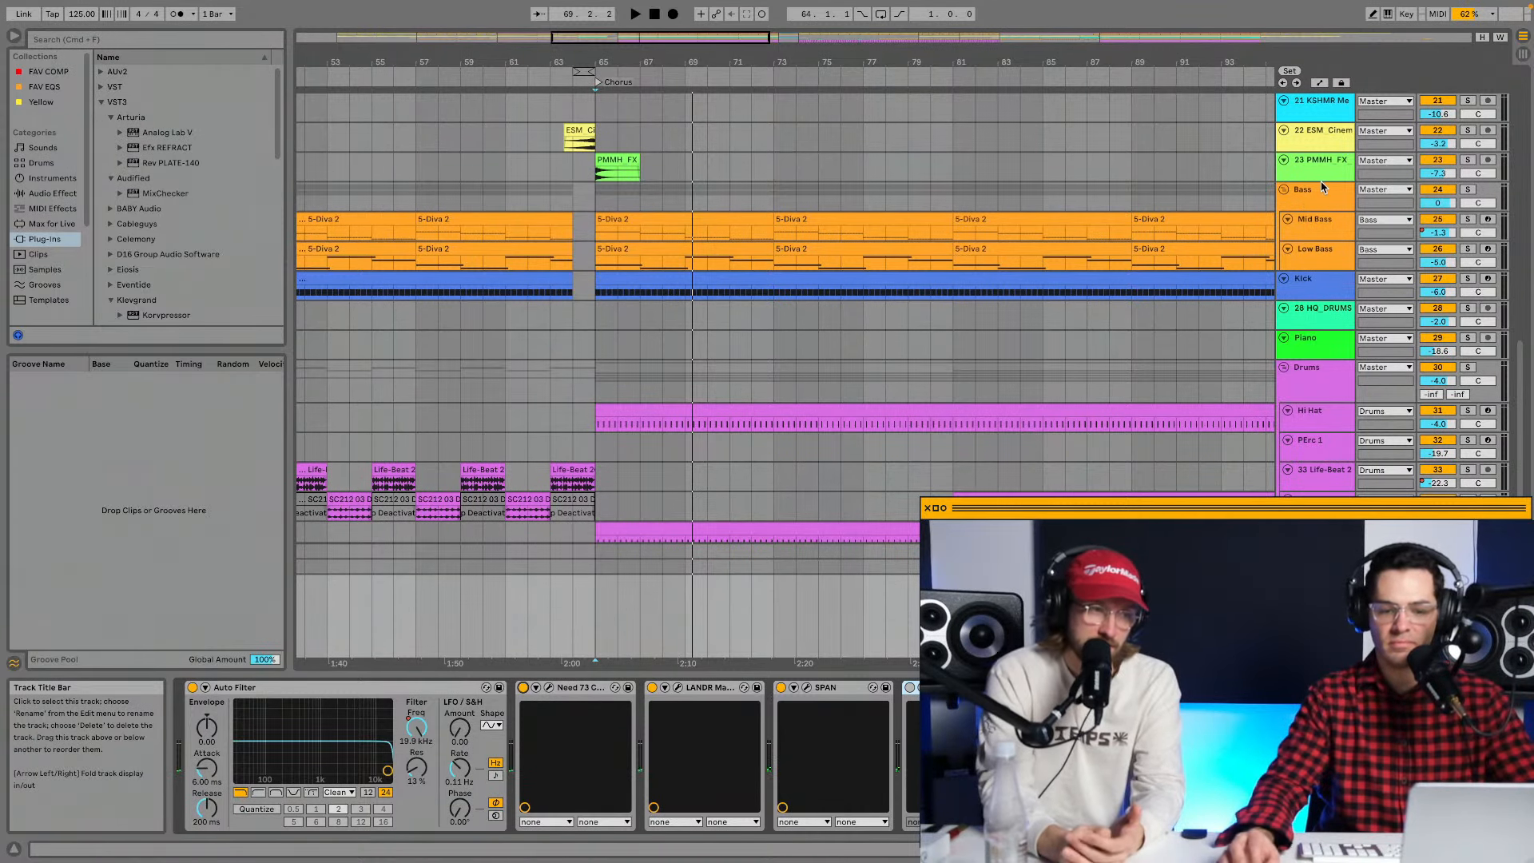
Solo the Drums group, set the playback start to bar 65, and show the group's LANDR device chain.
scroll(1323, 152, "down", 5)
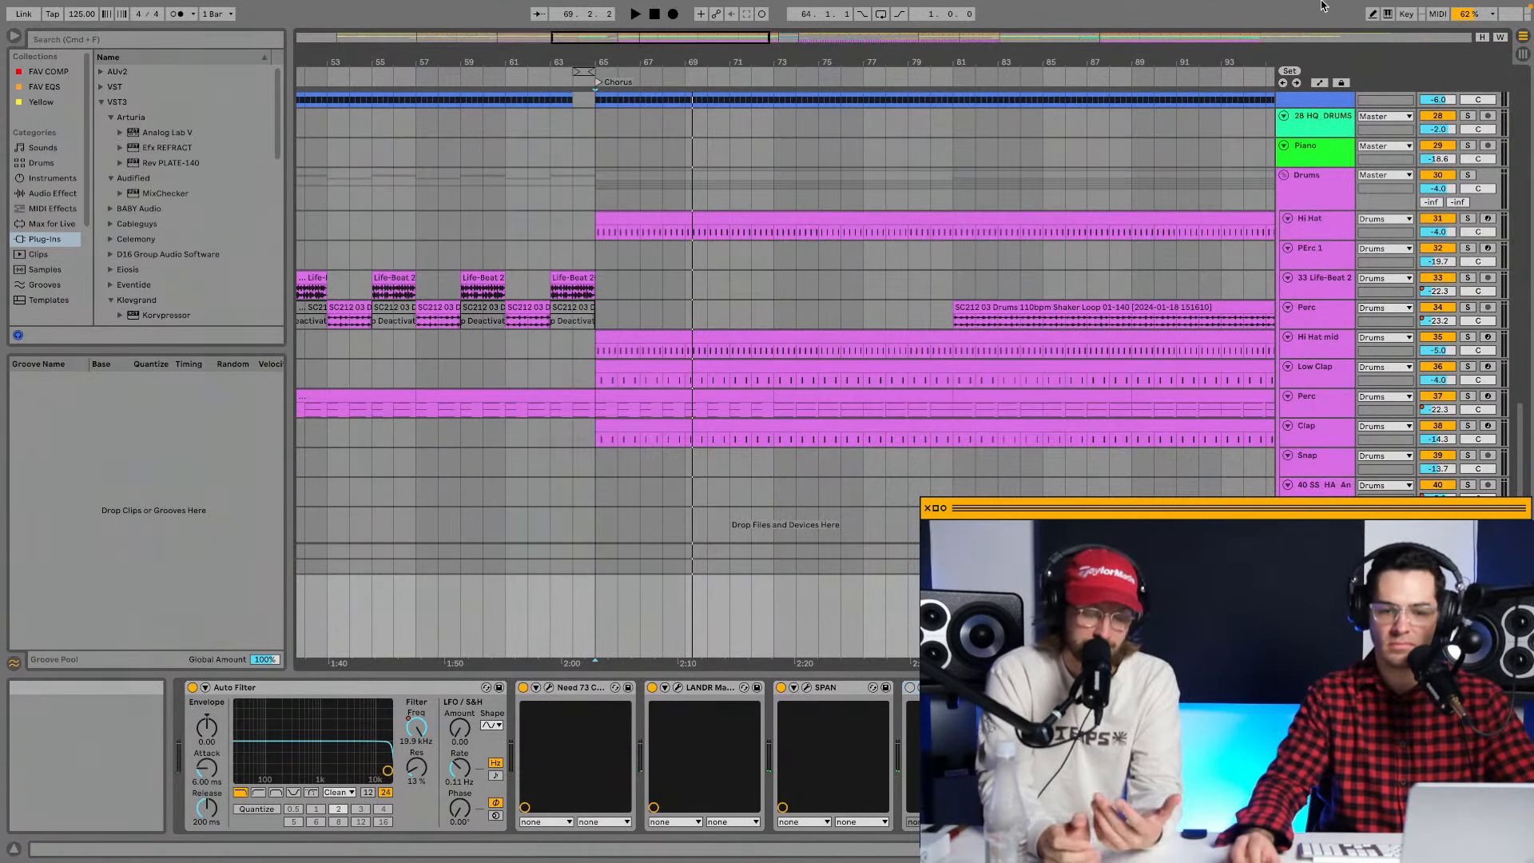
mouse_move(1320, 26)
left_click(1318, 174)
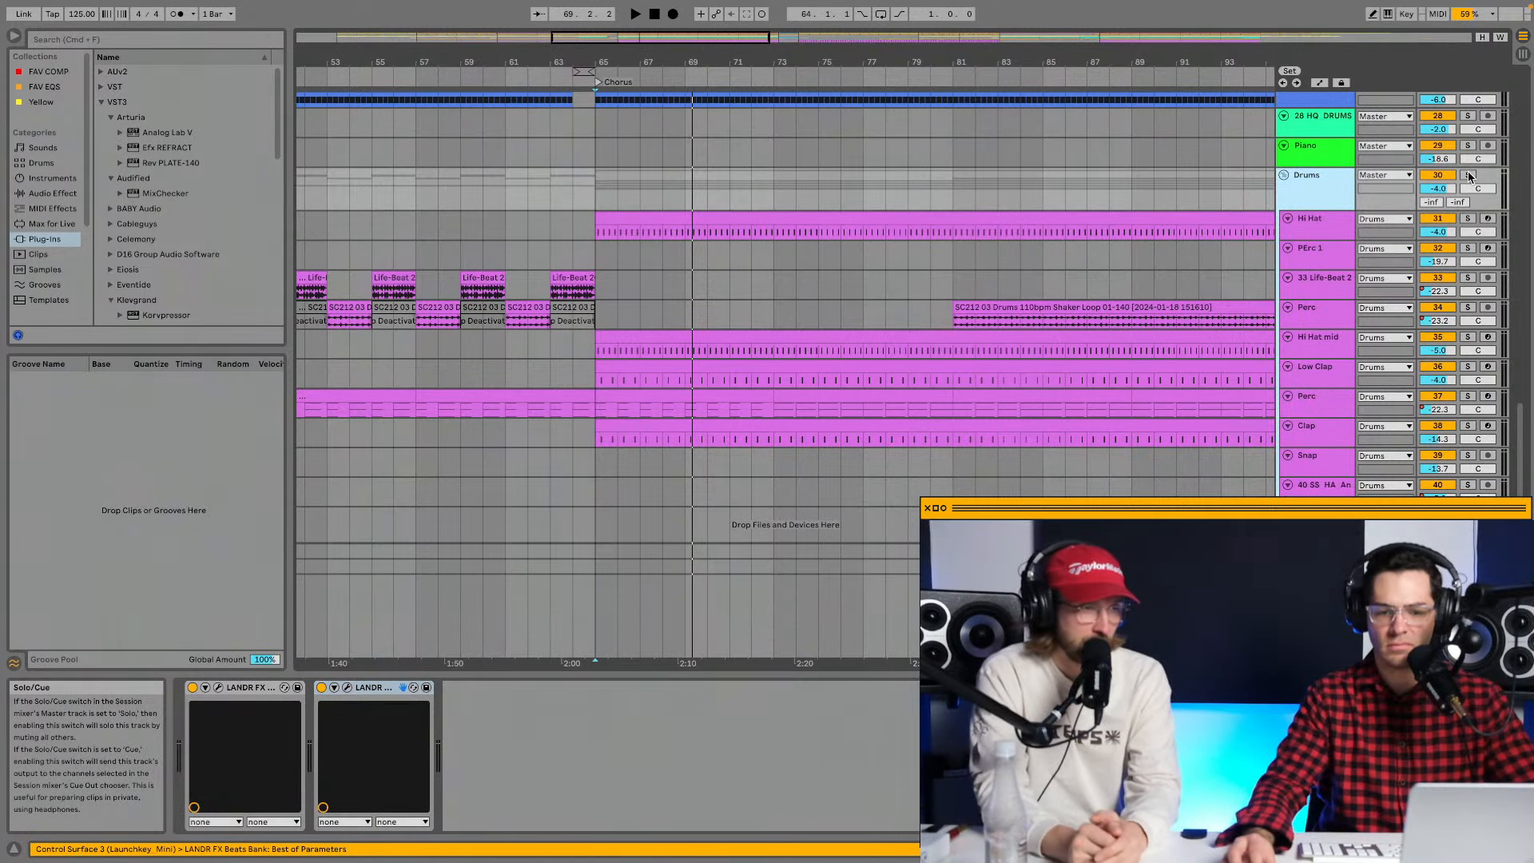
left_click(1468, 175)
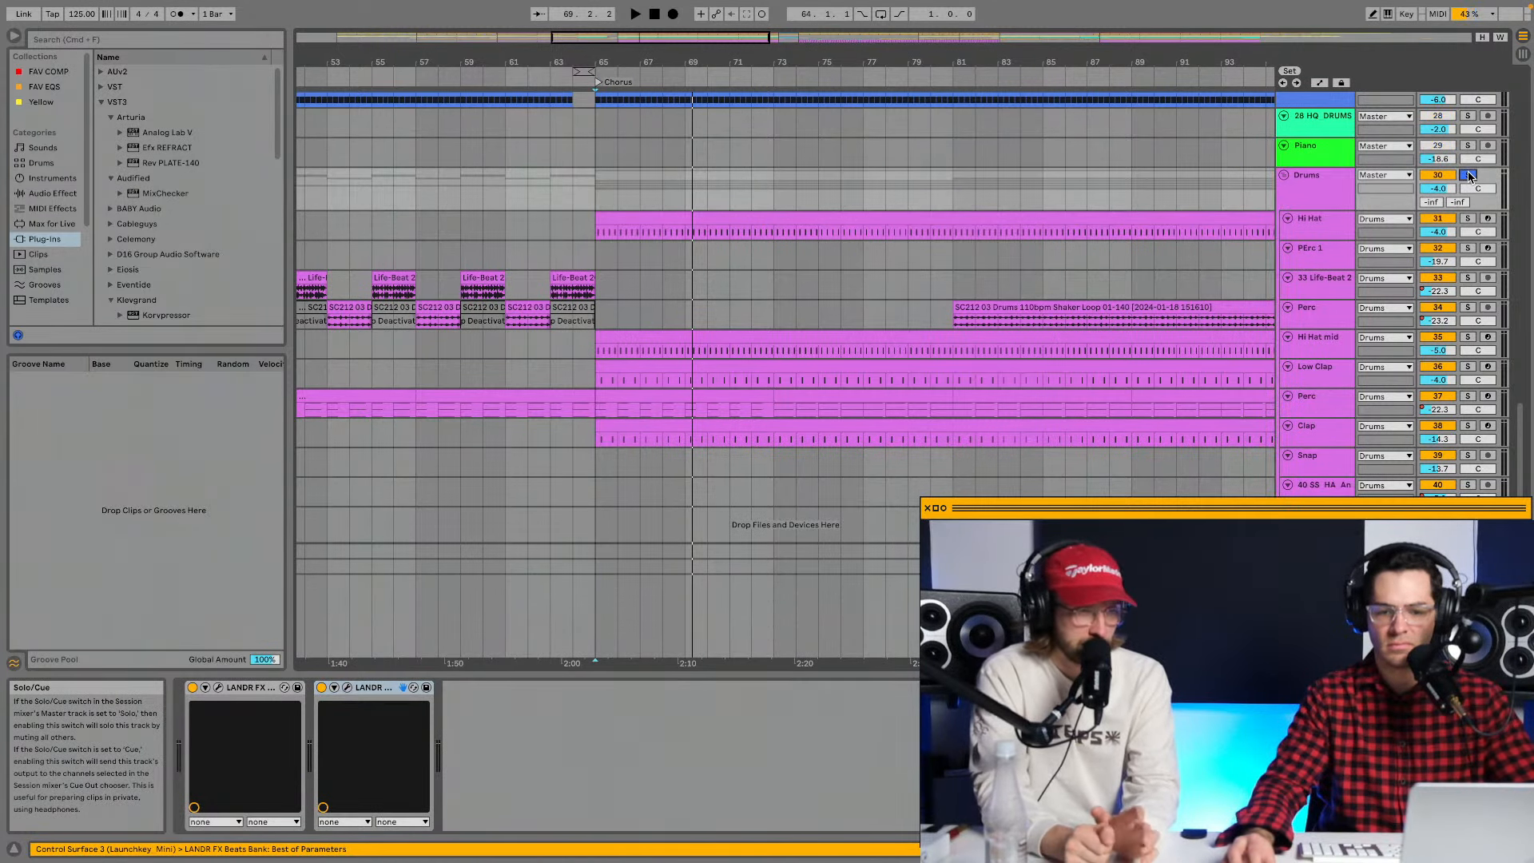
left_click(598, 180)
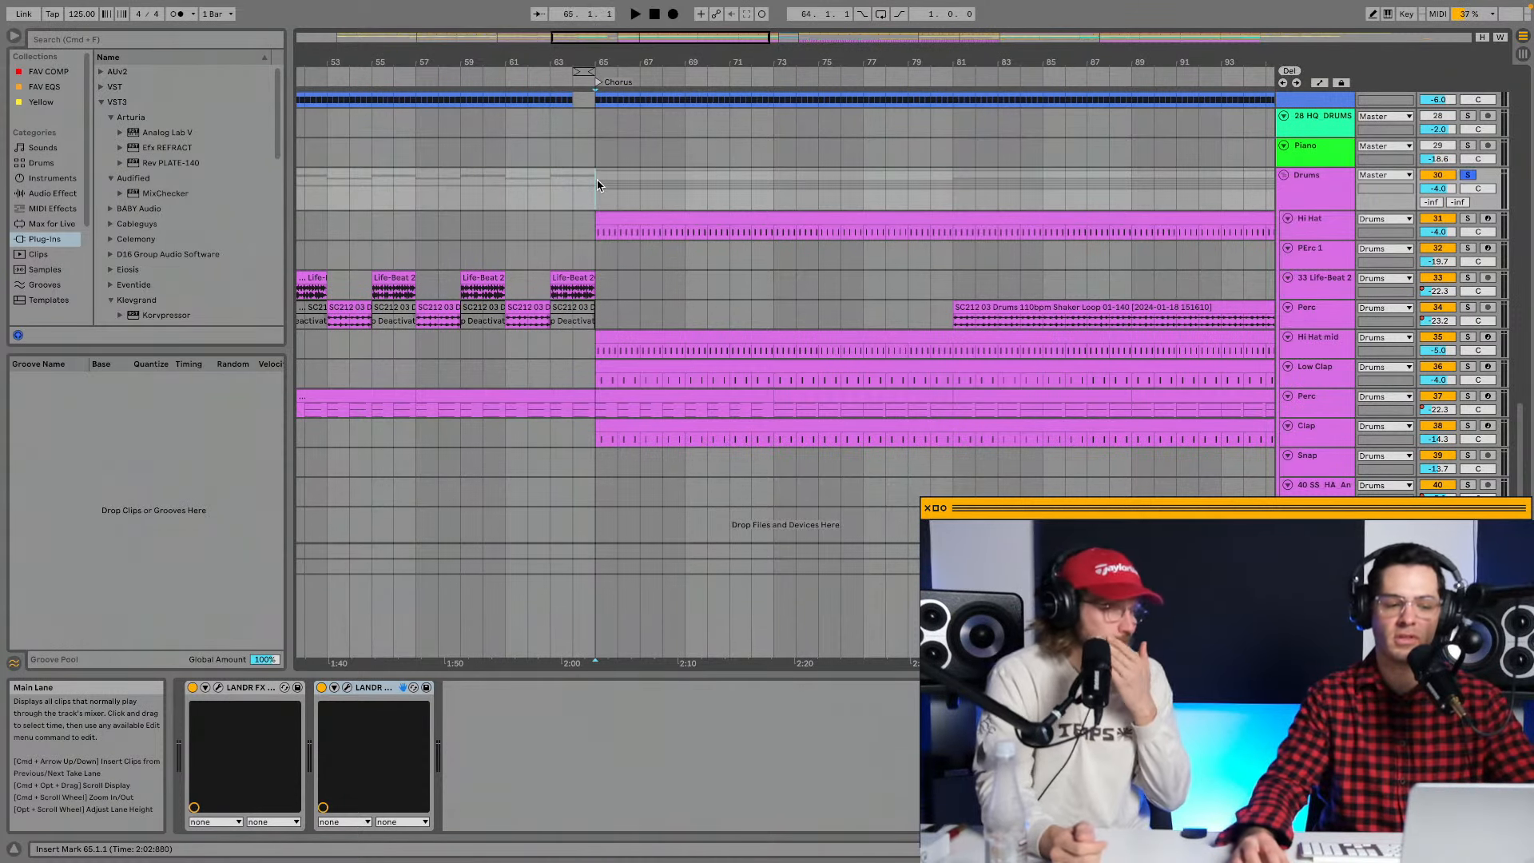
left_click(1320, 193)
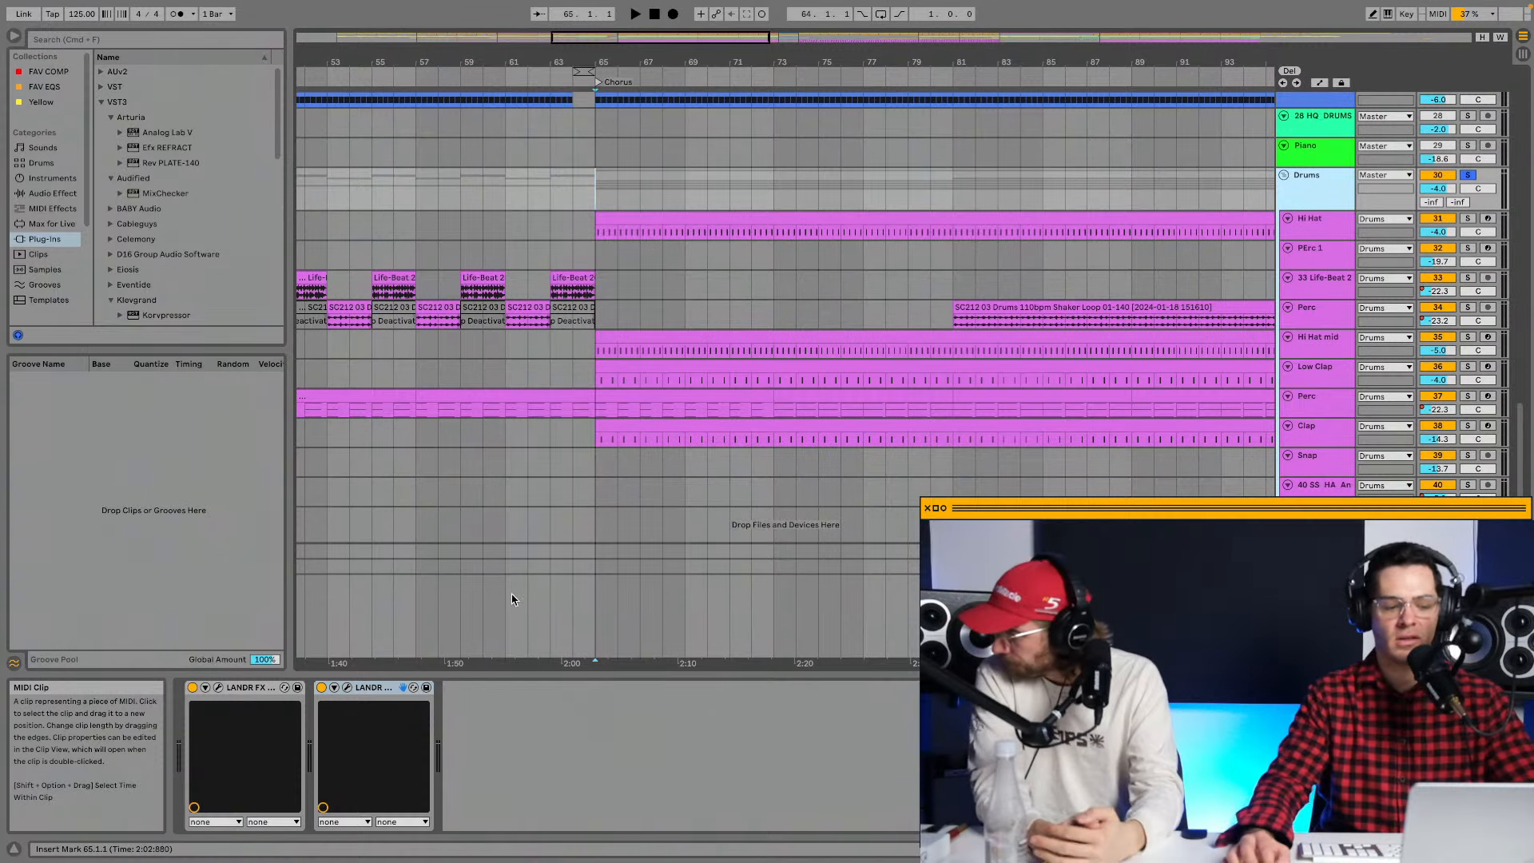
Unsolo the Drums group, open SPAN on the Master track, and play the Chorus from bar 65 to view its spectrum.
left_click(1467, 175)
left_click(1314, 587)
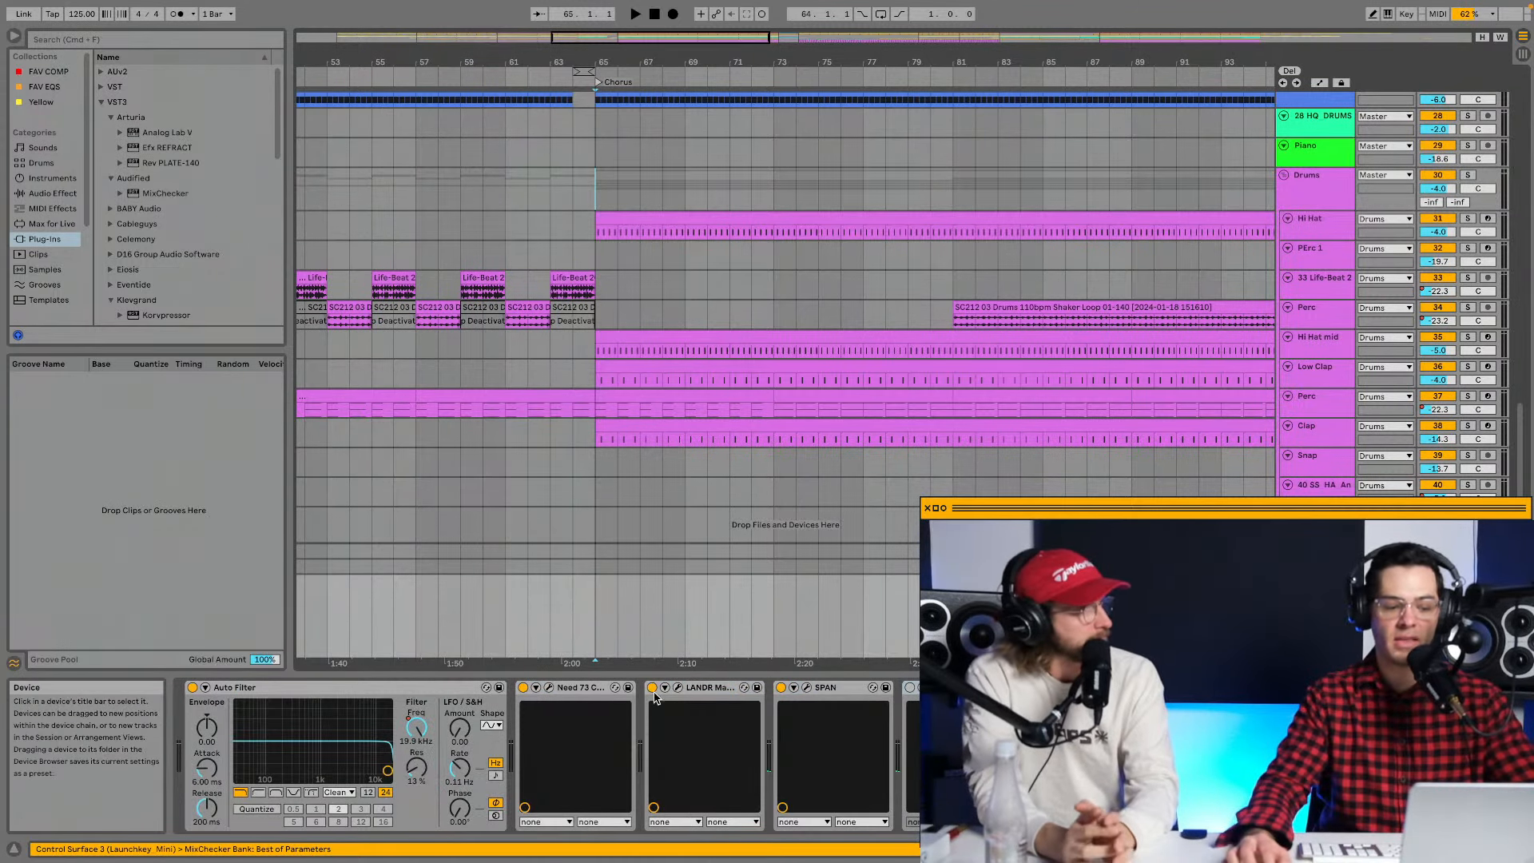
left_click(807, 687)
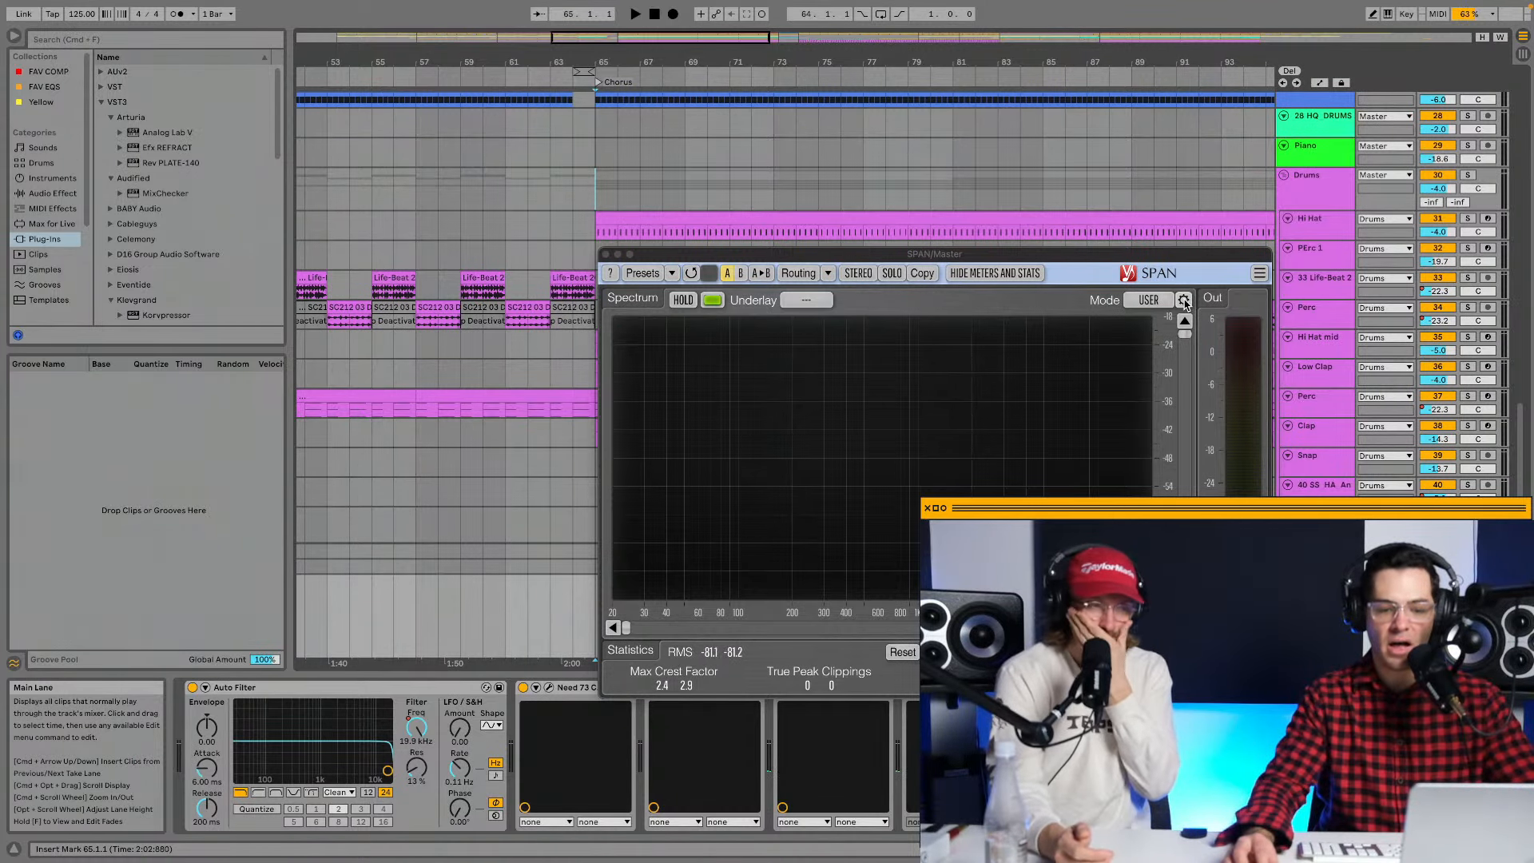
key("space")
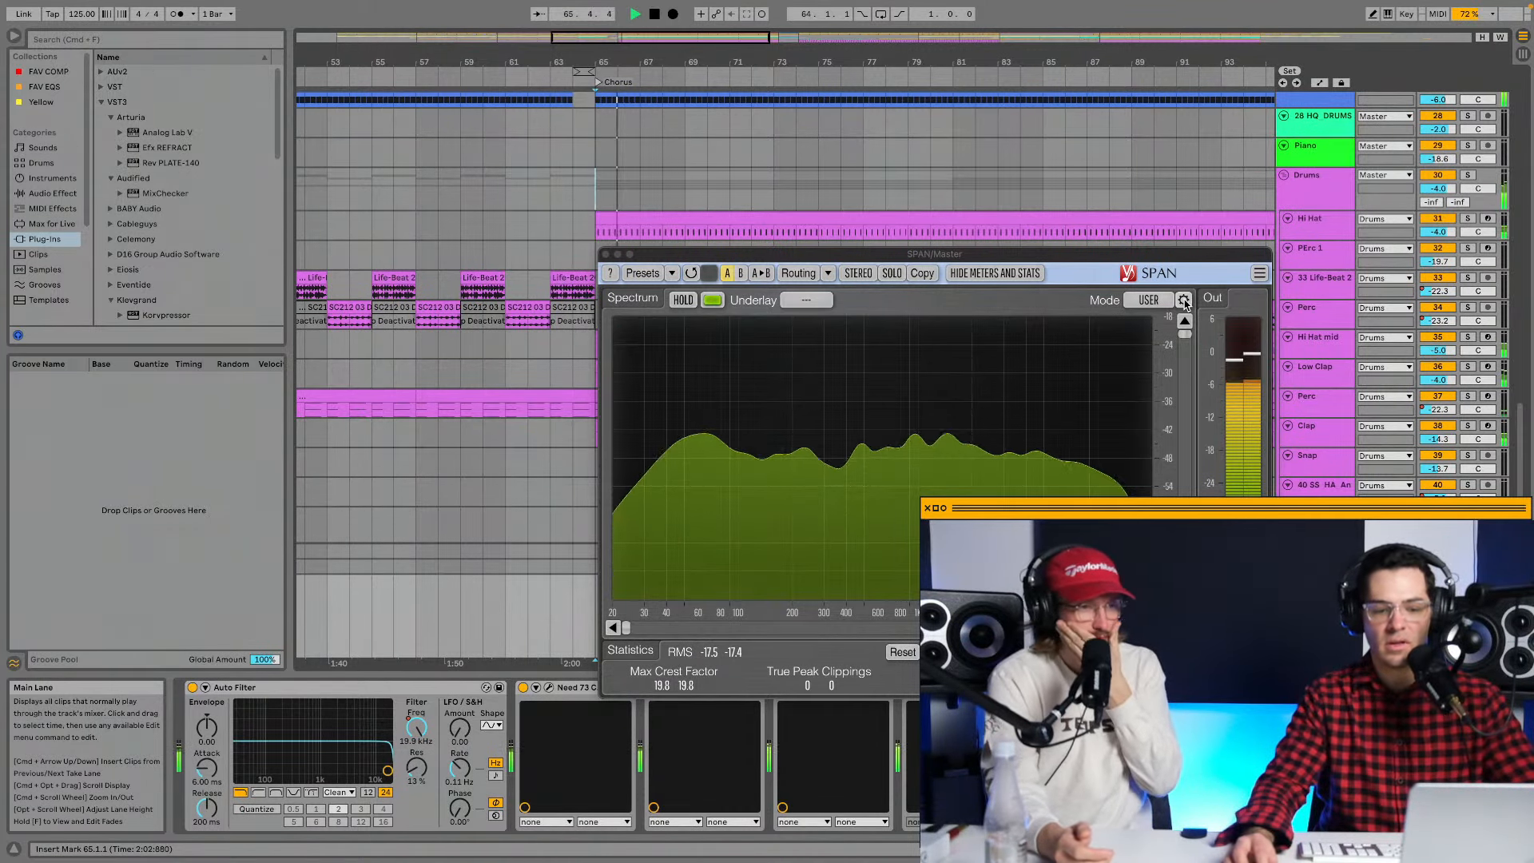
key("space")
Open SPAN's Spectrum Mode Editor to examine the average time and other FFT settings, and close the editor.
left_click(1183, 300)
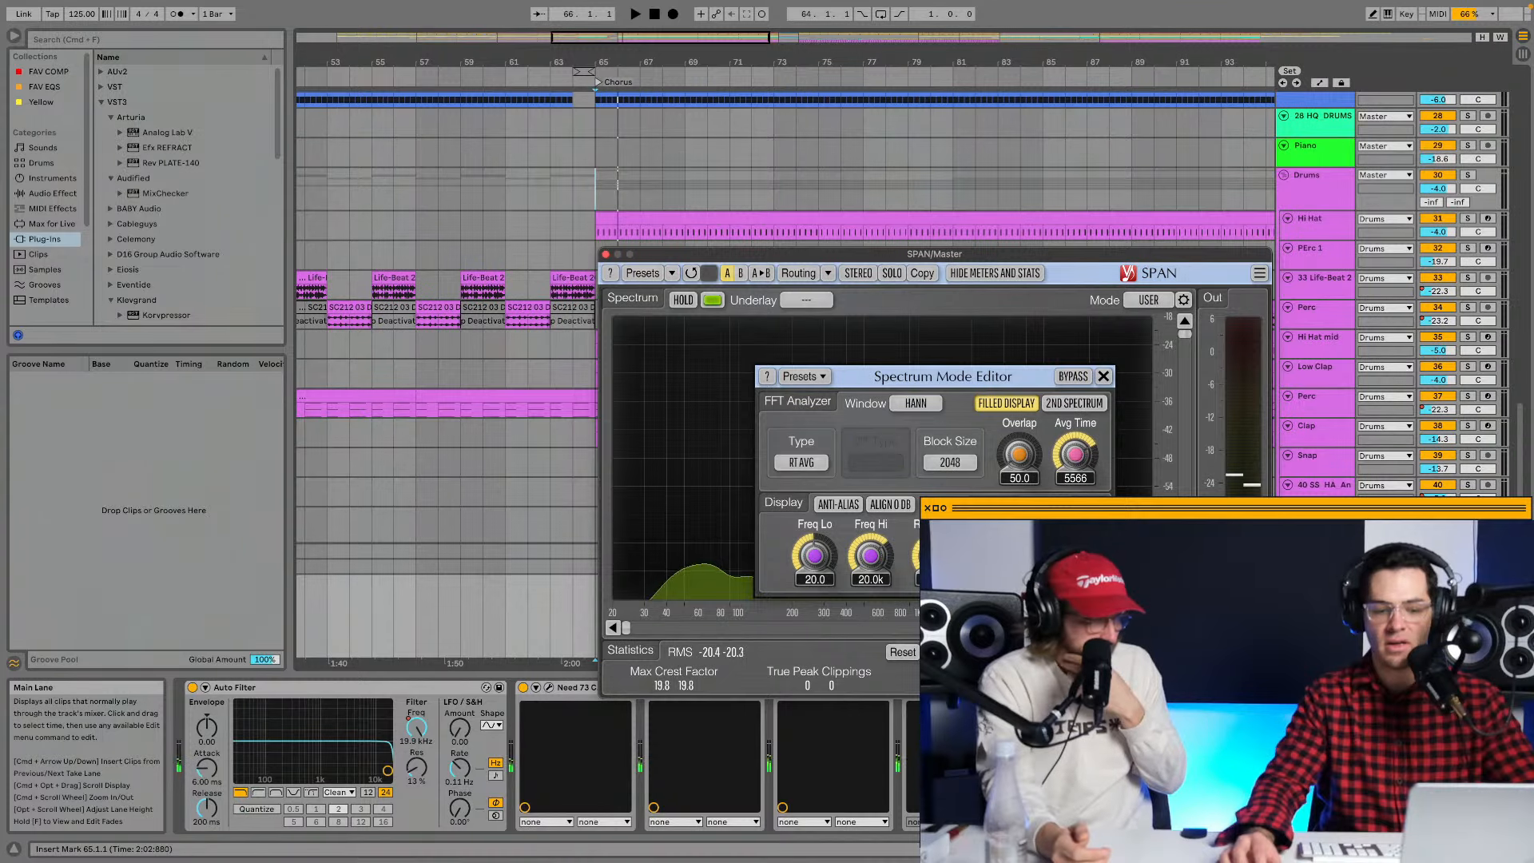
mouse_move(1080, 458)
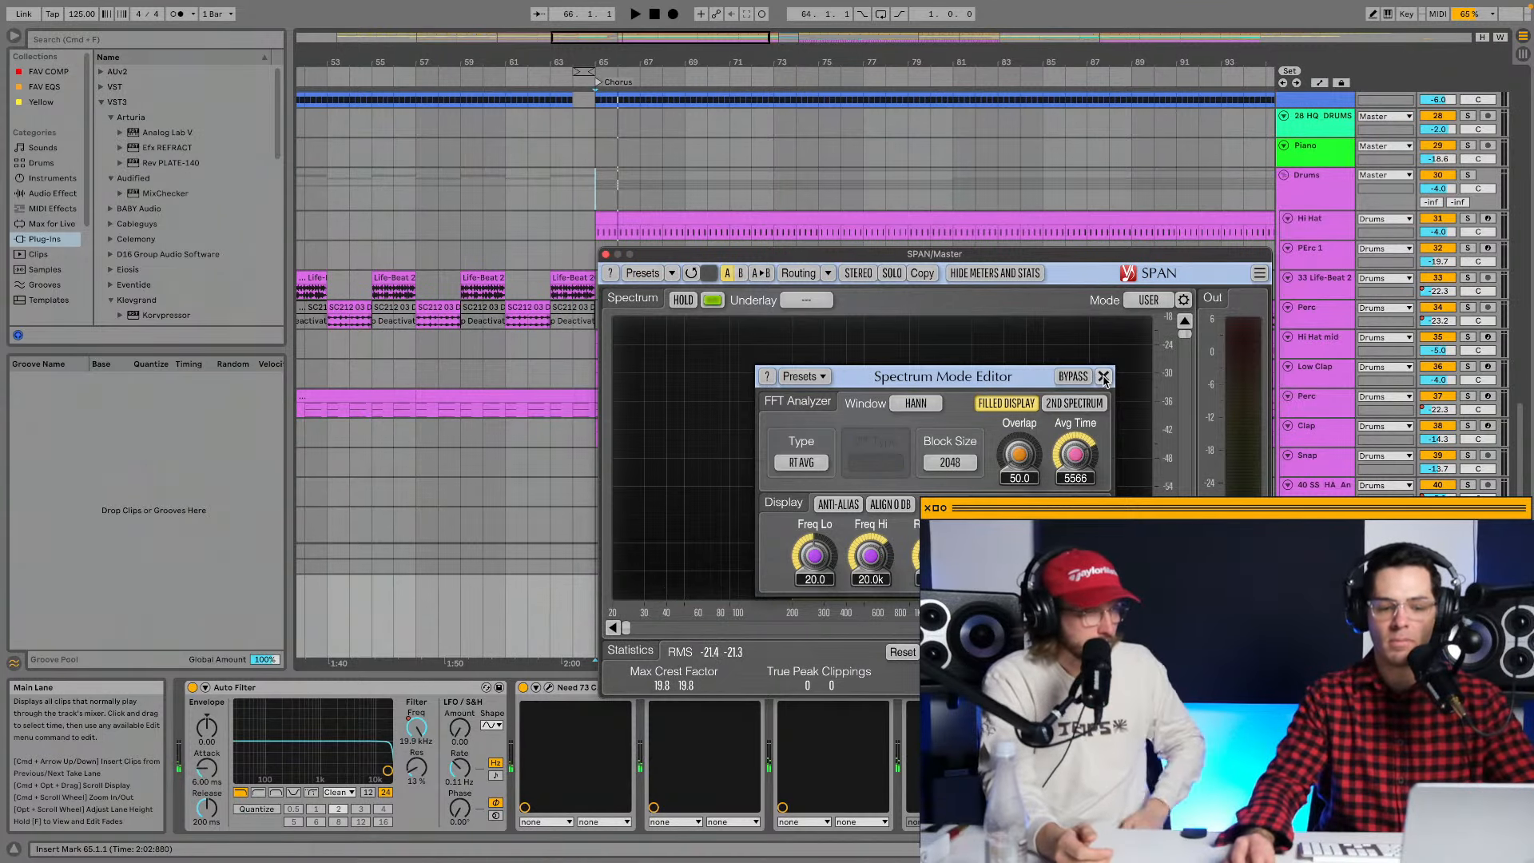
left_click(1104, 377)
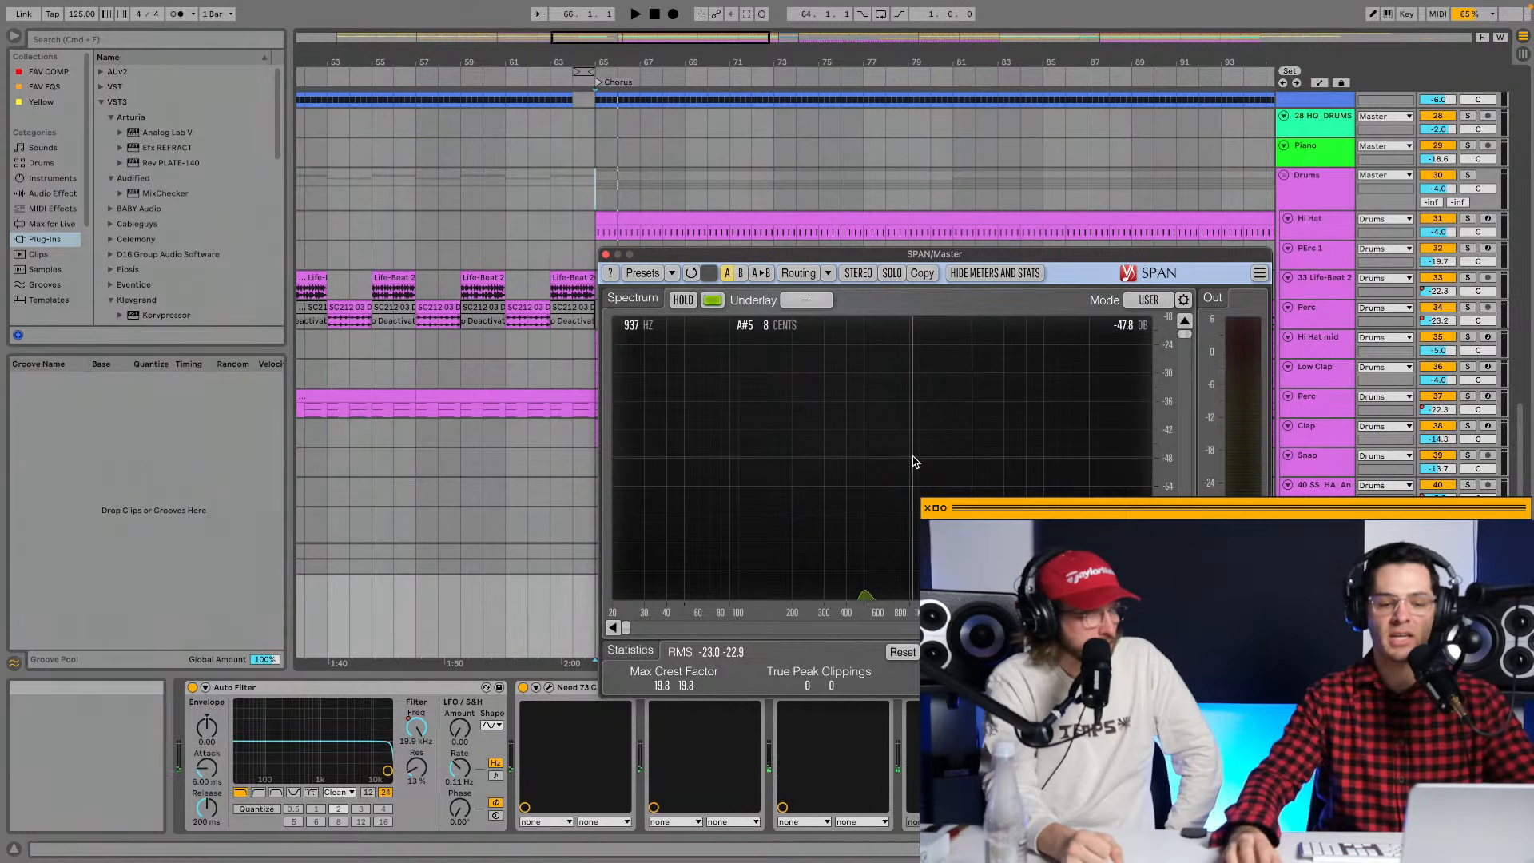
Switch SPAN's spectrum mode to Default and play the Chorus from bar 65 to view its spectrum.
left_click(1148, 300)
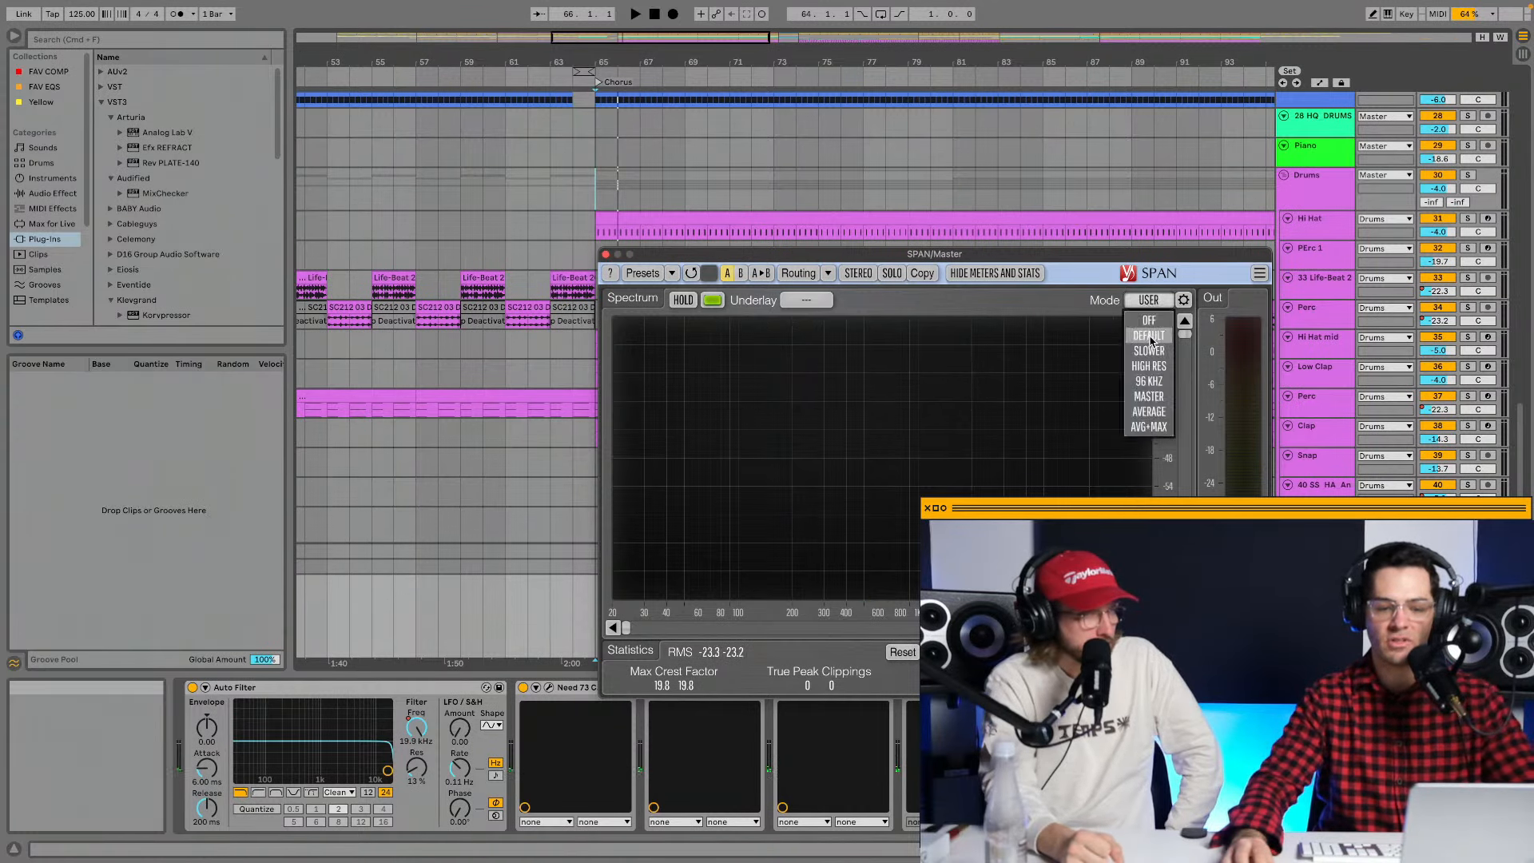
left_click(1149, 337)
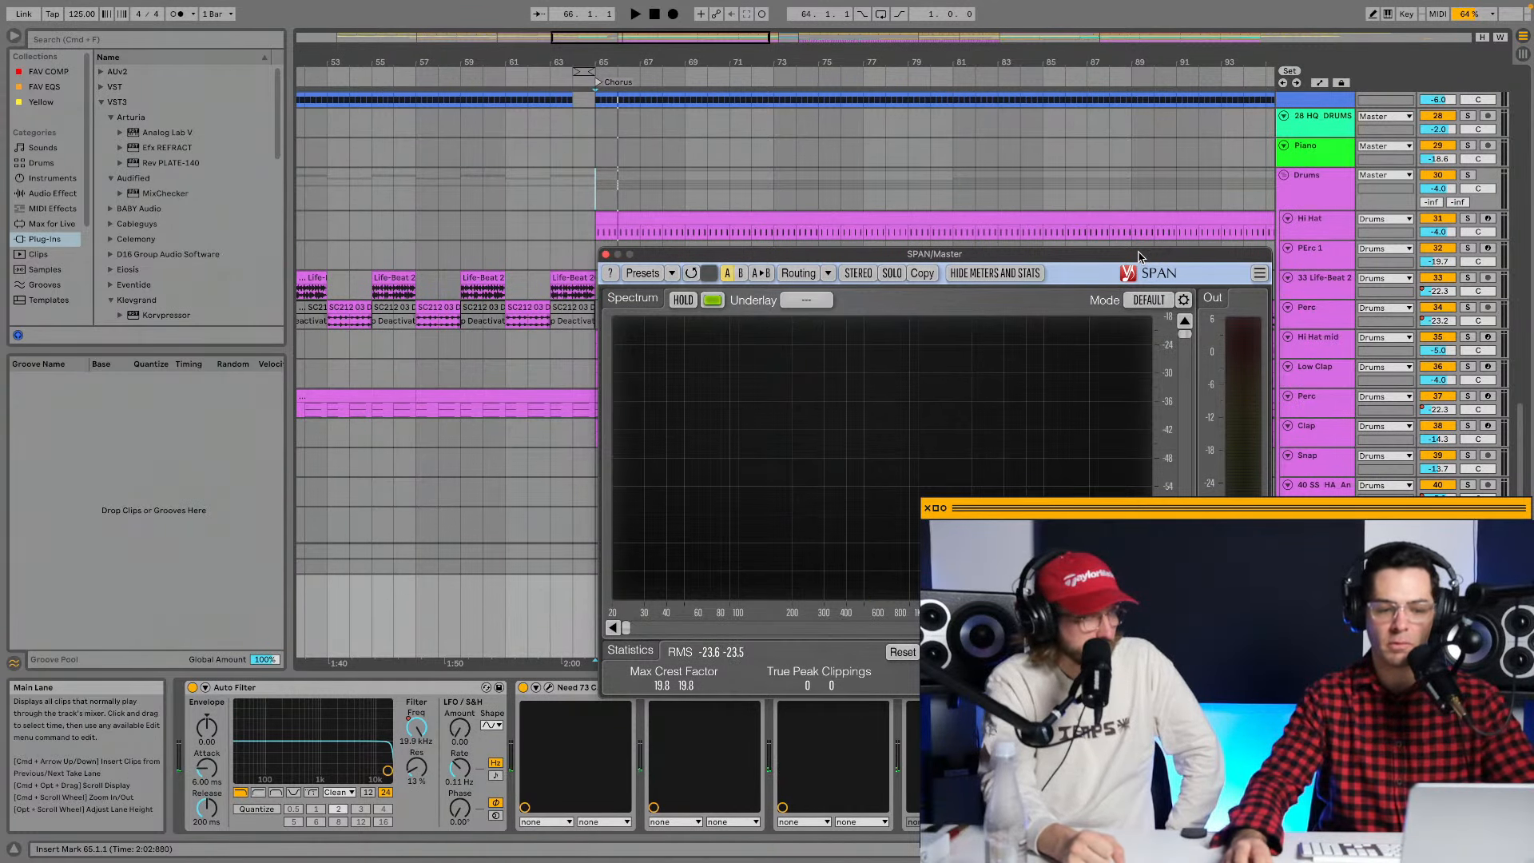
key("space")
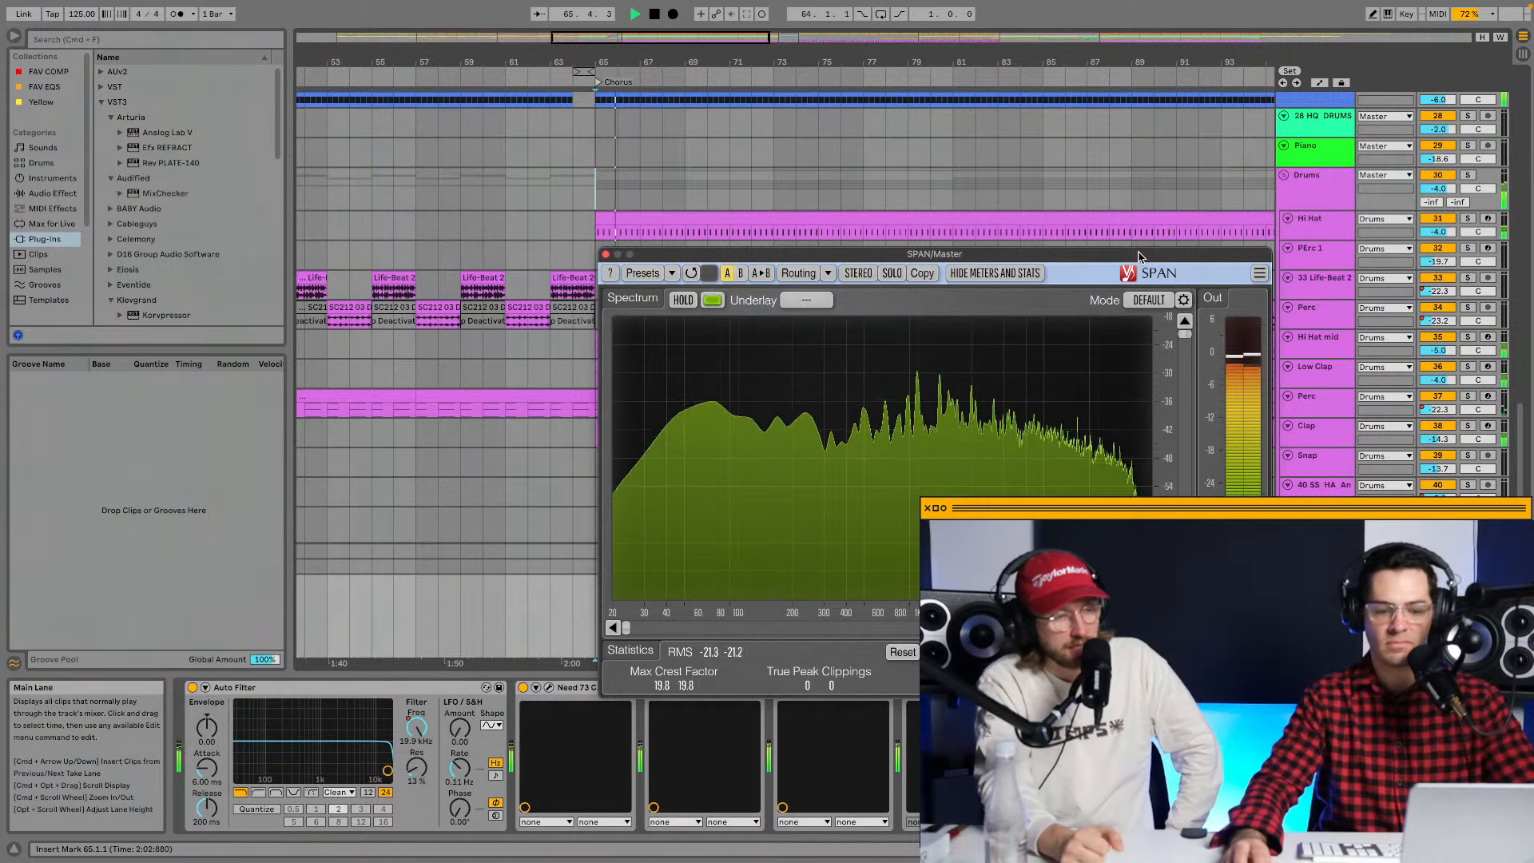
key("space")
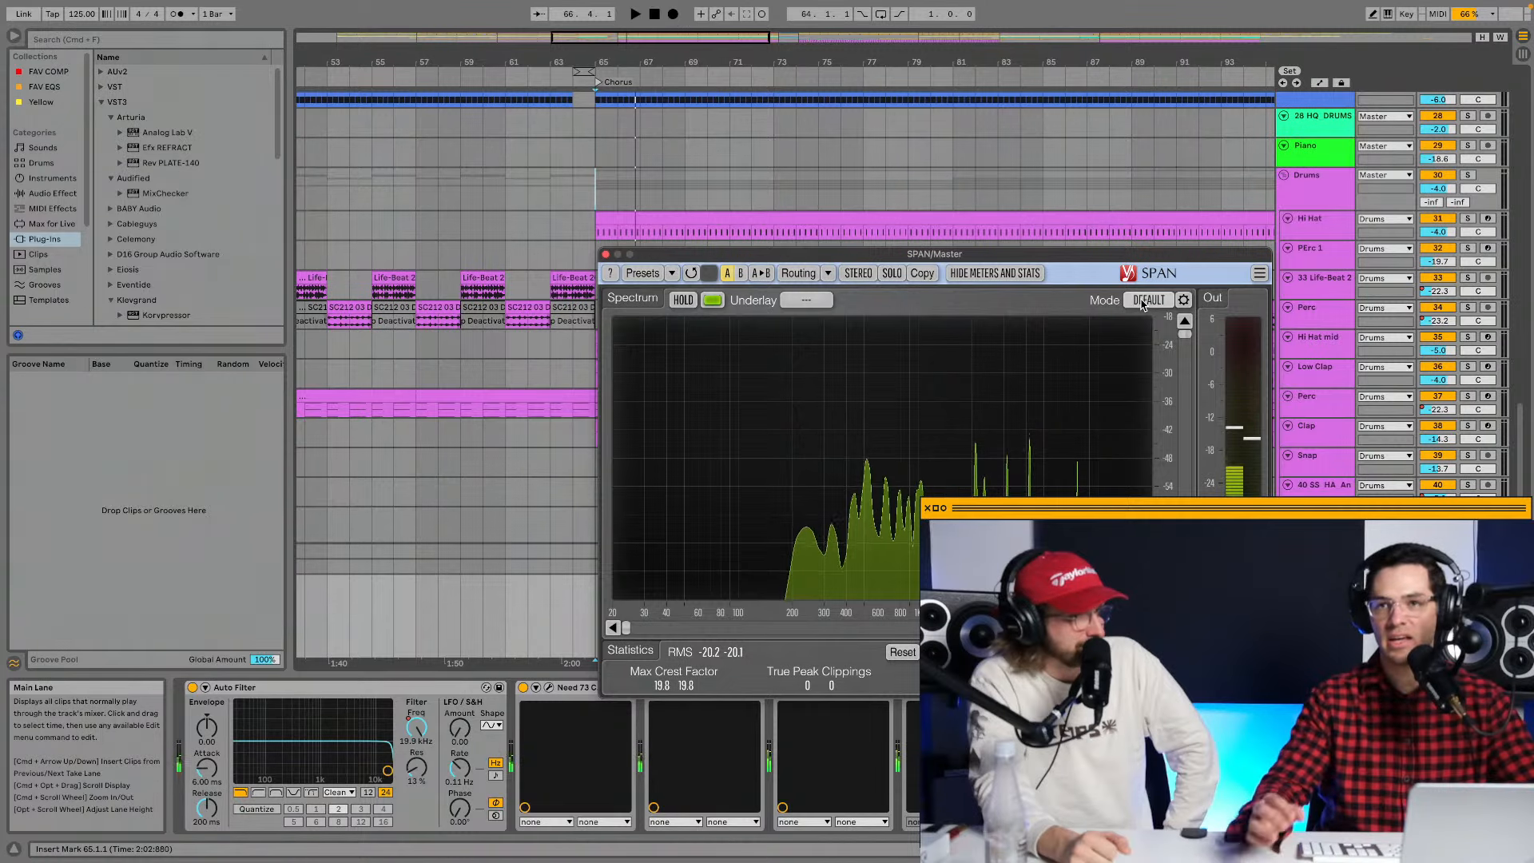
Set SPAN's average time to 4188 in the Spectrum Mode Editor and close the plug-in window.
left_click(1144, 301)
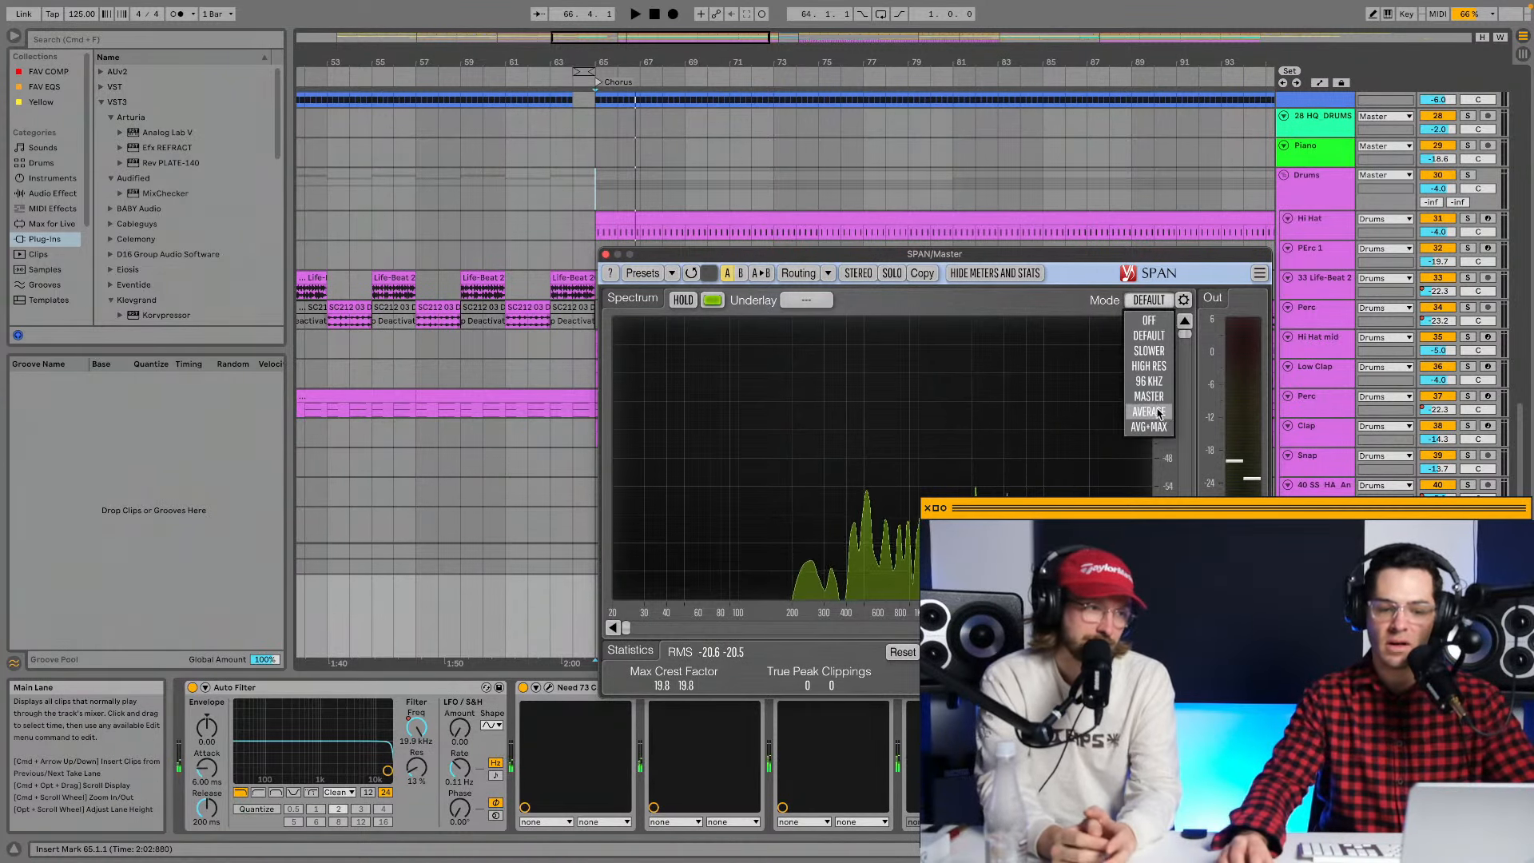
left_click(1184, 301)
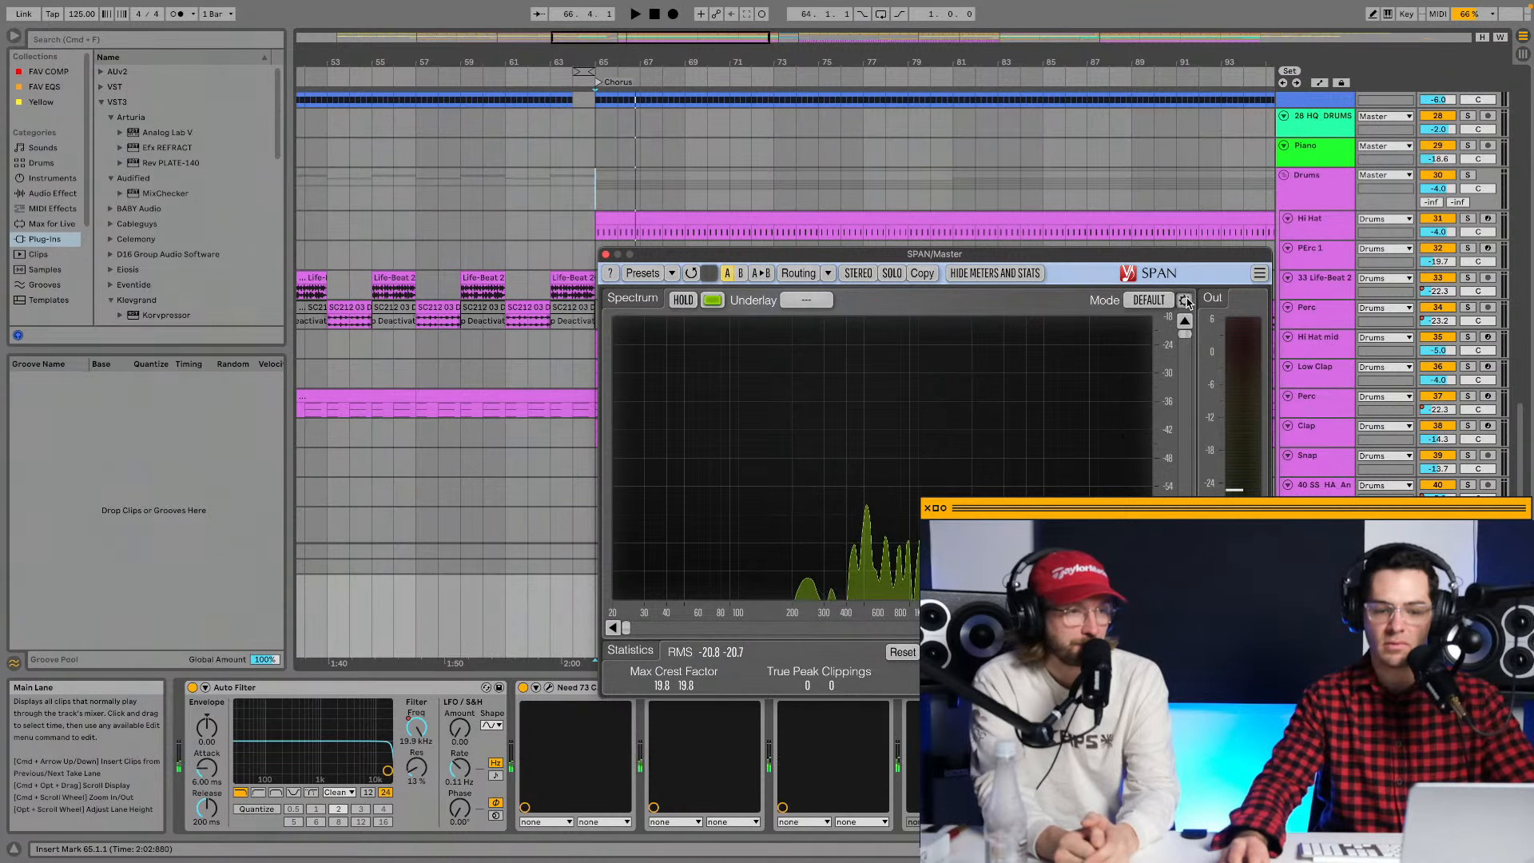
left_click(1184, 300)
left_click_drag(1076, 456, 1076, 431)
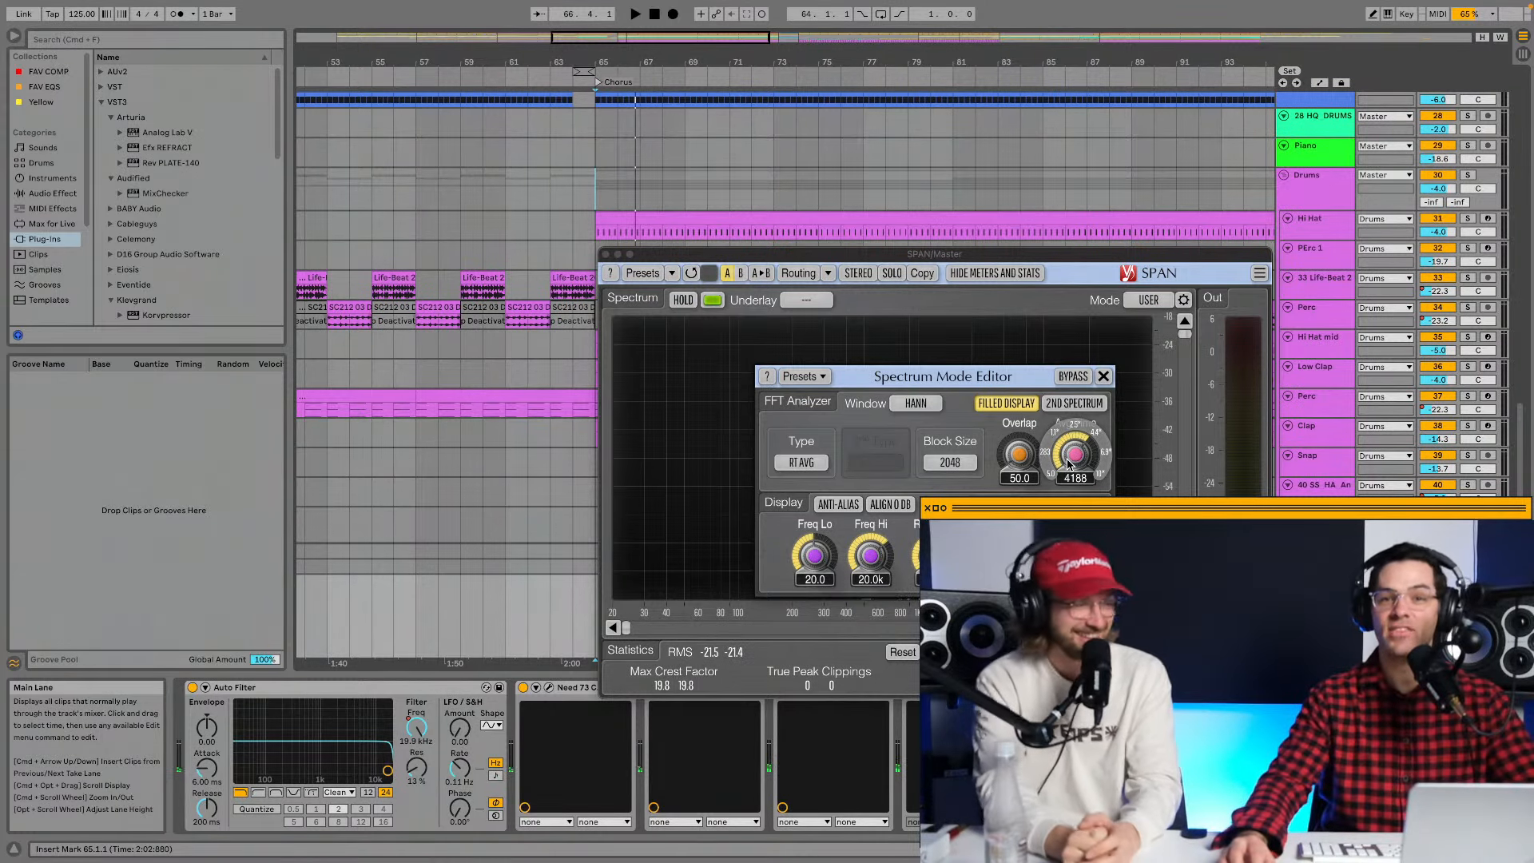
left_click(606, 255)
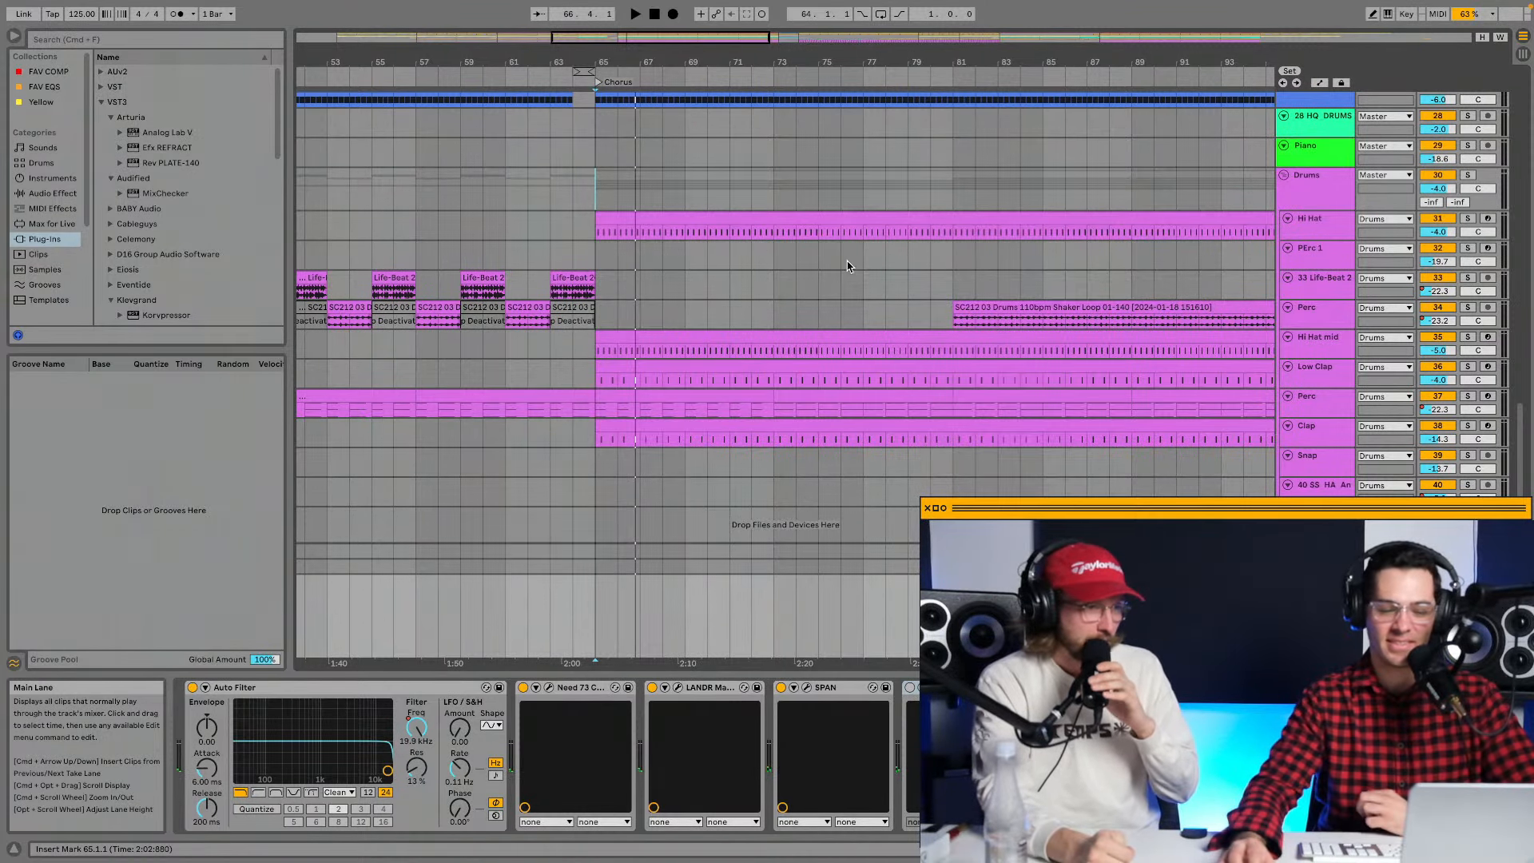
Show the Drums group's LANDR device chain and return to the Master track's devices.
scroll(892, 274, "right", 2)
scroll(892, 274, "up", 3)
scroll(892, 274, "down", 3)
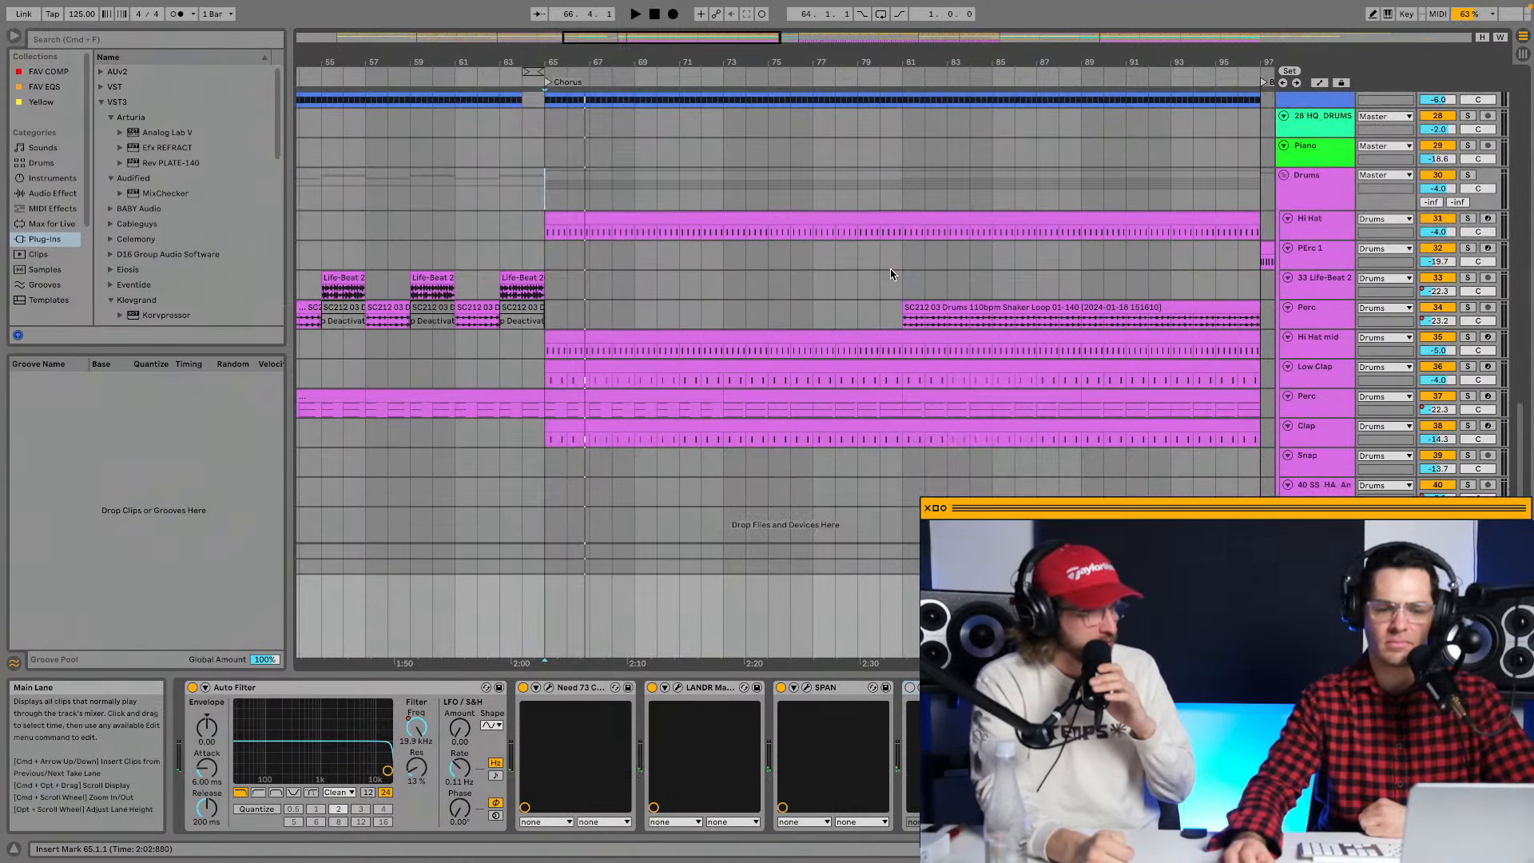
left_click(1318, 192)
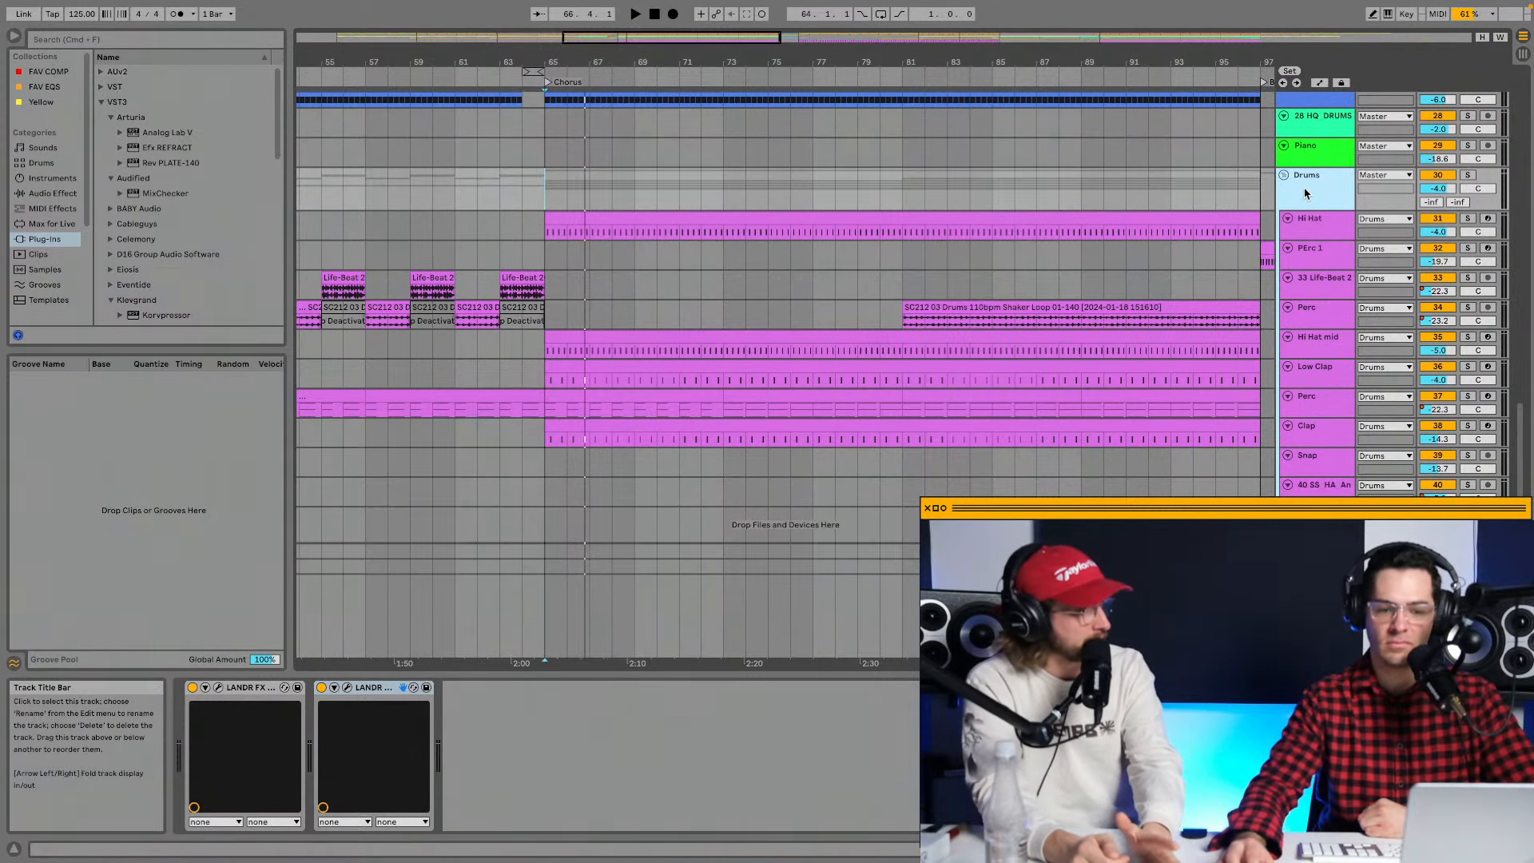
left_click(1317, 611)
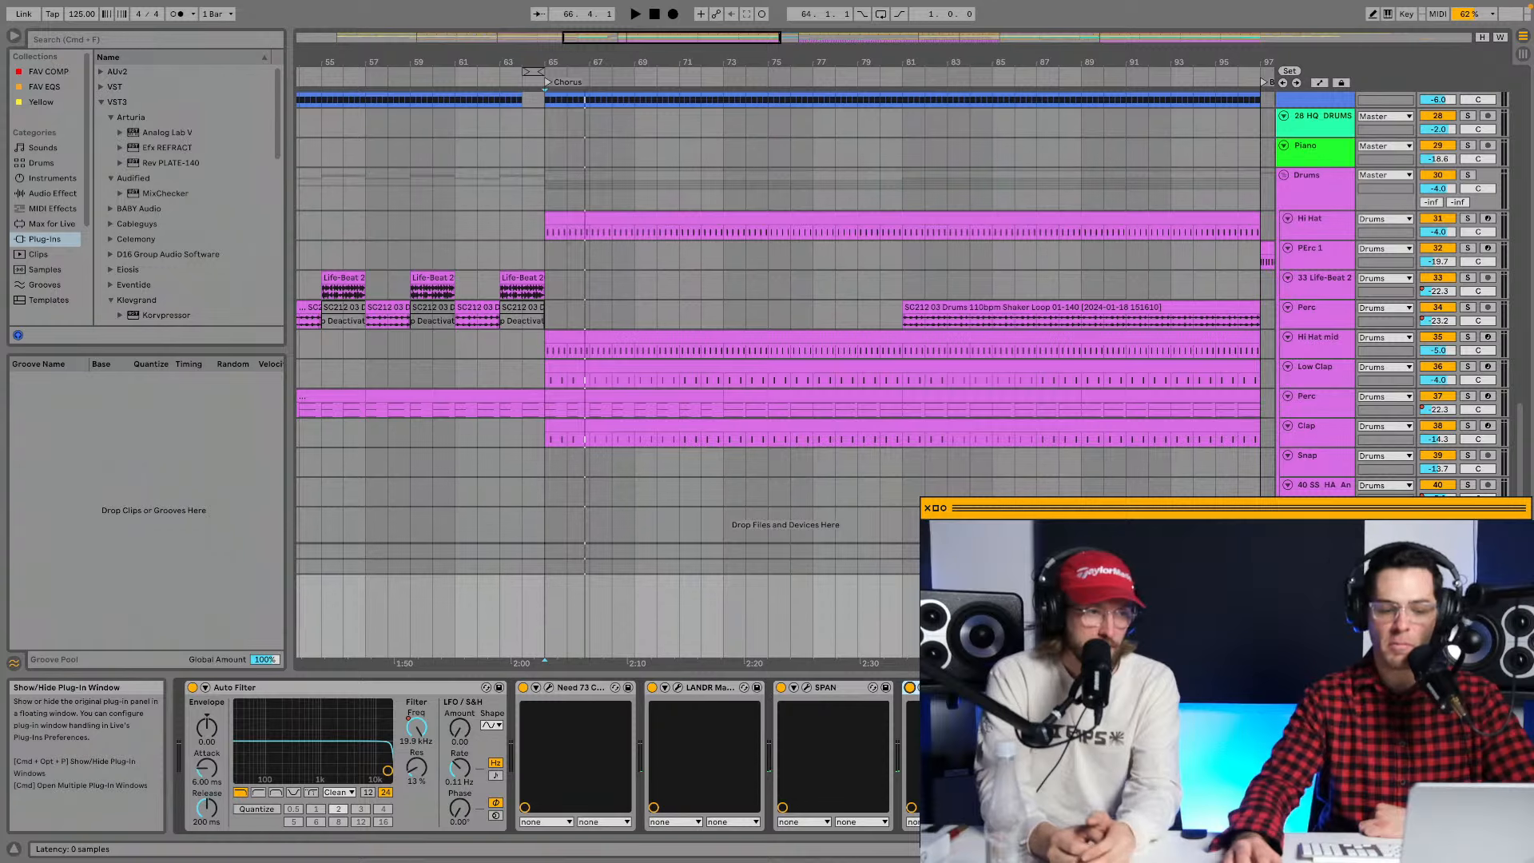
Open MixChecker on the Master track and play the chorus, comparing the mix with Mono on and off.
left_click(935, 687)
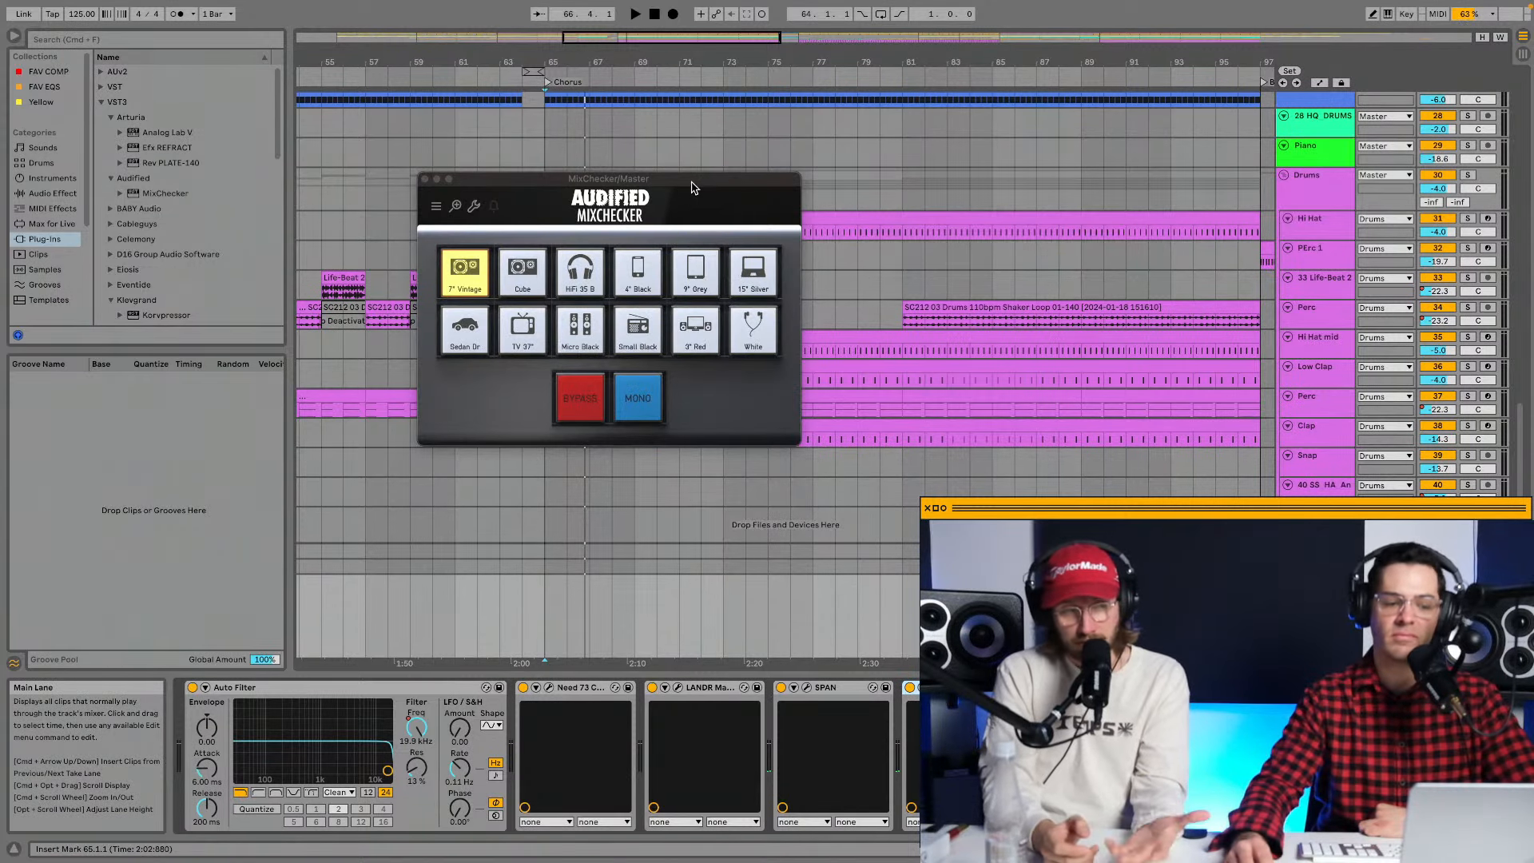
left_click_drag(704, 184, 955, 211)
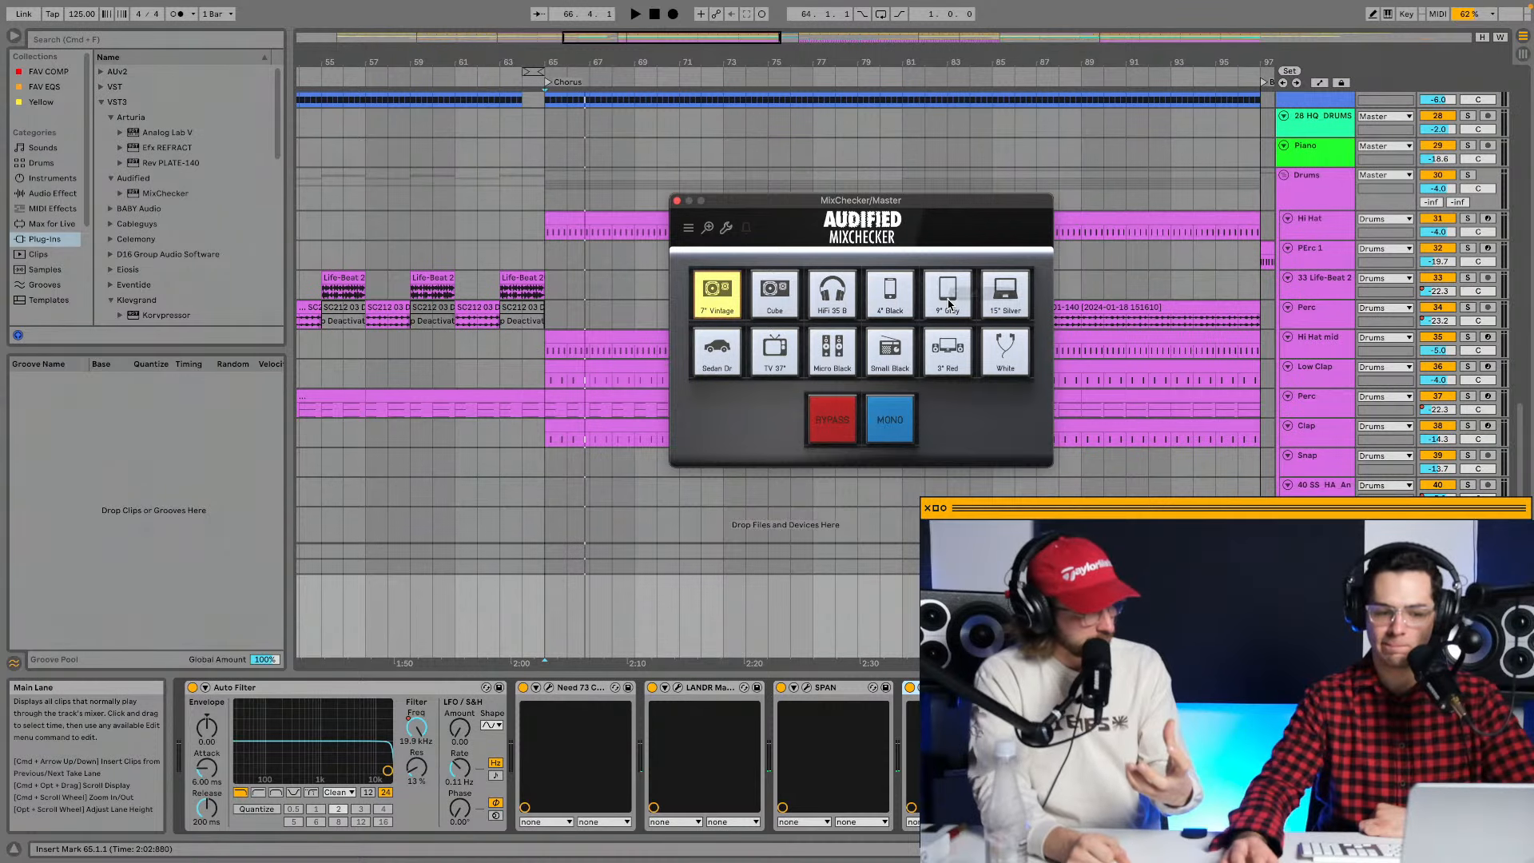
left_click_drag(938, 207, 897, 226)
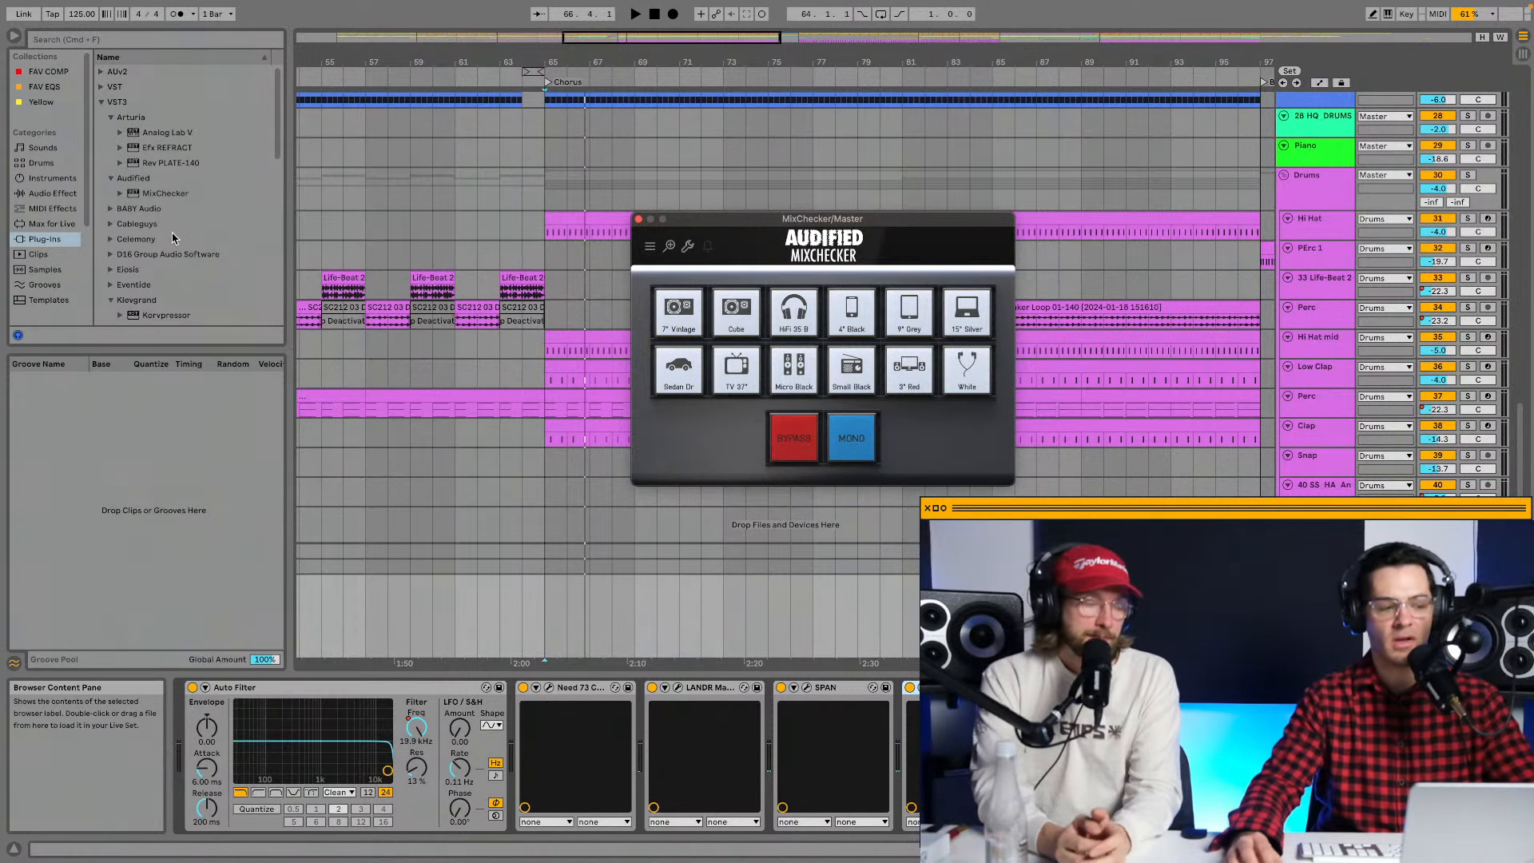
key("space")
left_click(853, 443)
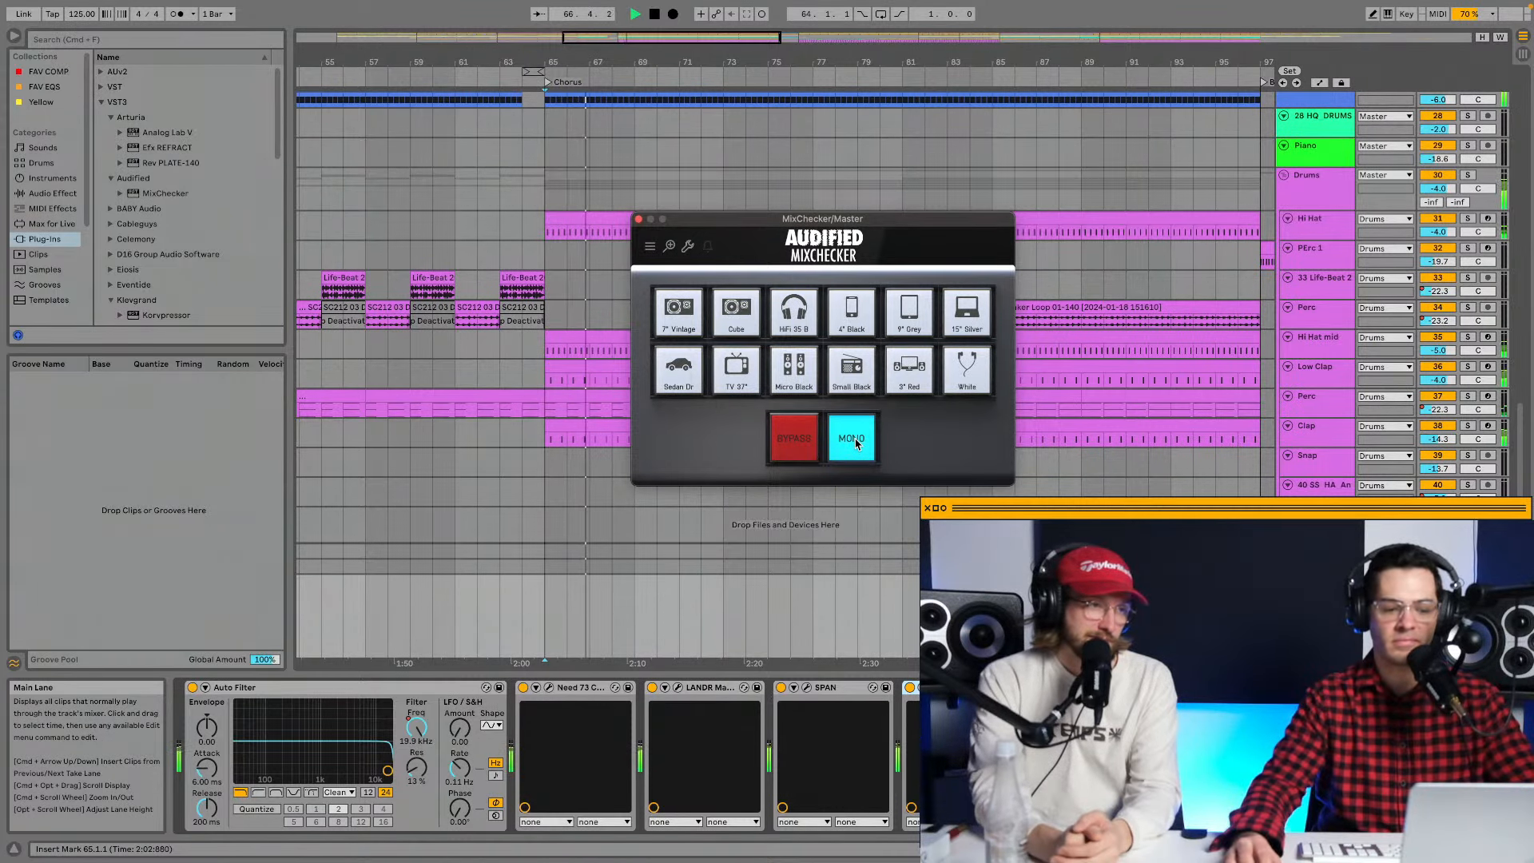
left_click(852, 440)
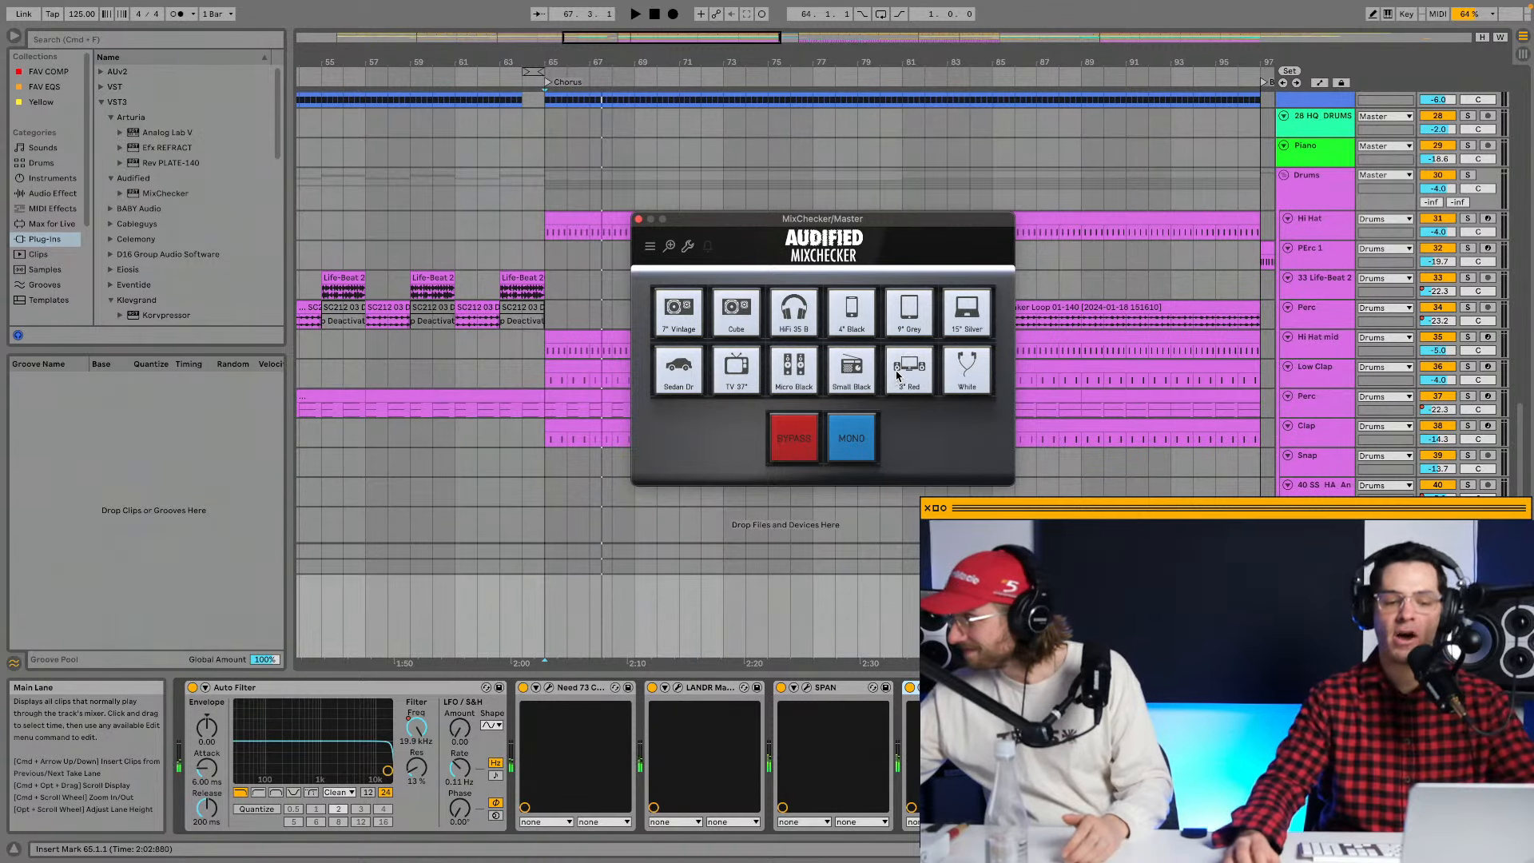
Audition the chorus through MixChecker's White earbuds emulation and switch the emulation off.
left_click(972, 368)
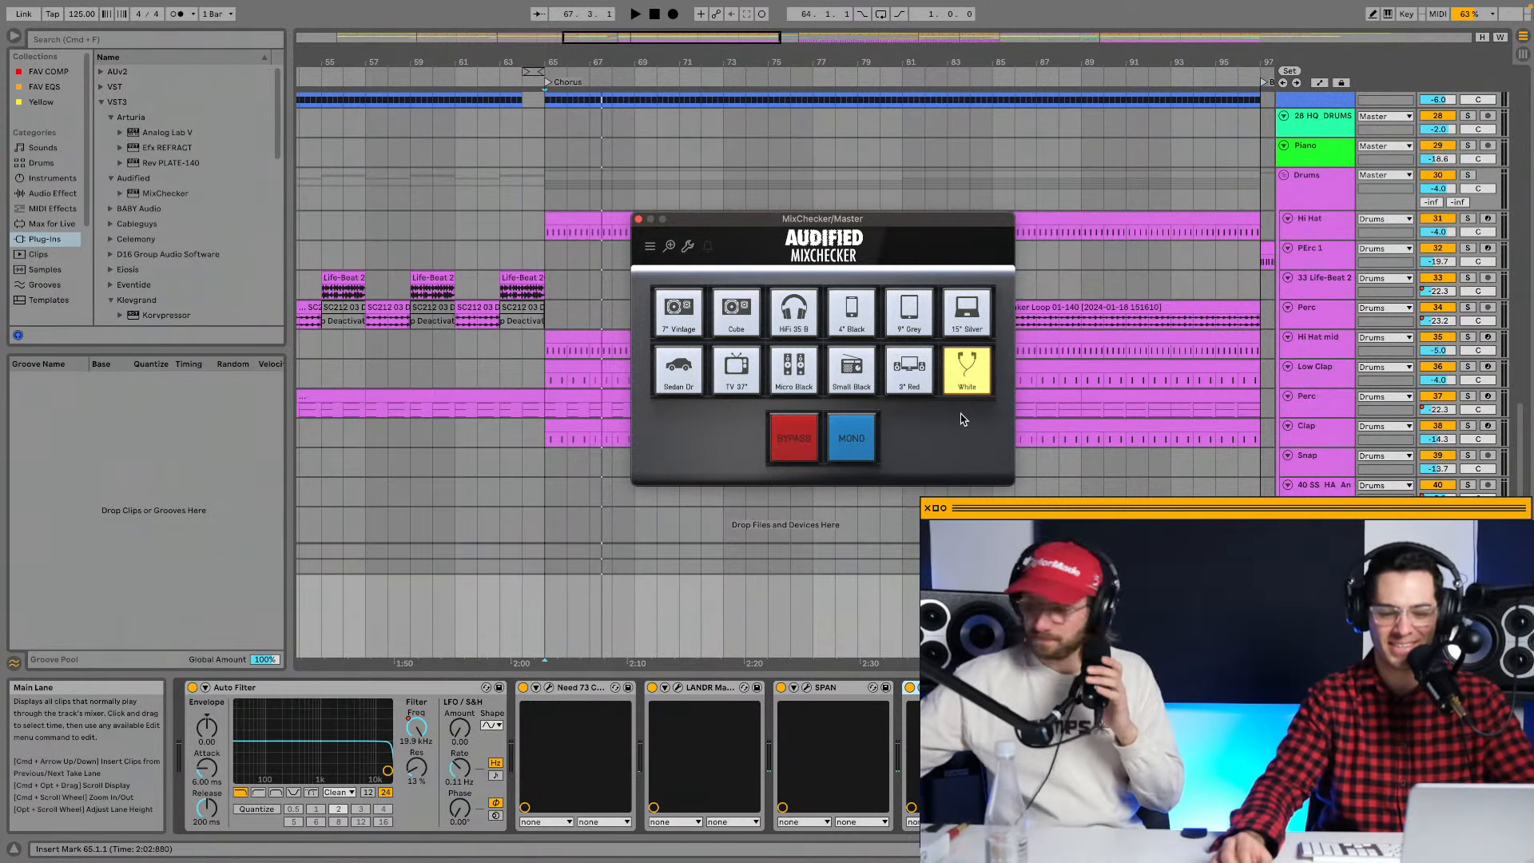
key("space")
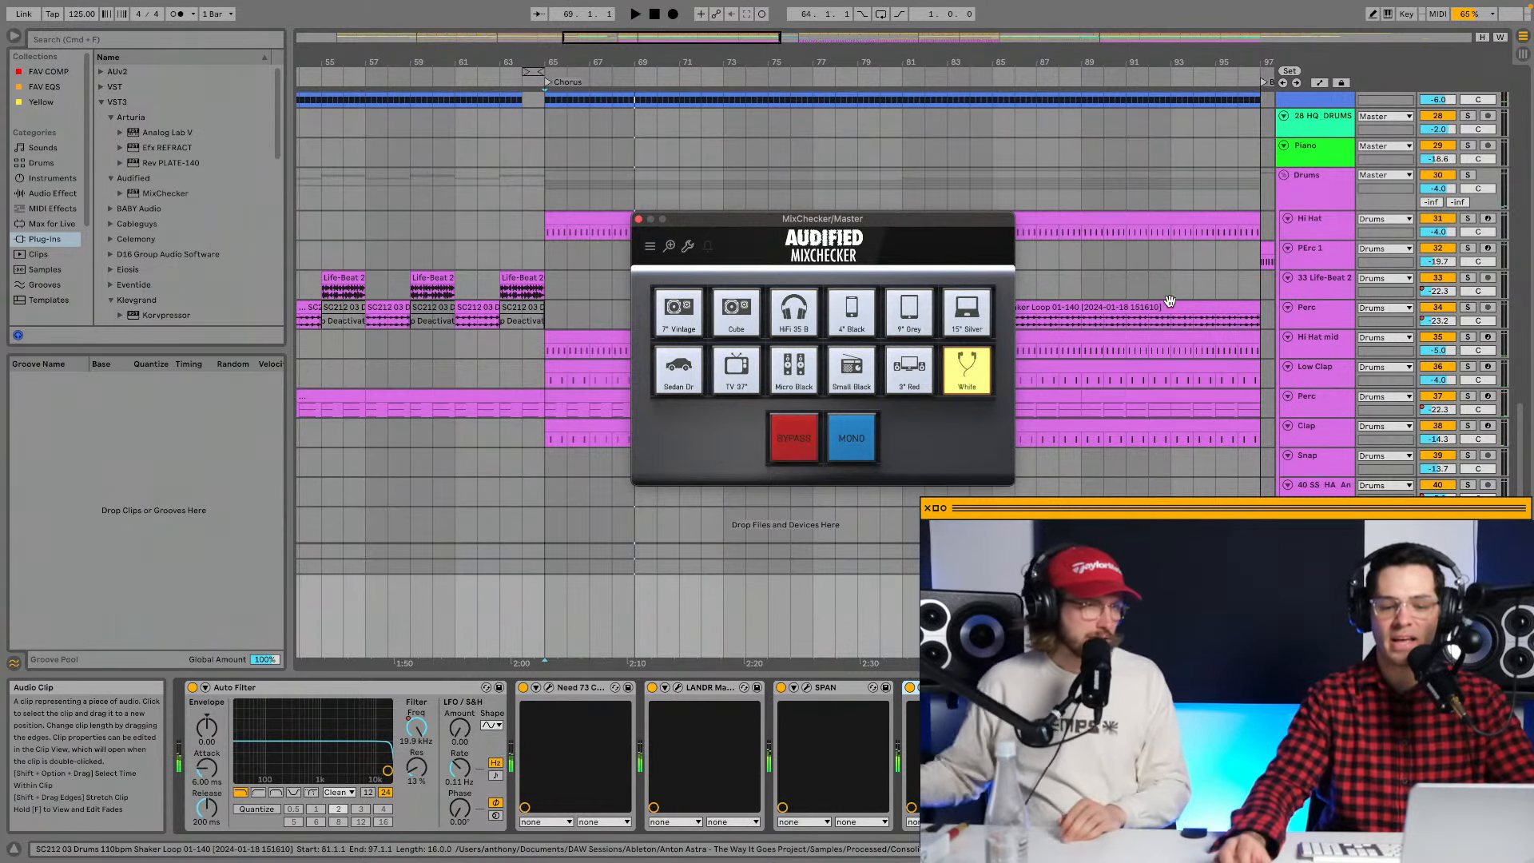
left_click(970, 380)
Lower the Clap track's volume to -15.5 dB while the chorus plays.
key("space")
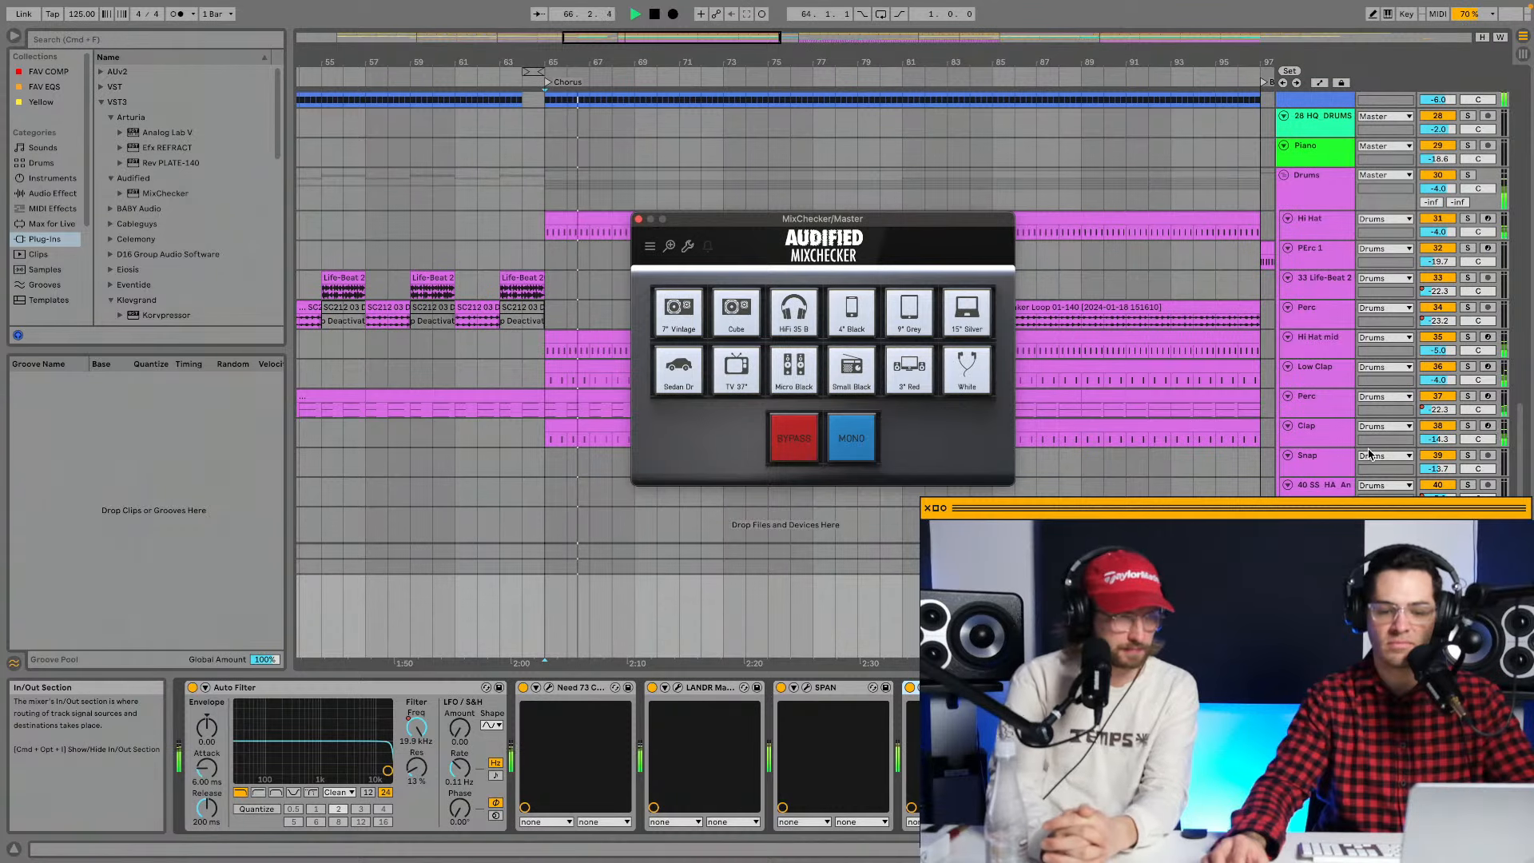
left_click_drag(1438, 439, 1438, 447)
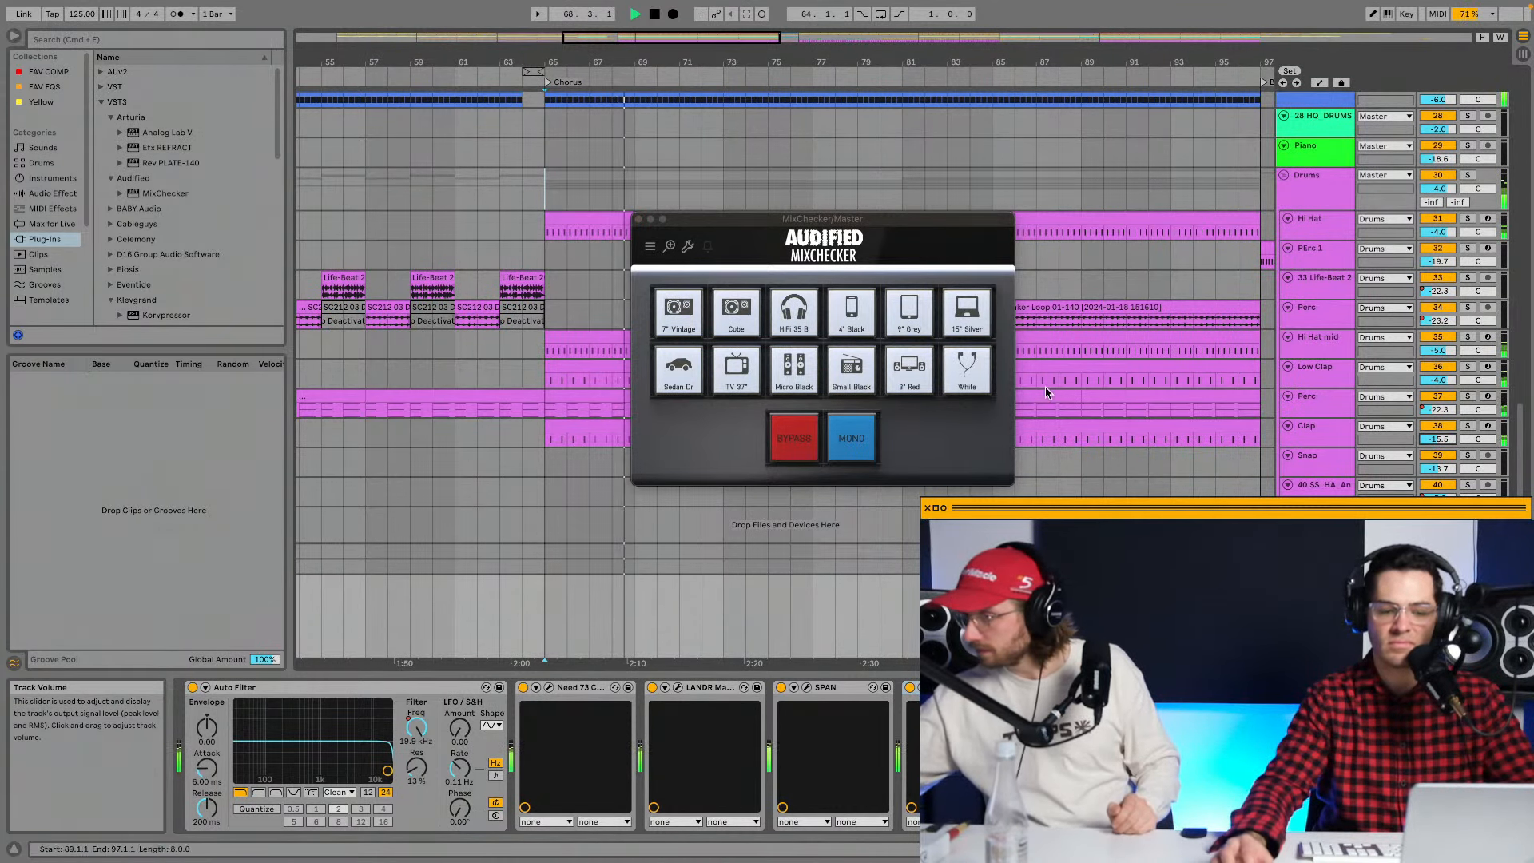
Compare the chorus through MixChecker's White, 15" Silver and 7" Vintage emulations.
left_click(973, 385)
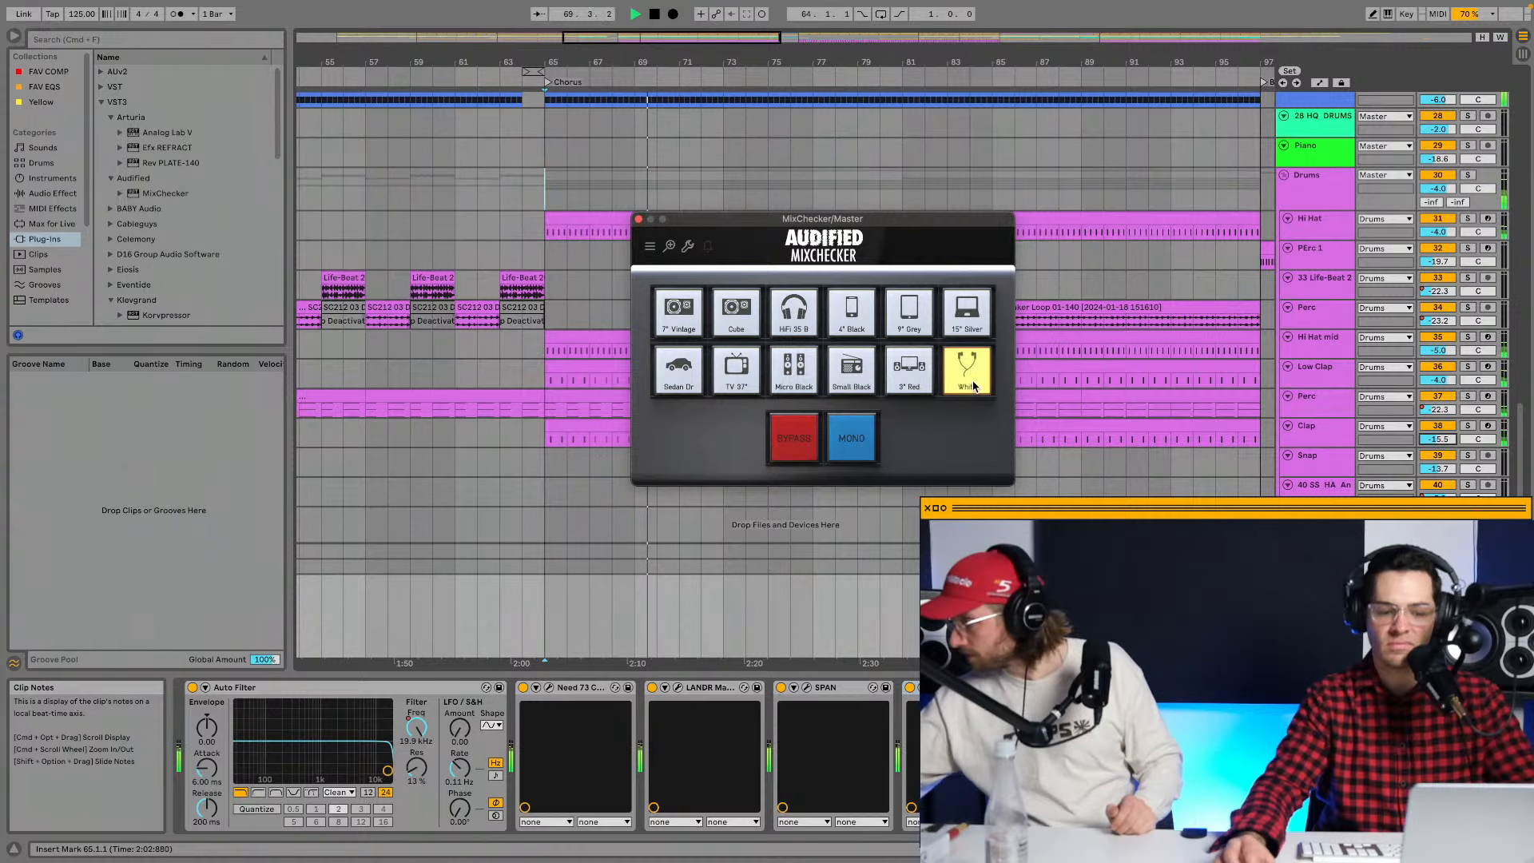
left_click(963, 326)
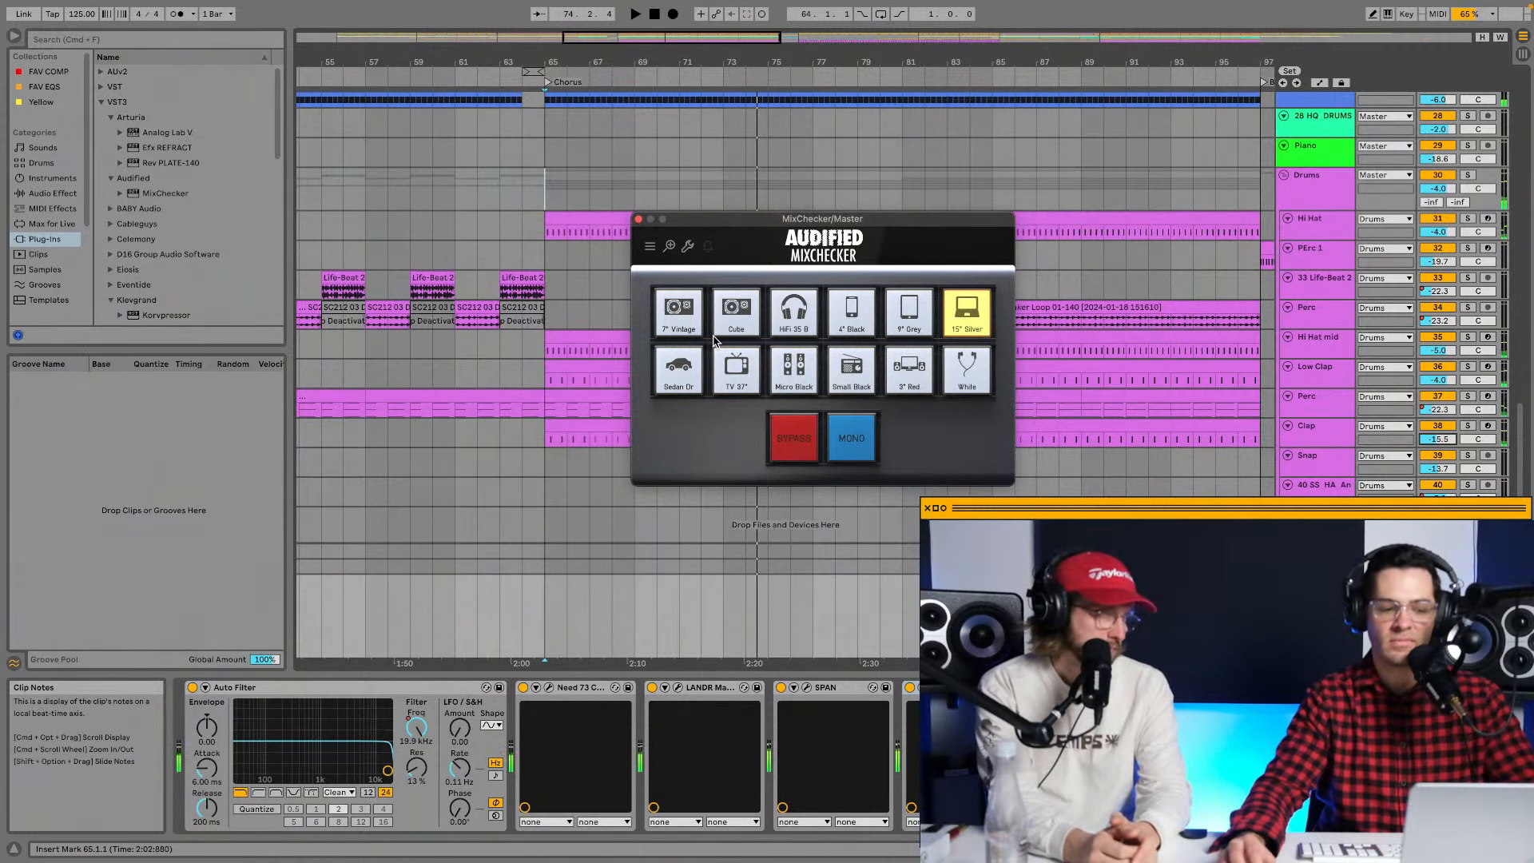
left_click(679, 311)
key("space")
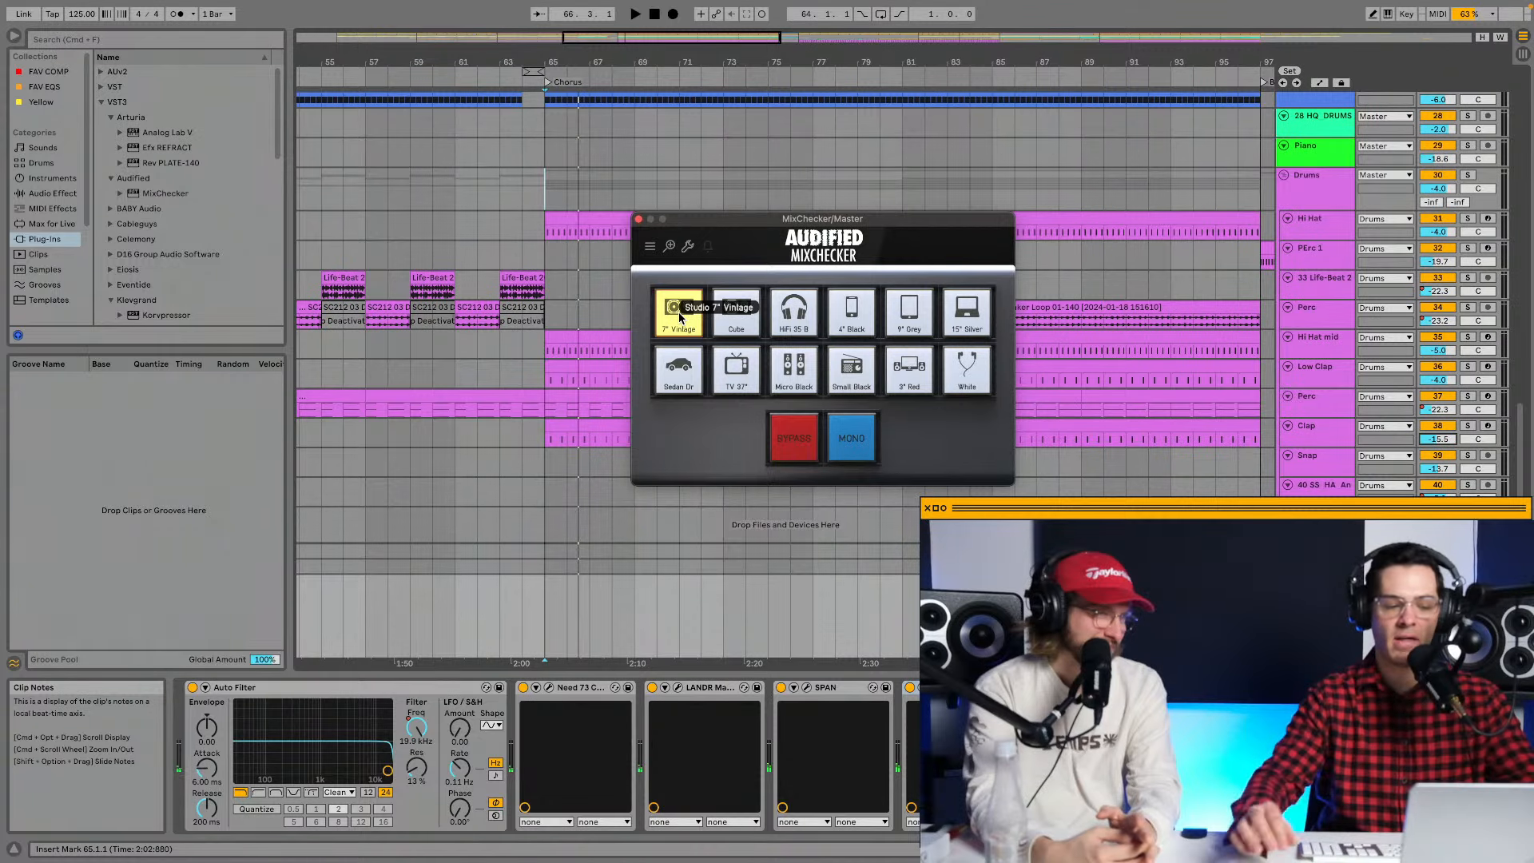
Replay the chorus through the 7" Vintage and Cube speaker emulations, stop playback and close MixChecker.
key("space")
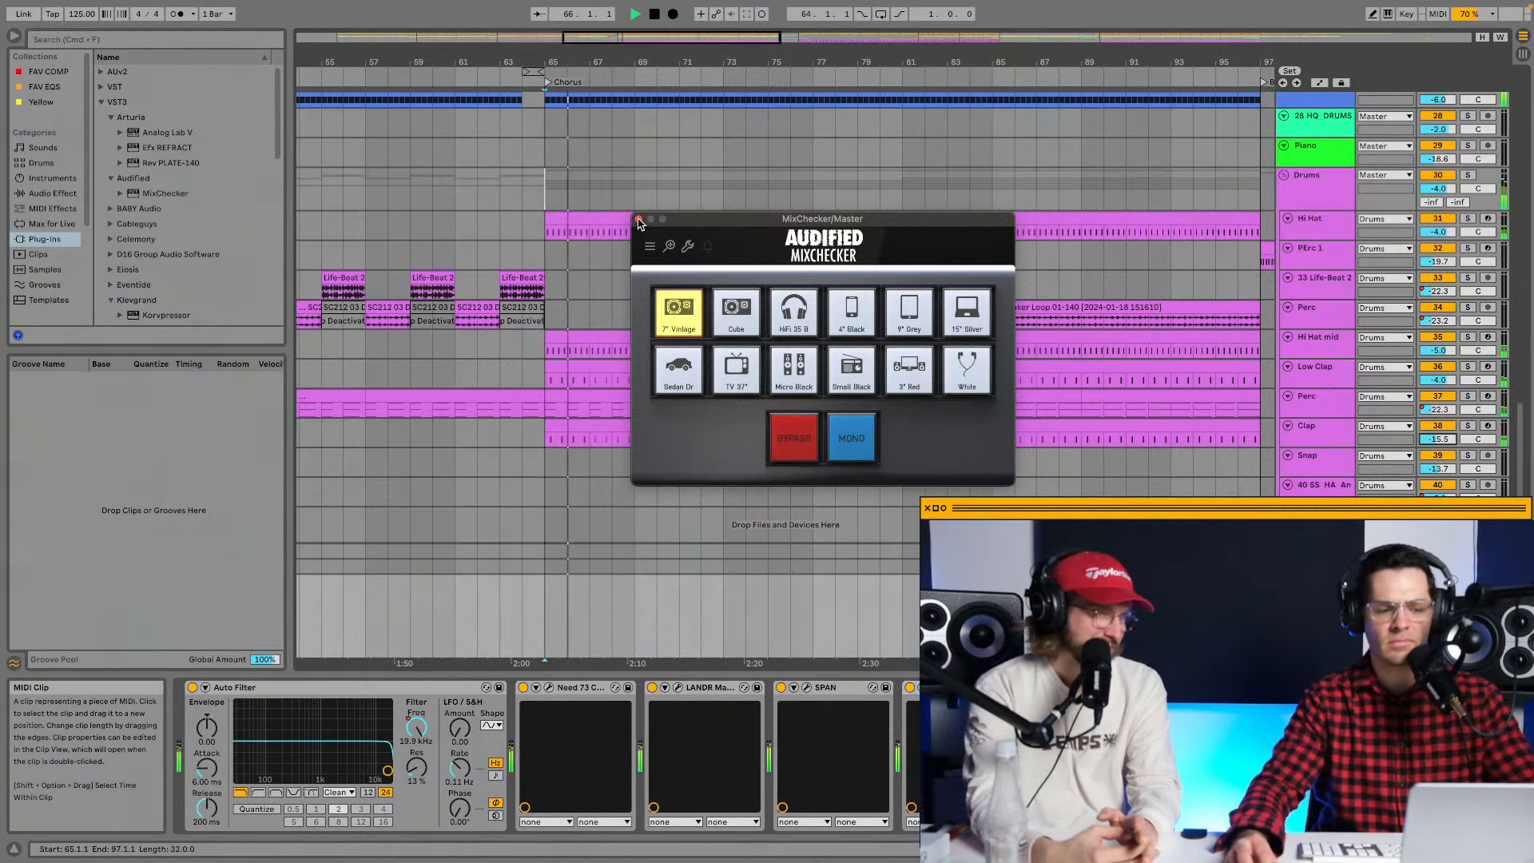
left_click(689, 309)
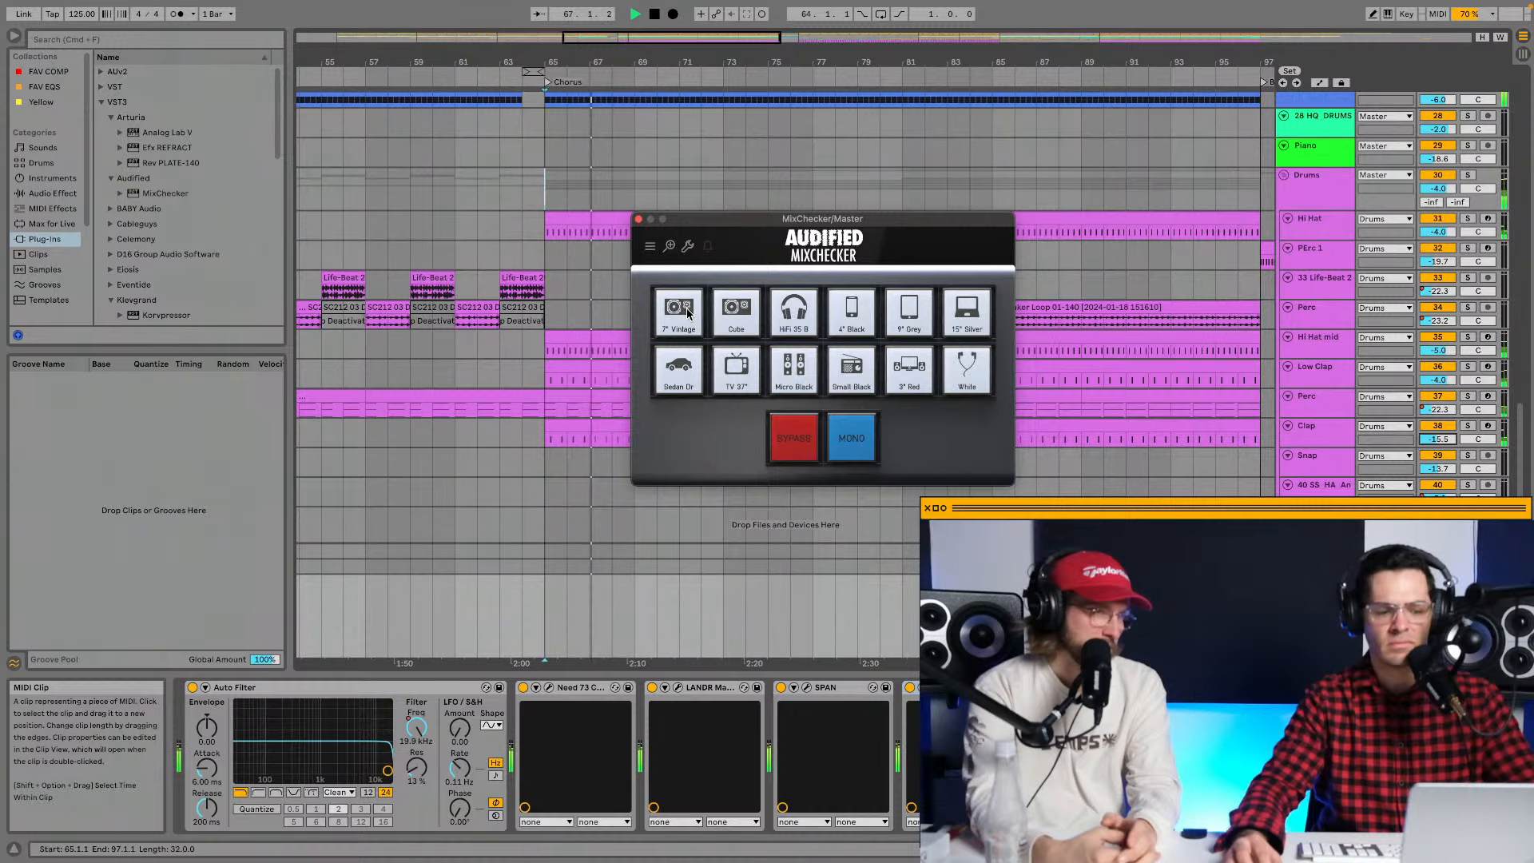
left_click(727, 310)
key("space")
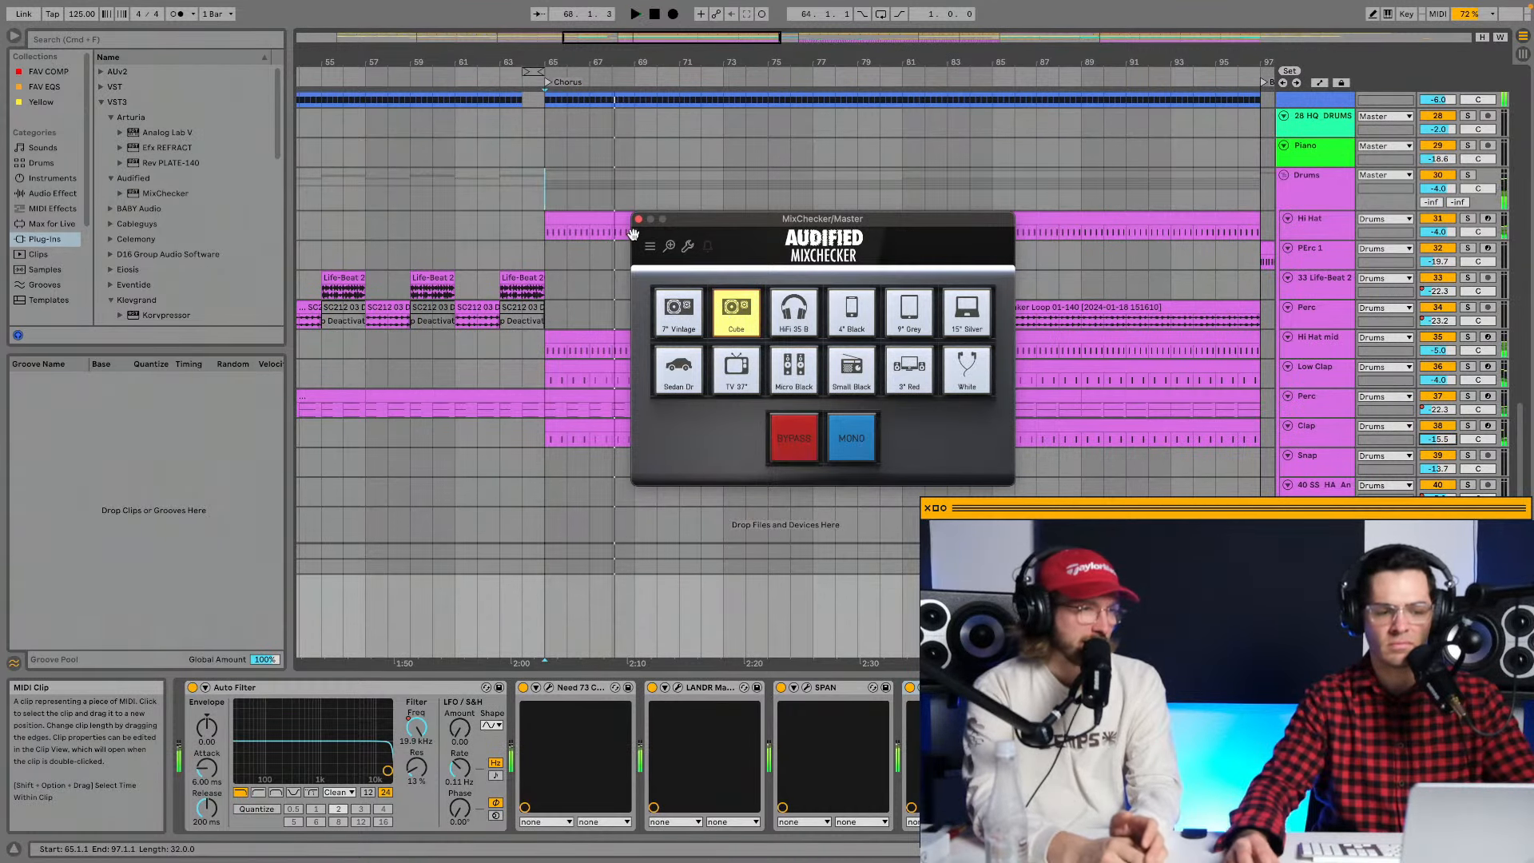
left_click(638, 219)
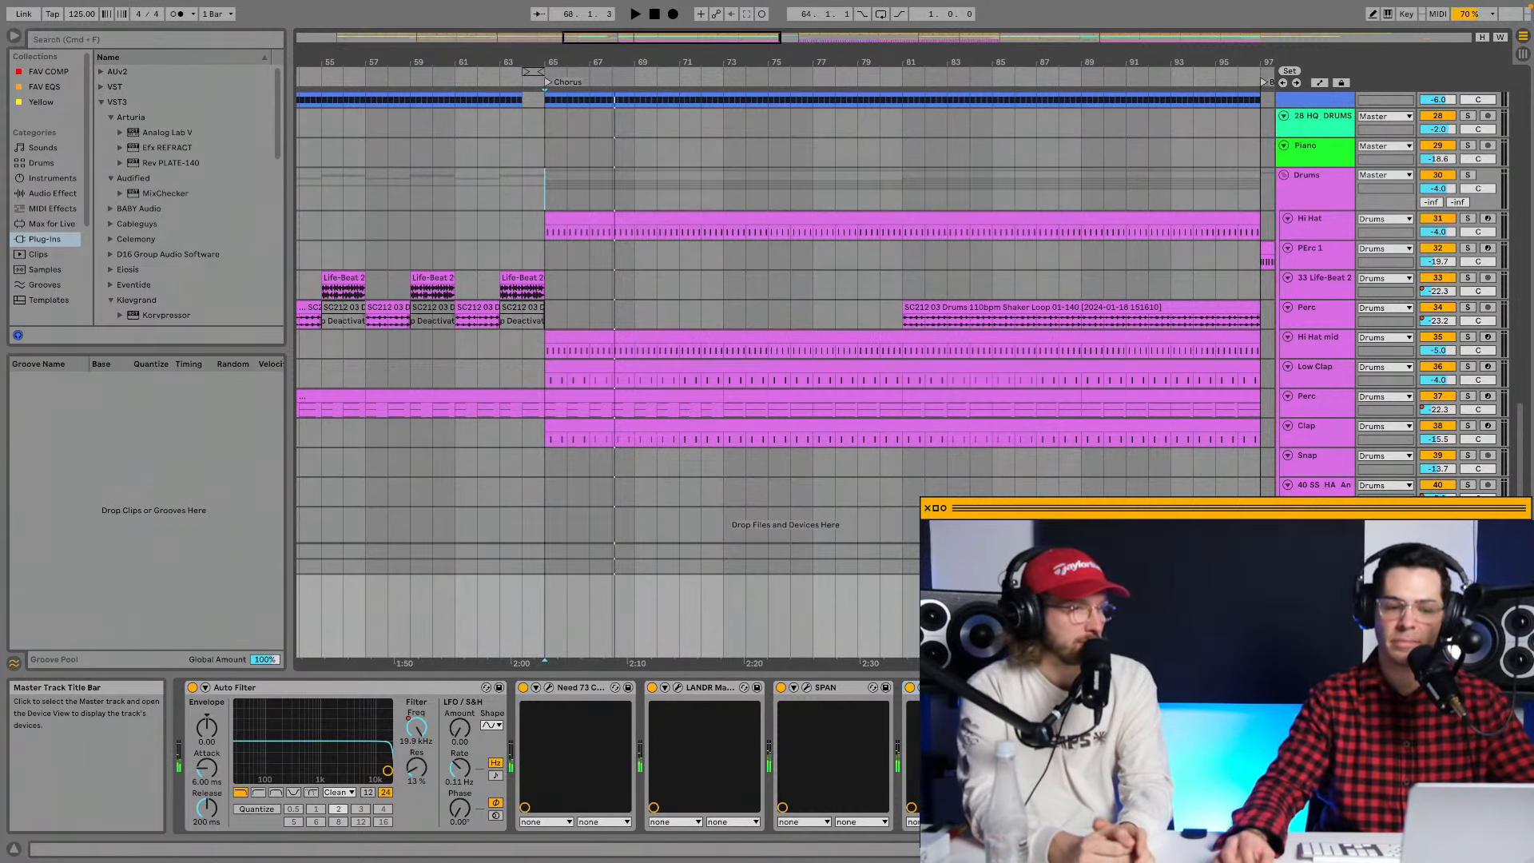
Open LANDR Mastering on the Master track, play the chorus and disable the MixChecker device.
left_click(678, 688)
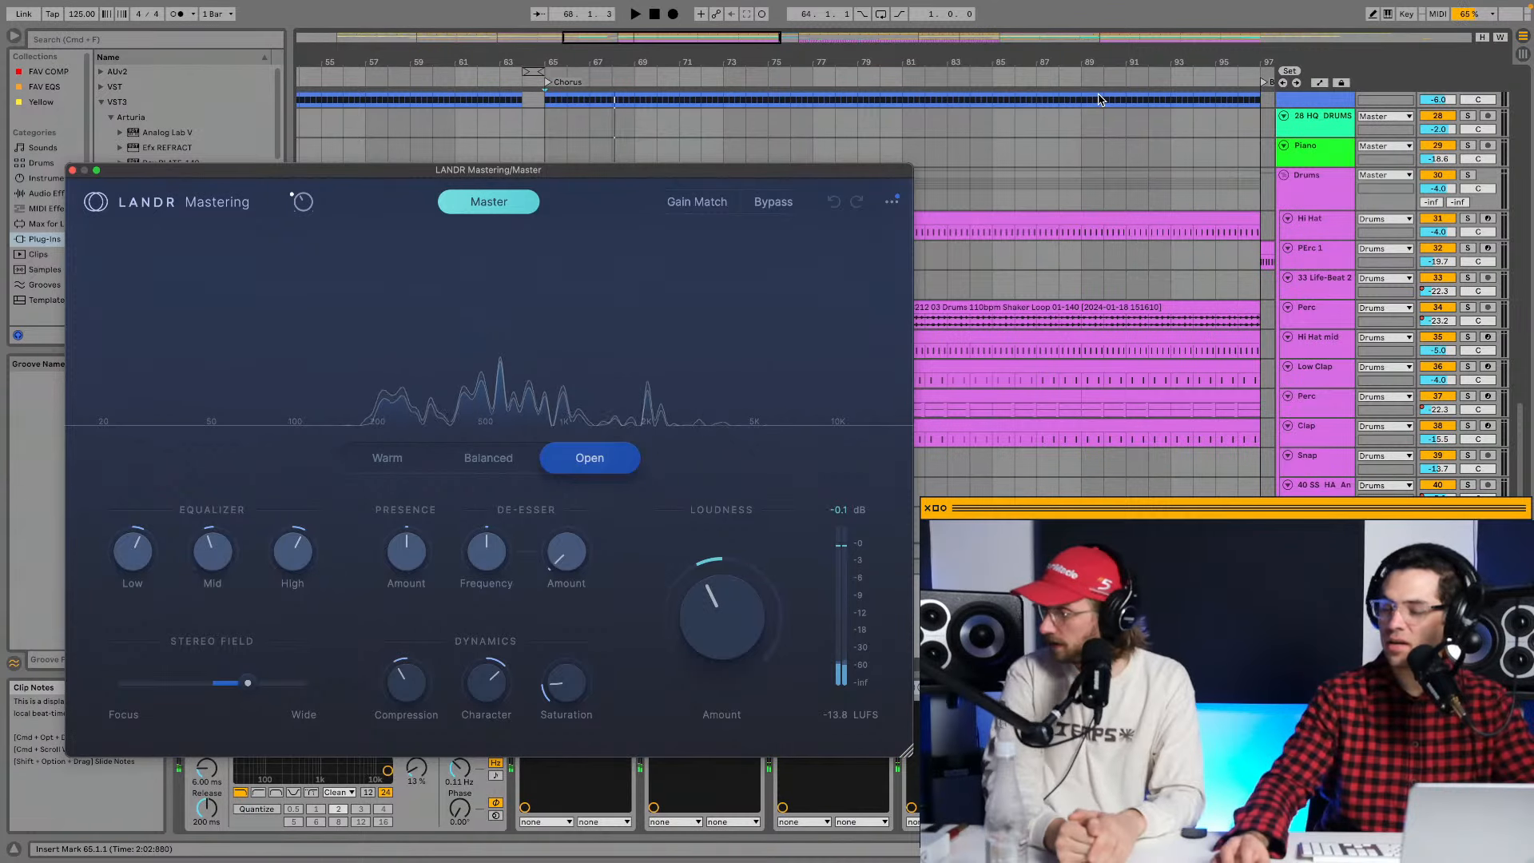
left_click_drag(705, 170, 971, 94)
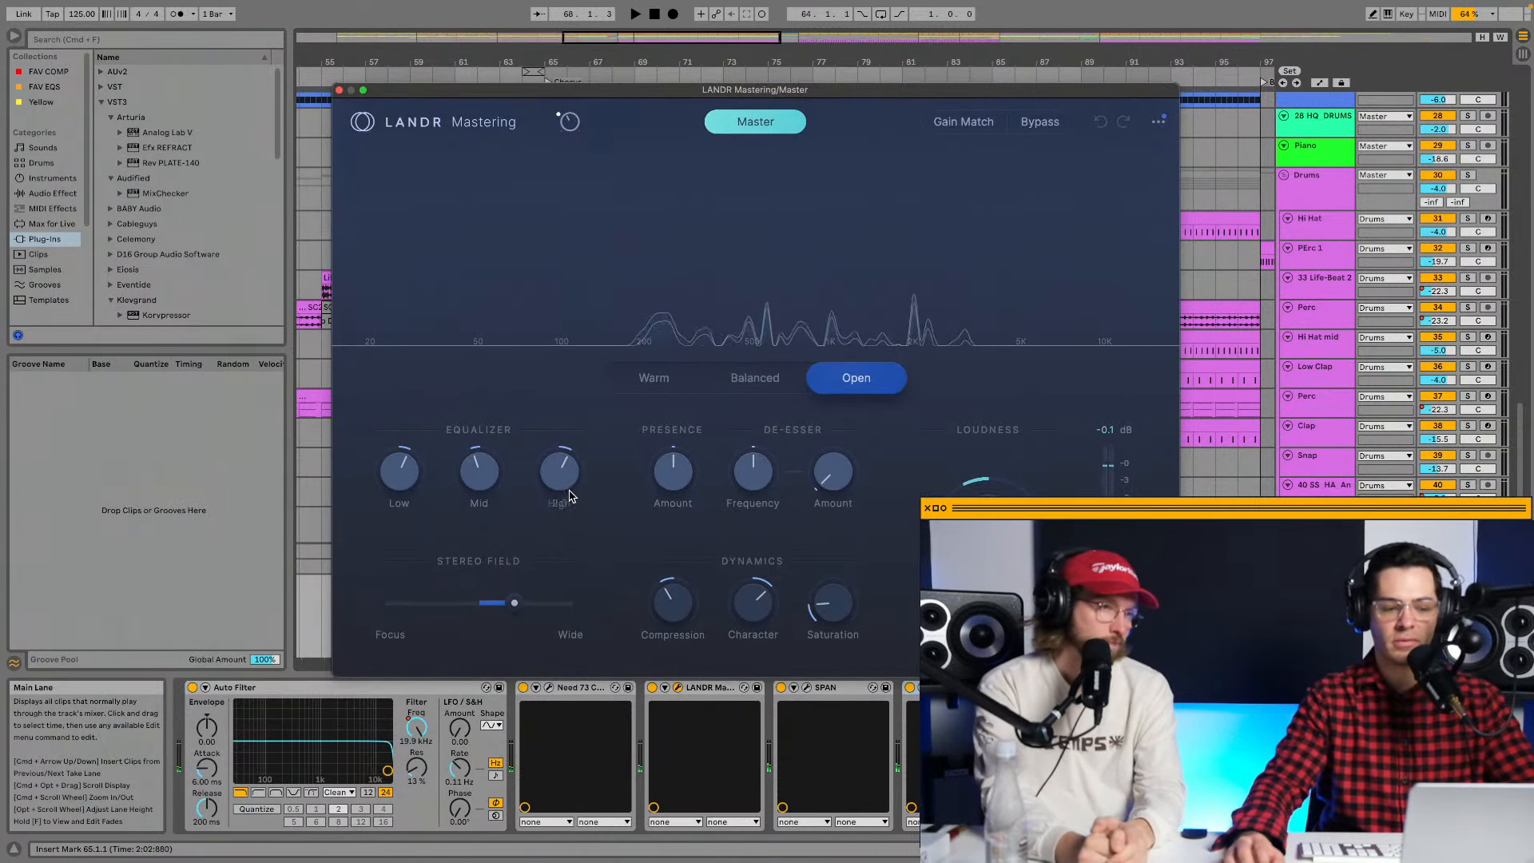
mouse_move(545, 605)
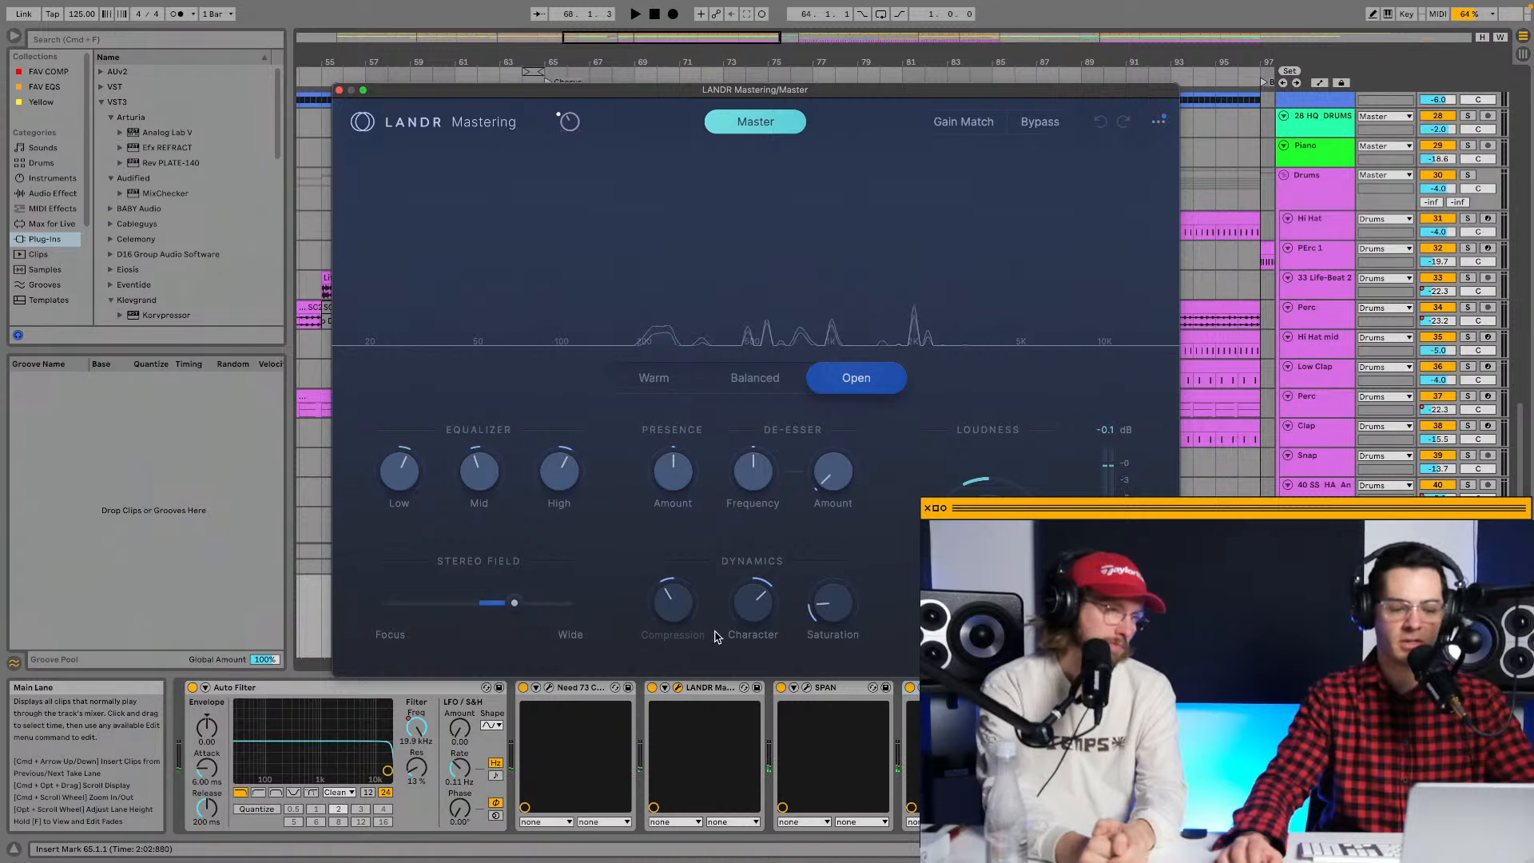
key("space")
mouse_move(826, 468)
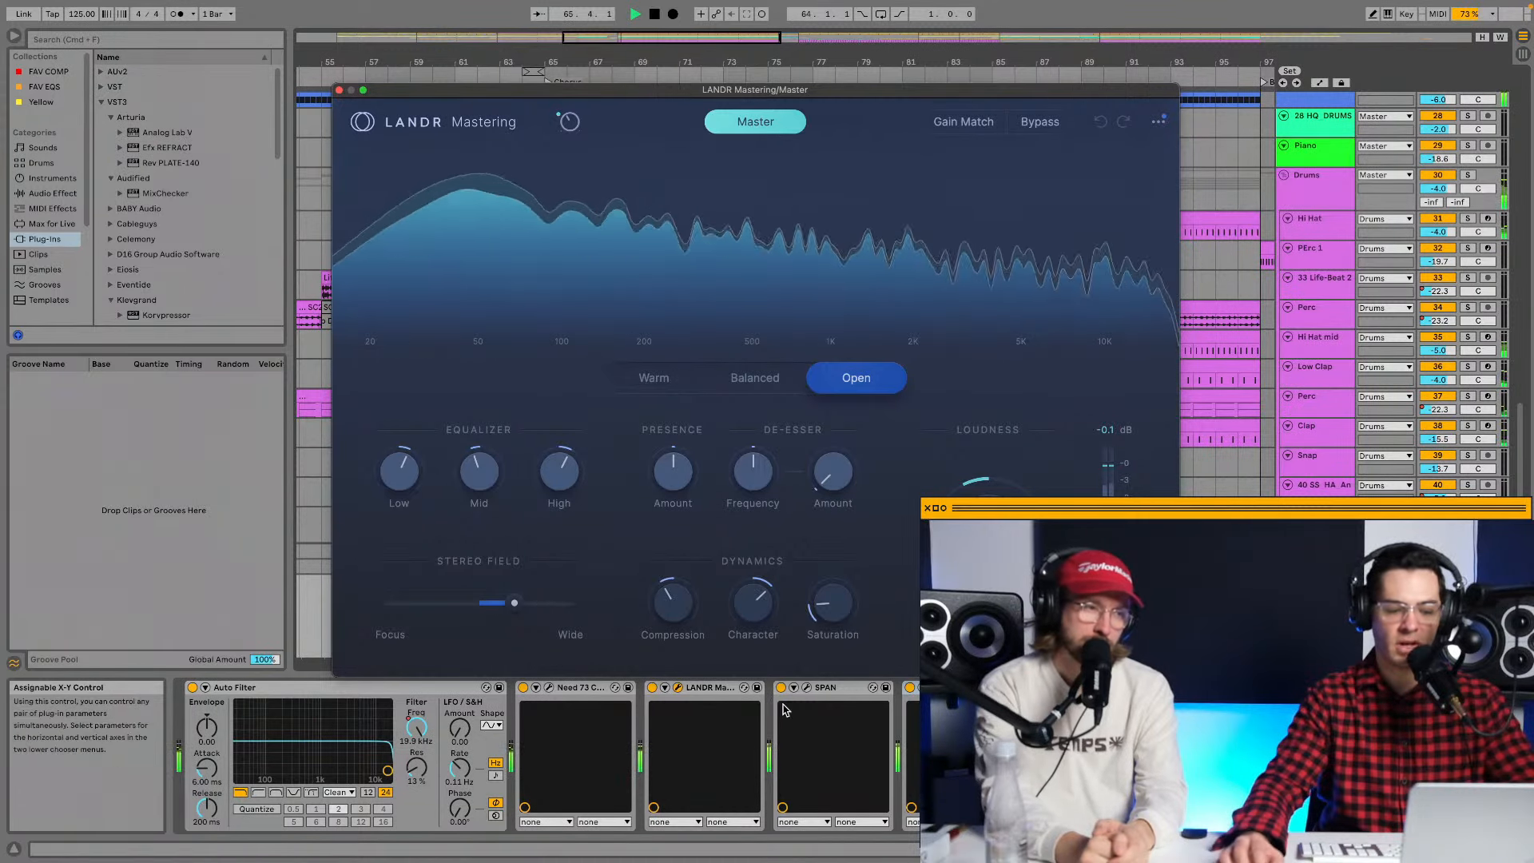
left_click(910, 688)
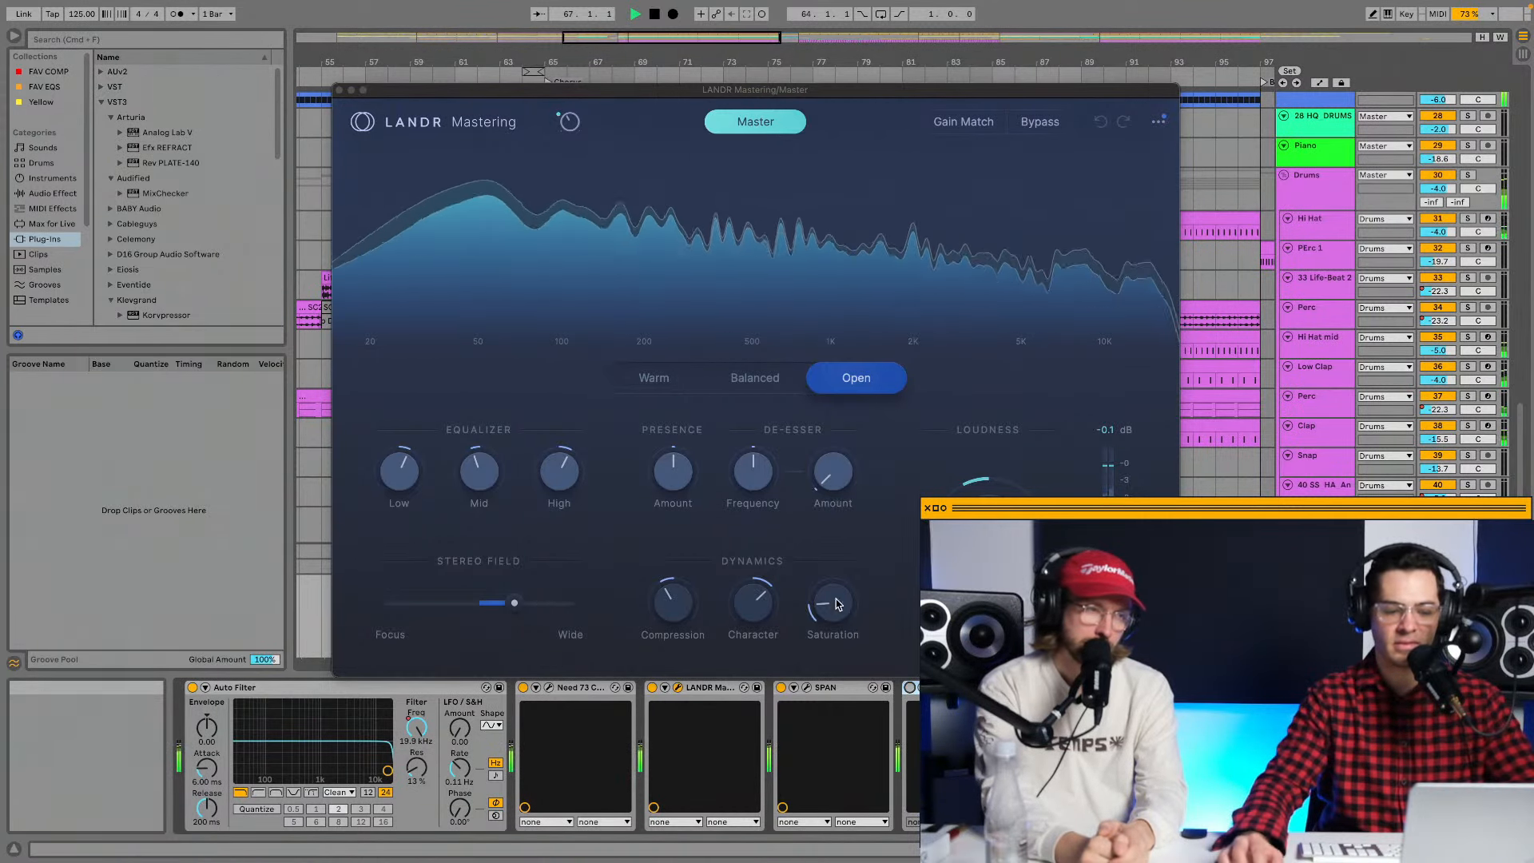
Enable Gain Match in LANDR Mastering, compare the chorus bypassed and processed, and close the plug-in with processing active.
left_click(963, 121)
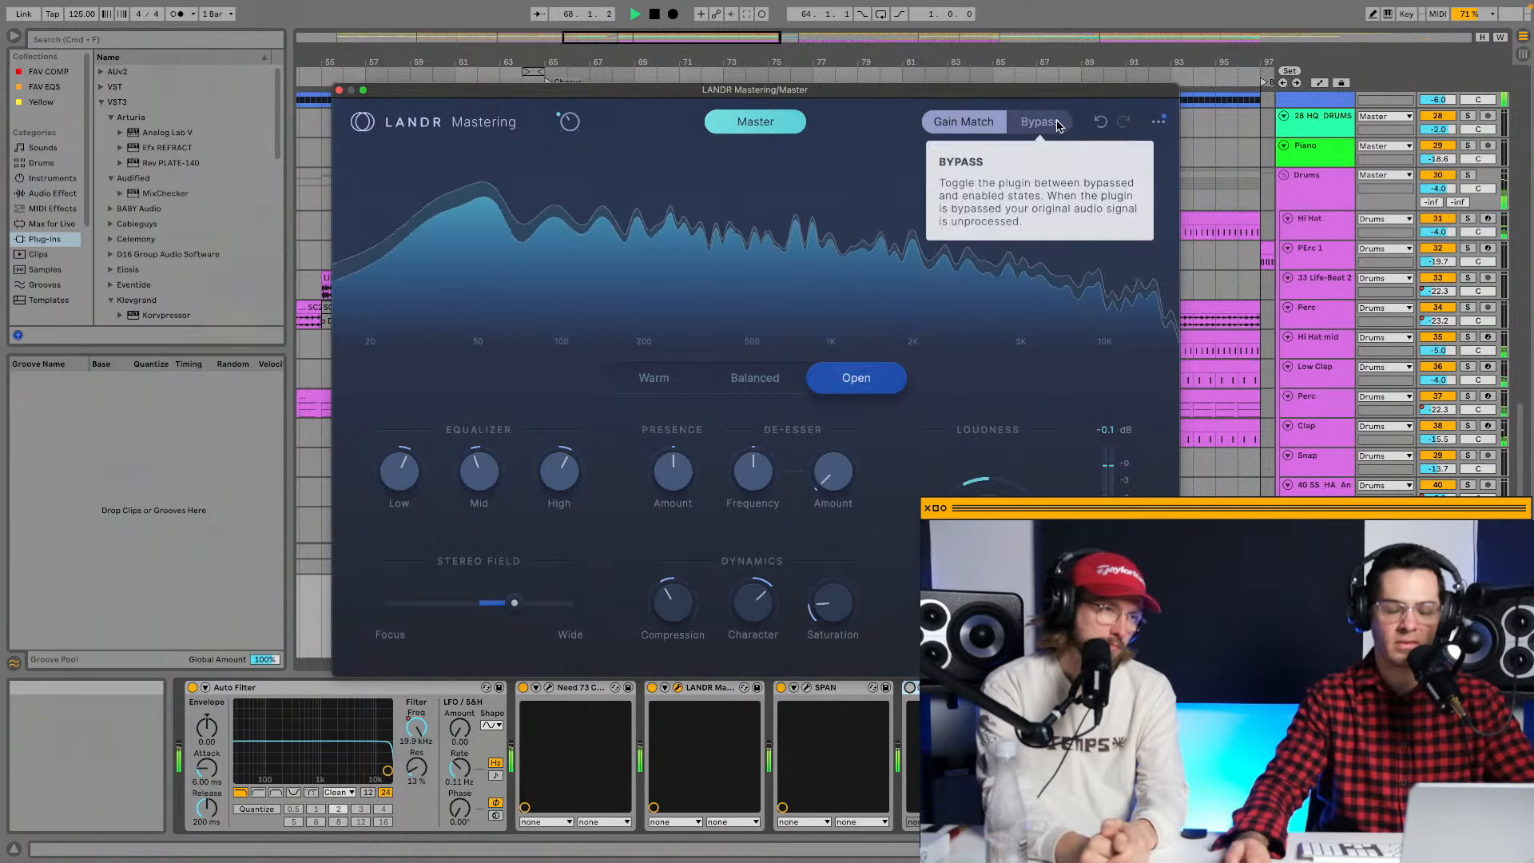
left_click(1051, 126)
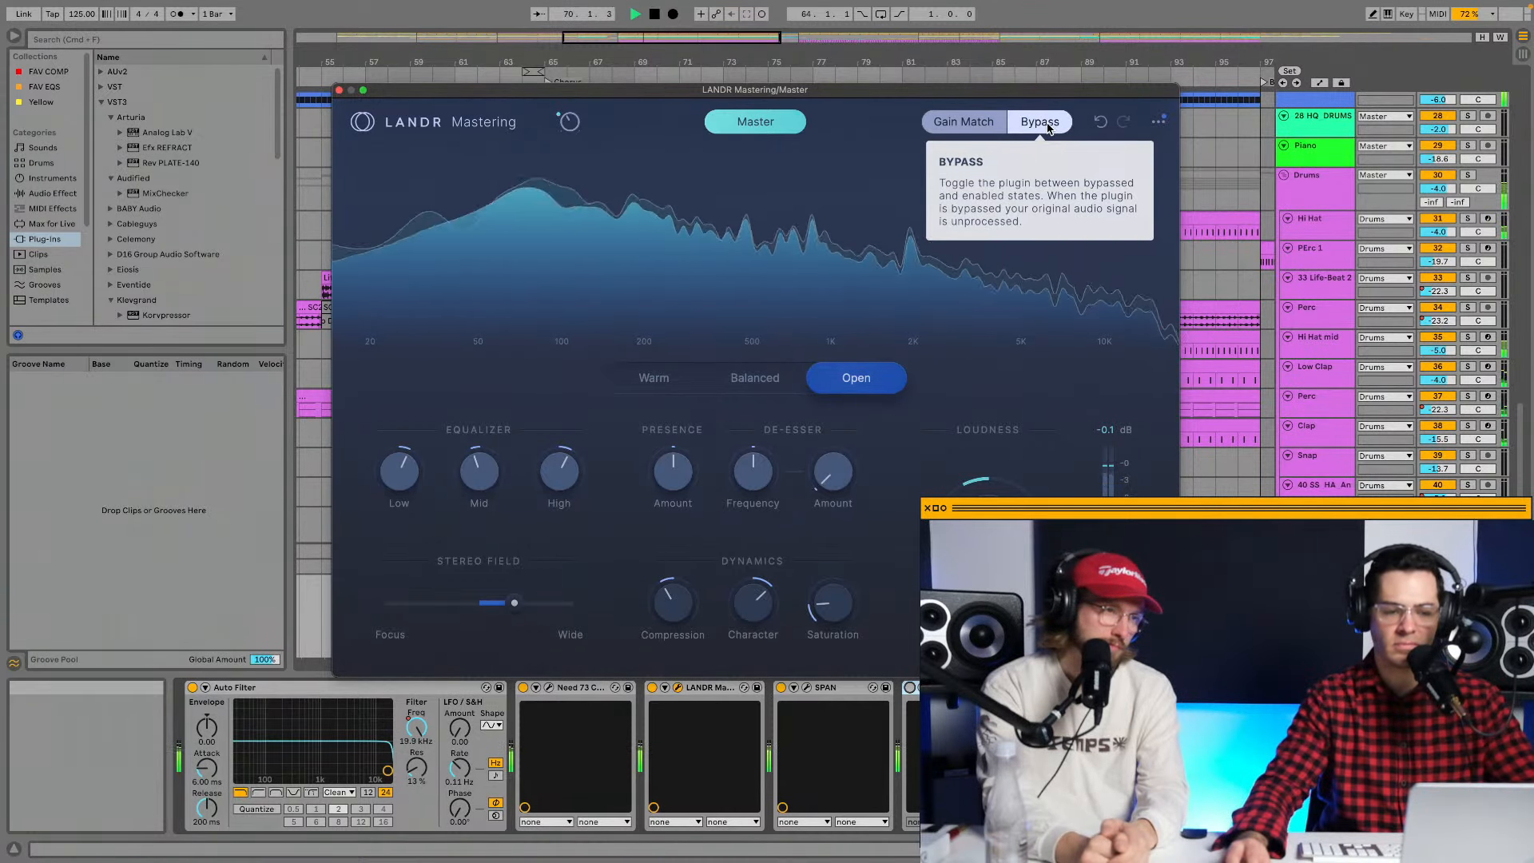
left_click(1048, 126)
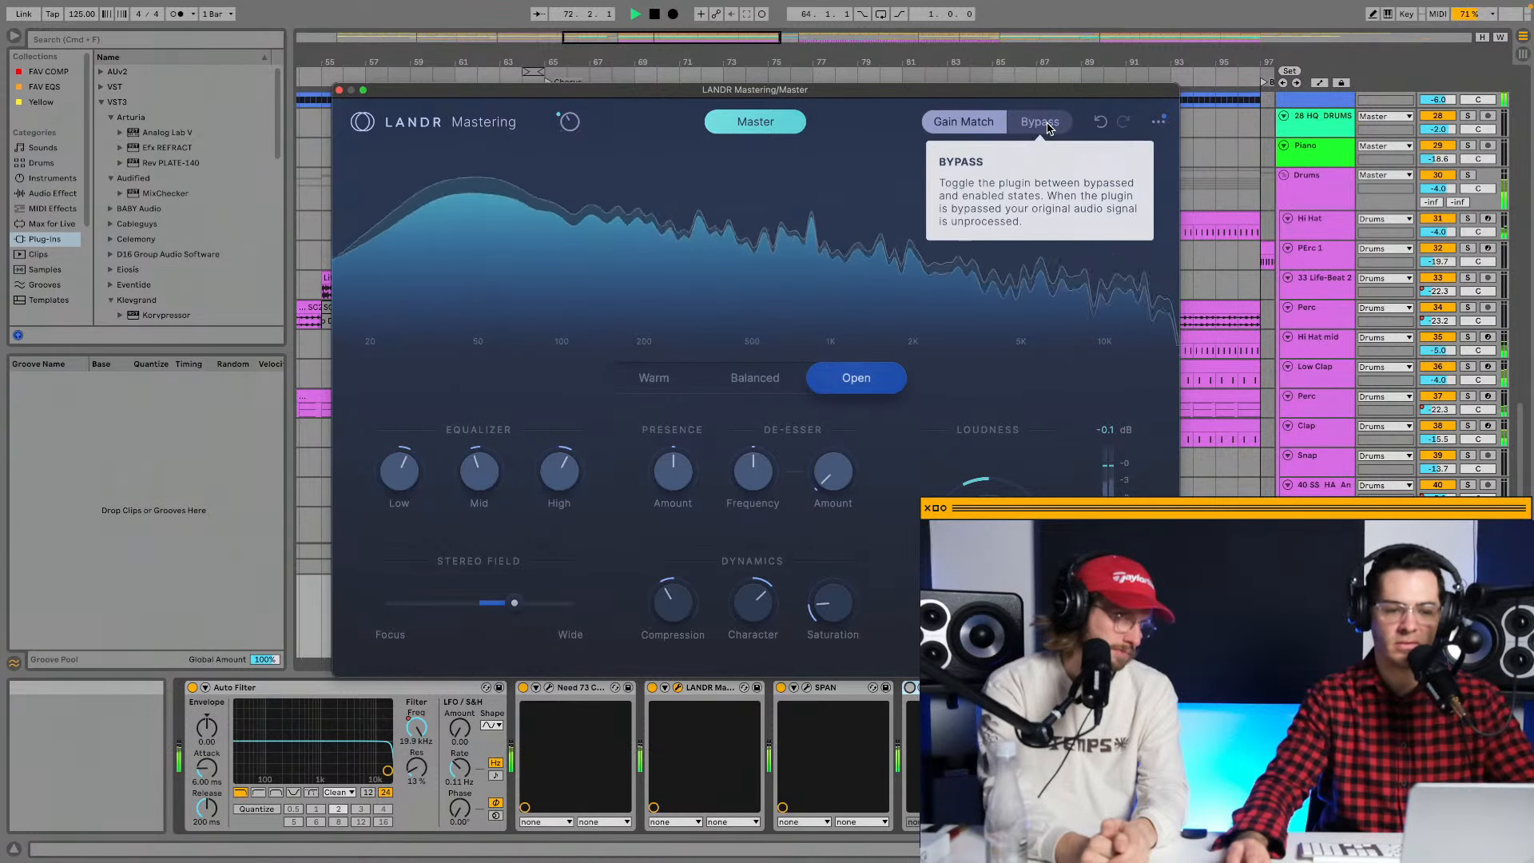
left_click(1049, 127)
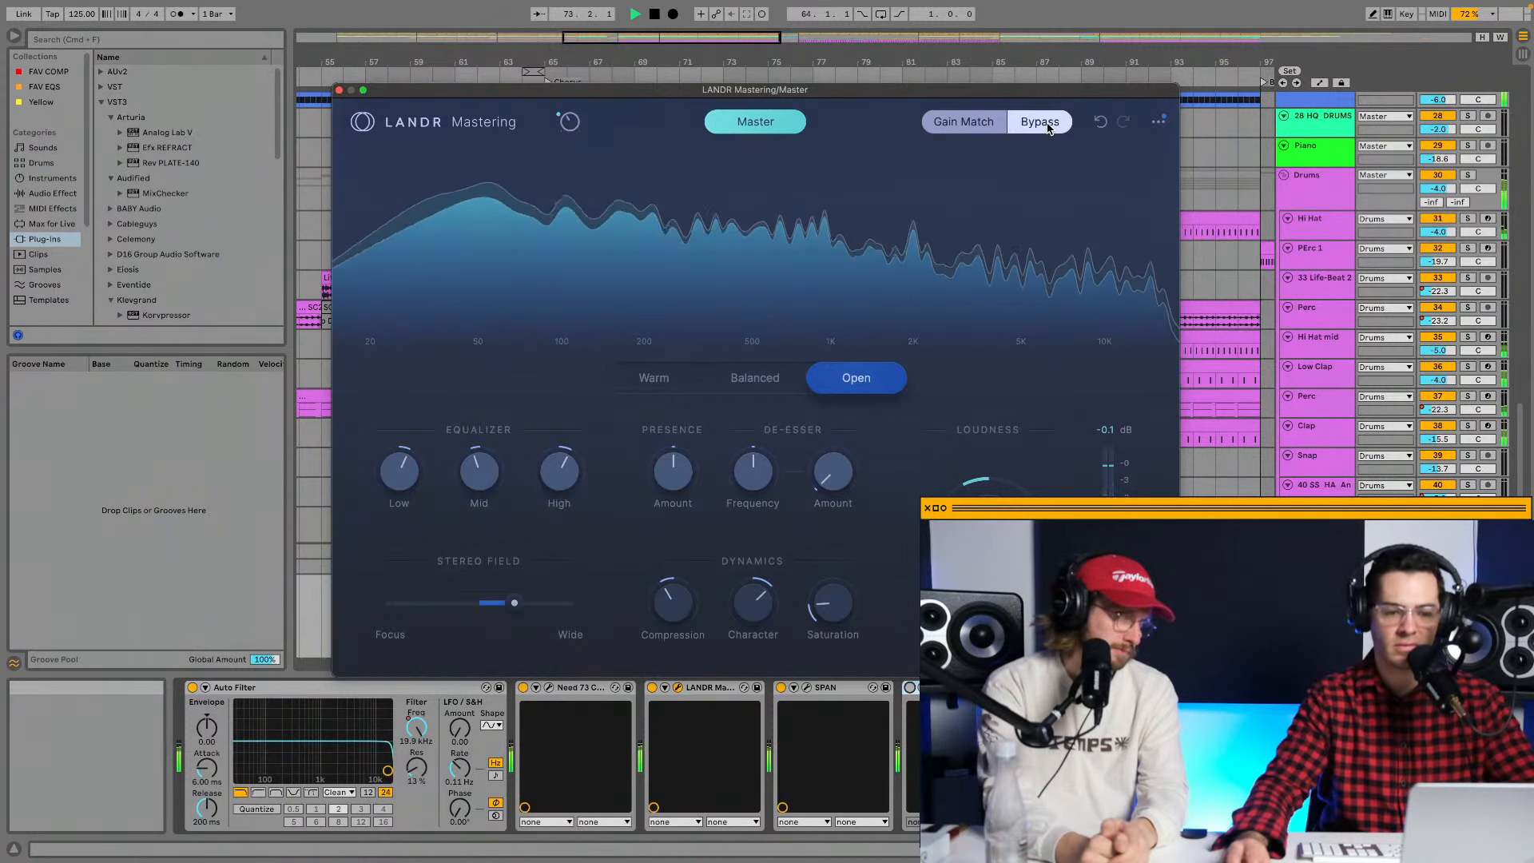
left_click(1049, 127)
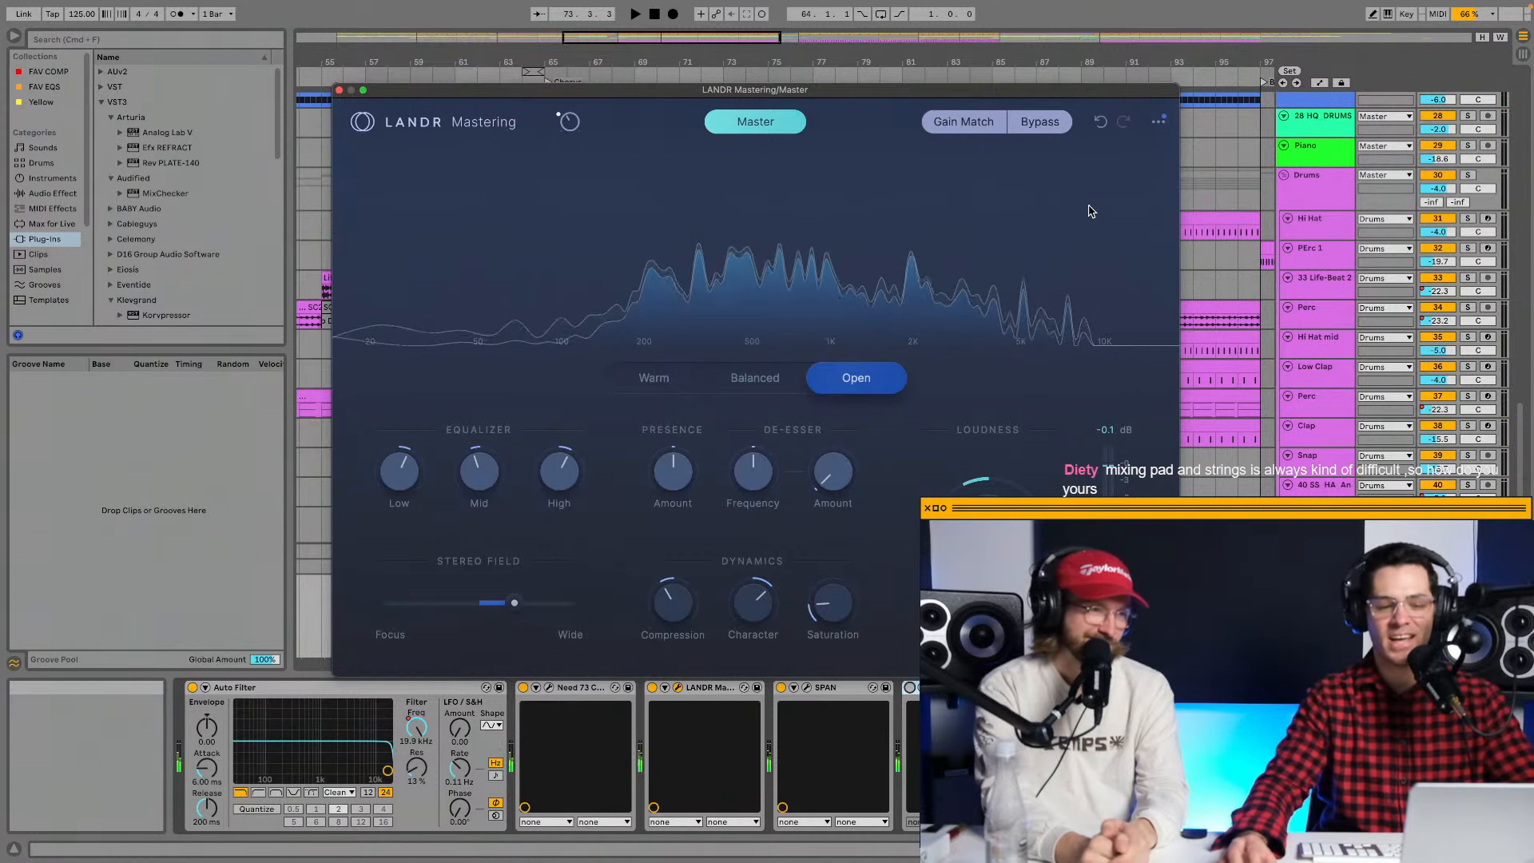
left_click(1026, 128)
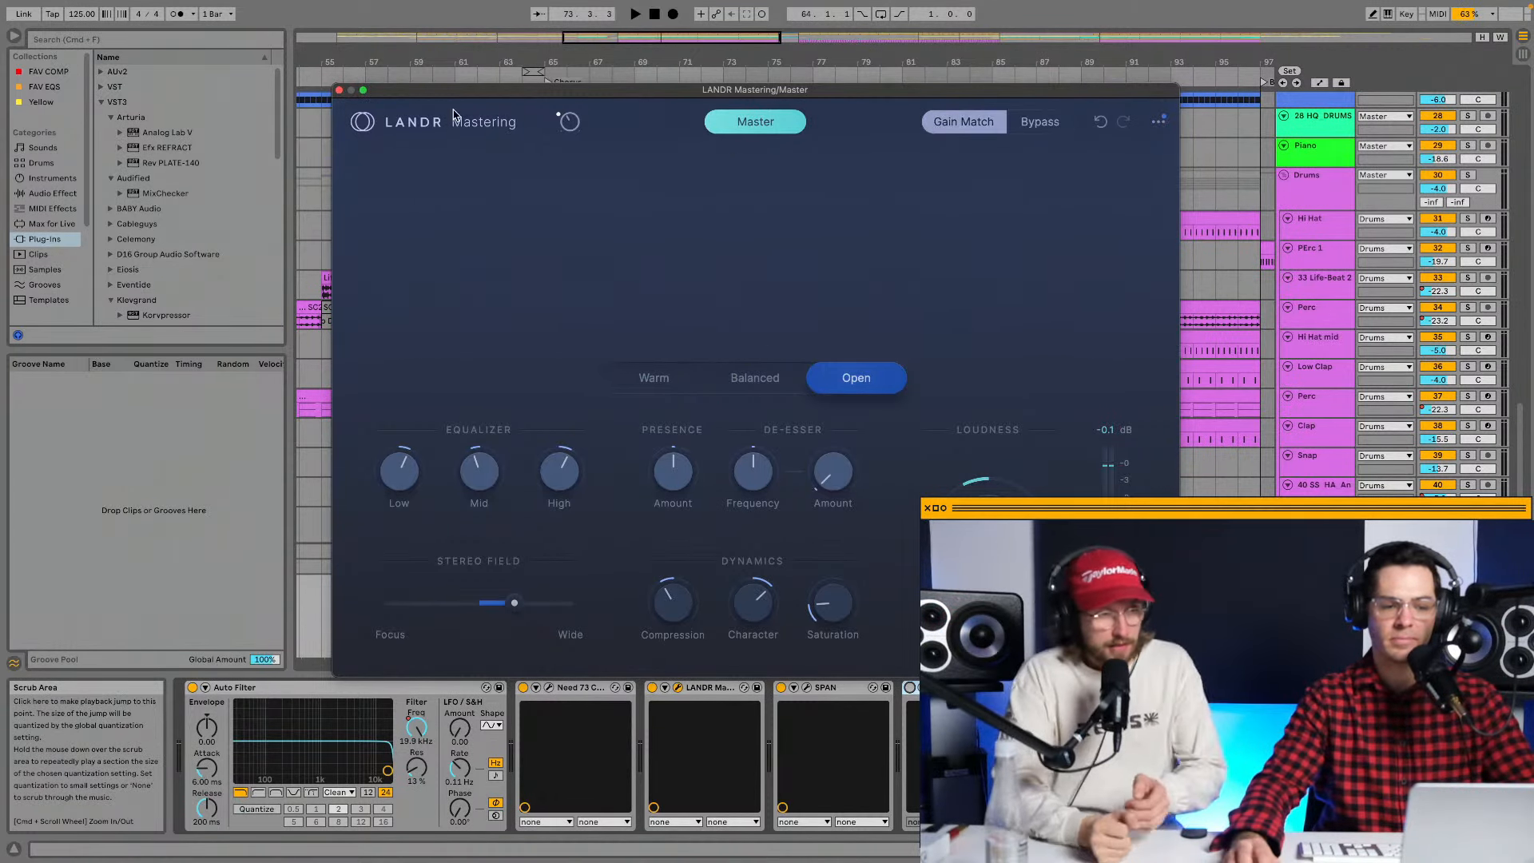
left_click(340, 91)
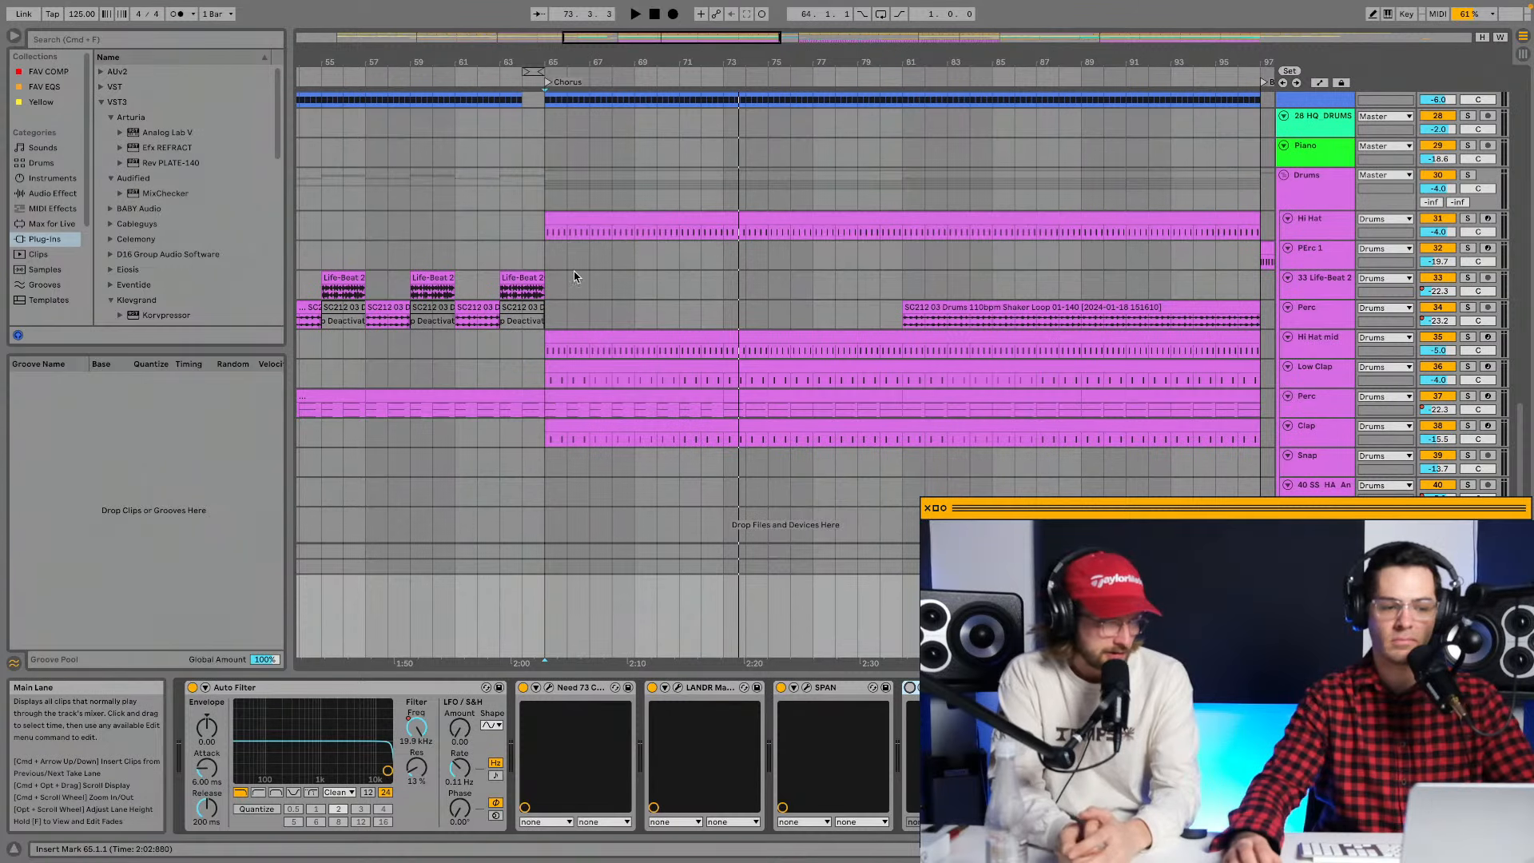
Set the insert mark at bar 65 in the Drums group and select the Pads group to show its effect chain.
left_click(542, 192)
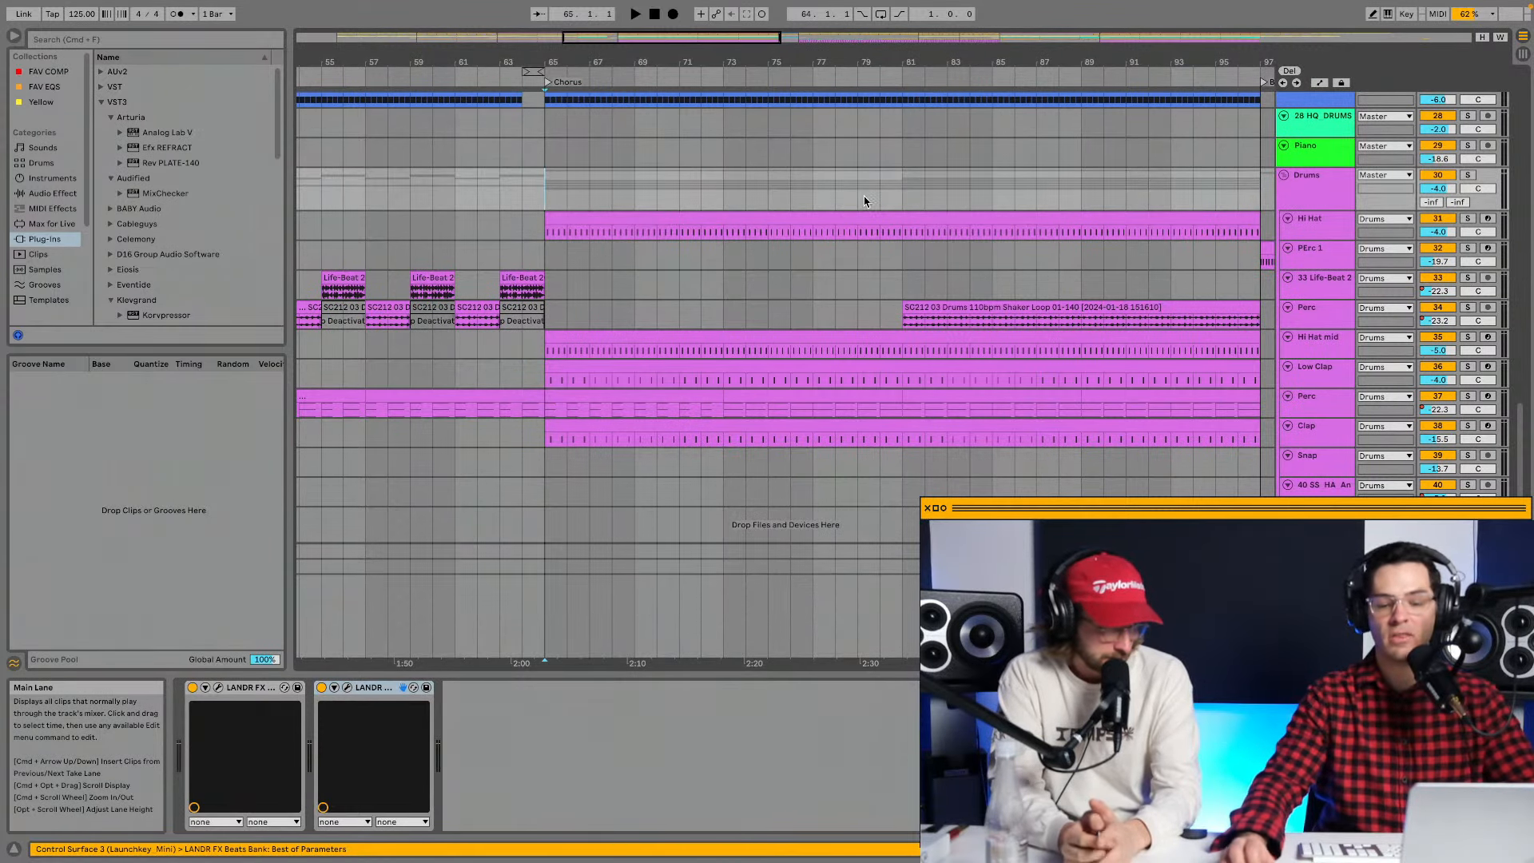
scroll(871, 201, "up", 6)
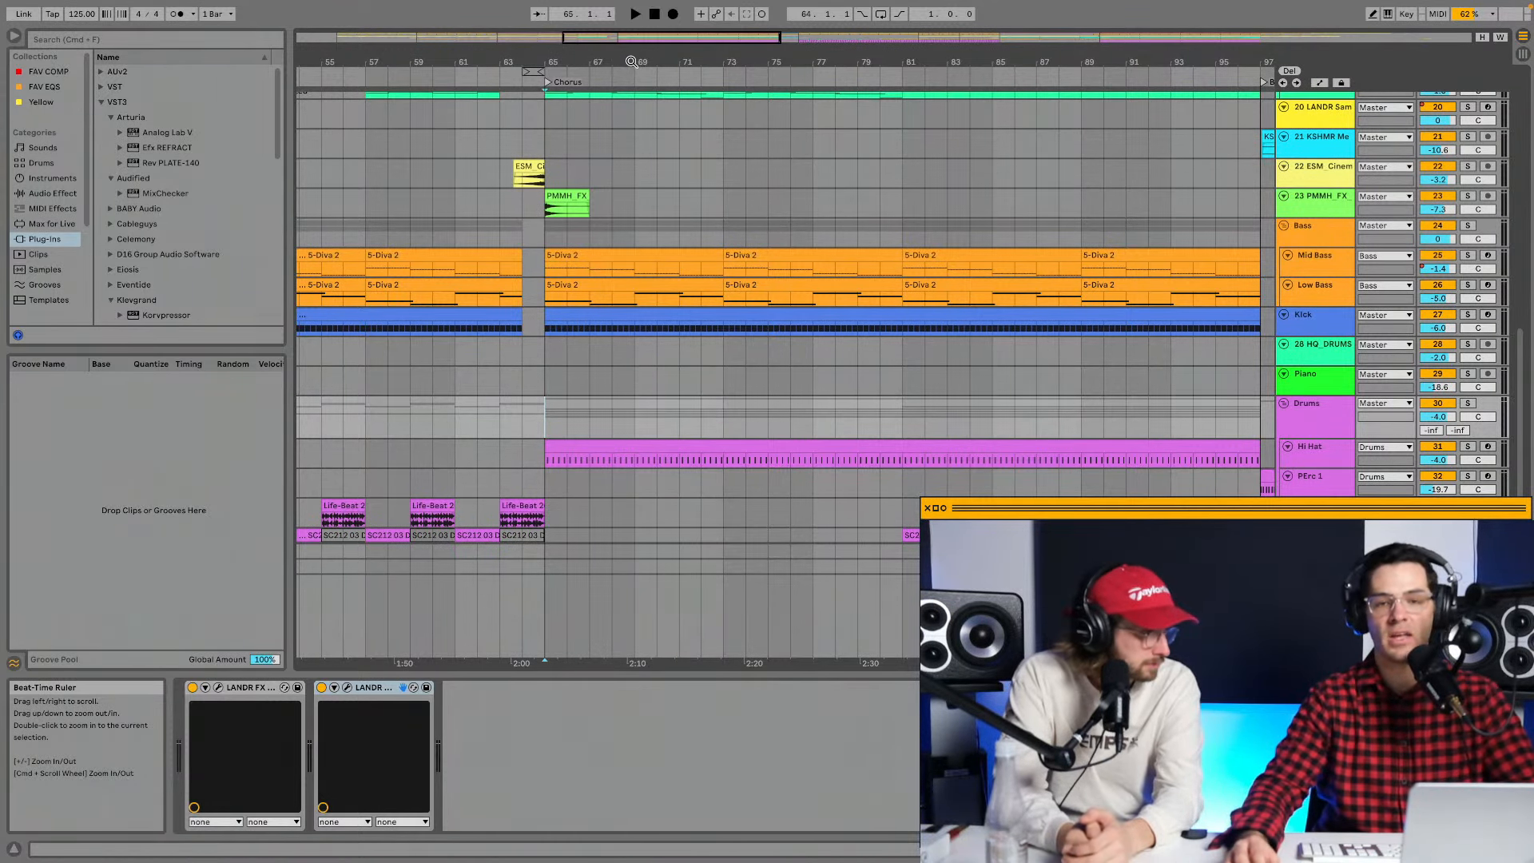
scroll(616, 256, "up", 10)
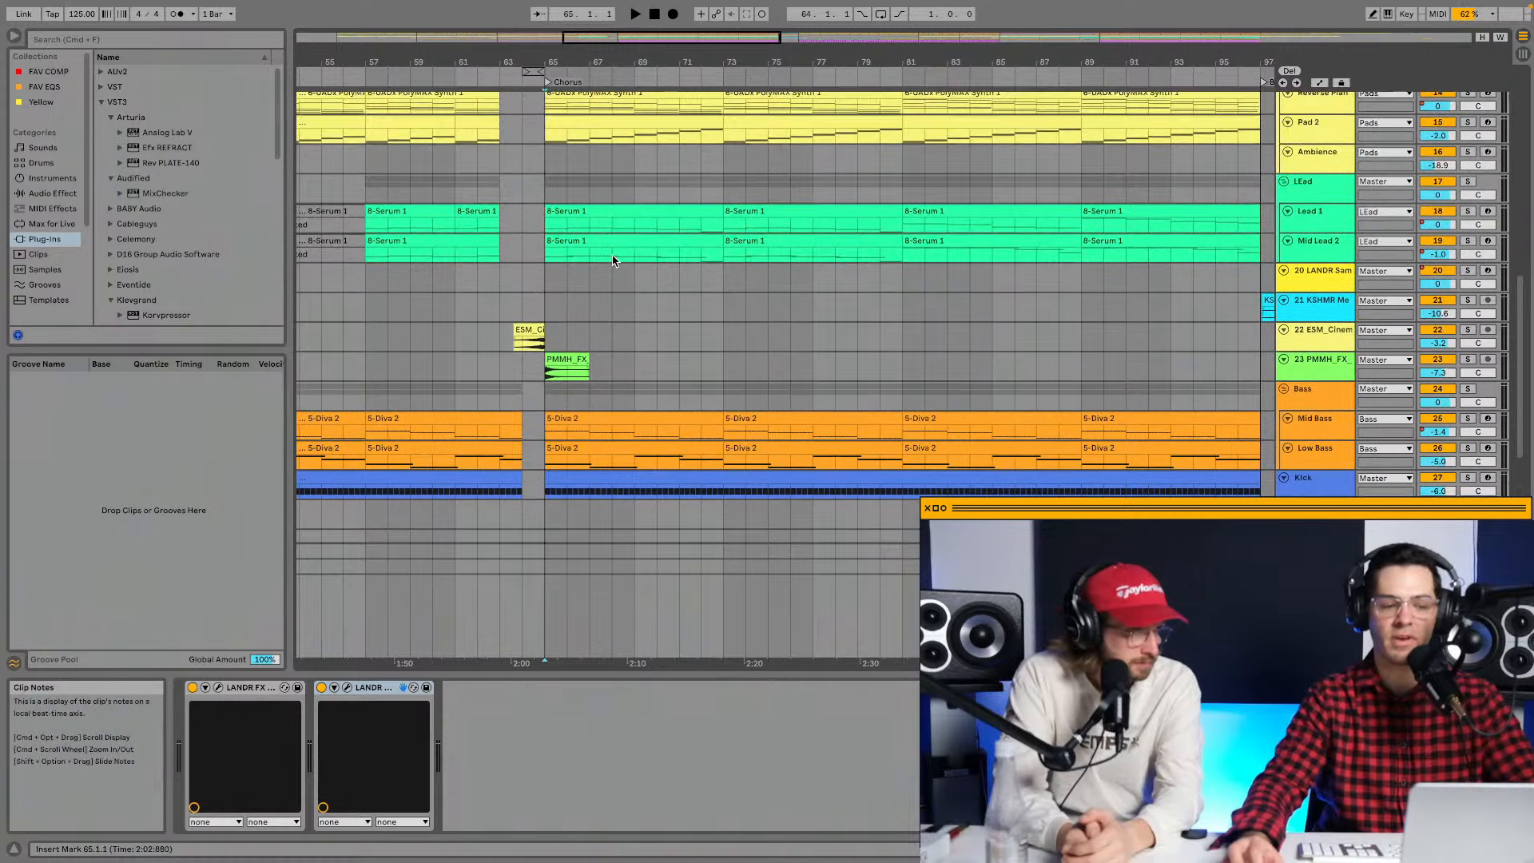
scroll(618, 256, "up", 10)
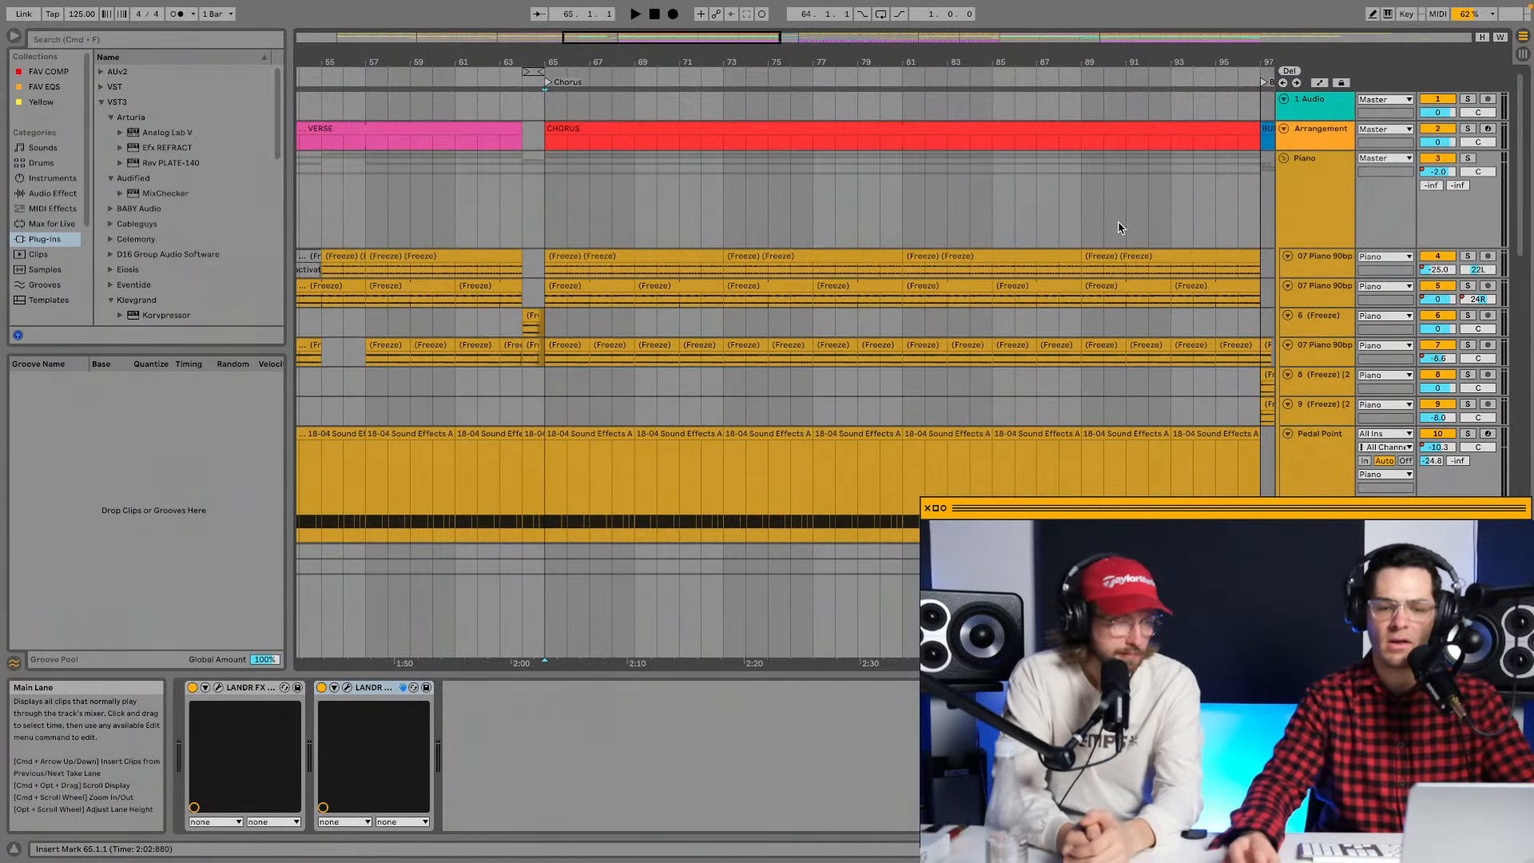
left_click_drag(997, 59, 997, 23)
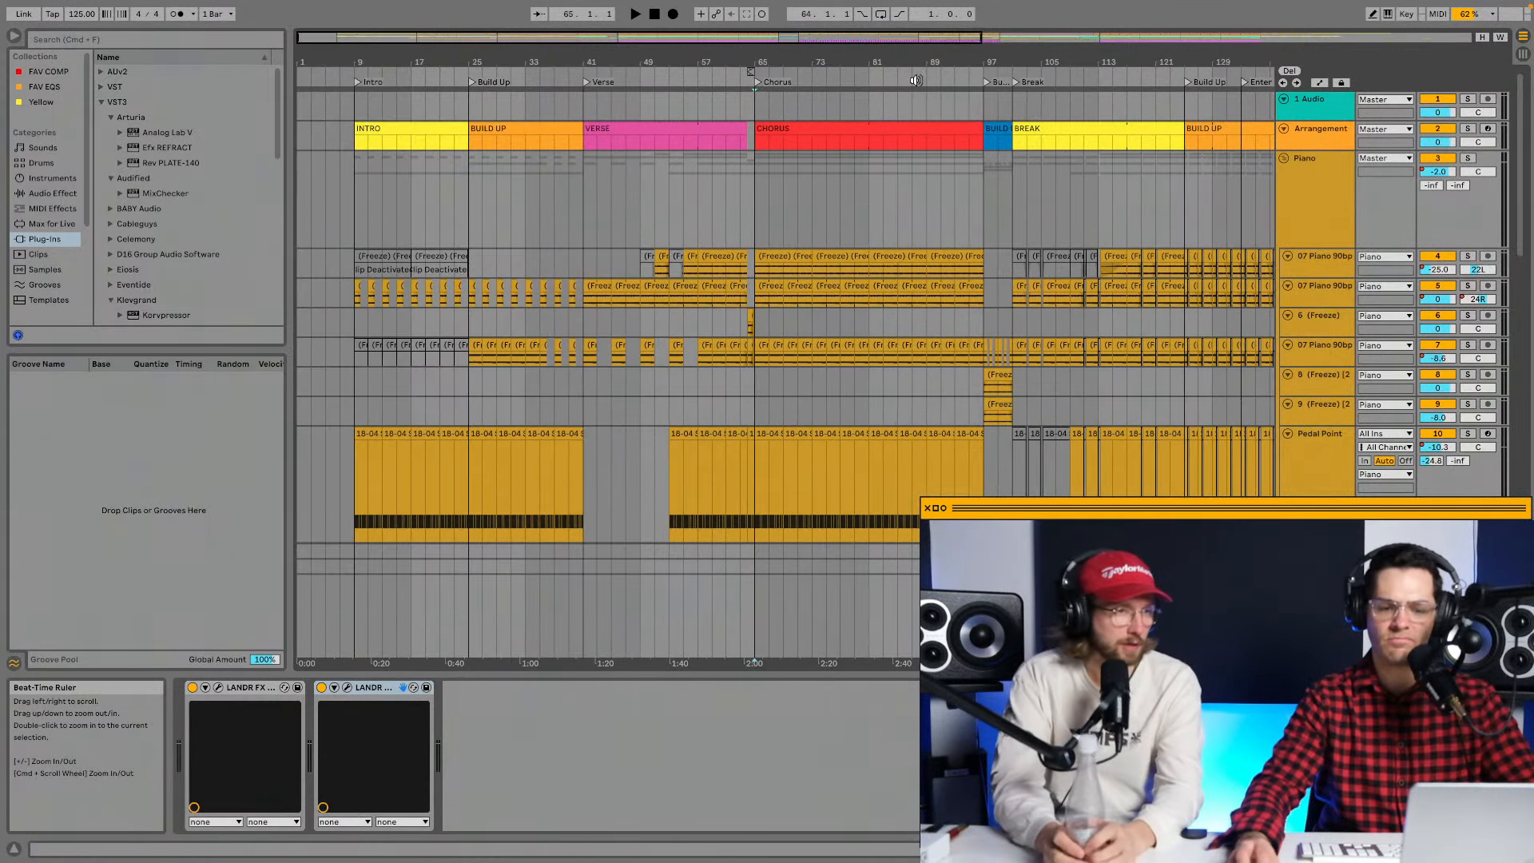
scroll(996, 266, "down", 8)
scroll(996, 266, "down", 4)
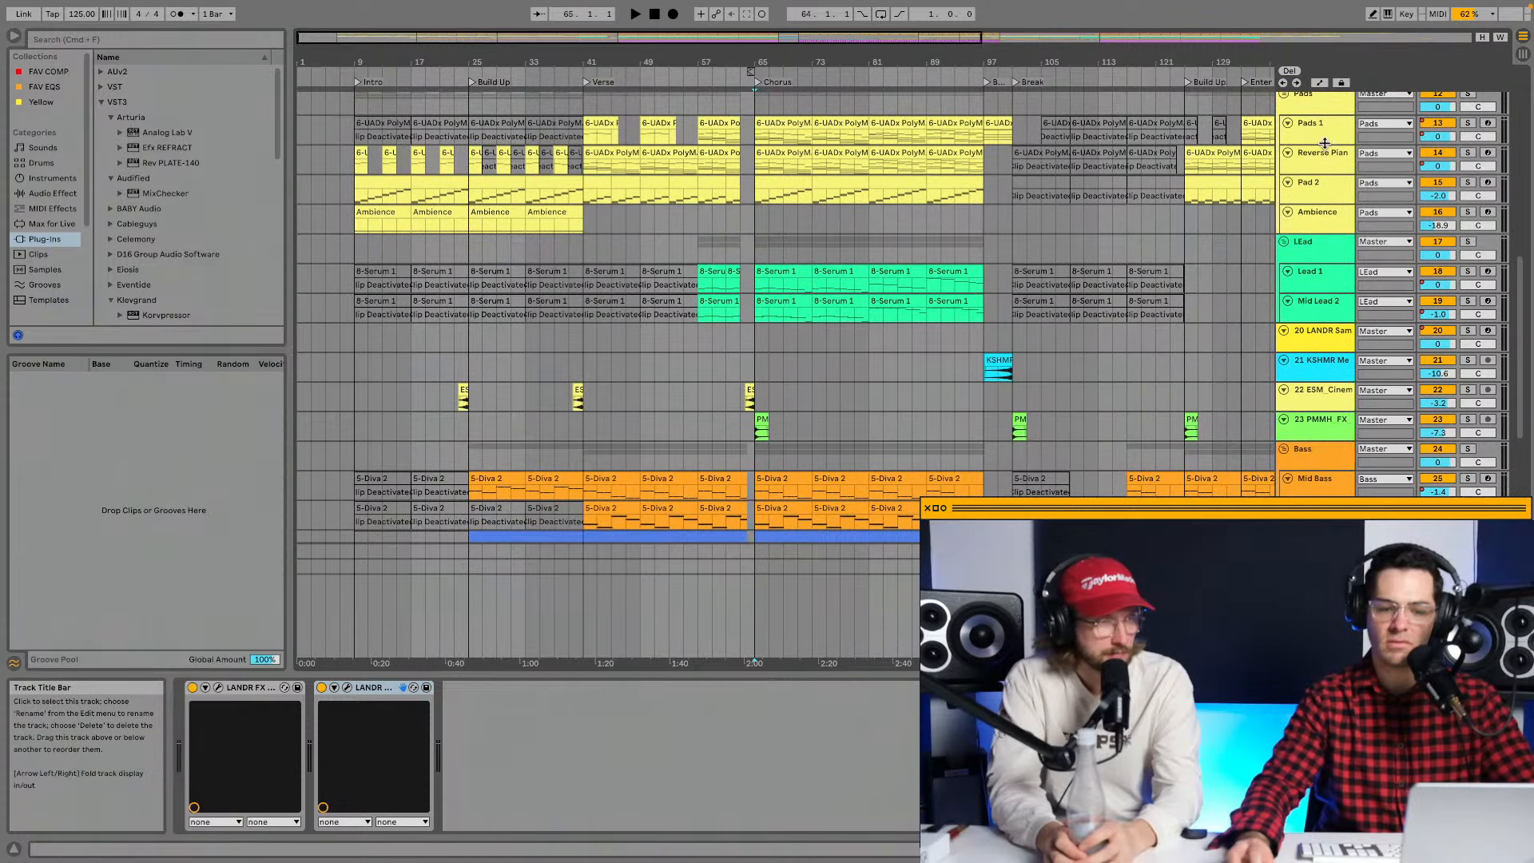
left_click(1322, 141)
scroll(1325, 142, "up", 1)
left_click(1325, 140)
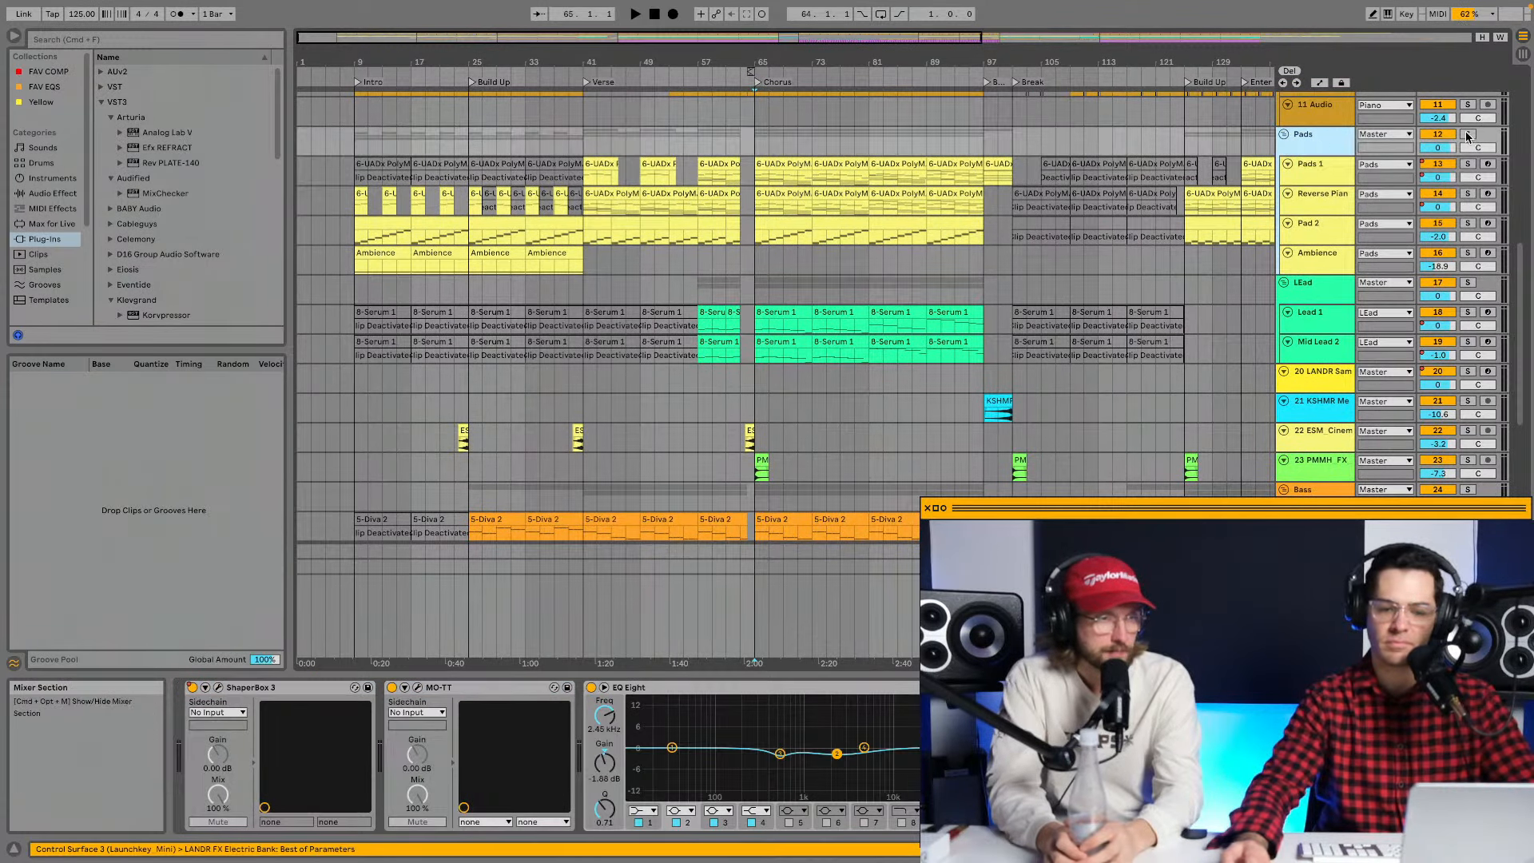
Solo the Pads group, play the chorus from bar 65, and open the SPAN analyzer on the Master track.
left_click(1469, 134)
key("space")
left_click(1317, 585)
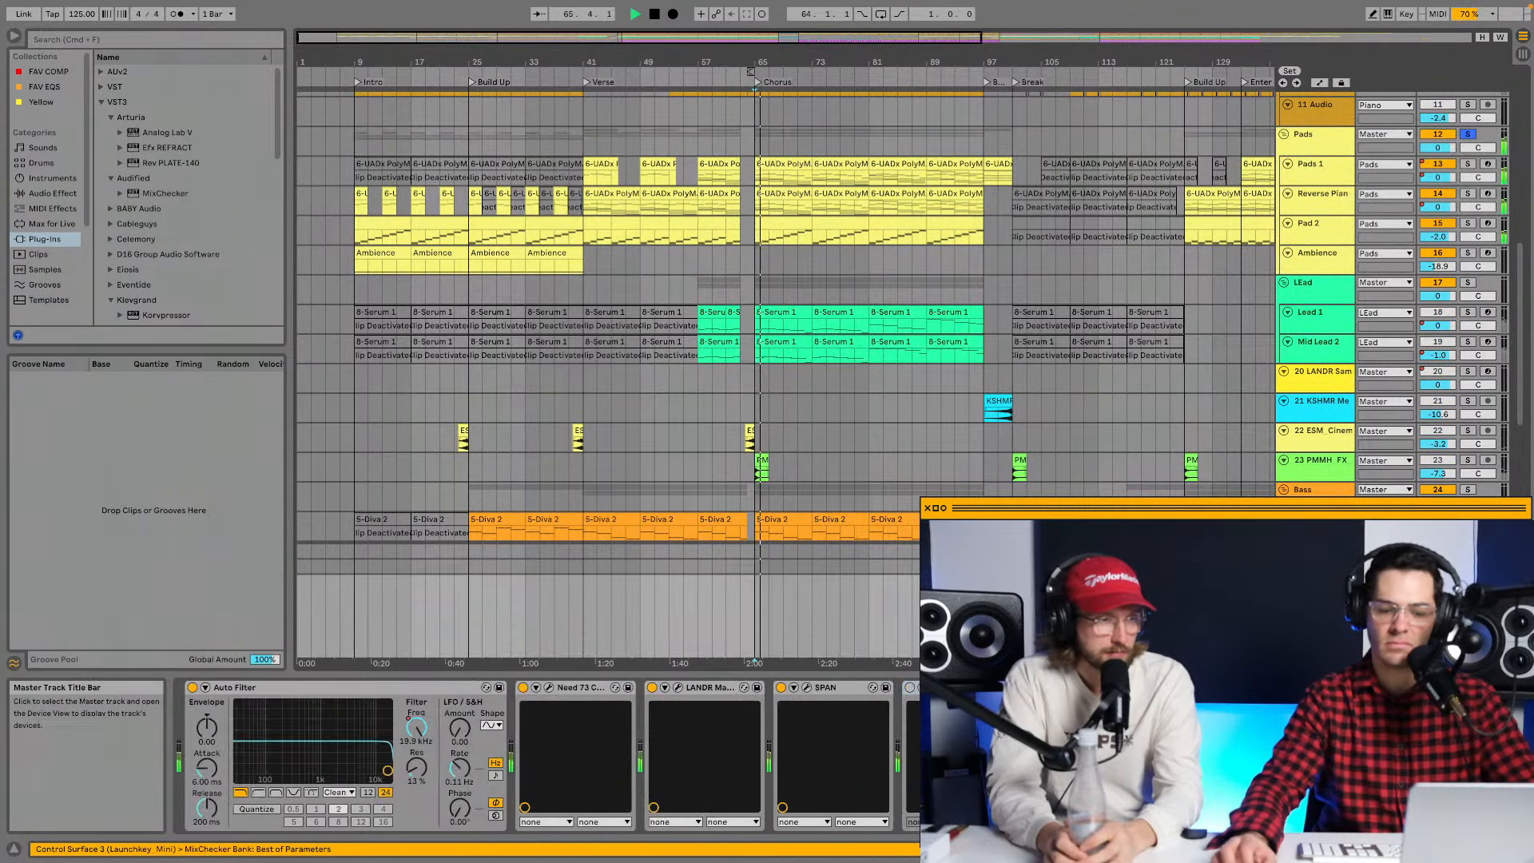
left_click(807, 687)
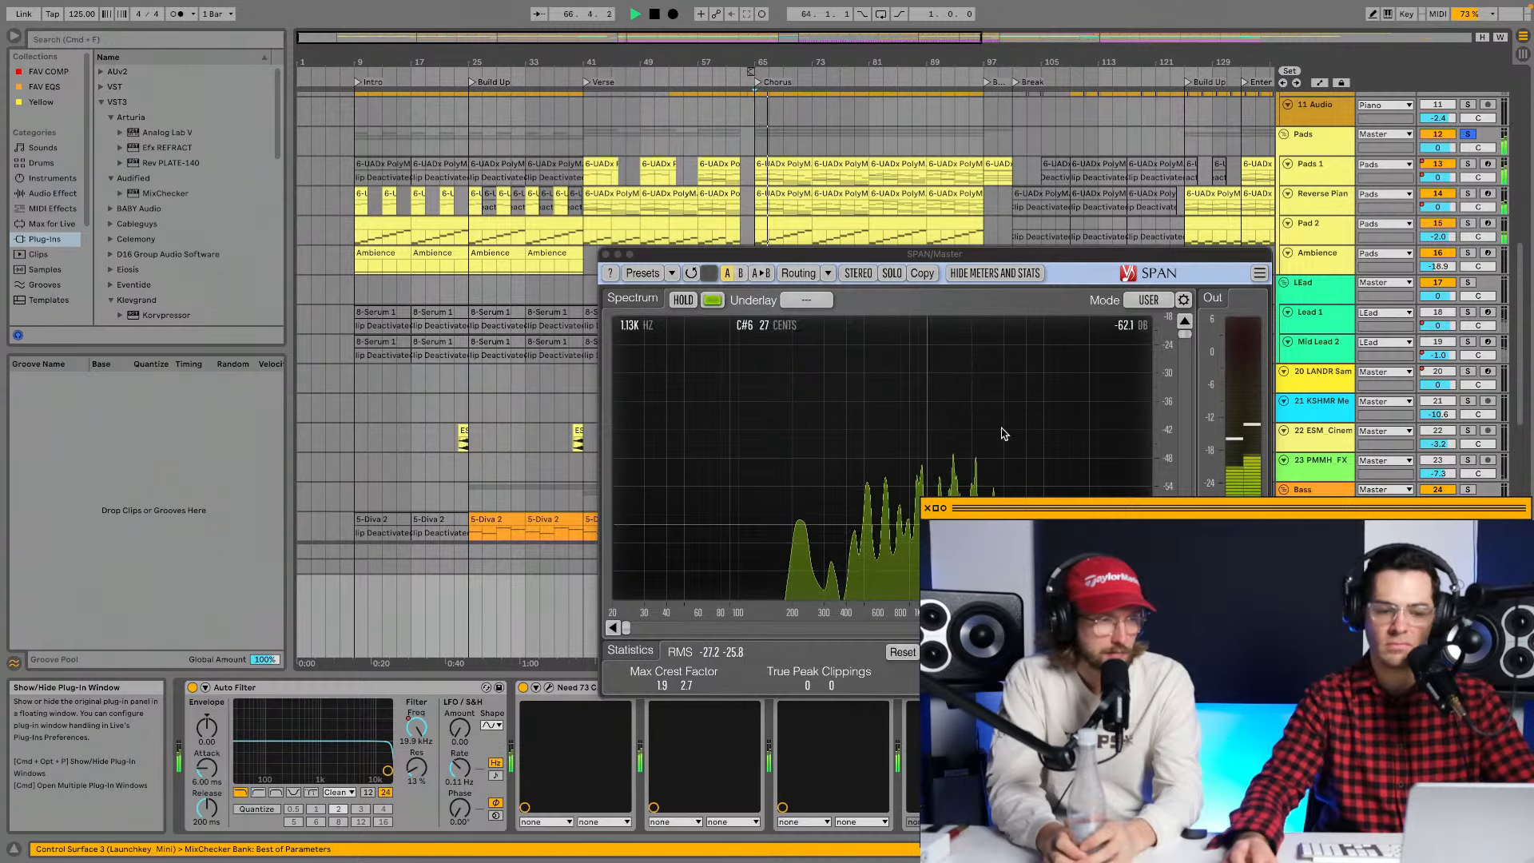
Set SPAN's spectrum smoothing to 1/3 OCT in the Spectrum Mode Editor.
left_click(1184, 301)
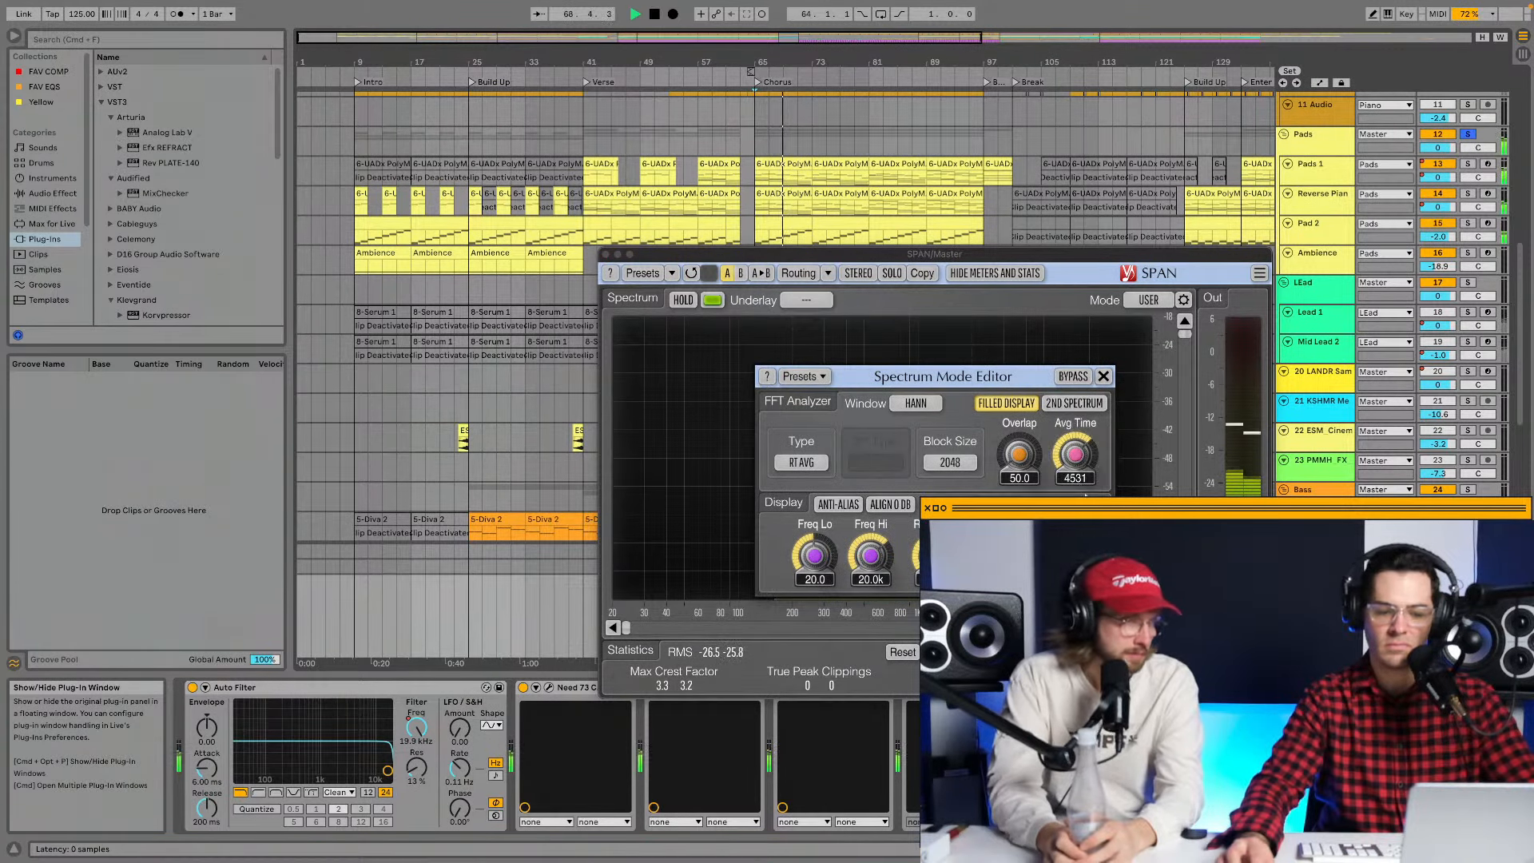
left_click(1077, 457)
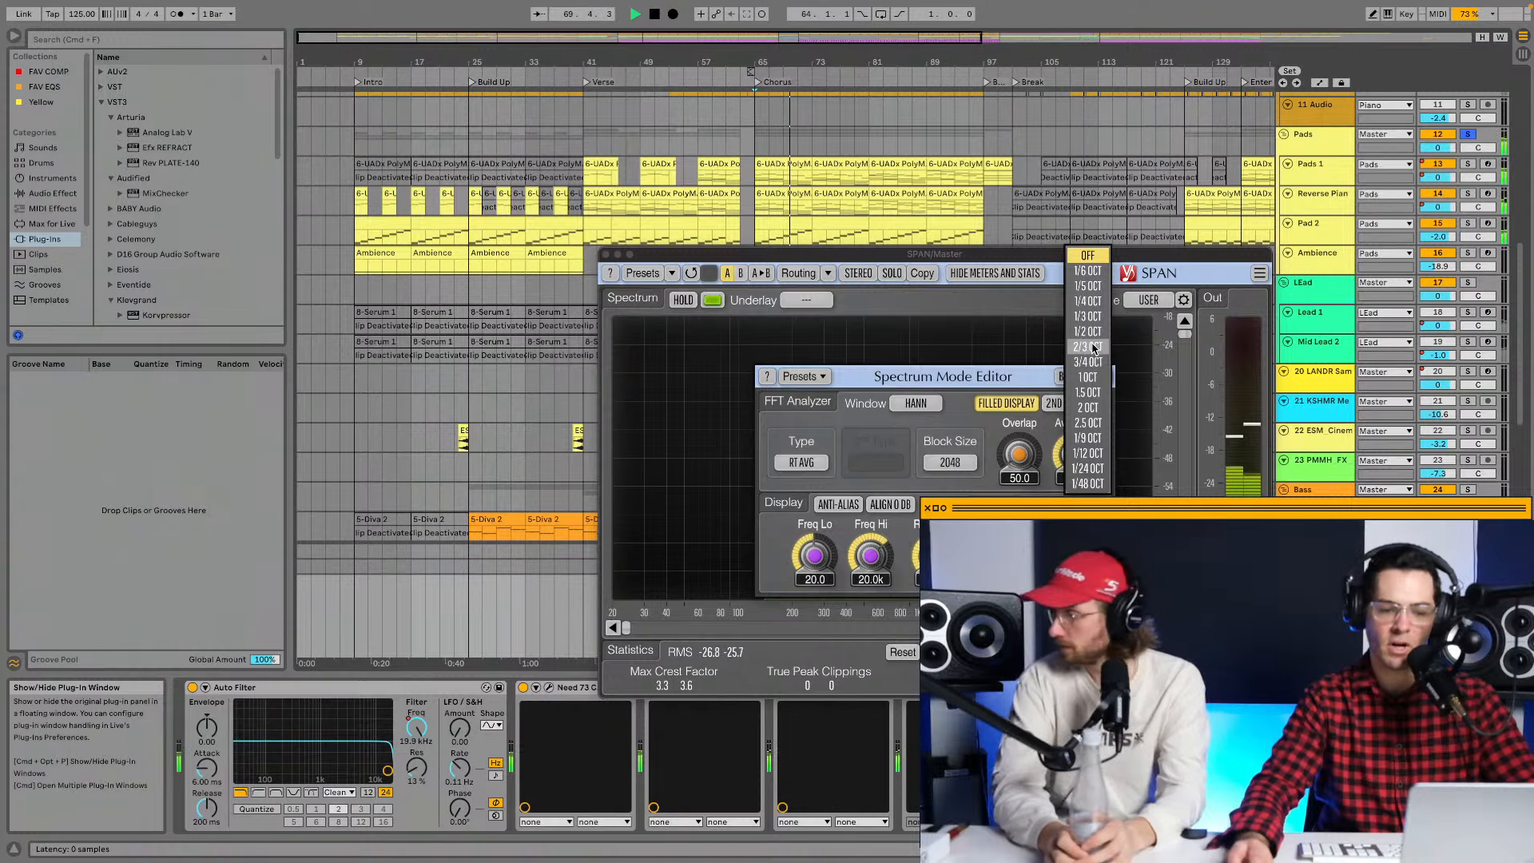
left_click(1096, 313)
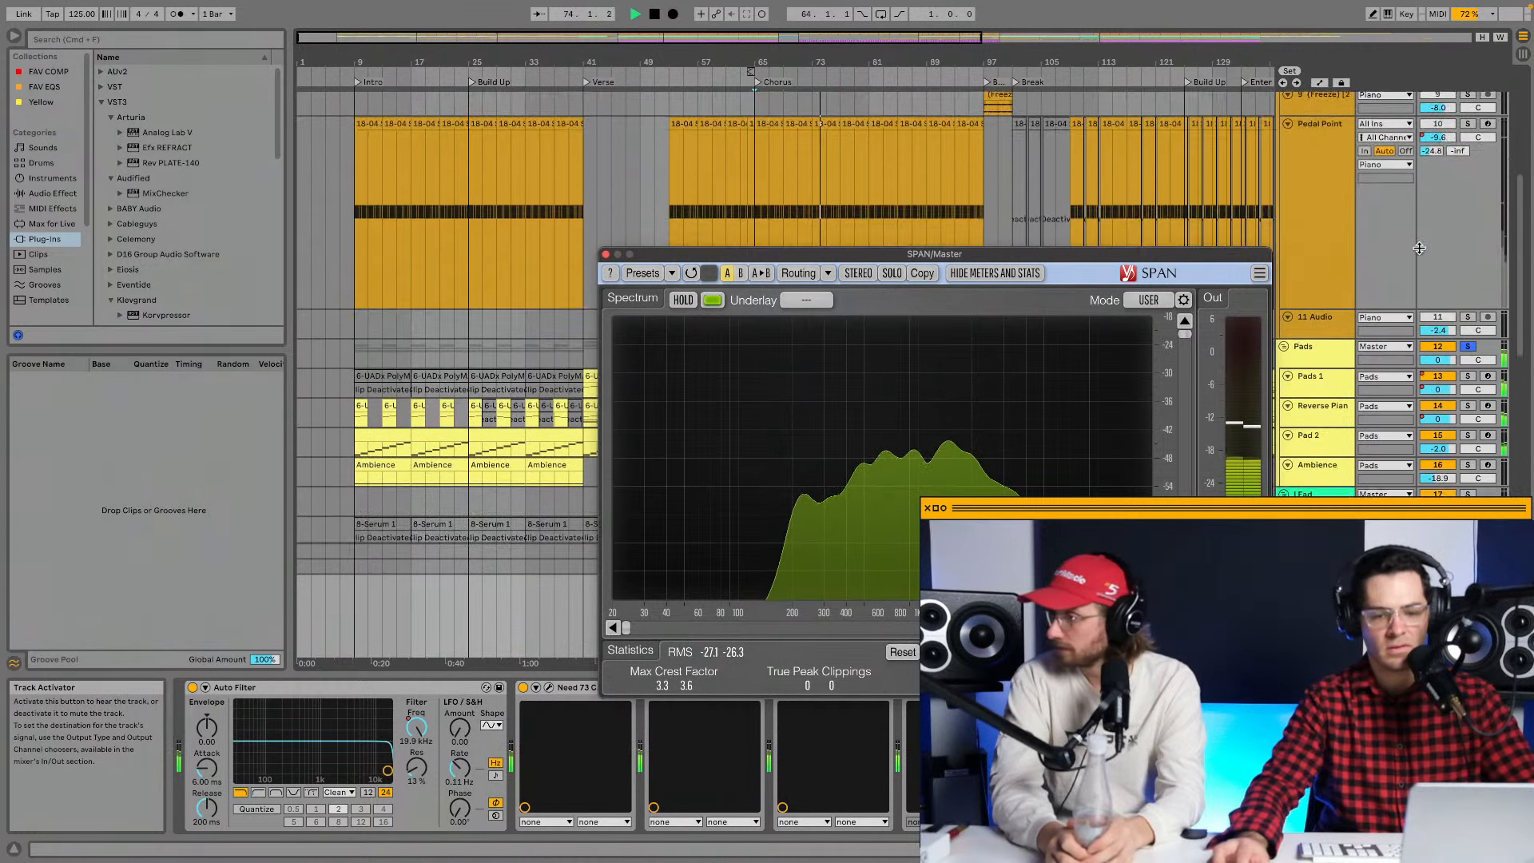
Audition the Pedal Point track and the Piano group soloed to compare their spectra with the pads in SPAN, and stop playback.
scroll(1467, 156, "up", 5)
left_click(1469, 155)
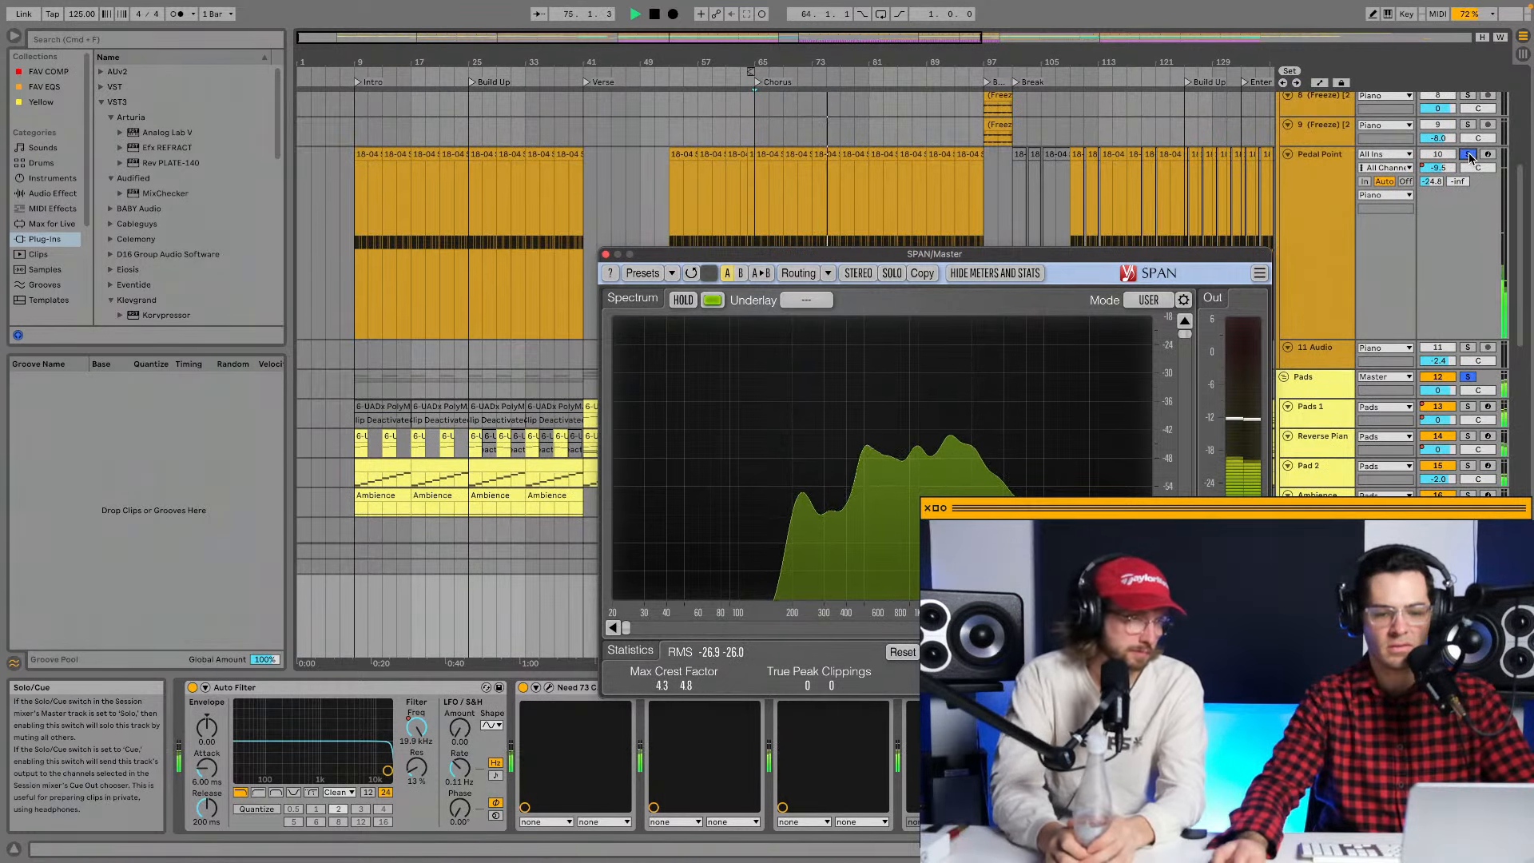
left_click(1469, 155)
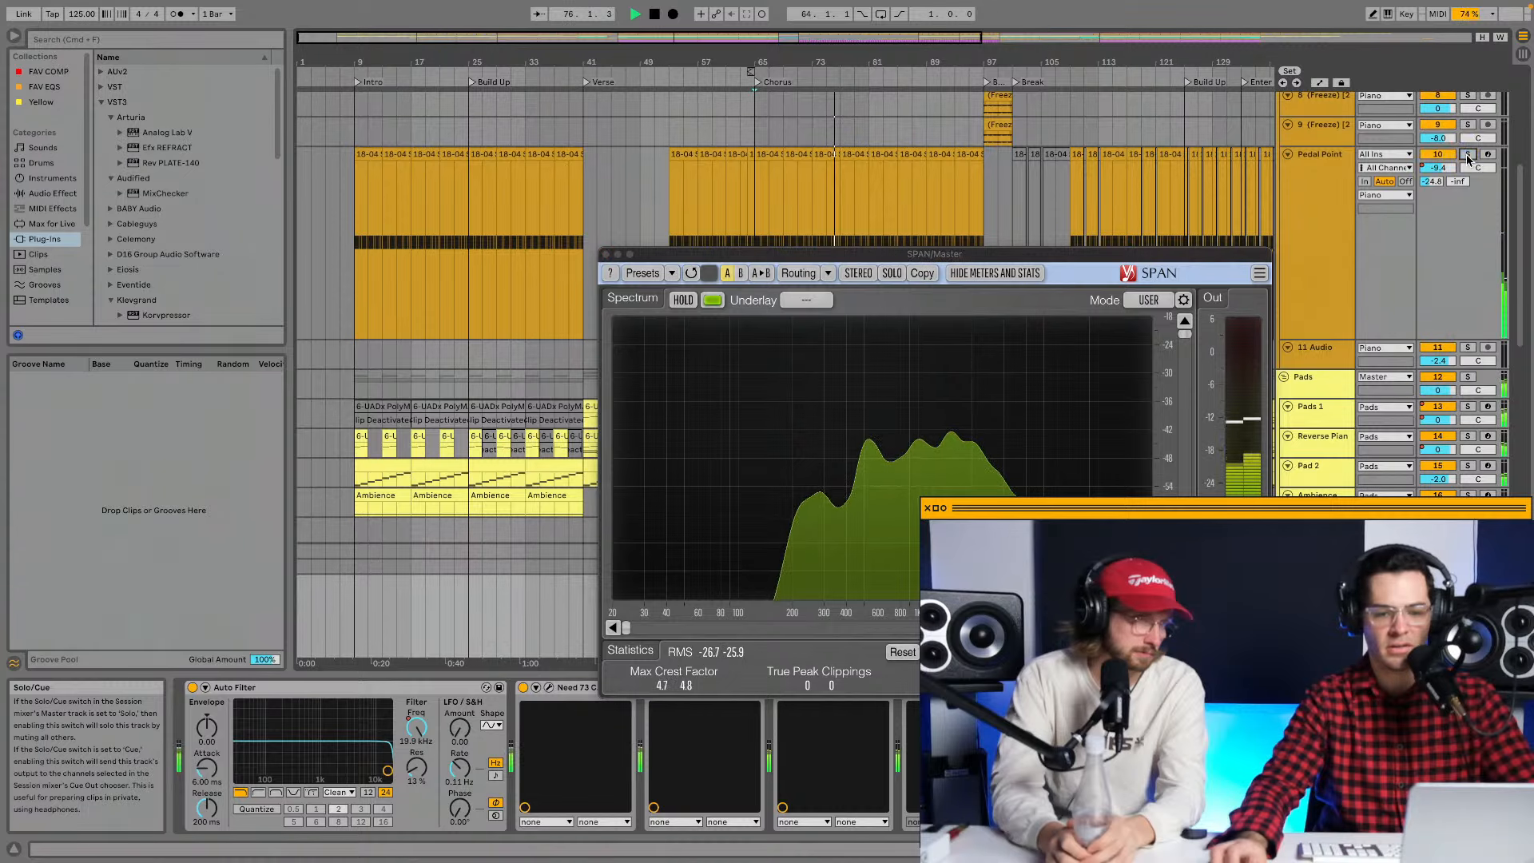
scroll(1467, 379, "up", 6)
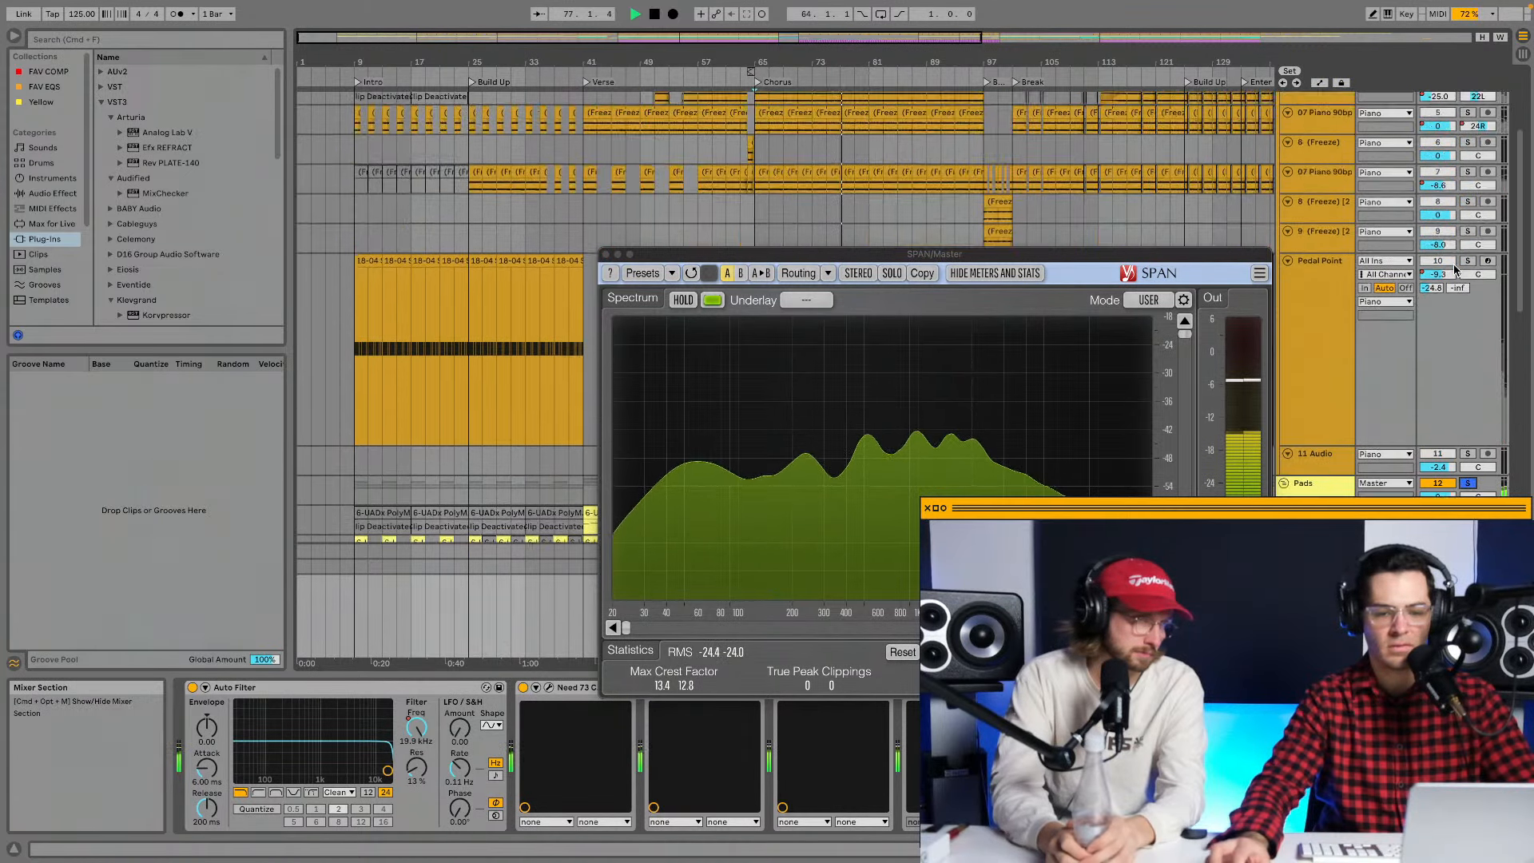
left_click(1468, 158)
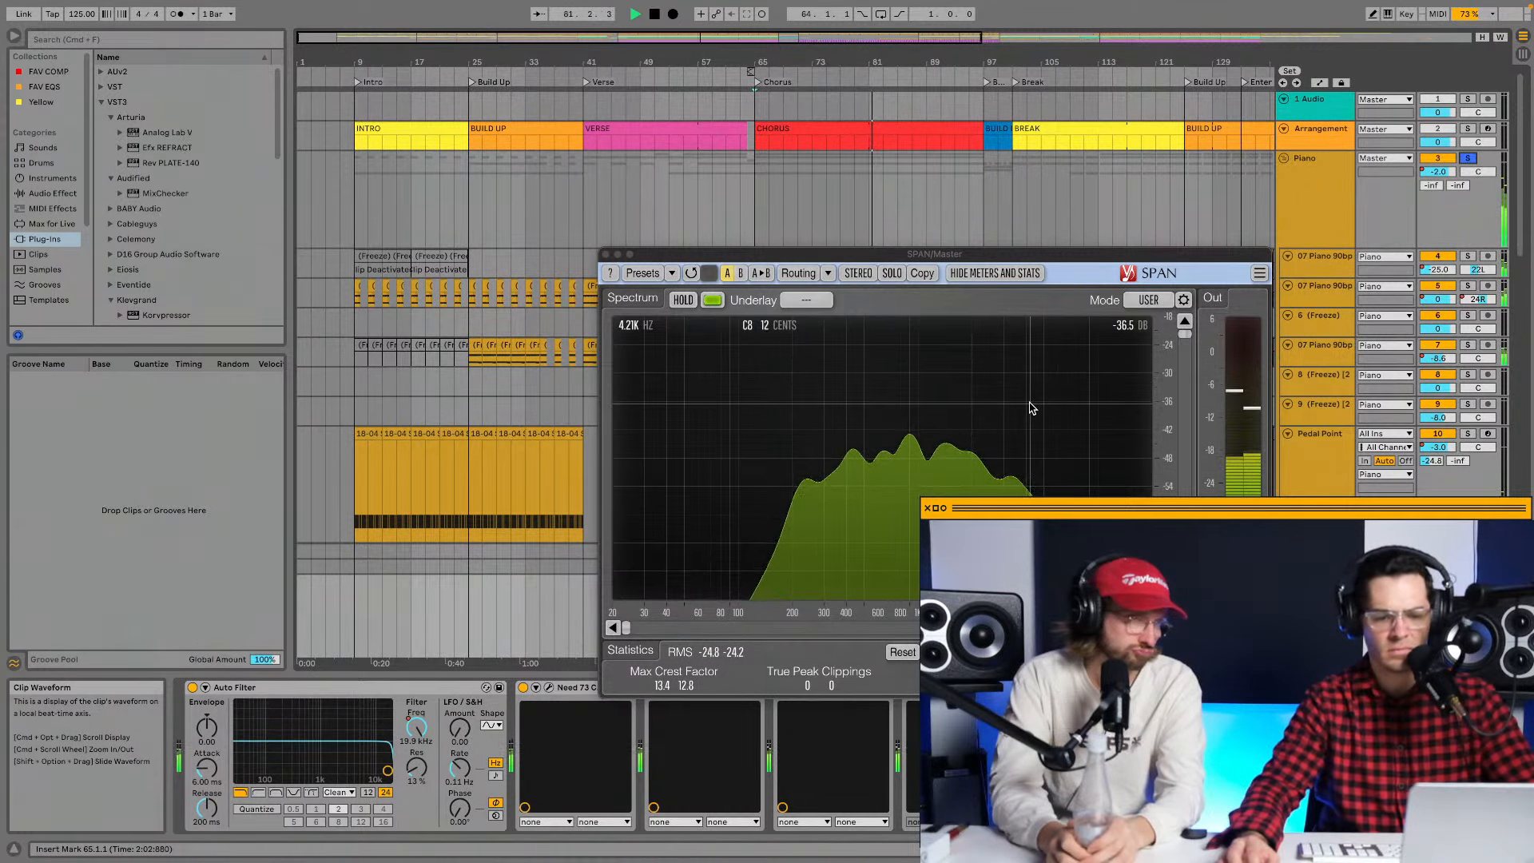
key("space")
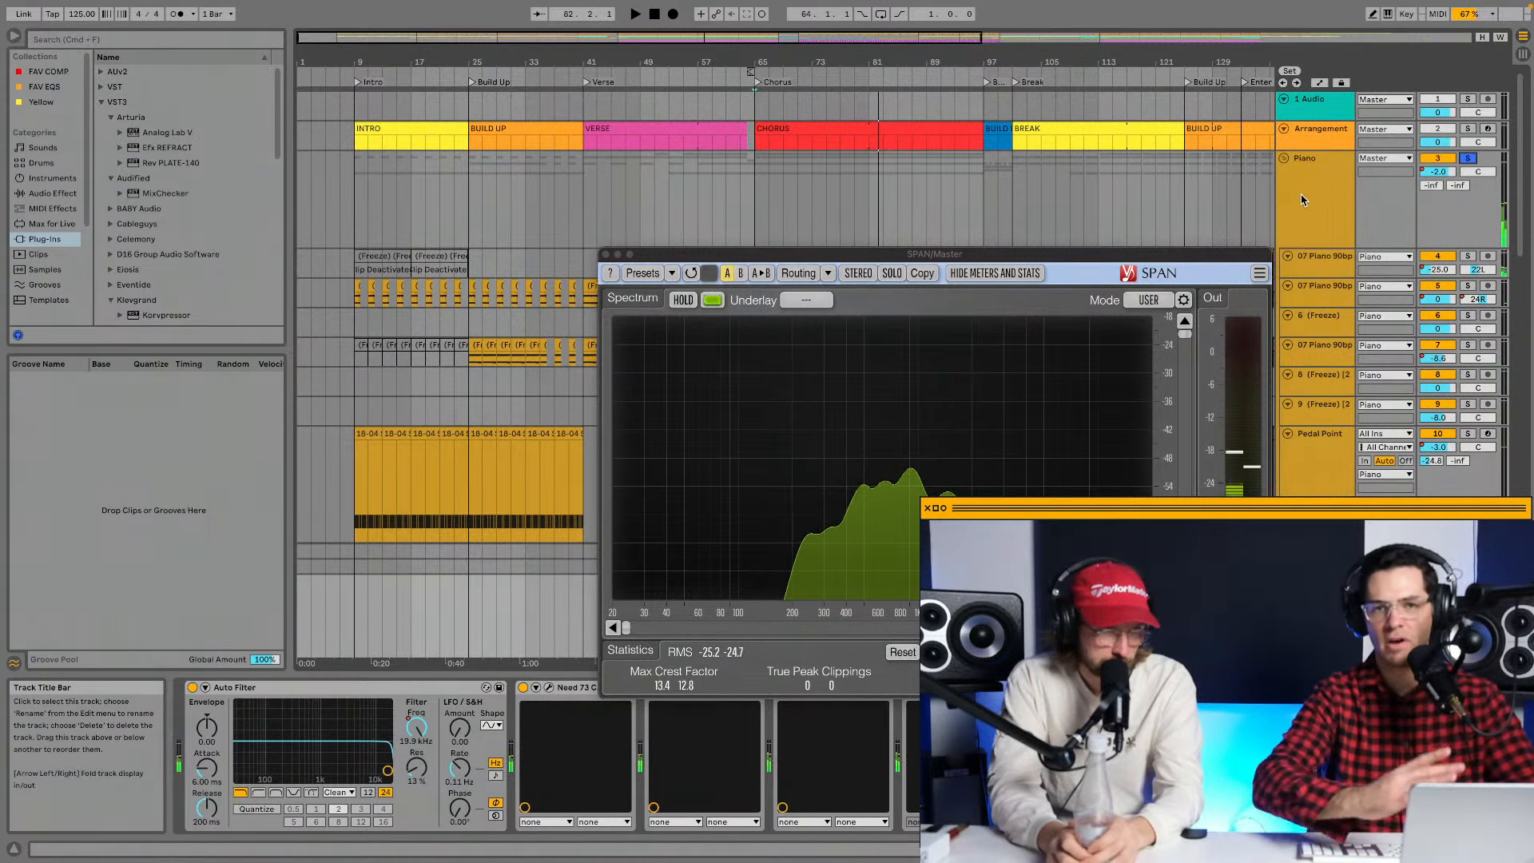
Return to the Pads tracks in the arrangement and close the SPAN window.
scroll(1302, 199, "down", 5)
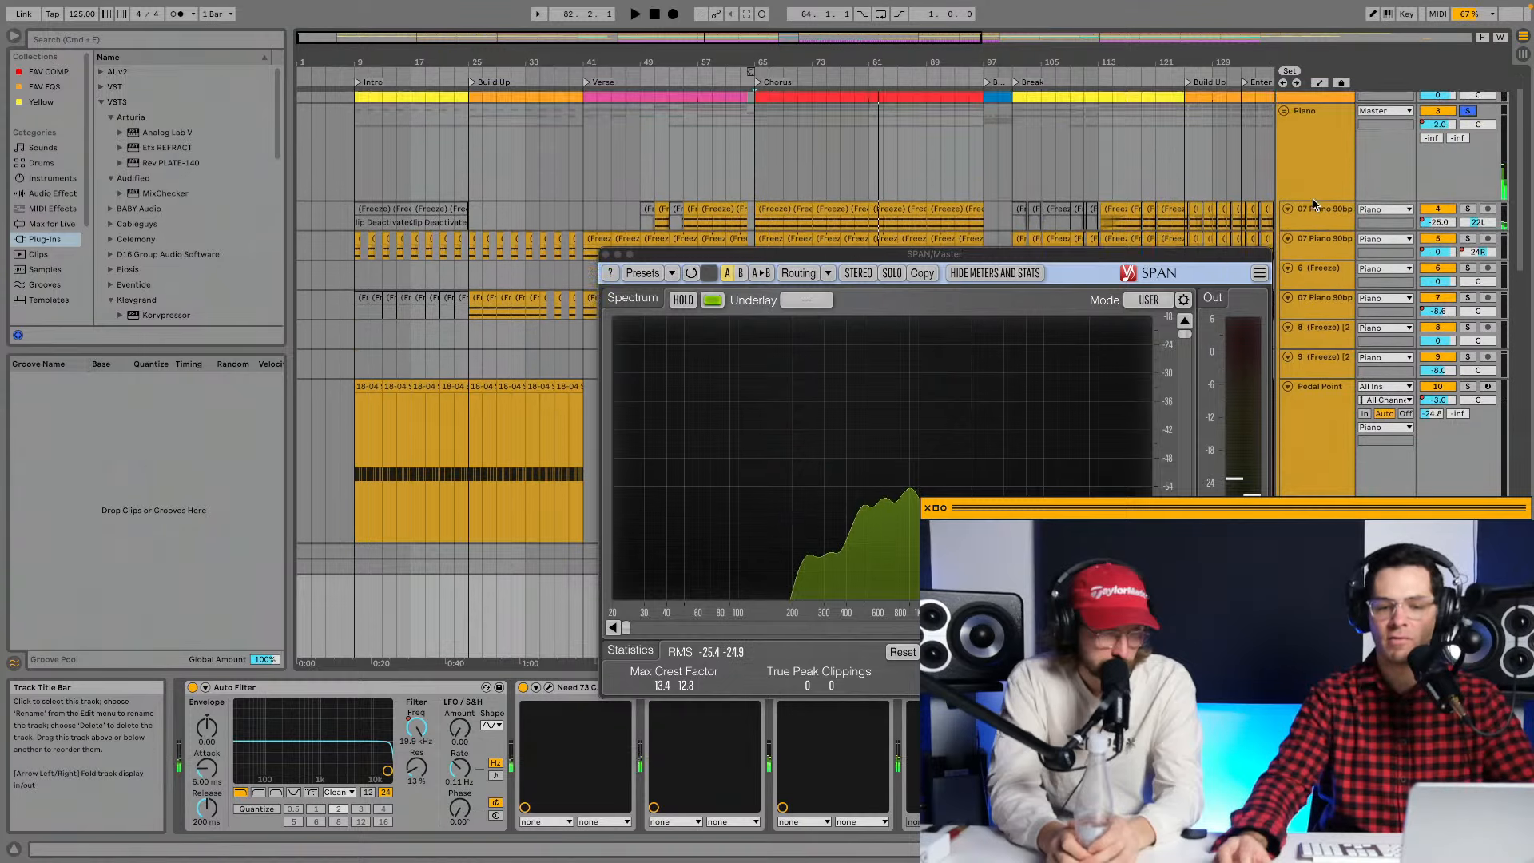
scroll(1310, 198, "up", 5)
scroll(1322, 195, "down", 5)
scroll(1318, 197, "down", 5)
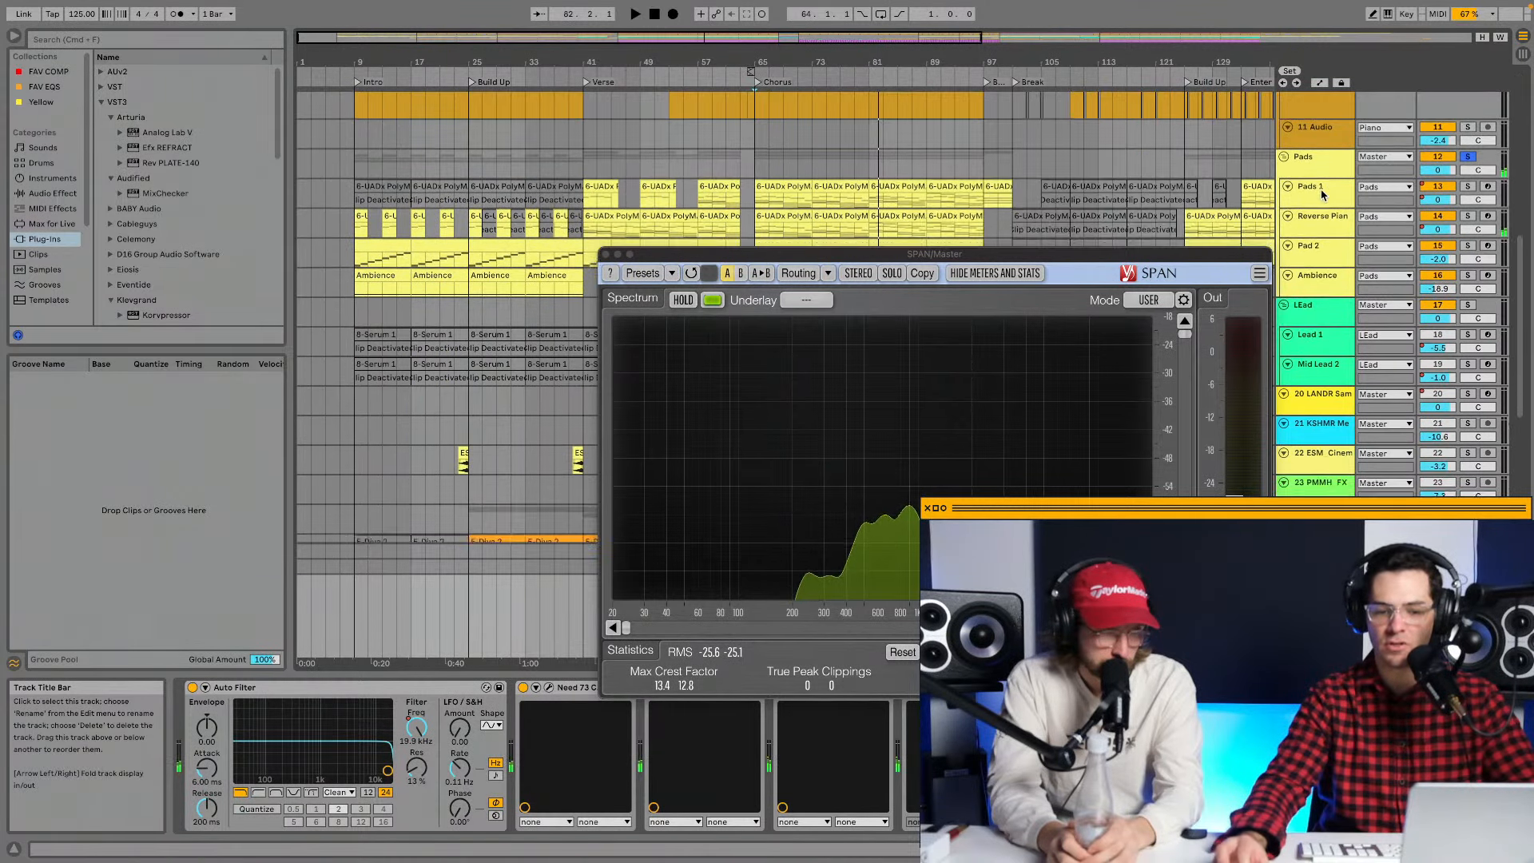
left_click(605, 259)
left_click(606, 254)
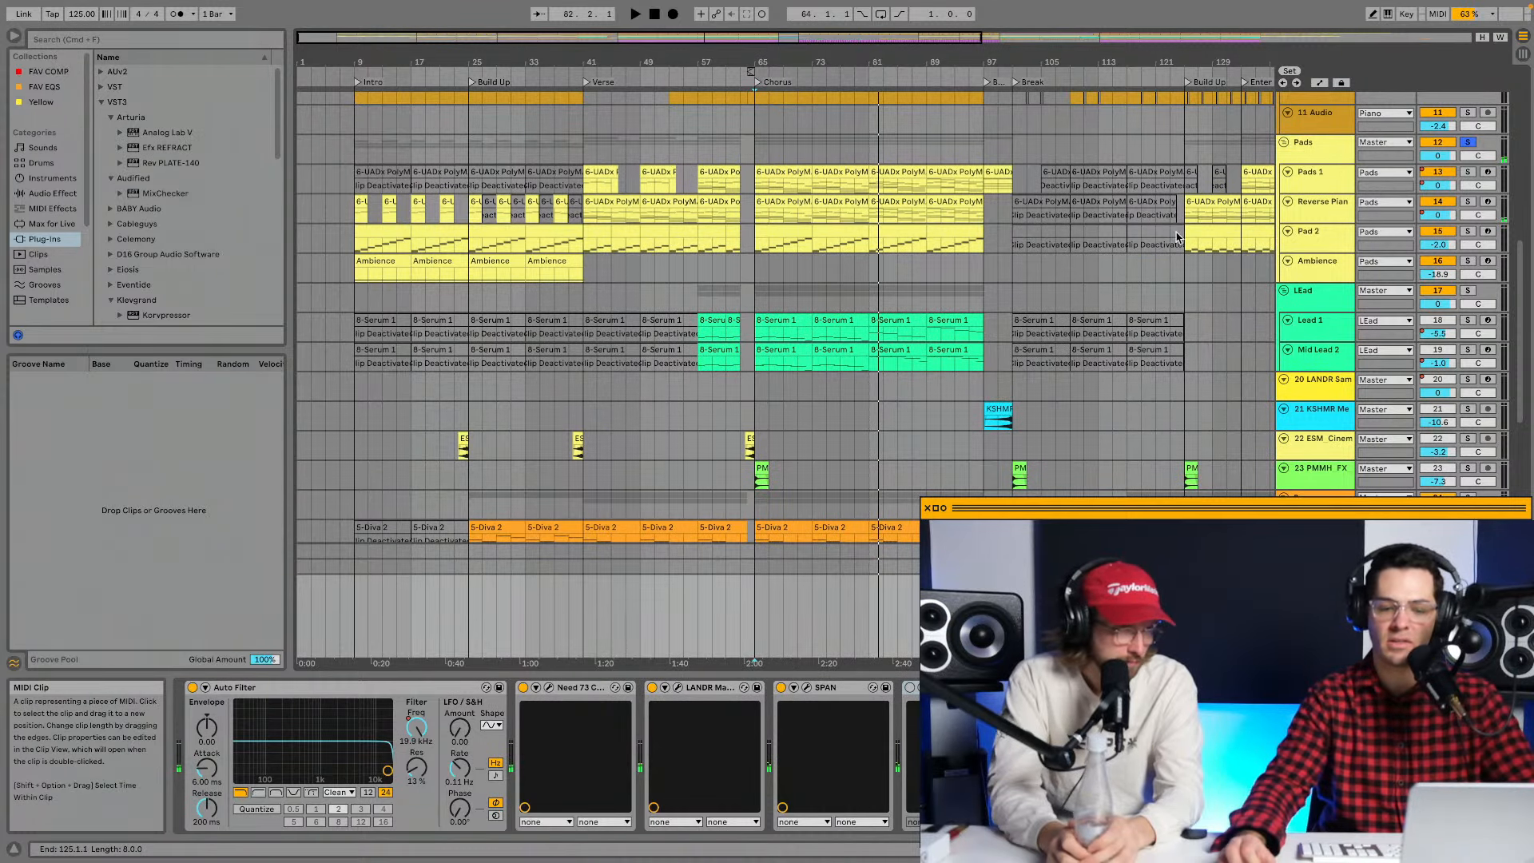
Solo the Drums group and place the insert mark at the start of the Break, bar 101.
scroll(1177, 237, "down", 5)
scroll(1246, 200, "up", 2)
scroll(1316, 163, "down", 5)
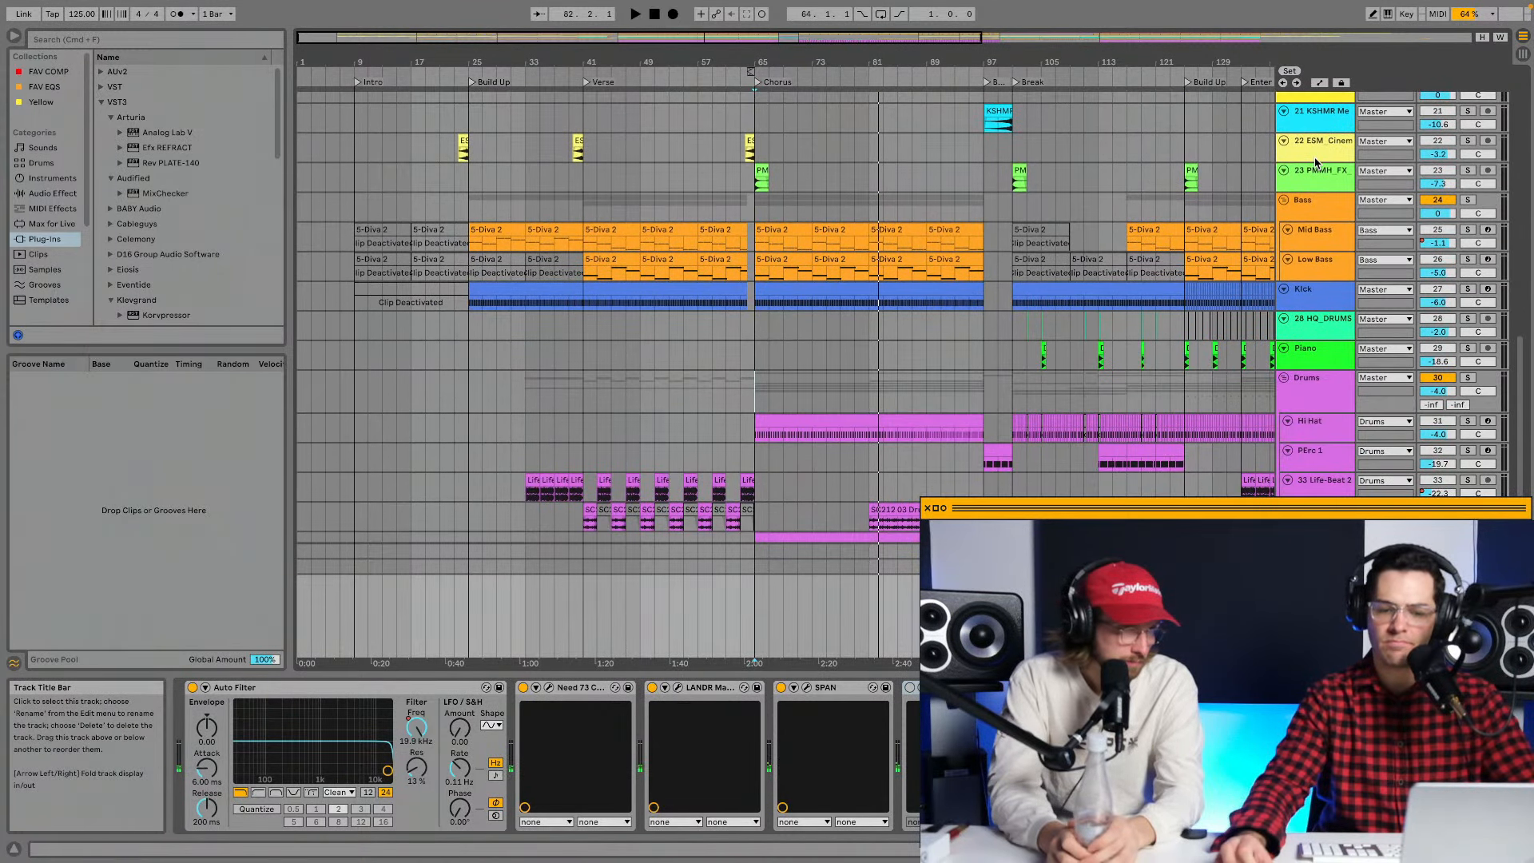
scroll(1316, 163, "up", 1)
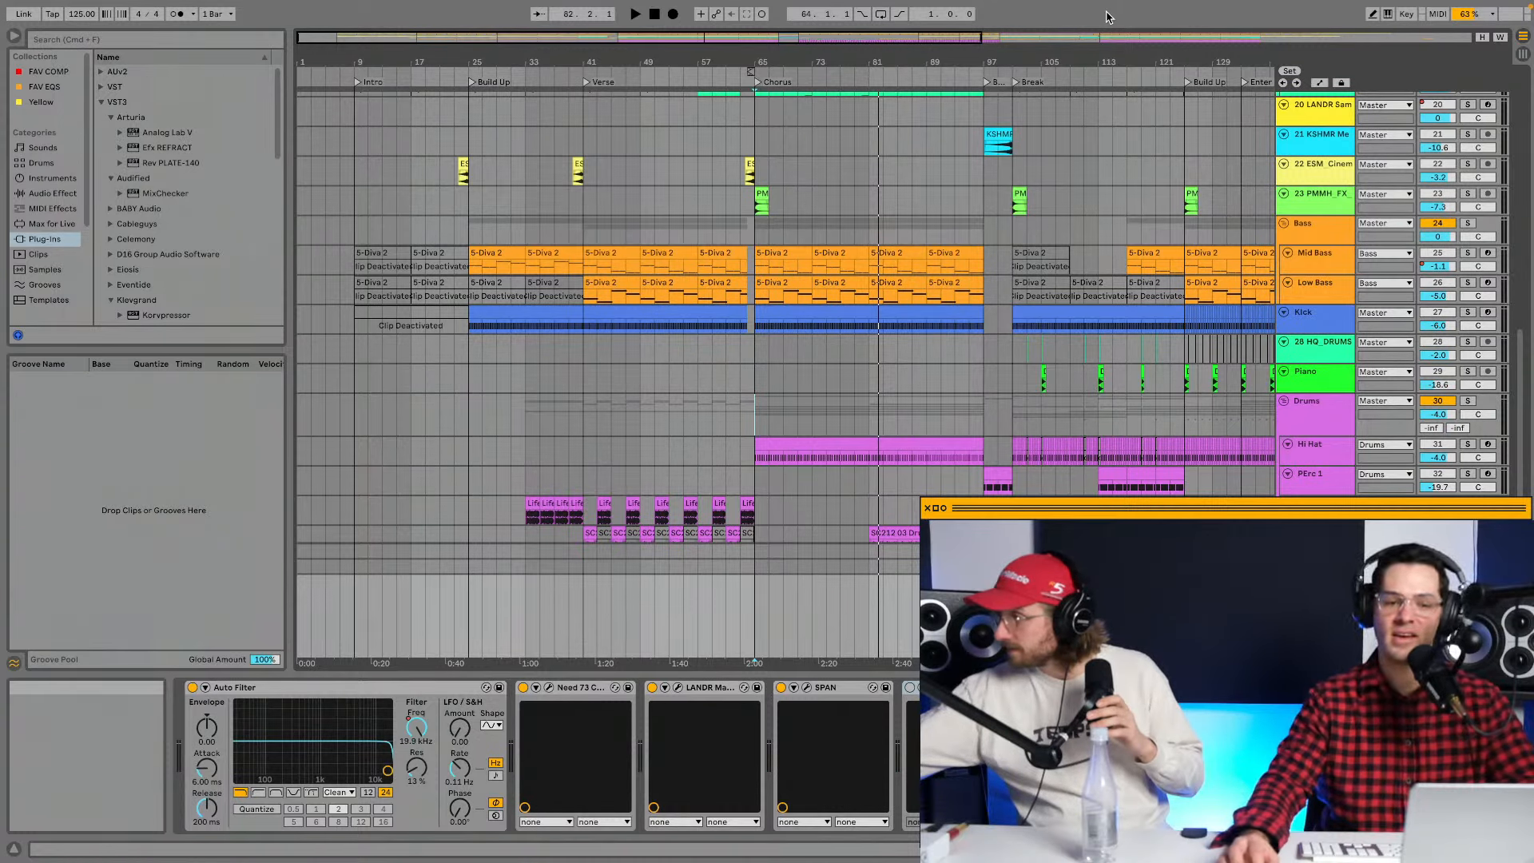
left_click_drag(938, 54, 791, 32)
scroll(798, 150, "down", 6)
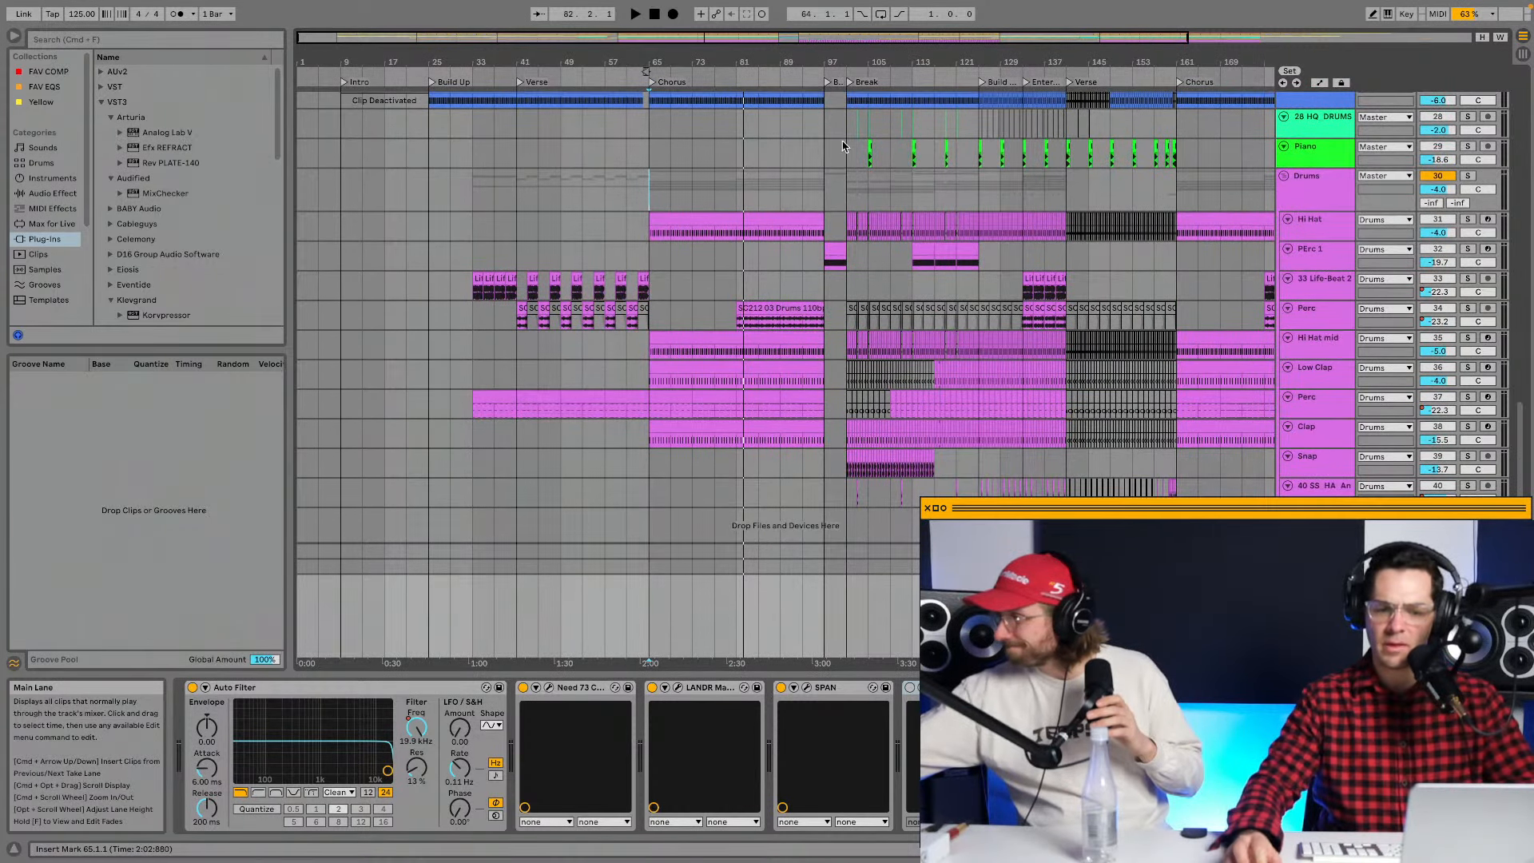
left_click(1328, 188)
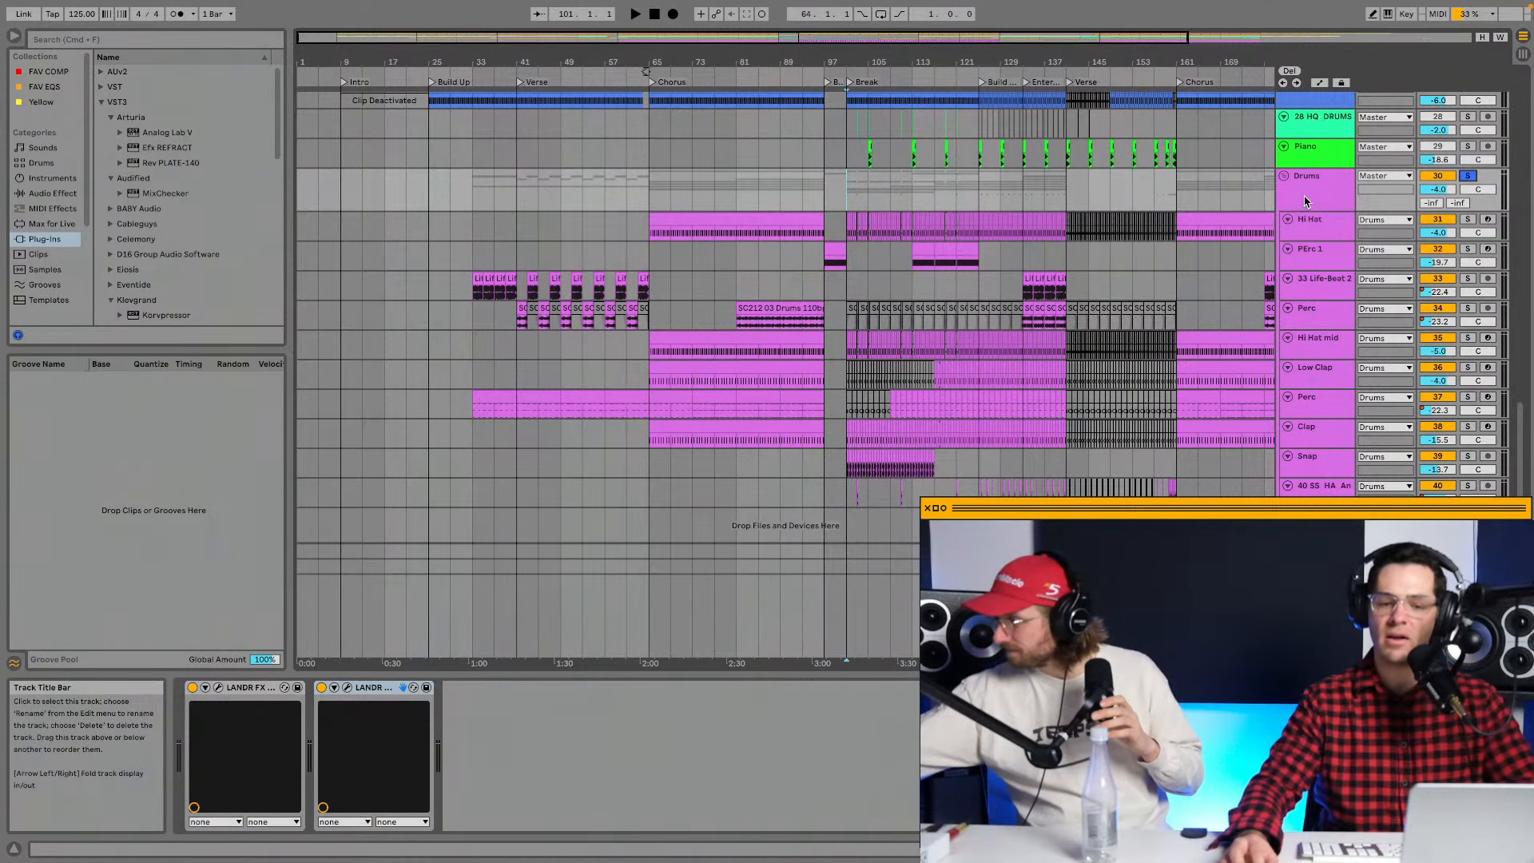
left_click(1468, 176)
left_click(846, 191)
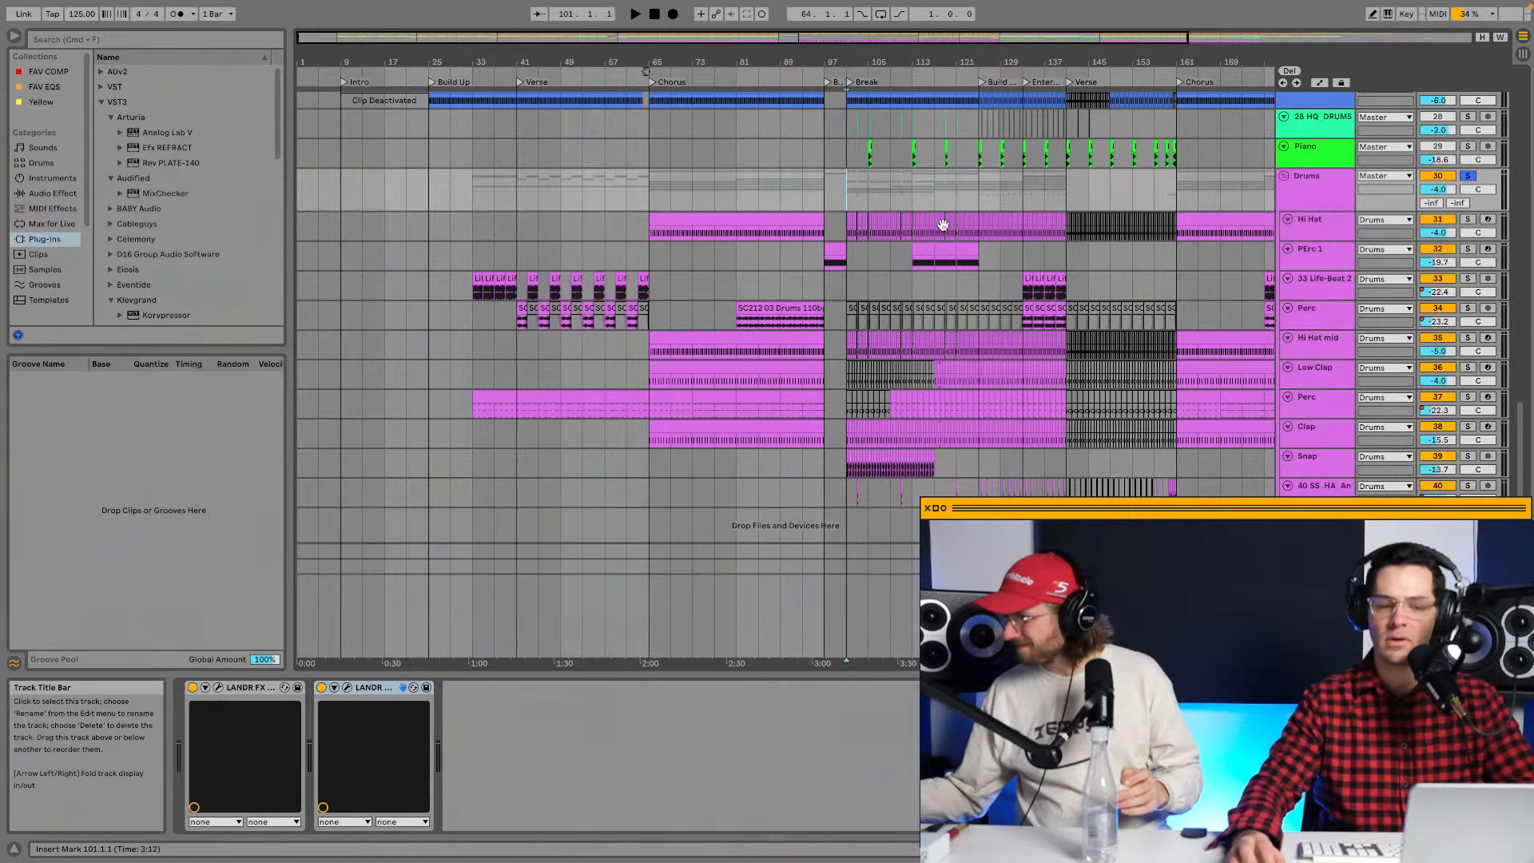
Play the Break from bar 101 with the drums soloed and select the Drums group to show its effect chain.
left_click_drag(853, 63, 852, 108)
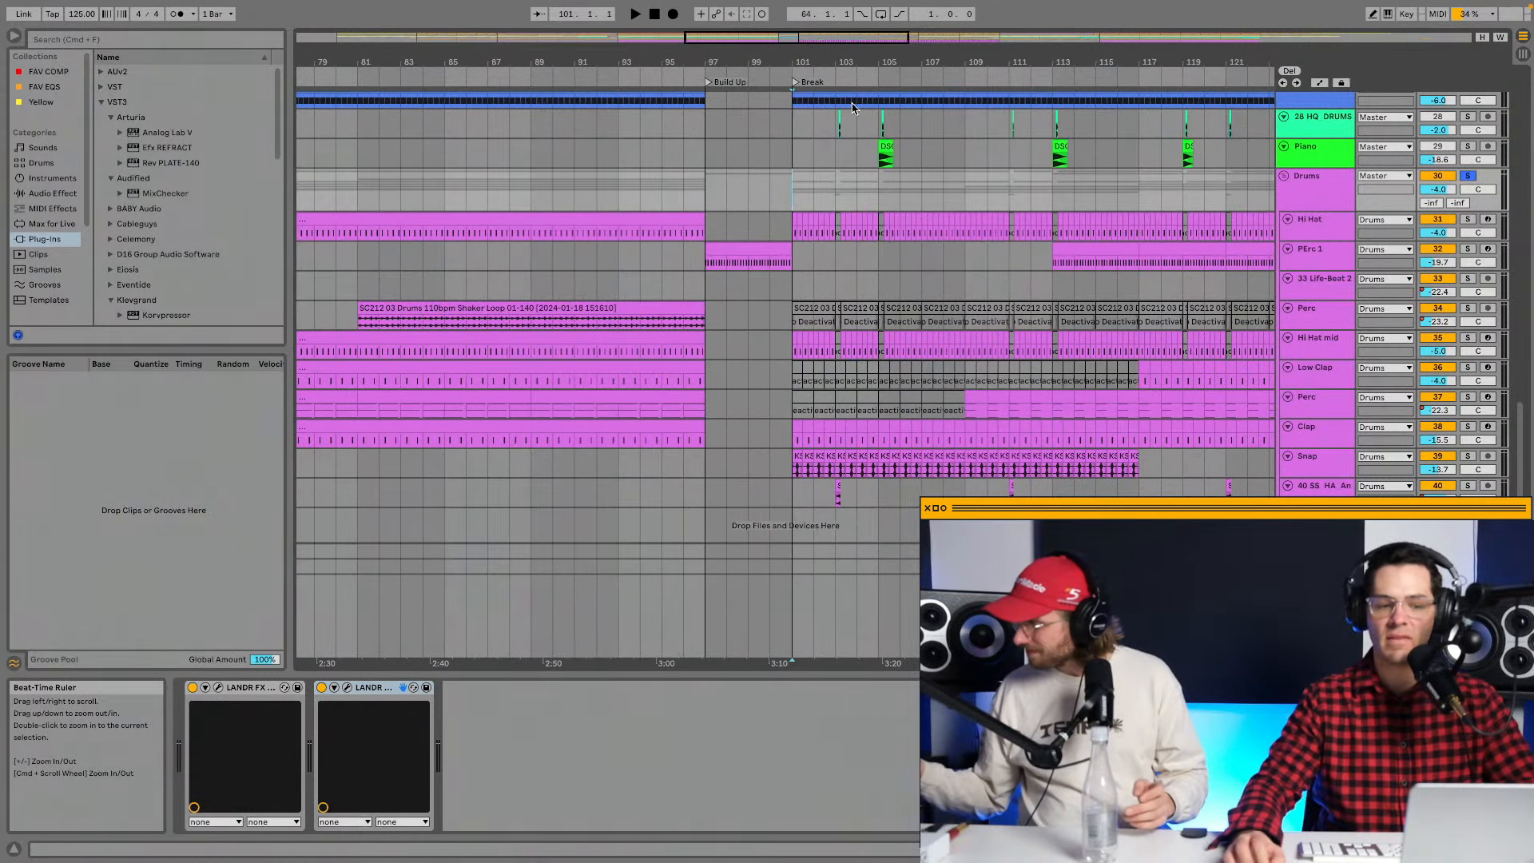
left_click(808, 199)
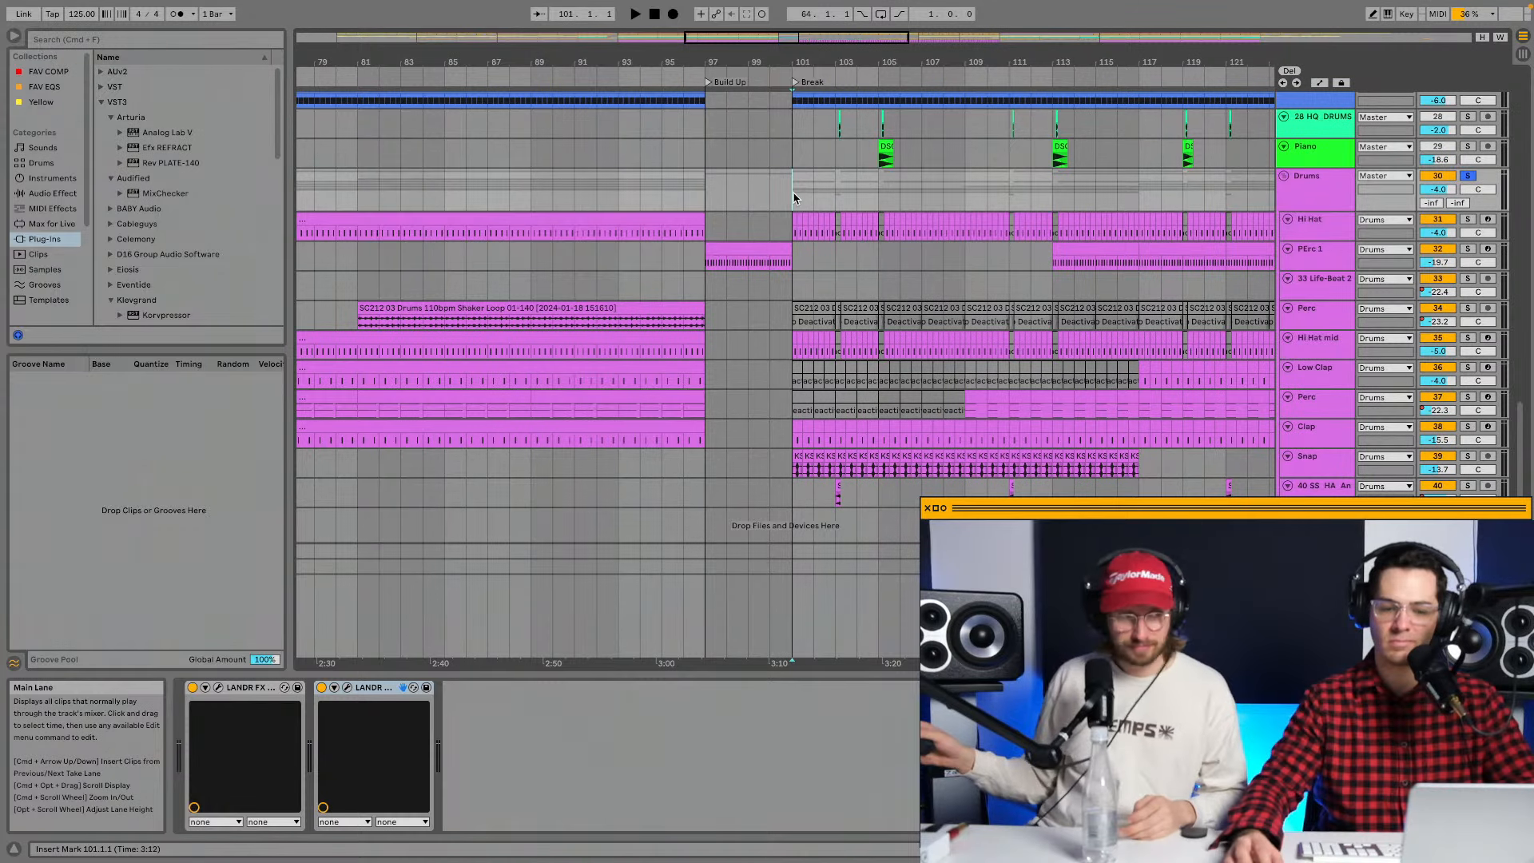
key("space")
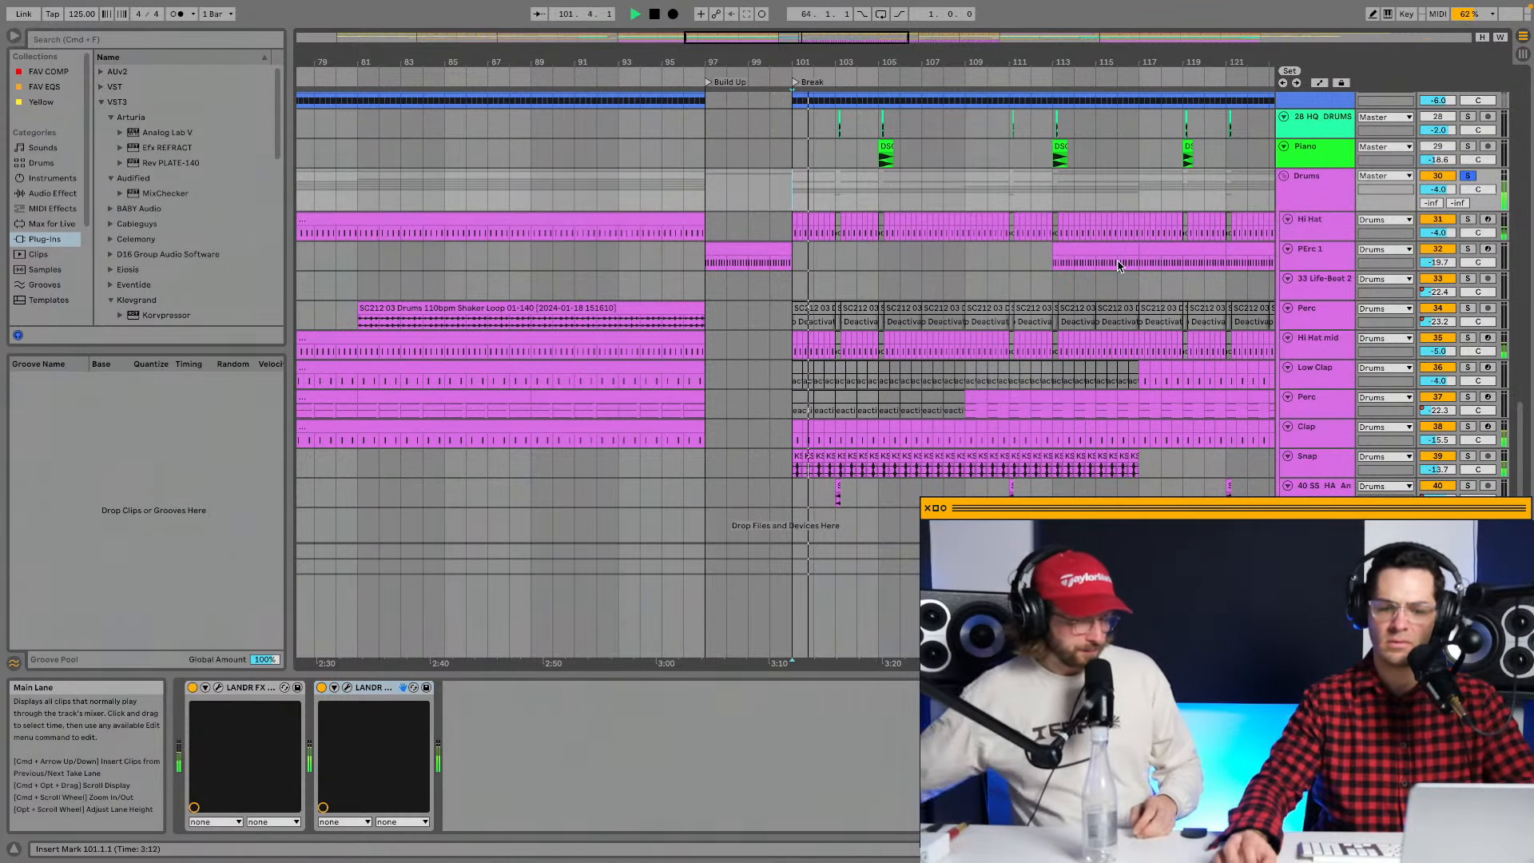
left_click(1315, 194)
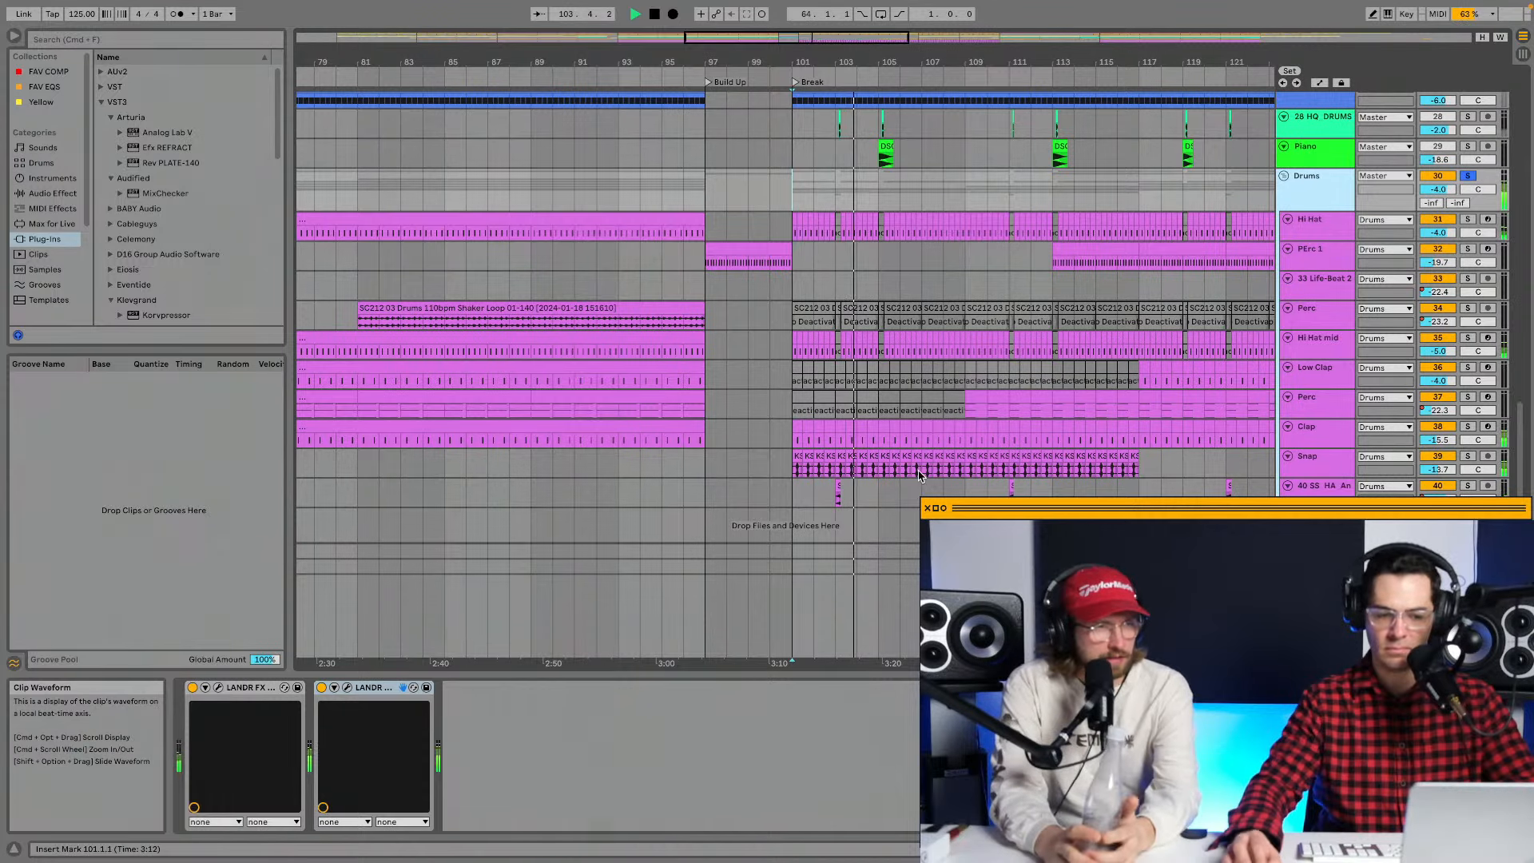
Play the soloed drums from bar 133, where the Enter Synth section begins, and stop playback.
scroll(879, 383, "right", 10)
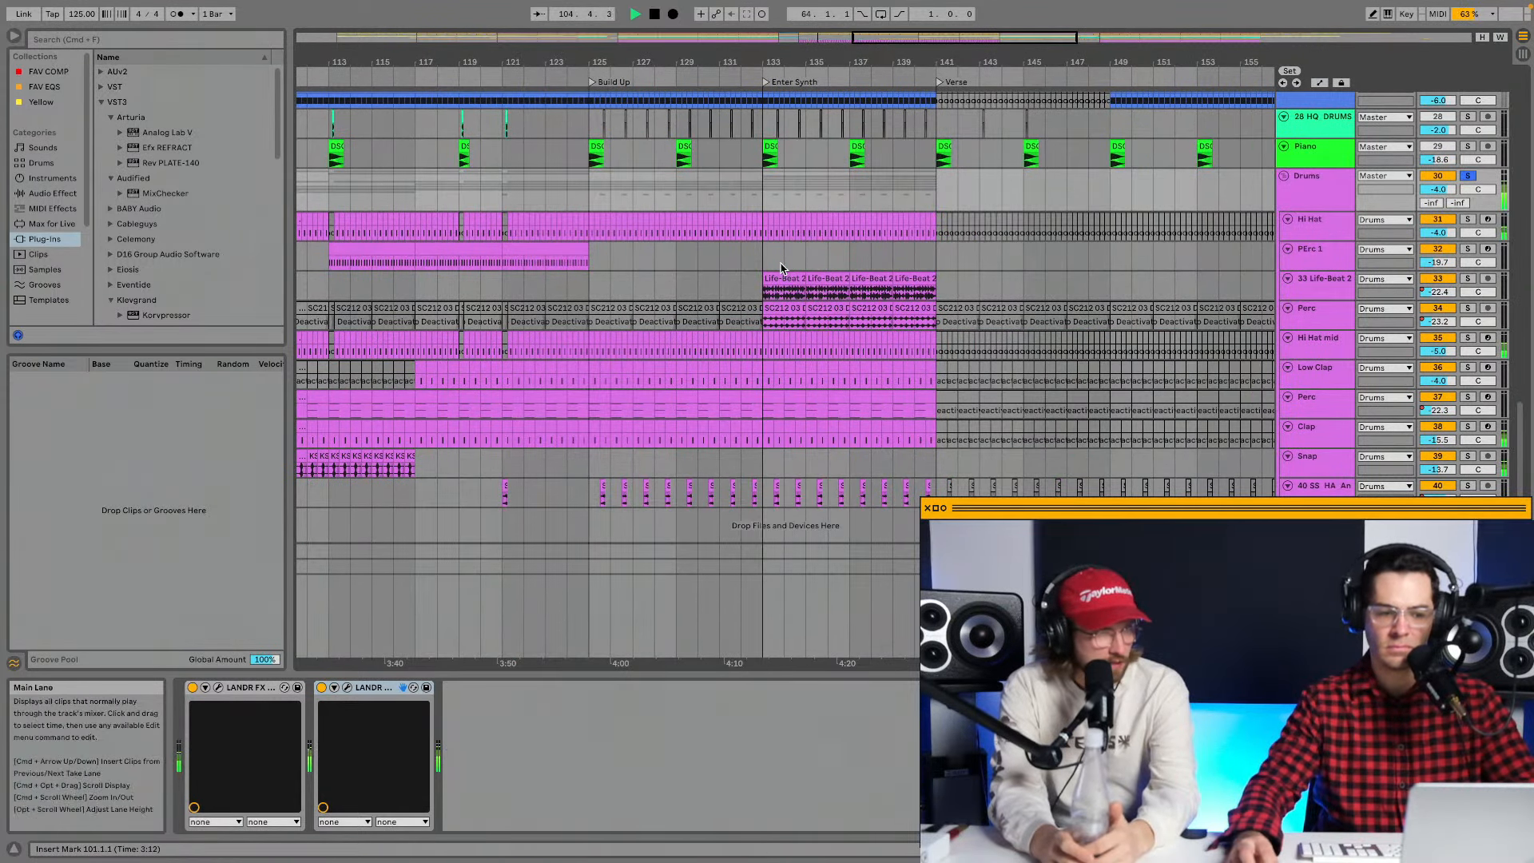
left_click(763, 258)
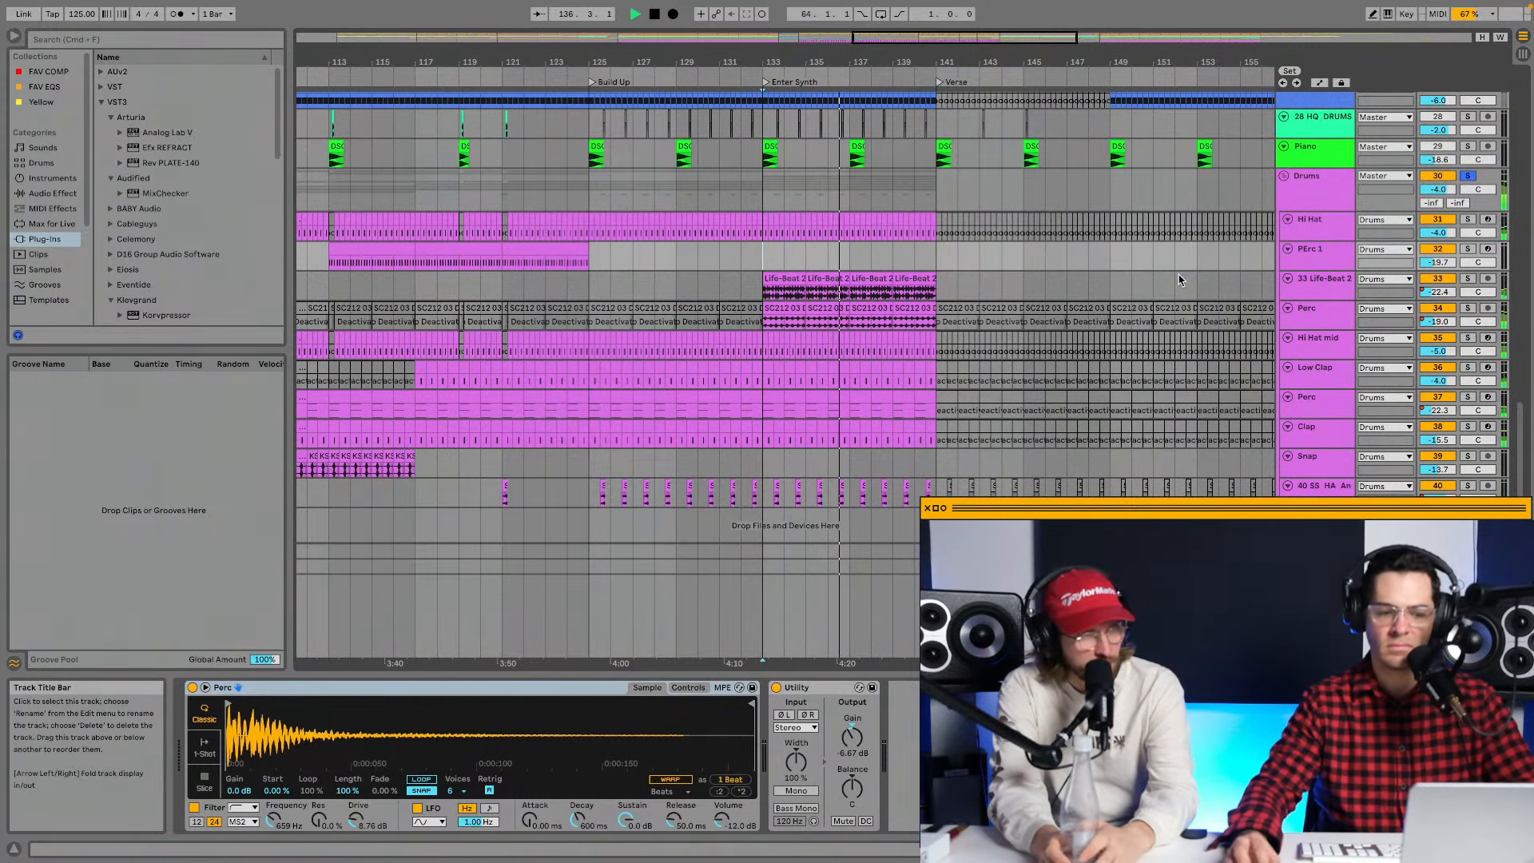
key("space")
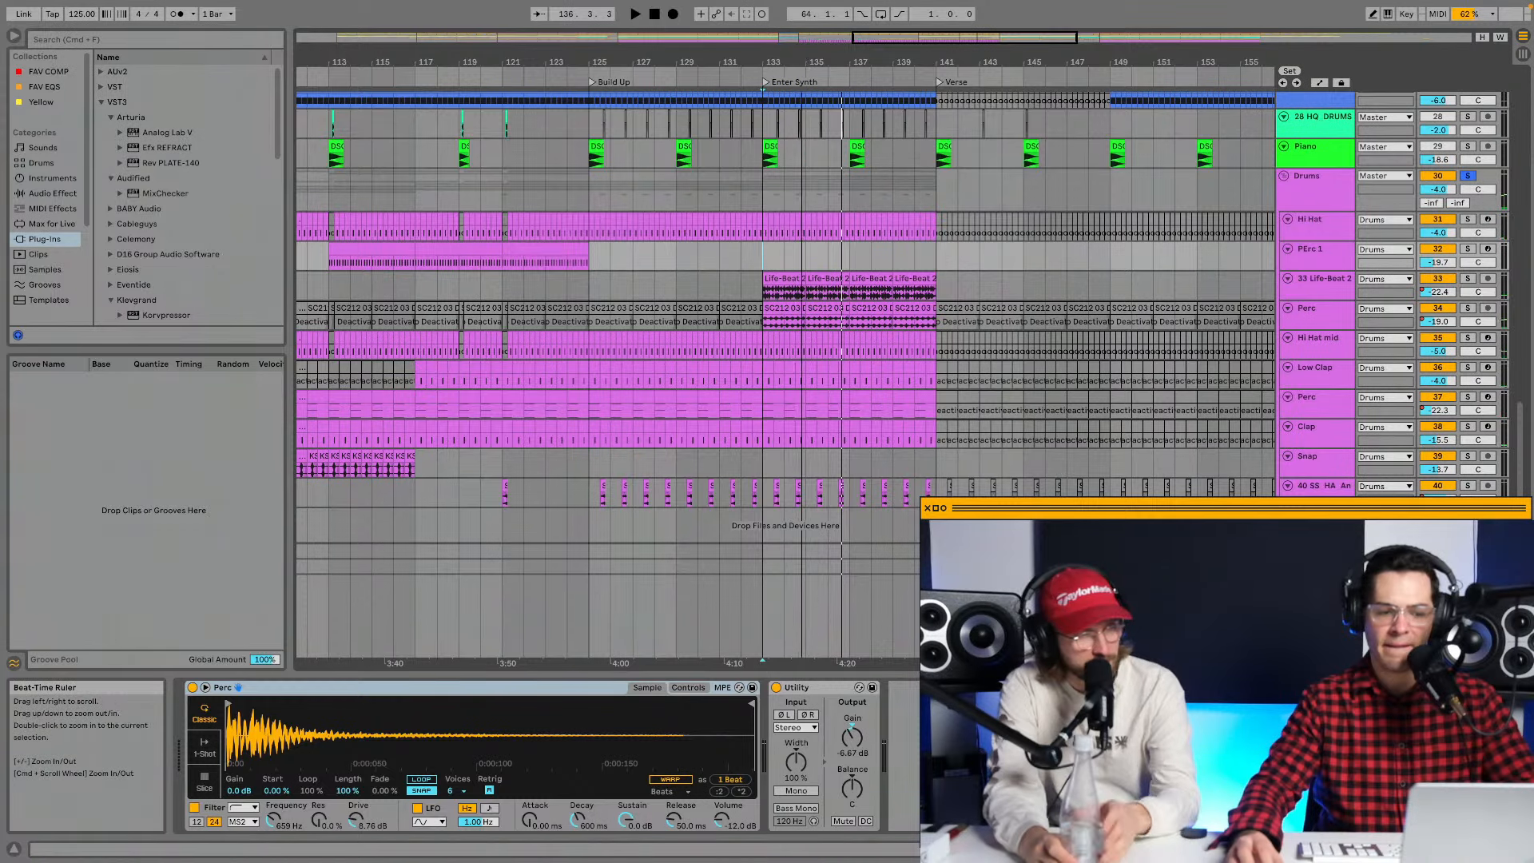
Select the Perc shaker clip at bar 135 and the 33 Life-Beat 2 track to inspect their effect devices.
left_click_drag(801, 62, 802, 120)
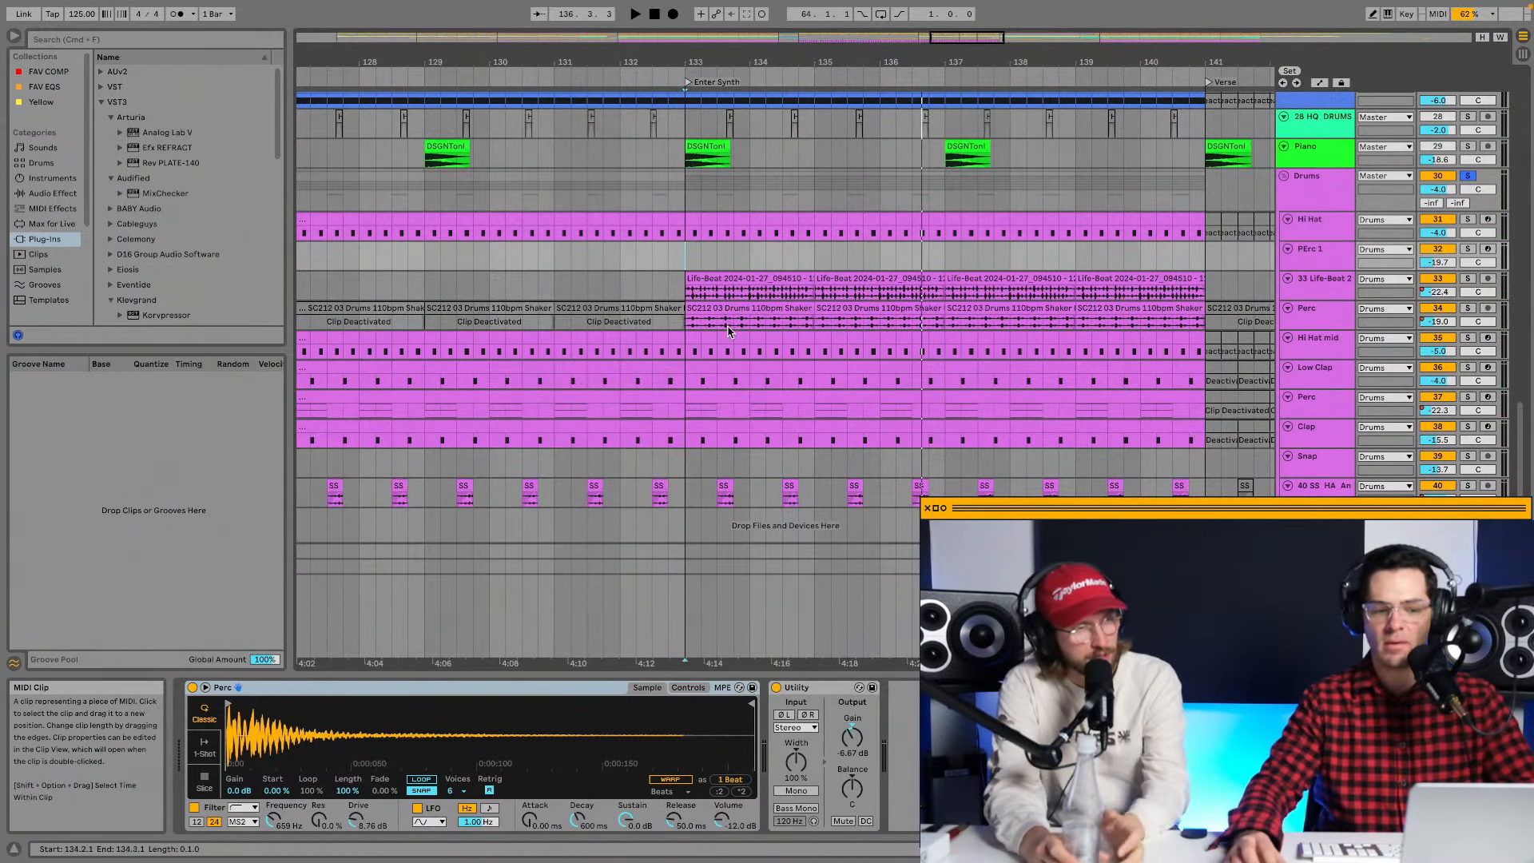
left_click(764, 310)
left_click(854, 310)
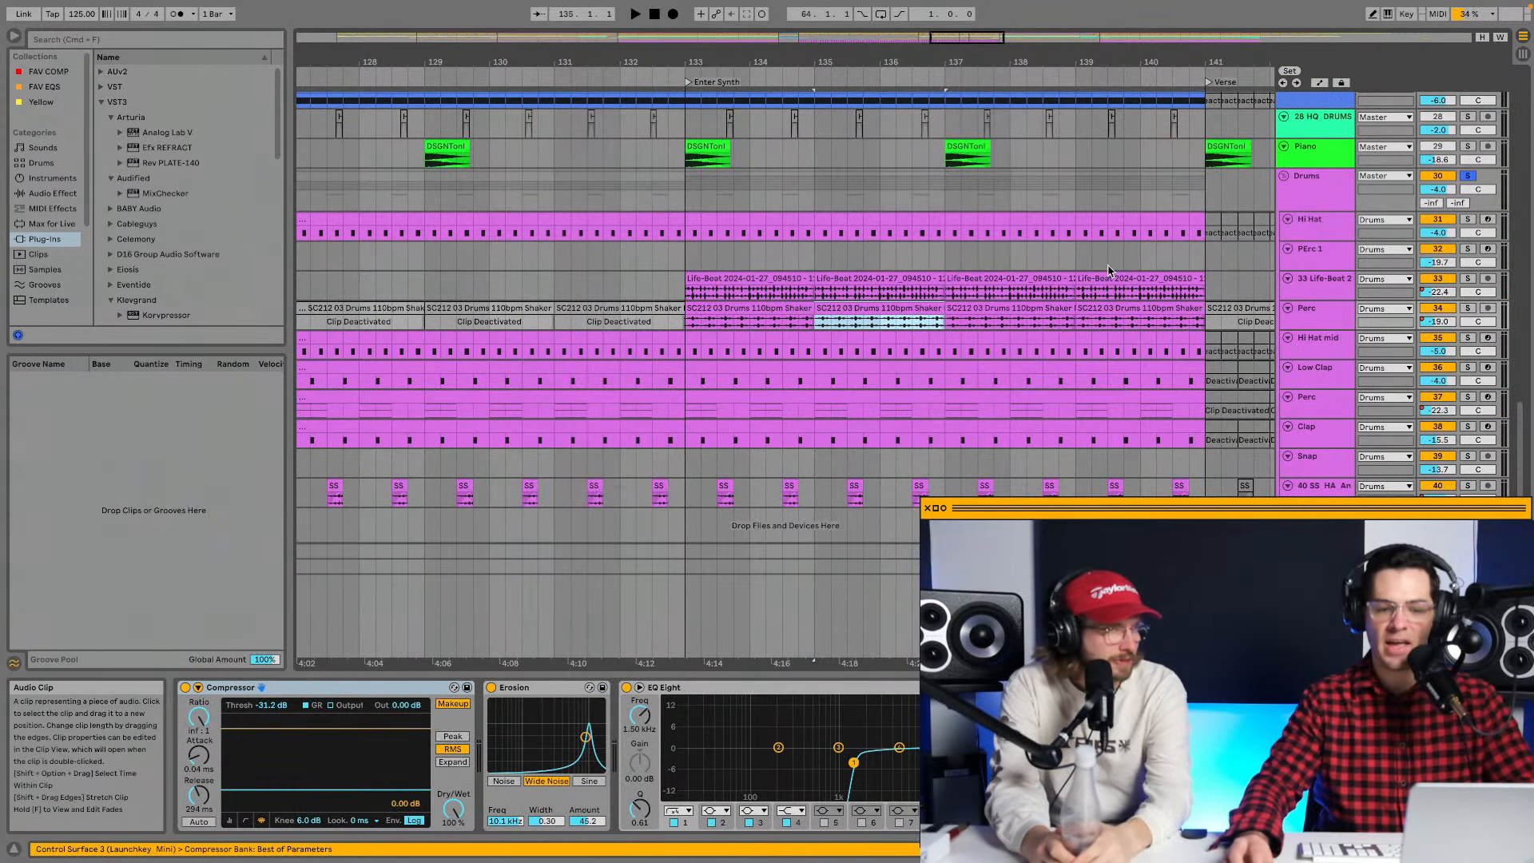
left_click(1302, 286)
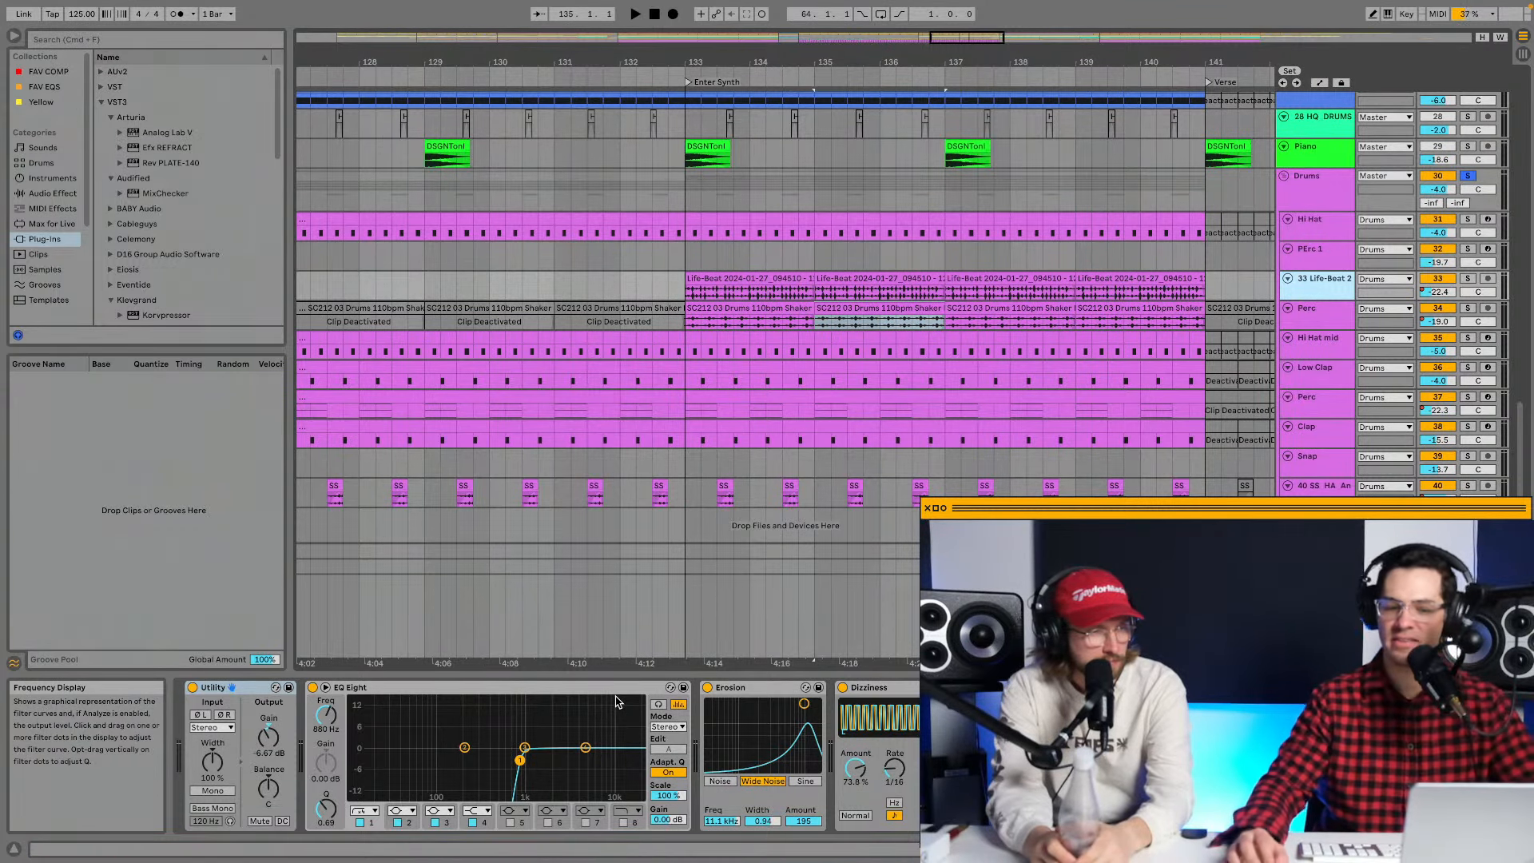
Solo the 33 Life-Beat 2 track, play it from bar 133, select its Dizziness device, and stop playback.
left_click(728, 341)
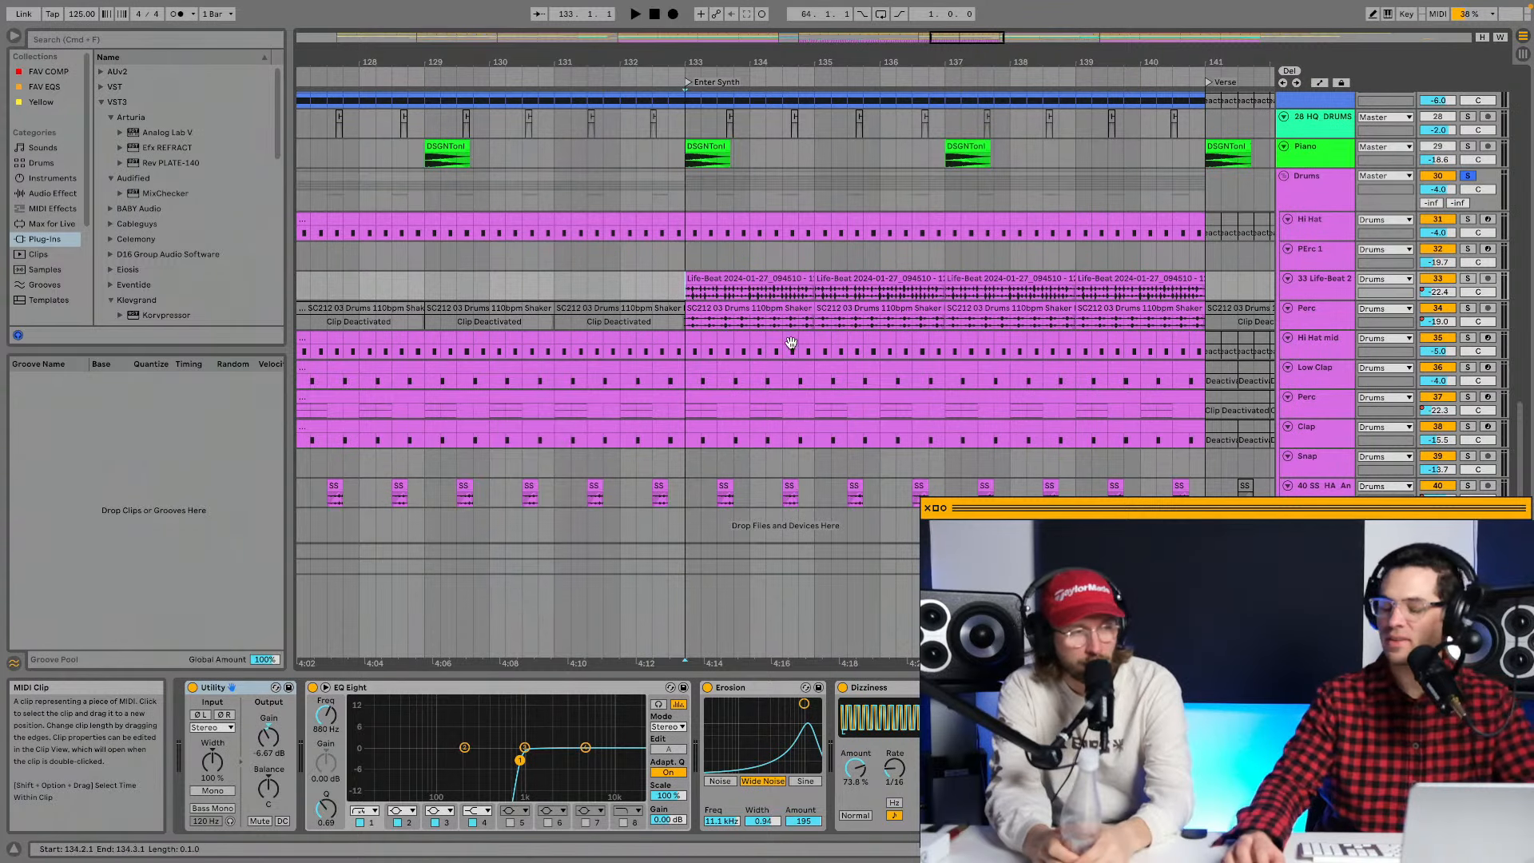
left_click(1470, 278)
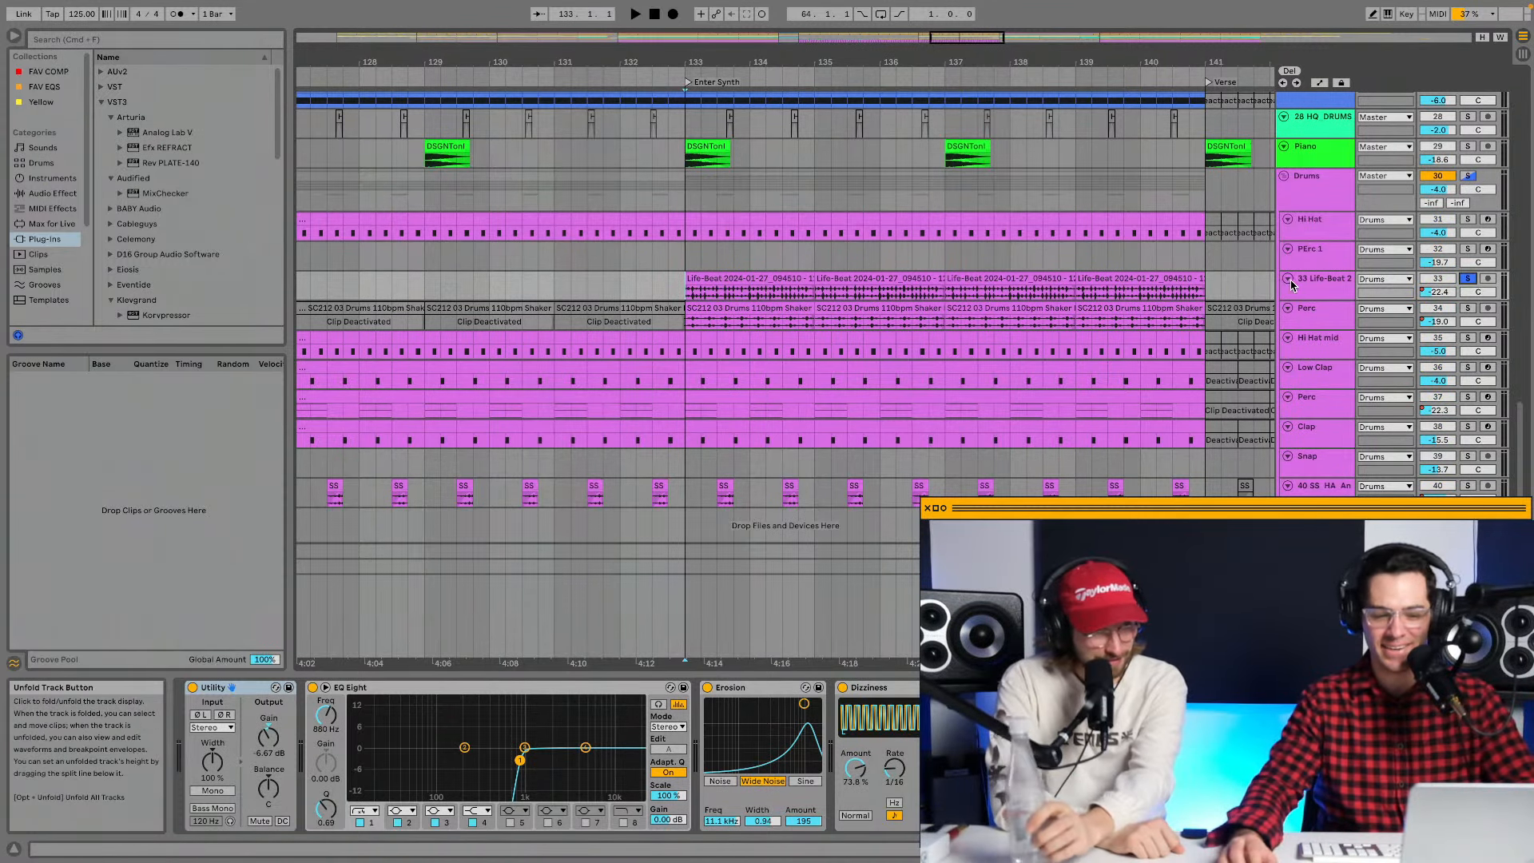
key("space")
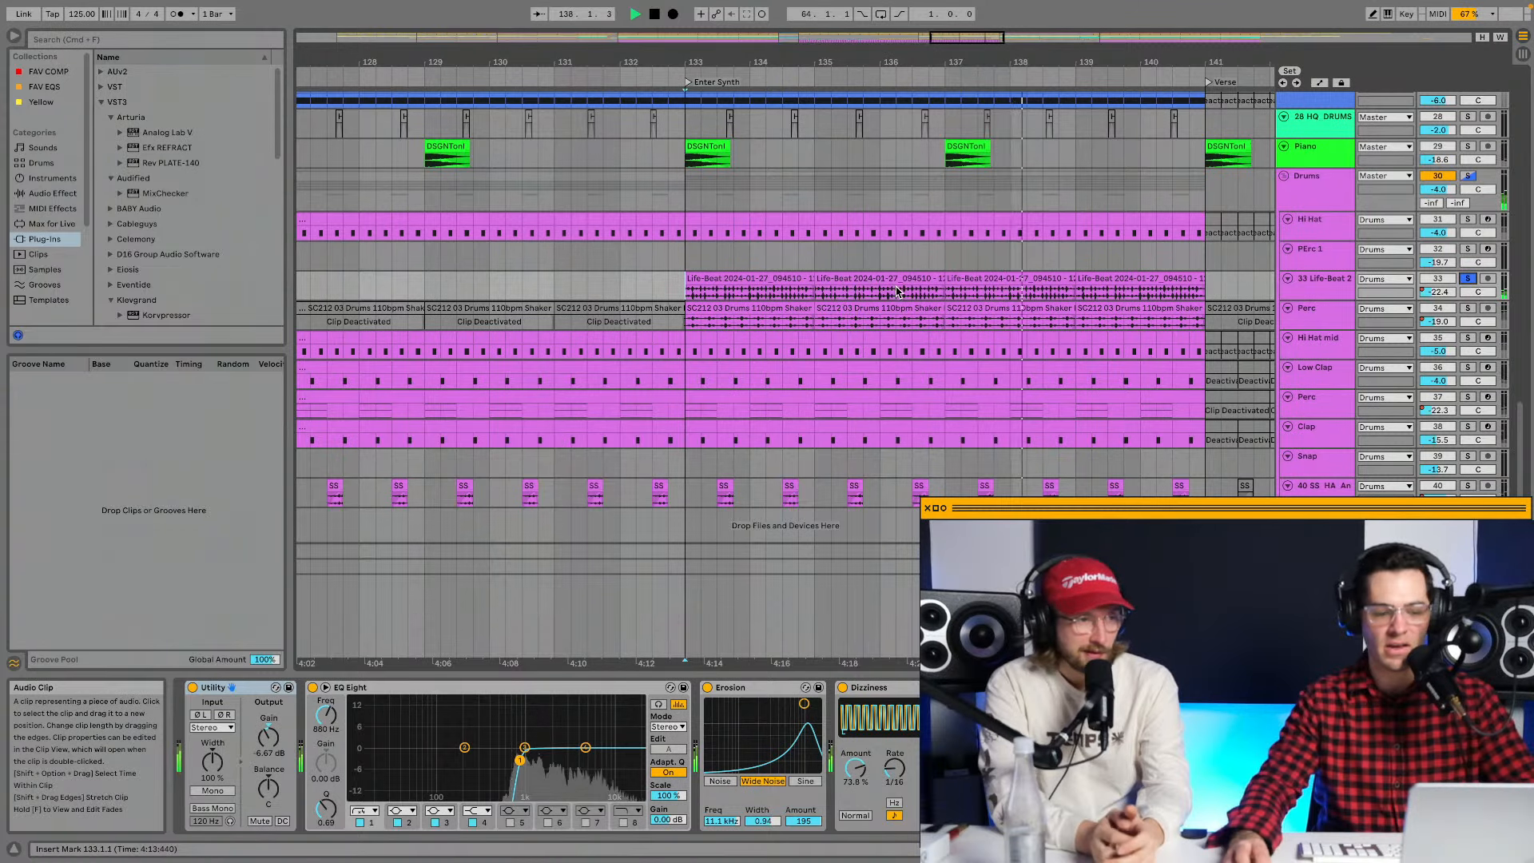
left_click(910, 692)
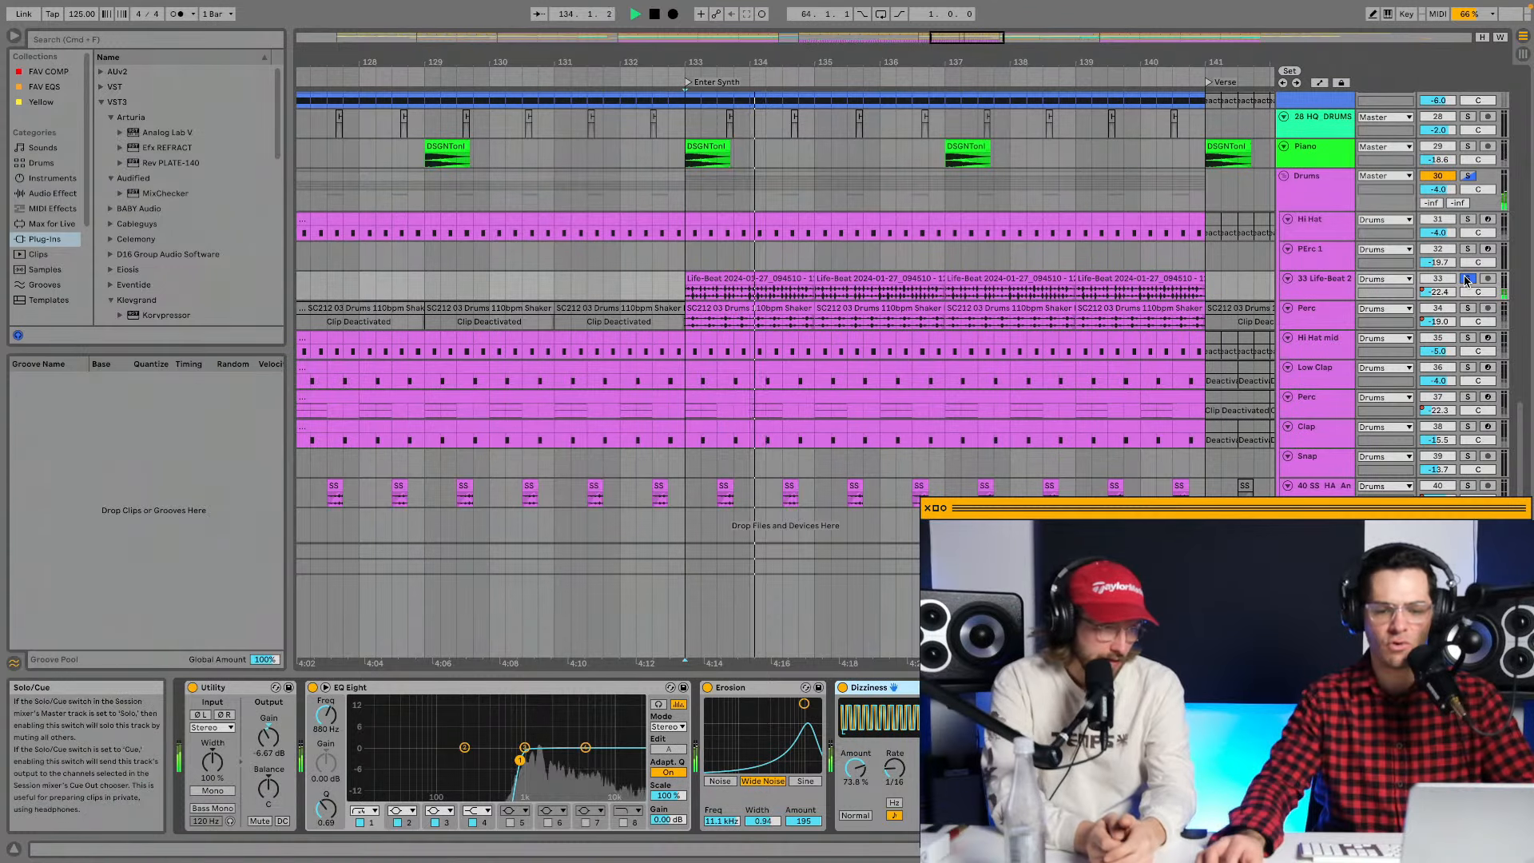
key("space")
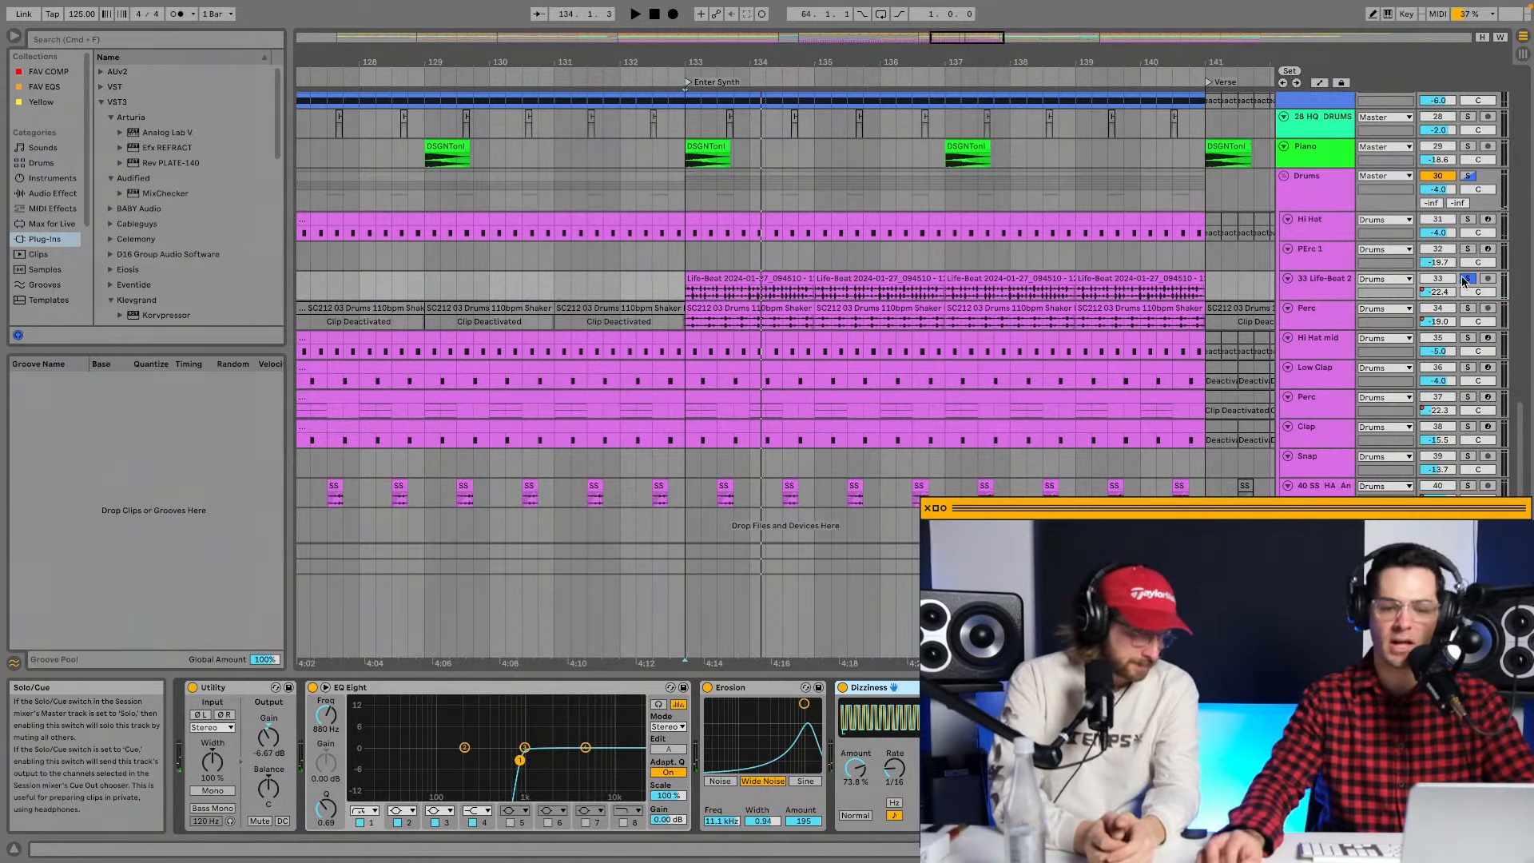
Unsolo 33 Life-Beat 2, solo Perc track 34, and play its shaker loop from bar 133.
left_click(1467, 279)
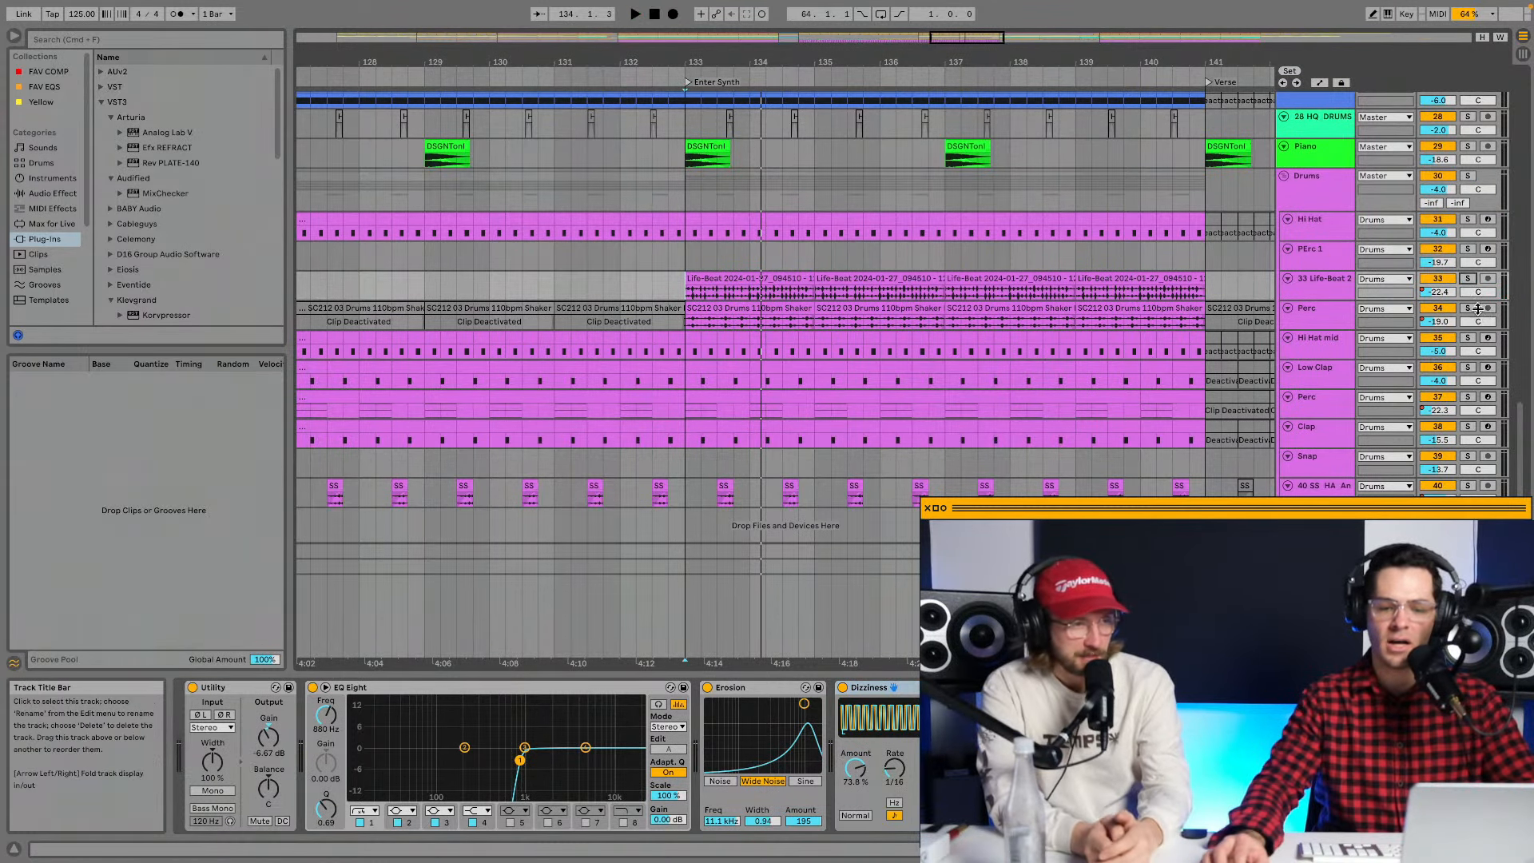
left_click(1469, 309)
key("space")
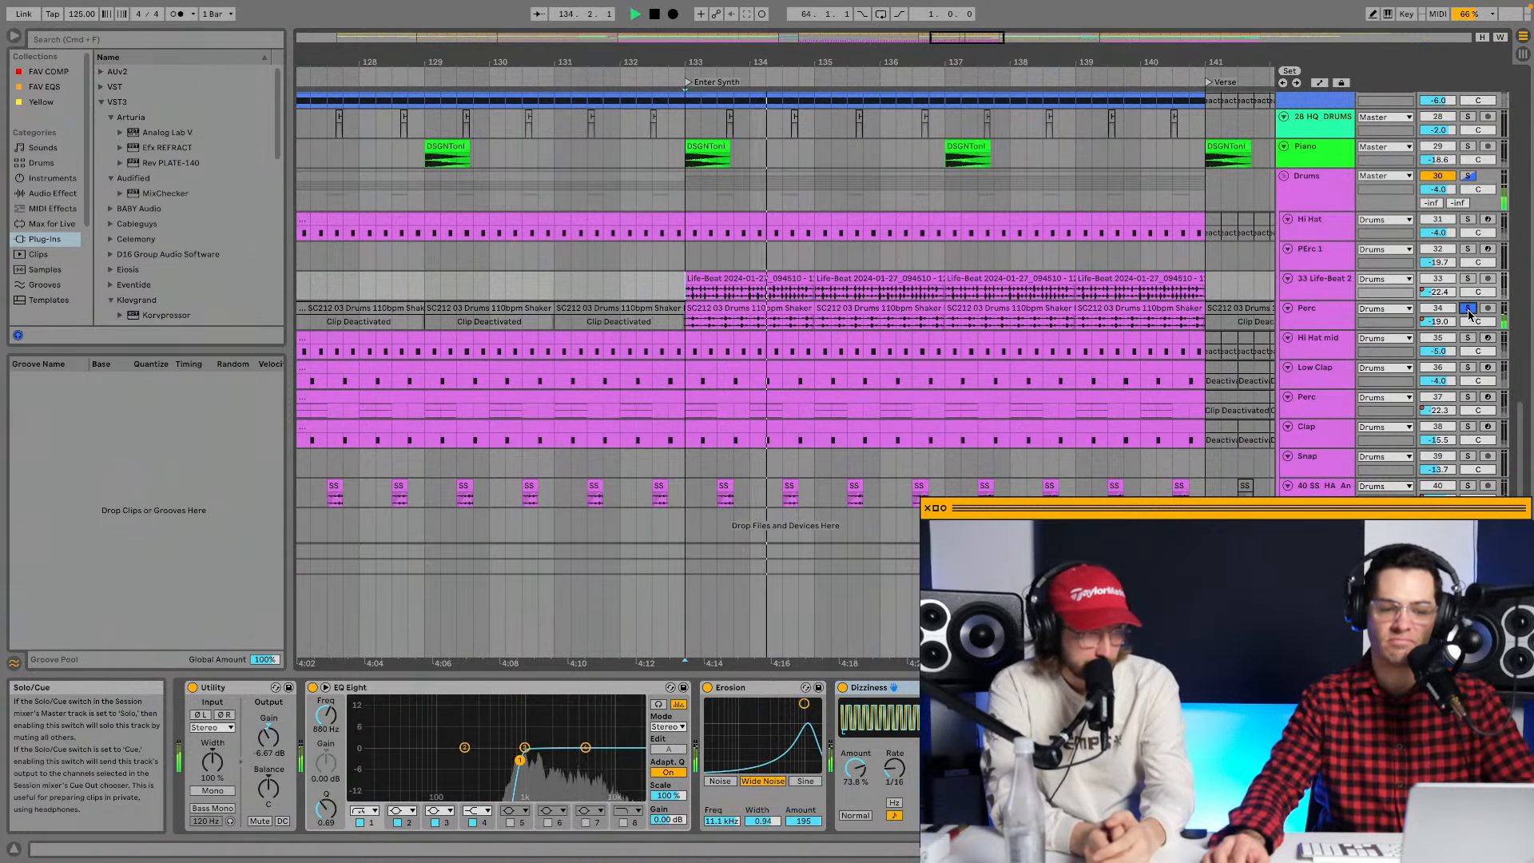
Play from bar 133 with Perc track 34 selected, comparing its shaker soloed and within the full mix.
left_click(1468, 309)
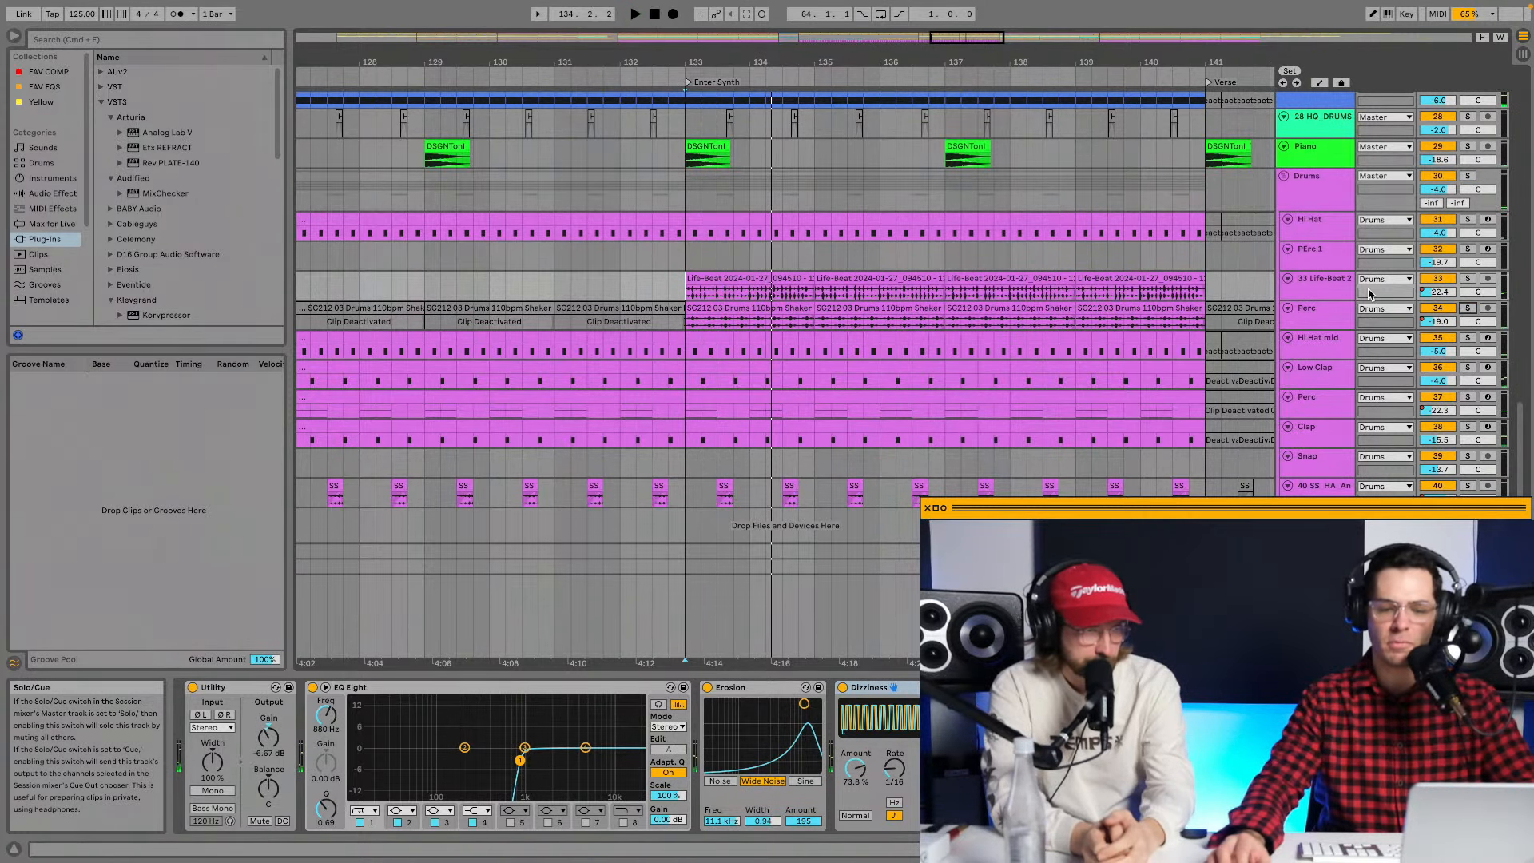
left_click(1317, 315)
key("space")
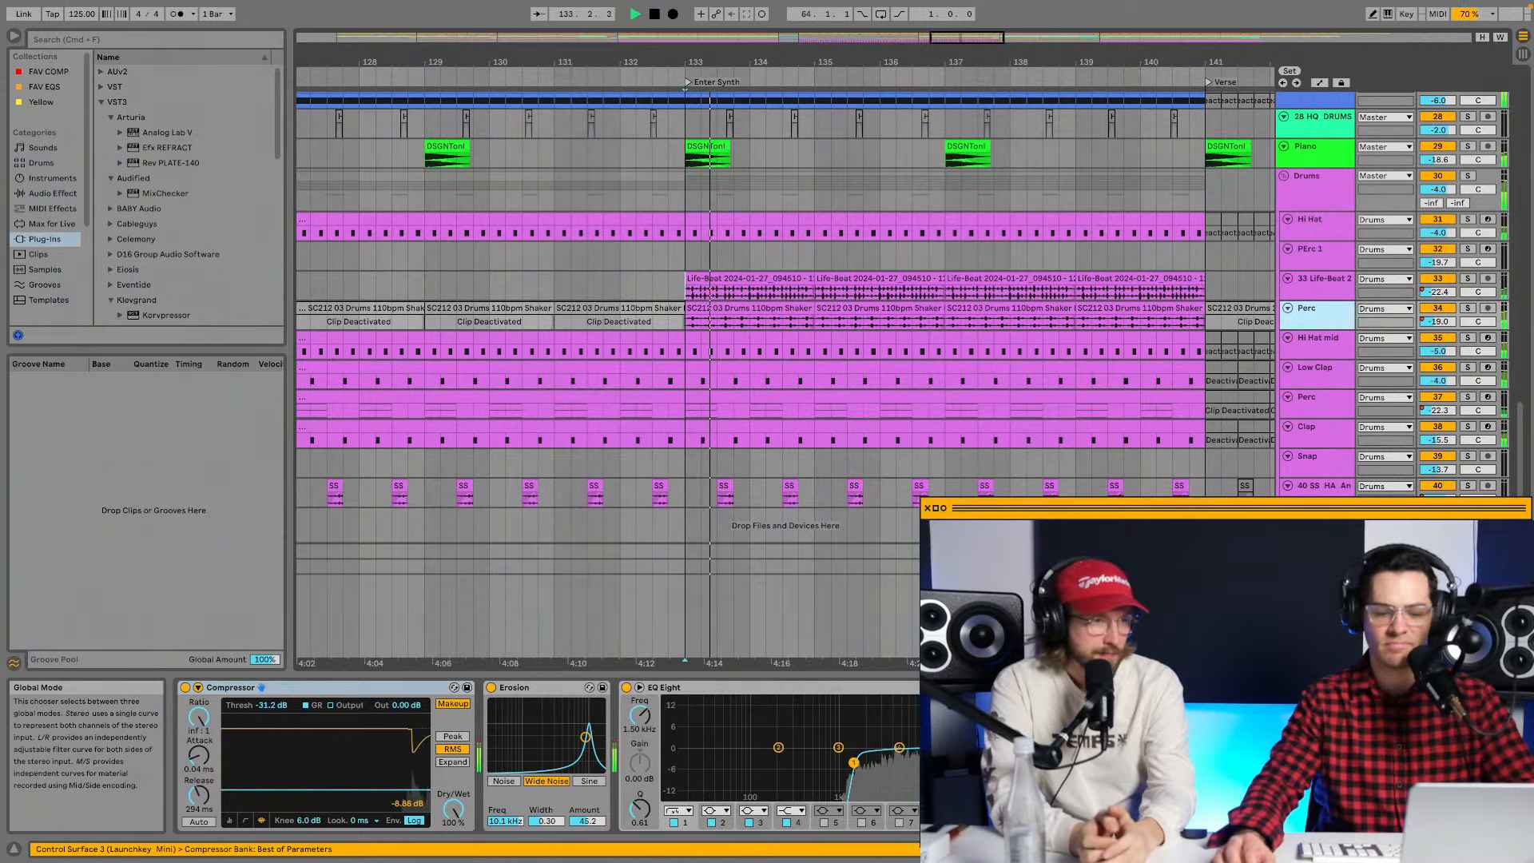
left_click(1468, 309)
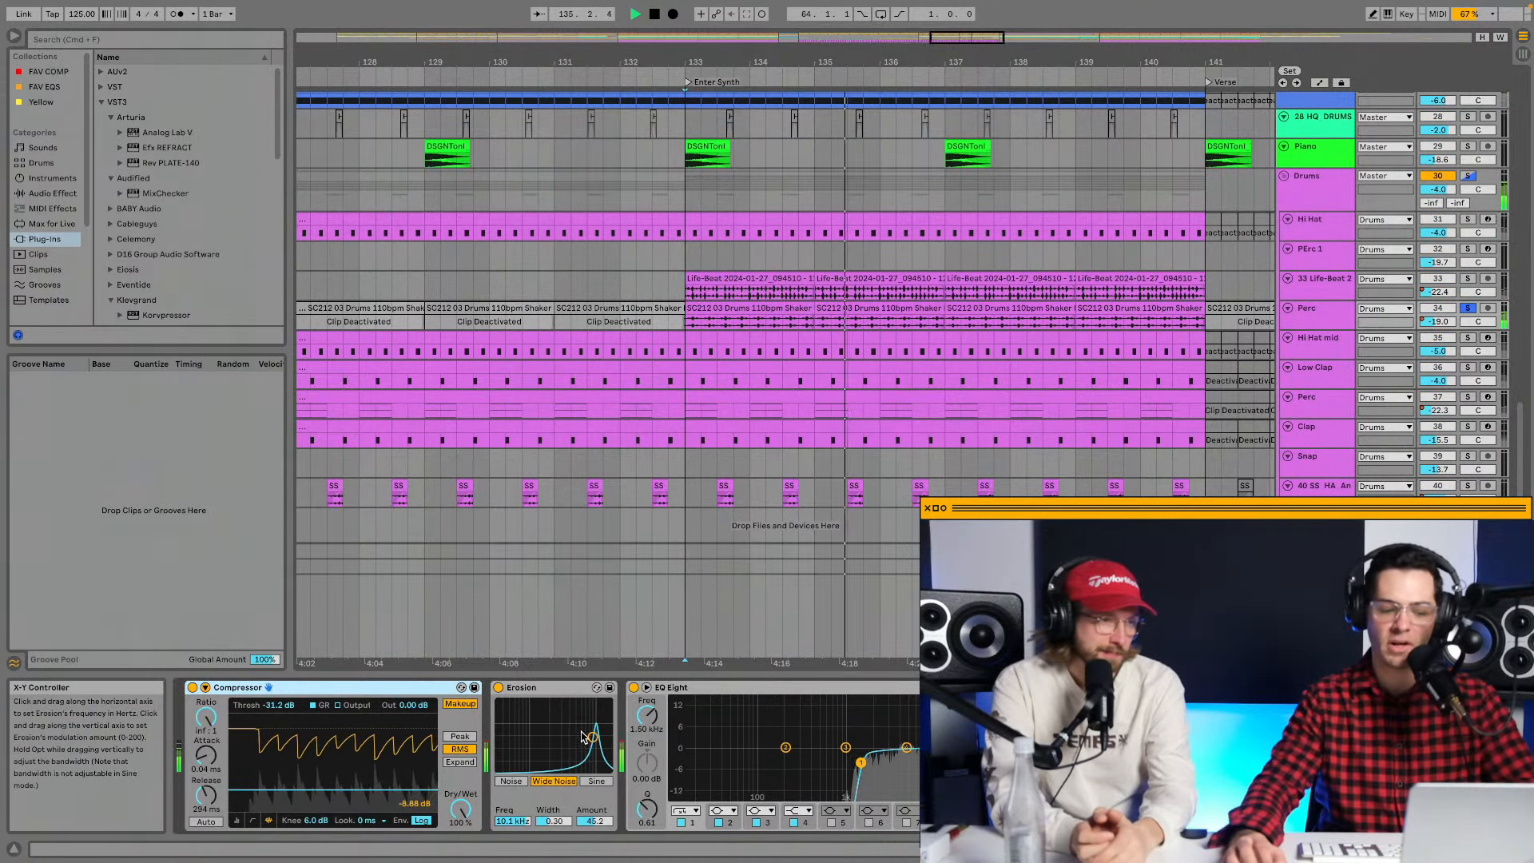
left_click(1469, 308)
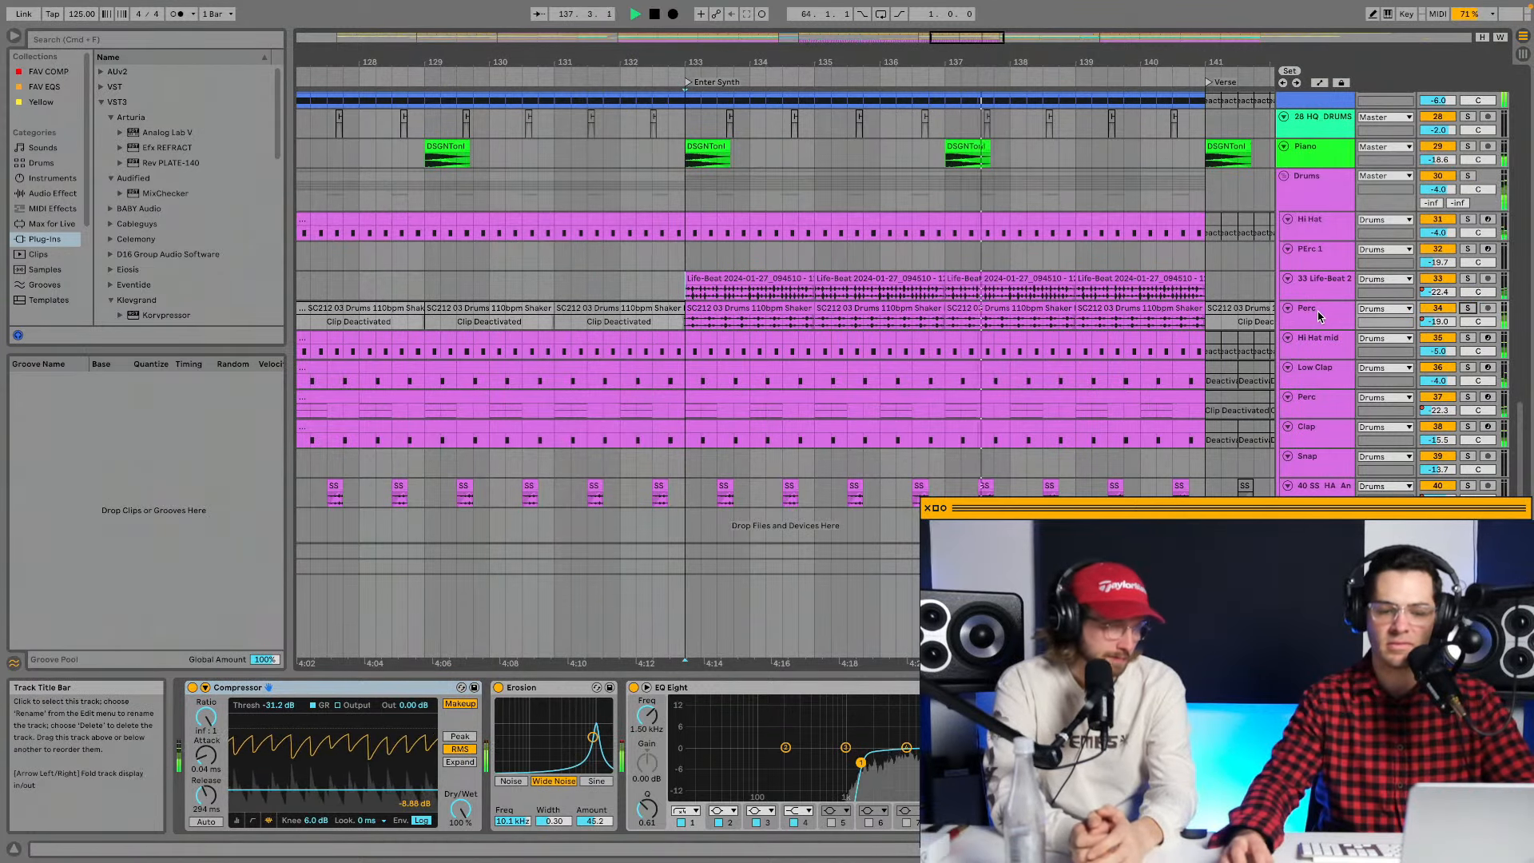
Inspect the Operator settings of Hi Hat mid and Hi Hat, and play the Hi Hat soloed from bar 133.
scroll(1318, 354, "up", 1)
left_click(1318, 354)
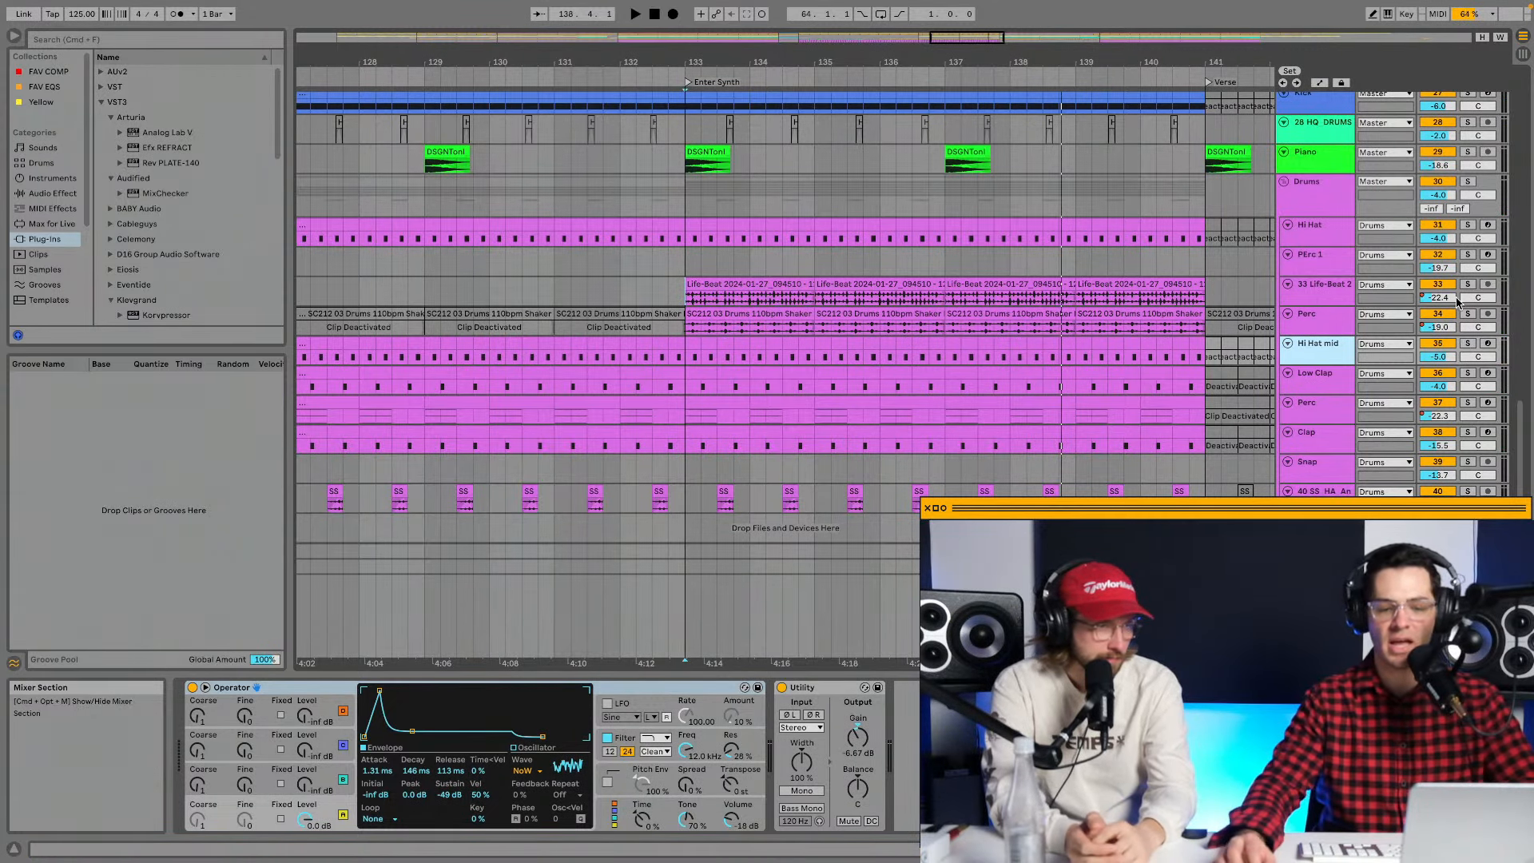
left_click(1335, 230)
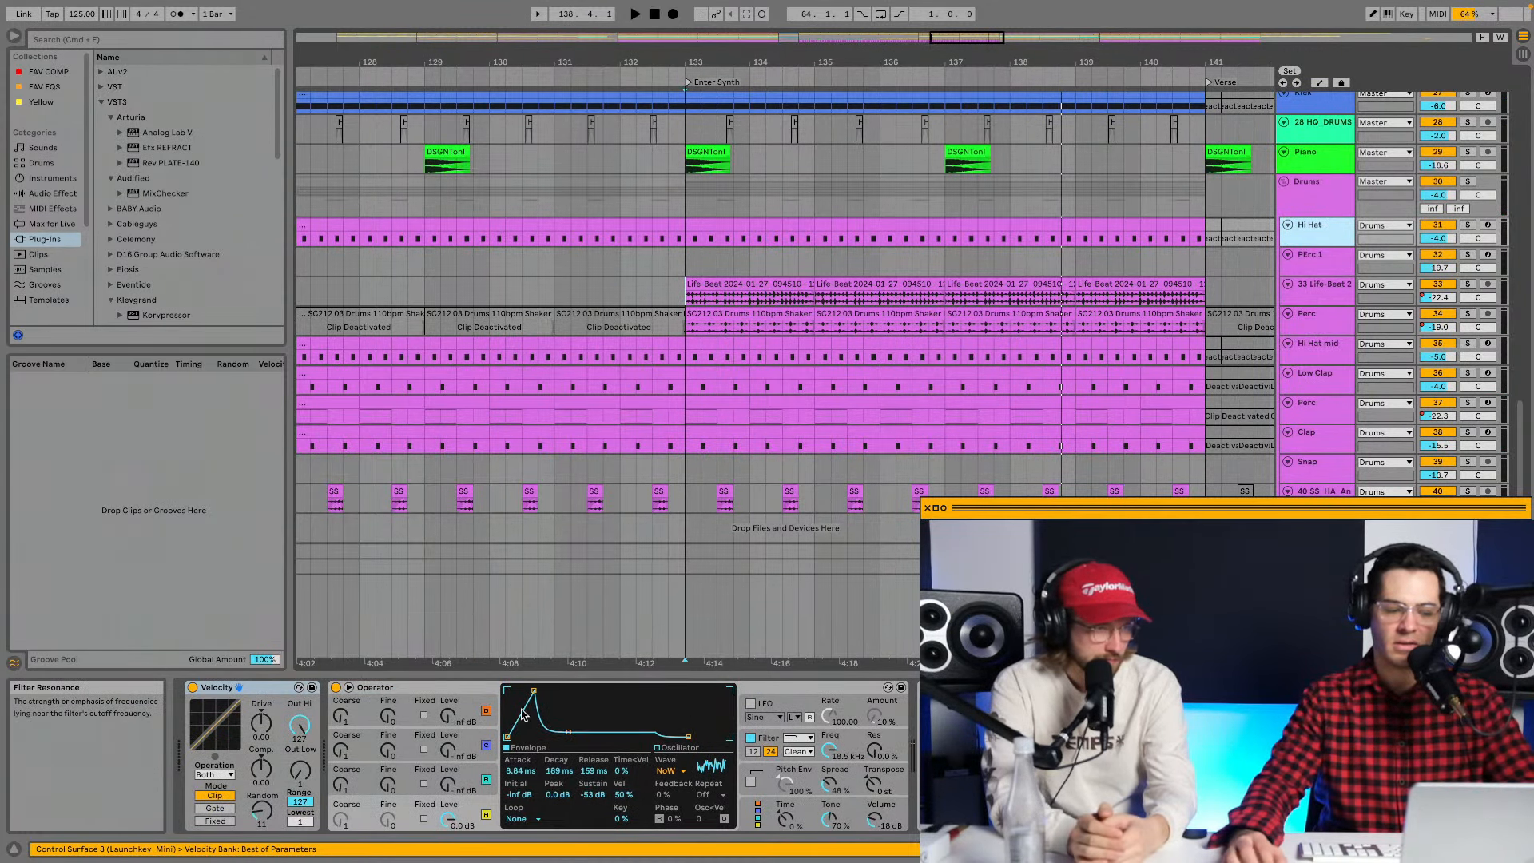
left_click(1467, 225)
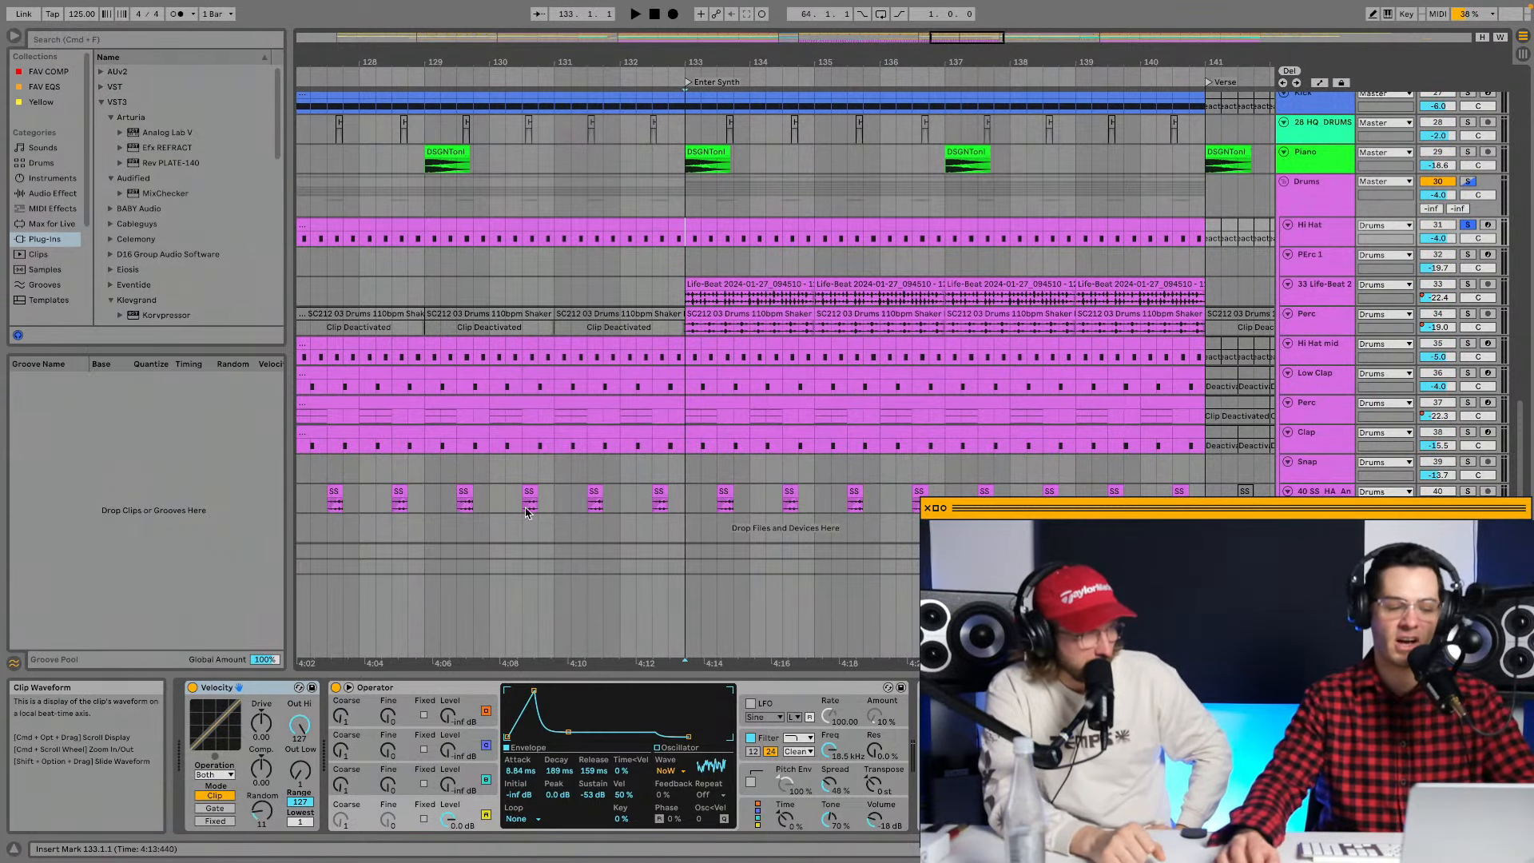
key("space")
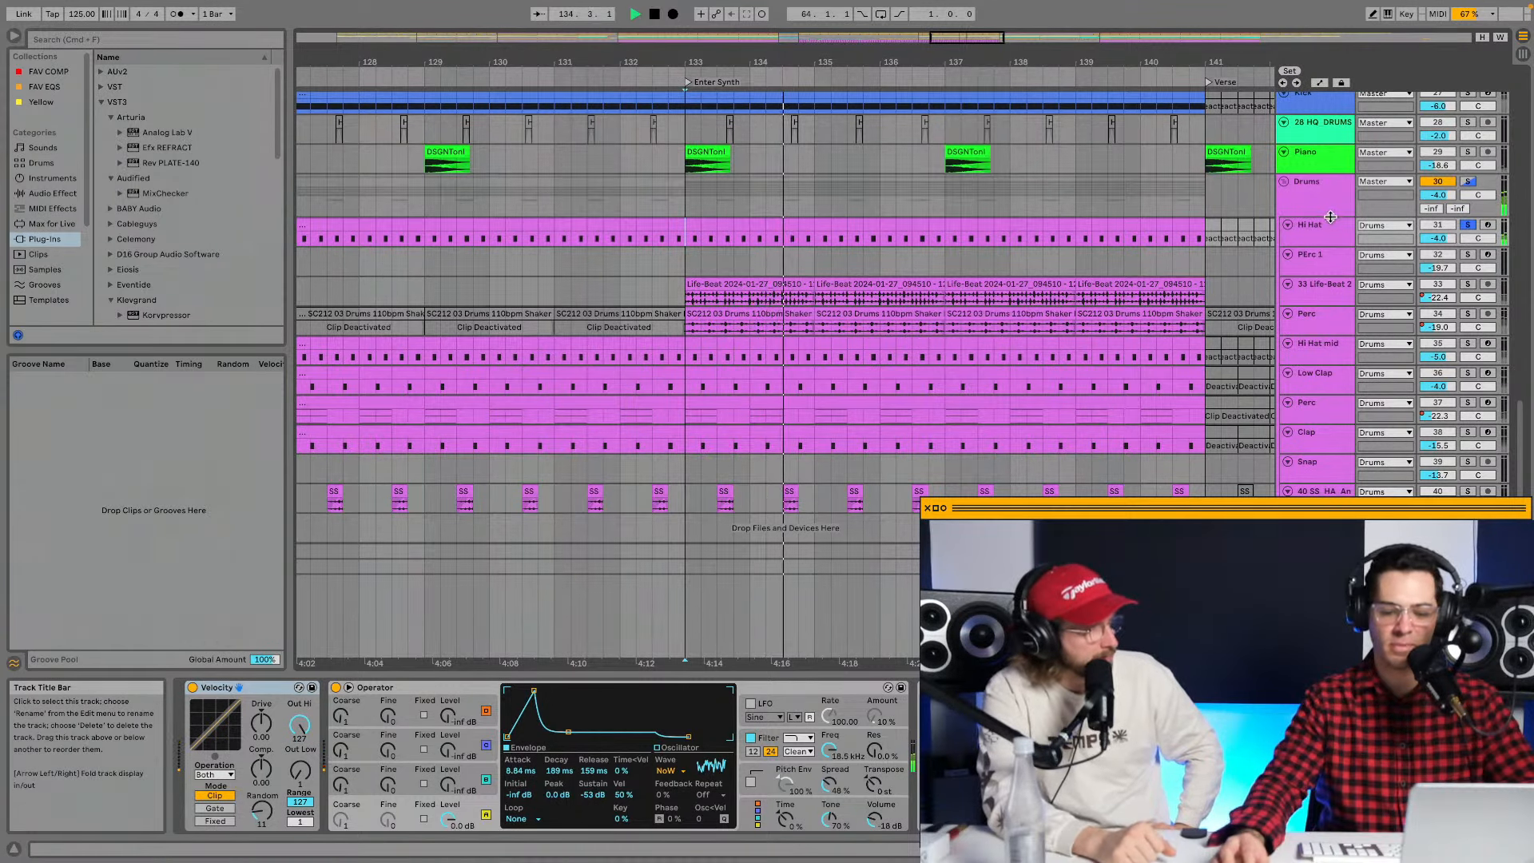
scroll(1330, 217, "down", 1)
scroll(1332, 224, "up", 1)
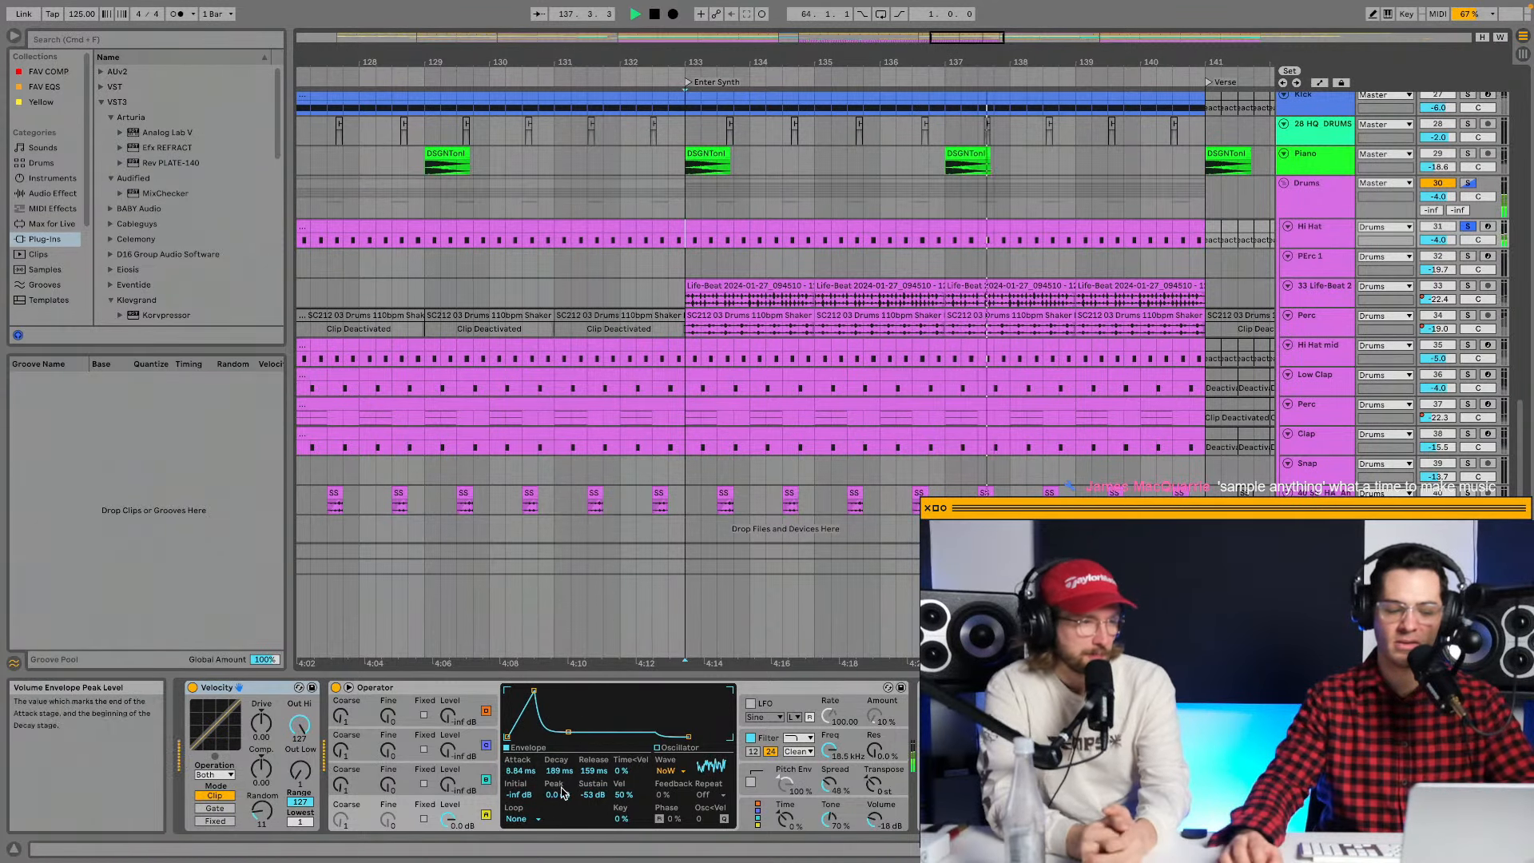
Unsolo Hi Hat, solo and select Hi Hat mid, play it from bar 133, and stop playback.
left_click(1467, 226)
left_click(1314, 356)
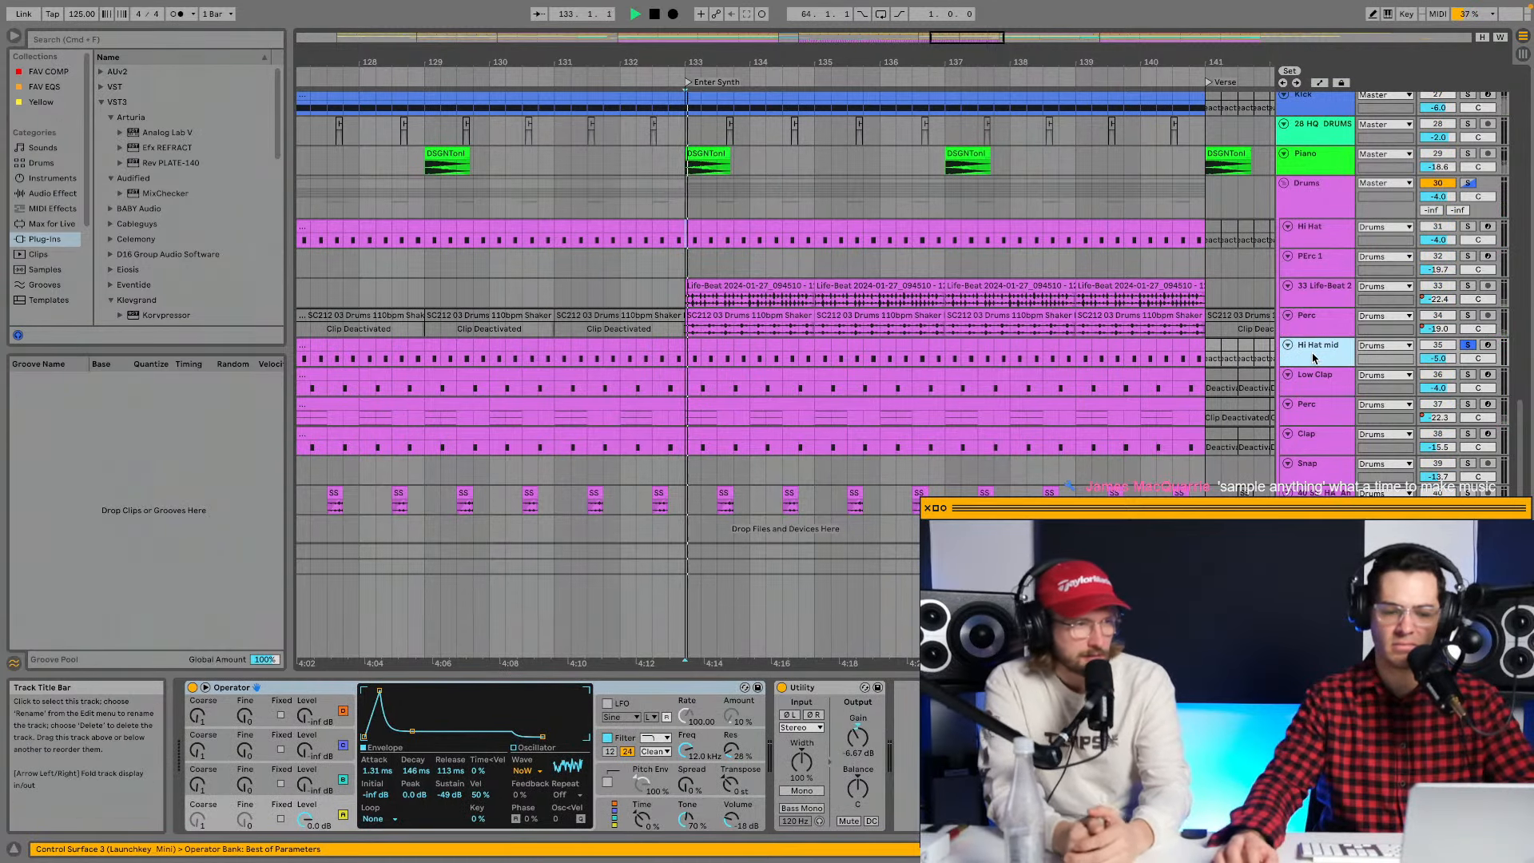
key("space")
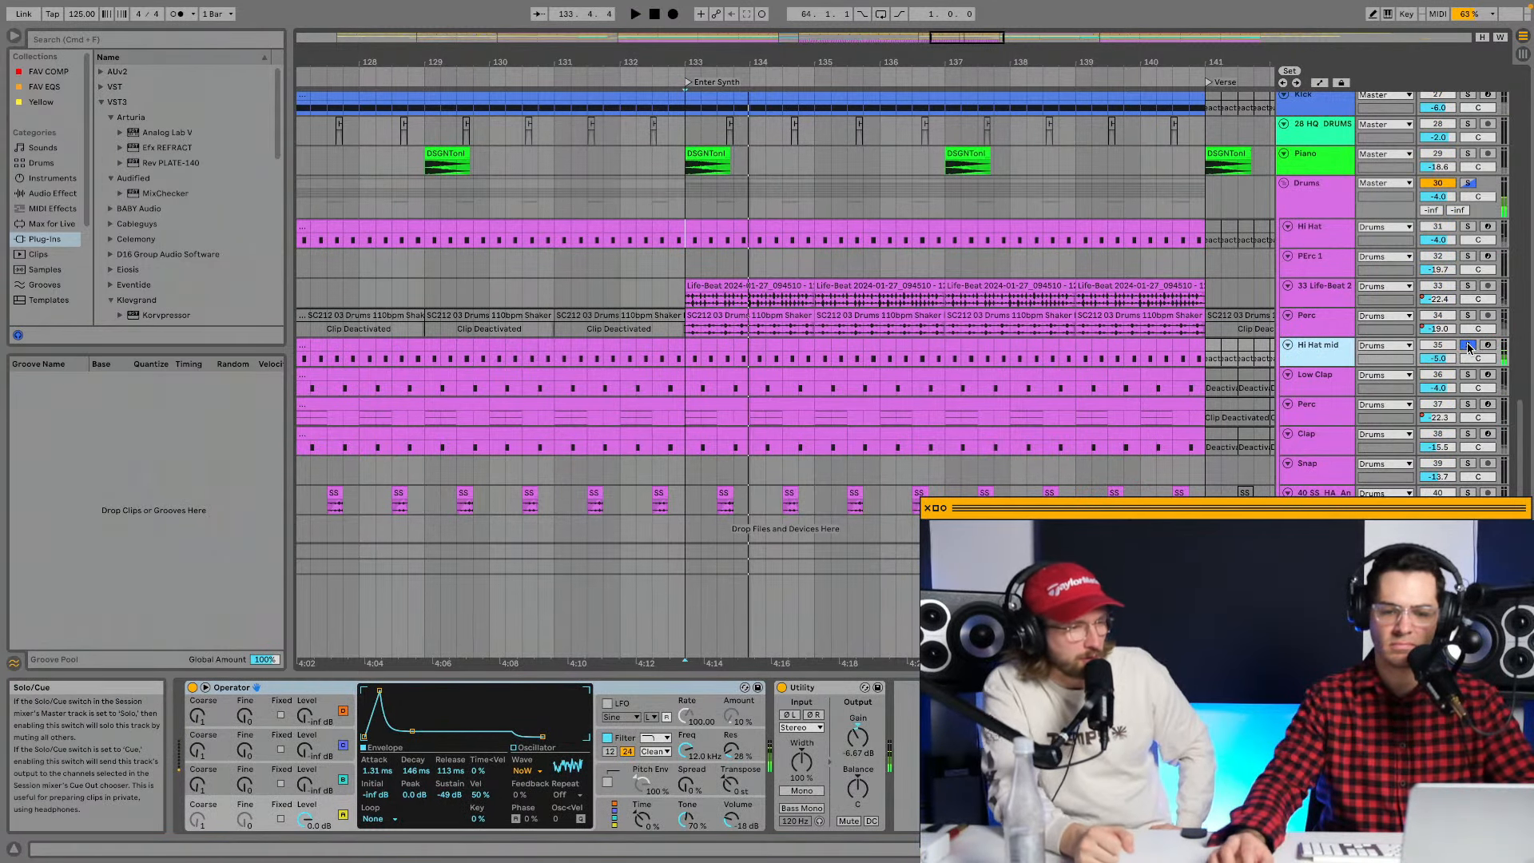
Set the Hi Hat's Operator envelope to 0.11 ms attack, 9.34 ms decay, 0.0 dB sustain and 1.00 ms release, and audition it soloed.
left_click(1316, 232)
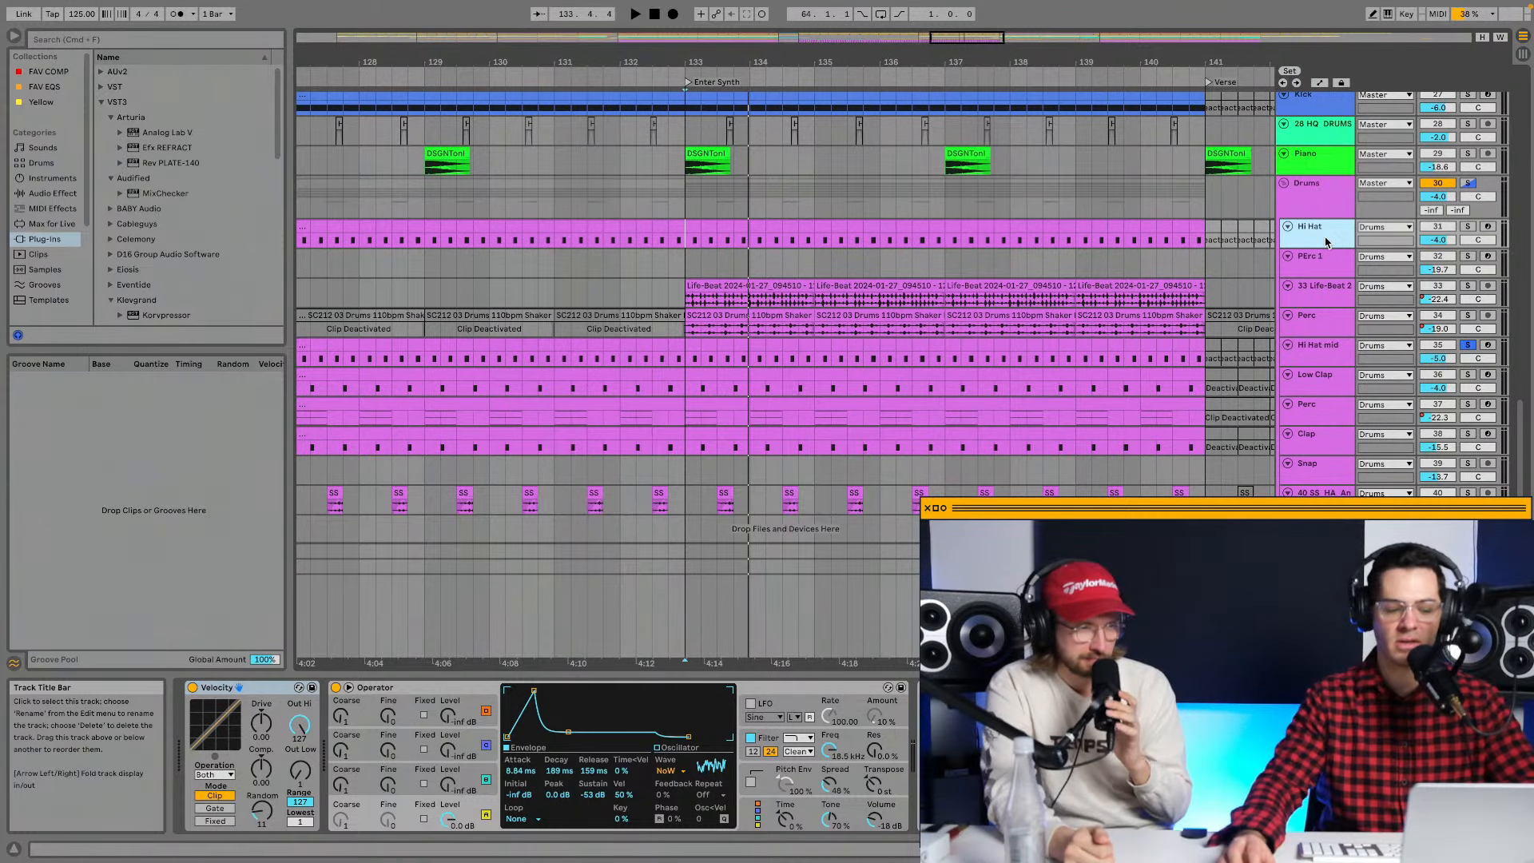
double_click(520, 773)
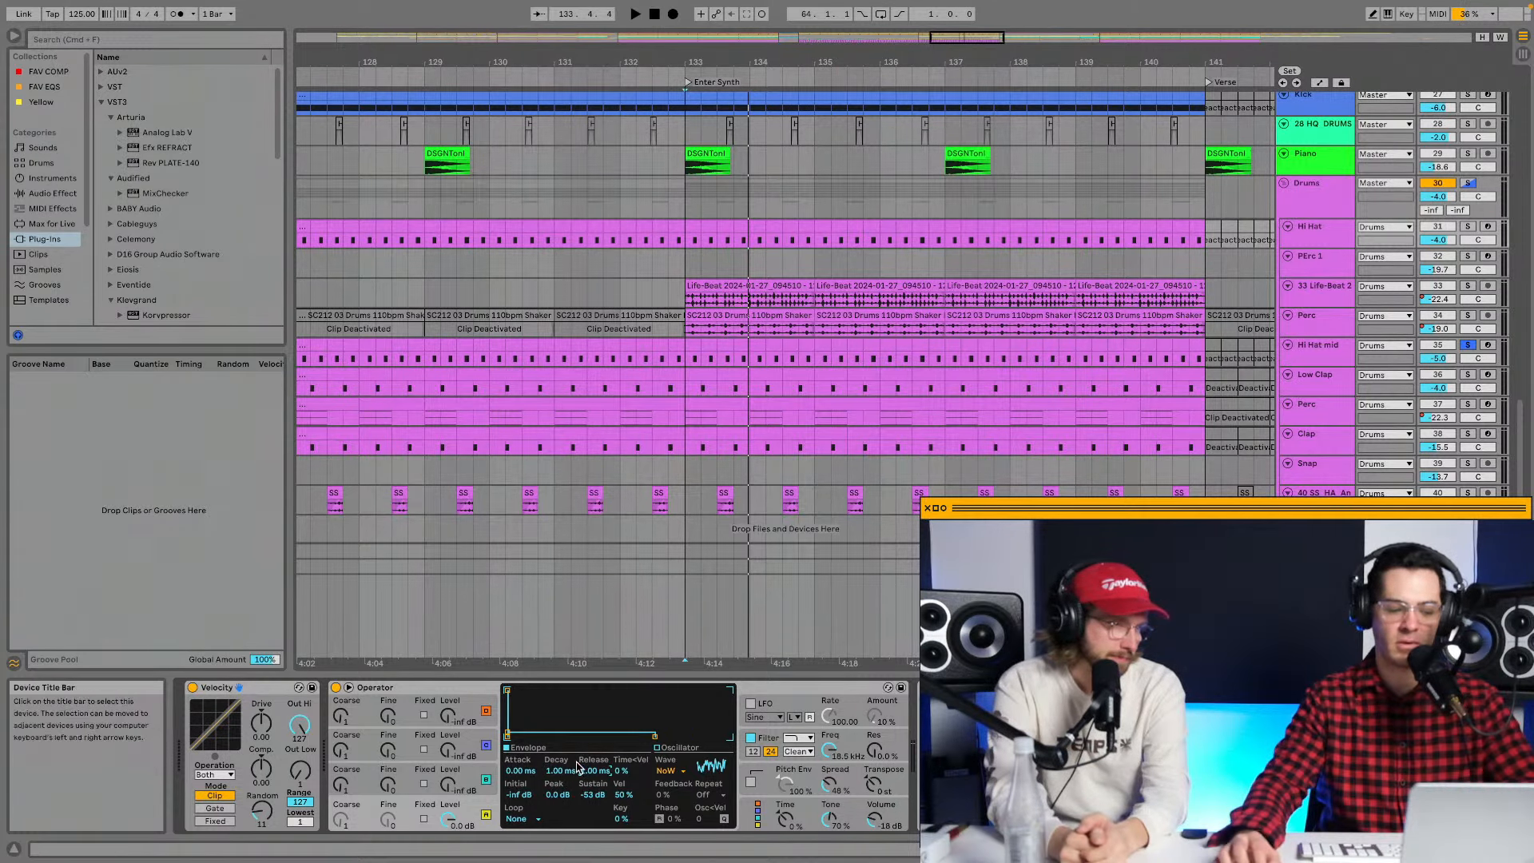
key("space")
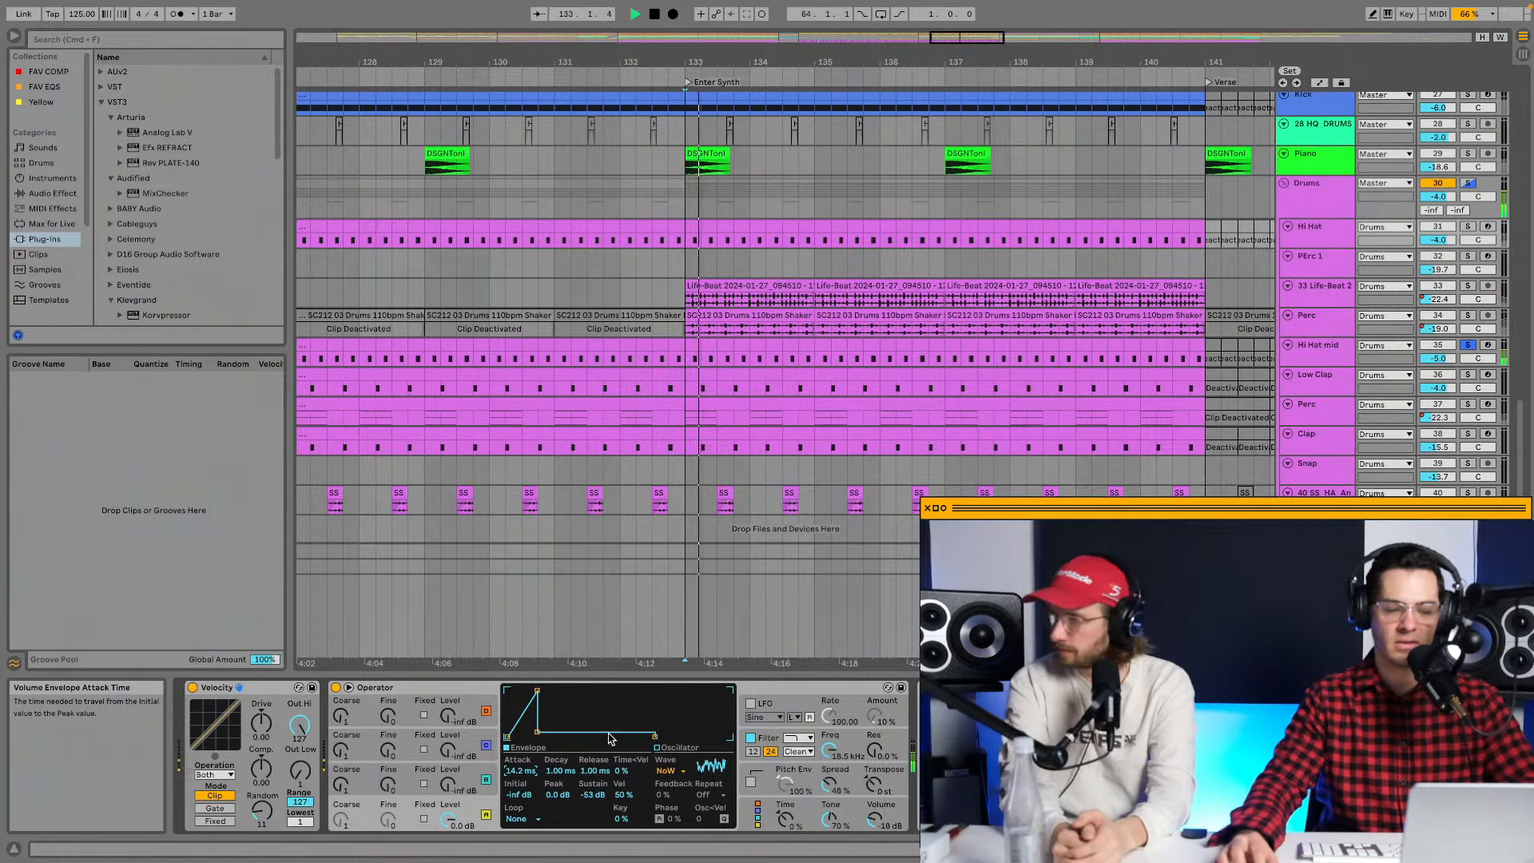
left_click_drag(561, 772, 560, 737)
left_click_drag(593, 796, 520, 815)
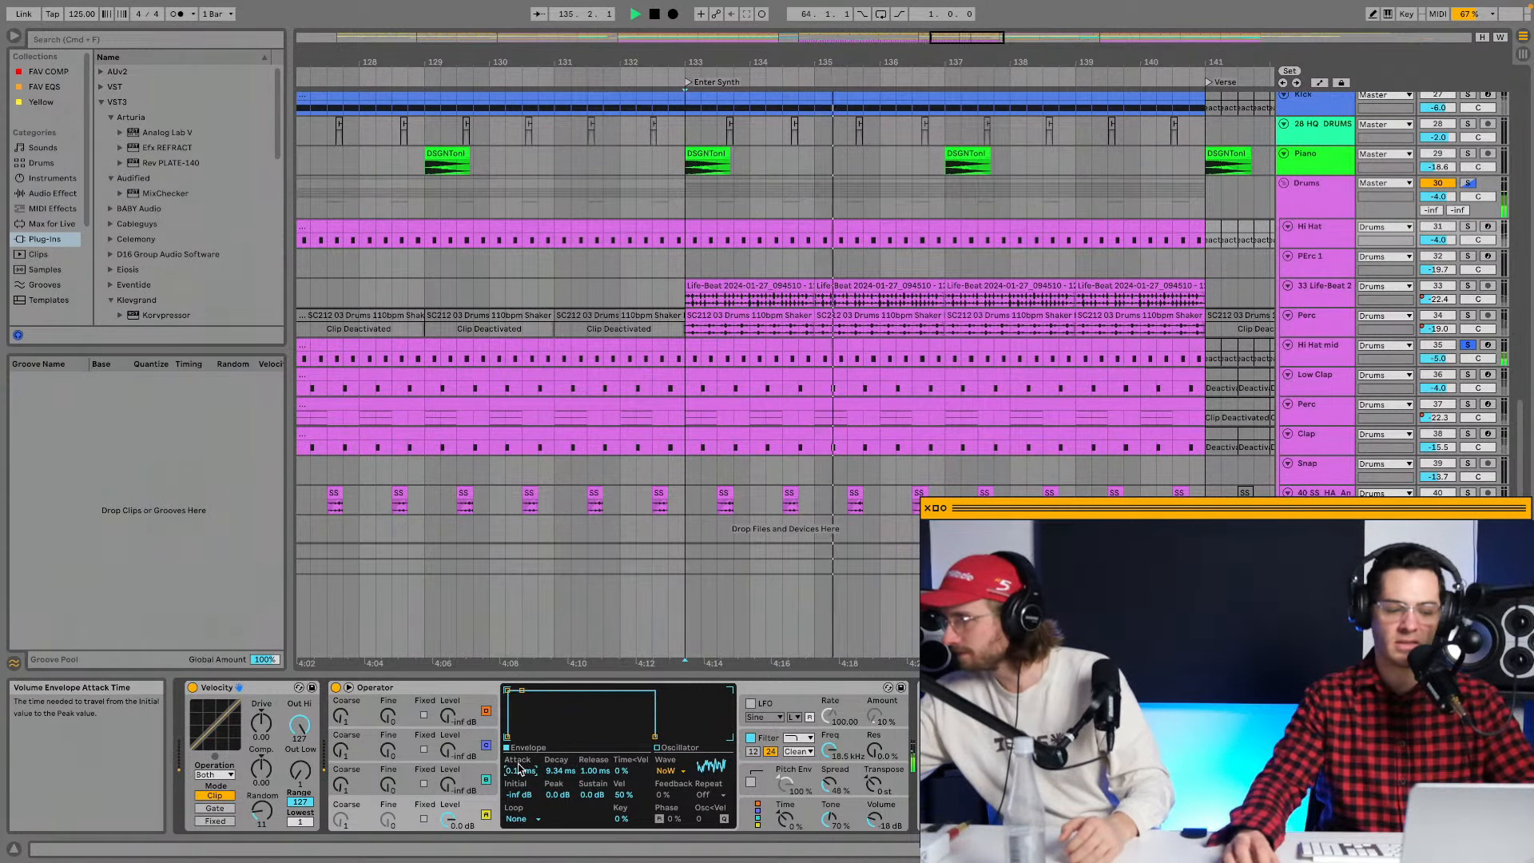
left_click(1467, 226)
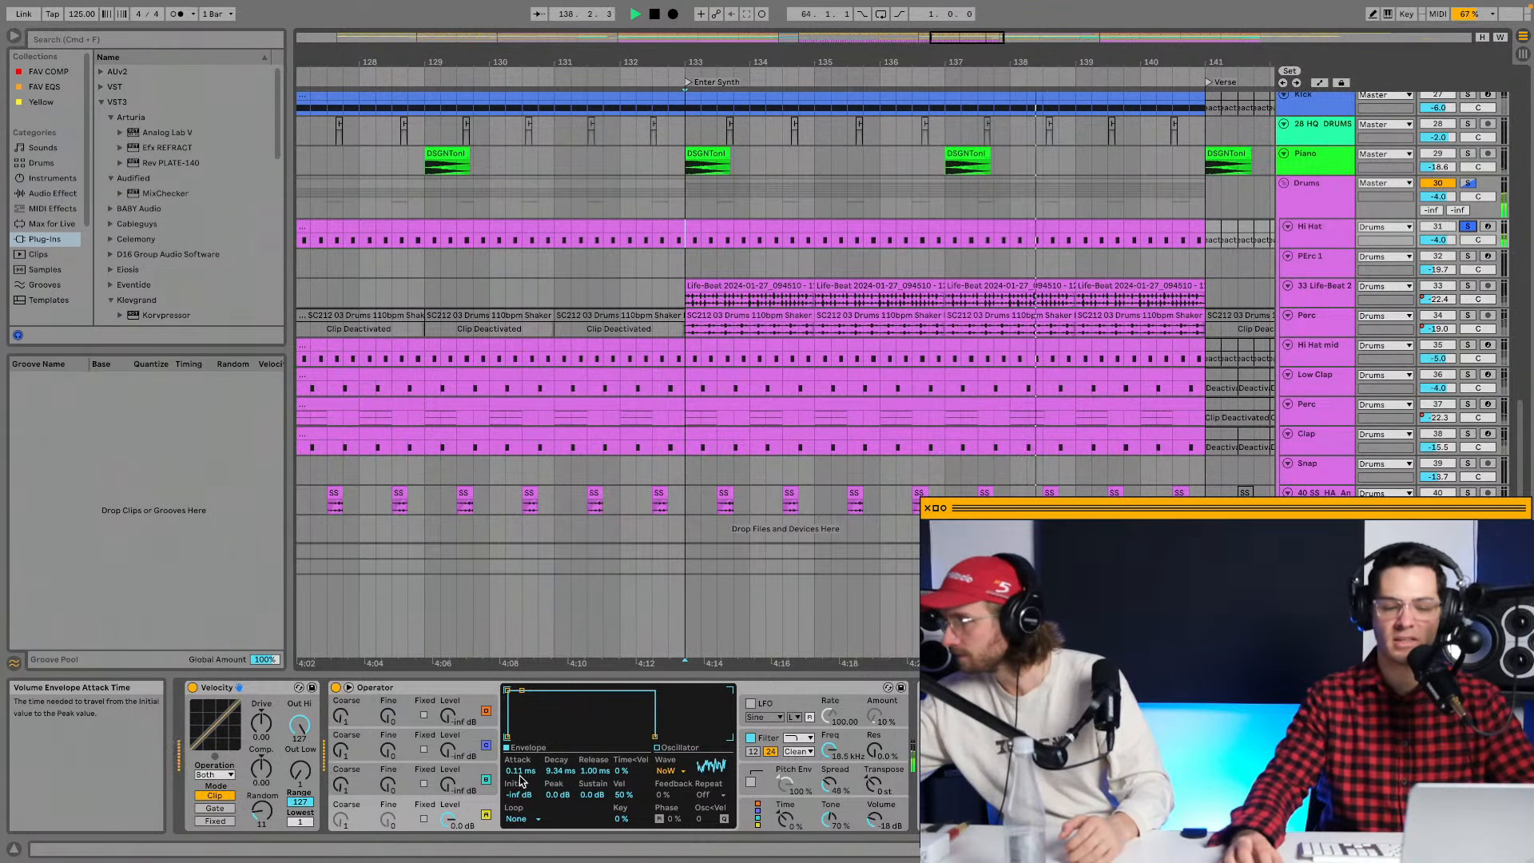
key("space")
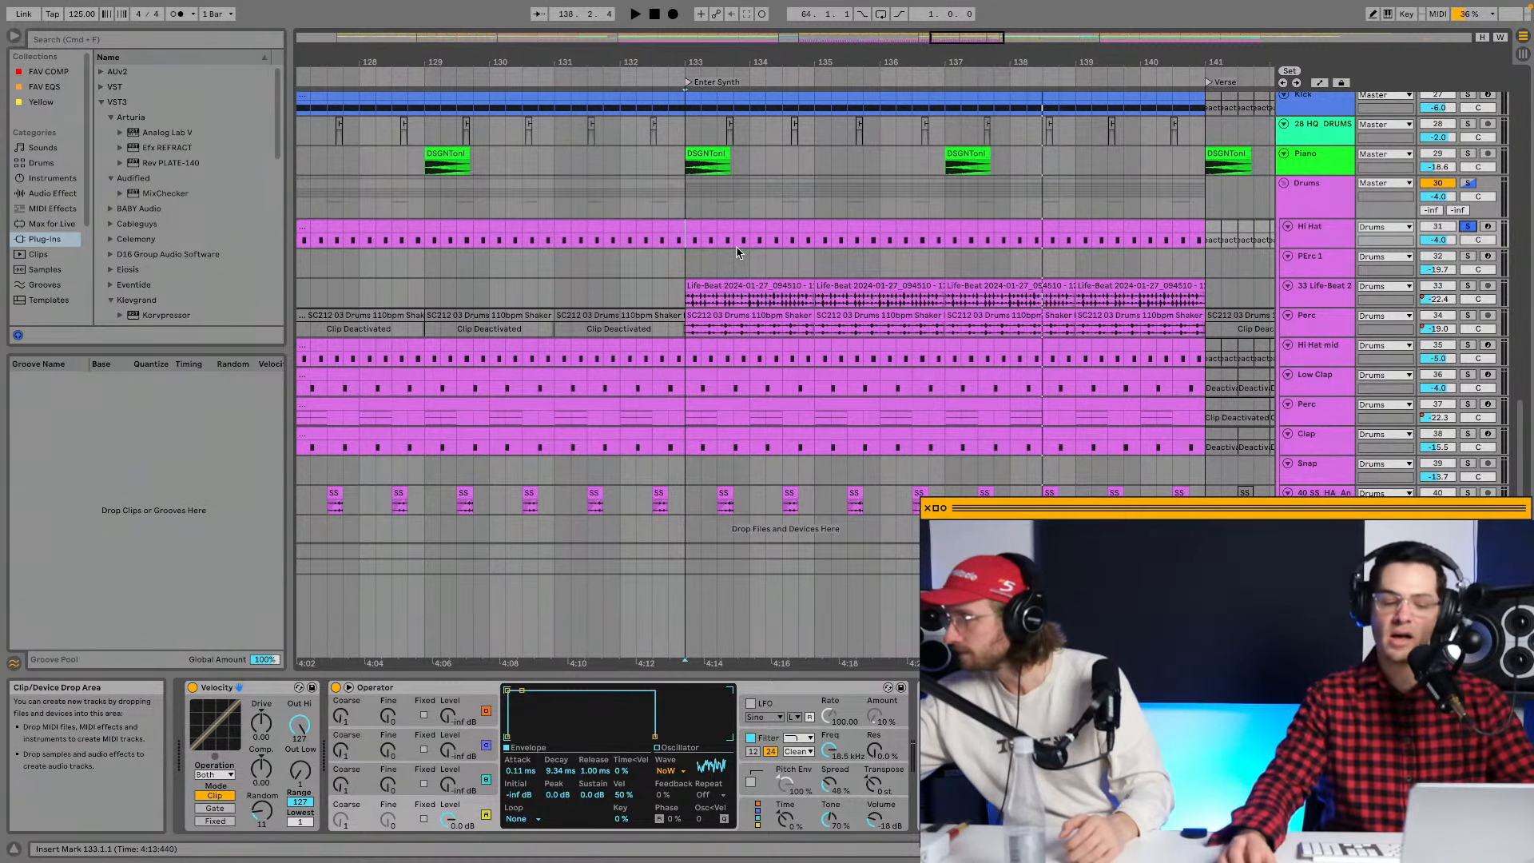
Reshape the Hi Hat's Operator envelope during playback to 2.56 ms attack, 146 ms decay, -38 dB sustain and 1.00 ms release, and unsolo the track.
left_click_drag(515, 775, 587, 799)
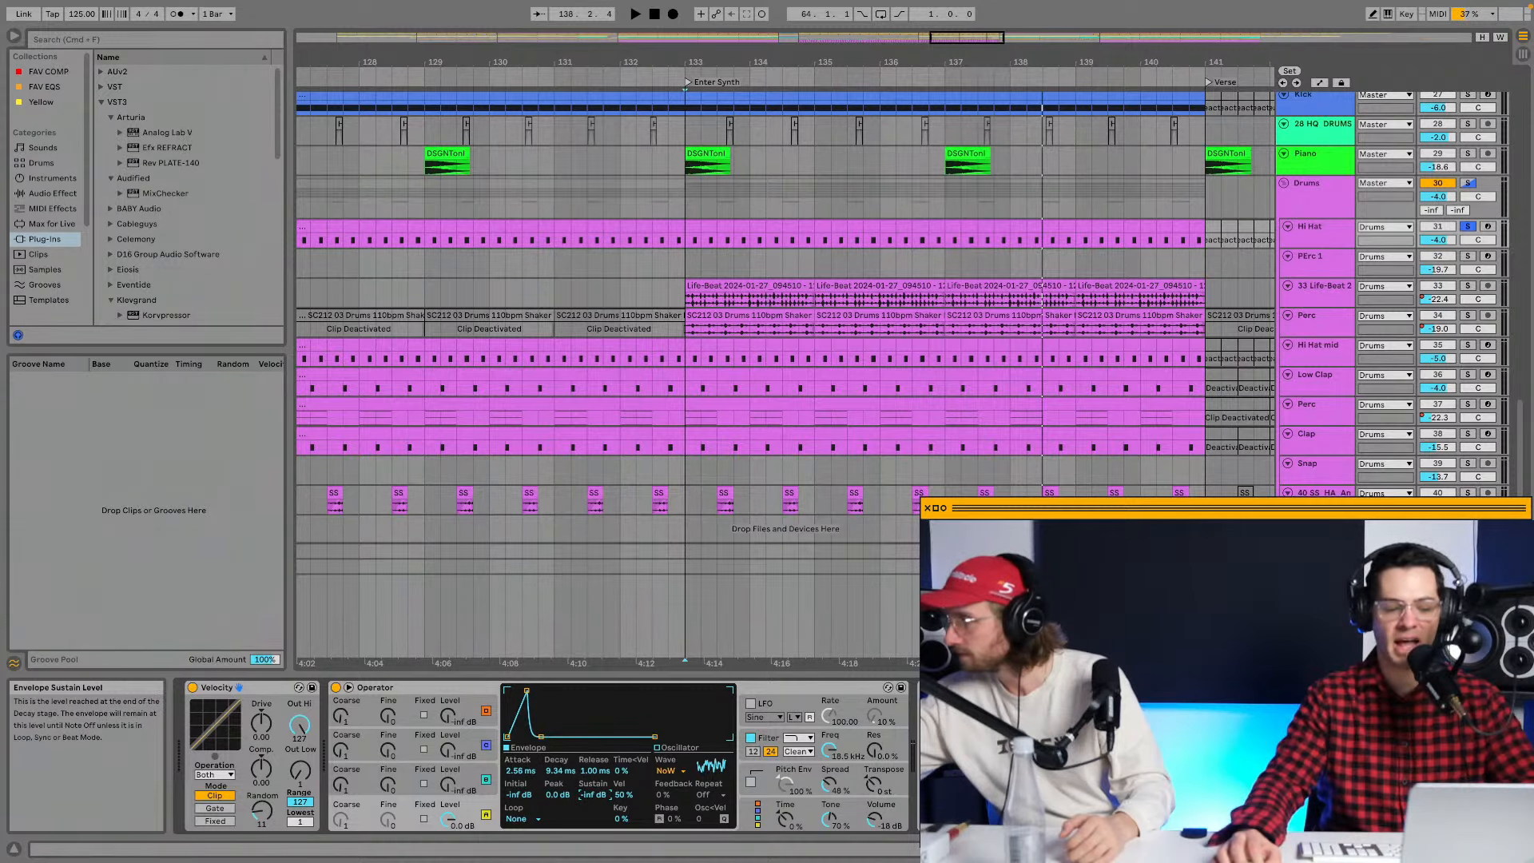
key("space")
left_click_drag(589, 797, 560, 751)
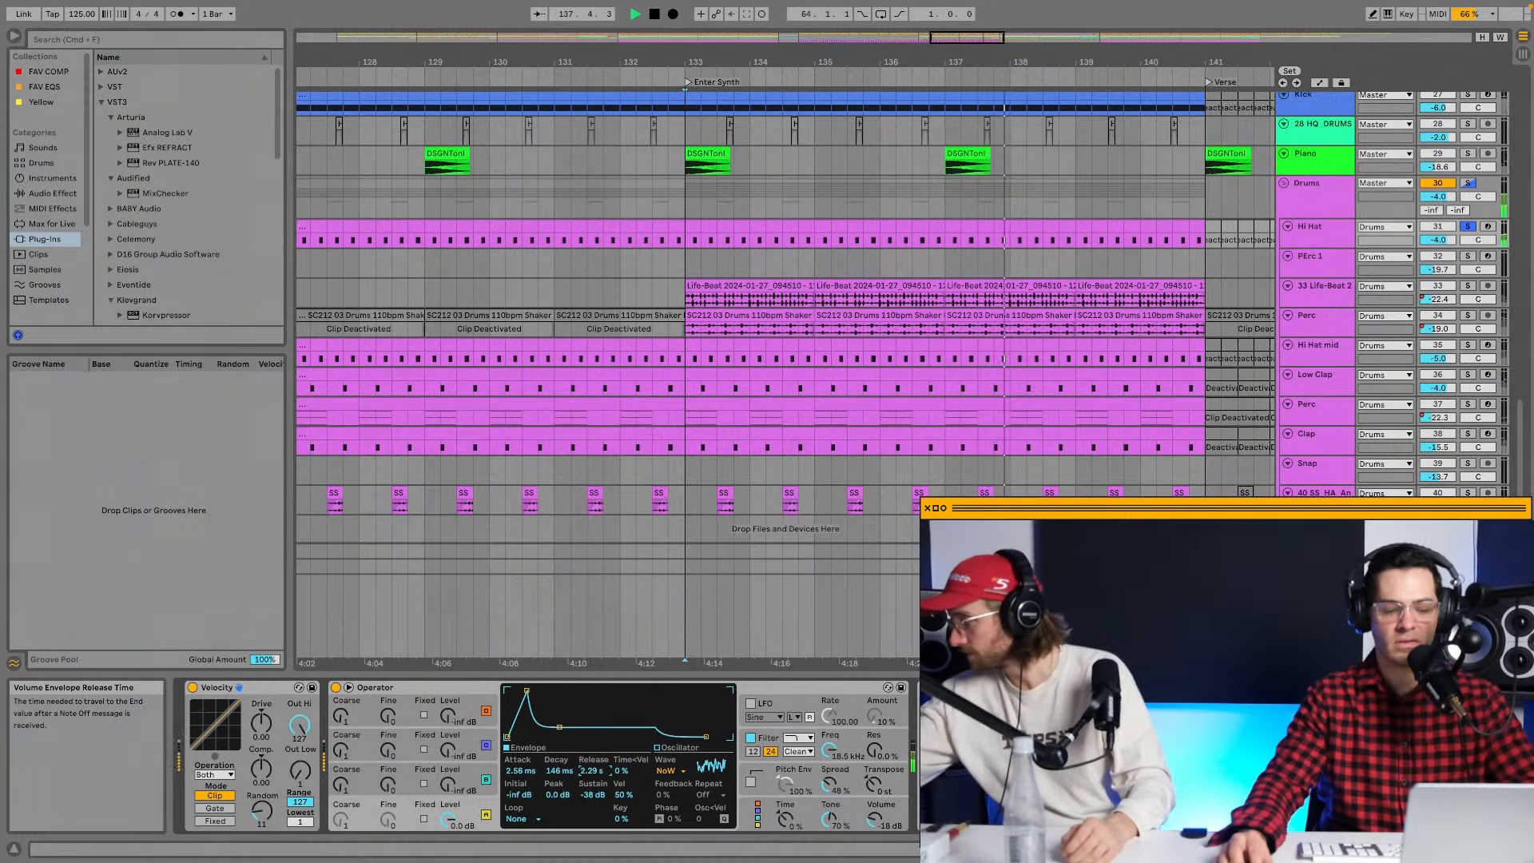
mouse_move(595, 771)
left_mouse_down()
mouse_move(594, 675)
mouse_move(594, 771)
left_mouse_up()
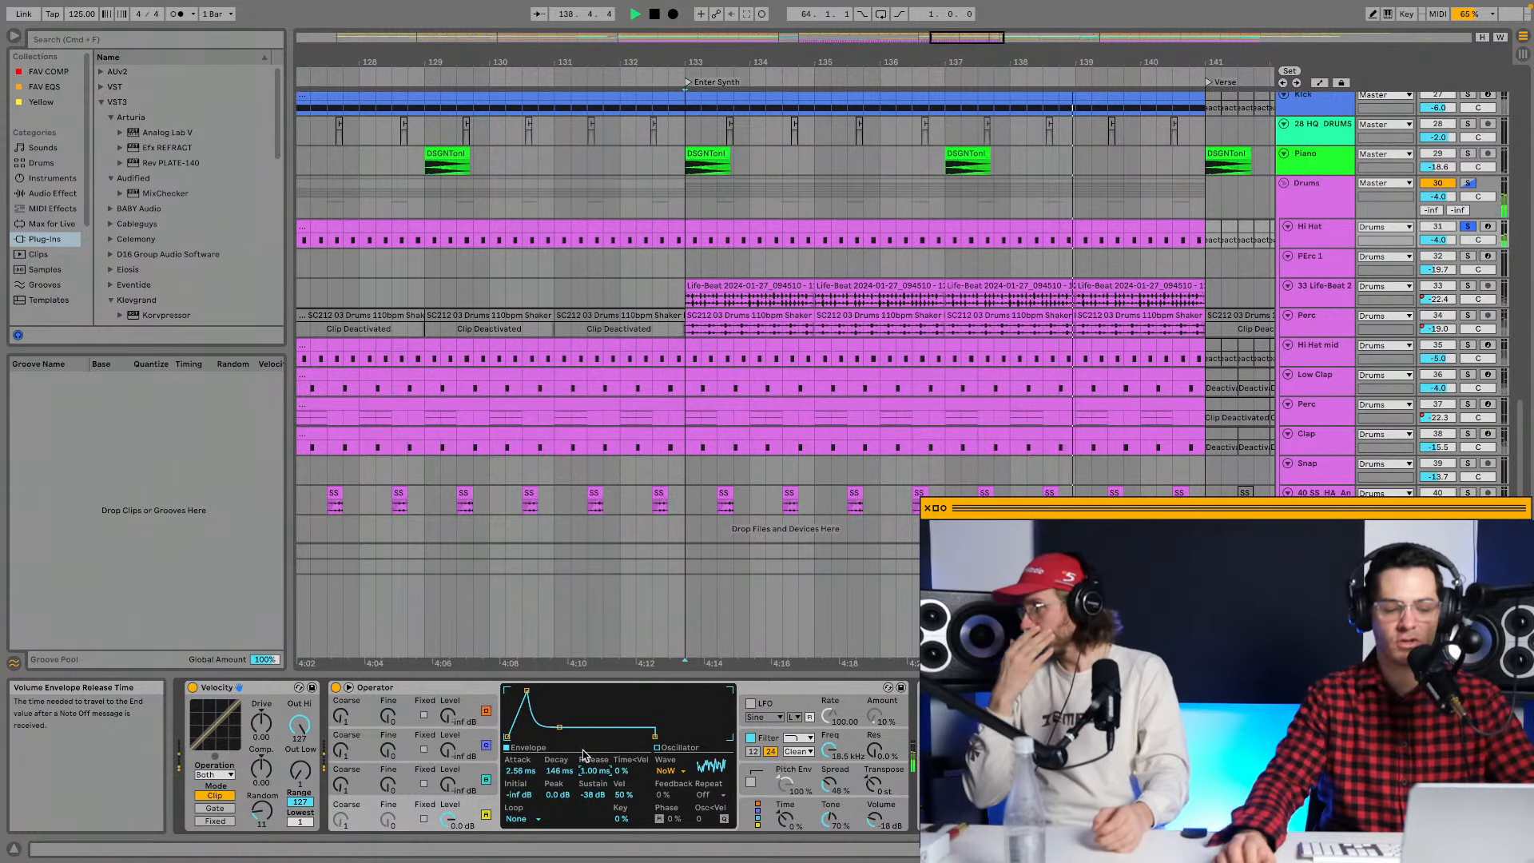
key("space")
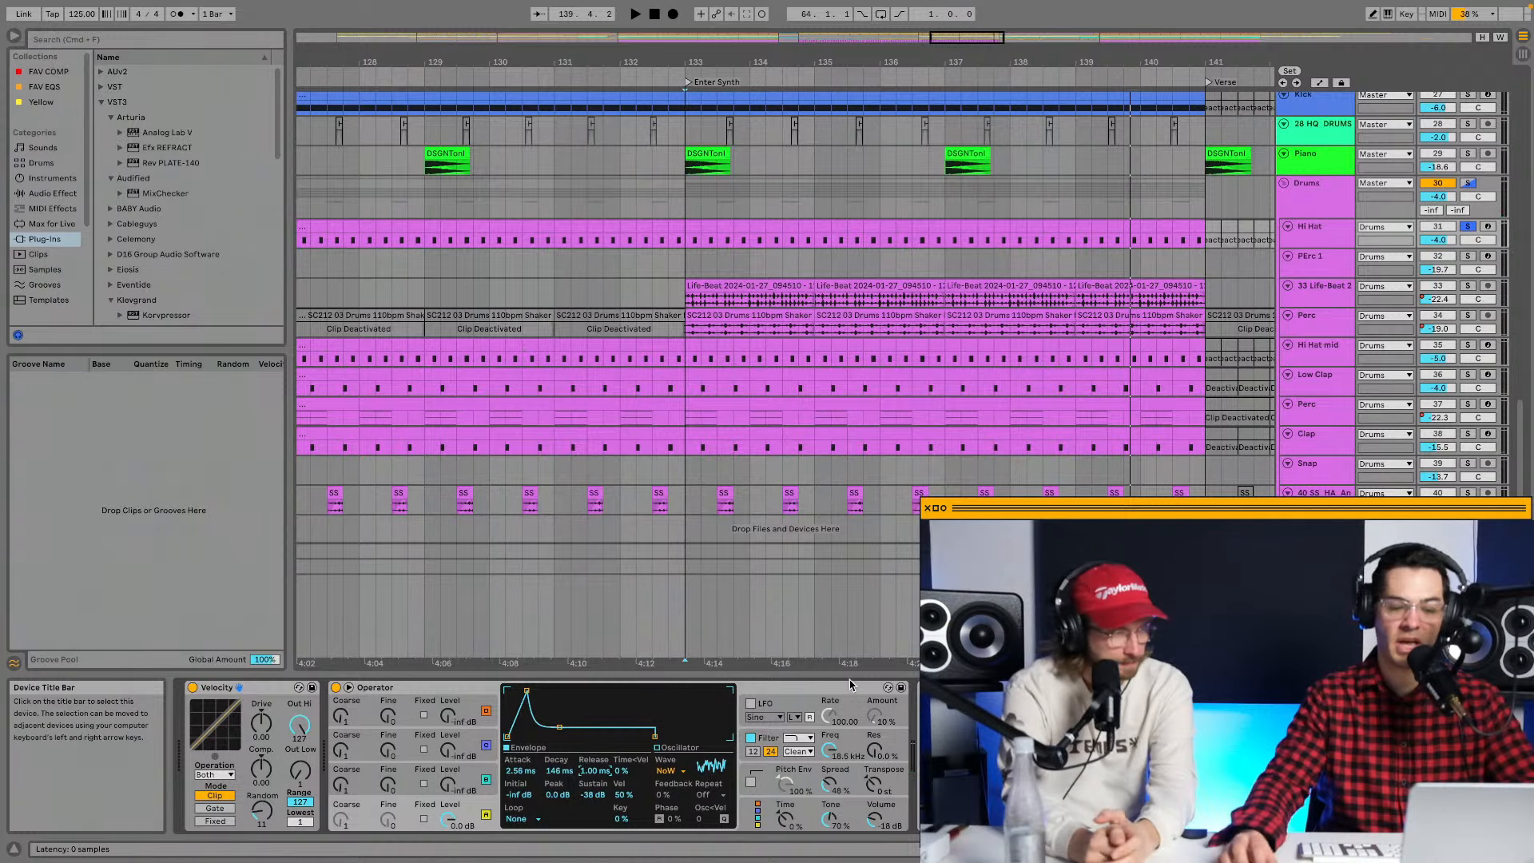
left_click(1467, 228)
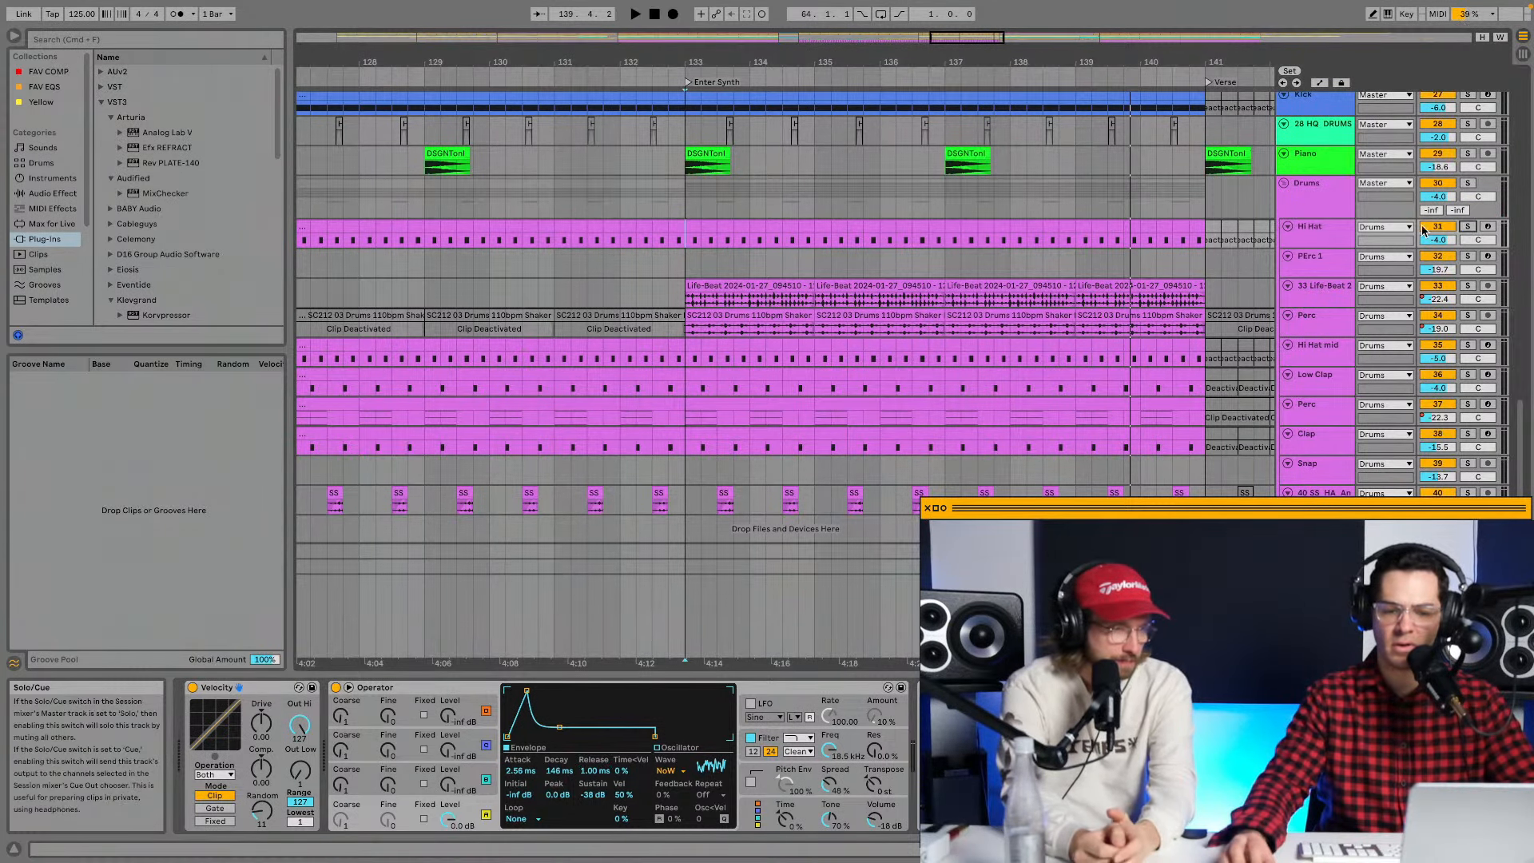
Set the playback position to bar 137, and select and solo the Piano track to show its effect devices.
left_click(946, 170)
left_click(1333, 175)
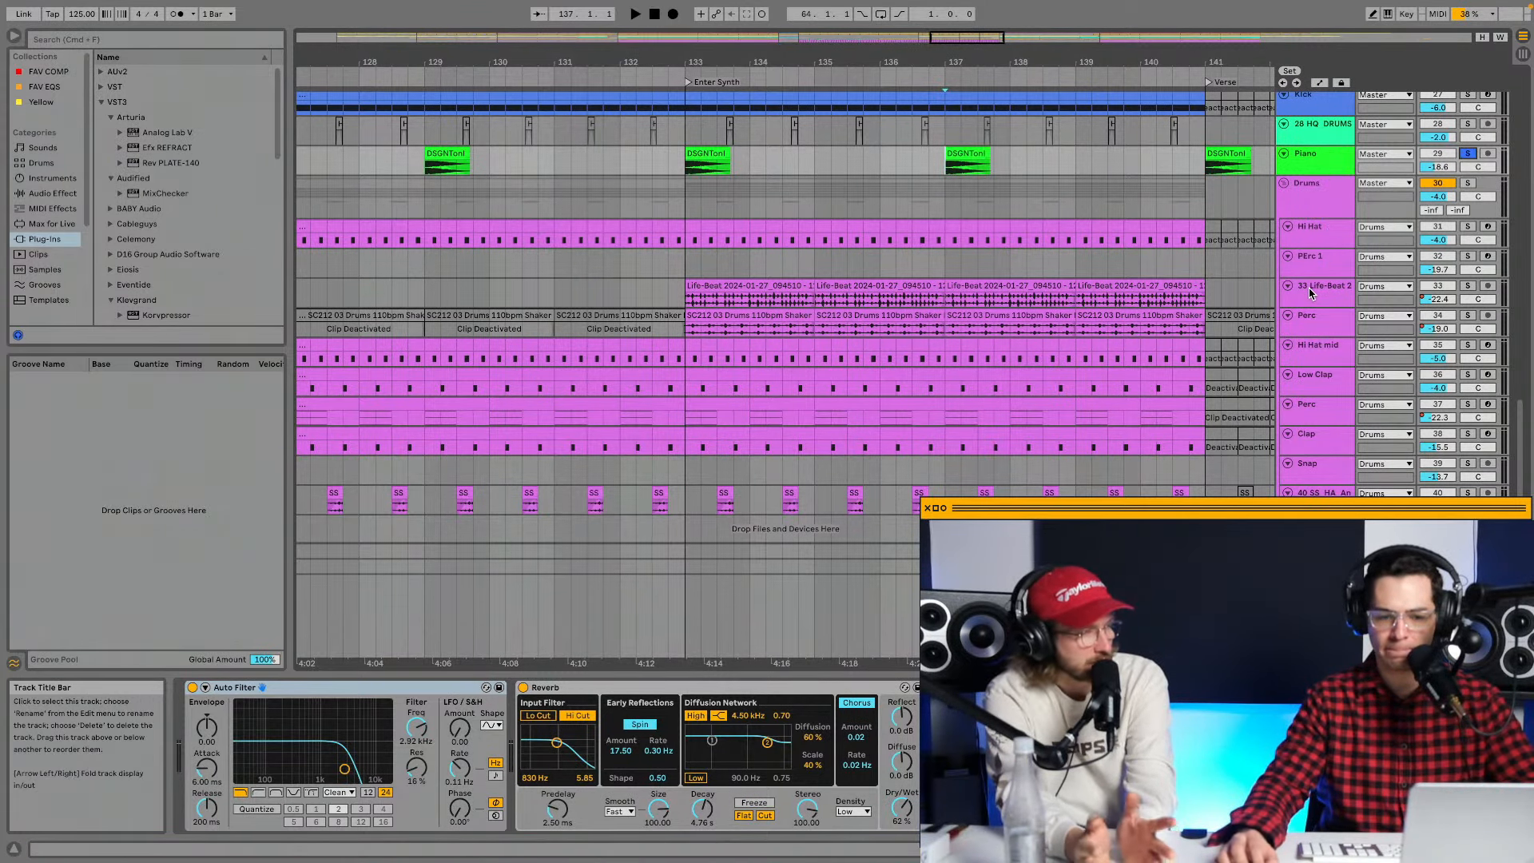
Look through the pad, lead, bass and drum tracks and show the arrangement from the Intro to the second Verse.
scroll(1317, 322, "up", 8)
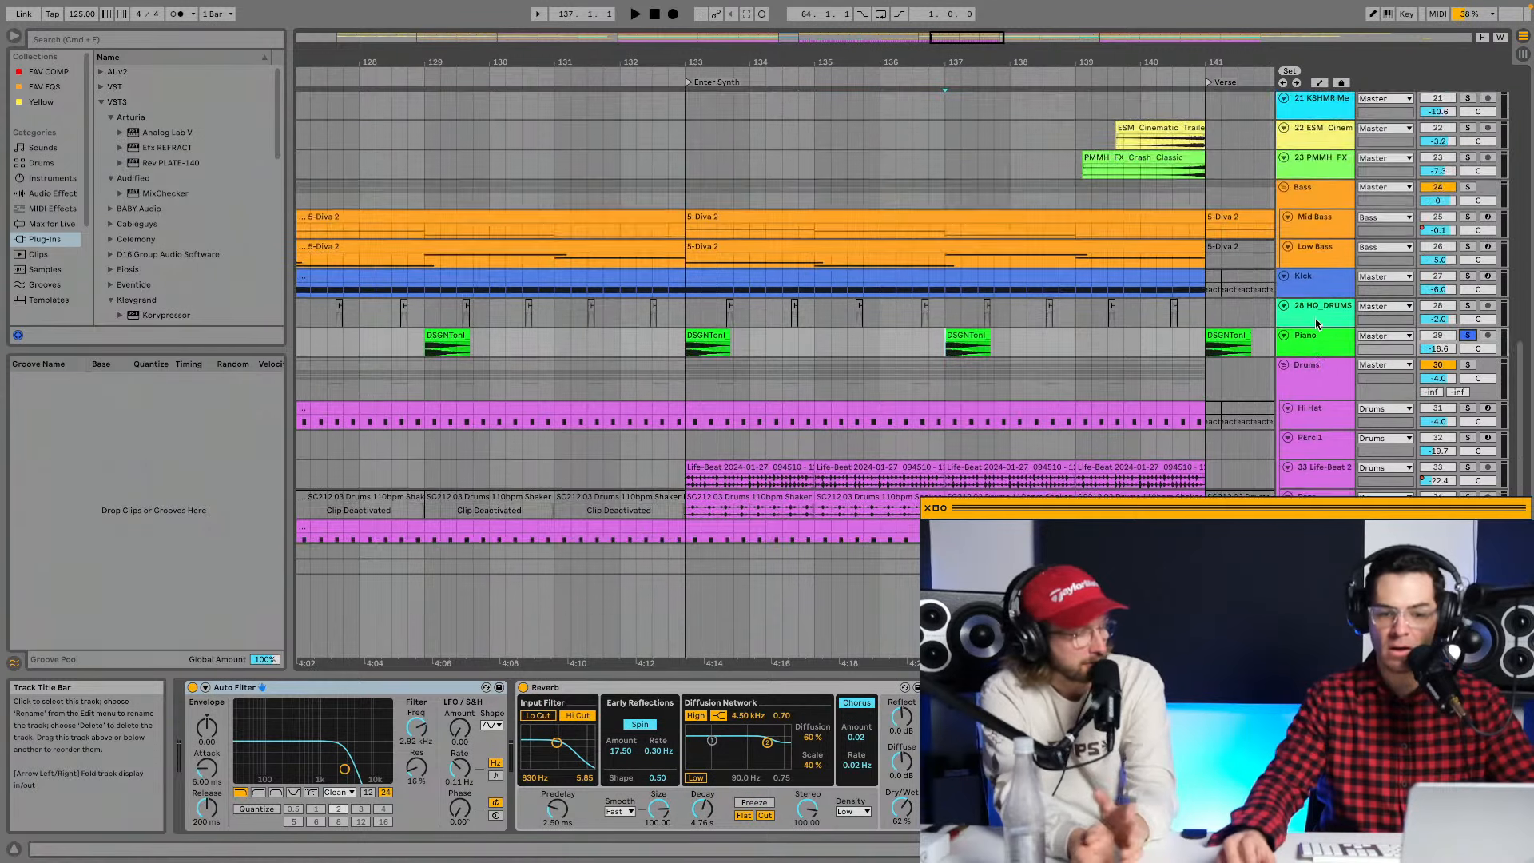
scroll(1317, 322, "up", 6)
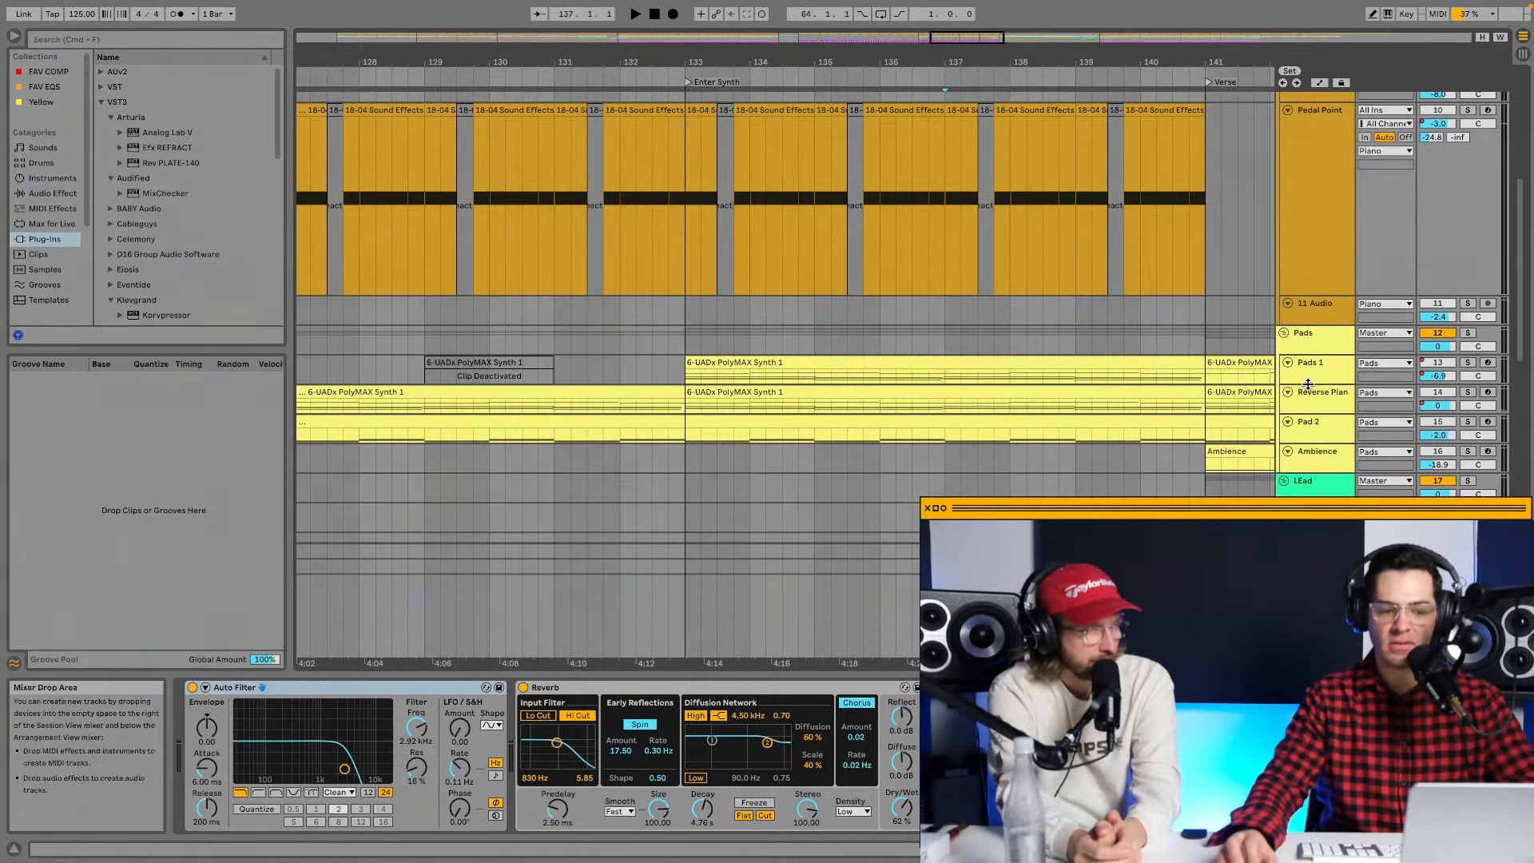
scroll(1309, 364, "up", 4)
scroll(1308, 364, "down", 12)
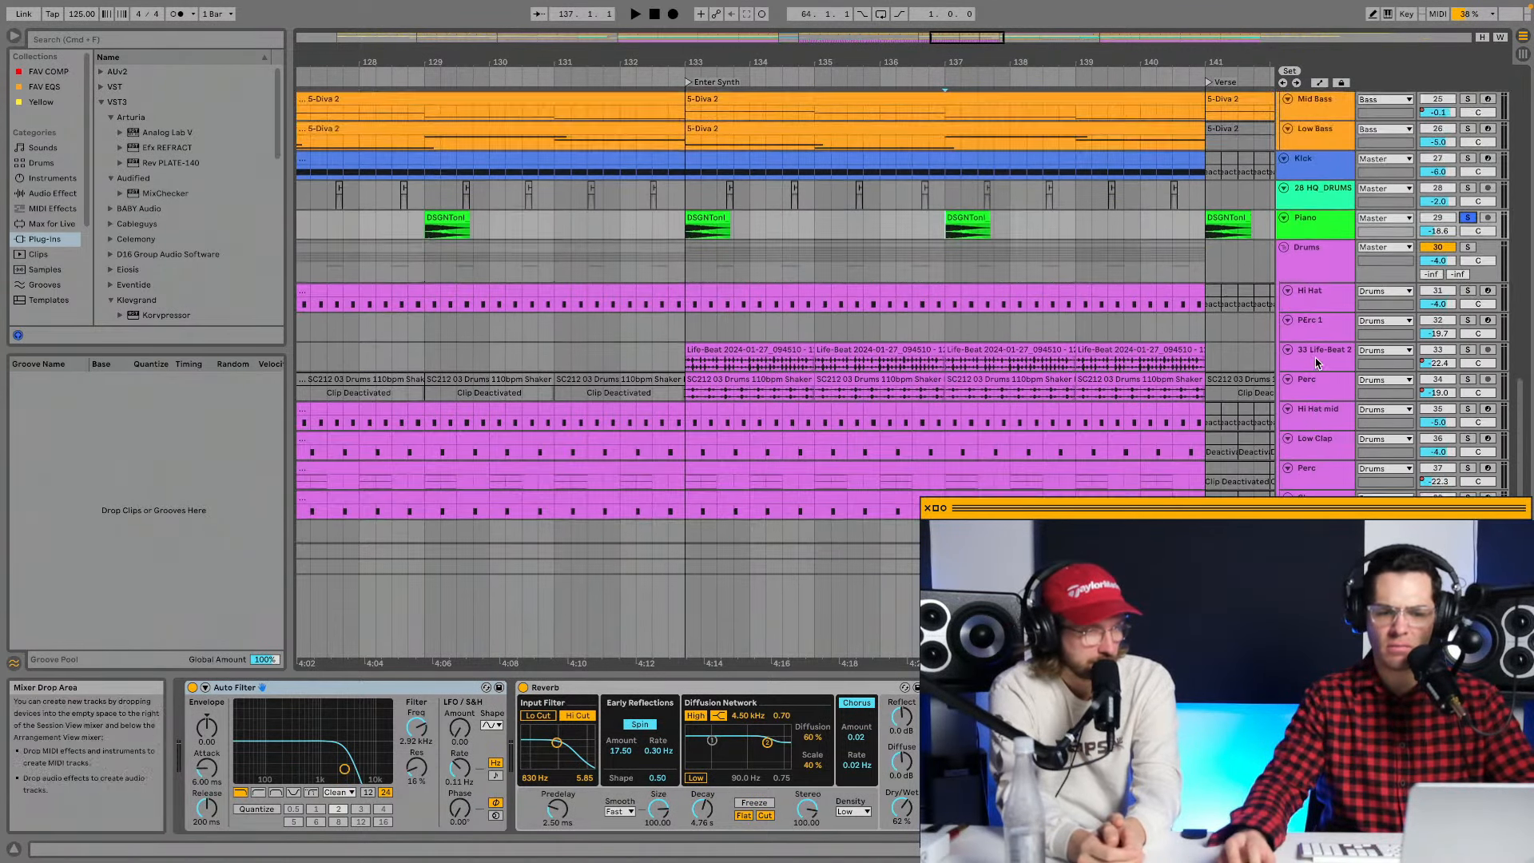
scroll(1315, 356, "up", 2)
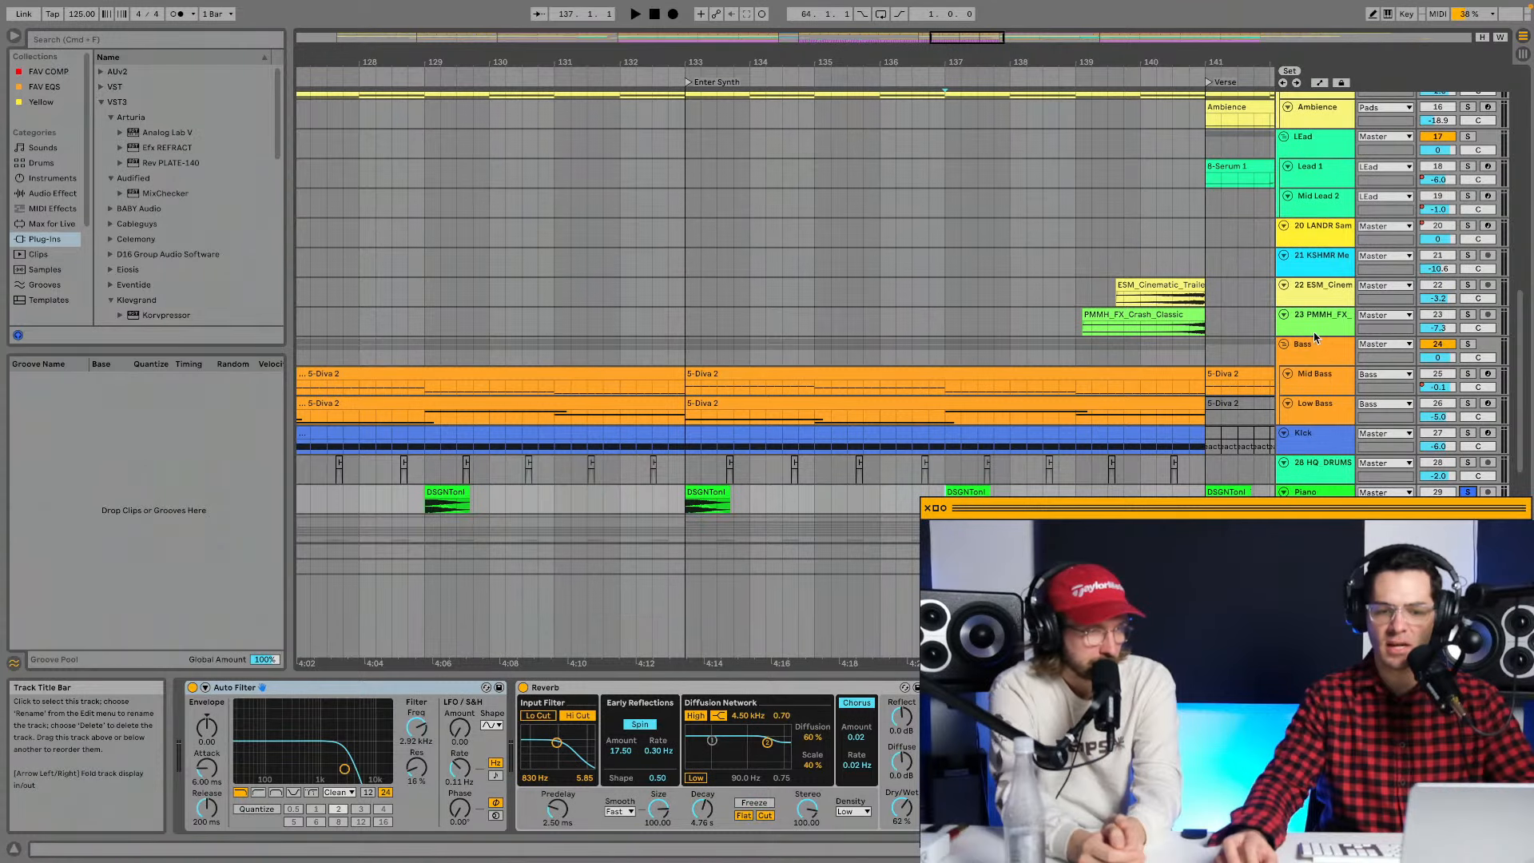
scroll(1316, 338, "up", 6)
scroll(1320, 330, "down", 2)
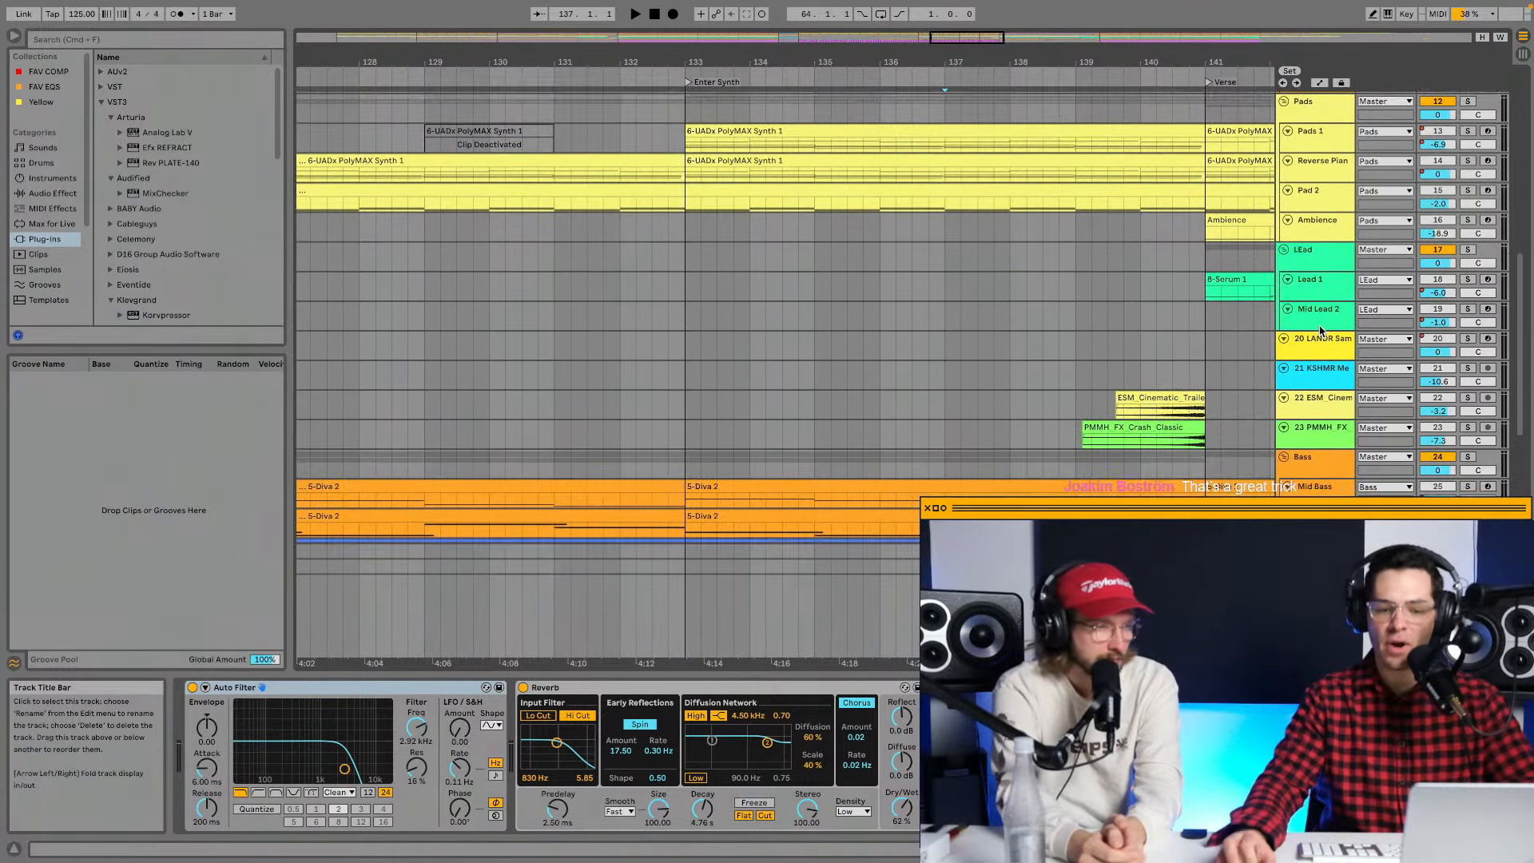
scroll(1320, 330, "down", 3)
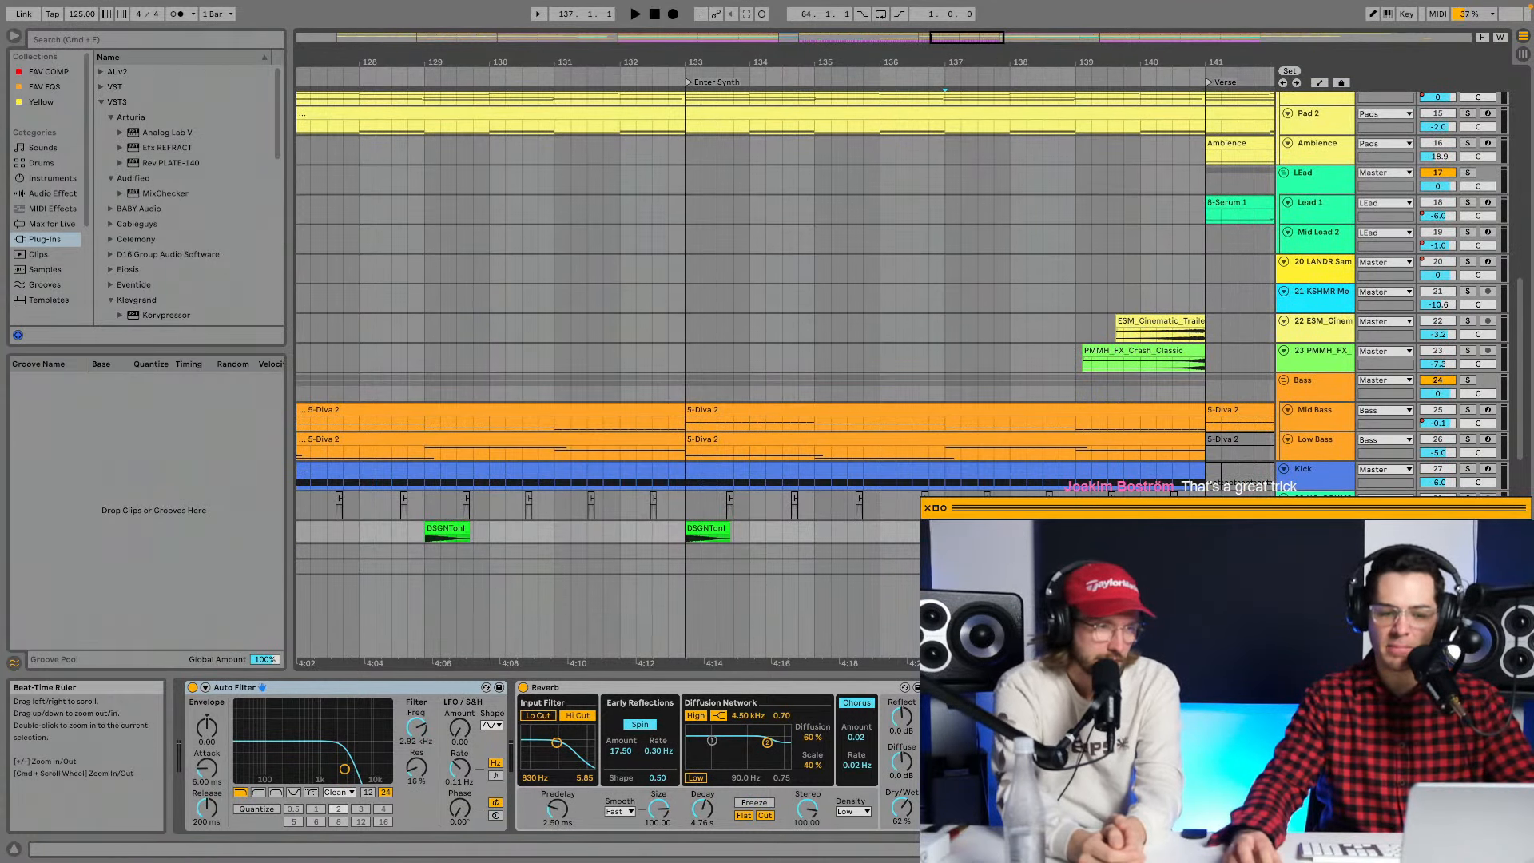
left_click_drag(1024, 63, 1169, 21)
scroll(1039, 235, "up", 7)
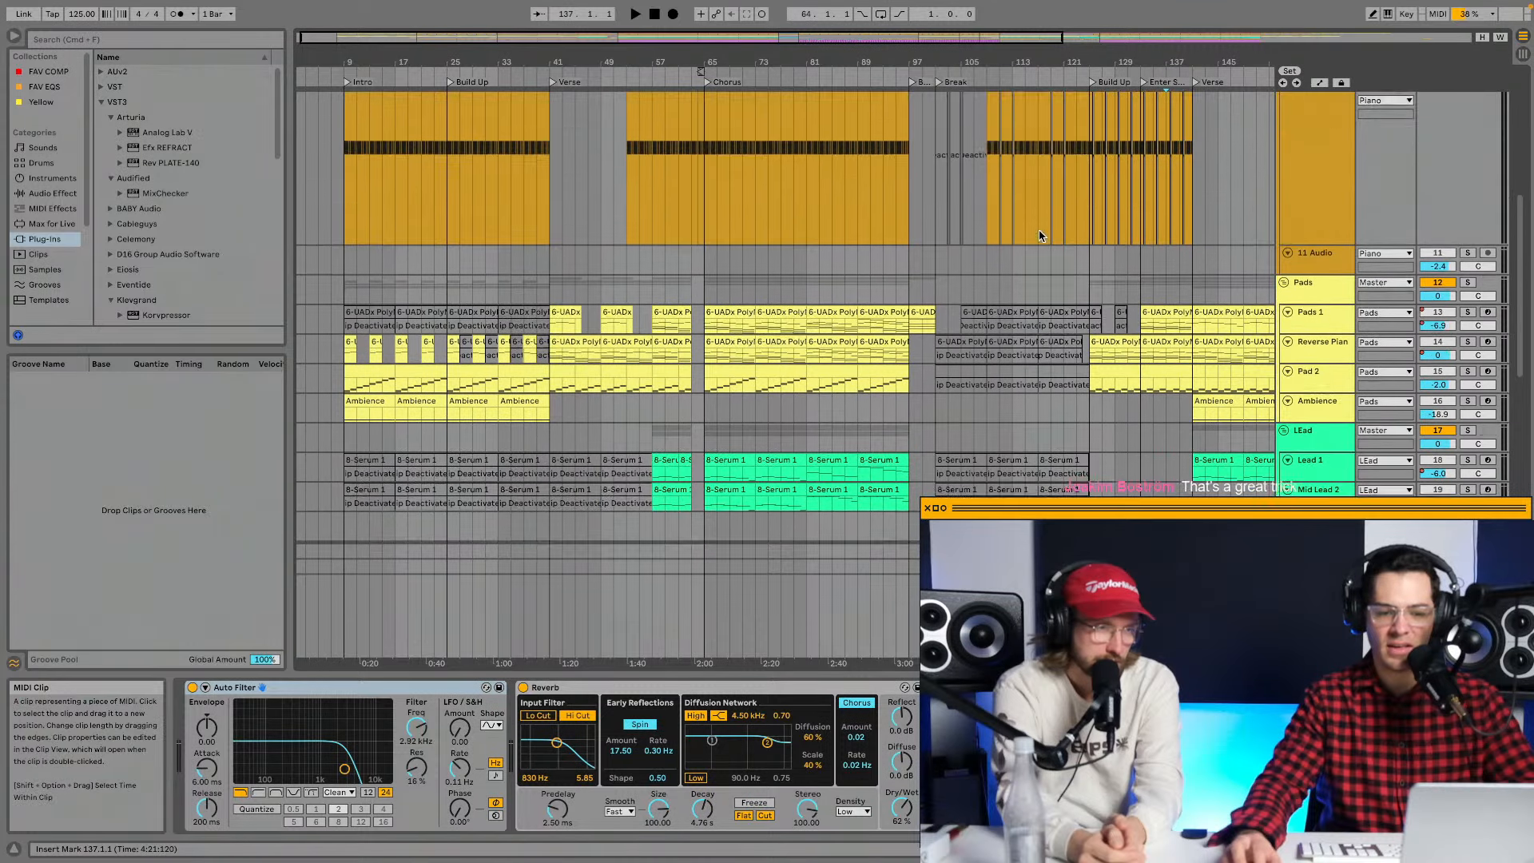
scroll(1039, 236, "up", 2)
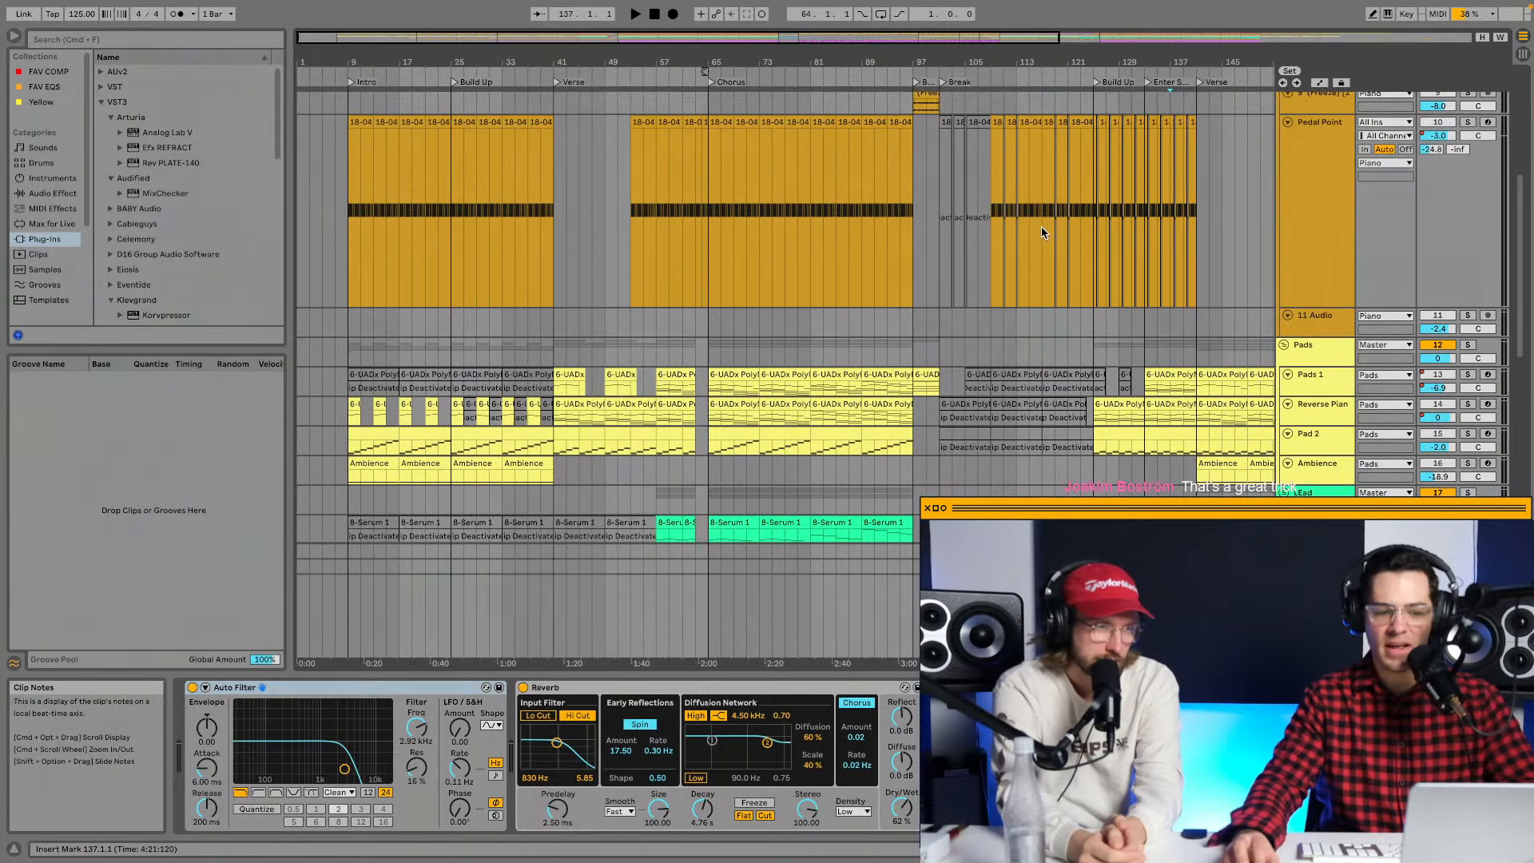
Play the soloed Ambience track from bar 9 and open its Rev PLATE-140 reverb.
double_click(348, 478)
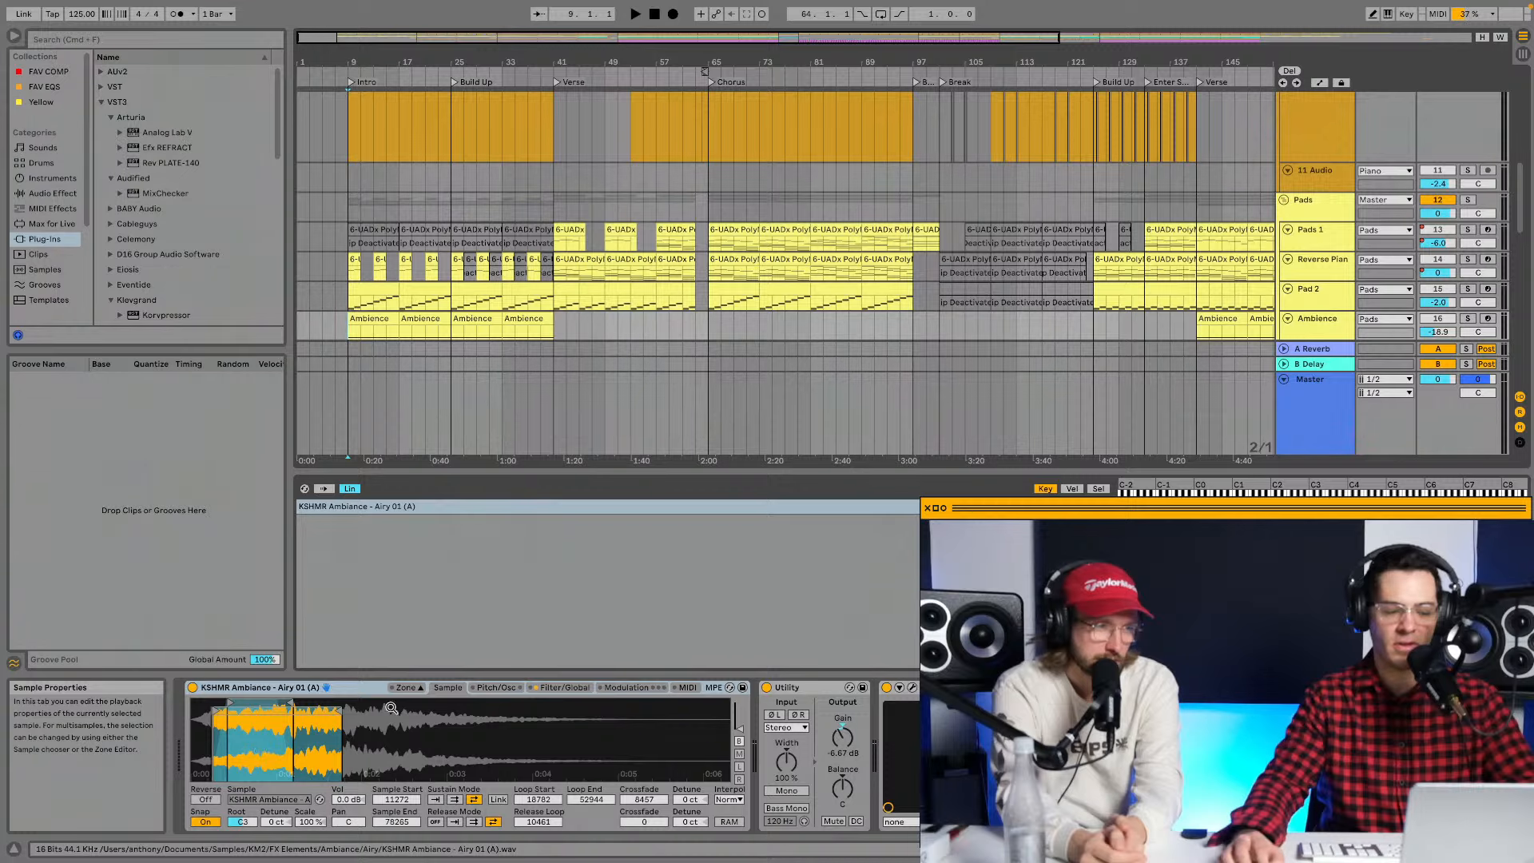
key("space")
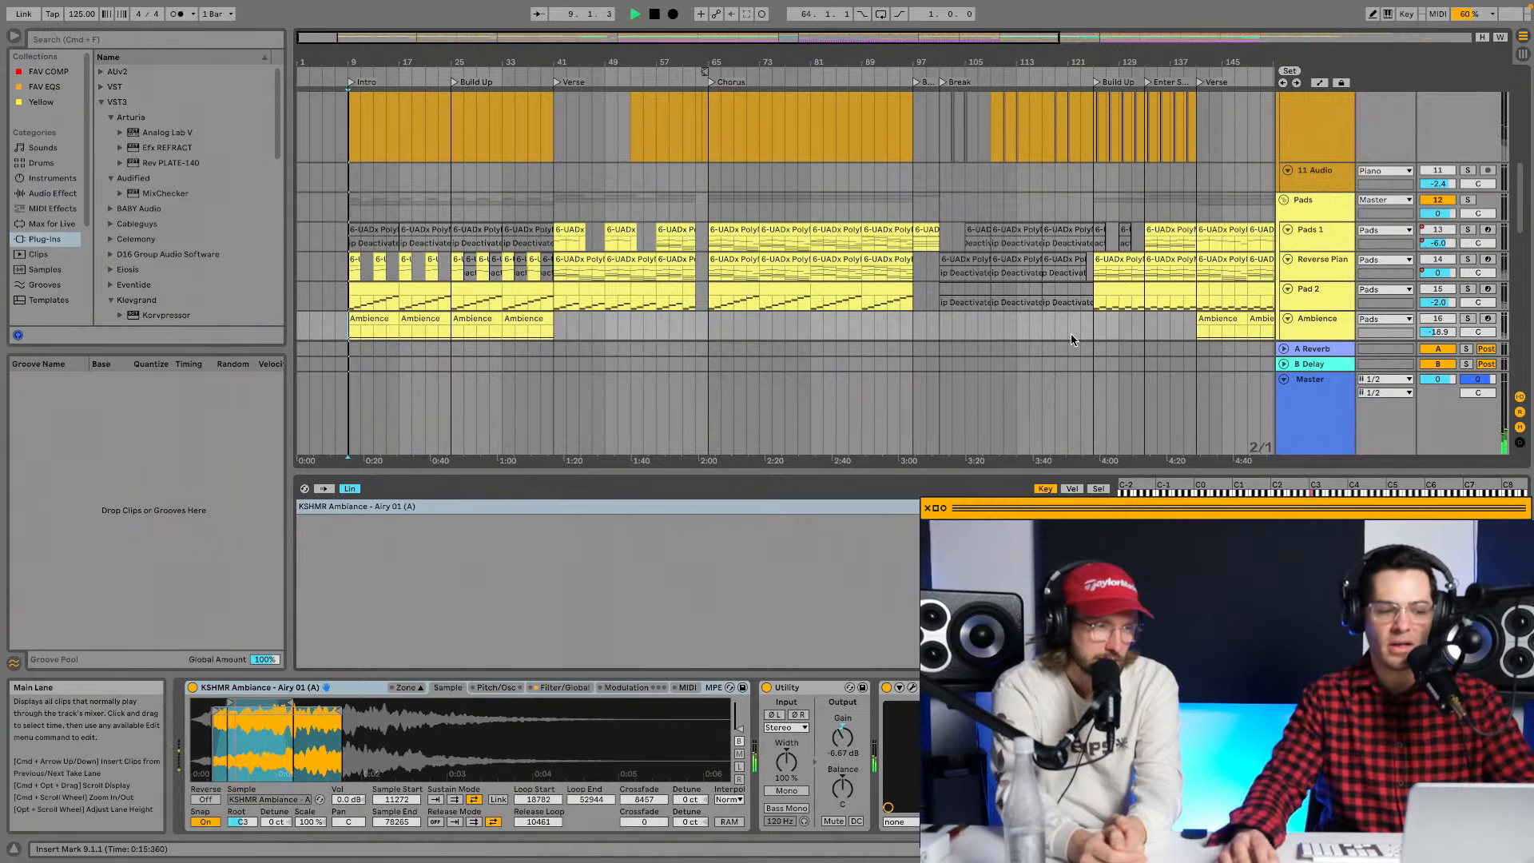
left_click(1468, 319)
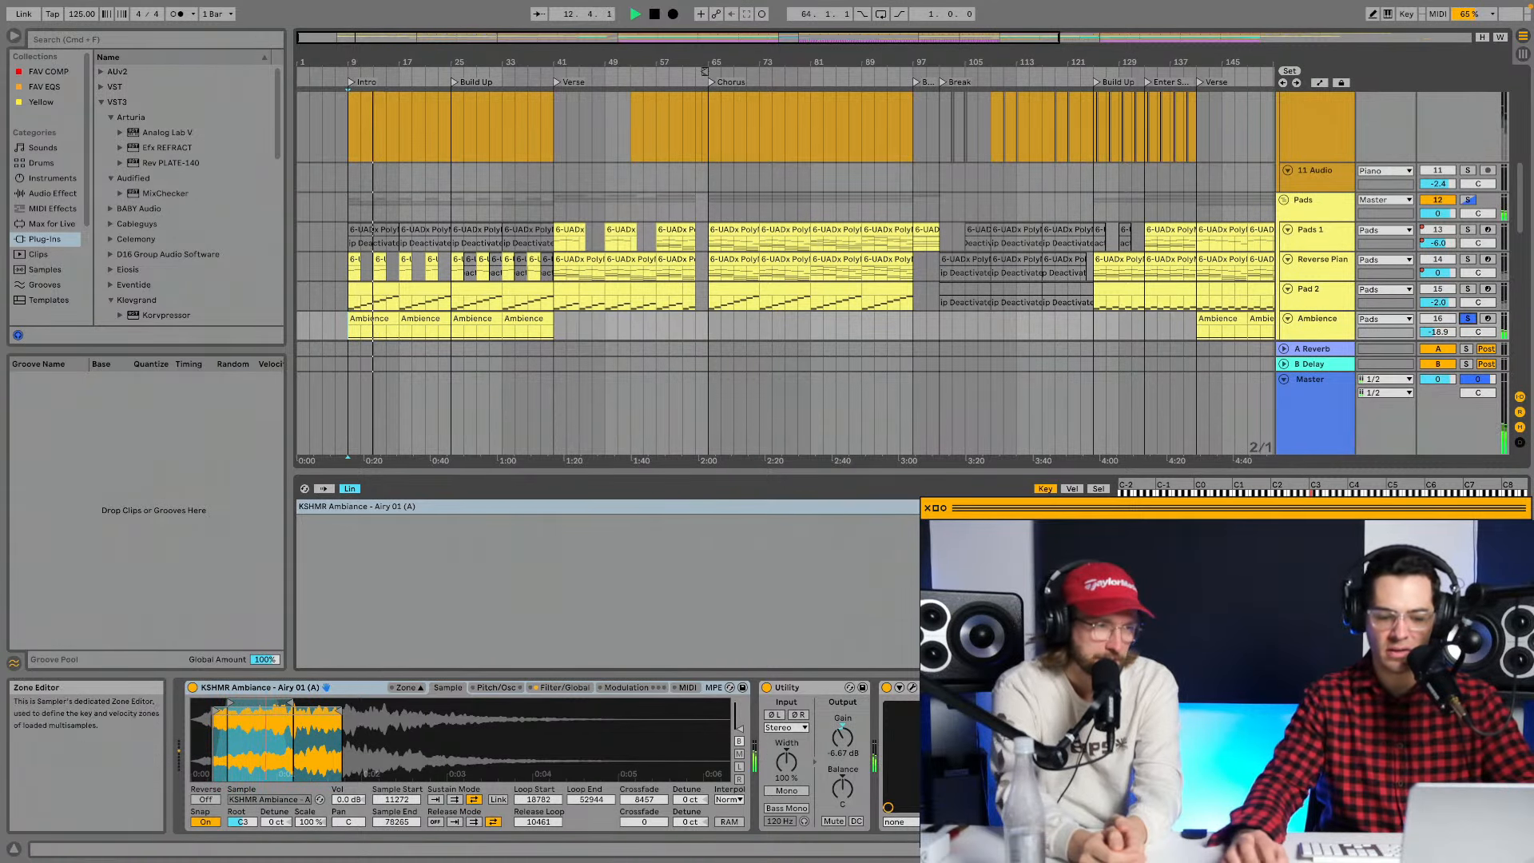
left_click(912, 687)
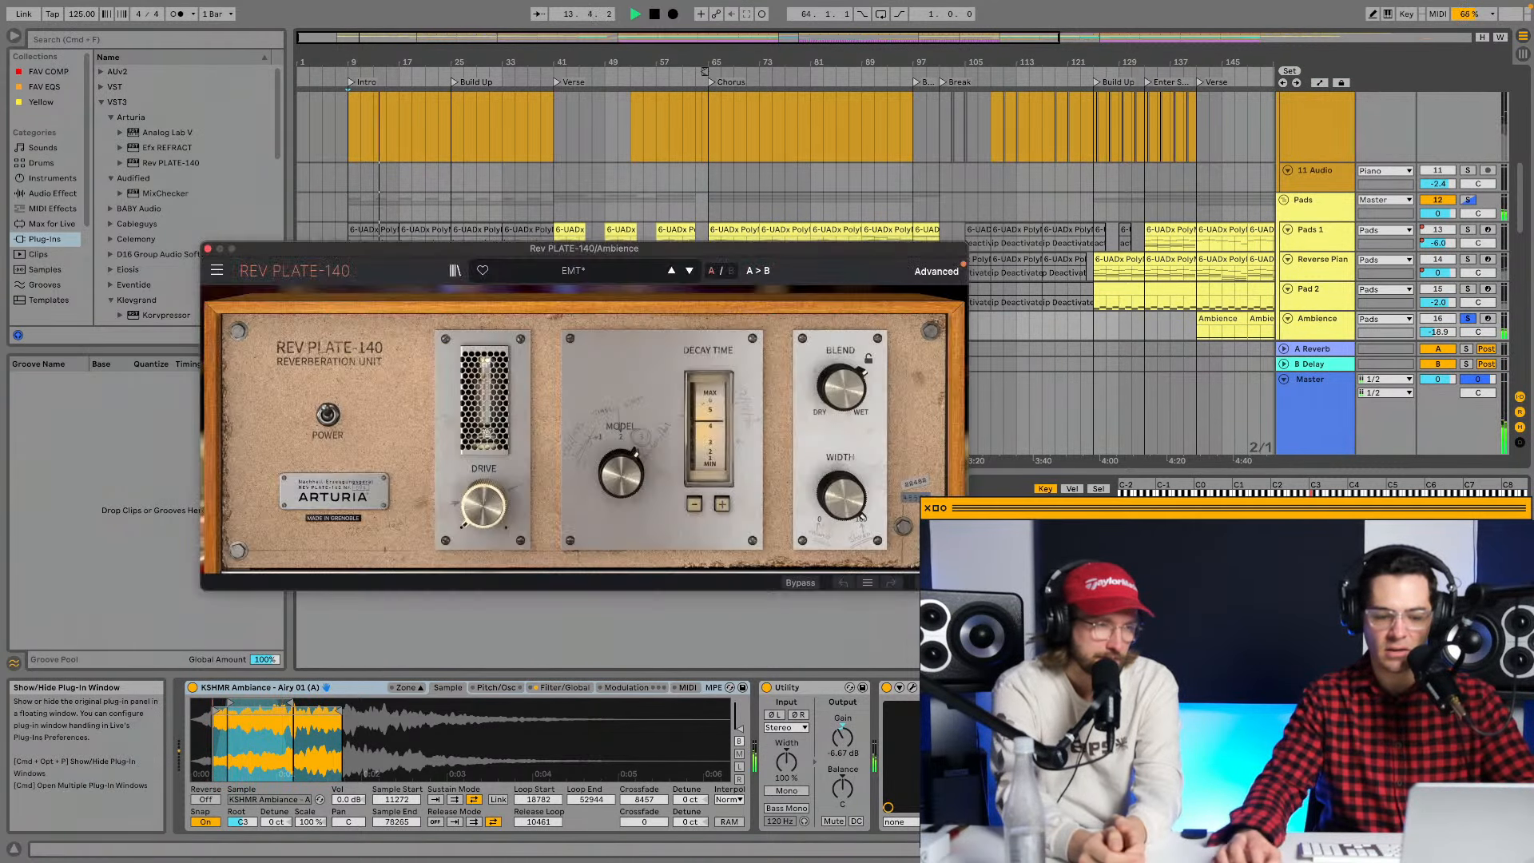
Open the Ambience track's Efx REFRACT, toggle the effect during playback, and close the Rev PLATE-140 window.
left_click(912, 689)
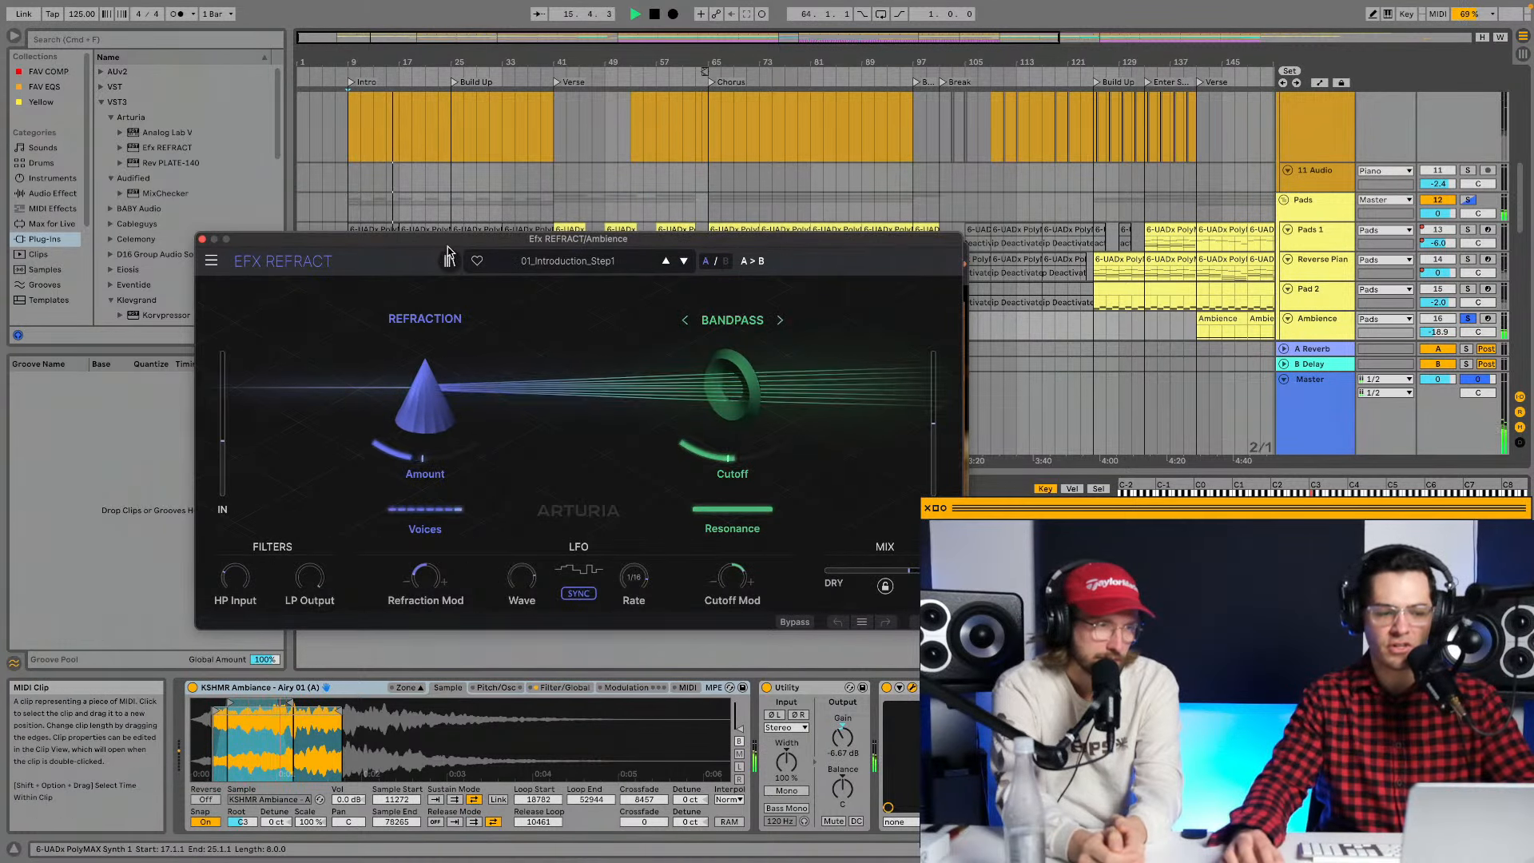
left_click_drag(461, 256, 673, 192)
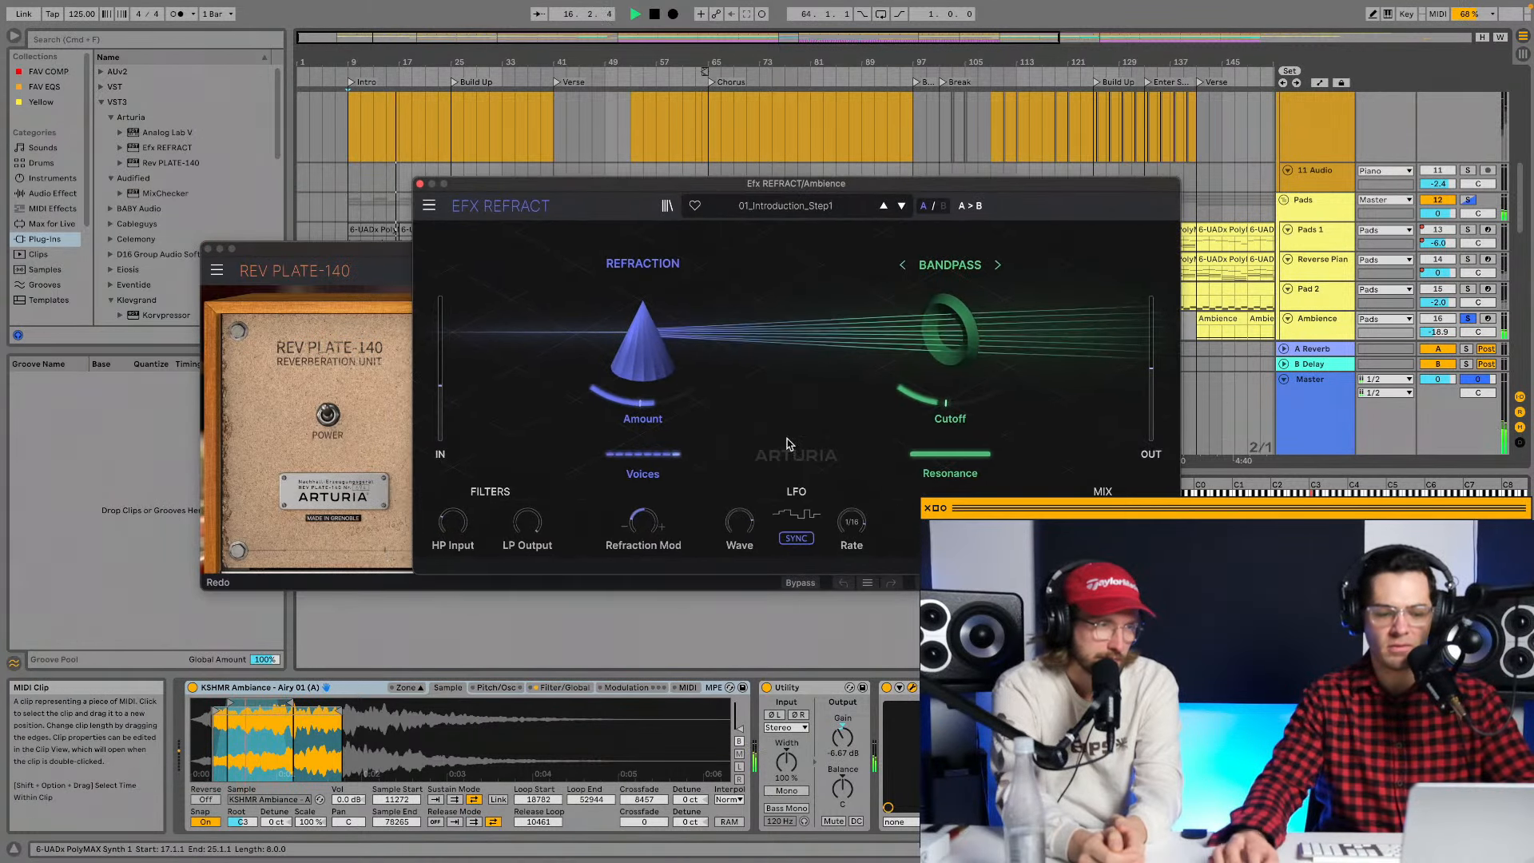
left_click(886, 688)
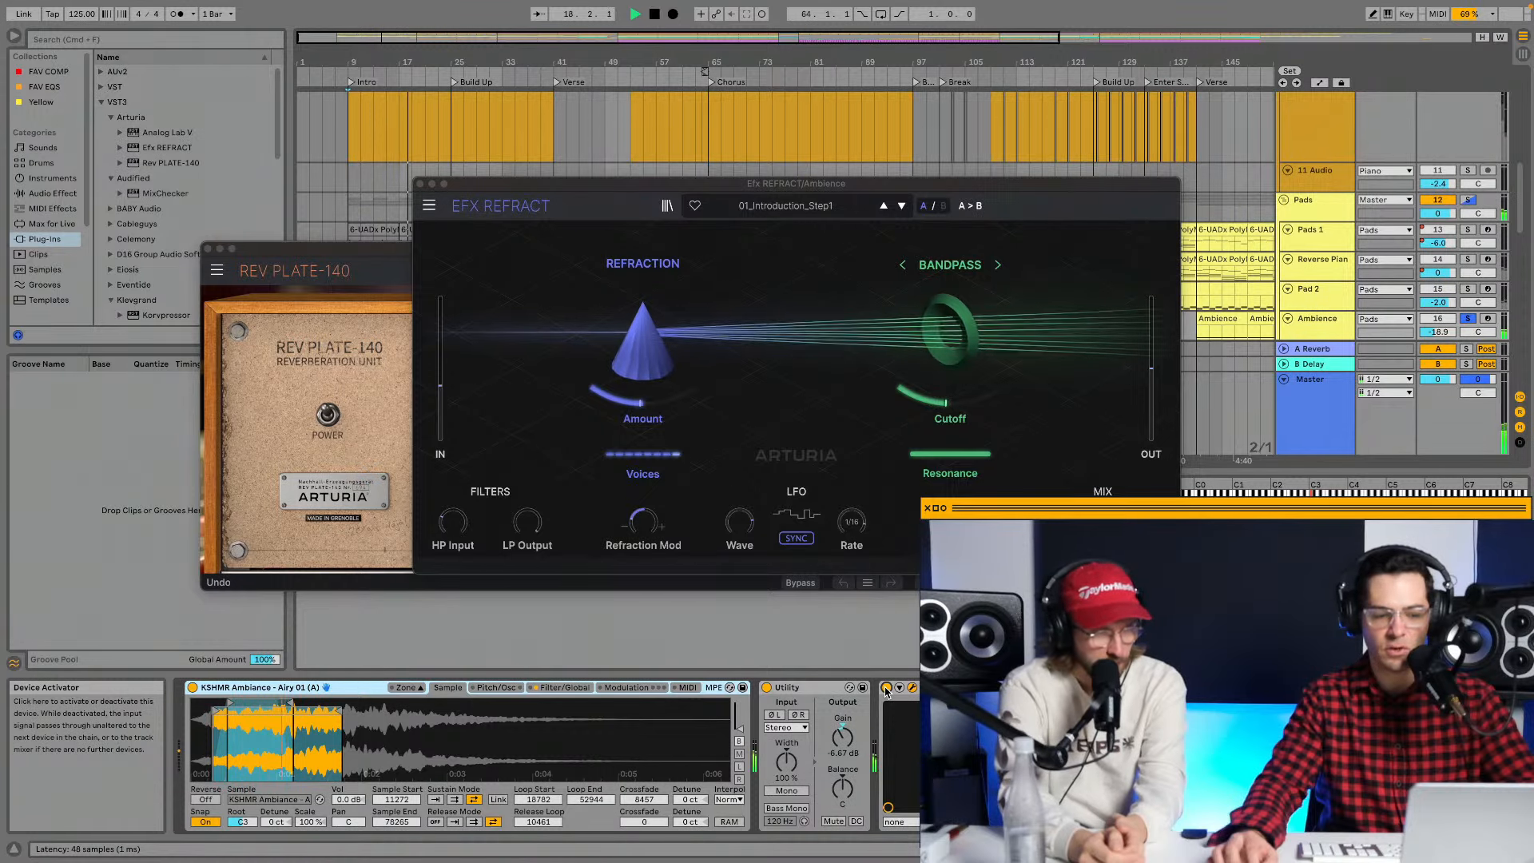
left_click(207, 250)
Set REFRACT's bandpass cutoff to 1400 Hz, compare the Ambience with the effect off and on, and stop playback.
mouse_move(717, 312)
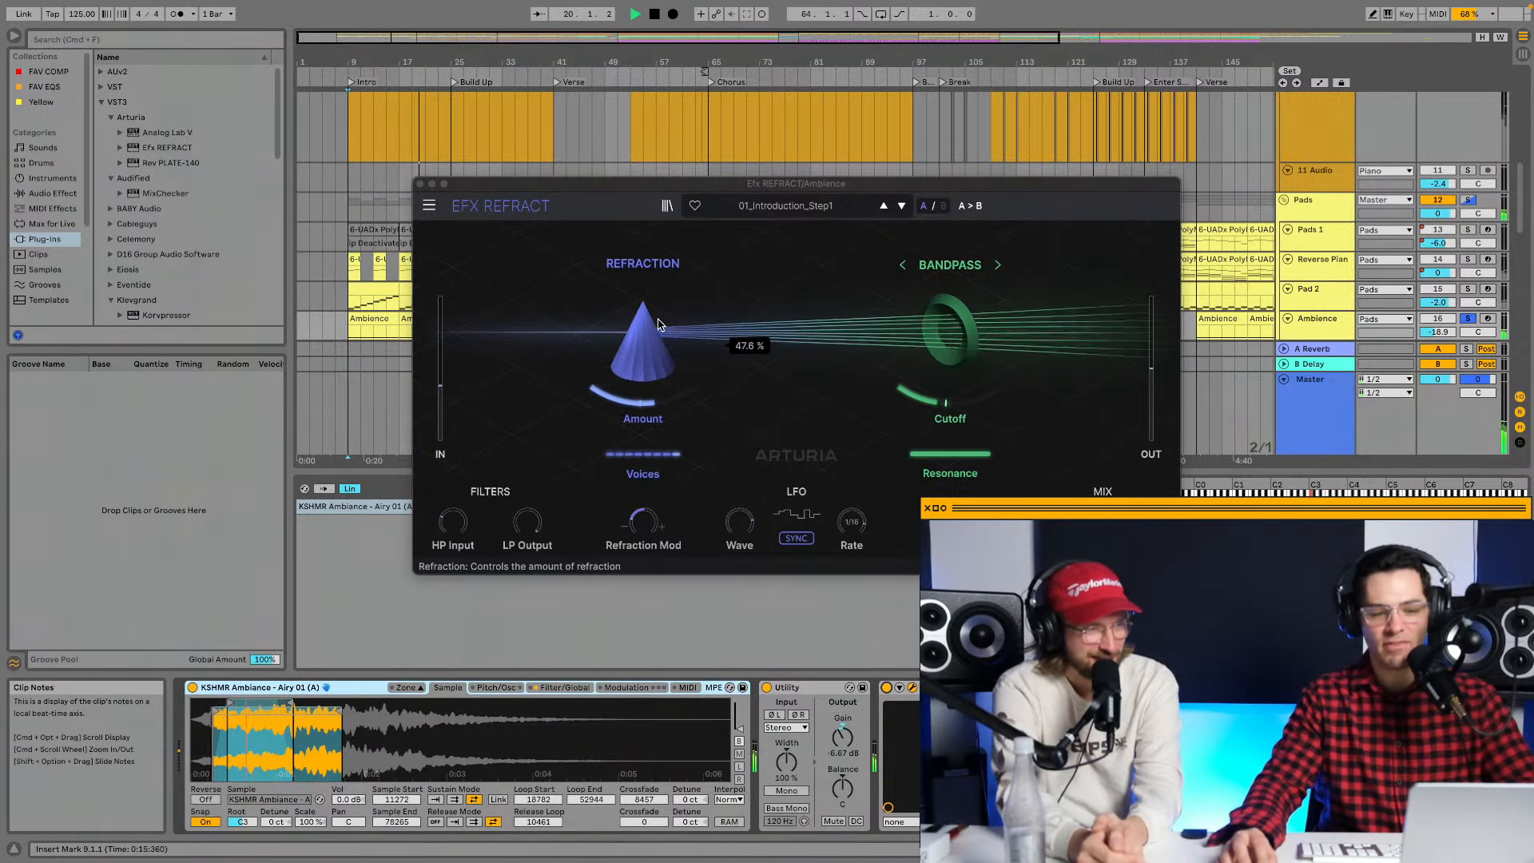
mouse_move(947, 408)
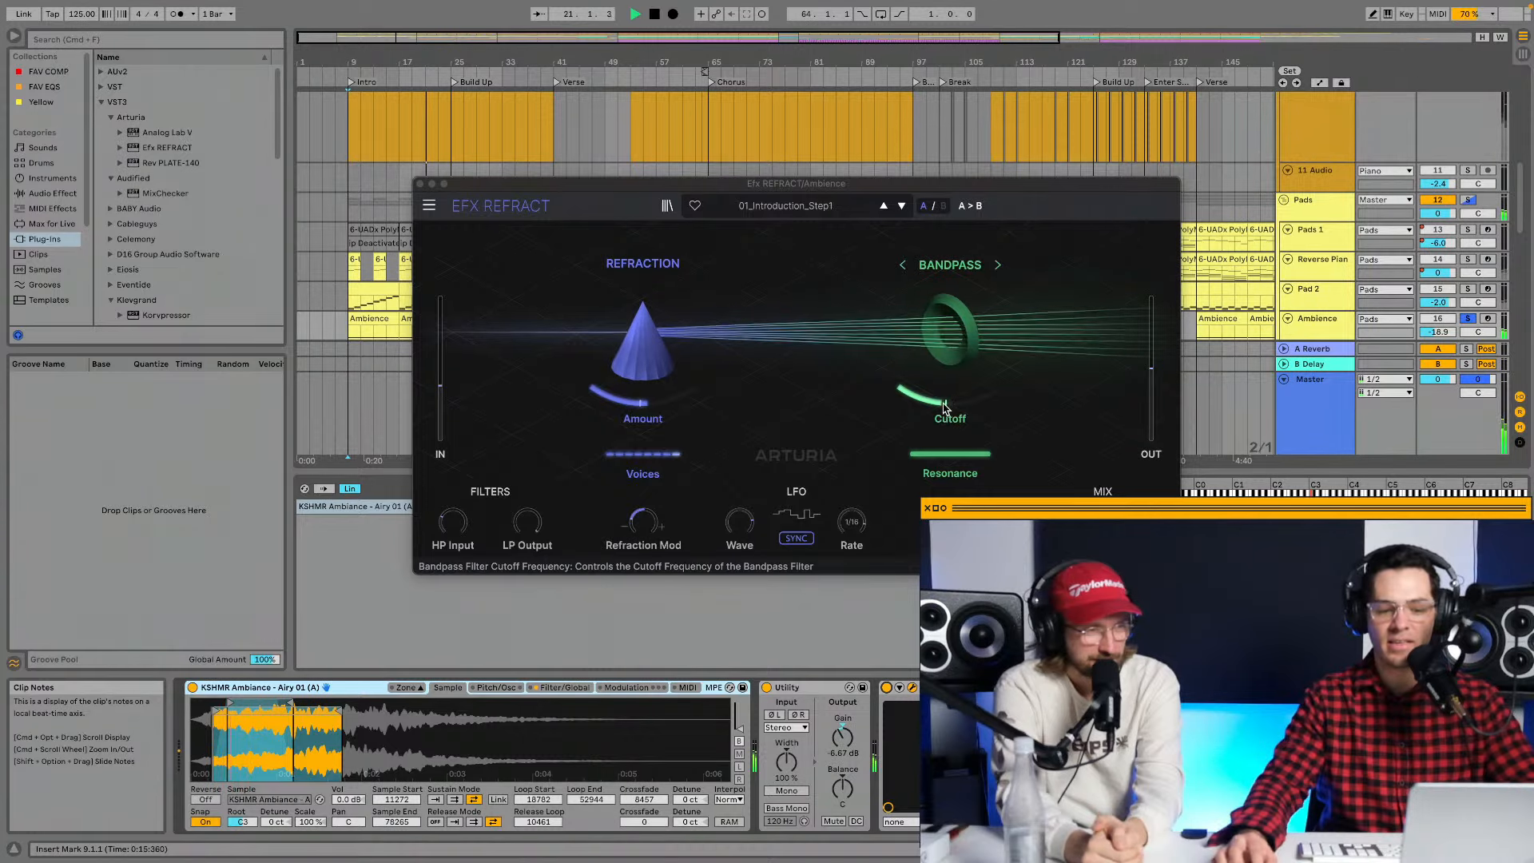
mouse_move(946, 407)
left_mouse_down()
mouse_move(946, 364)
mouse_move(948, 408)
left_mouse_up()
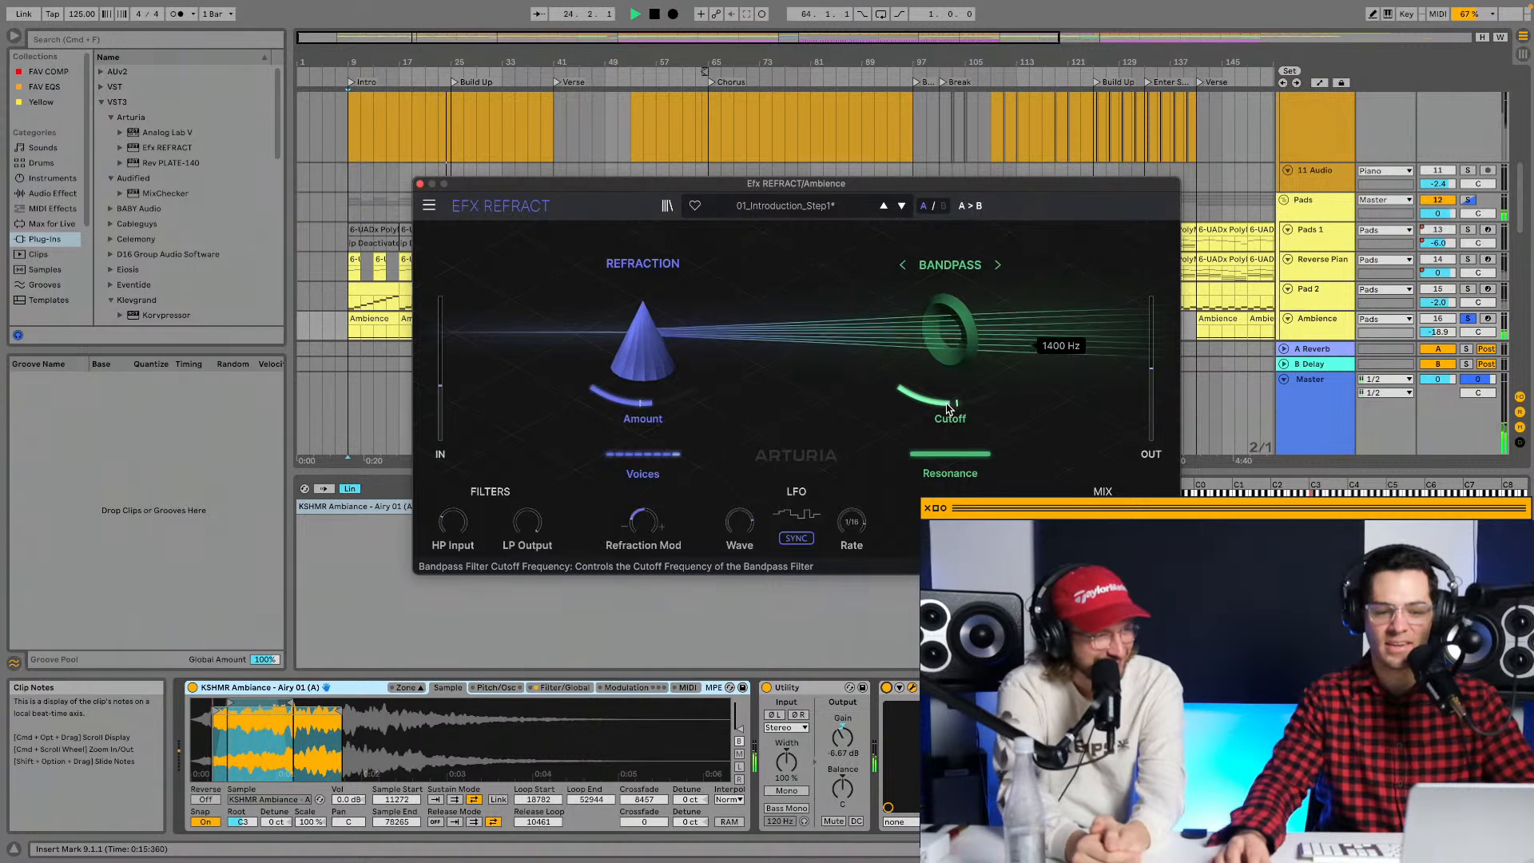
left_click(888, 689)
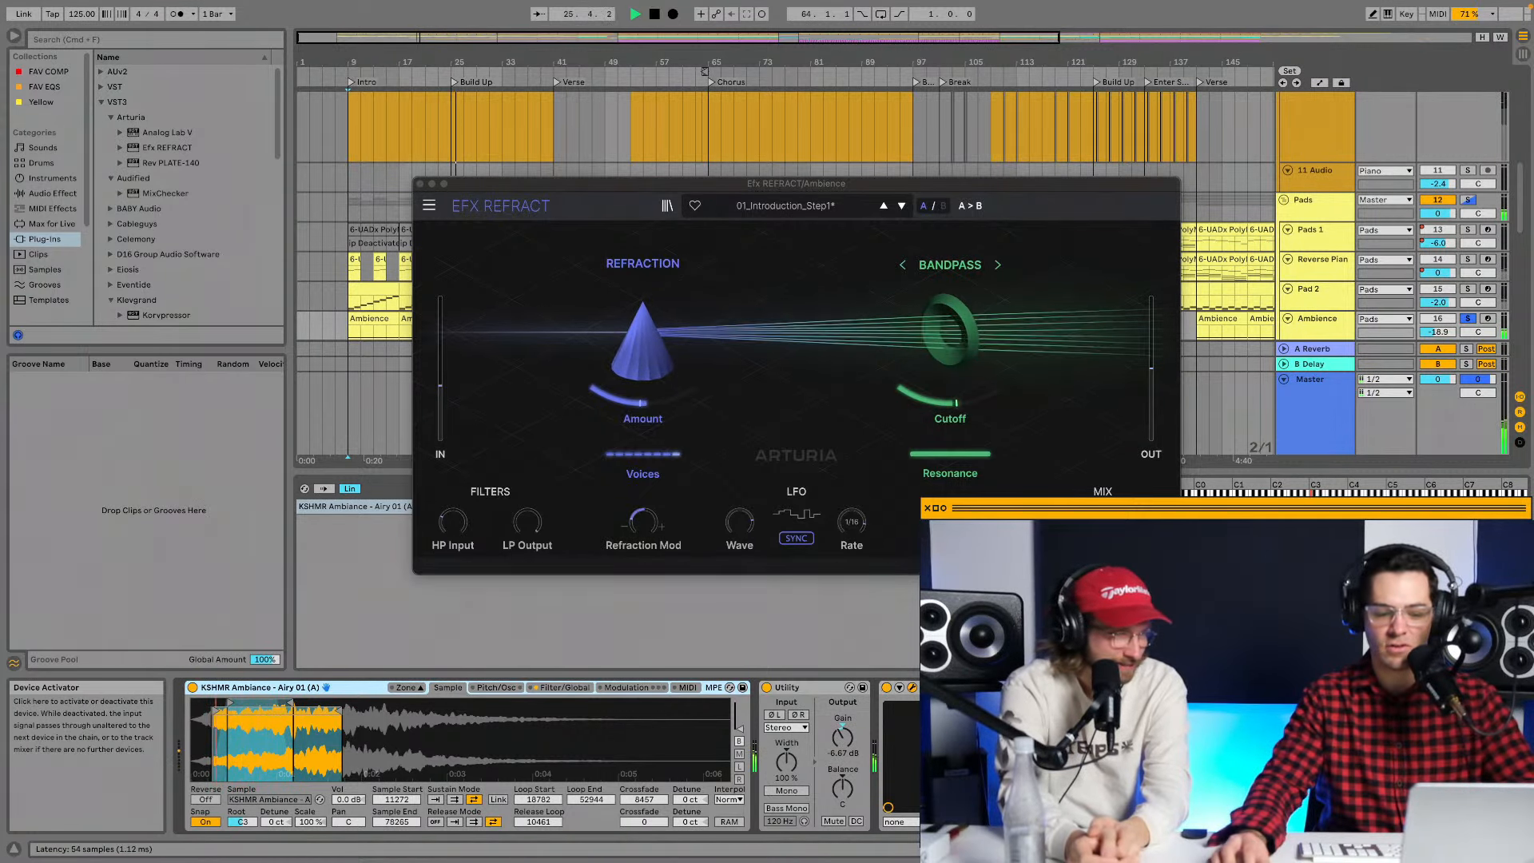
left_click(887, 688)
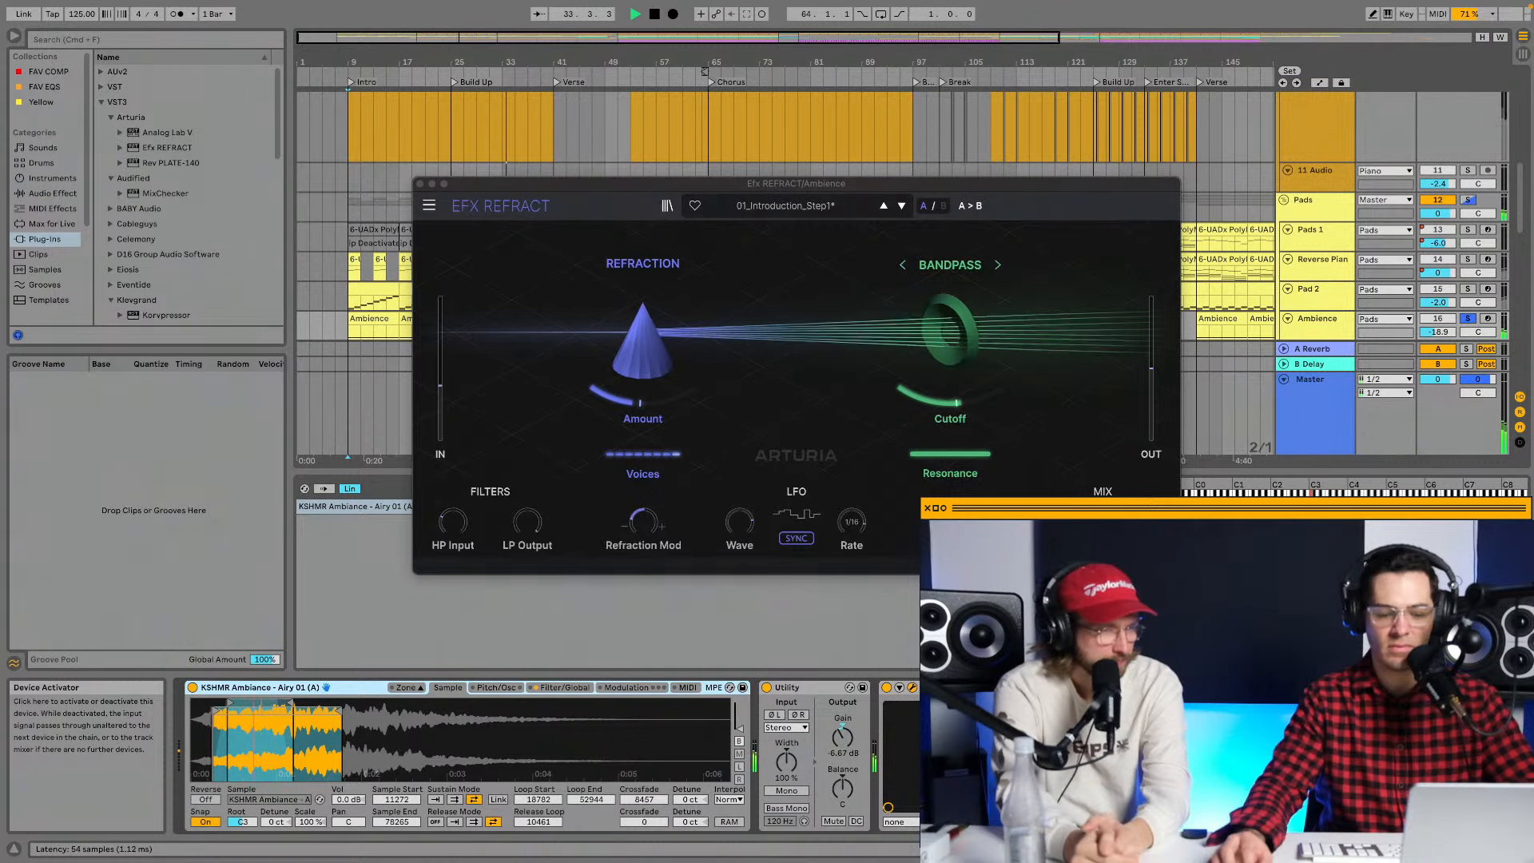
key("space")
left_click(421, 184)
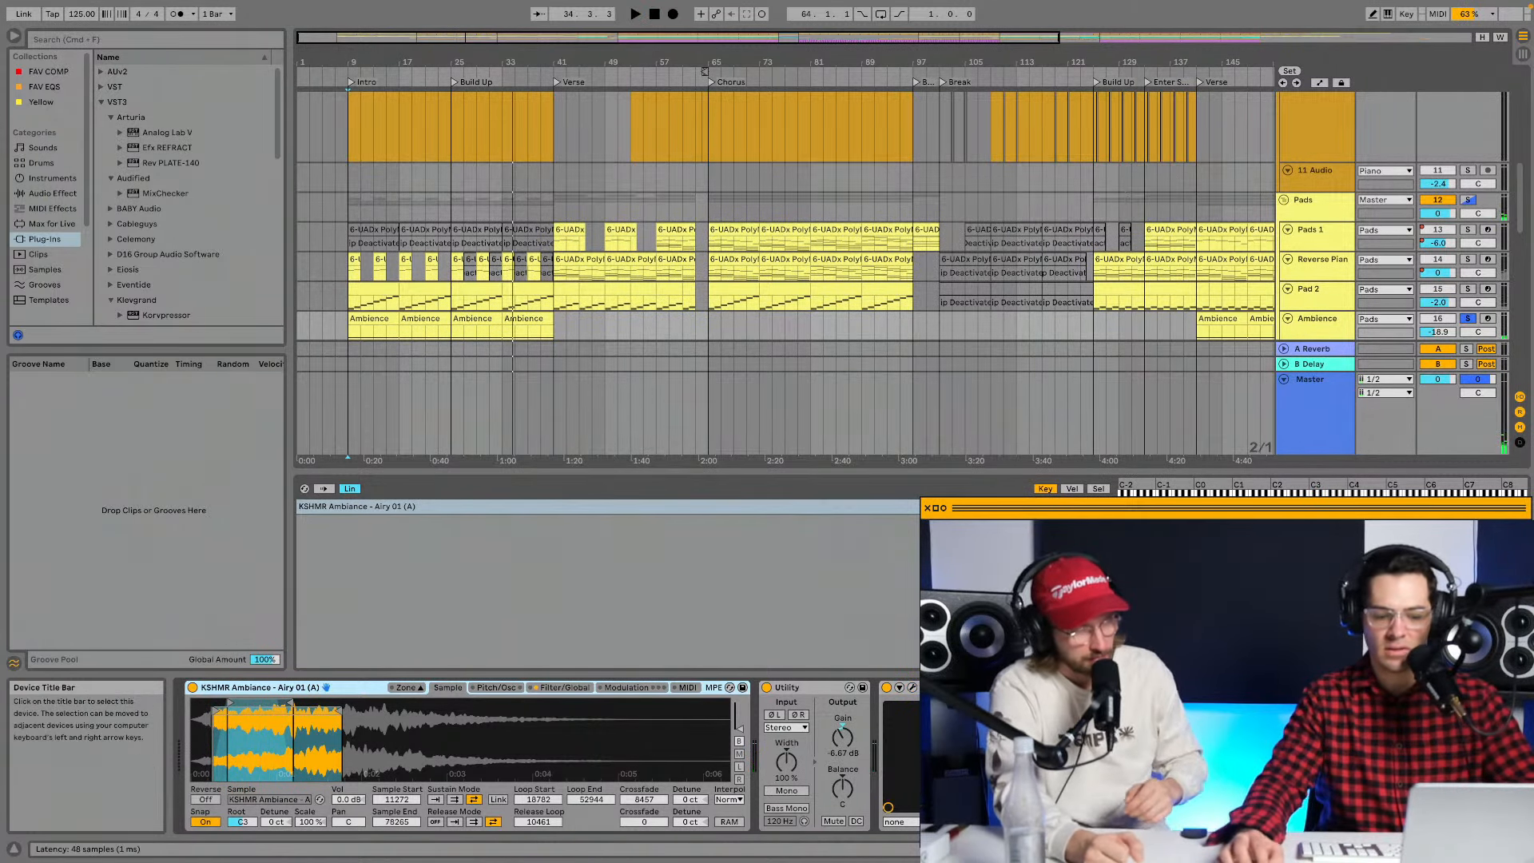
Reopen Efx REFRACT during playback, try the Triangle LFO wave, and return to the stepped wave.
left_click(912, 692)
key("space")
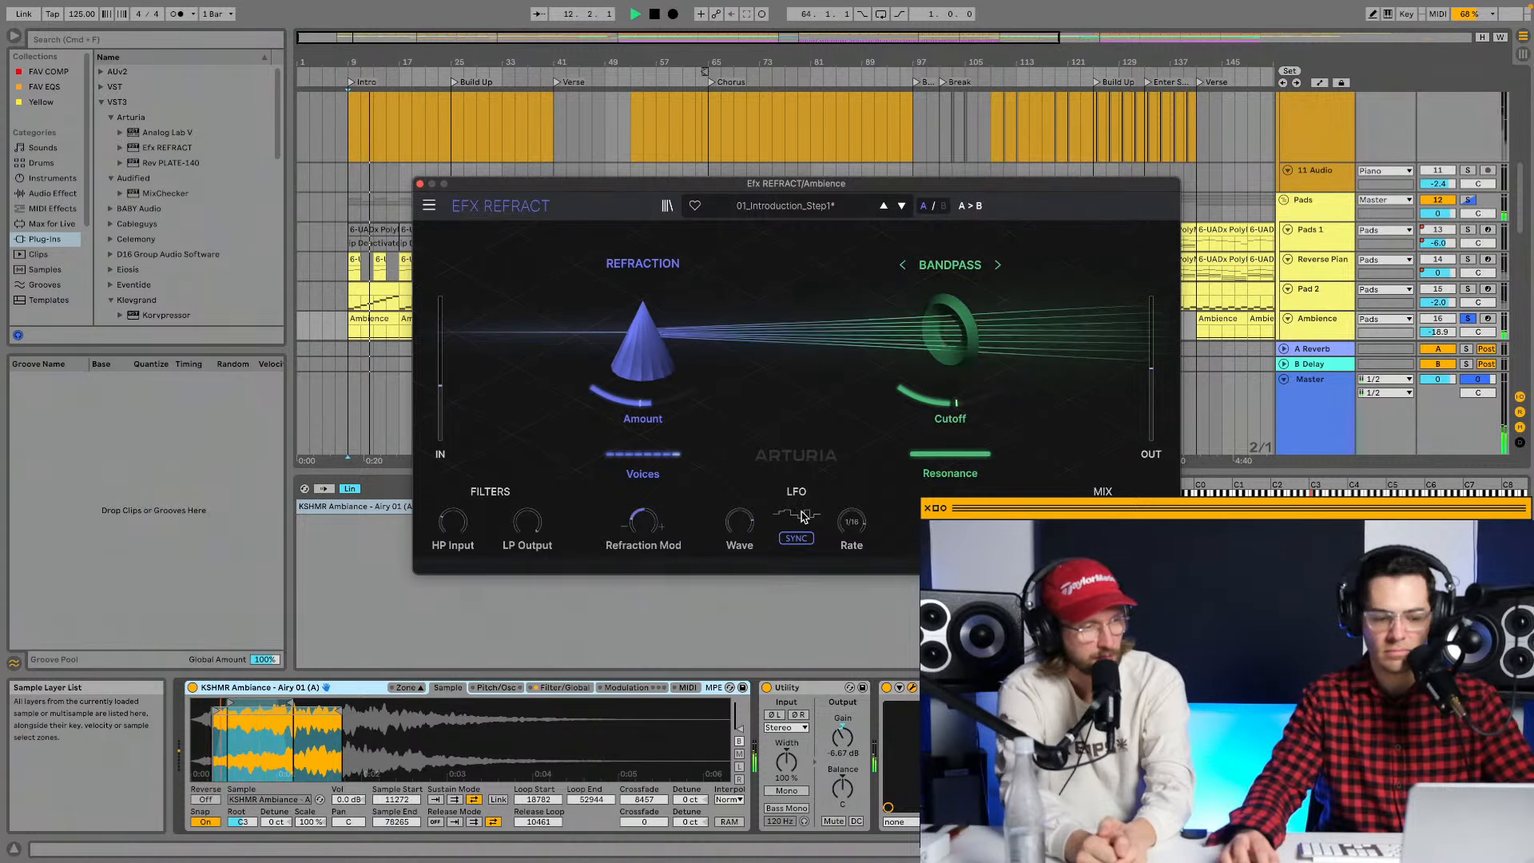
left_click_drag(738, 525, 739, 590)
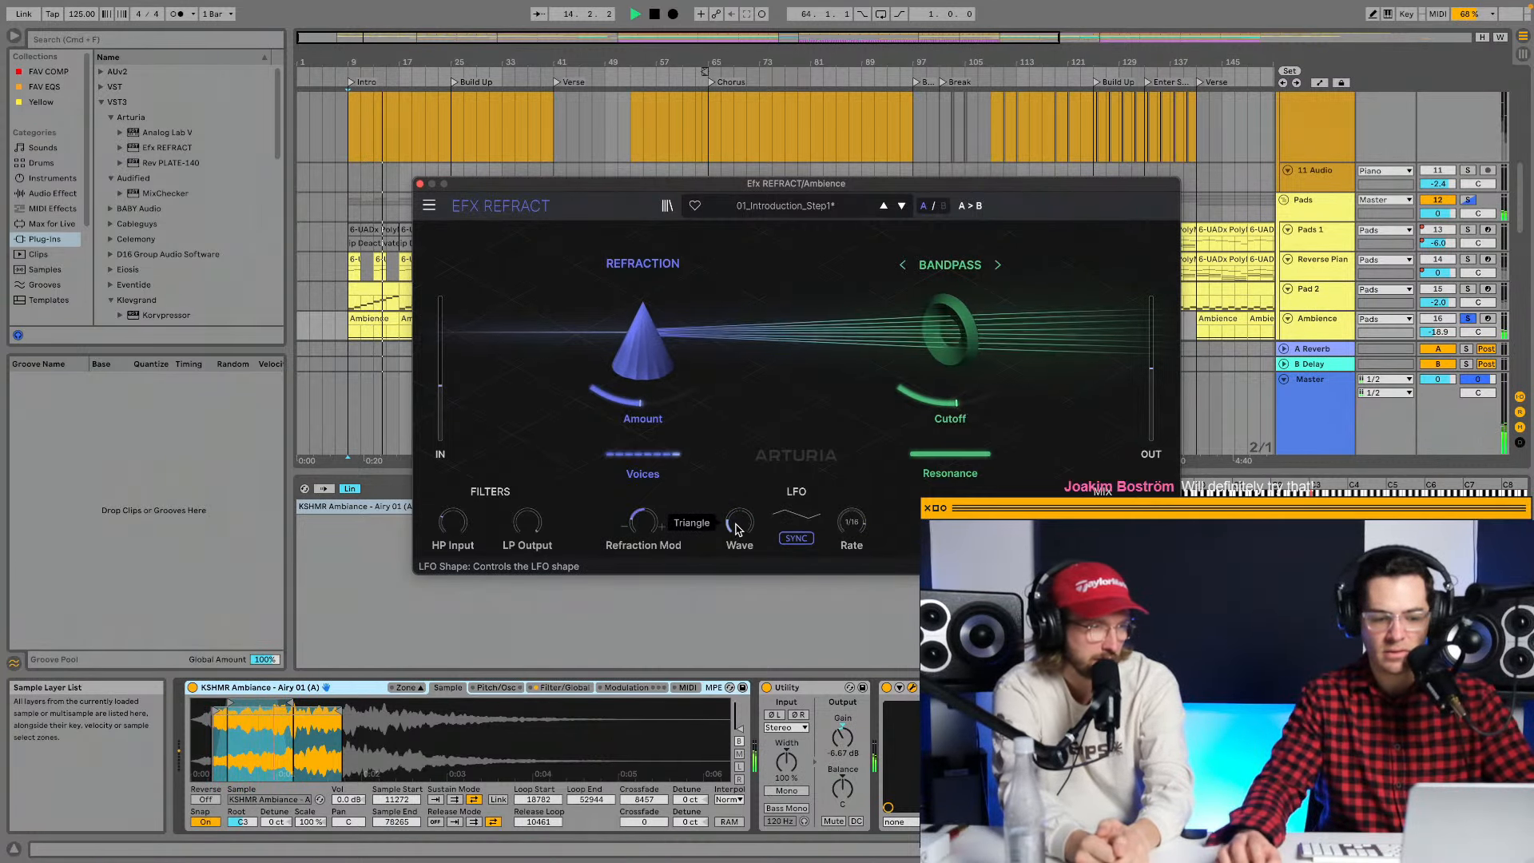
left_click_drag(747, 529, 747, 485)
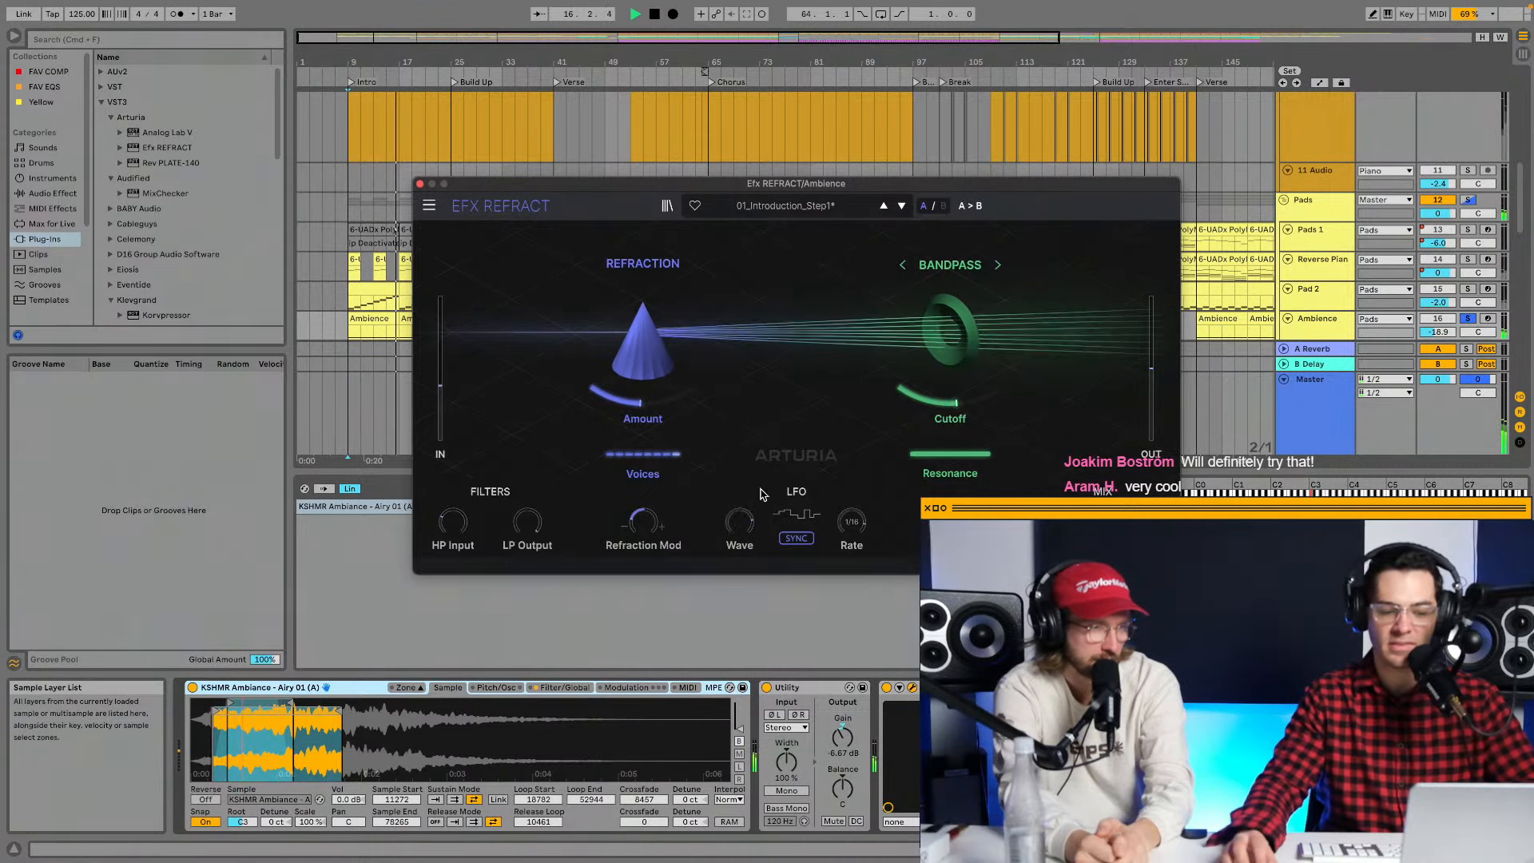
left_click(419, 184)
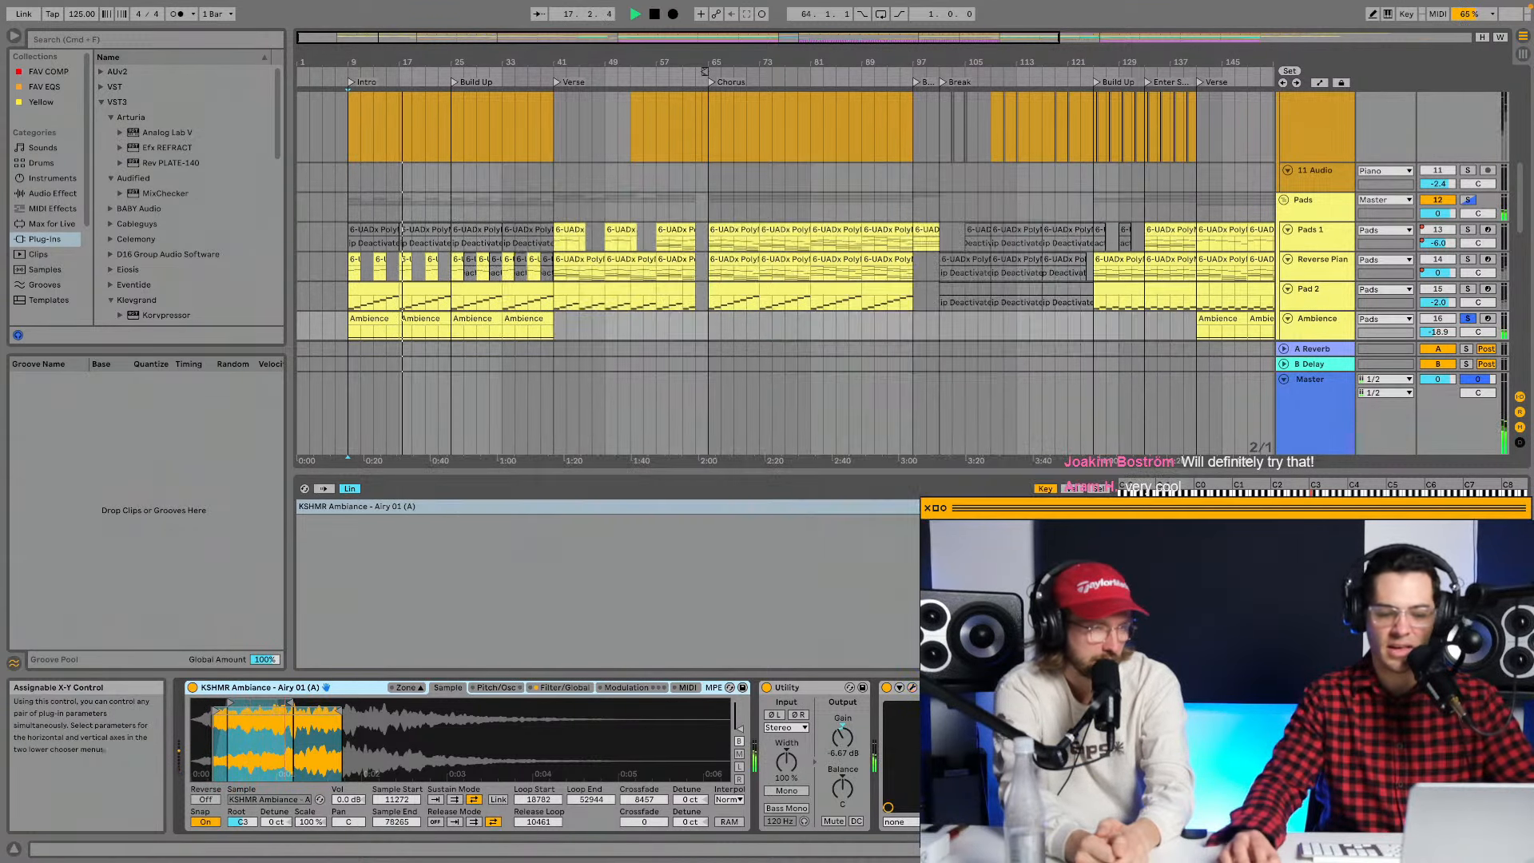
Show the Ambience track's Auto Filter and its frequency automation, and unsolo the track.
scroll(547, 755, "right", 10)
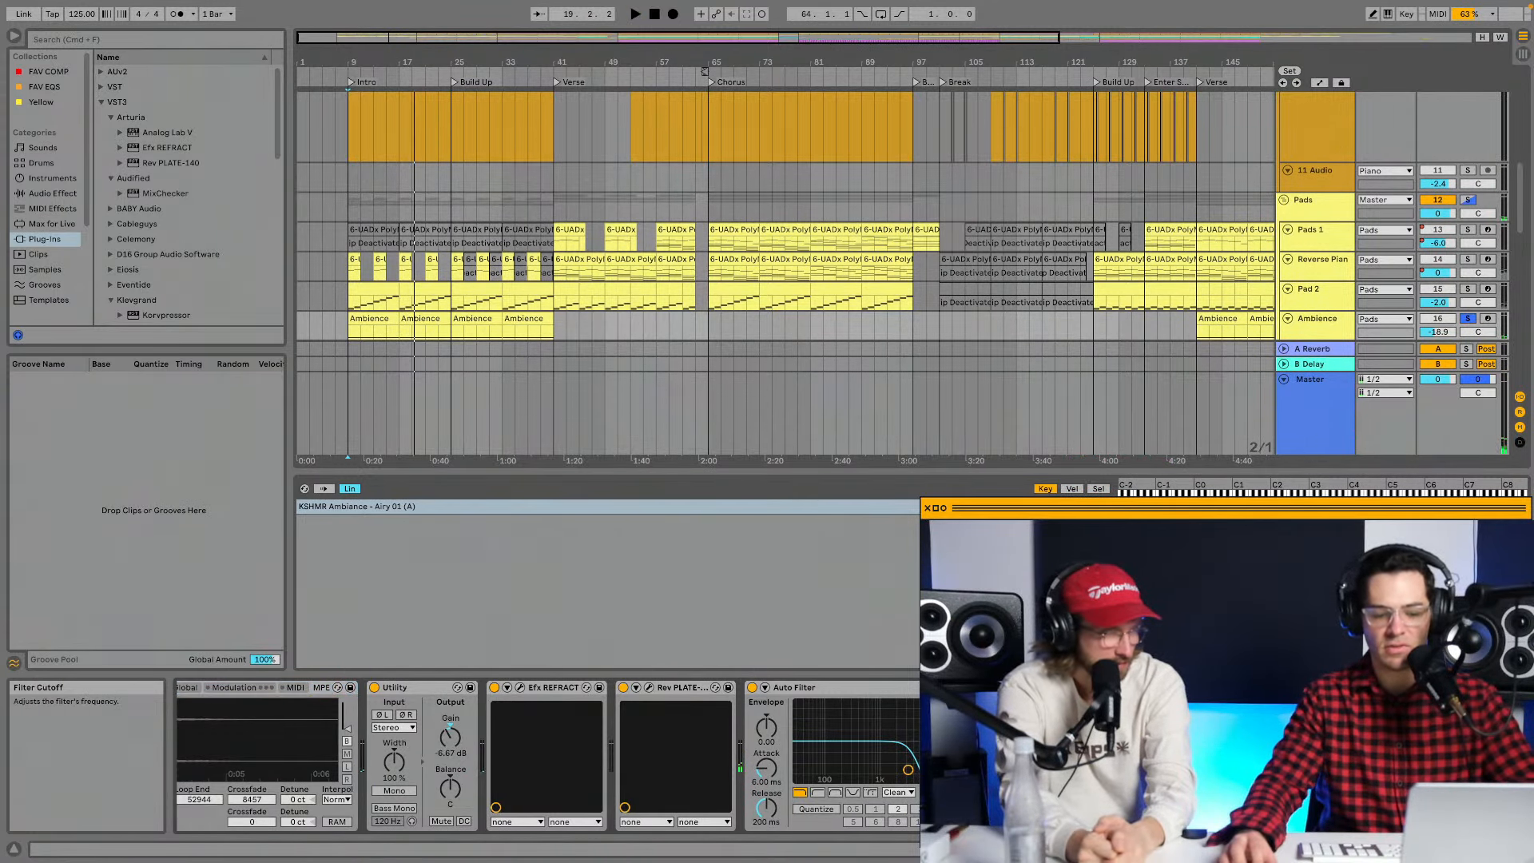
key("a")
scroll(479, 351, "down", 1)
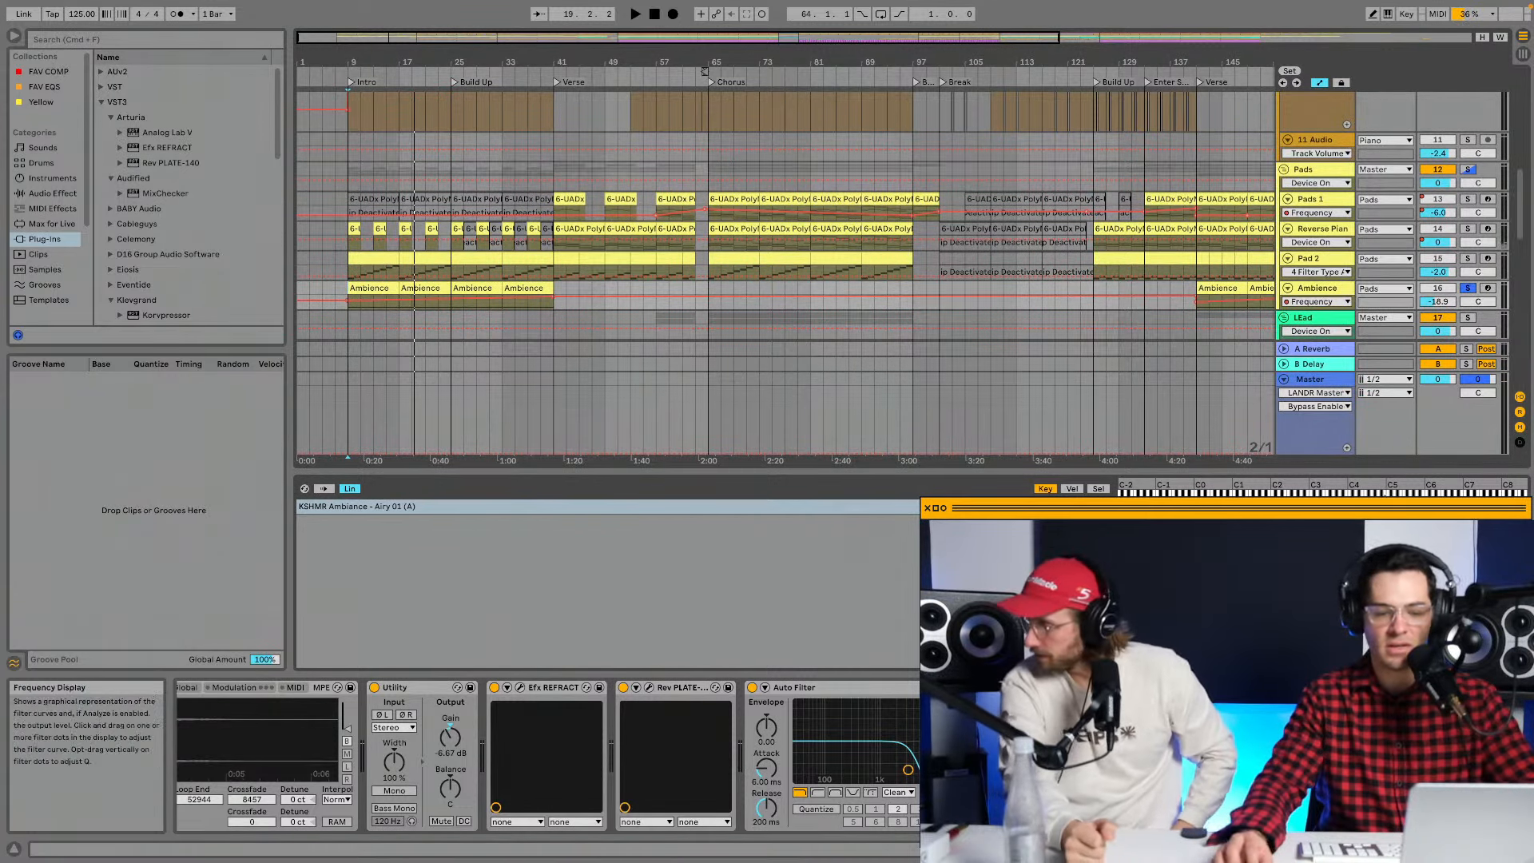
left_click(1467, 289)
Hide the automation lanes and select the Lead 1 track at bar 65 to show its devices.
scroll(1334, 250, "down", 5)
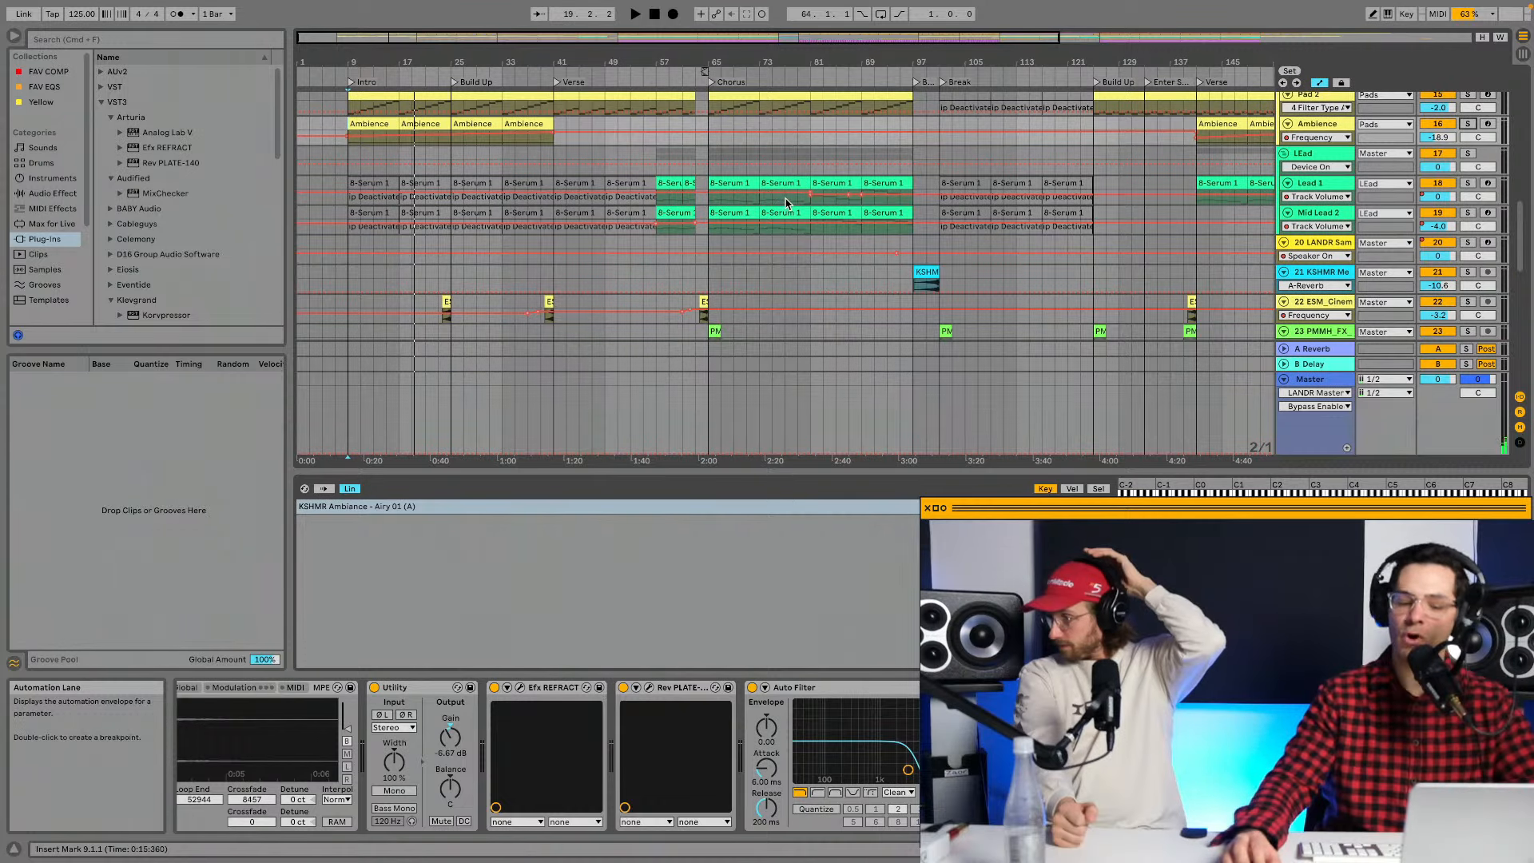
key("a")
left_click(710, 196)
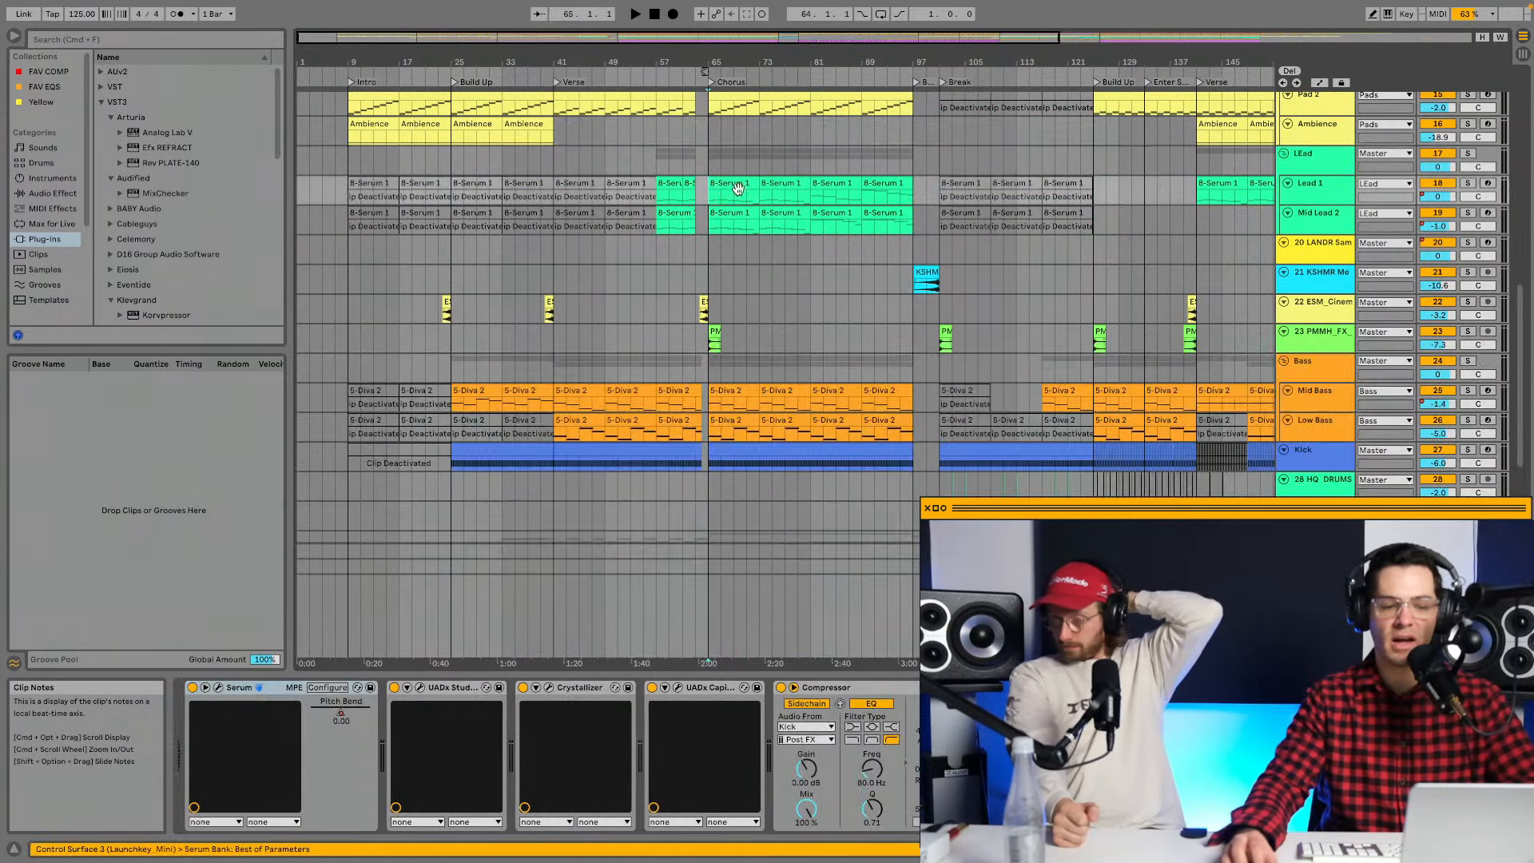
Look through the bass, drum and piano tracks from the Break at bar 101 and view the whole arrangement.
left_click(945, 84)
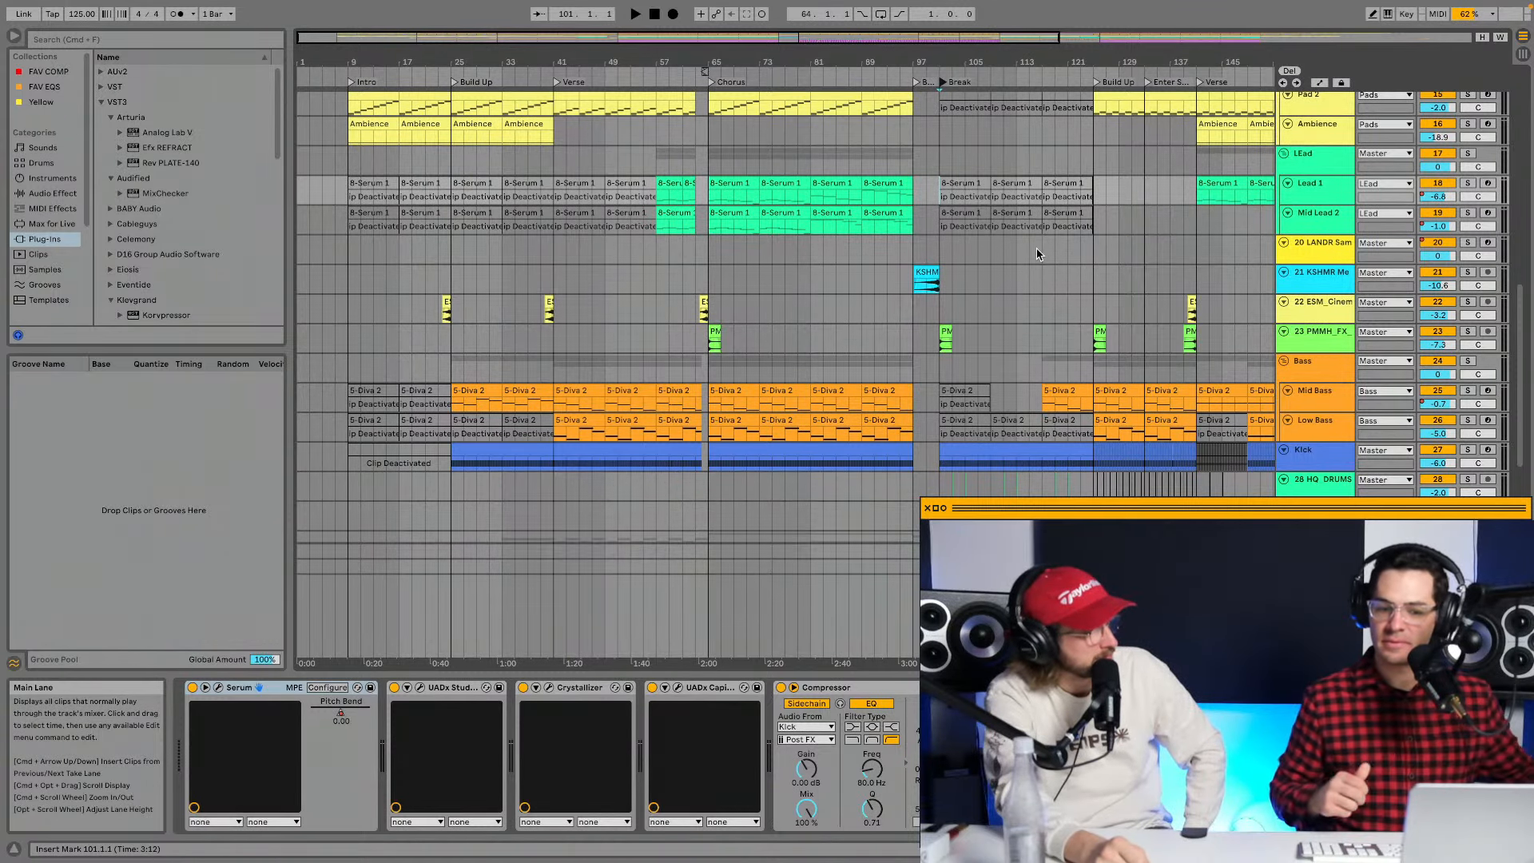
scroll(879, 264, "down", 2)
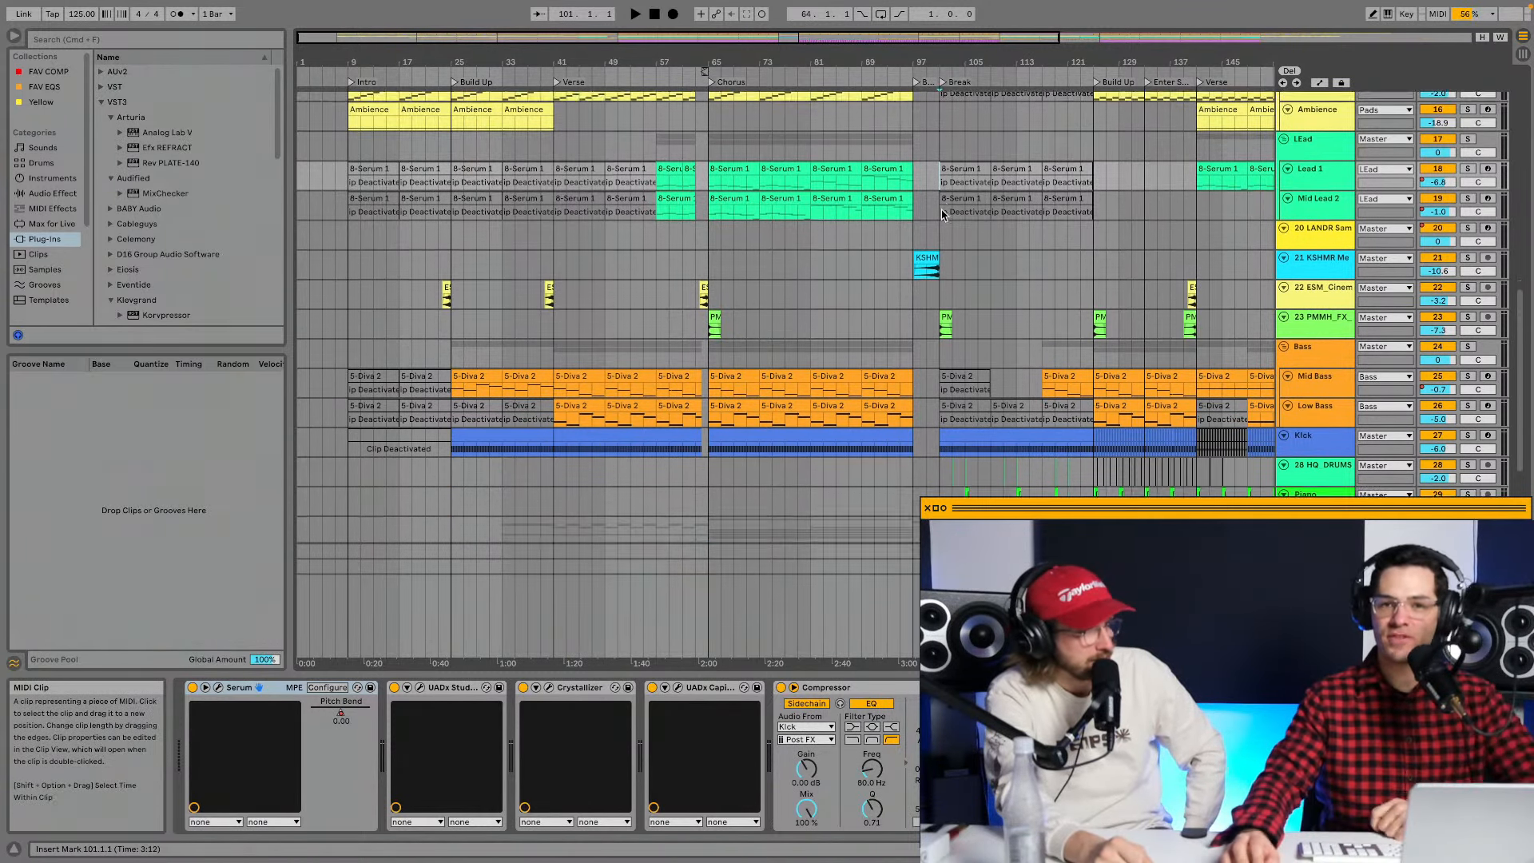
scroll(754, 333, "down", 5)
scroll(755, 332, "down", 1)
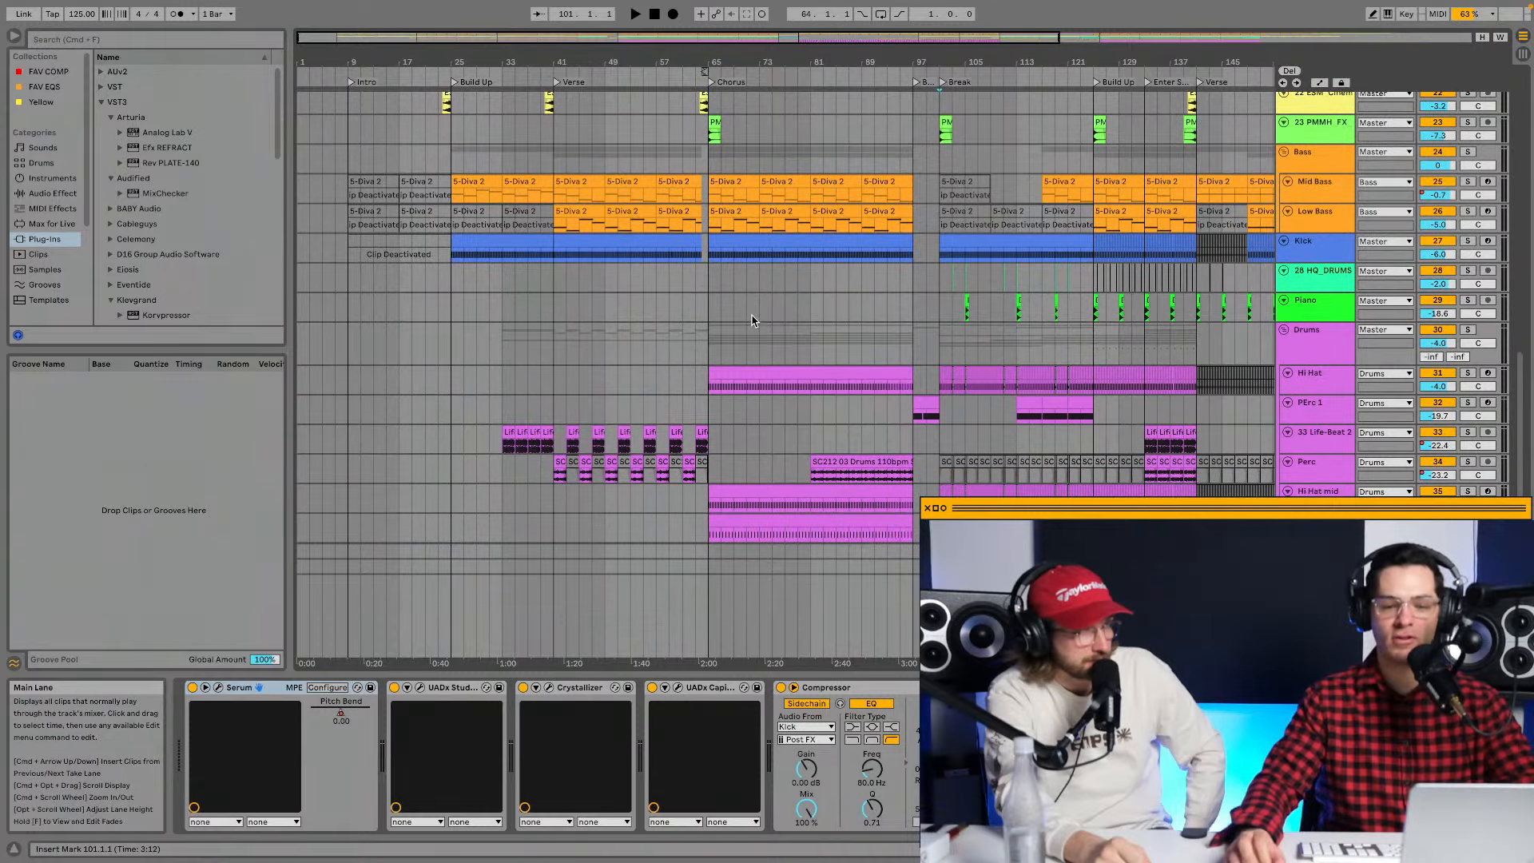
scroll(702, 336, "down", 4)
scroll(696, 214, "up", 5)
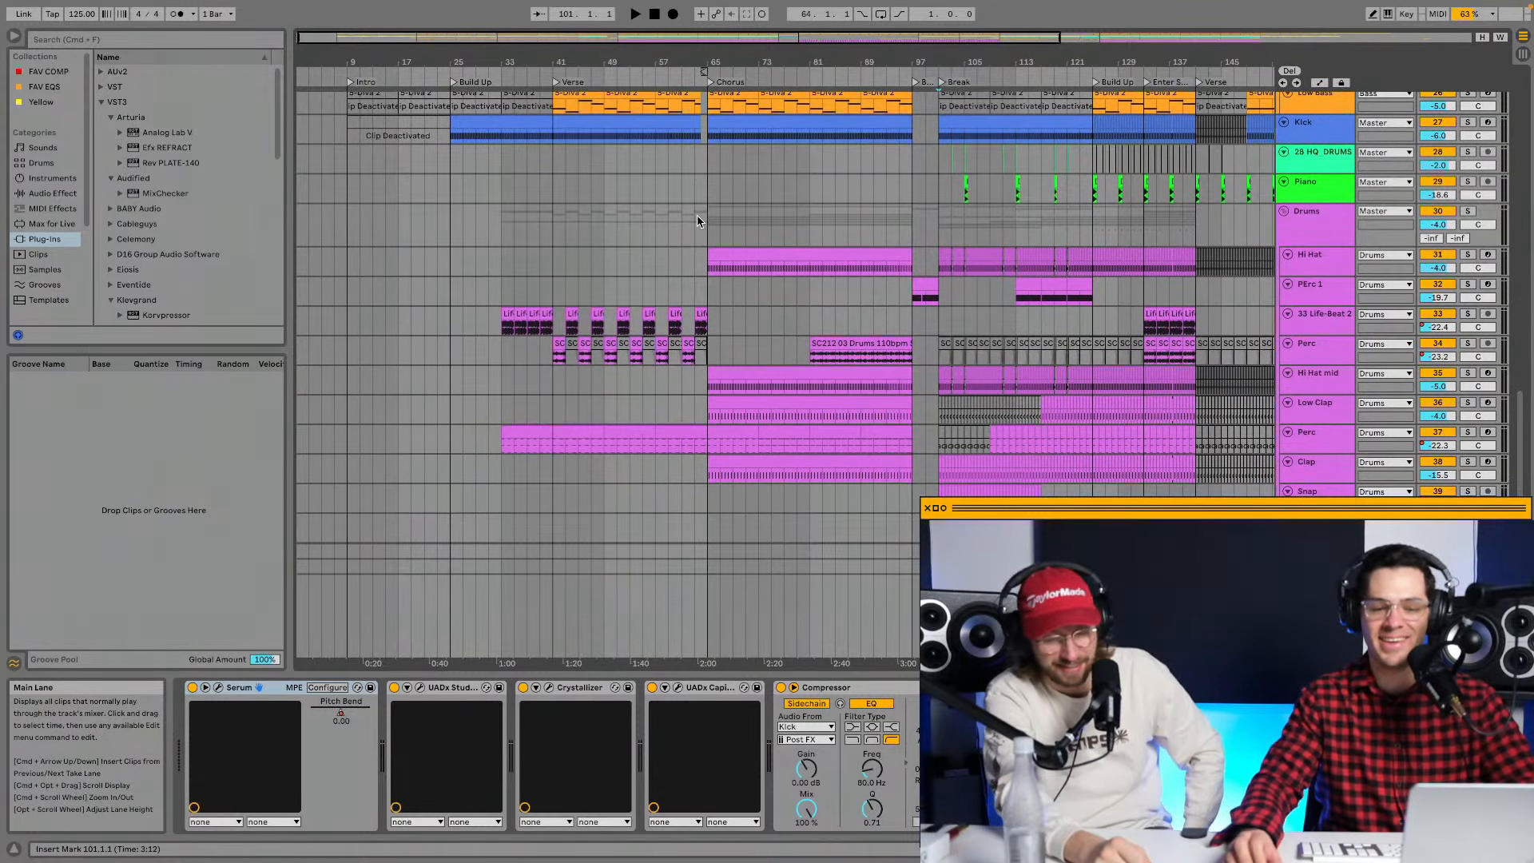
left_click_drag(1062, 62, 807, 61)
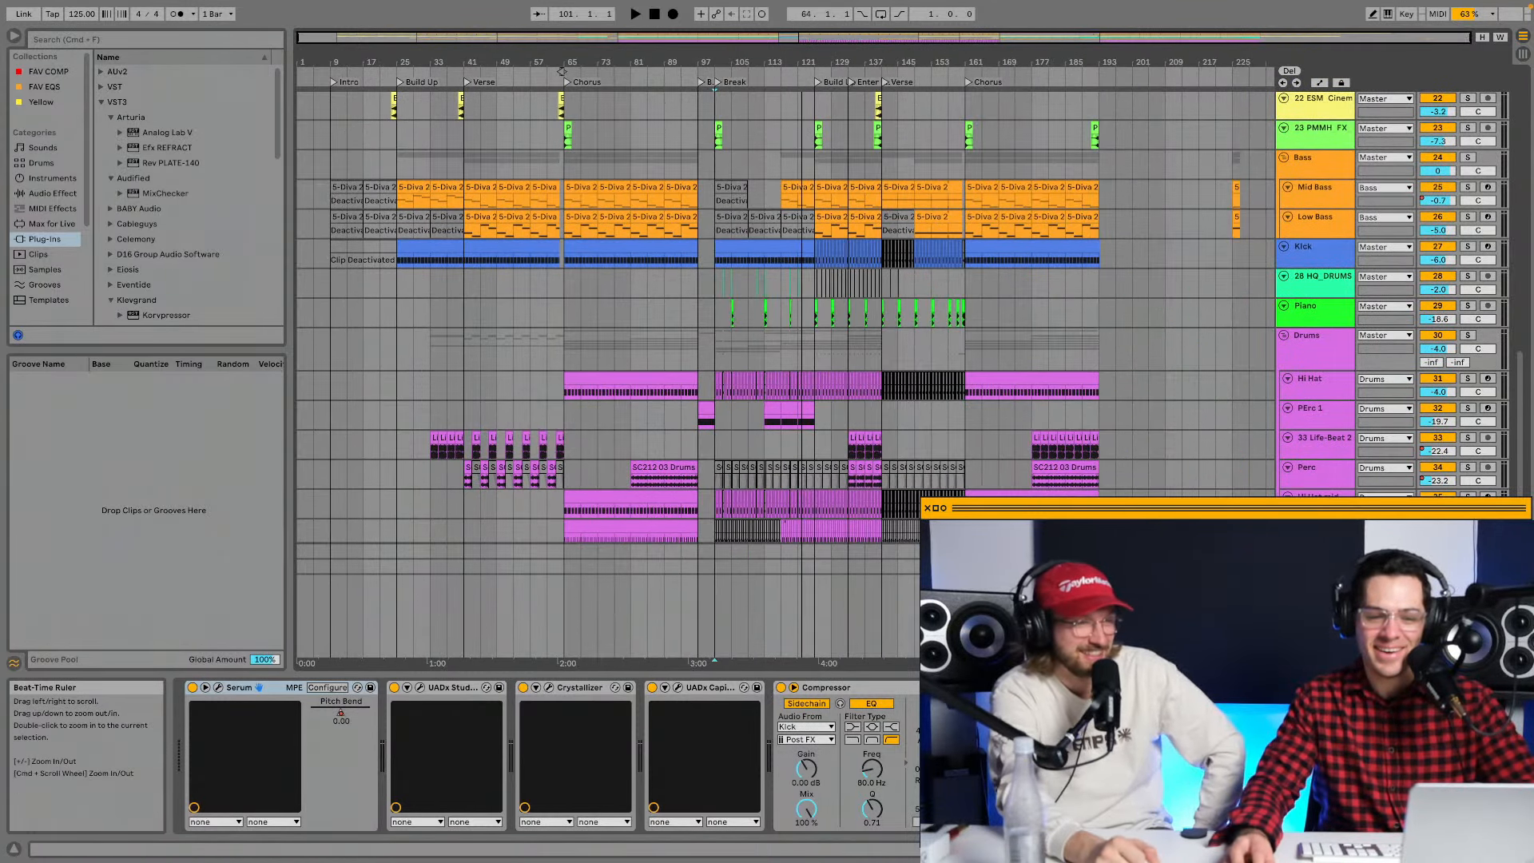
scroll(810, 239, "up", 15)
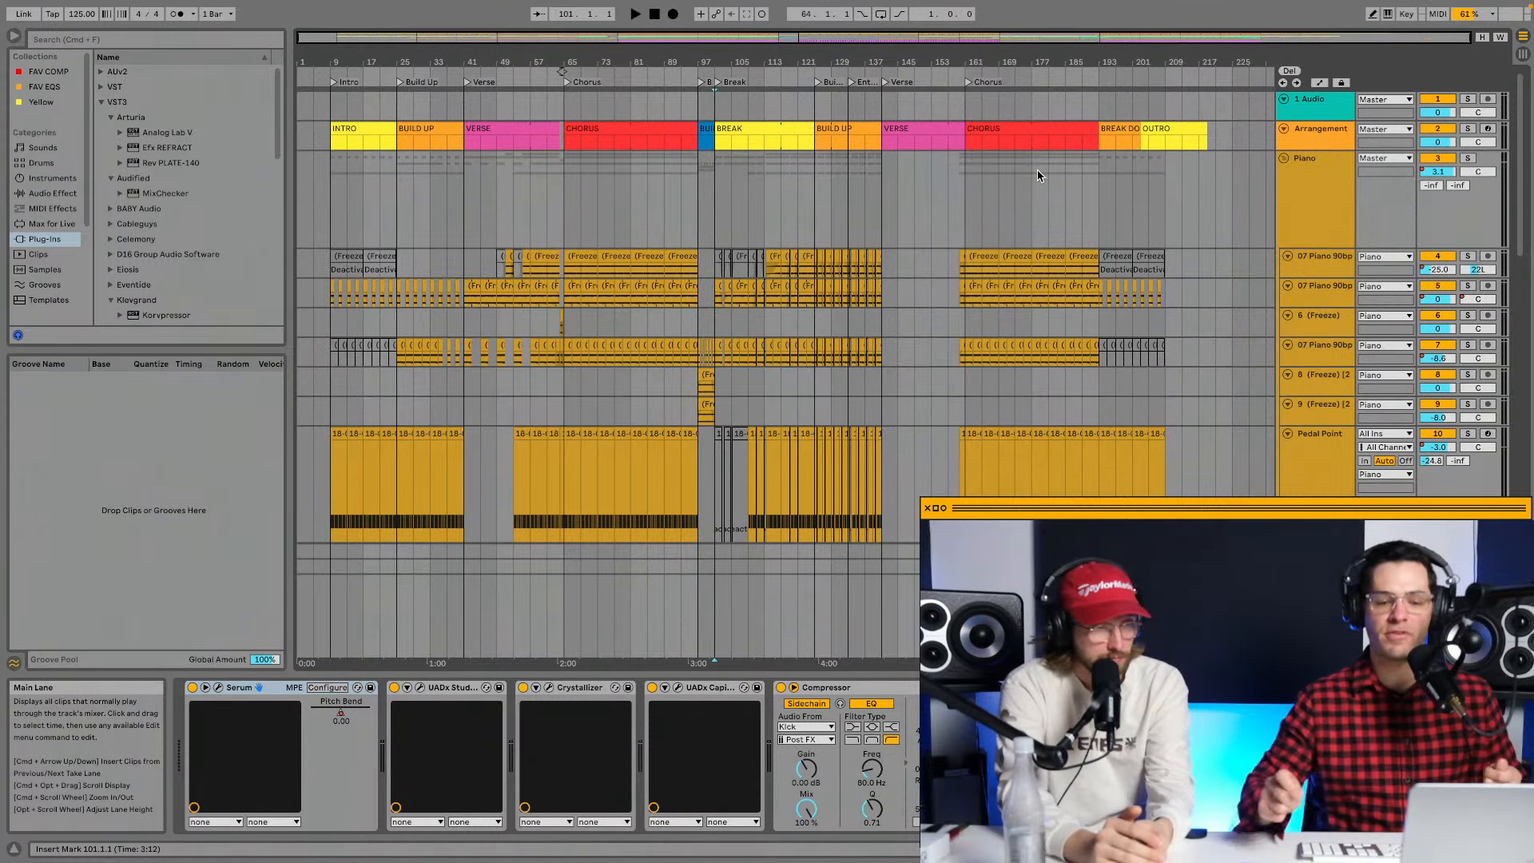
Set the playback position to the second Chorus at bar 161 and open the Piano group's Korvpressor.
left_click(965, 143)
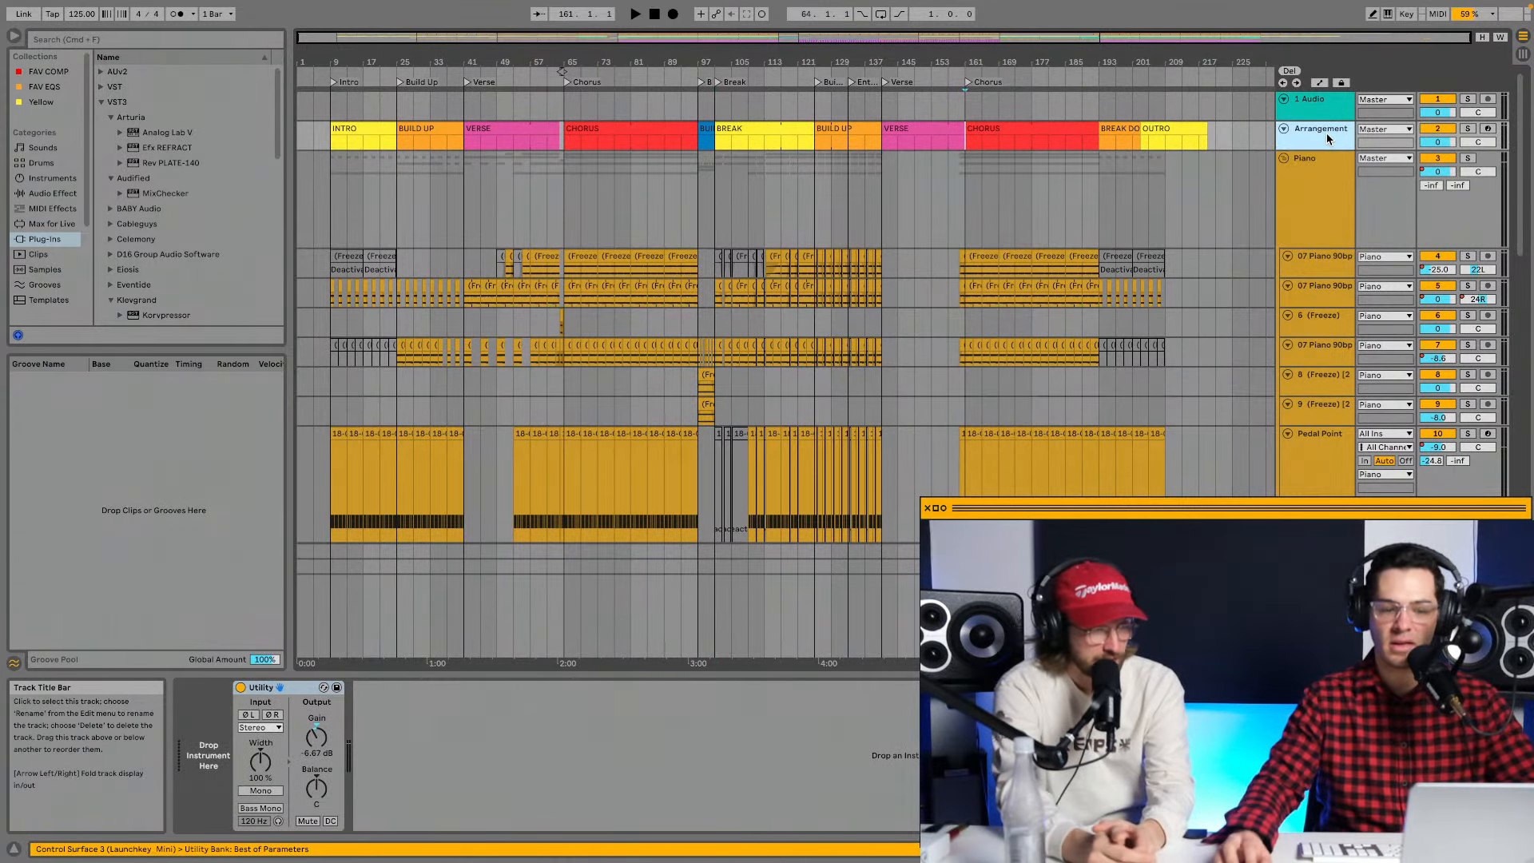
left_click(1326, 196)
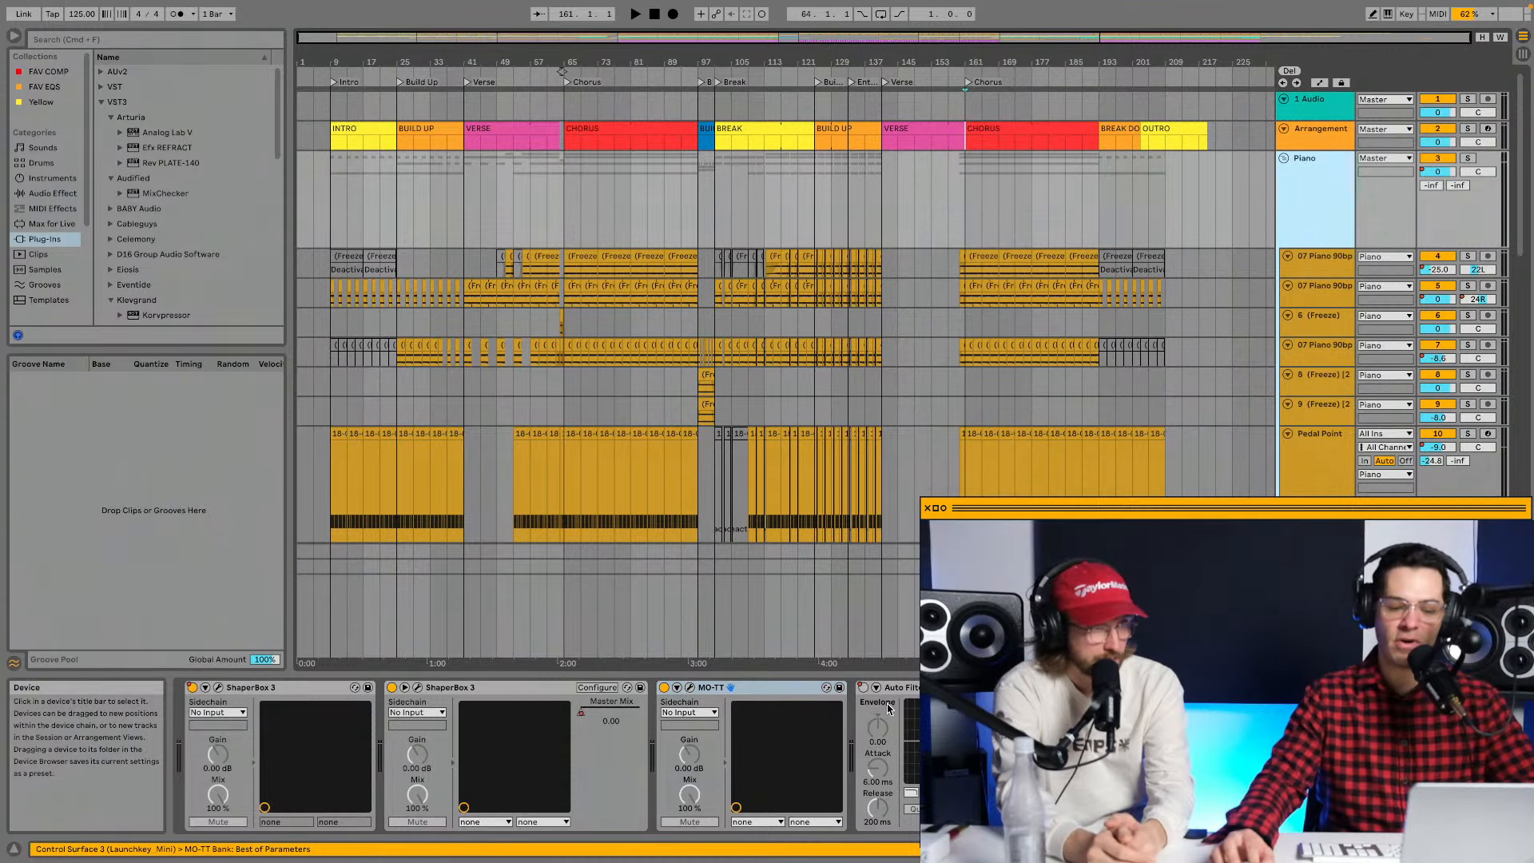
scroll(879, 741, "right", 5)
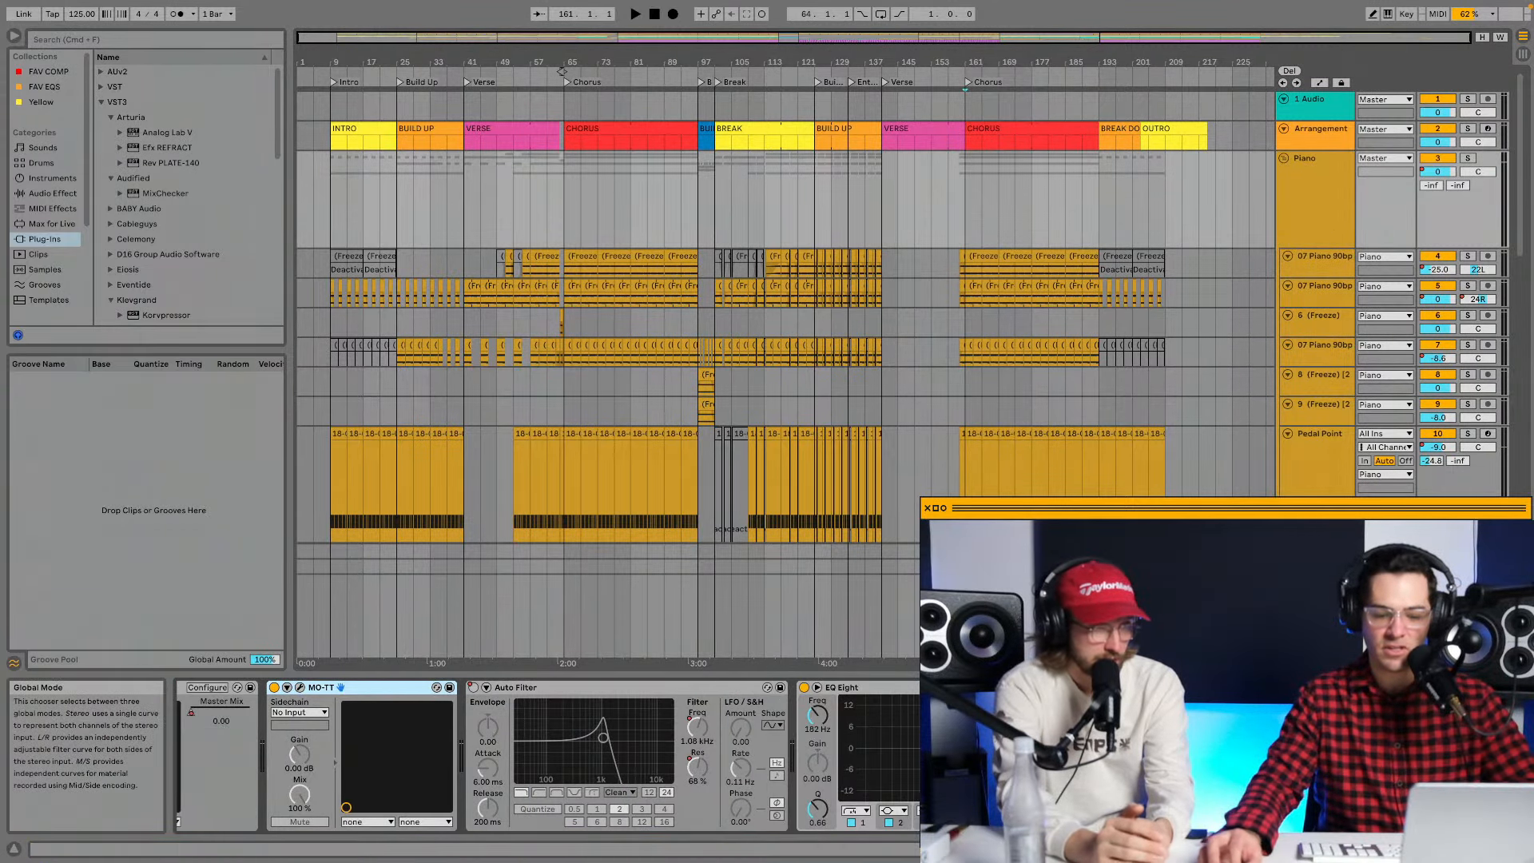
left_click(1286, 687)
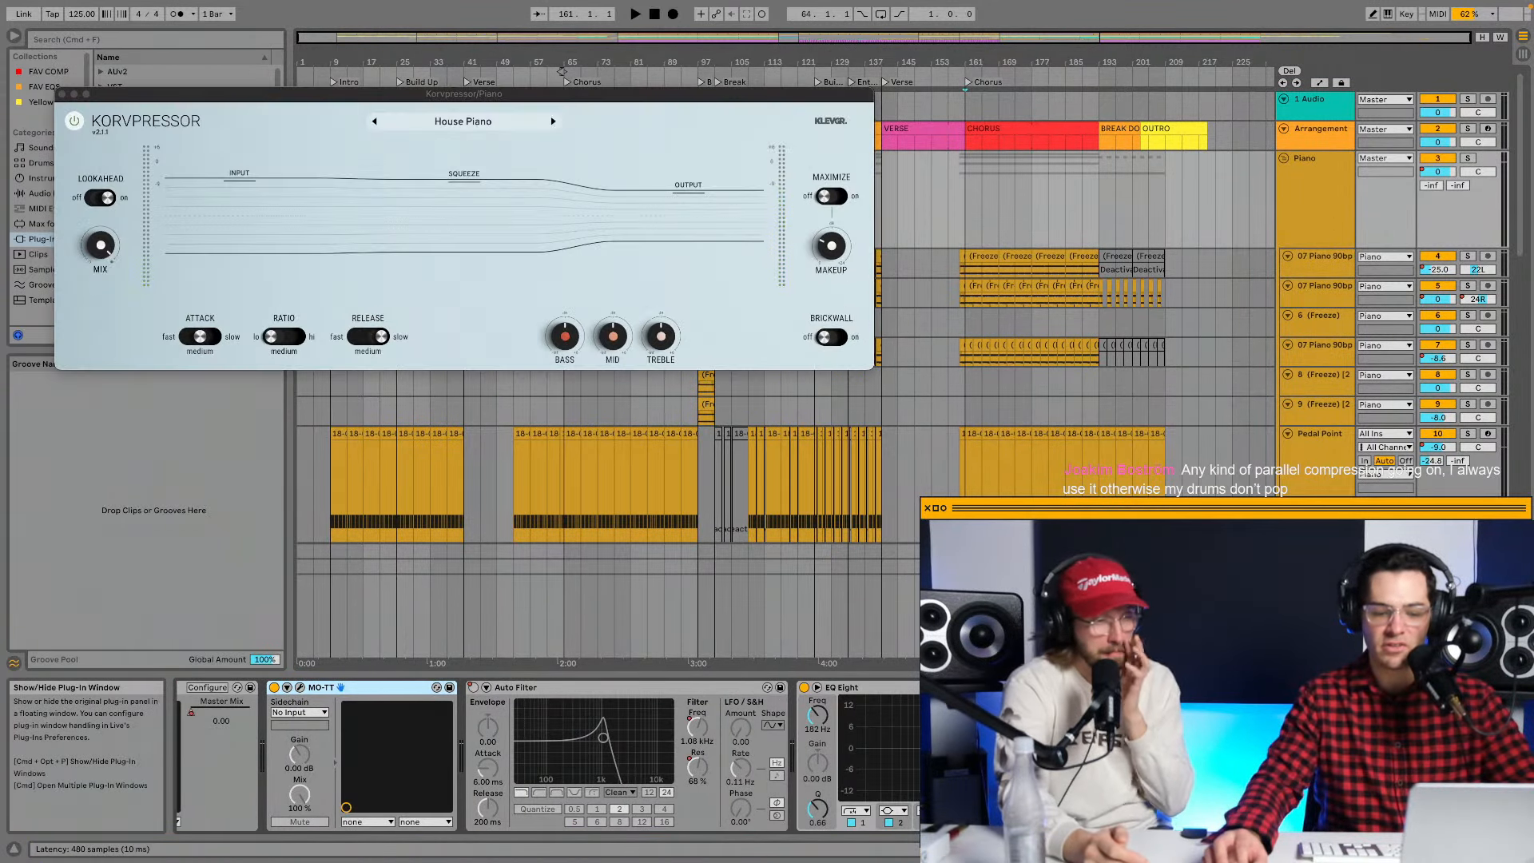
Audition the soloed Piano group in the second Chorus and lower Korvpressor's Squeeze threshold slightly.
left_click(1467, 157)
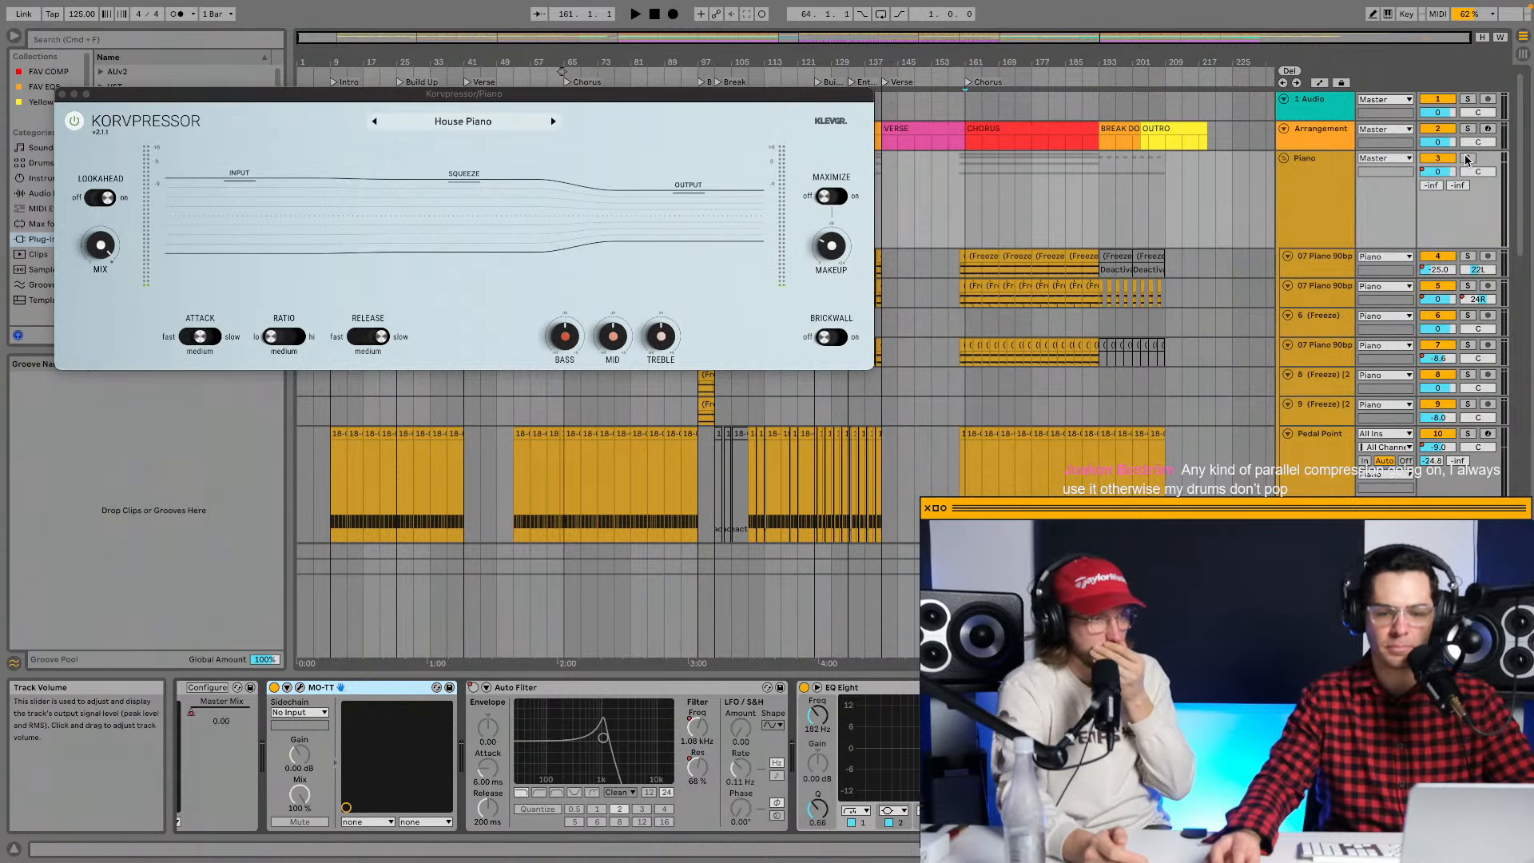
key("space")
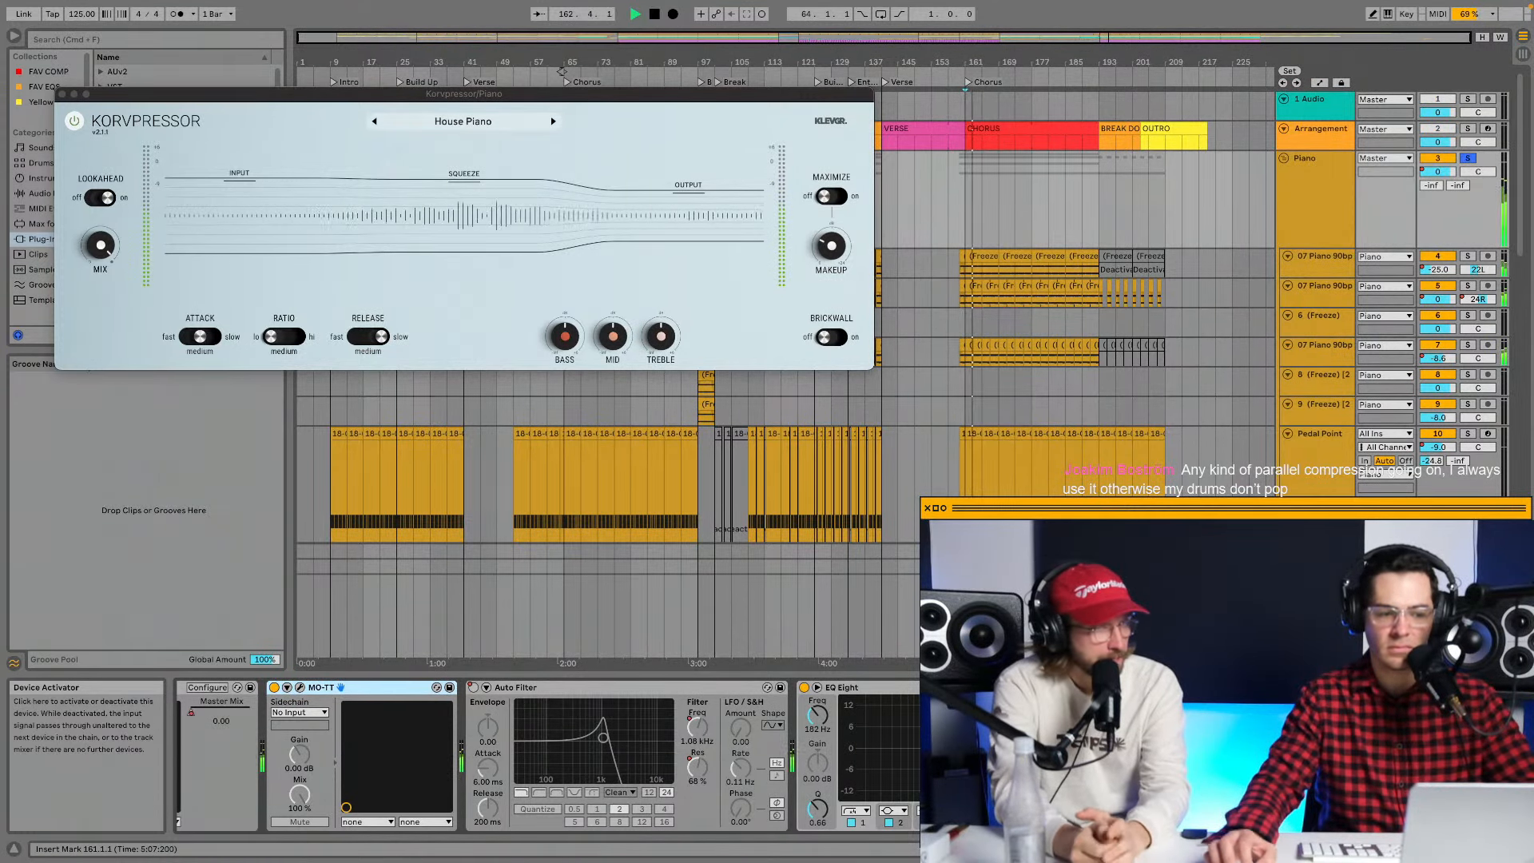
key("space")
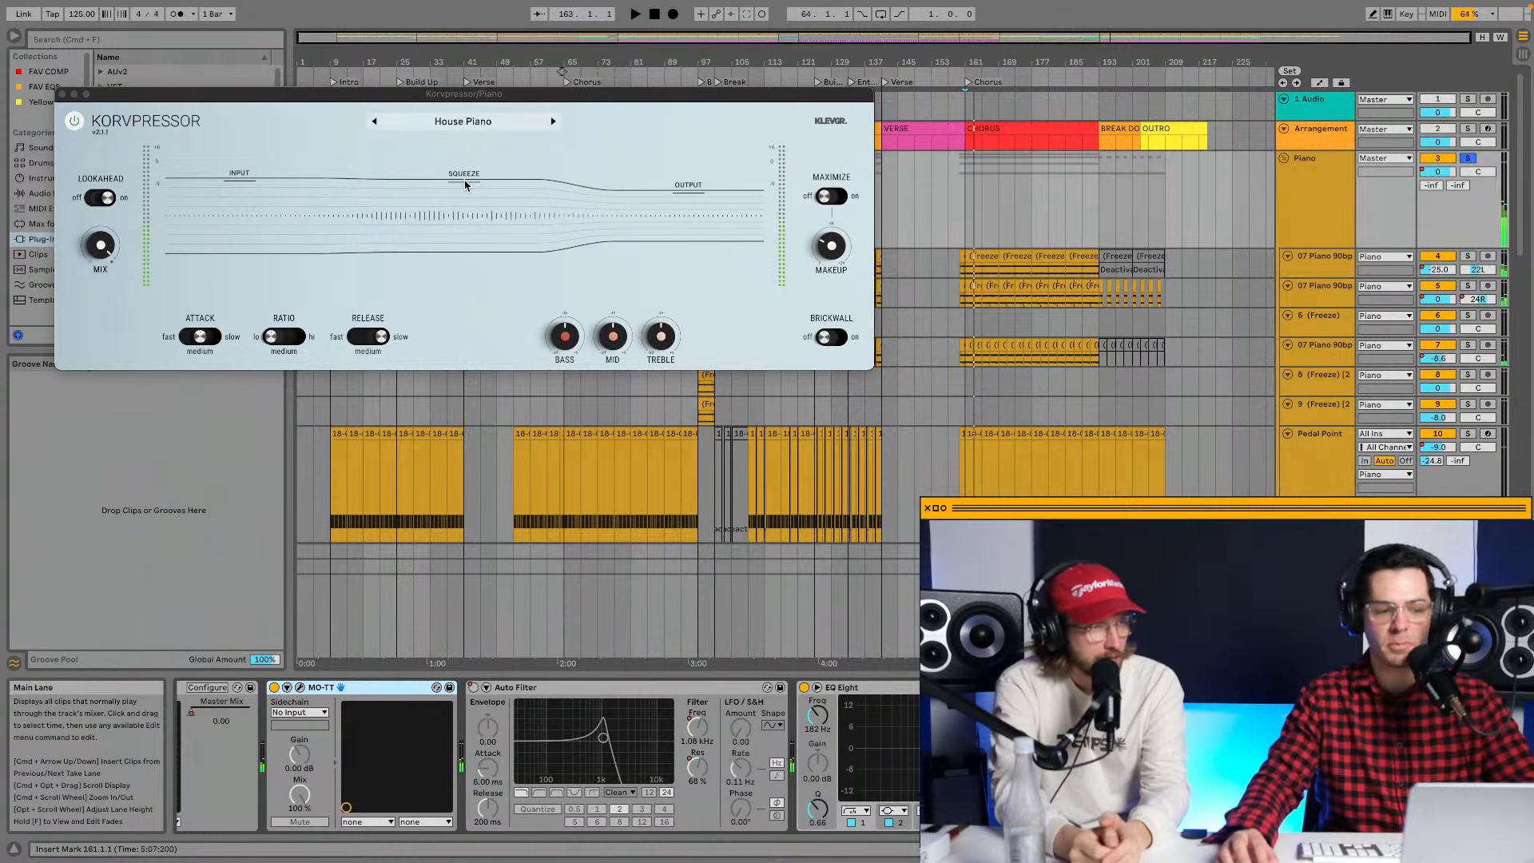
left_click_drag(467, 189, 469, 189)
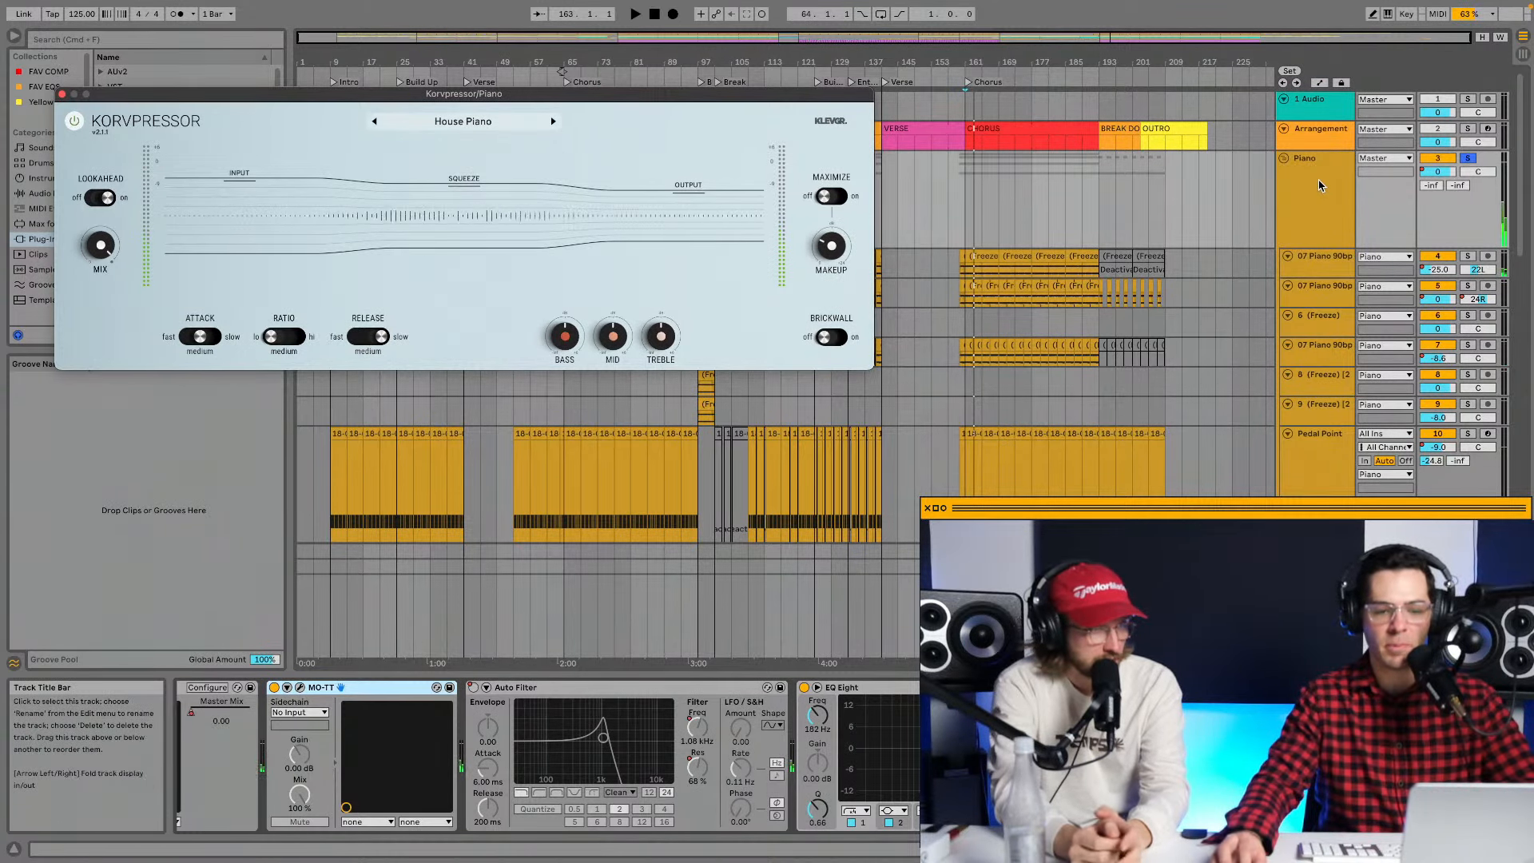
Replay the second Chorus from bar 161, comparing the full mix with the soloed Piano group.
left_click(1467, 158)
left_click(1466, 161)
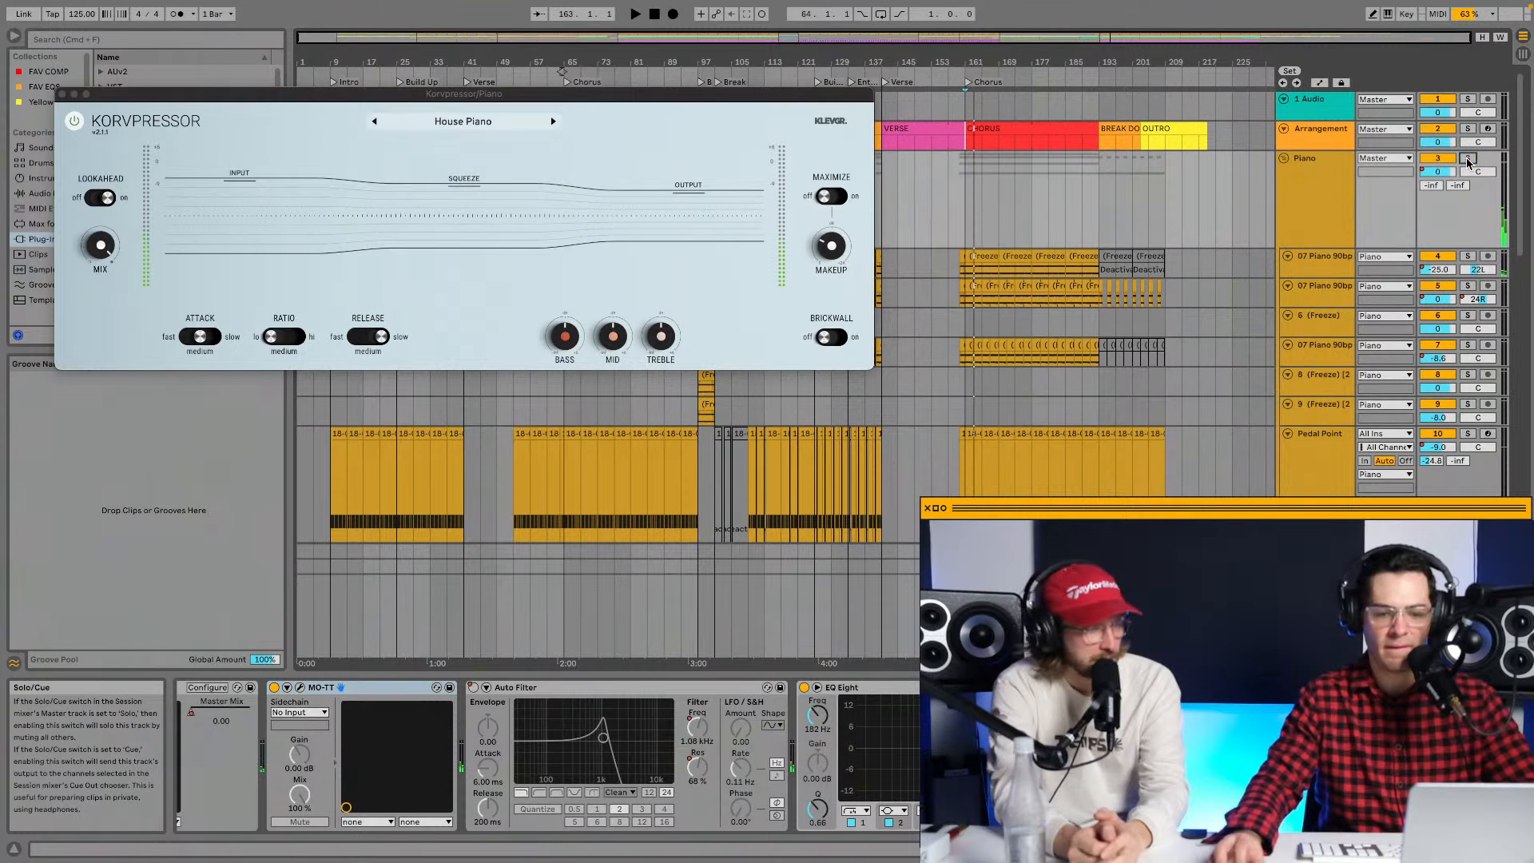
key("space")
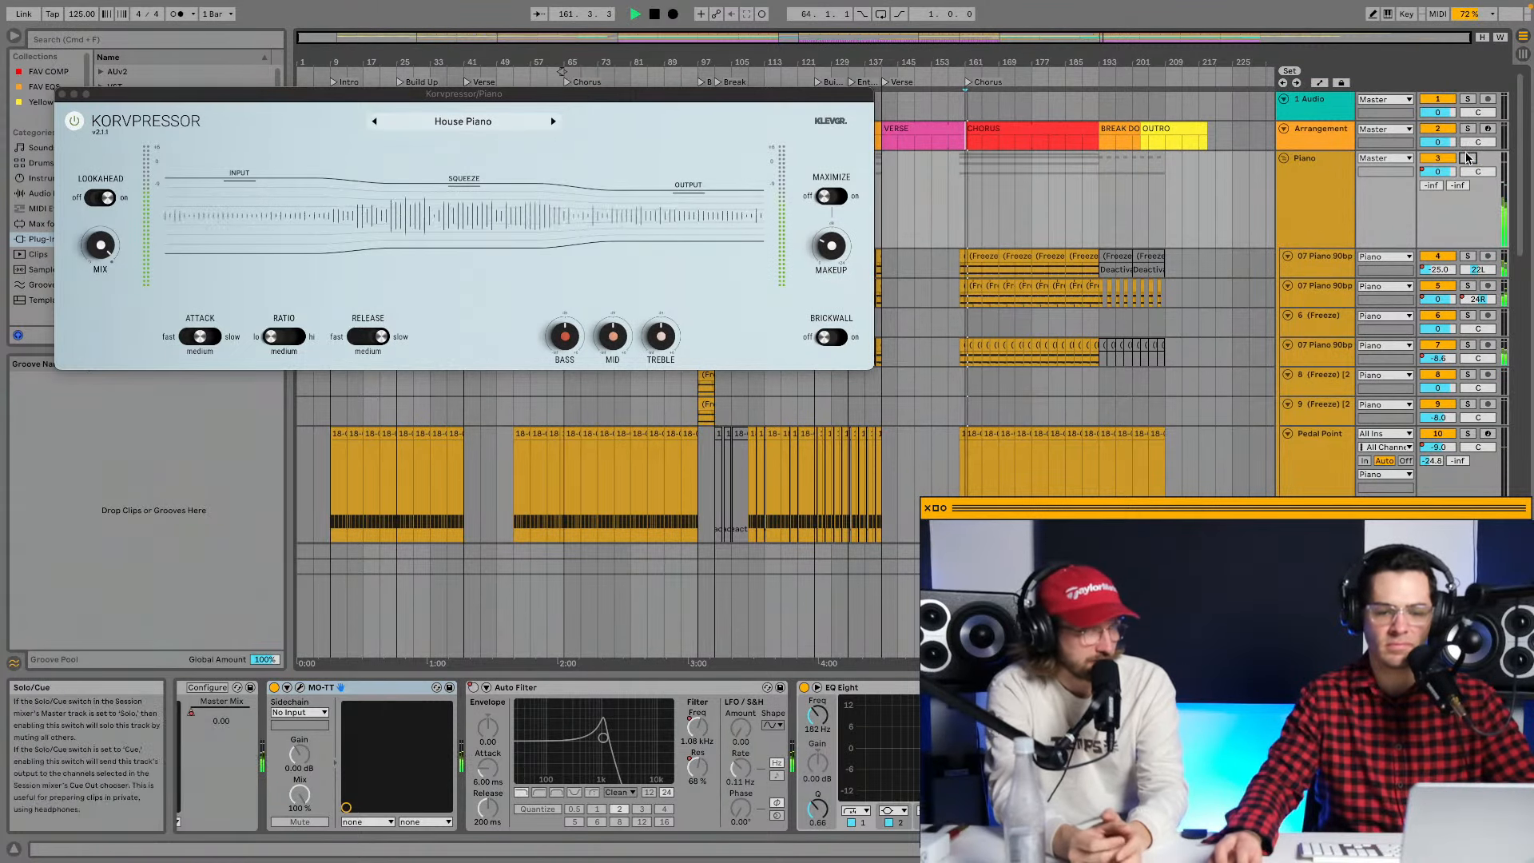
key("s")
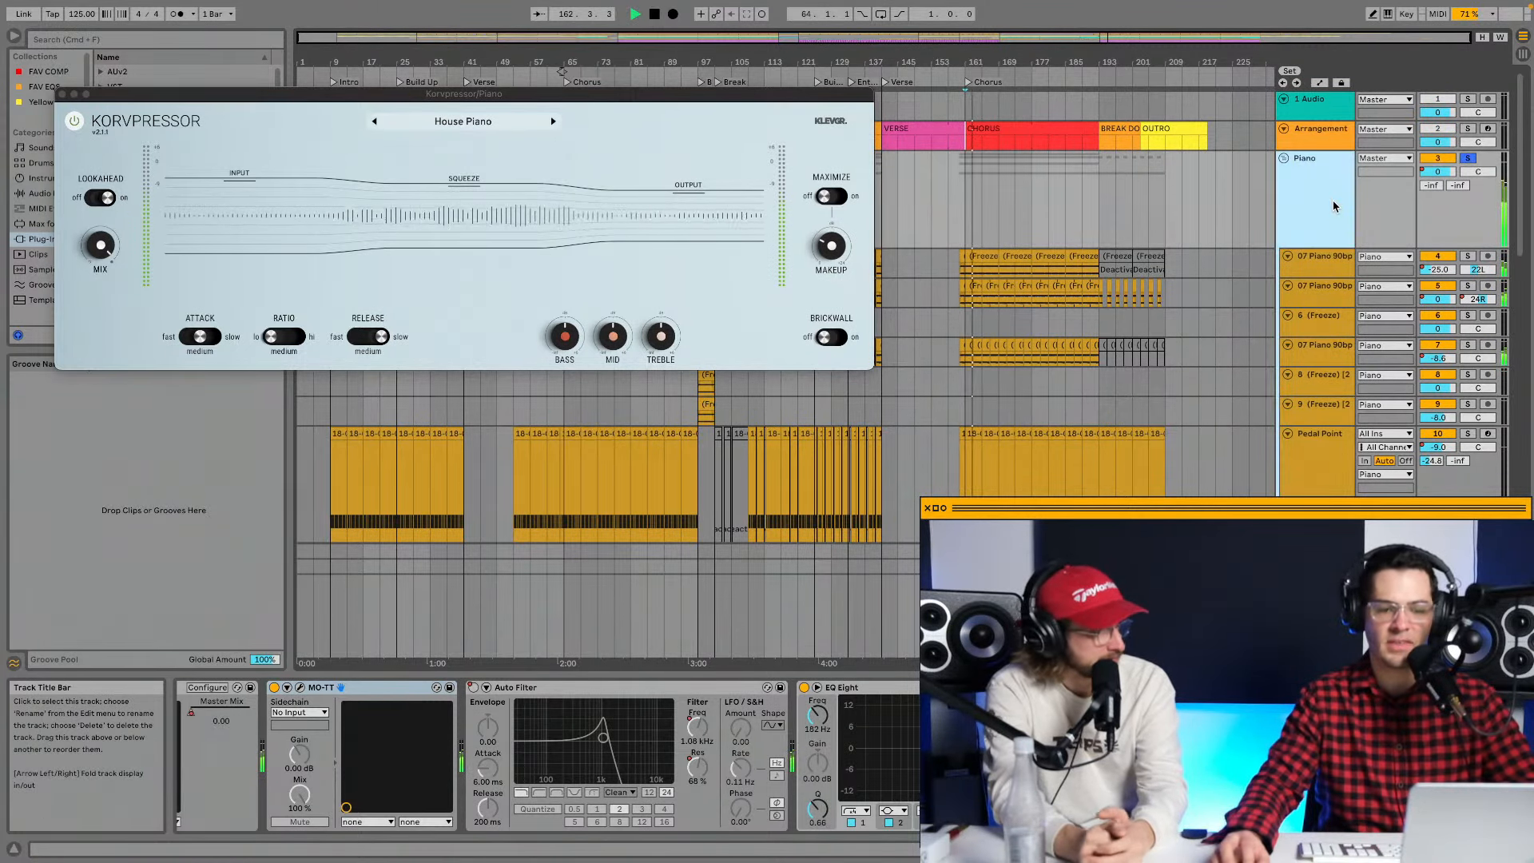
left_click(1332, 206)
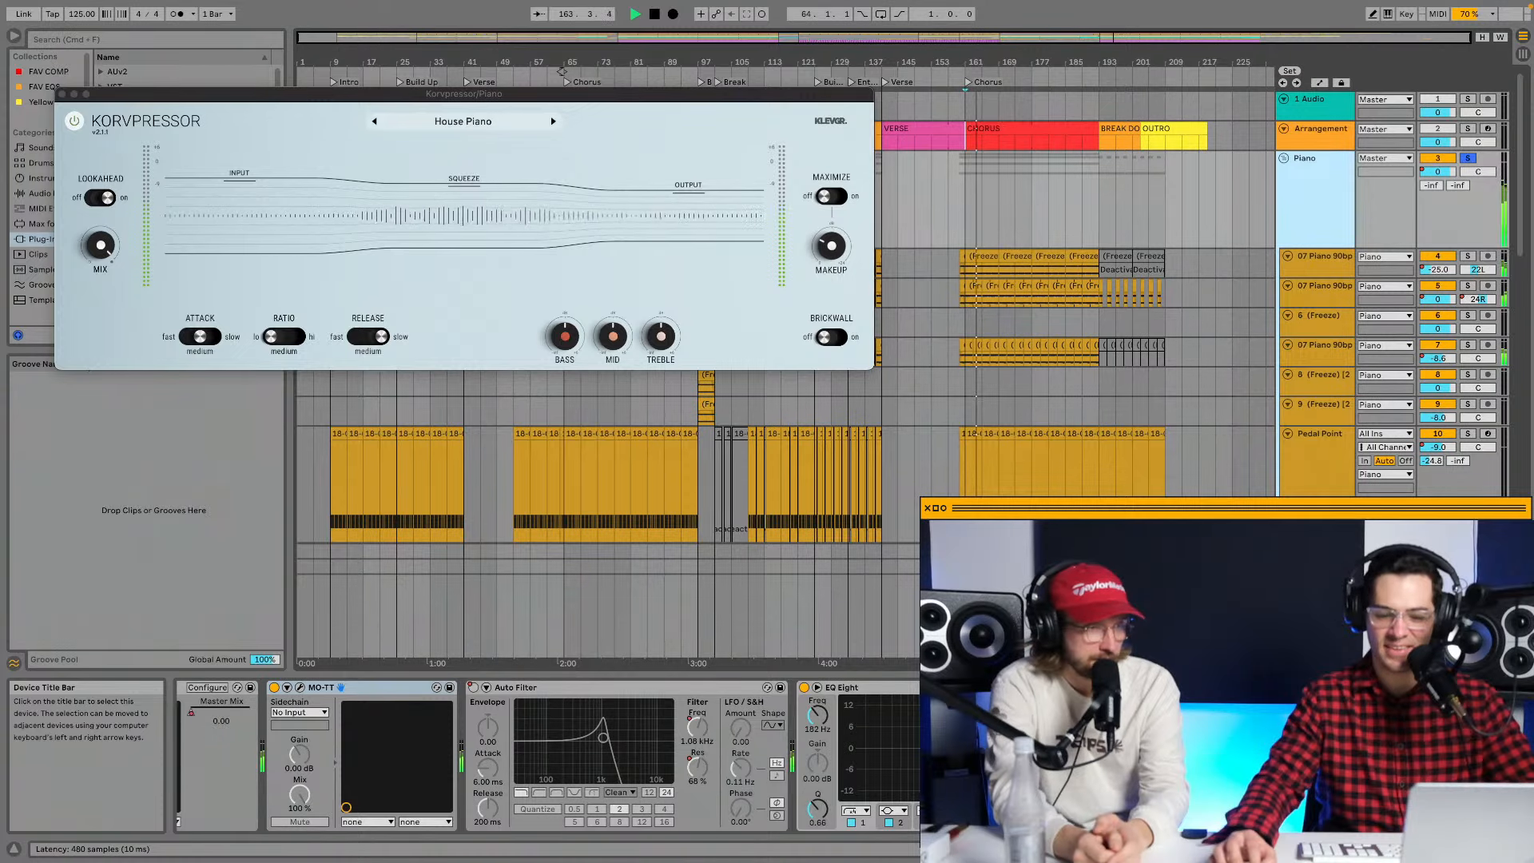
Compare a lower Korvpressor Squeeze threshold on the soloed Piano group in the second Chorus, then raise it to -22.3 dB.
left_click(274, 687)
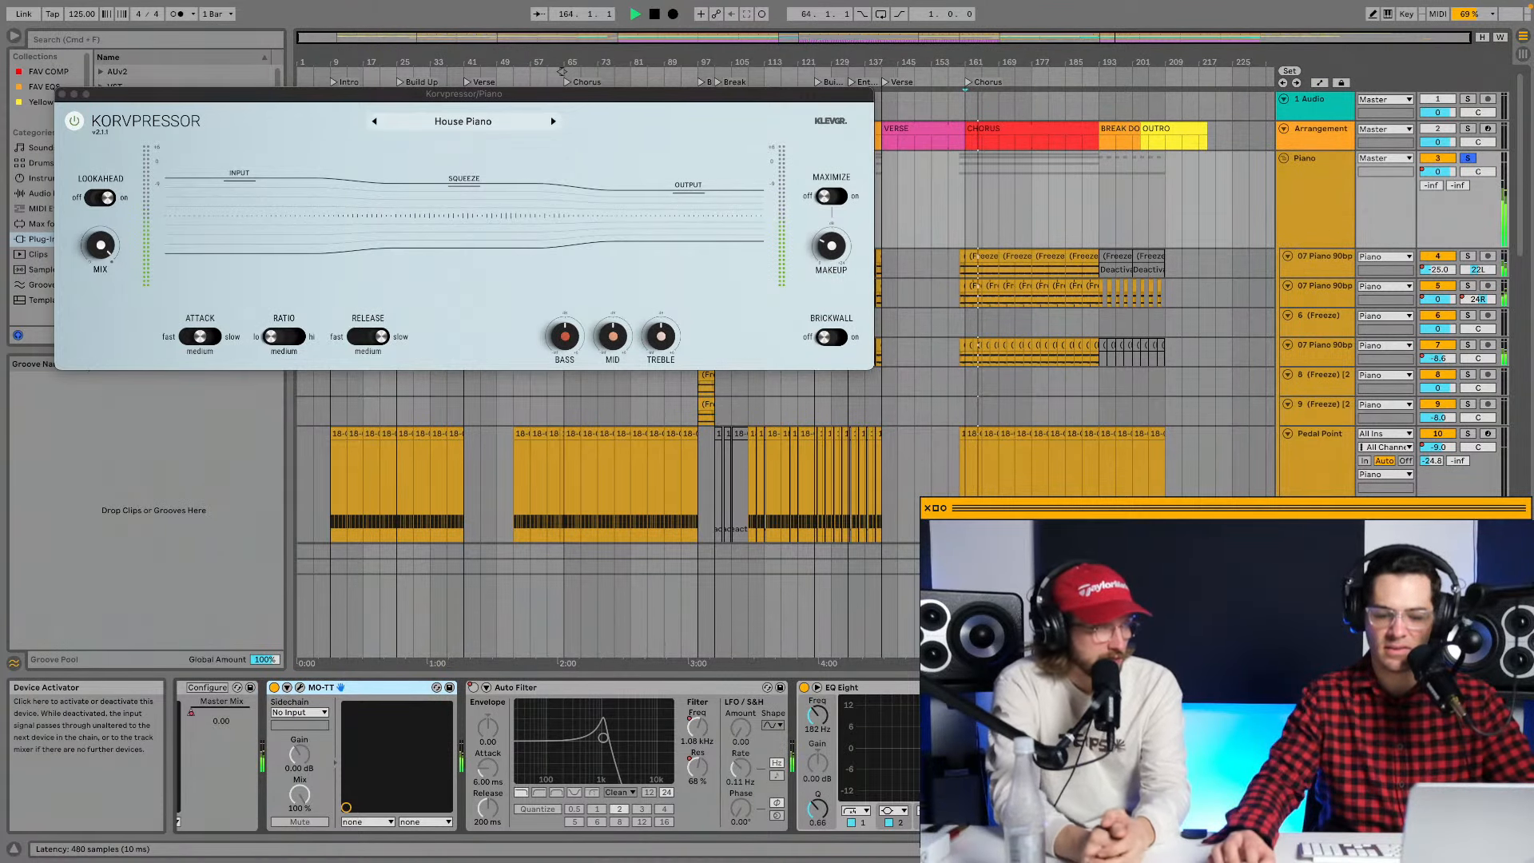
key("space")
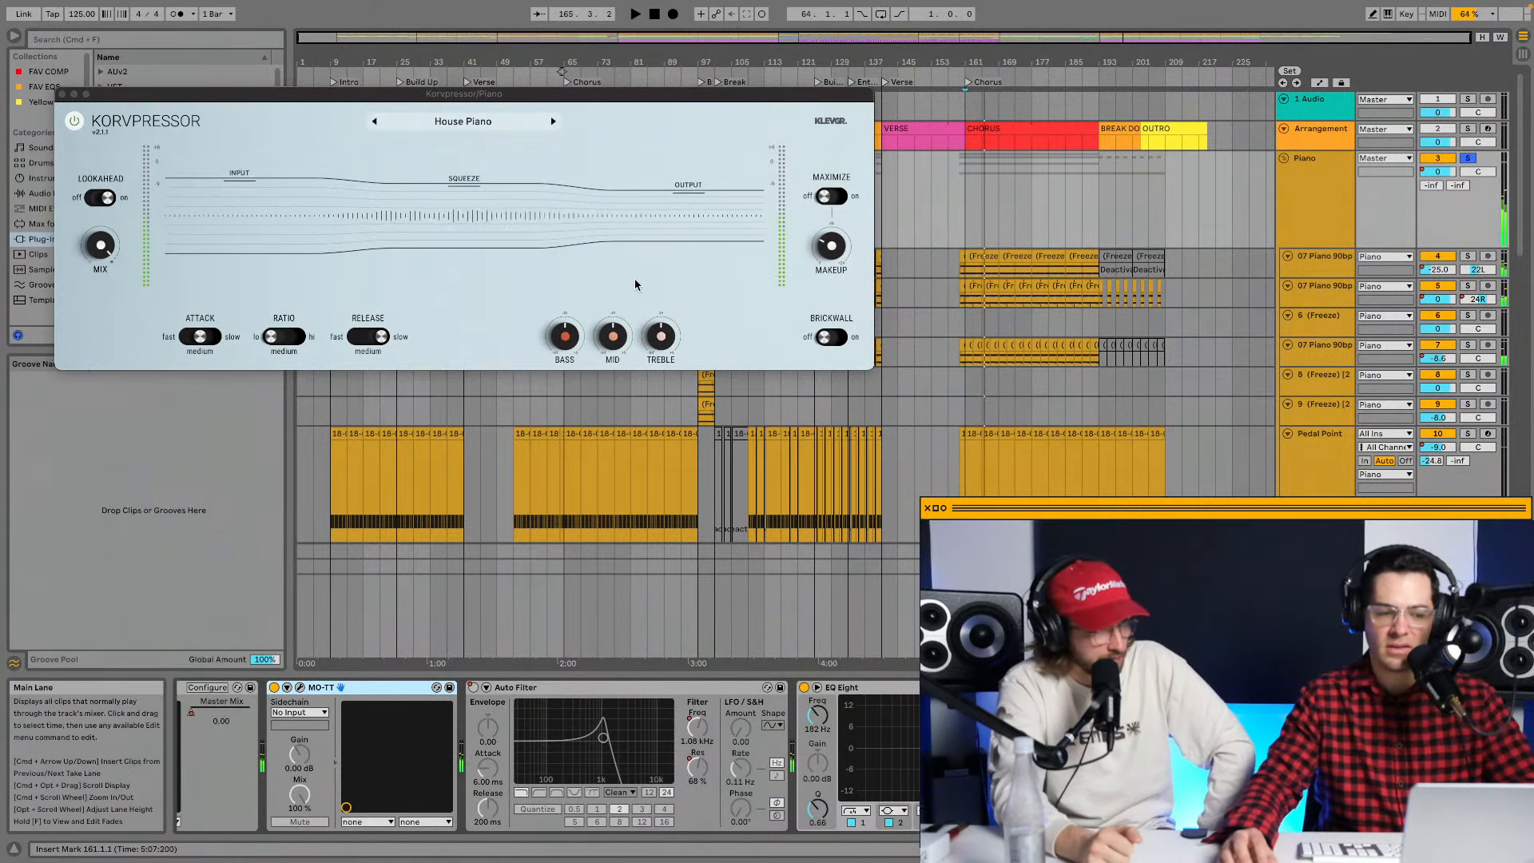
left_click_drag(465, 188, 464, 197)
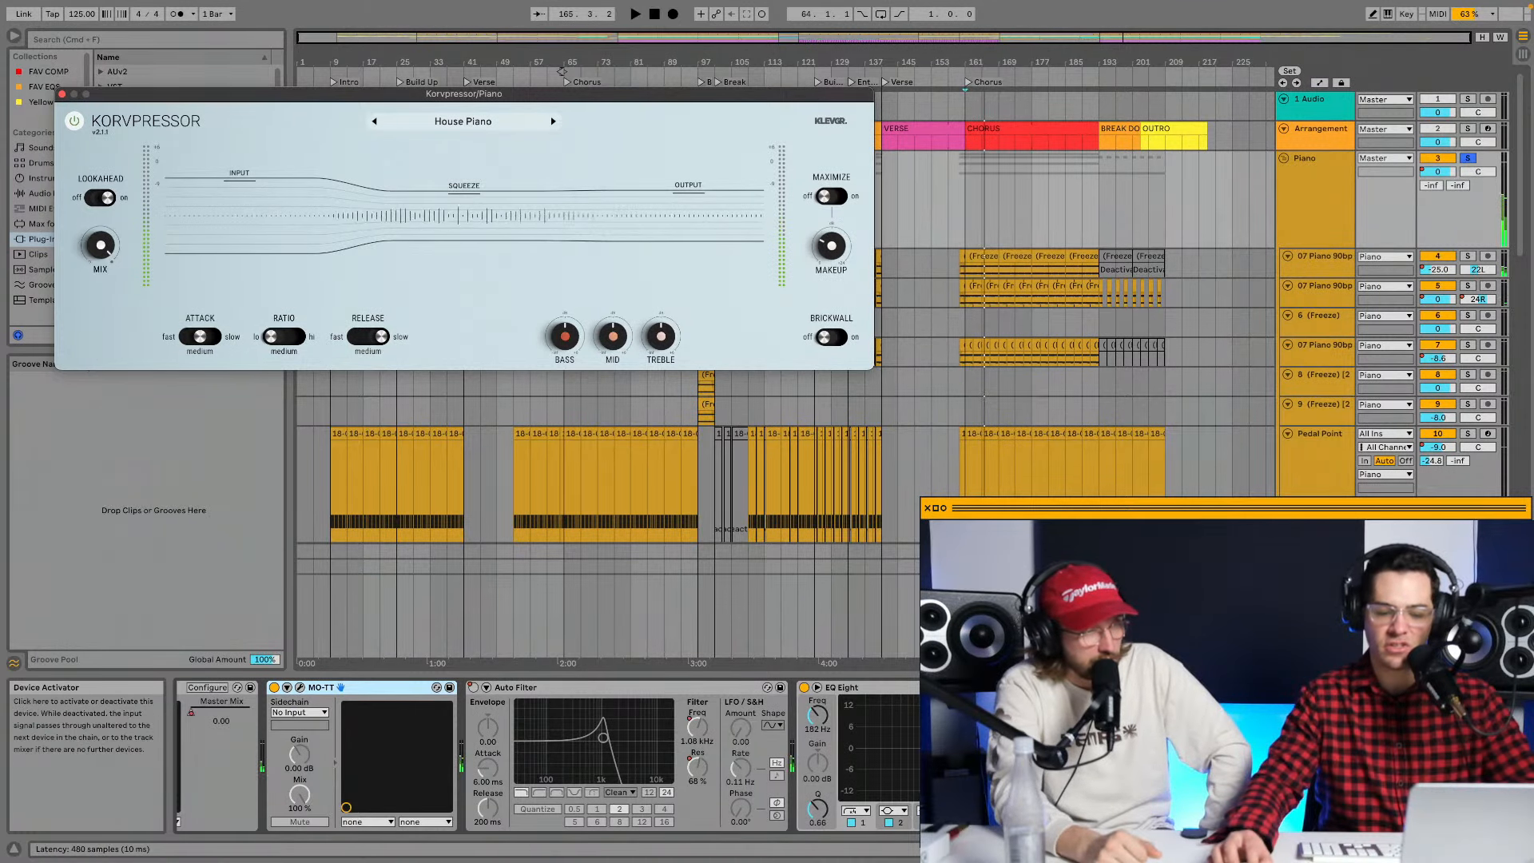
key("space")
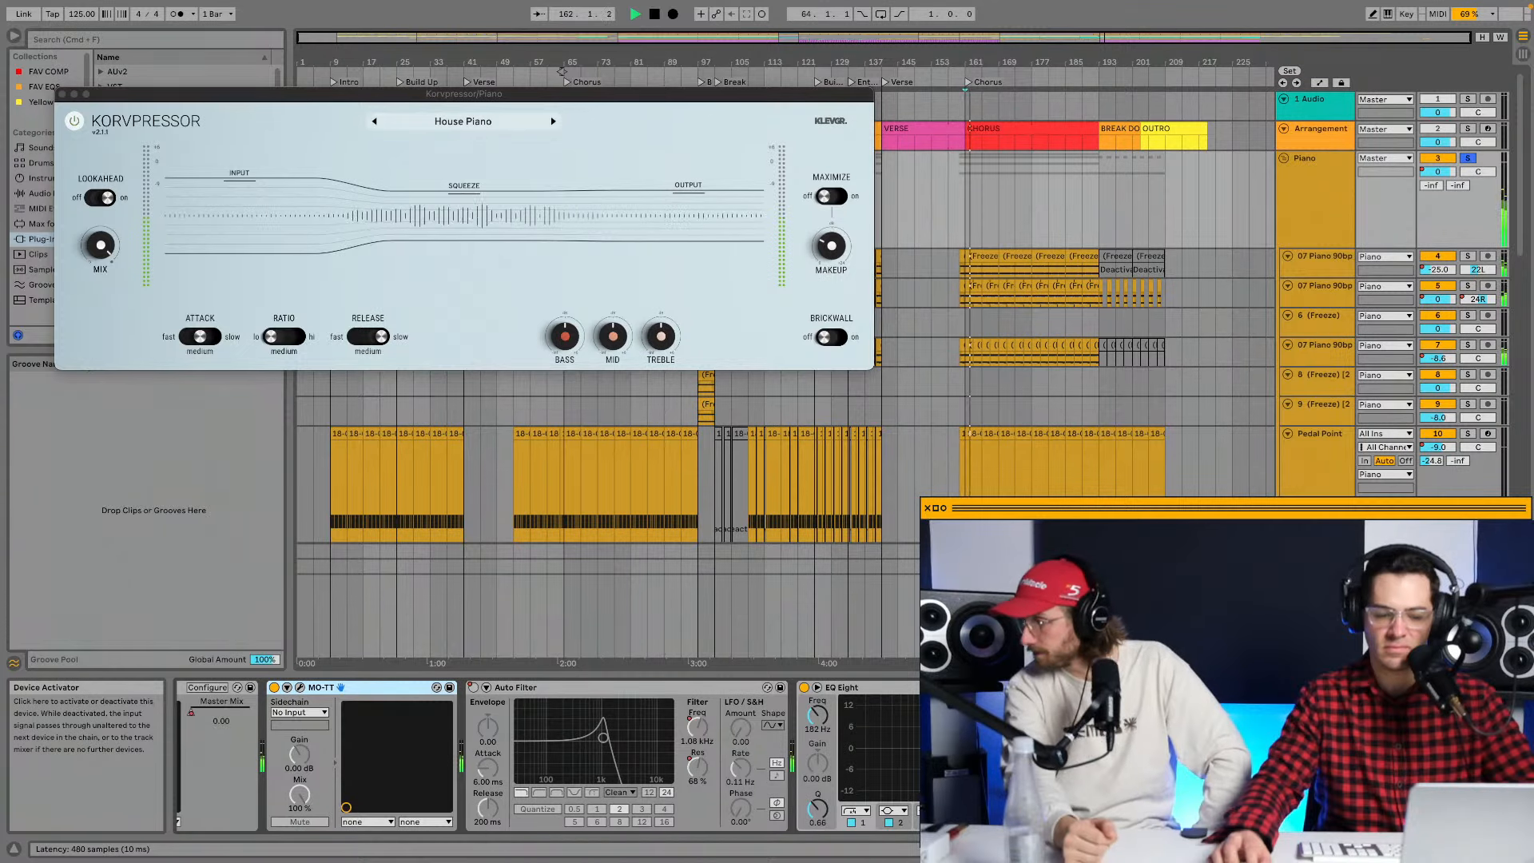
left_click_drag(469, 189, 469, 179)
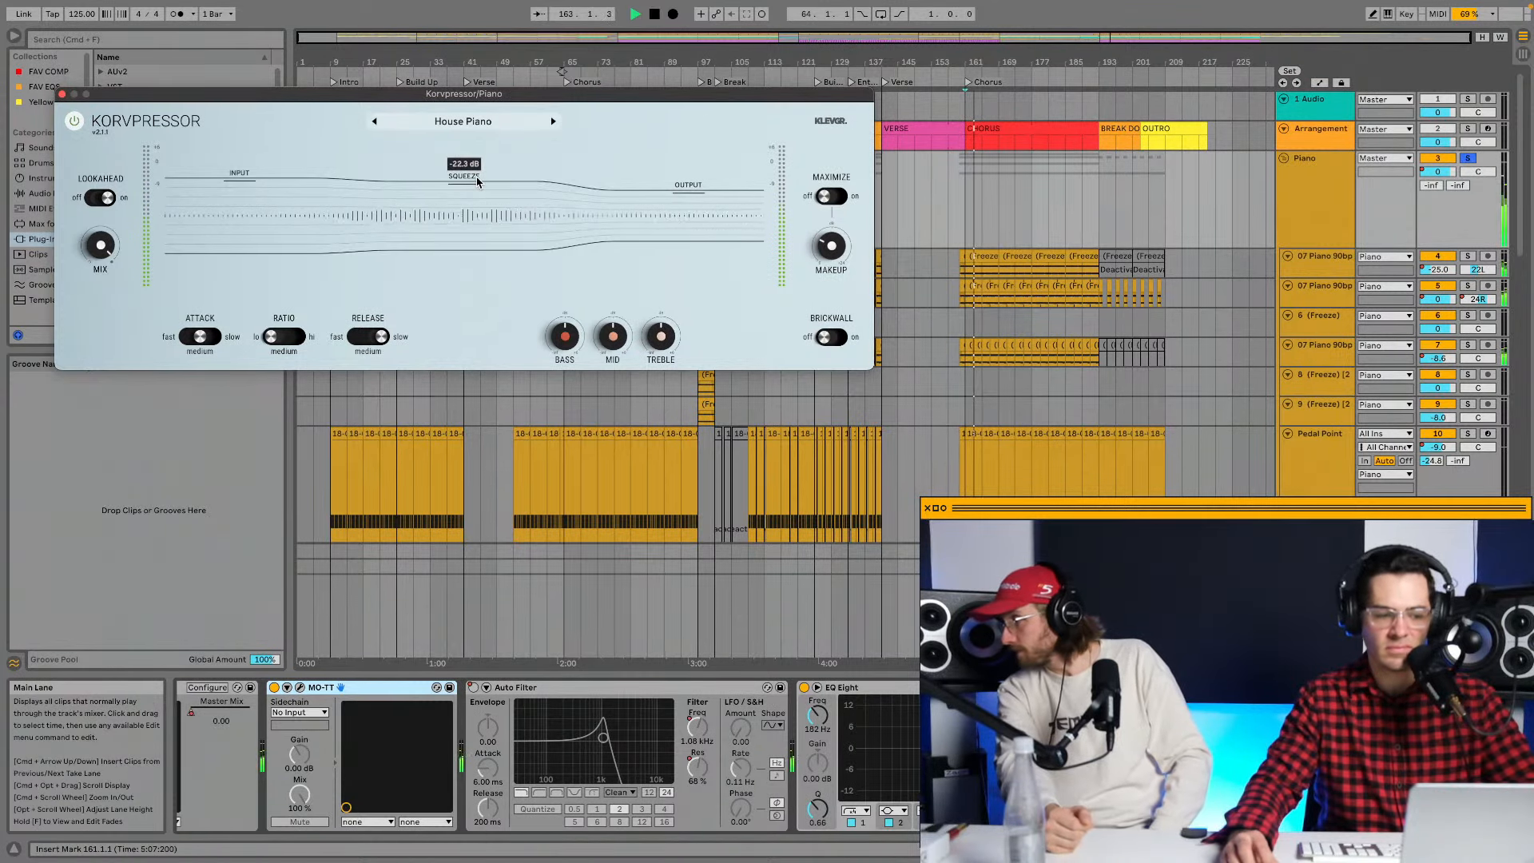
key("space")
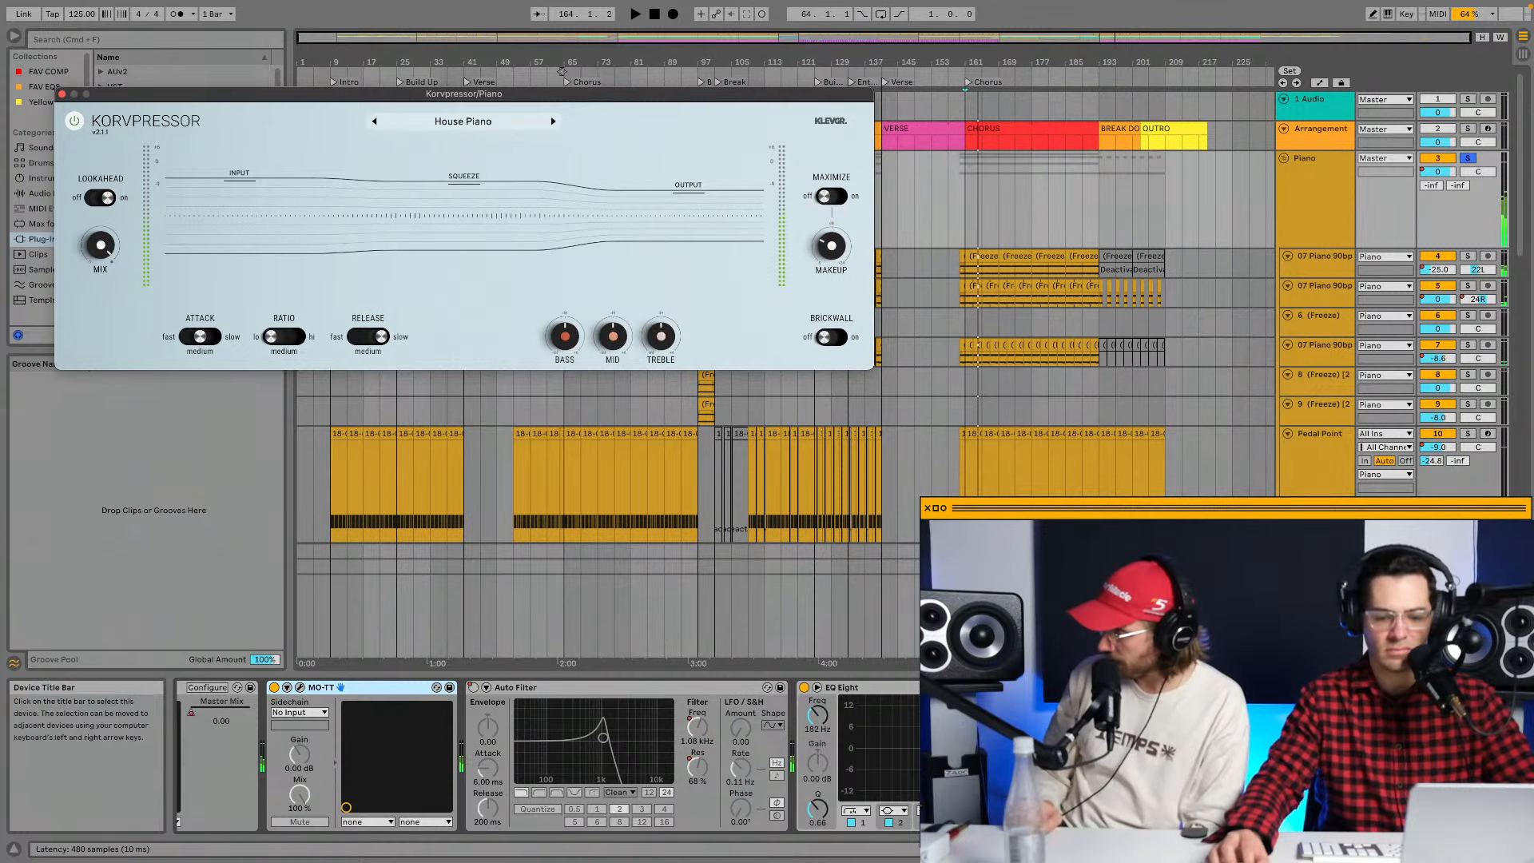
Close the Piano group's Korvpressor and open the first LANDR FX Beats on the Drums group.
left_click(1294, 687)
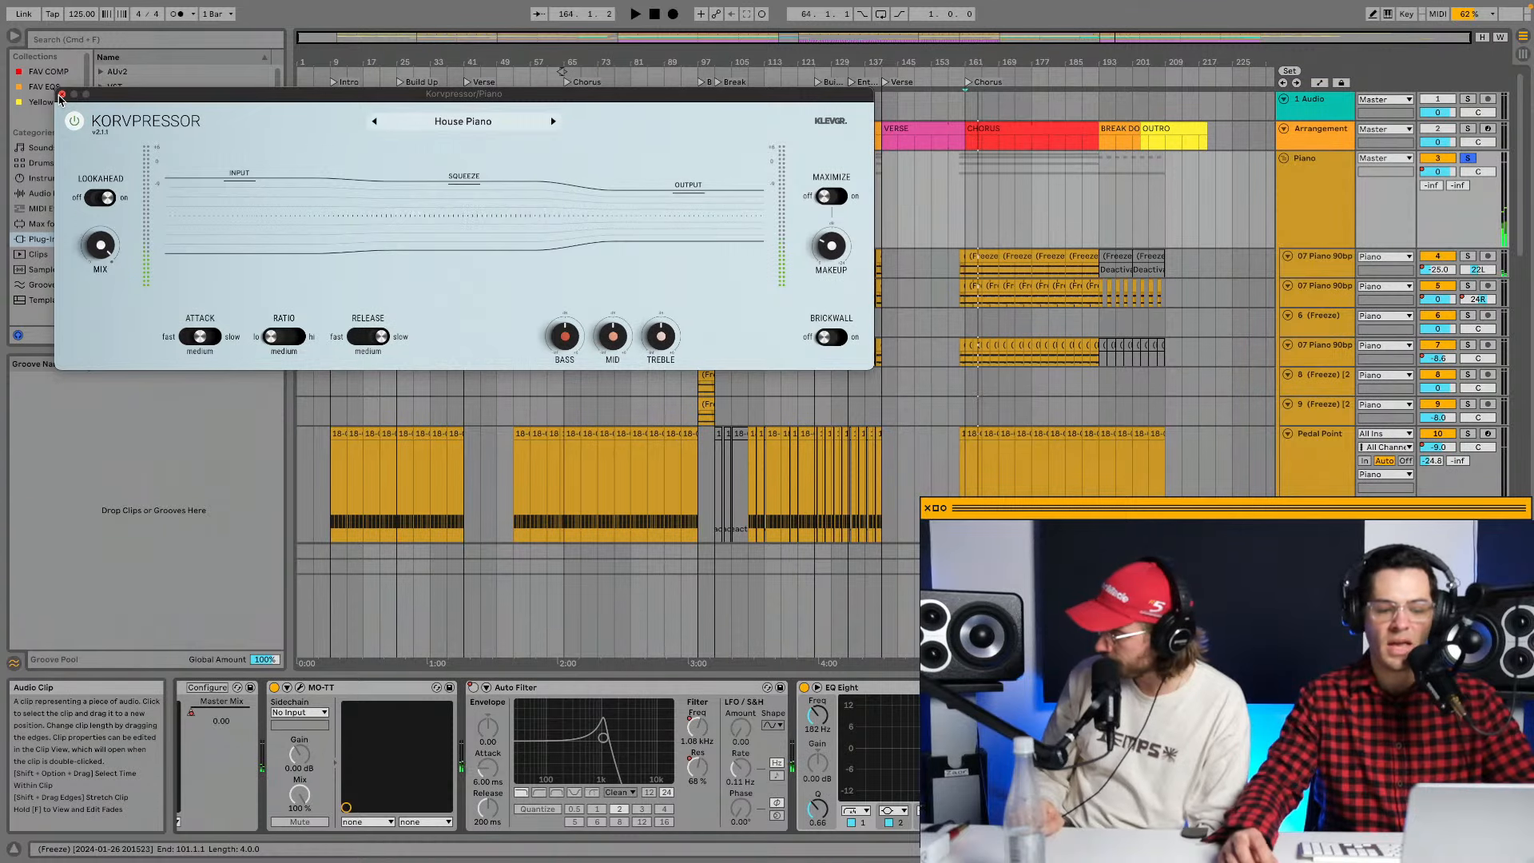
left_click(62, 95)
scroll(721, 360, "down", 5)
scroll(721, 359, "down", 15)
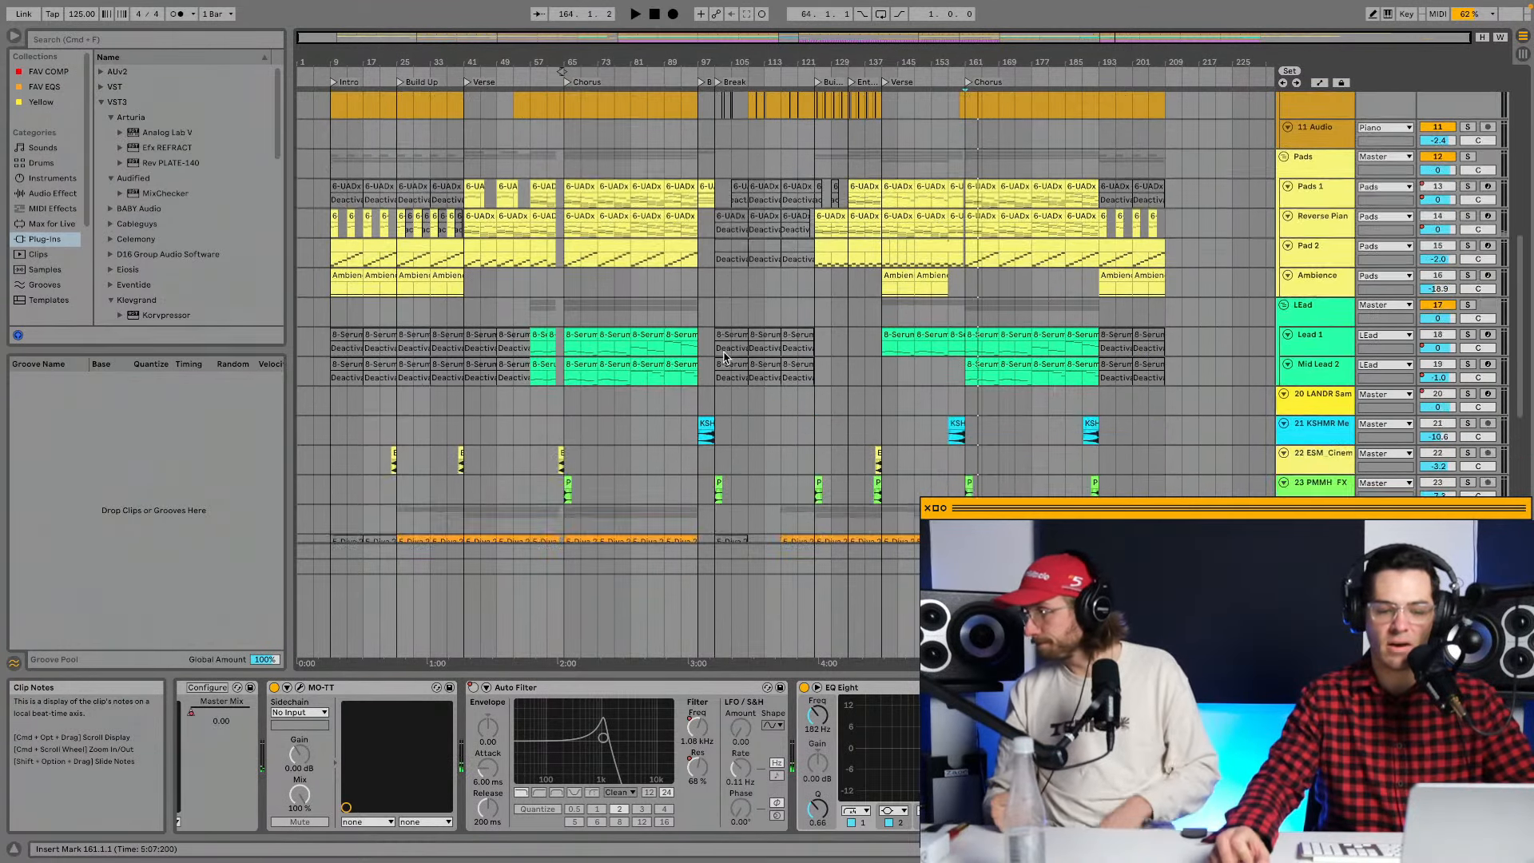
left_click(1331, 181)
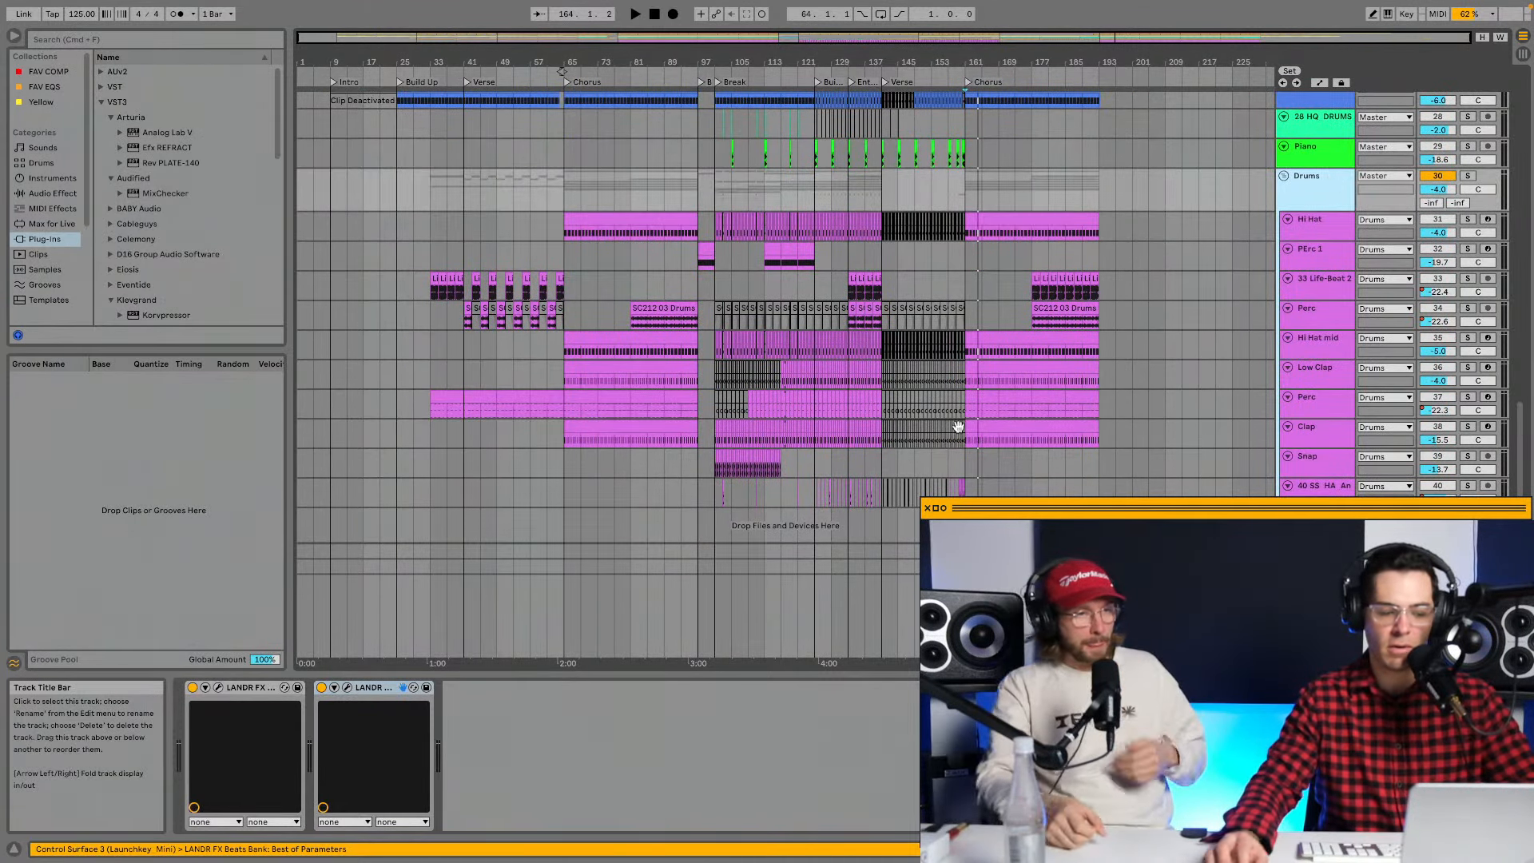
left_click(219, 689)
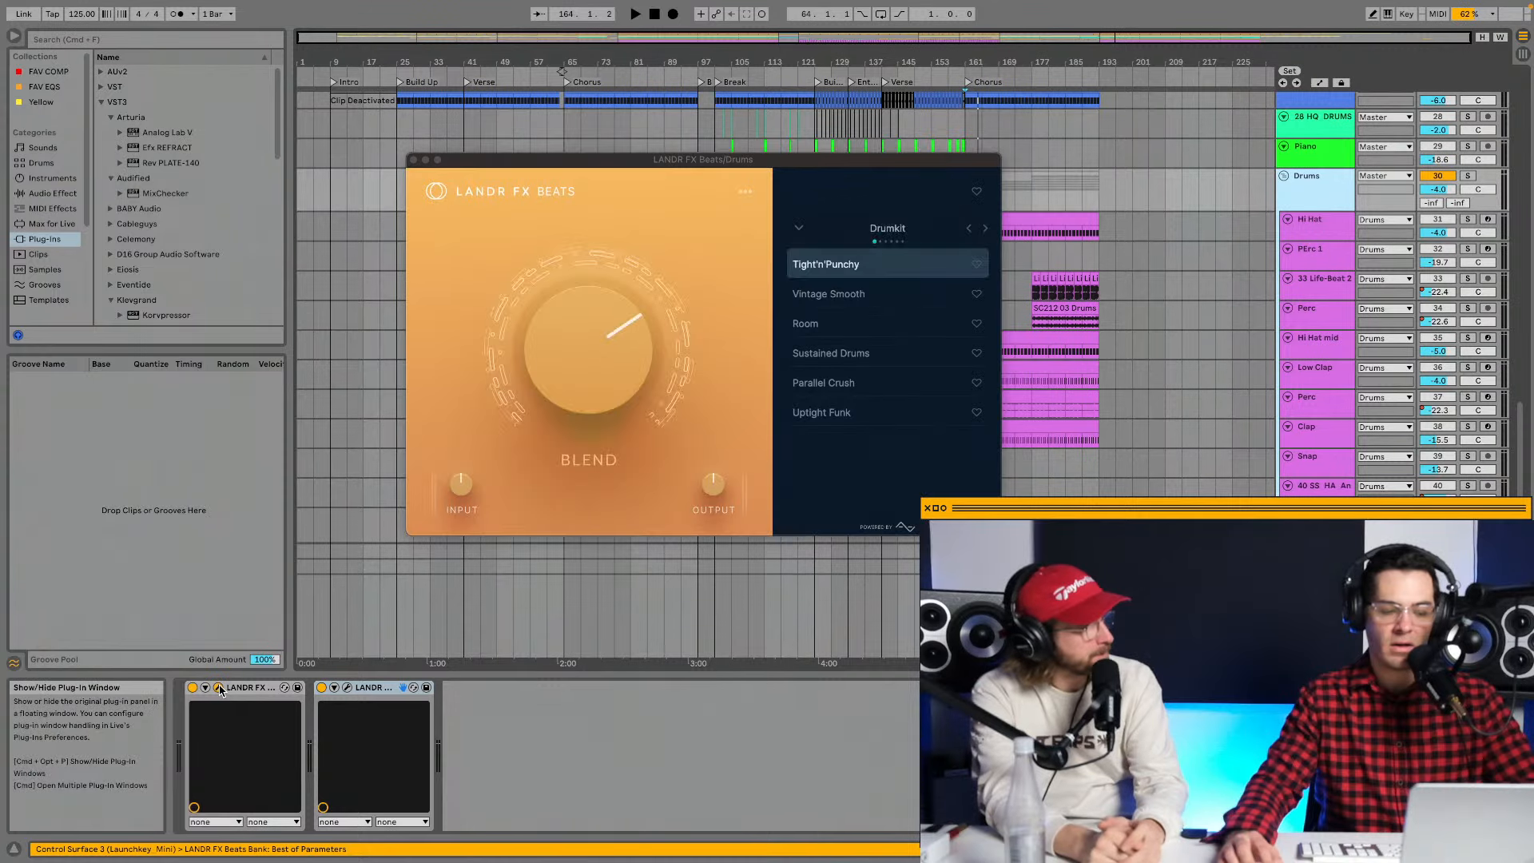
left_click_drag(624, 169, 811, 256)
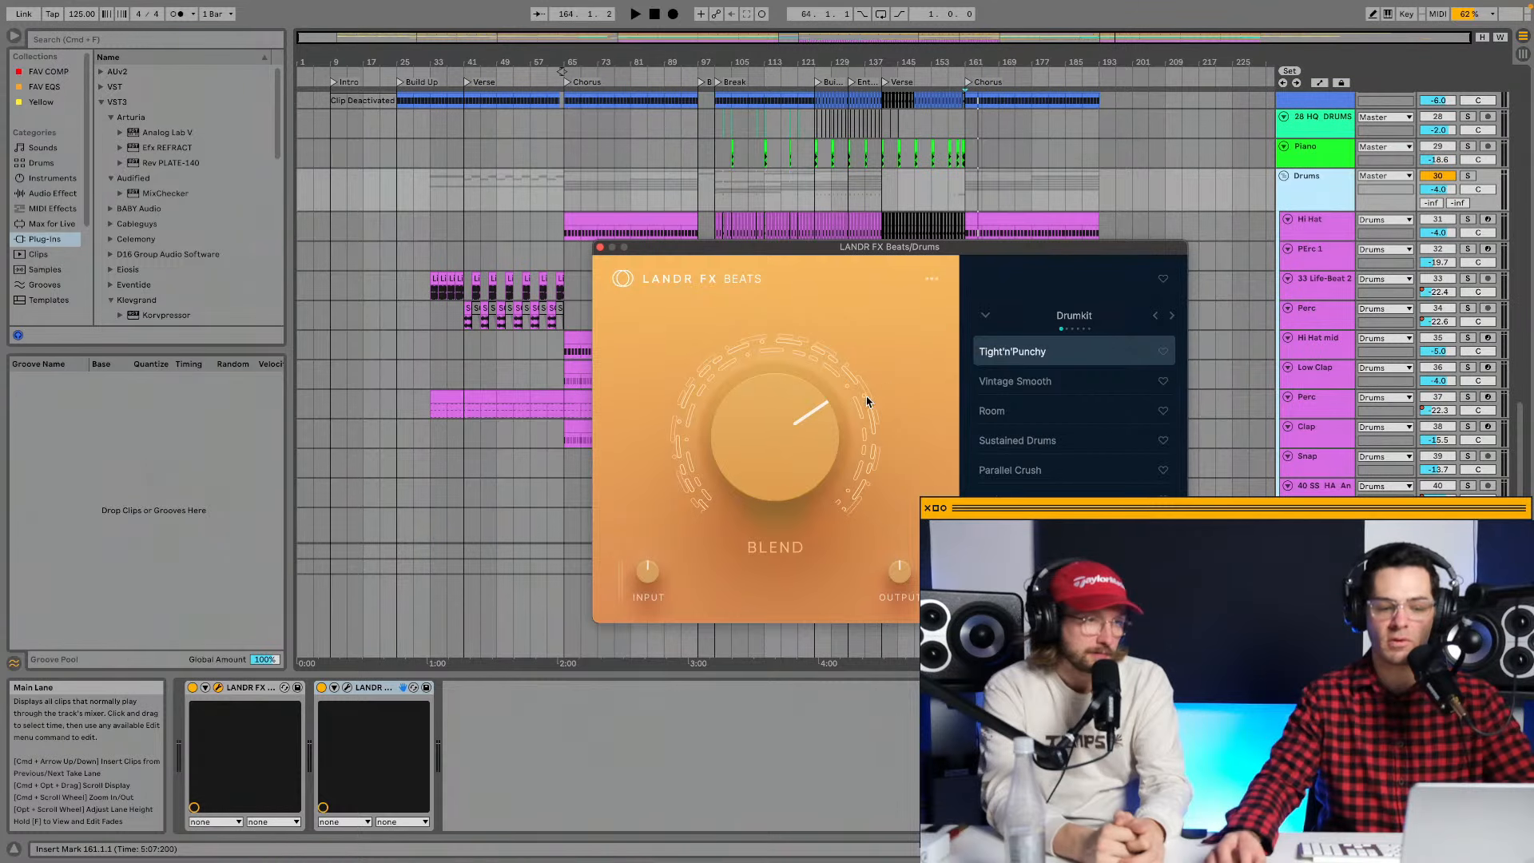
Solo and audition the Drums group from bar 161, examine the second LANDR FX Beats' EQ preset, and close both plug-in windows.
left_click(1469, 176)
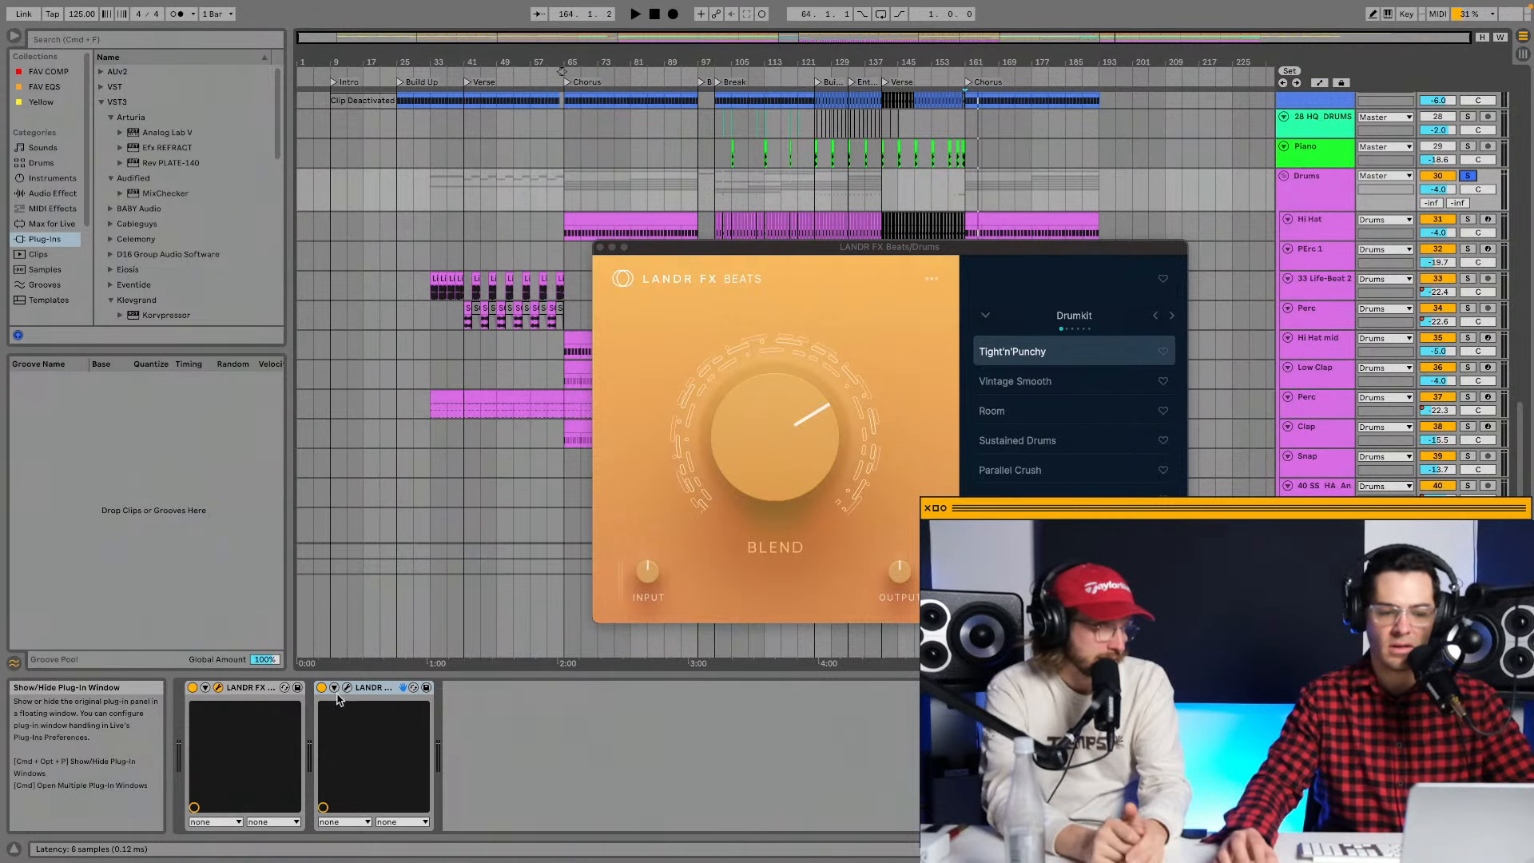
mouse_move(768, 444)
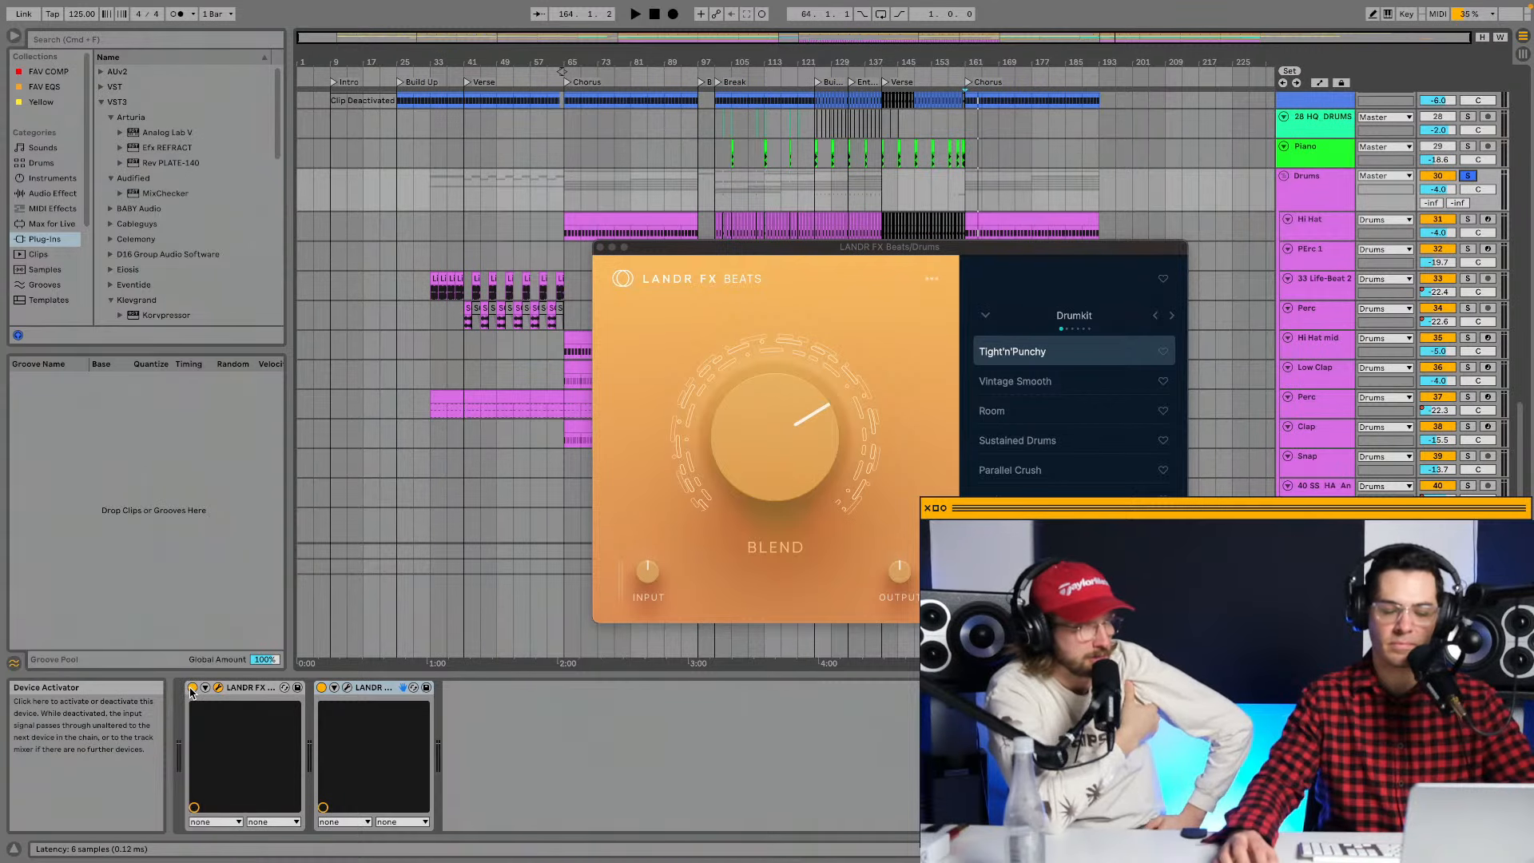
key("space")
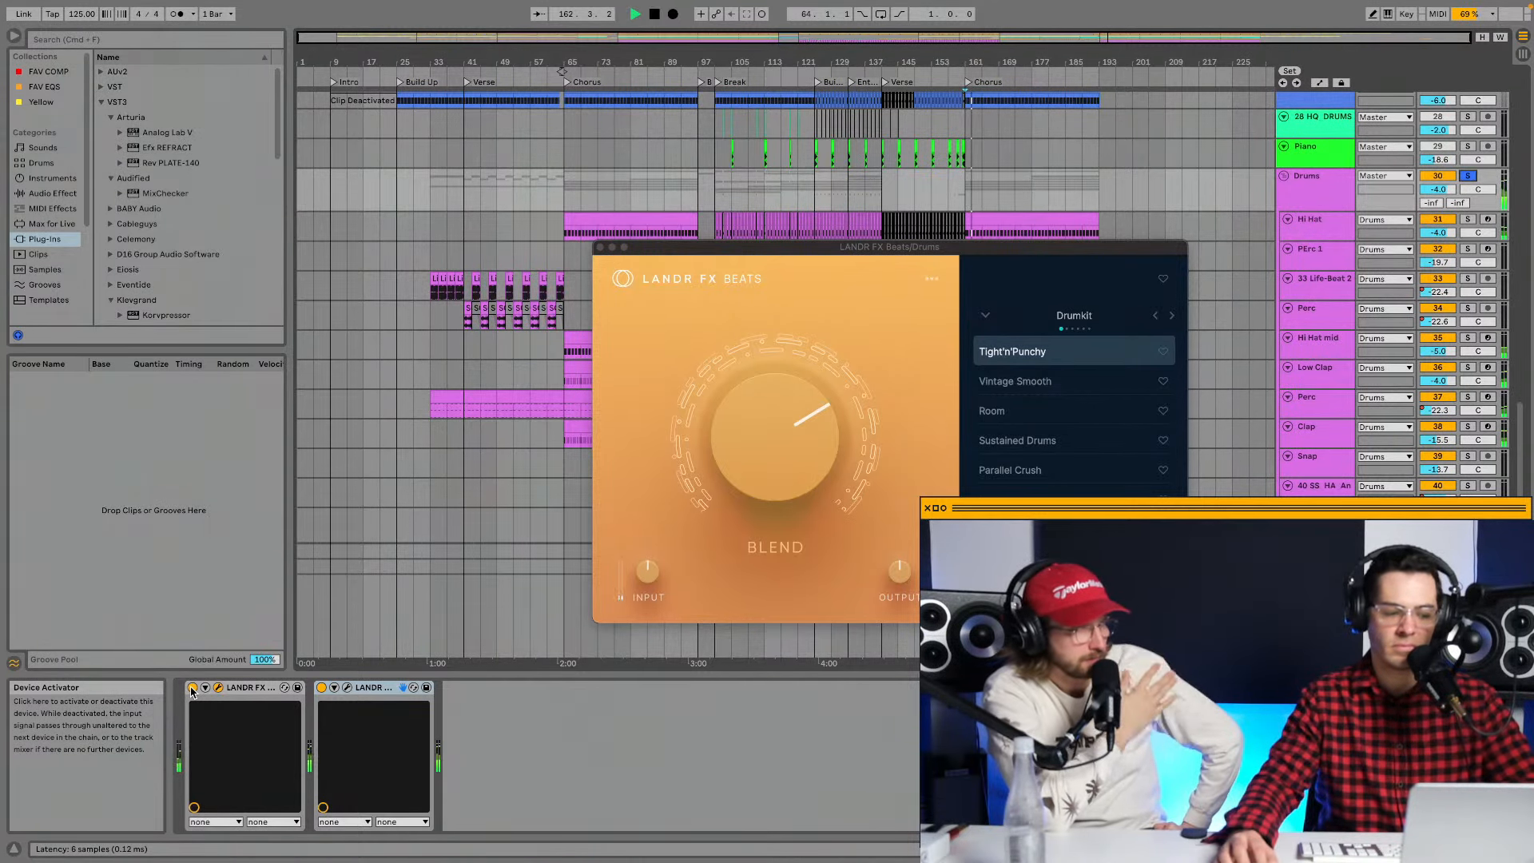
left_click(347, 687)
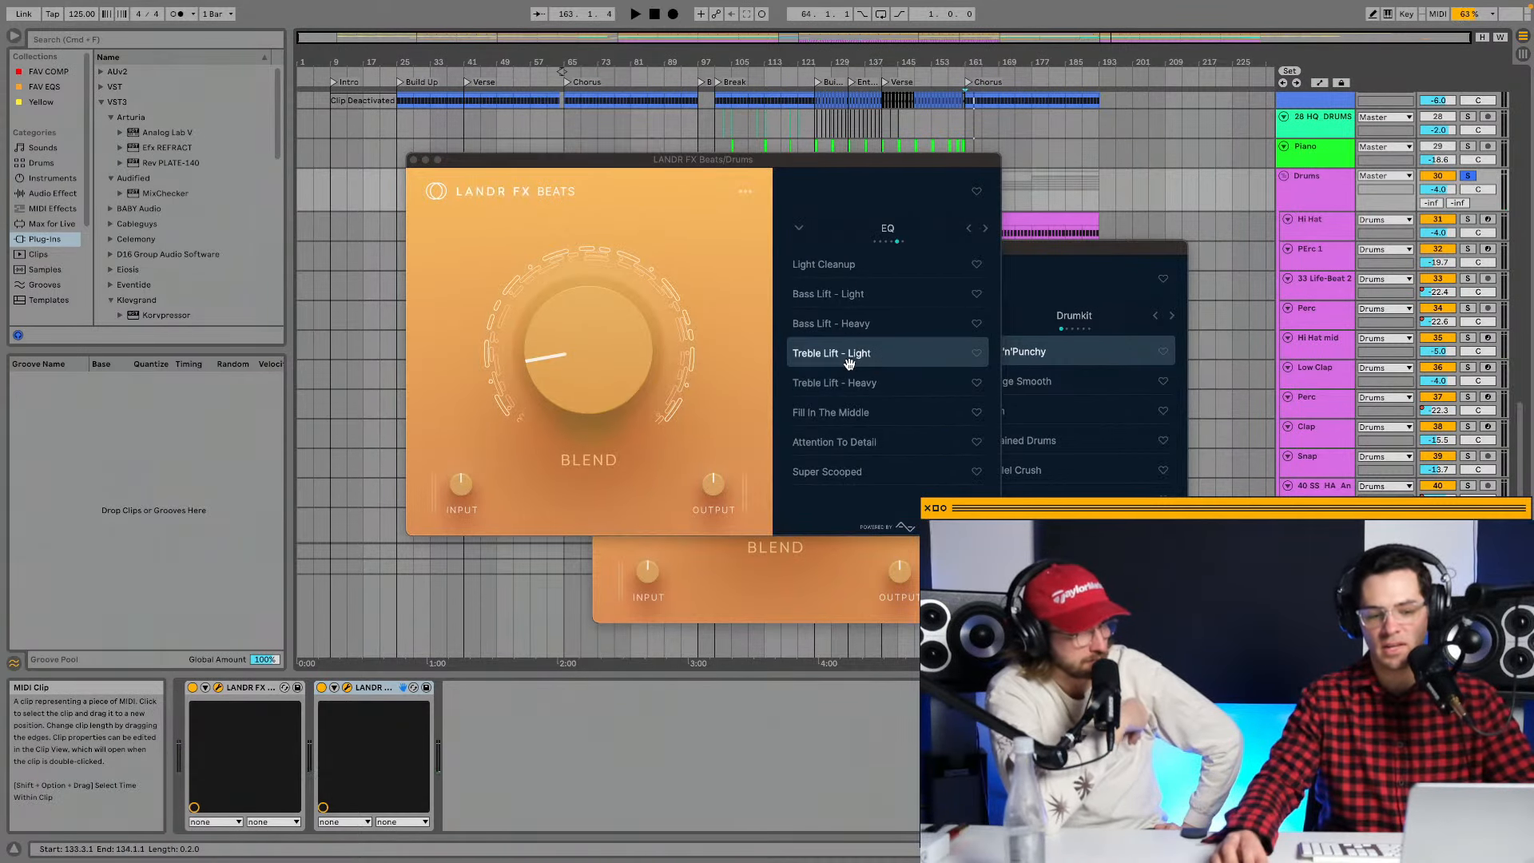
mouse_move(585, 388)
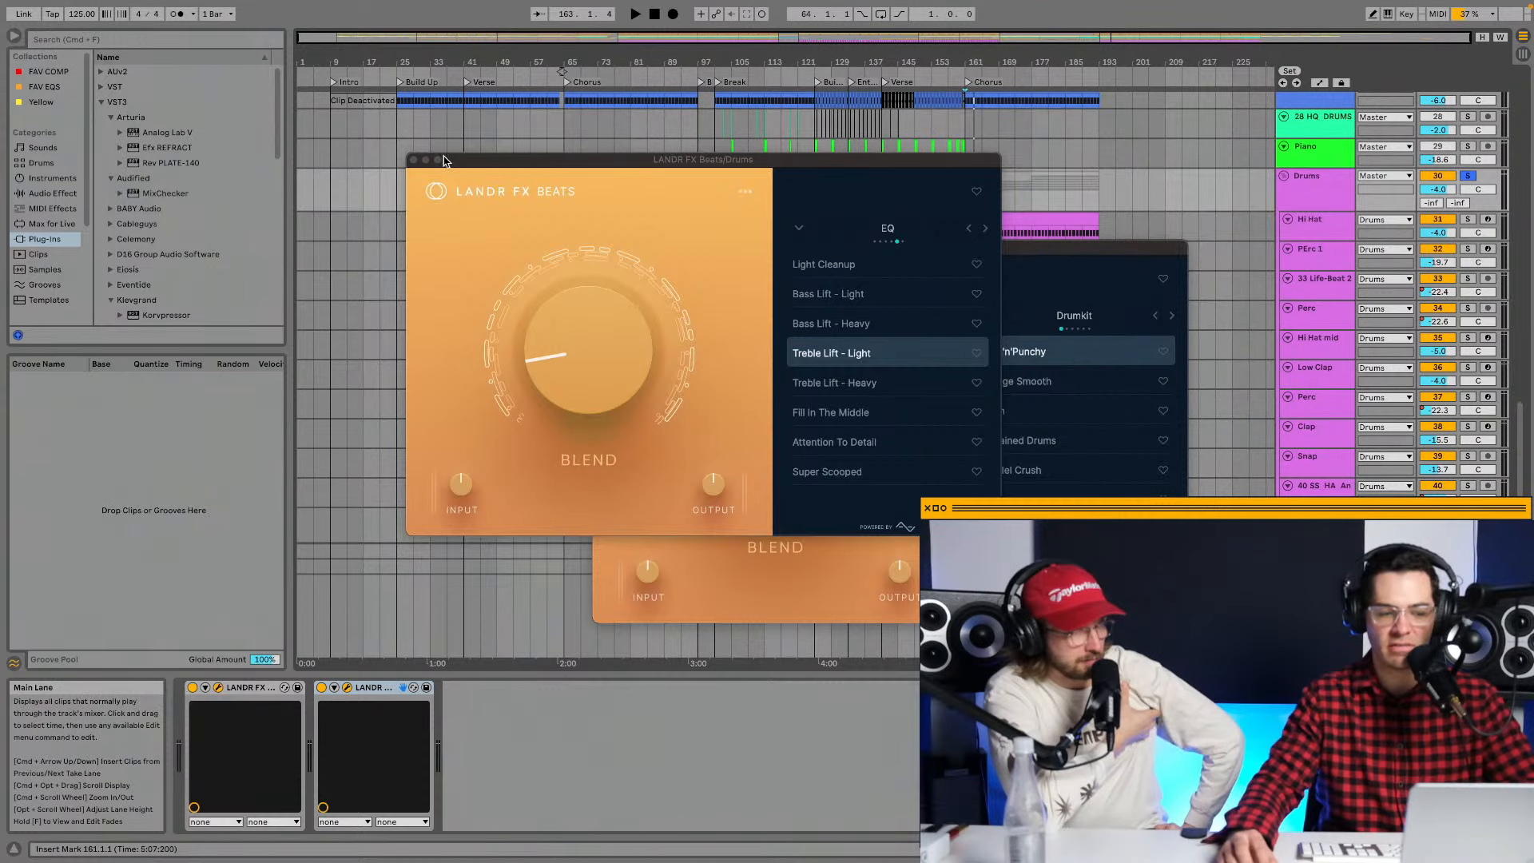
left_click(413, 160)
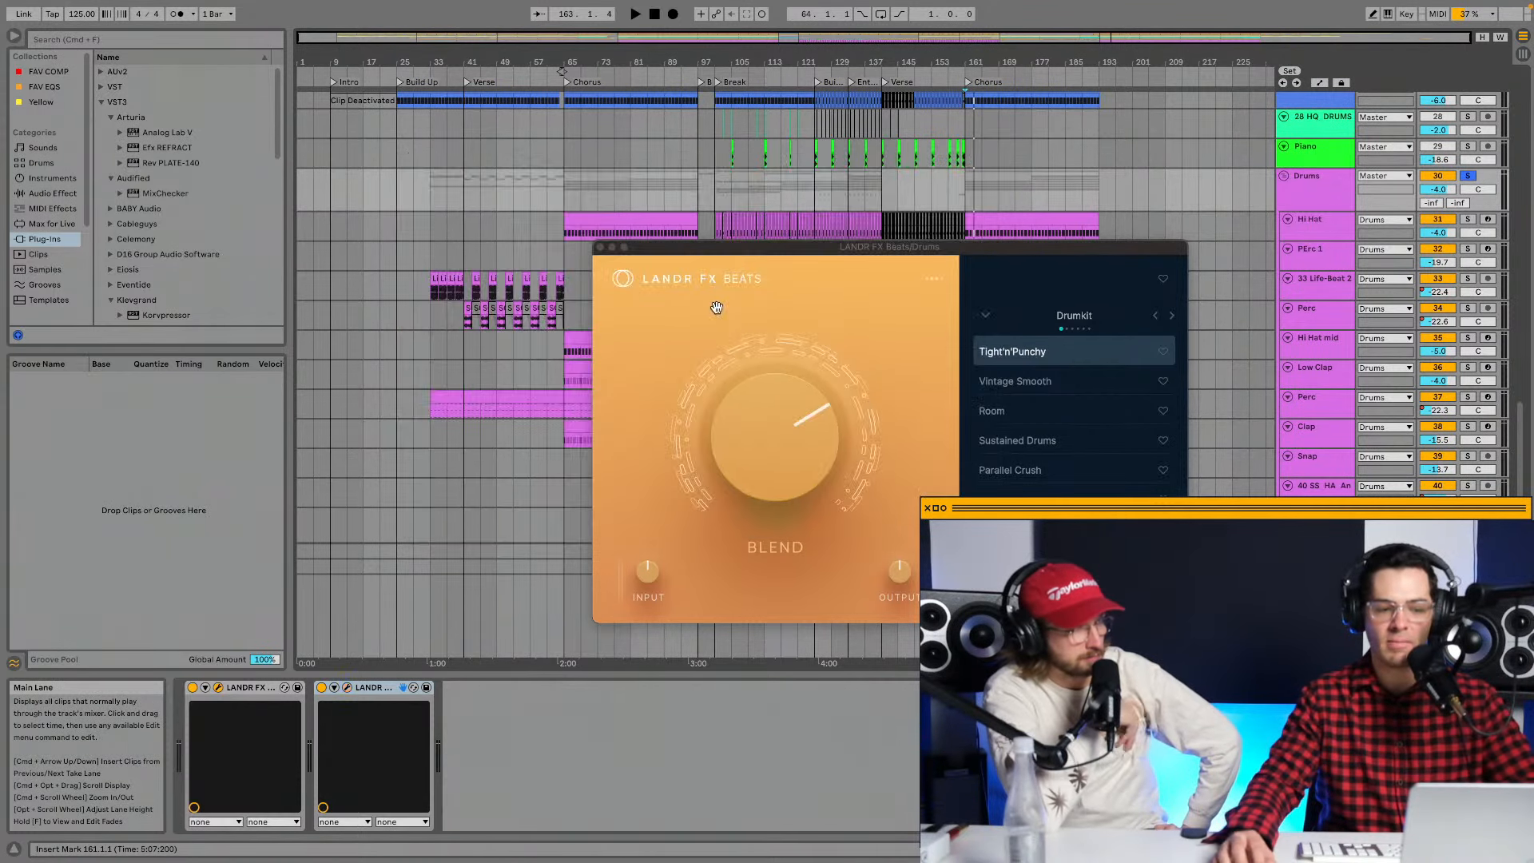
left_click(600, 248)
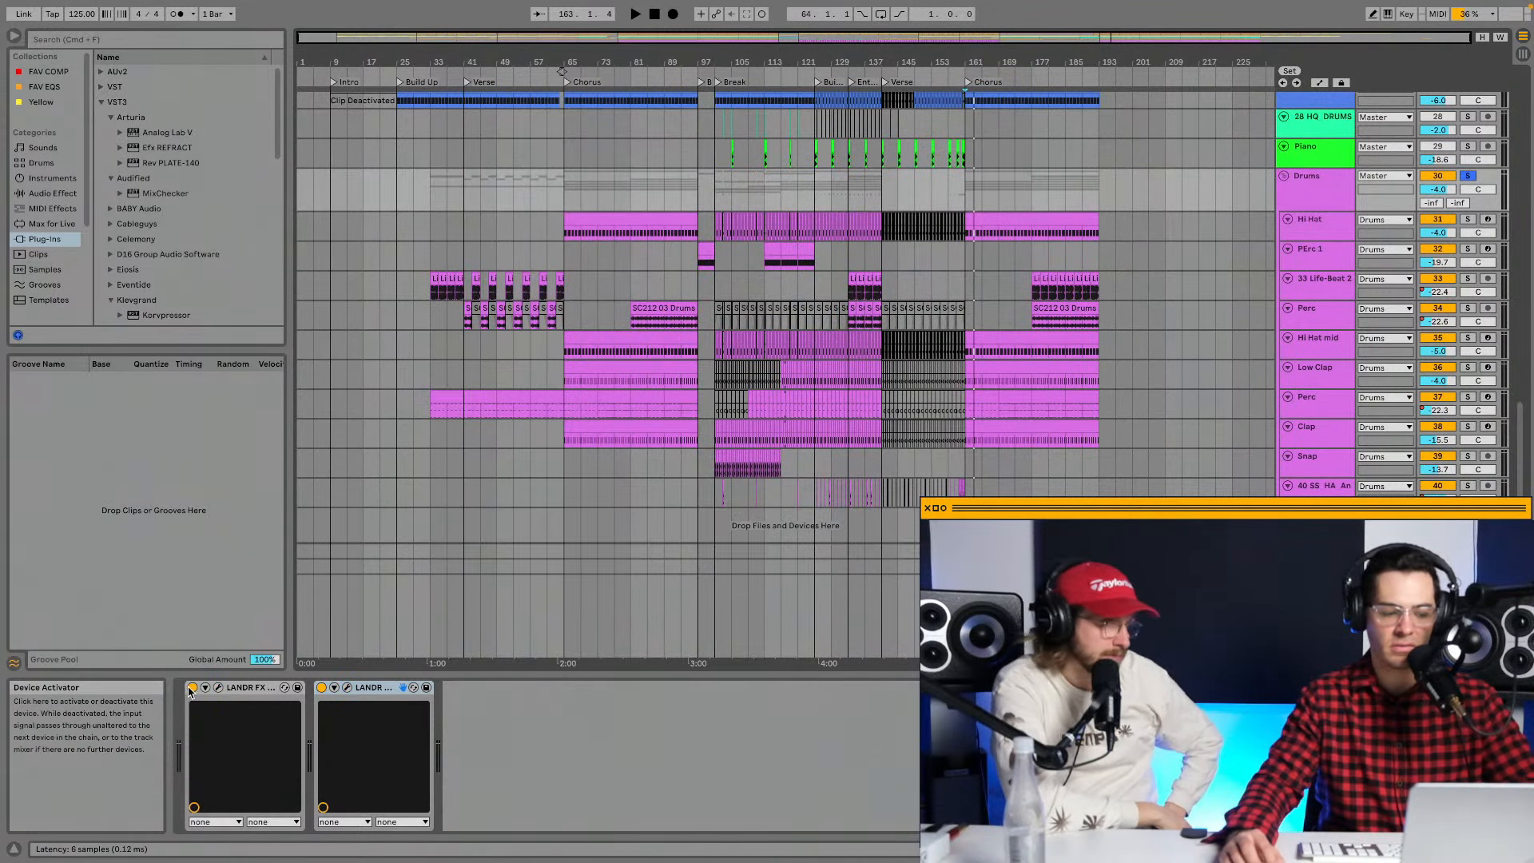
Audition the soloed drums from bar 161 with both LANDR FX Beats bypassed, re-enabling them one after the other.
key("space")
left_click(320, 688)
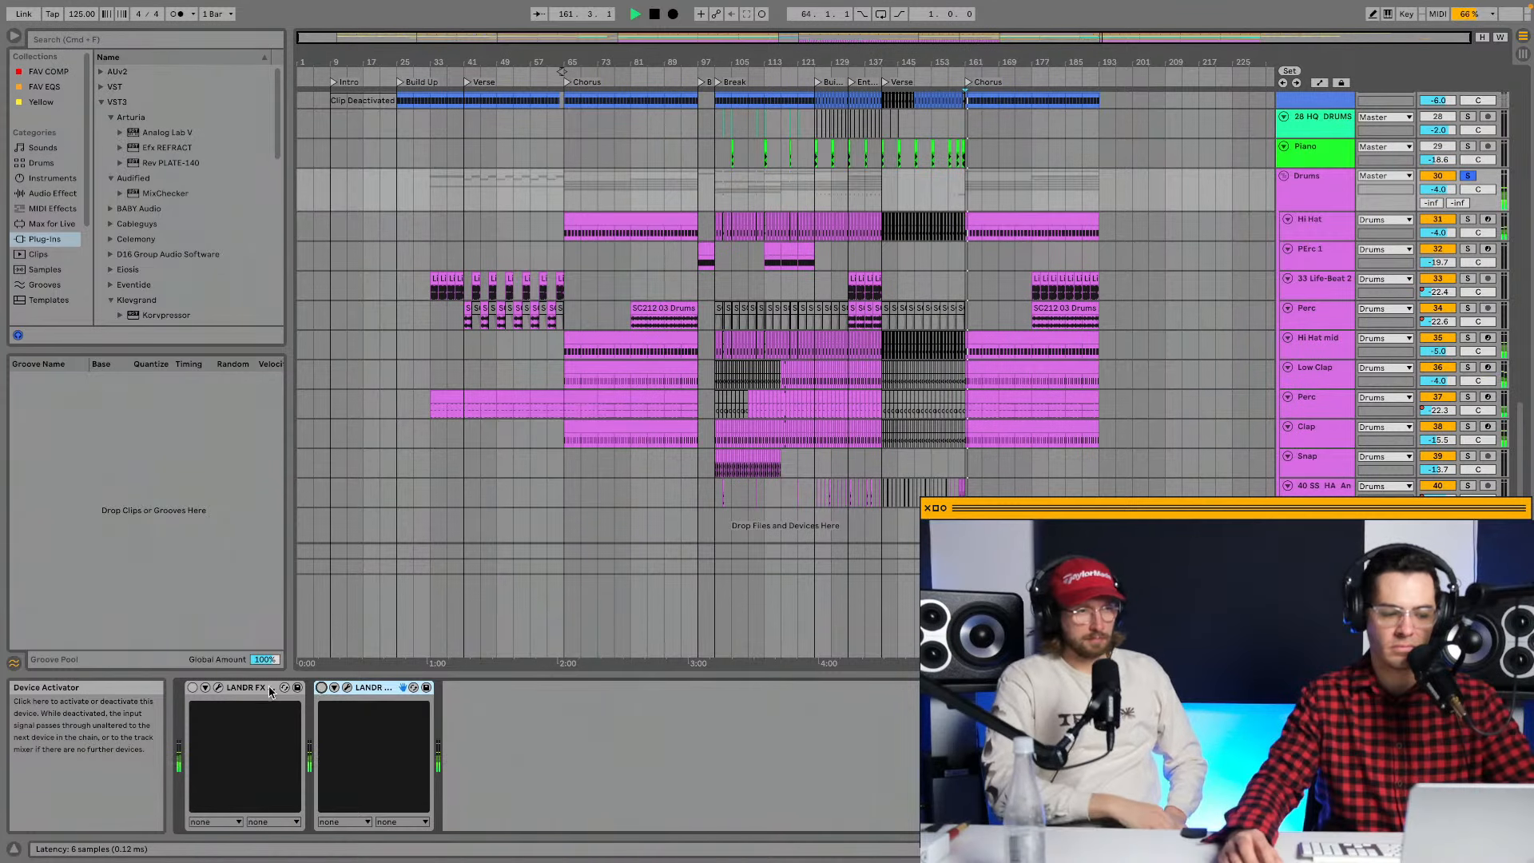
left_click(192, 688)
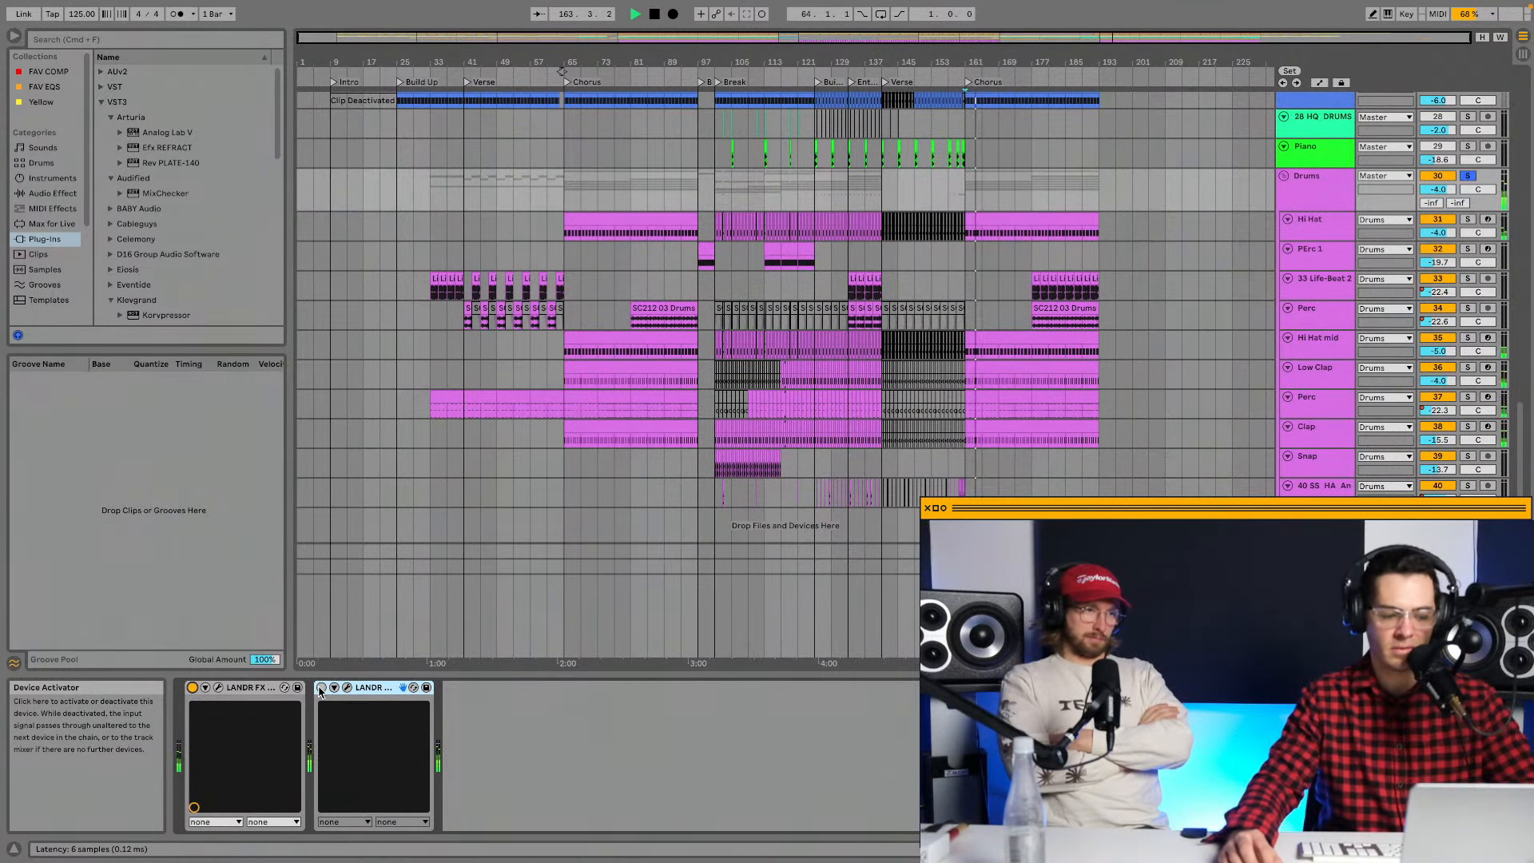
left_click(320, 688)
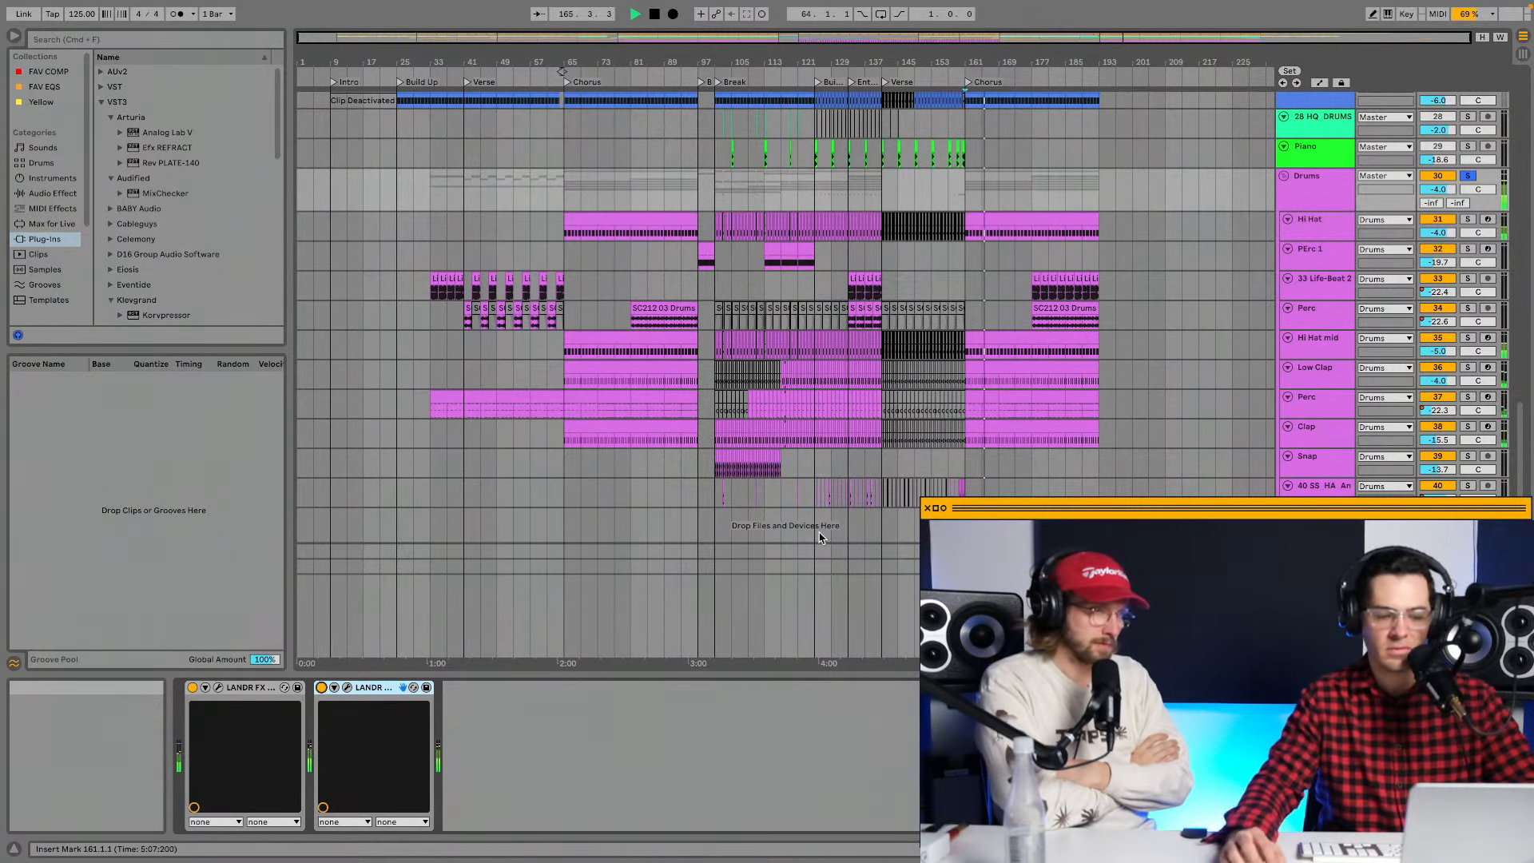
key("space")
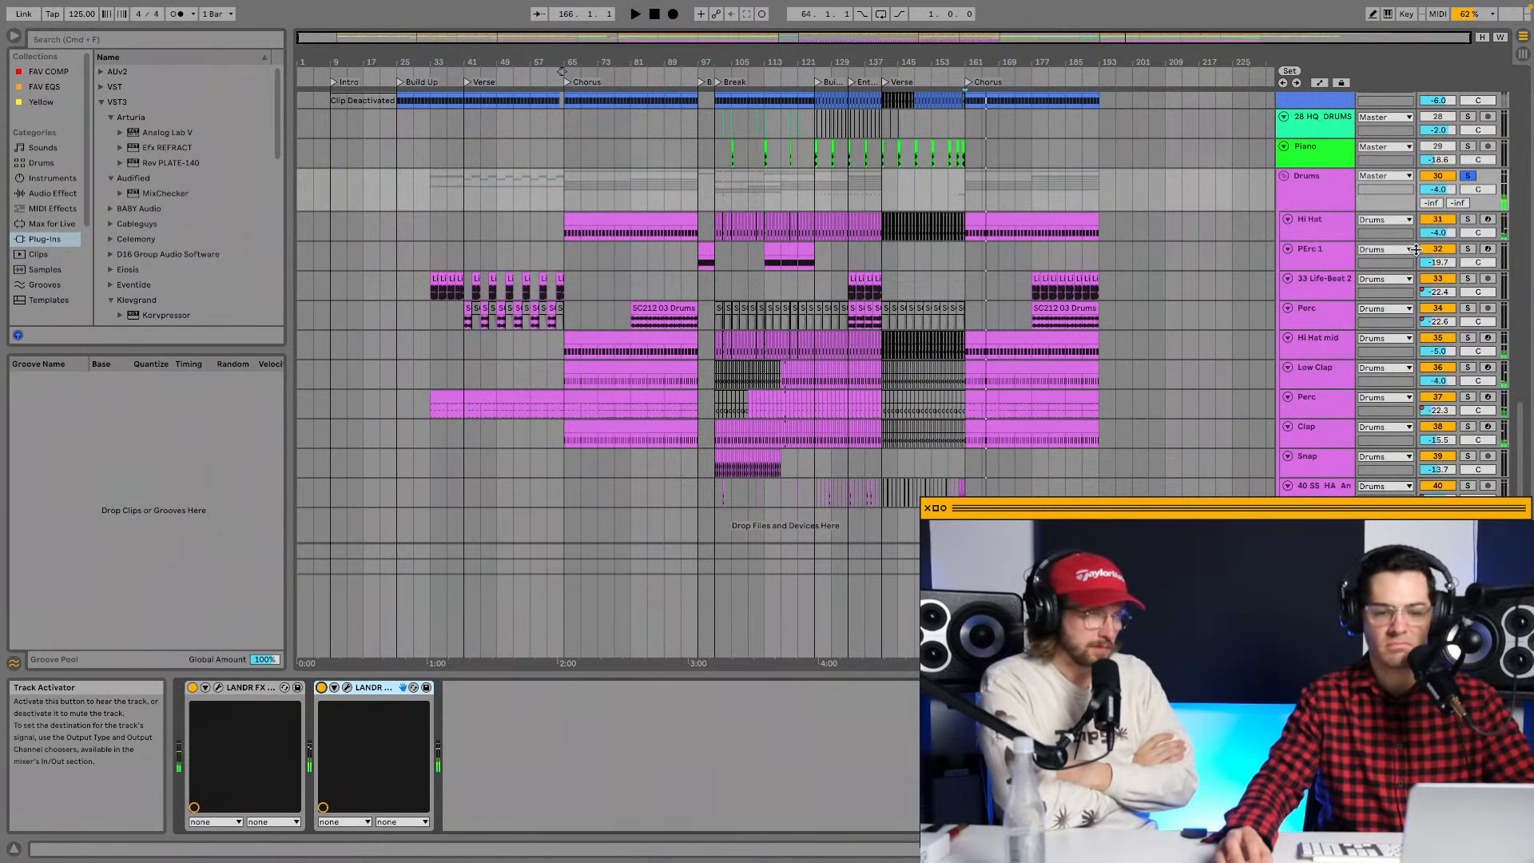
Play the soloed Drums group from bar 181 and recheck the Drumkit preset in its first LANDR FX Beats.
left_click(1049, 232)
key("space")
left_click(1318, 196)
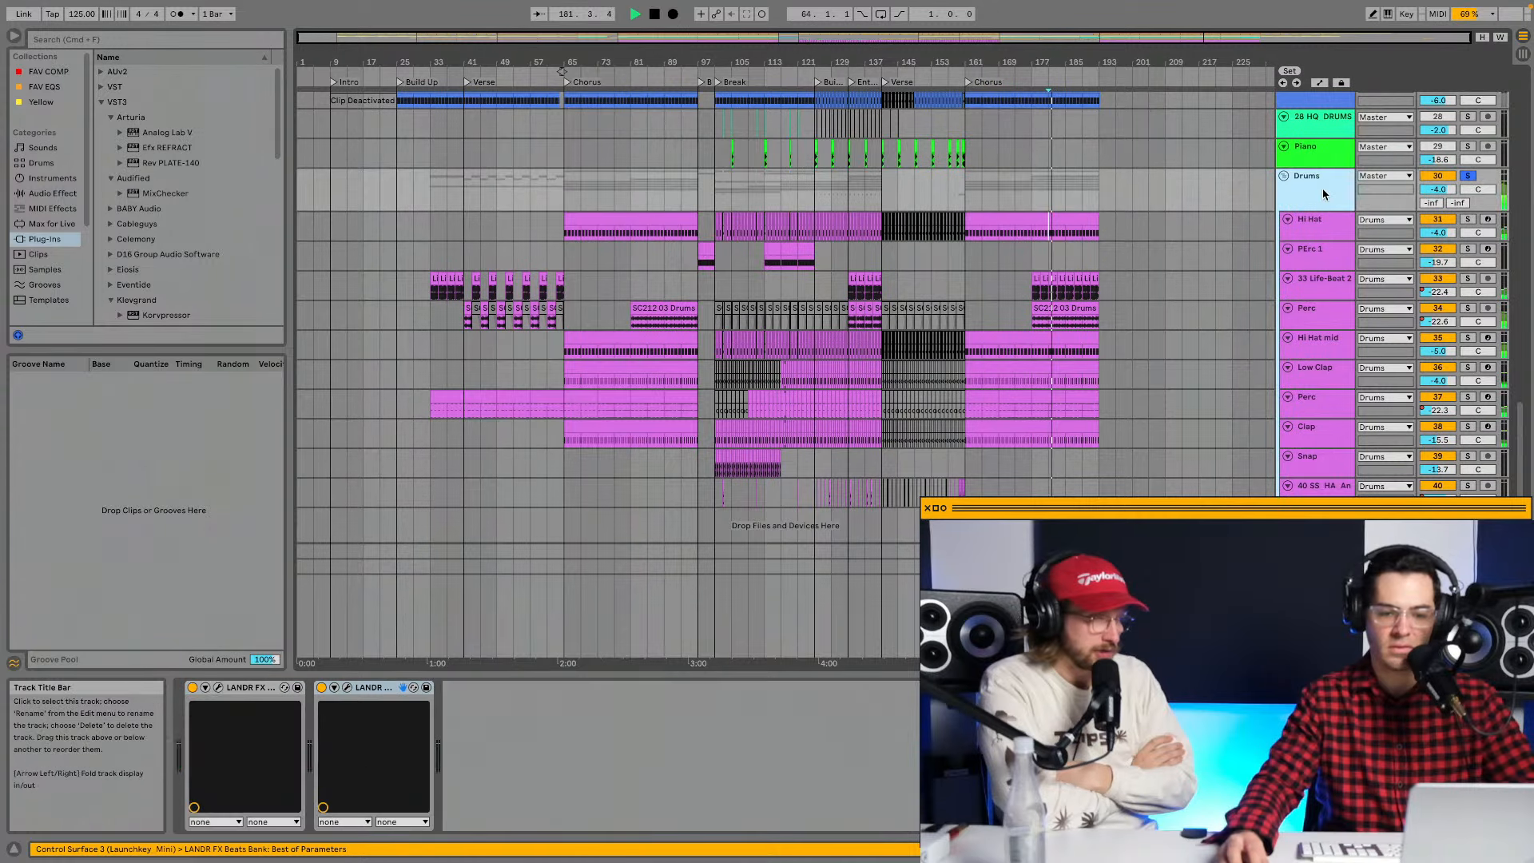
left_click(218, 687)
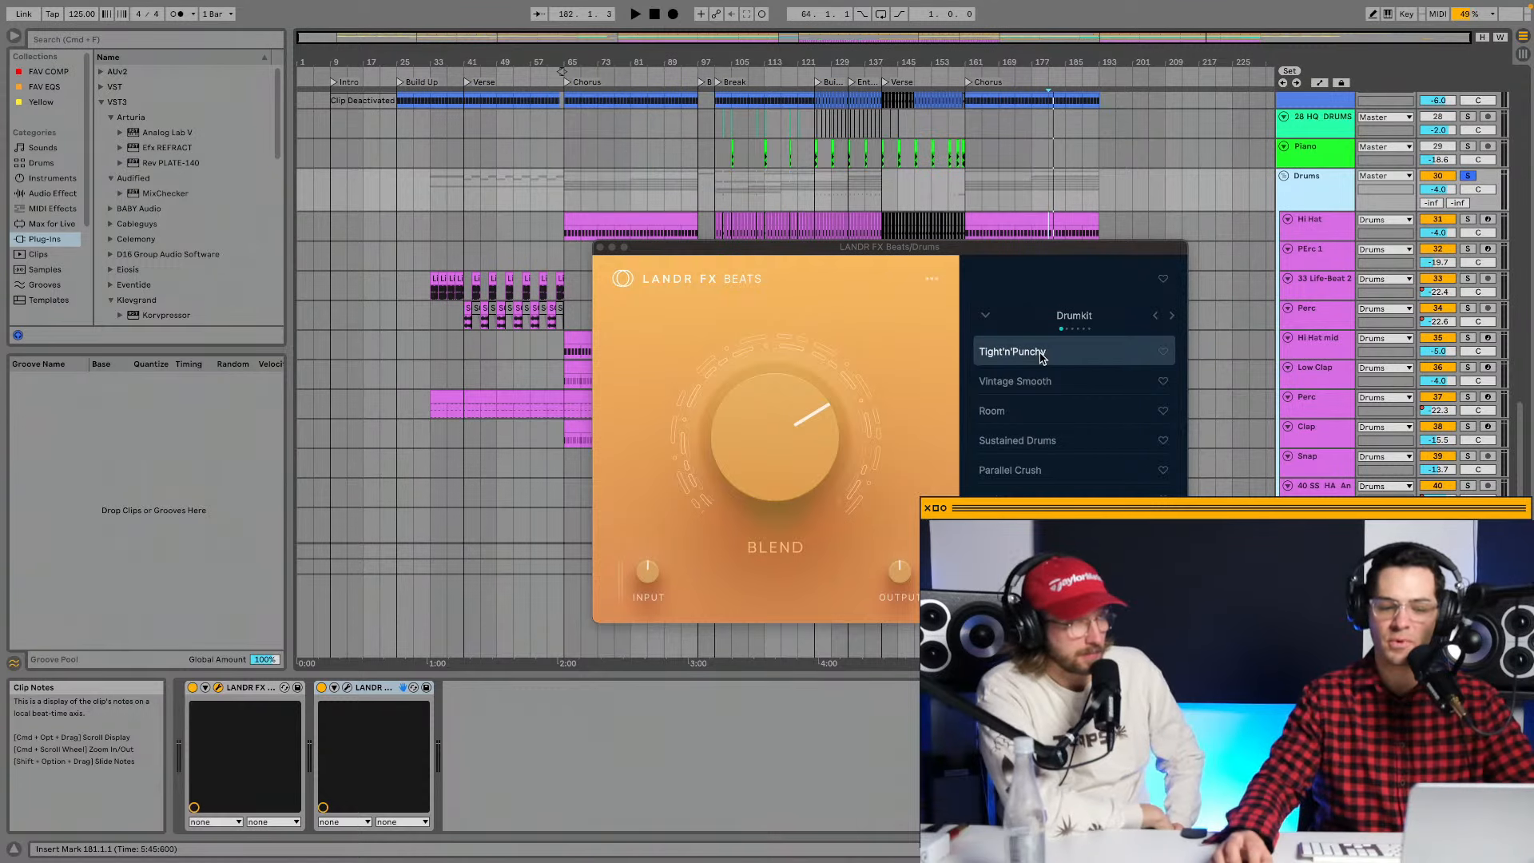
left_click(600, 247)
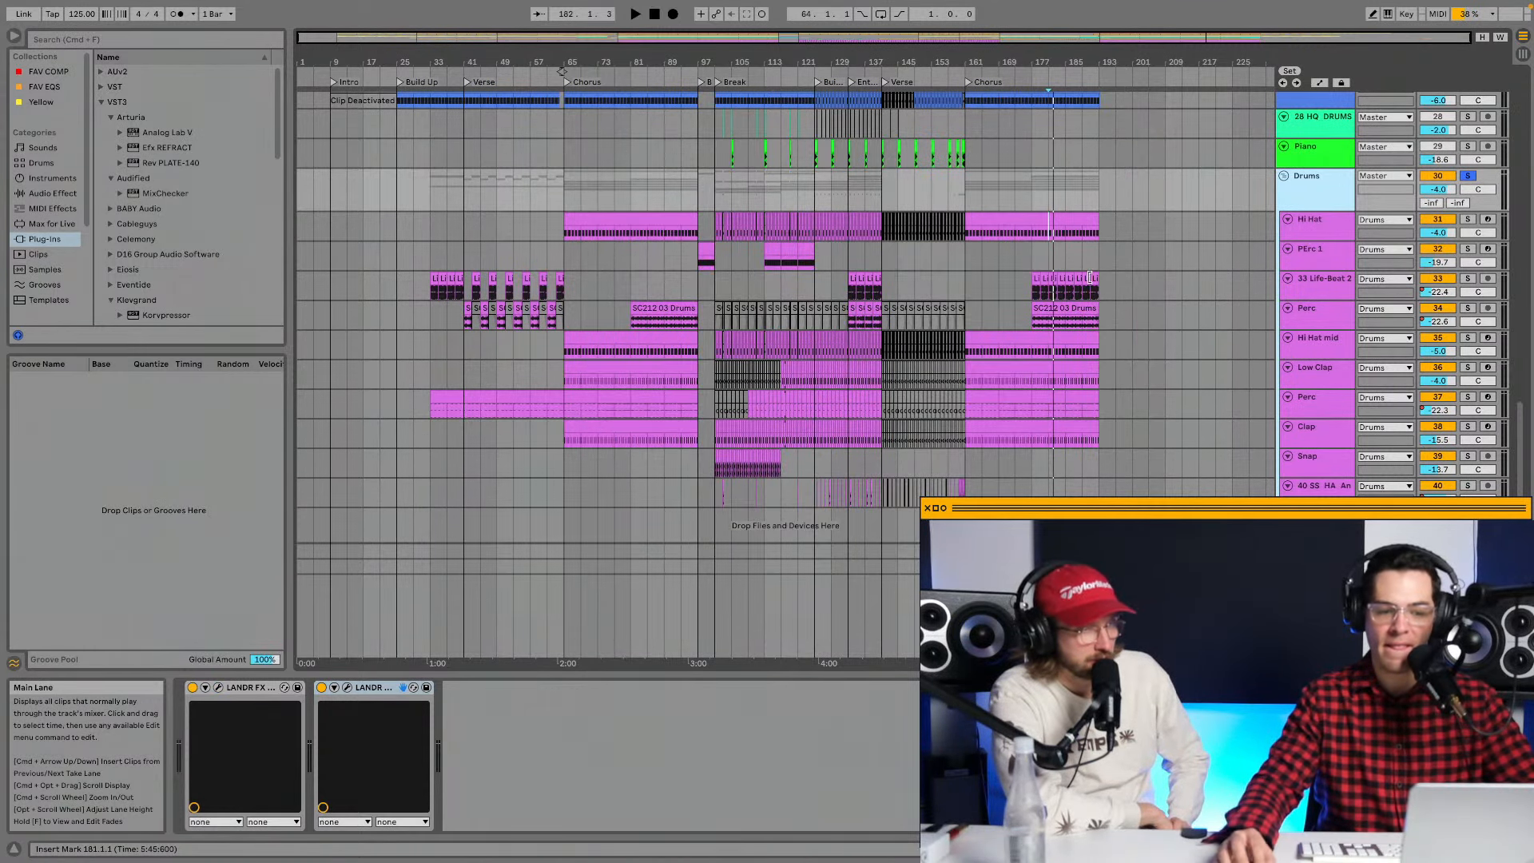
Set the playback position to bar 177 and compare the device chains of the Kick track and the Drums group.
left_click_drag(1061, 59, 1038, 135)
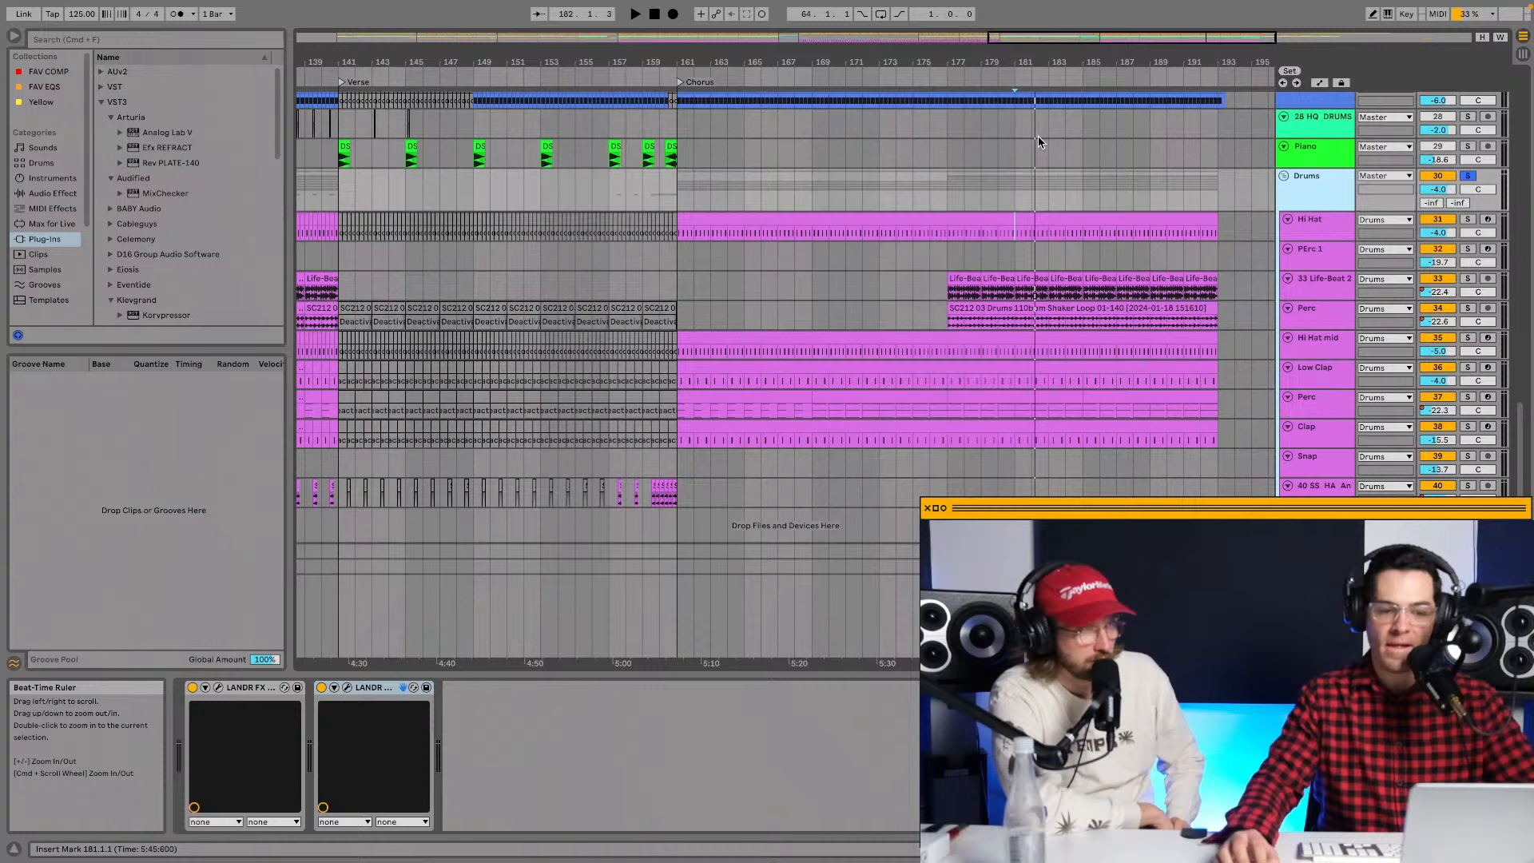
left_click(949, 189)
scroll(1340, 222, "up", 3)
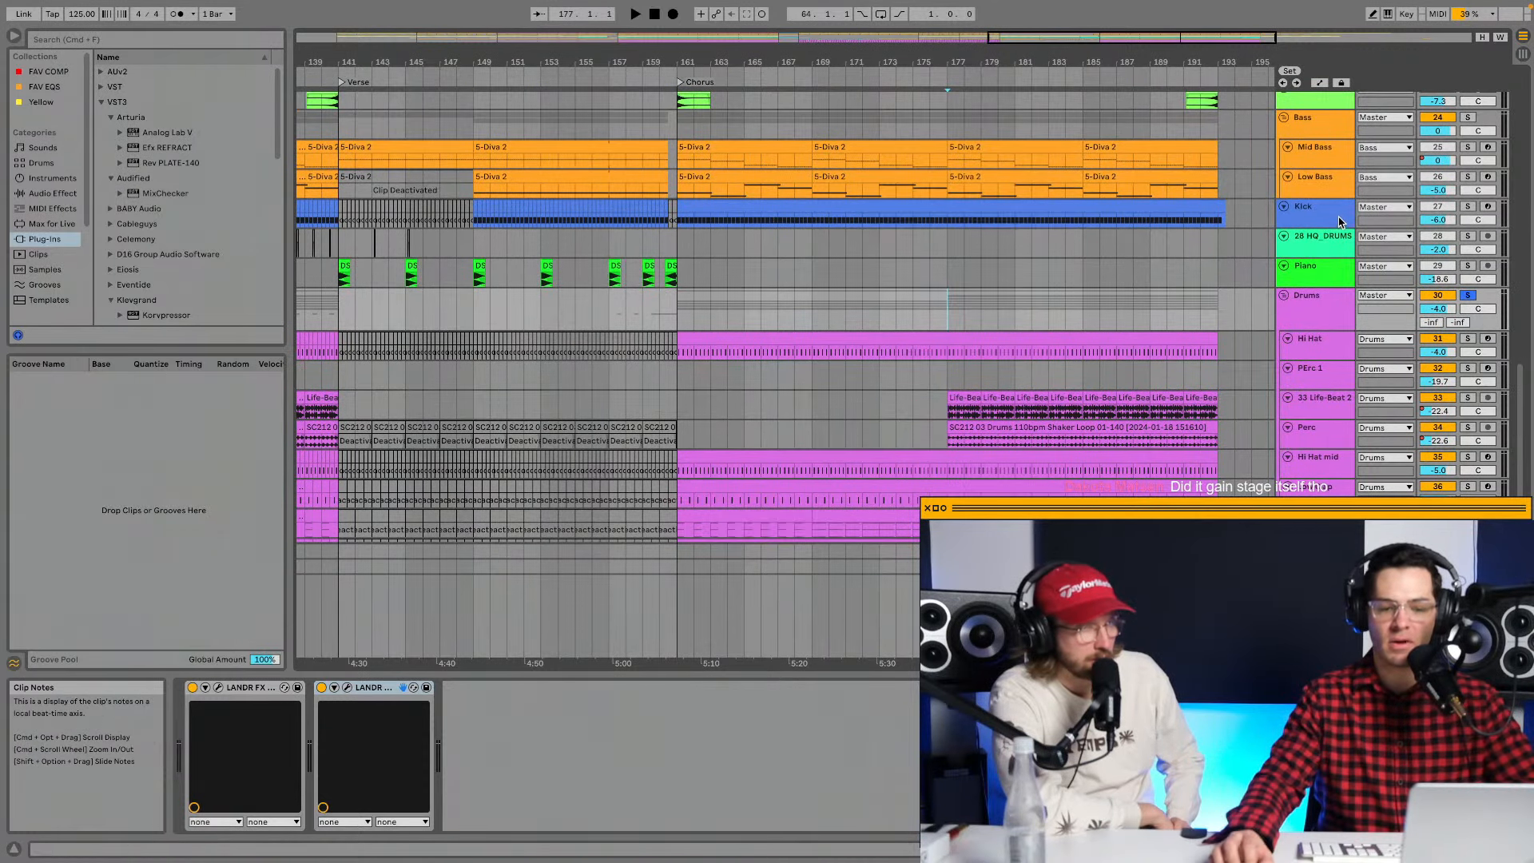
left_click(1334, 222)
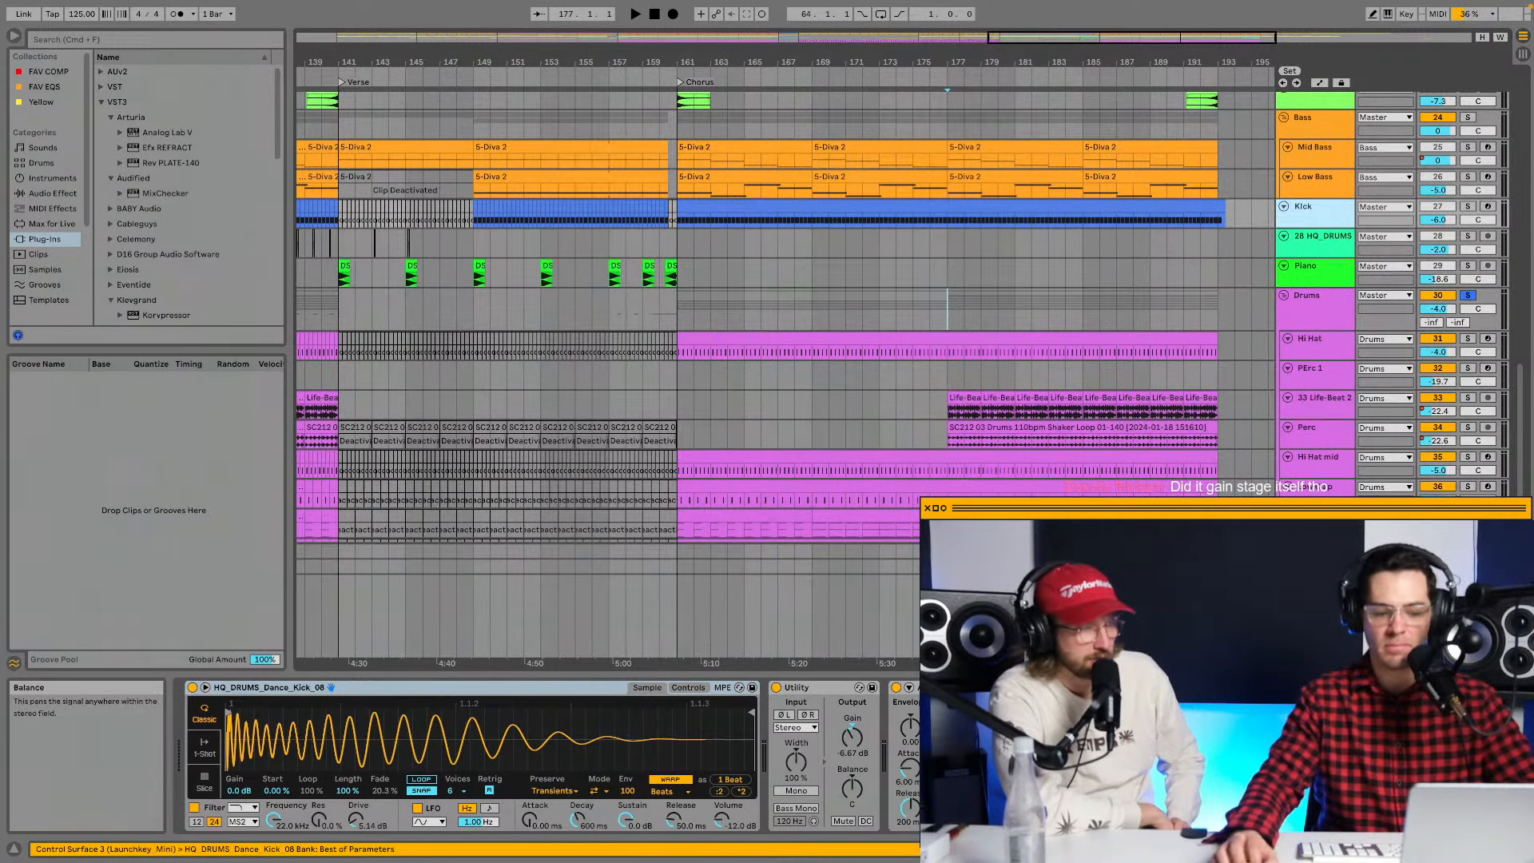
scroll(1324, 213, "down", 2)
left_click(1322, 233)
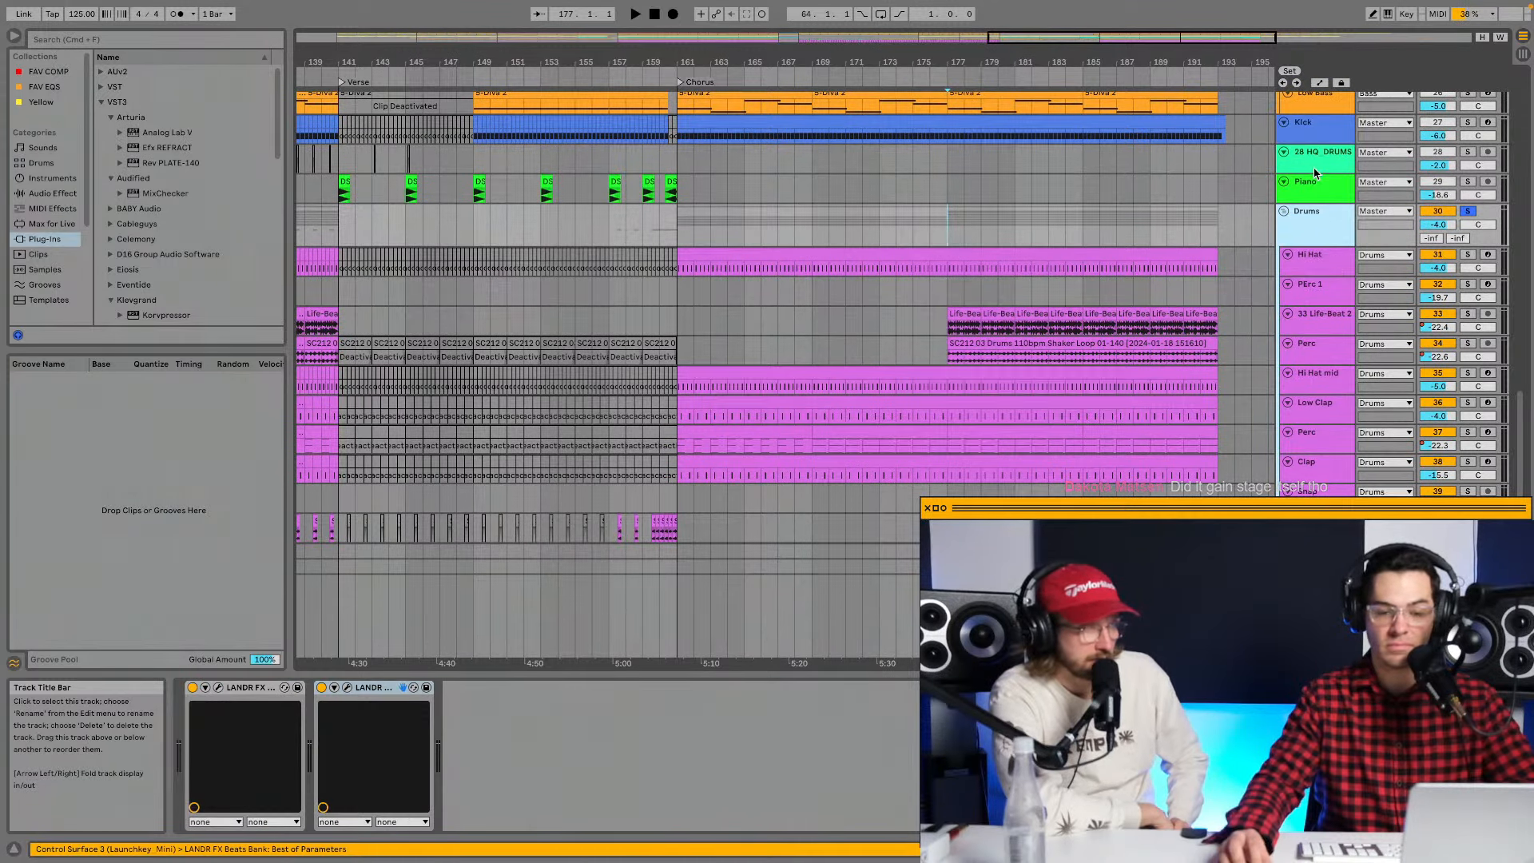
left_click(1316, 137)
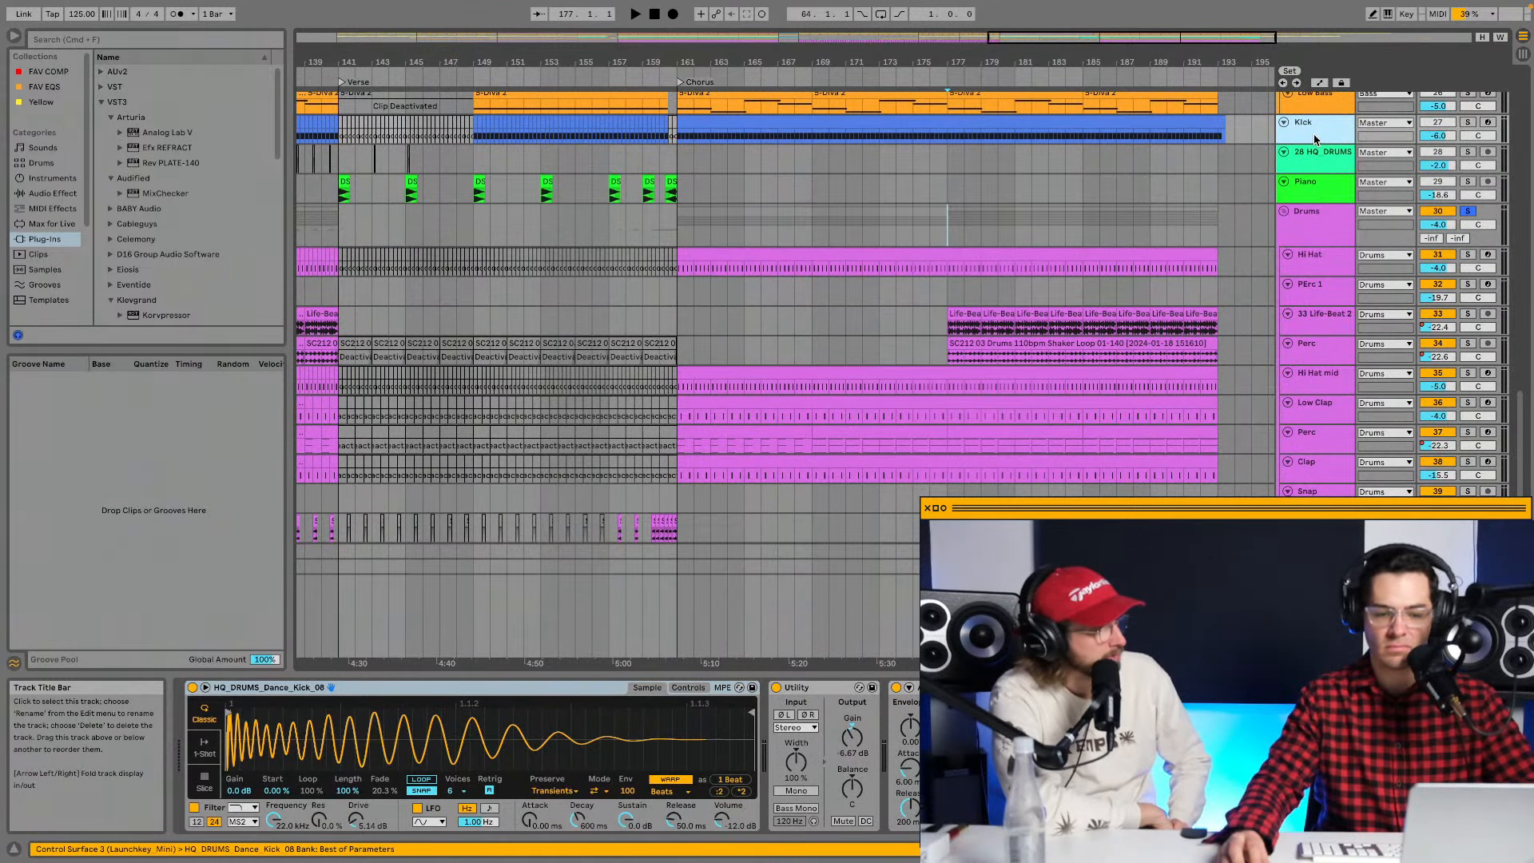
left_click(1304, 240)
Play the Drums group from bar 177 and add the Kick track to the solo.
key("space")
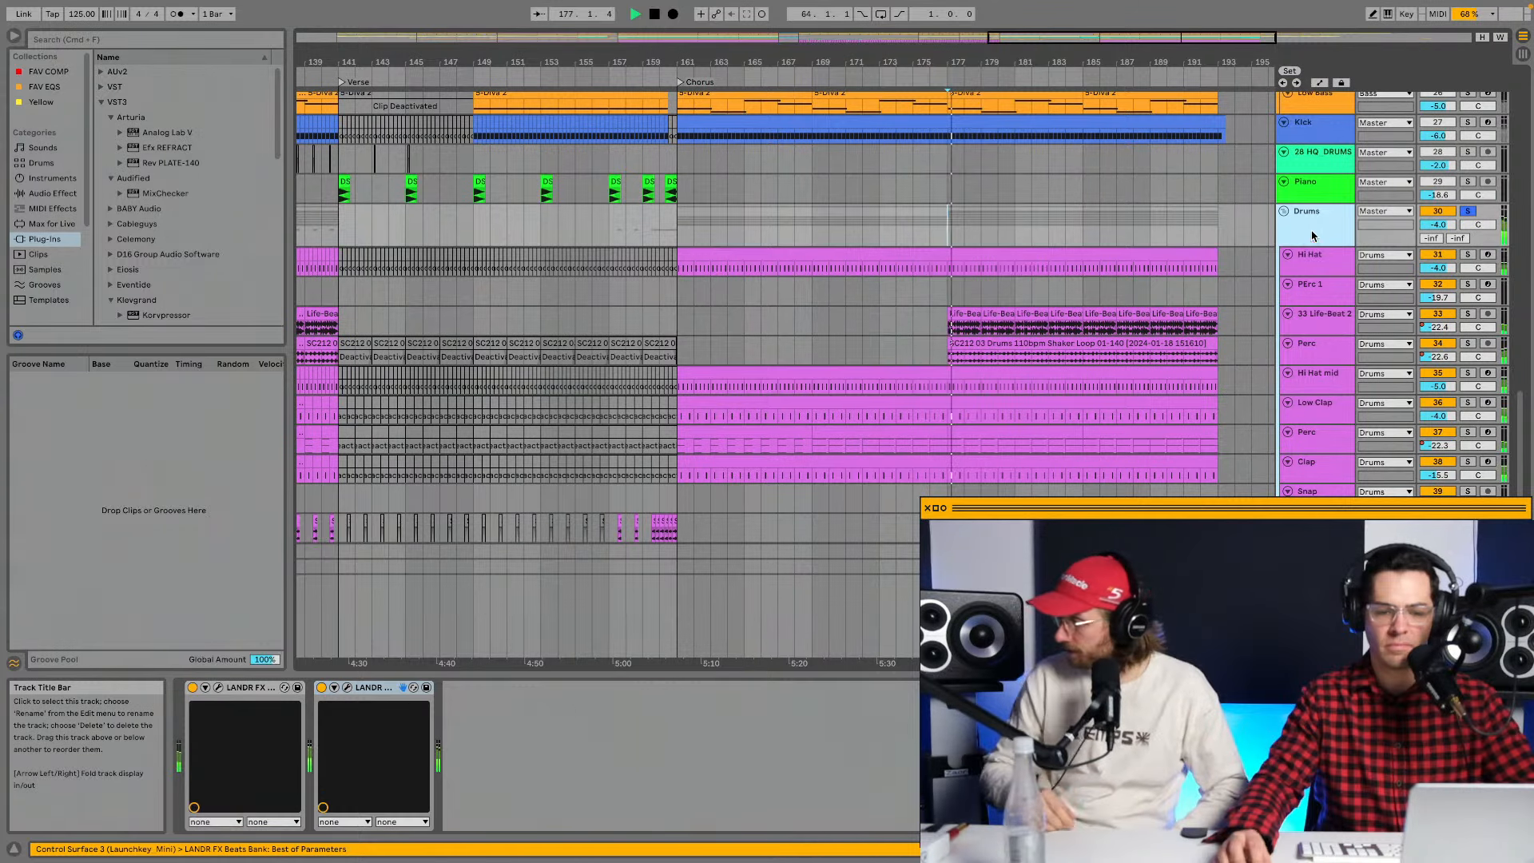
left_click(1467, 124)
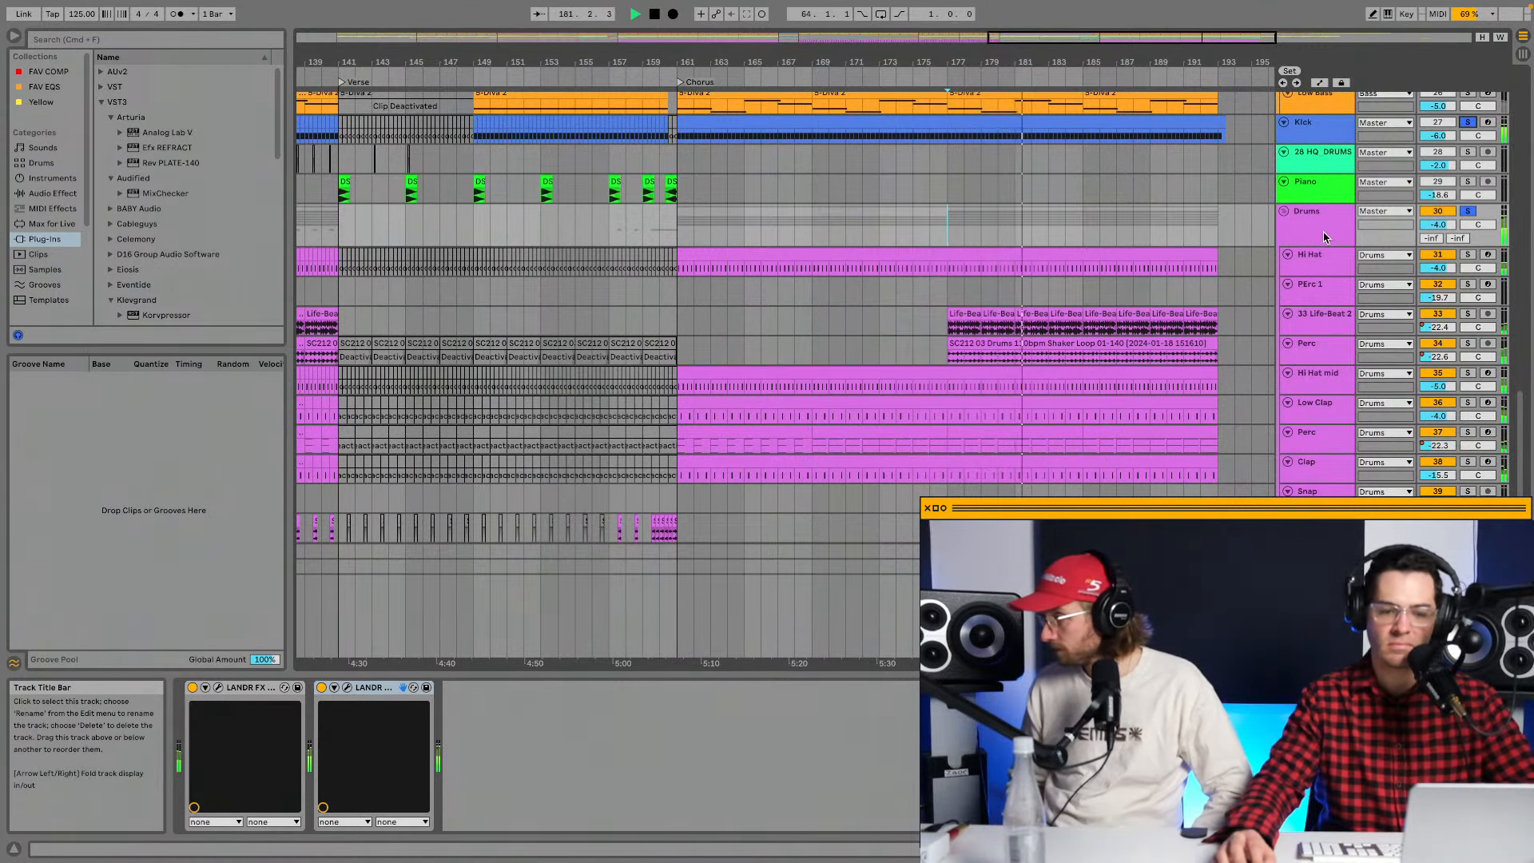
key("space")
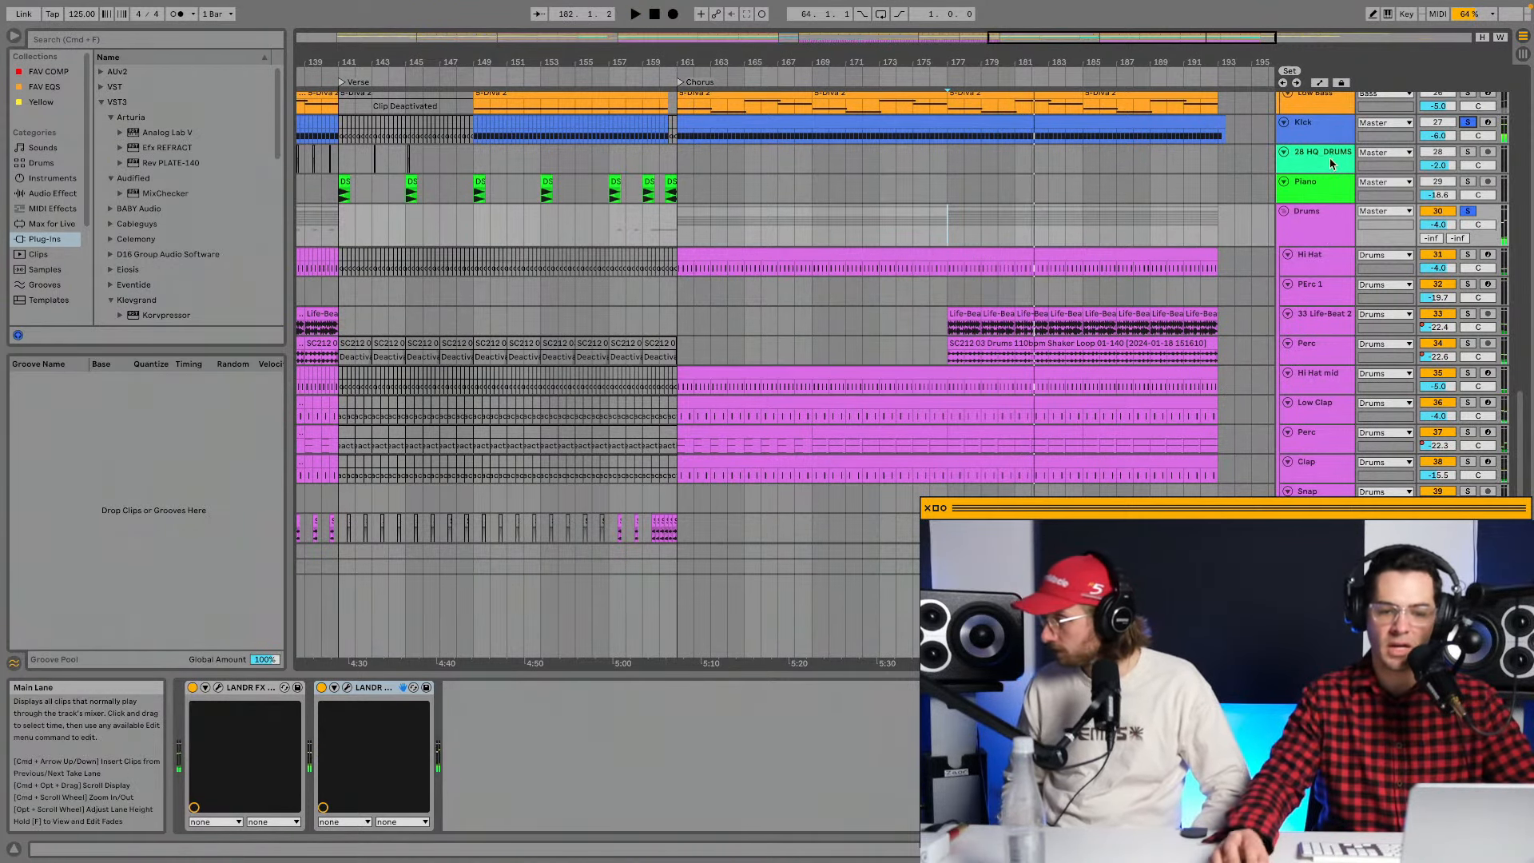
Inspect the device chains of the Hi Hat and 40 SS_HA tracks in the Drums group.
scroll(1023, 160, "up", 3)
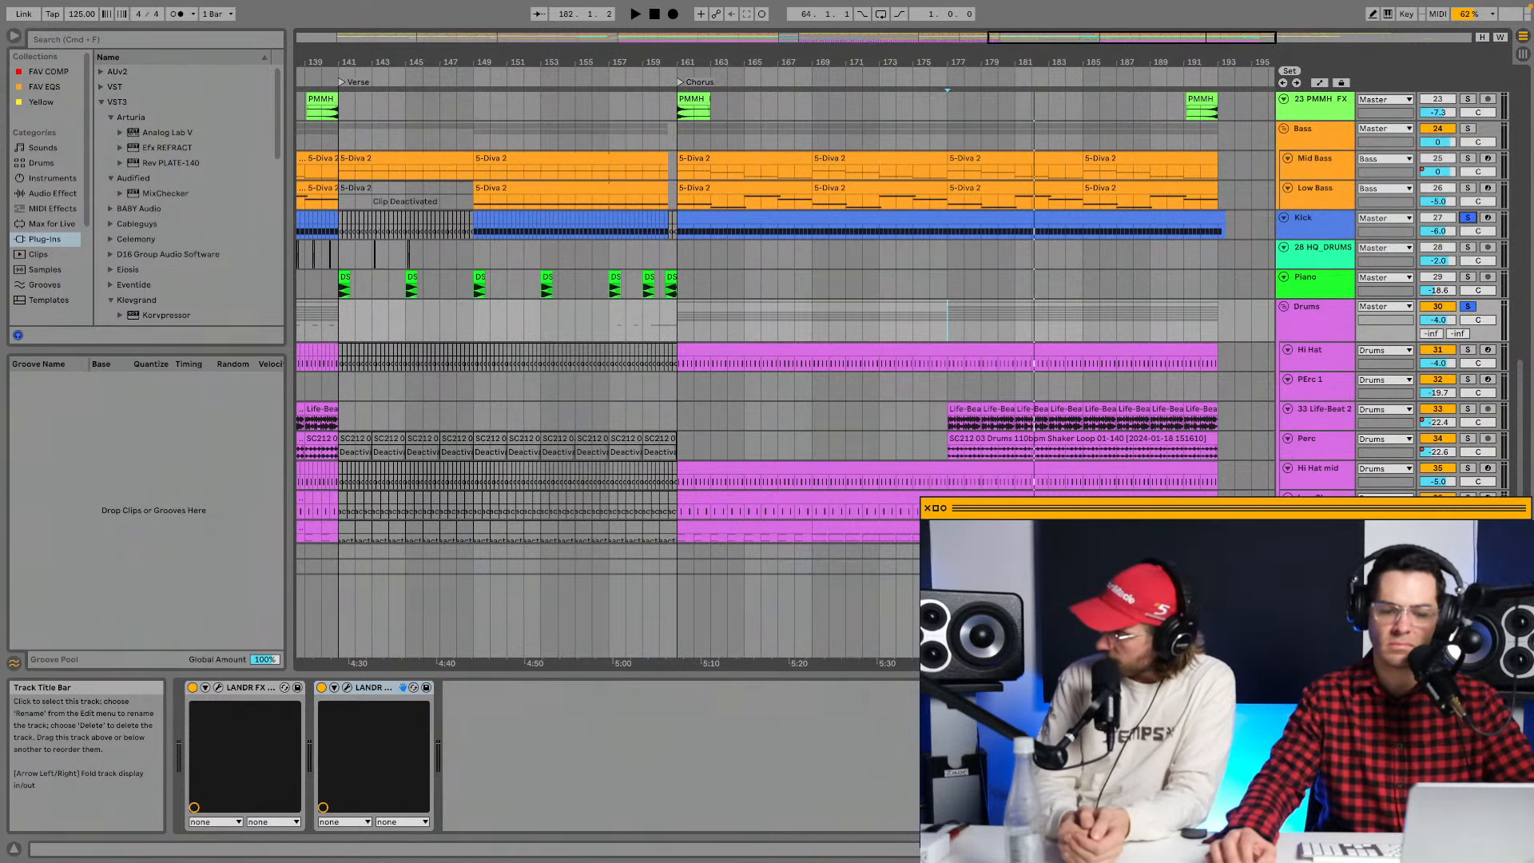
left_click(1319, 367)
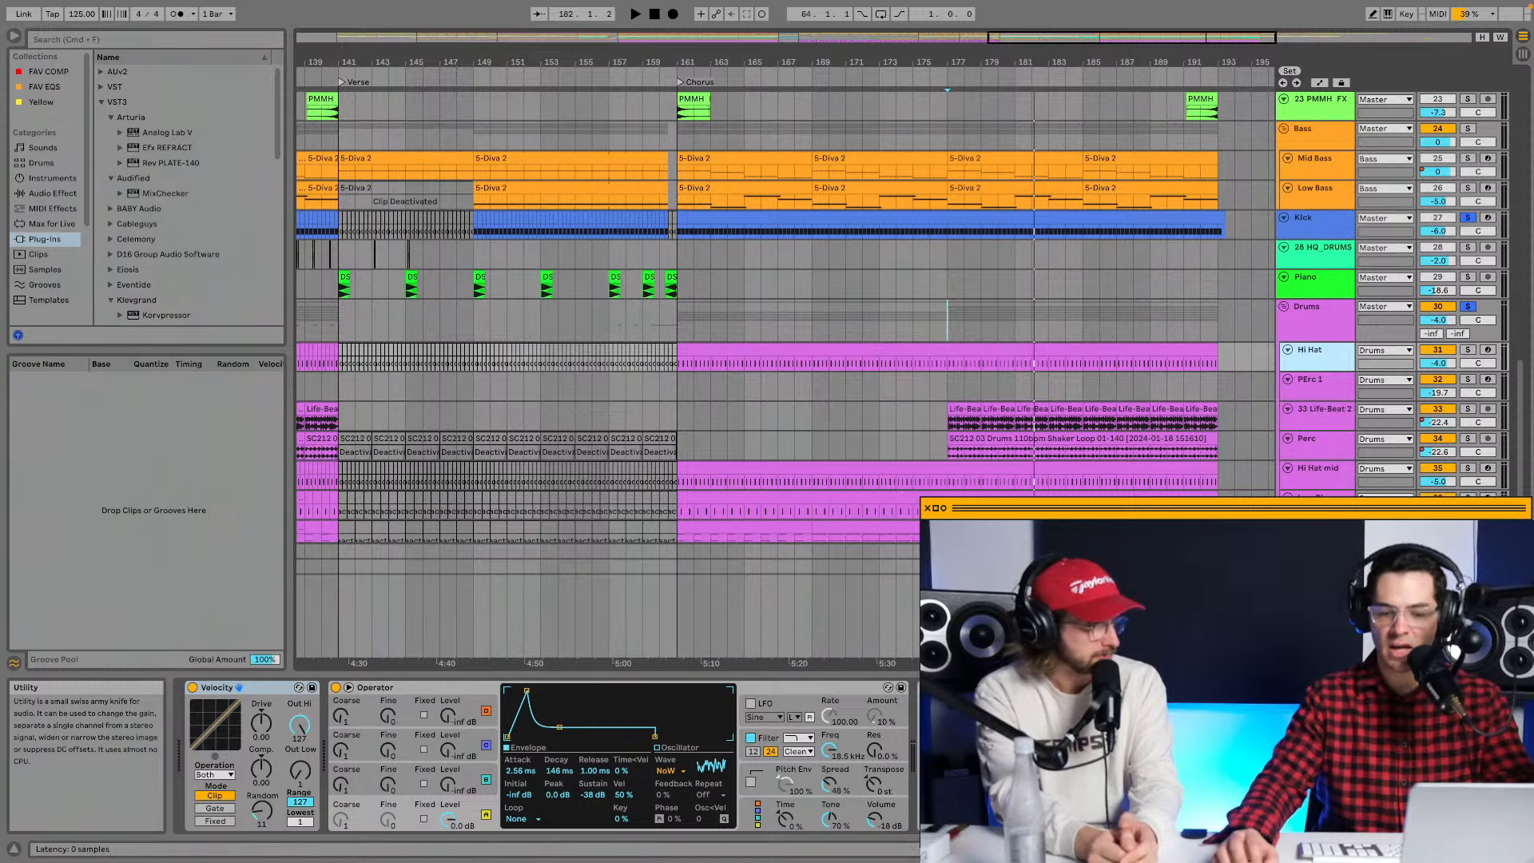
scroll(1304, 497, "down", 3)
left_click(1302, 492)
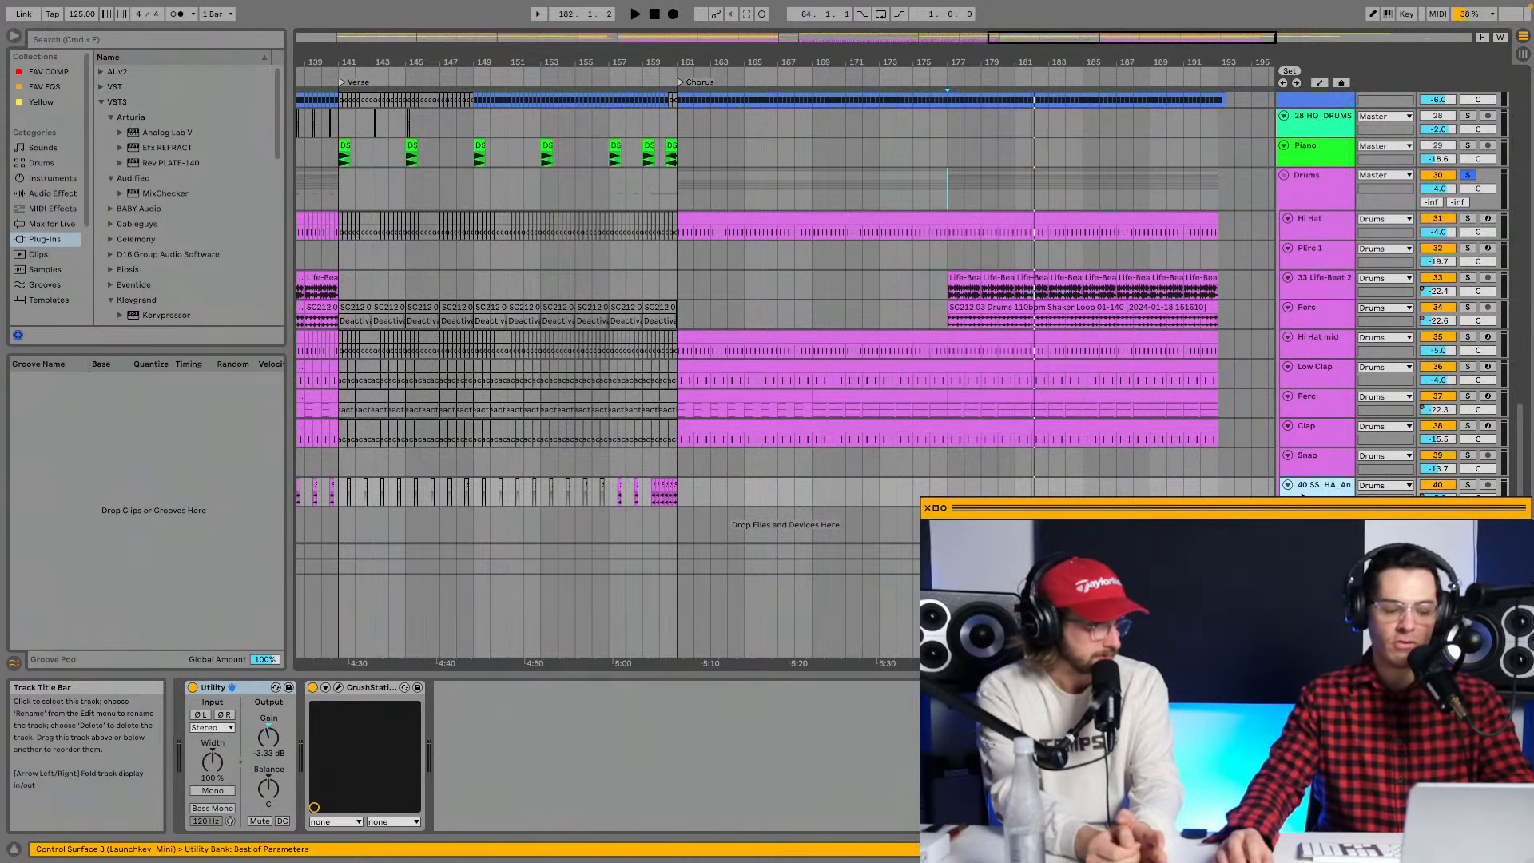
Check the Utility on the 41 Audio track and compare it with the Master and 42 MIDI device chains.
key("Down")
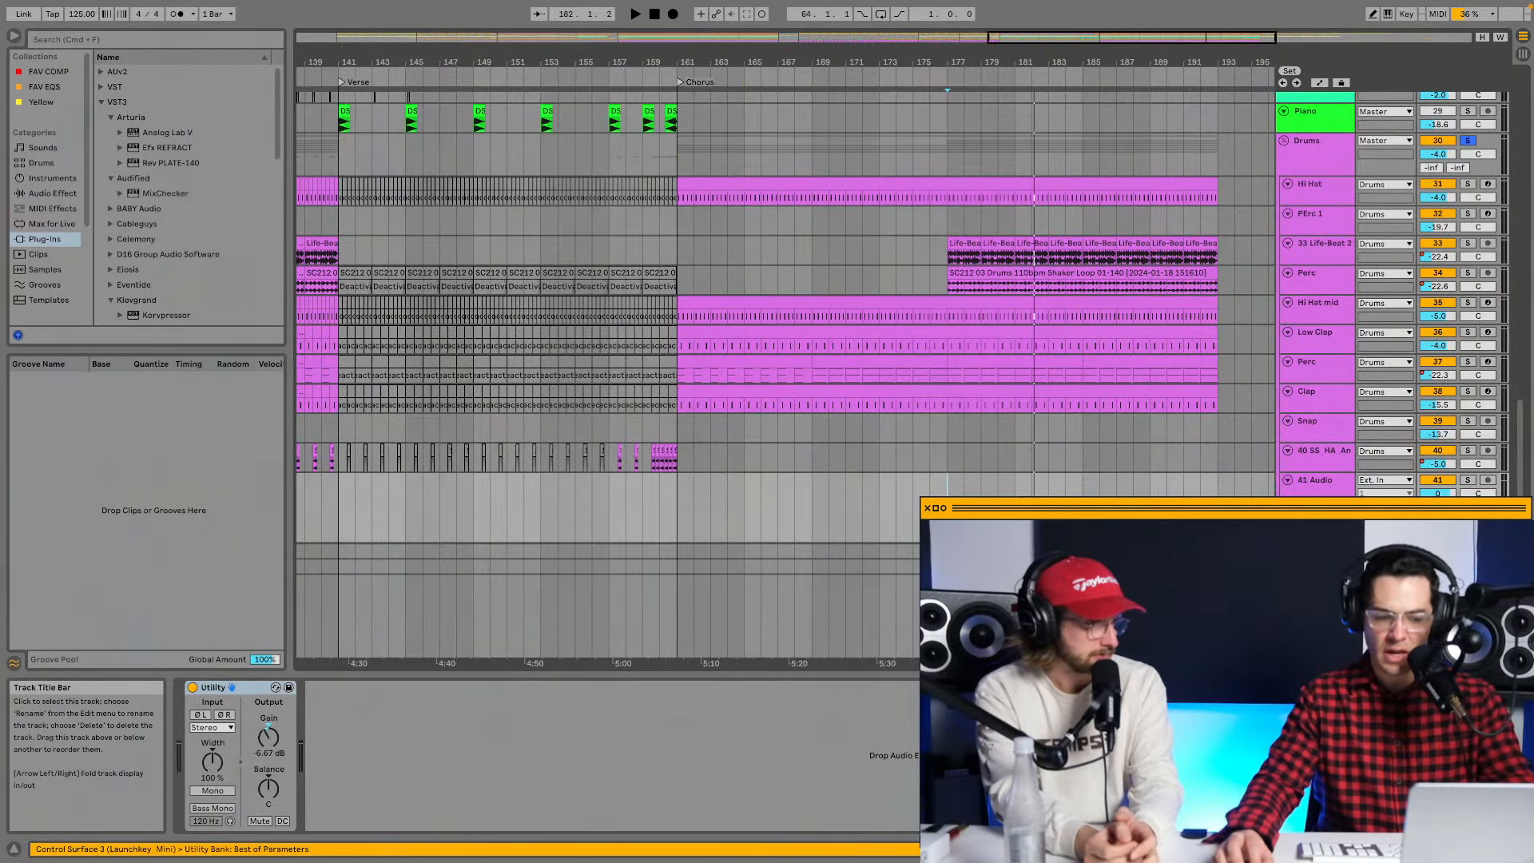
left_click(1314, 489)
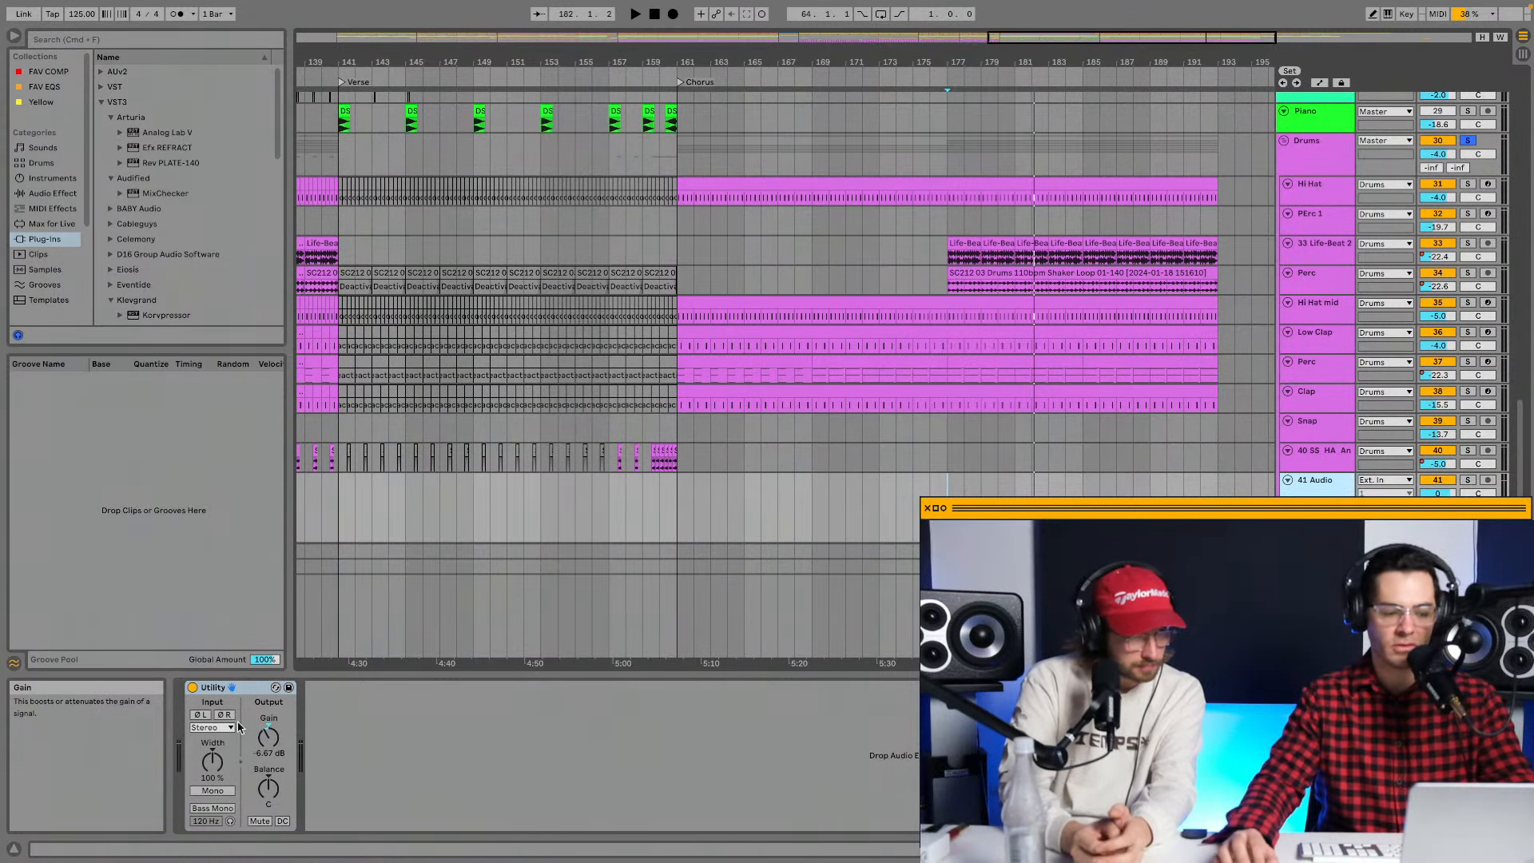
left_click(209, 689)
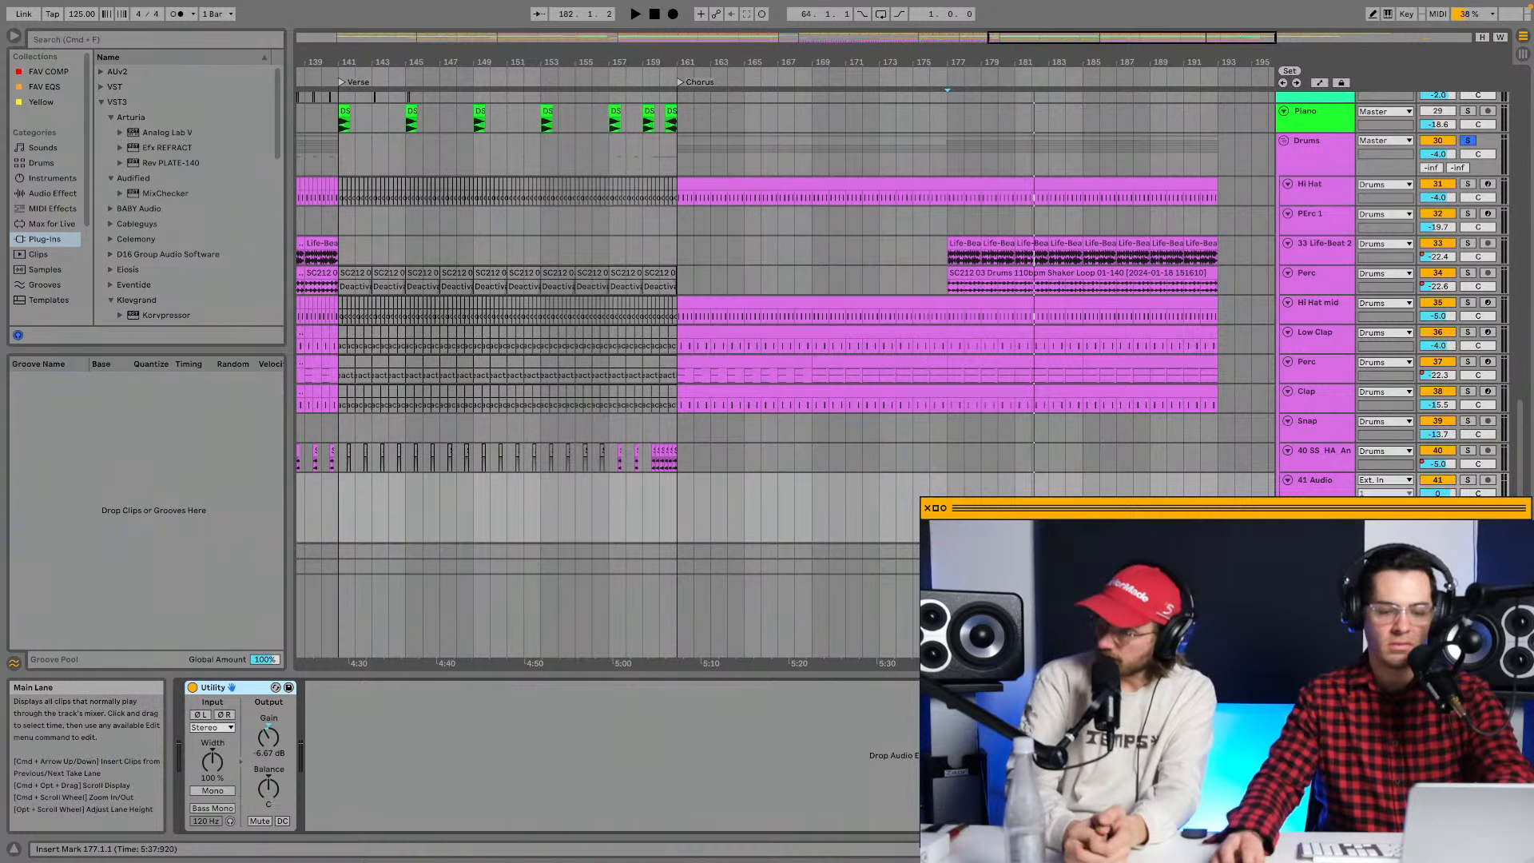
left_click(1315, 480)
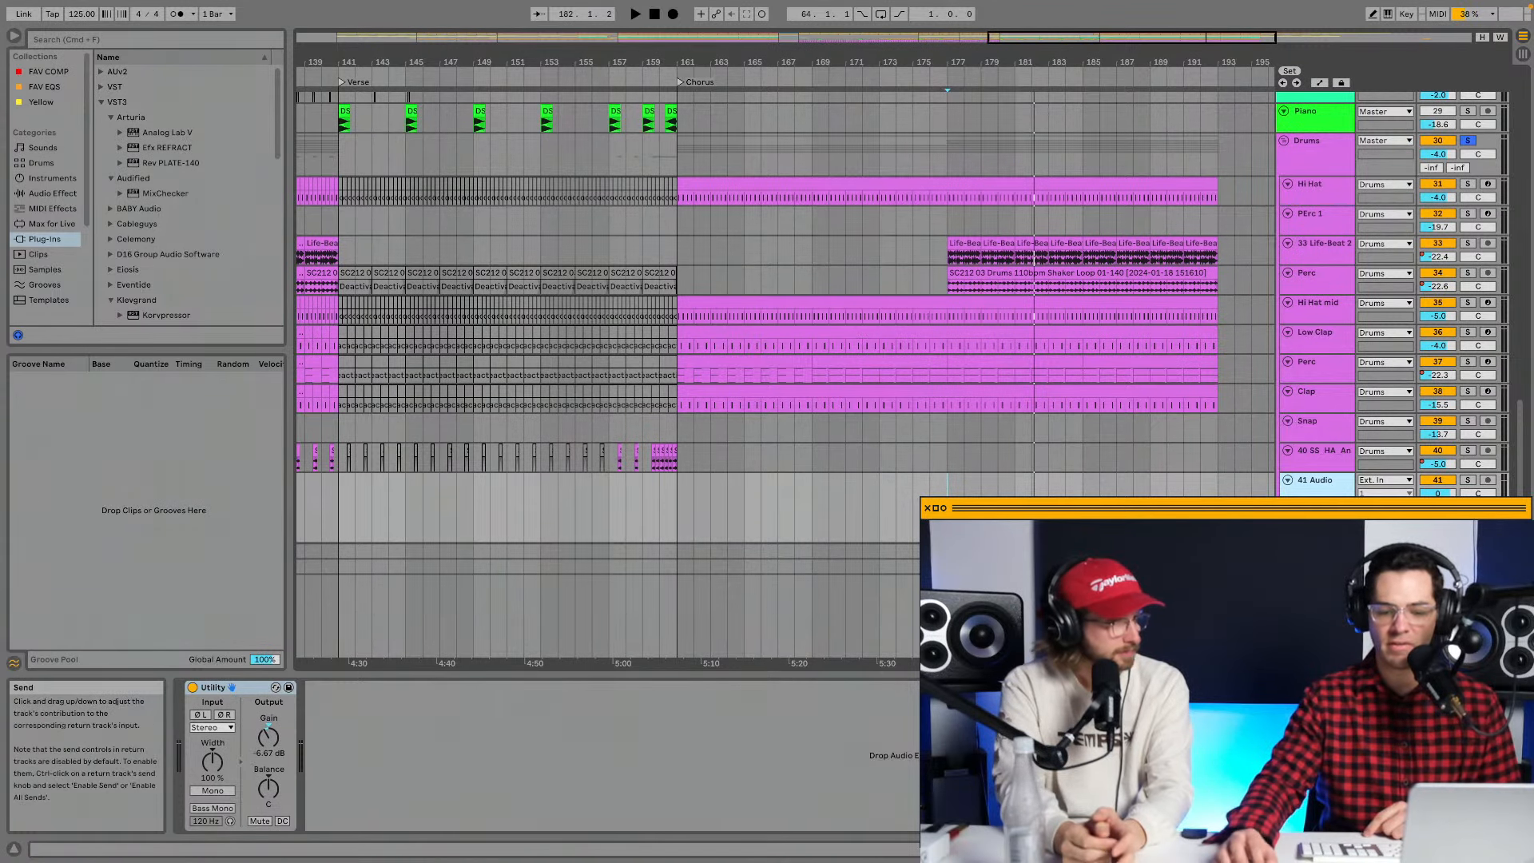
left_click(1315, 591)
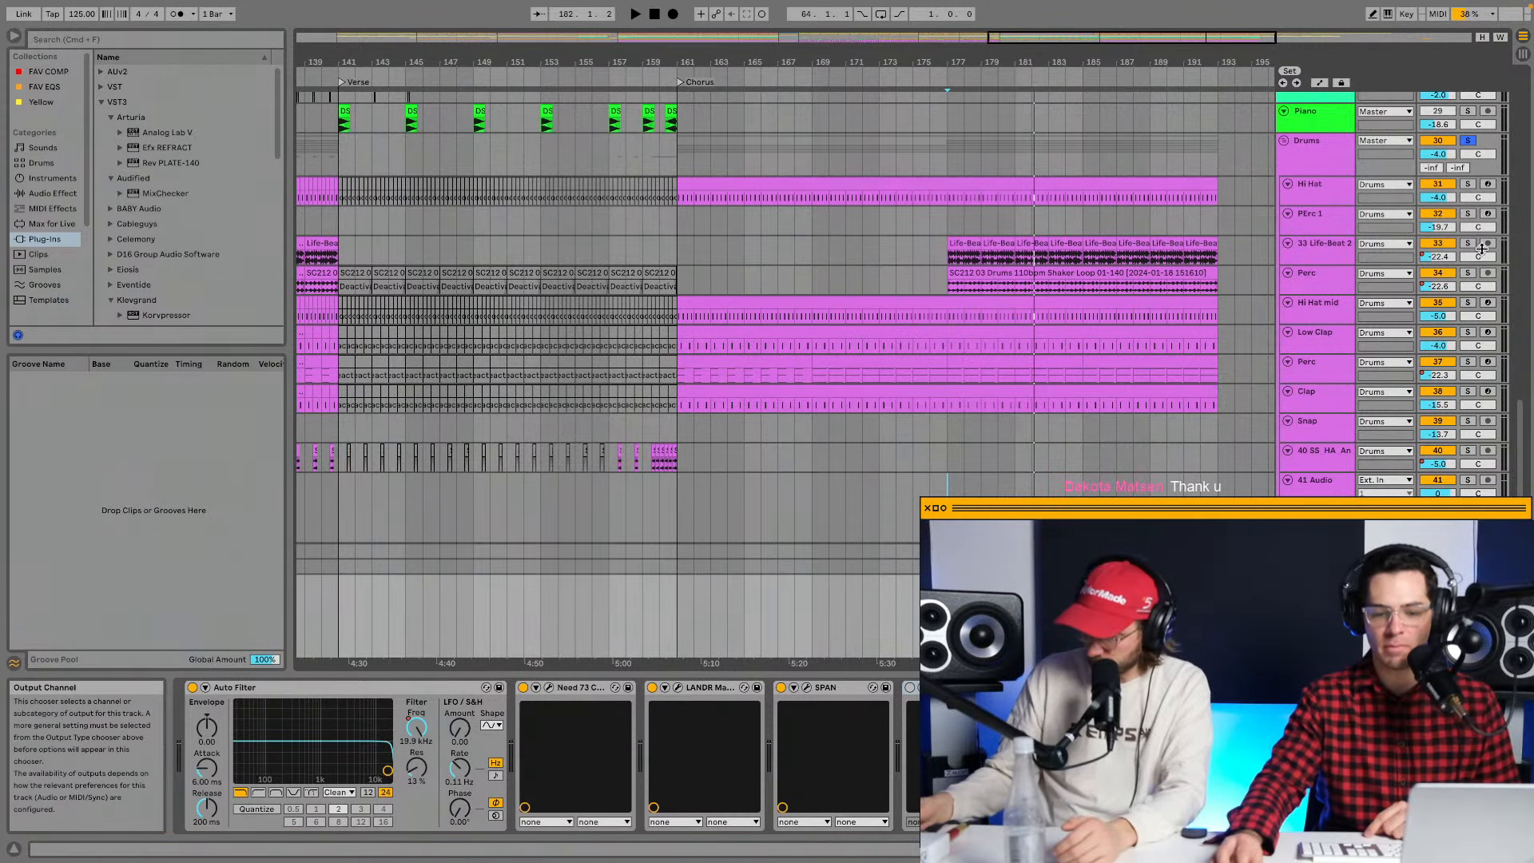
left_click(1317, 502)
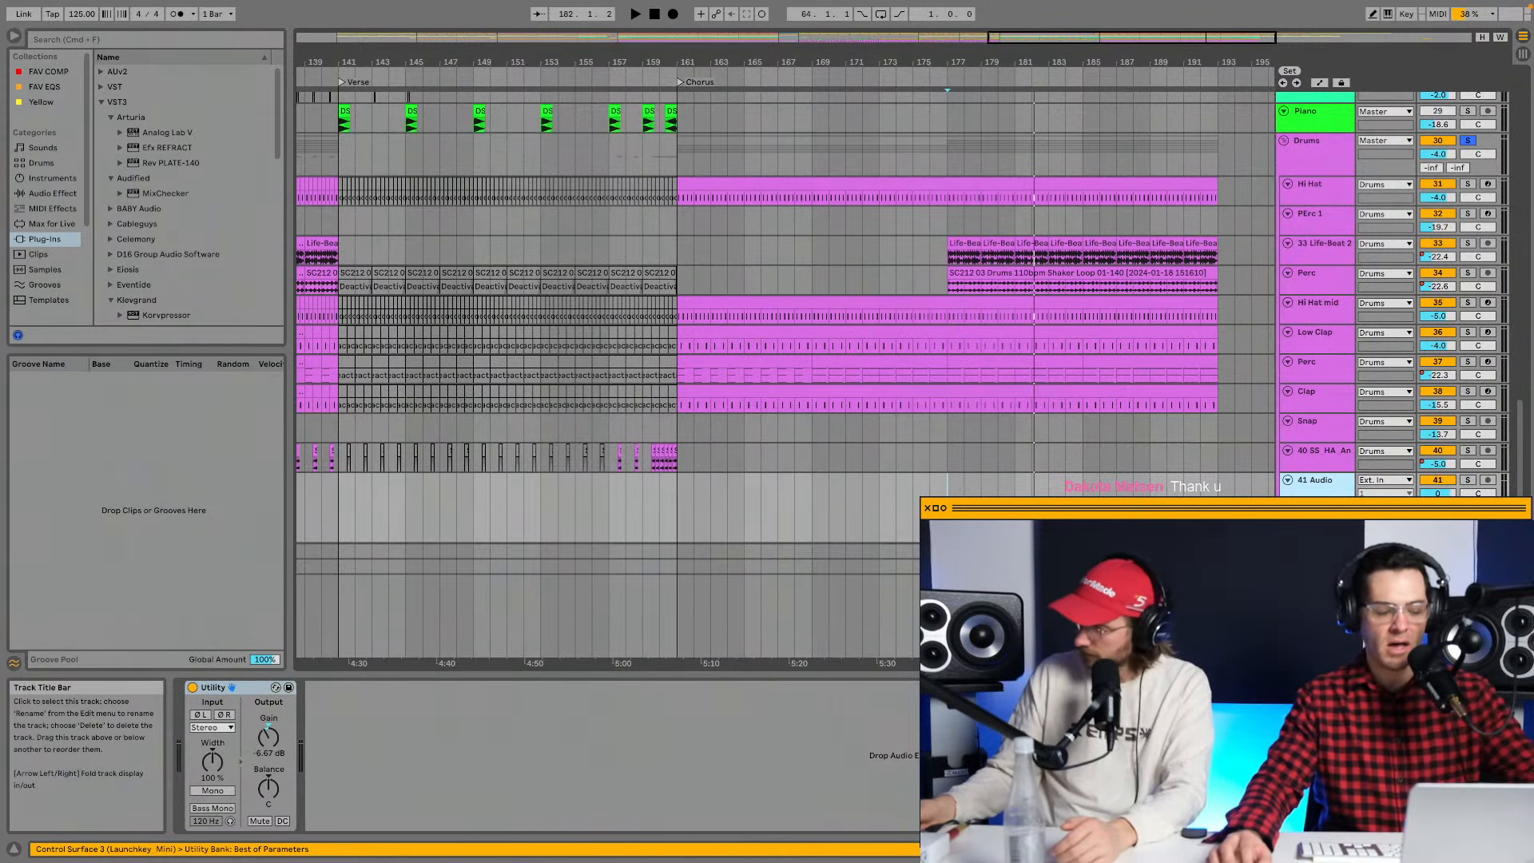
key("Down")
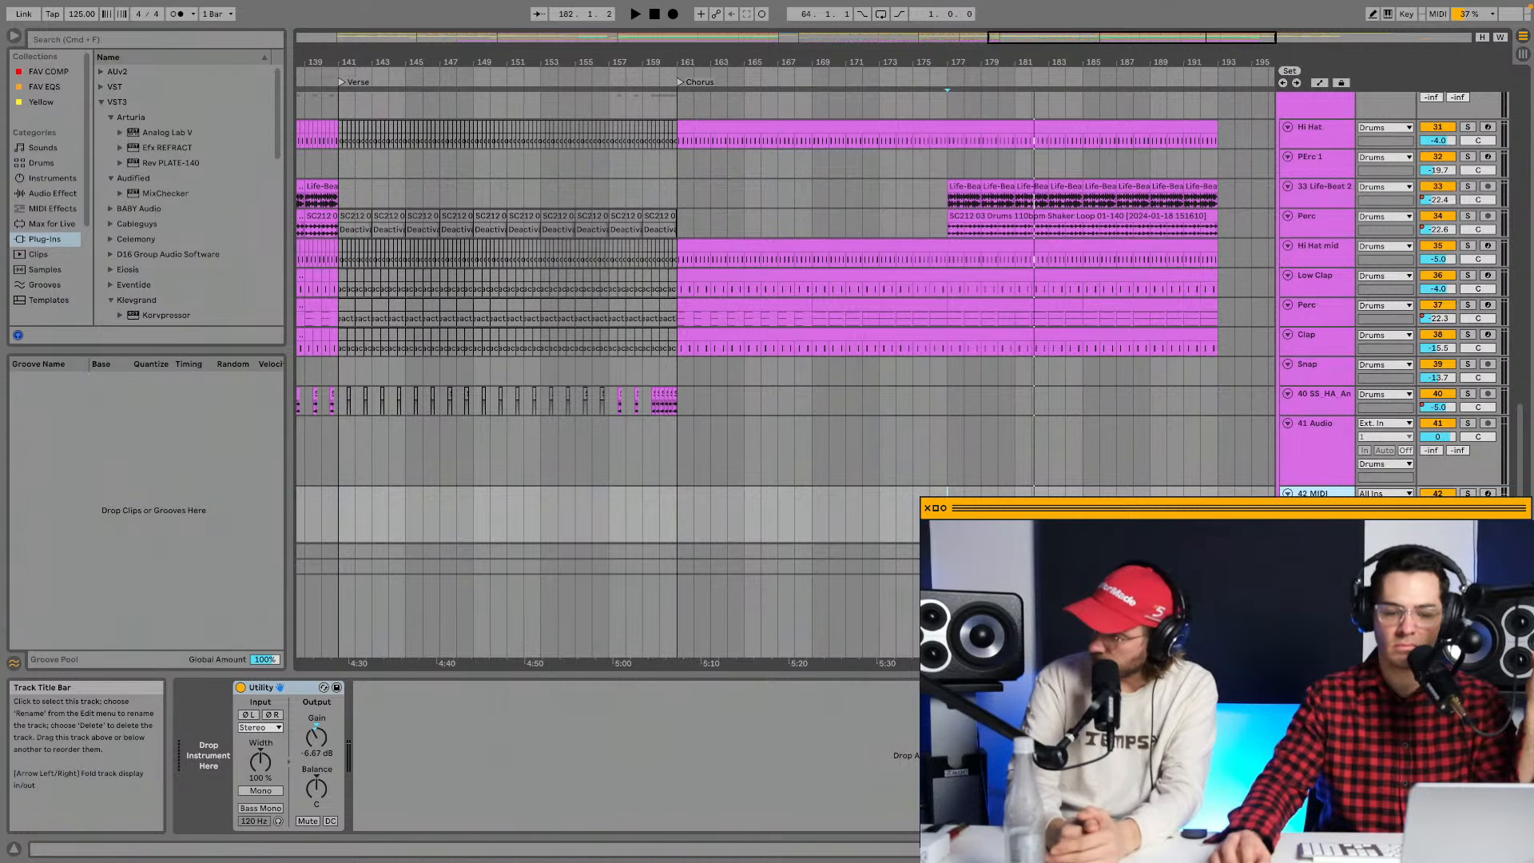
Delete the empty 41 Audio and 42 MIDI tracks below the 40 SS_HA track.
left_click(1309, 460)
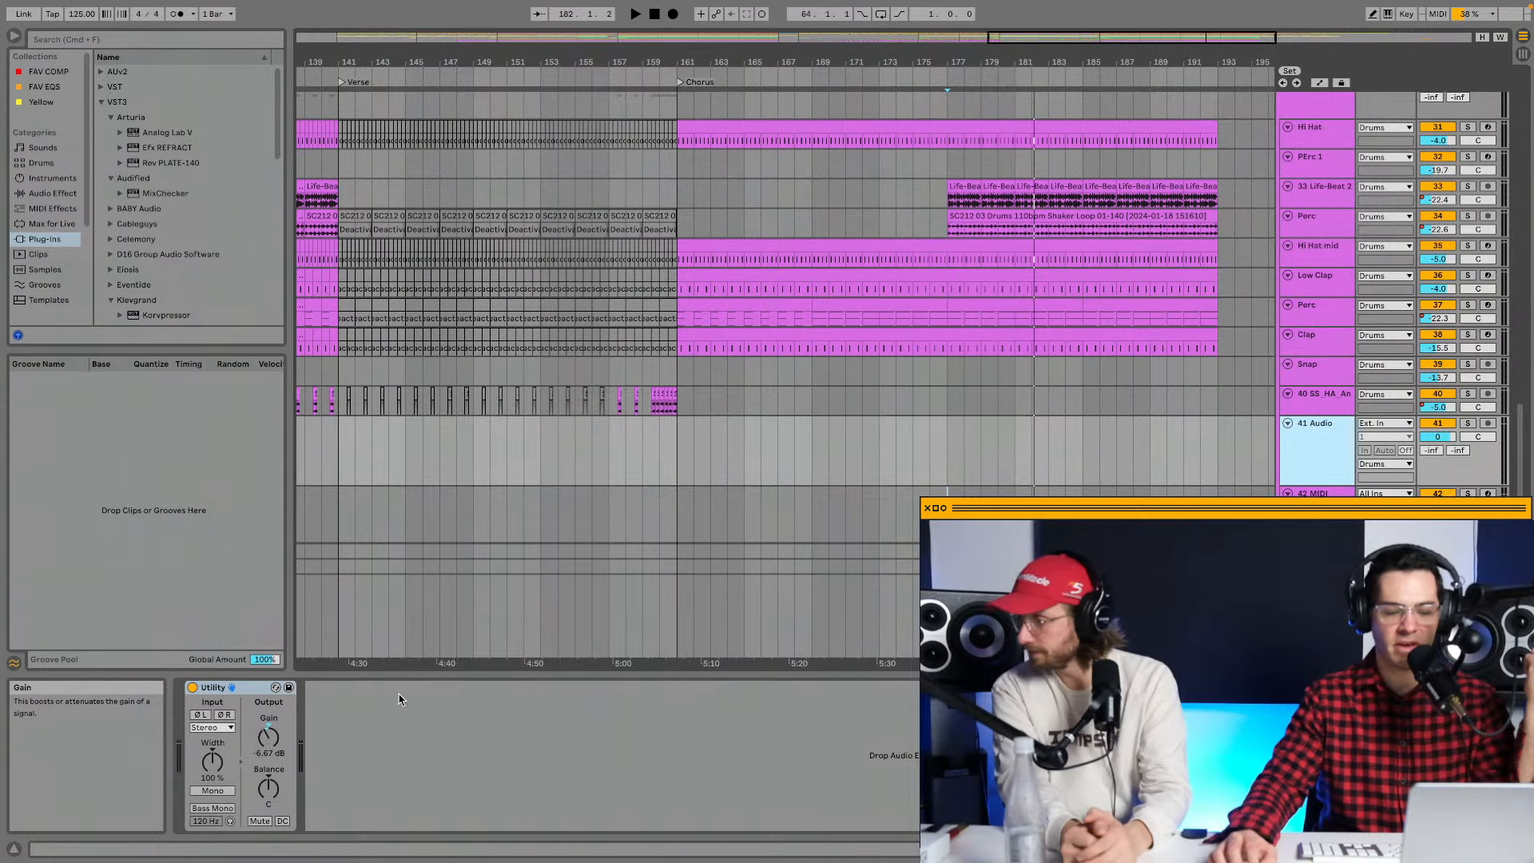
right_click(1316, 454)
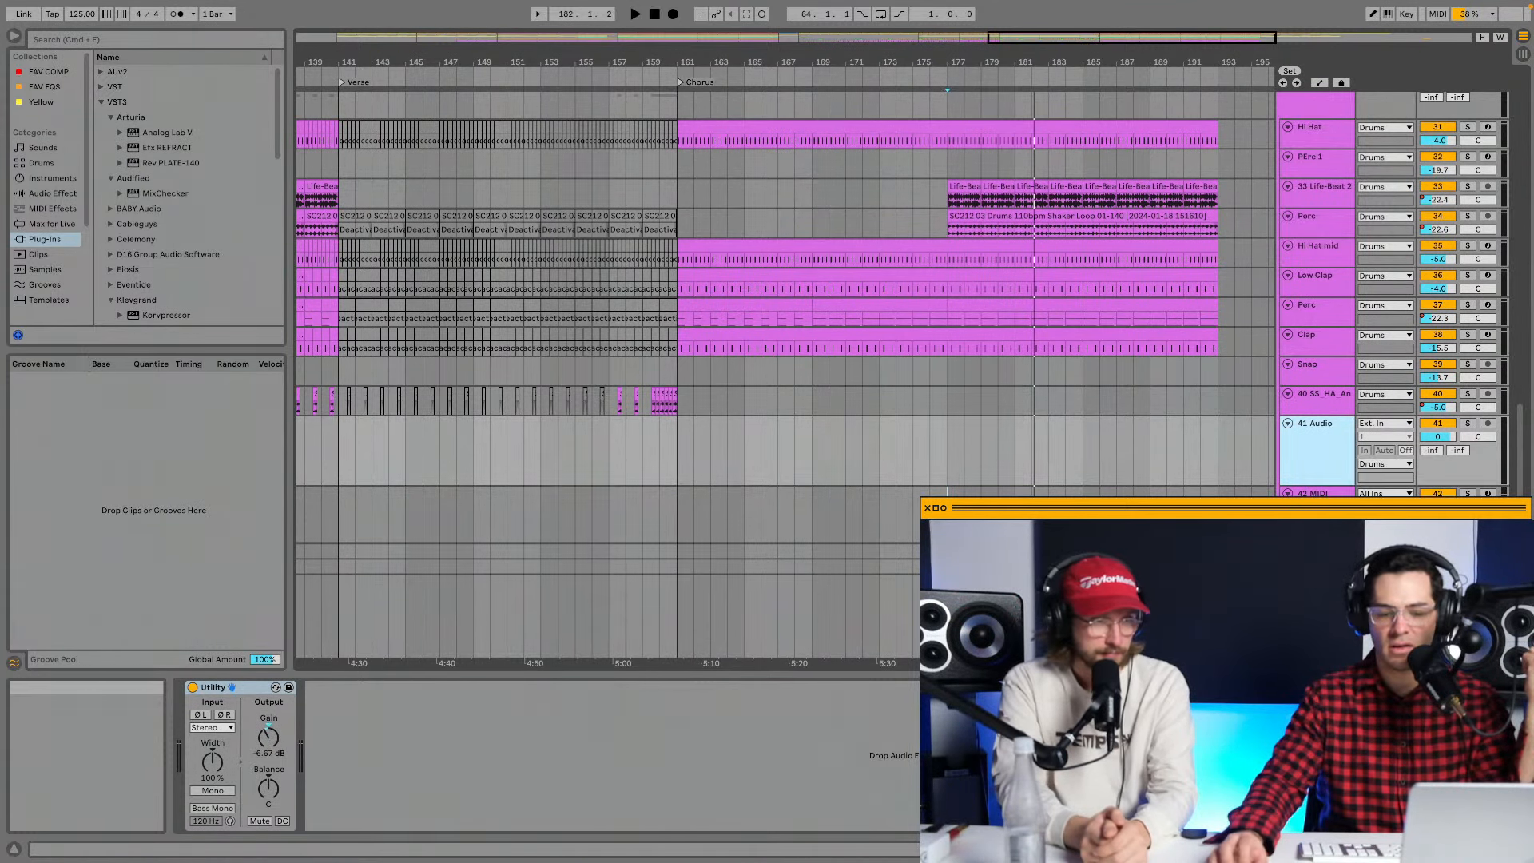
right_click(1316, 448)
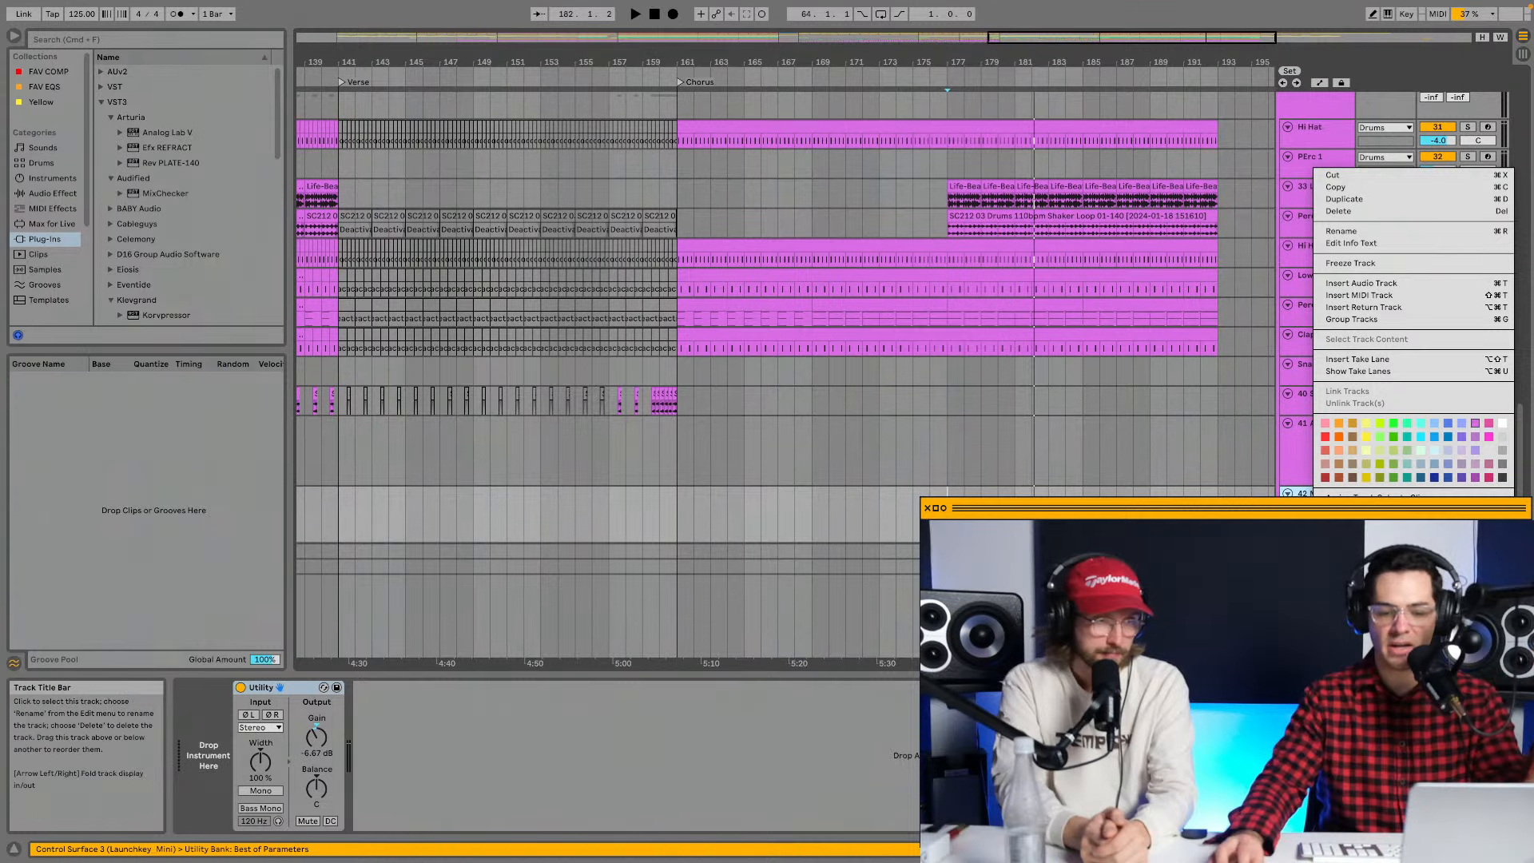
left_click(1300, 491)
key("Delete")
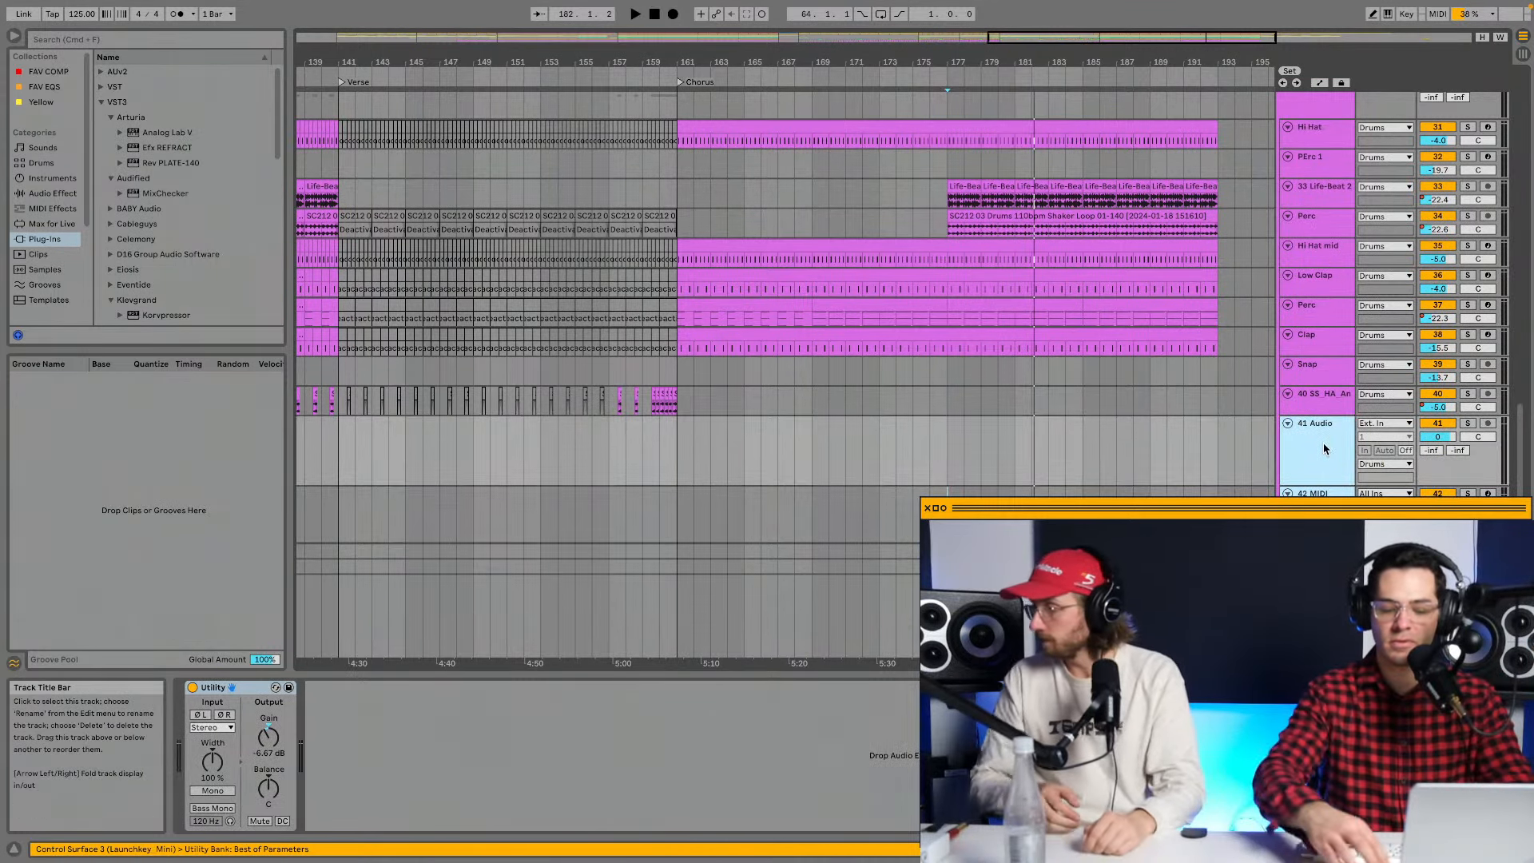
key("Delete")
Look over the arrangement from the Build Up to the Outro, from the Piano tracks down to the Pads and Lead groups.
scroll(1320, 438, "up", 15)
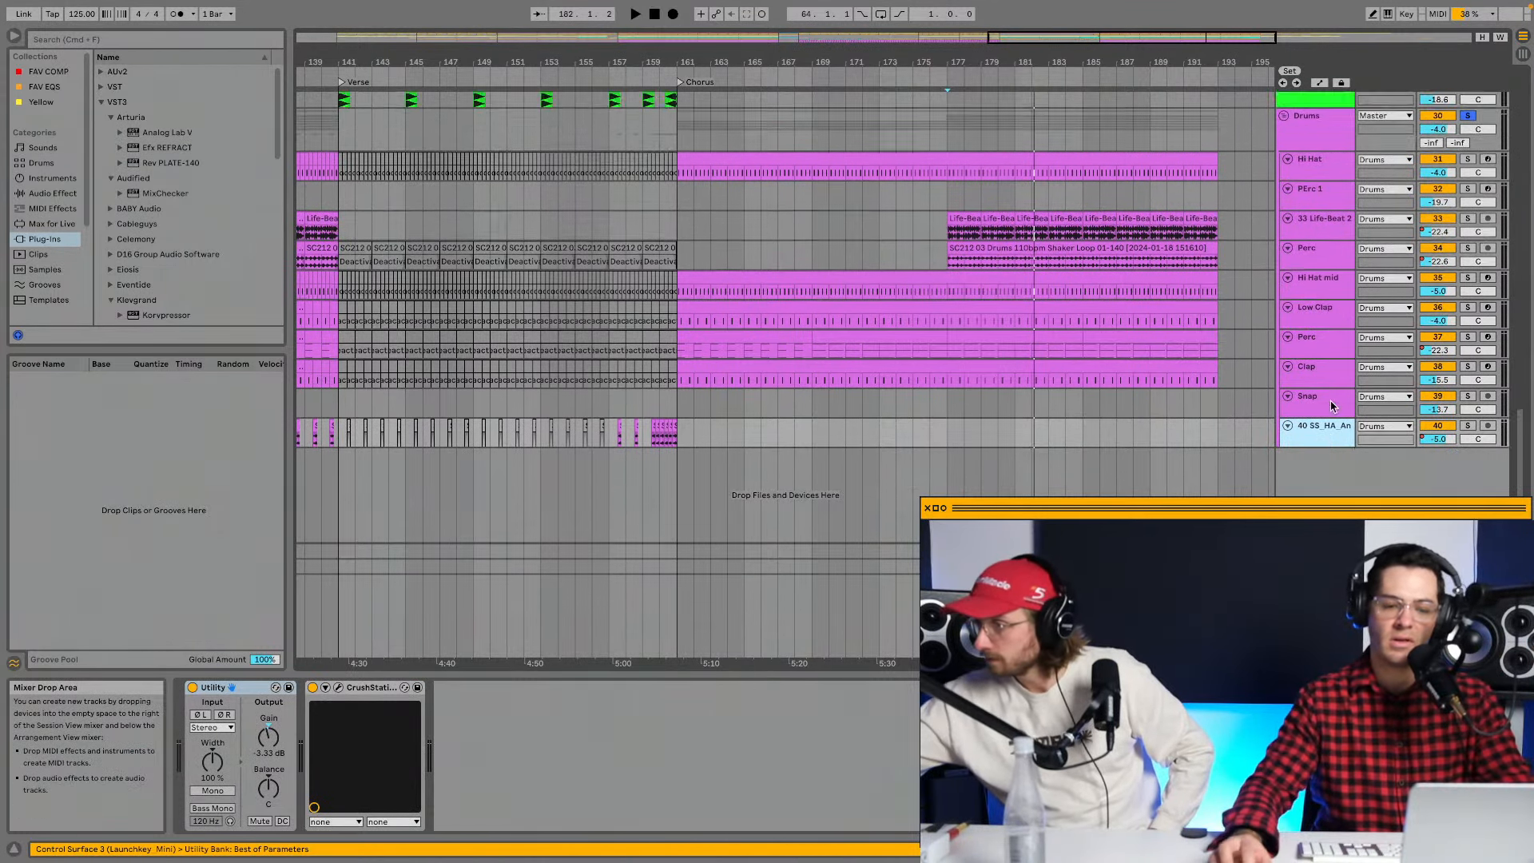
scroll(1338, 402, "up", 10)
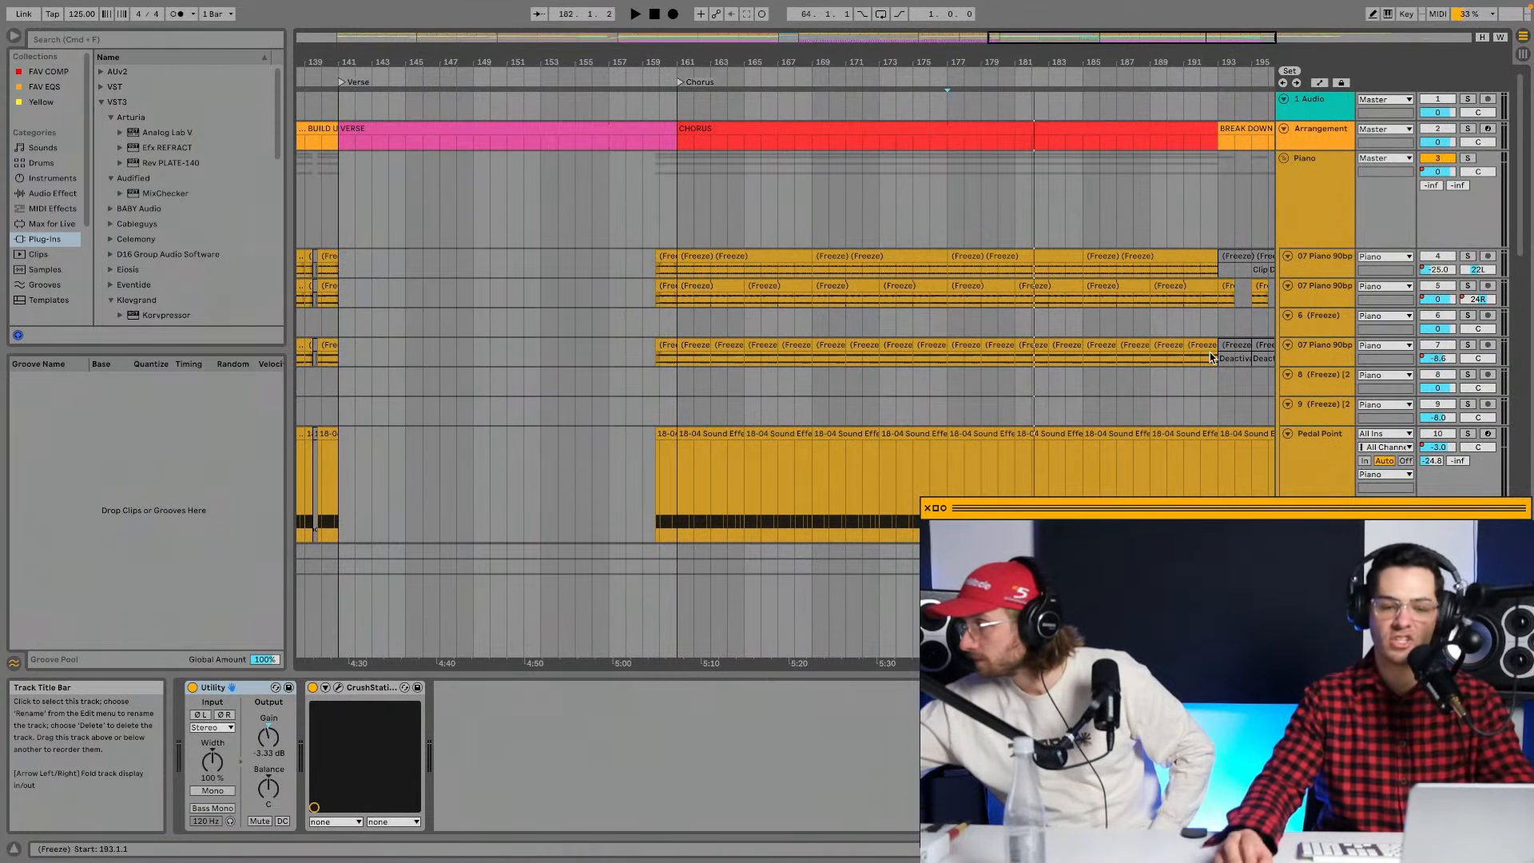
left_click_drag(709, 66, 709, 50)
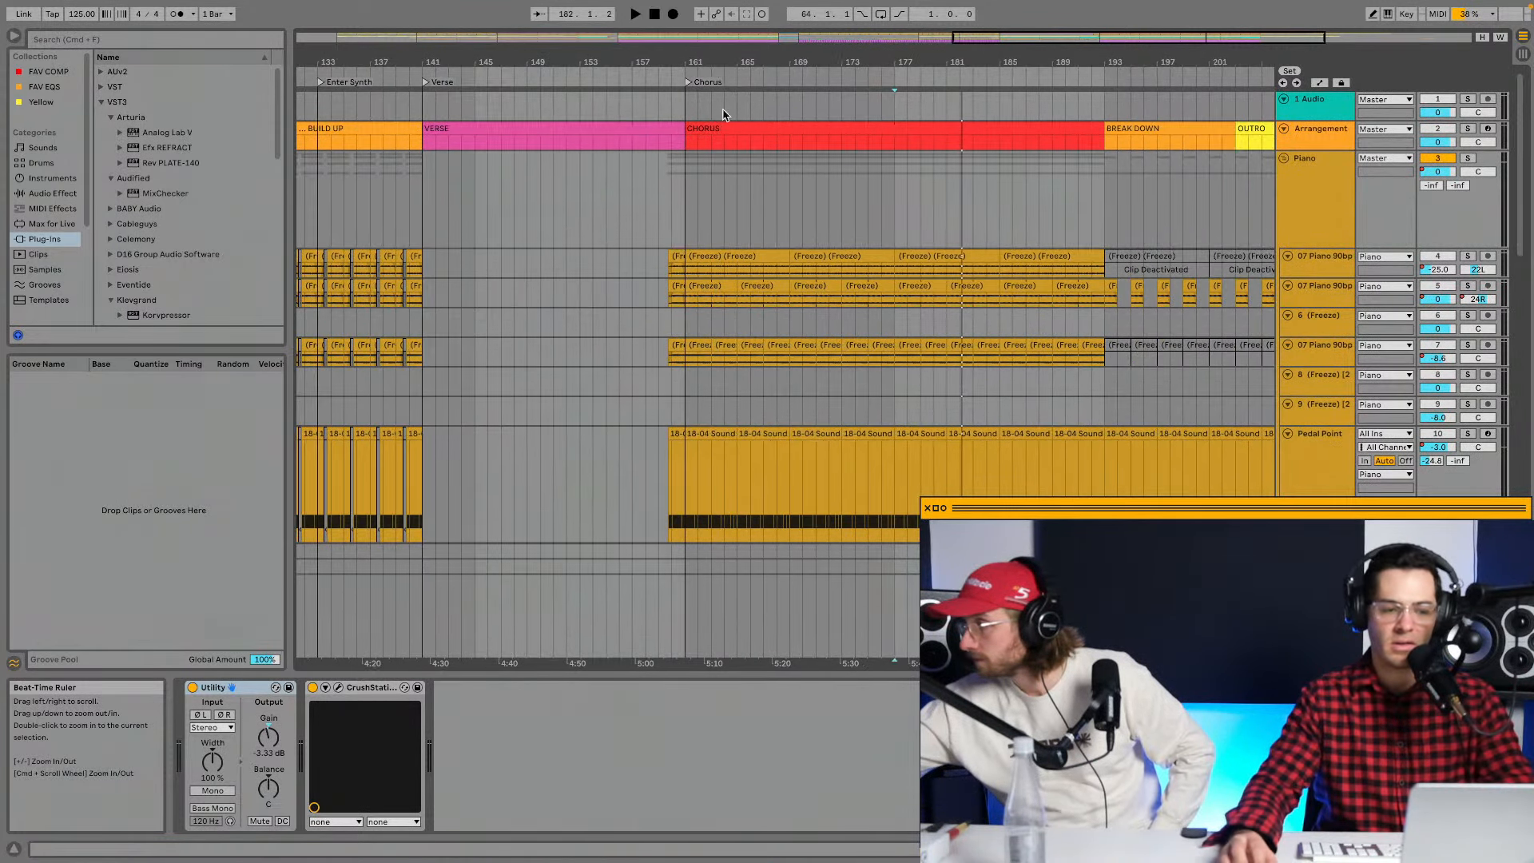
scroll(683, 147, "left", 3)
scroll(682, 147, "right", 3)
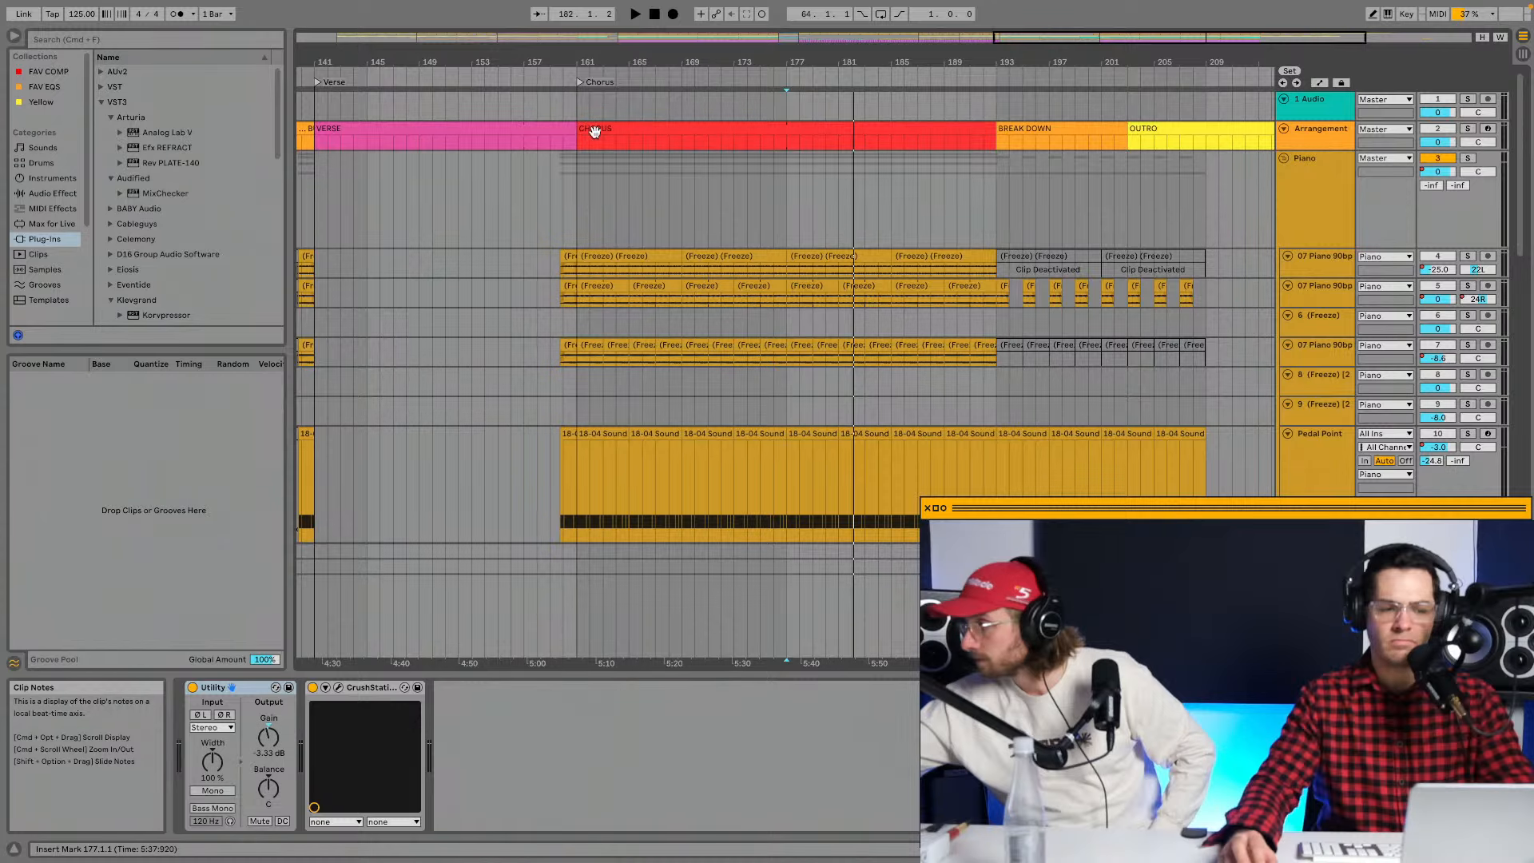
scroll(592, 130, "down", 3)
scroll(592, 131, "up", 3)
scroll(592, 130, "left", 3)
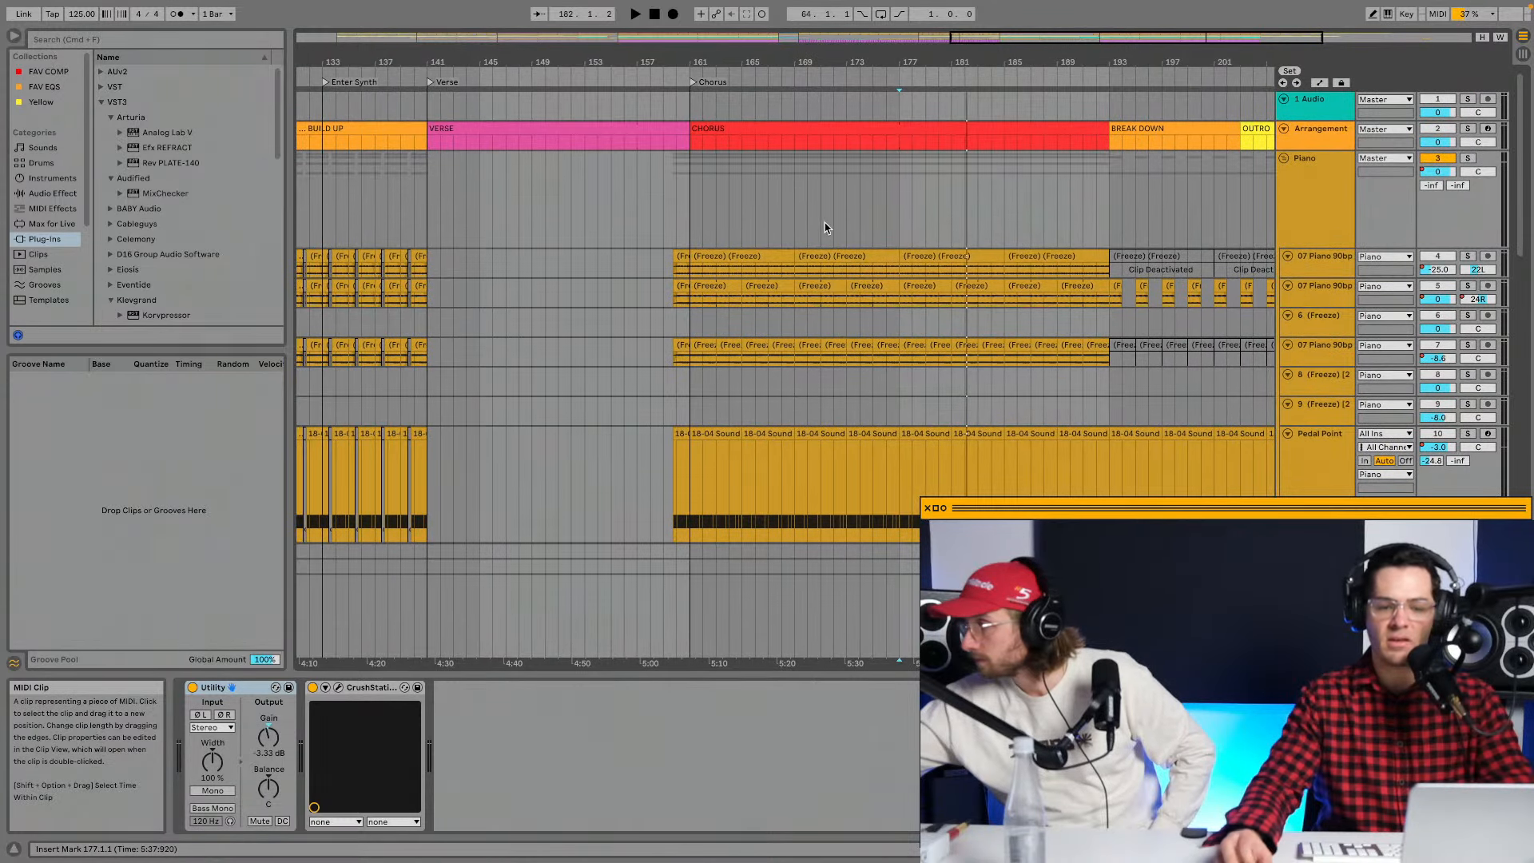
scroll(823, 224, "down", 5)
scroll(823, 223, "down", 1)
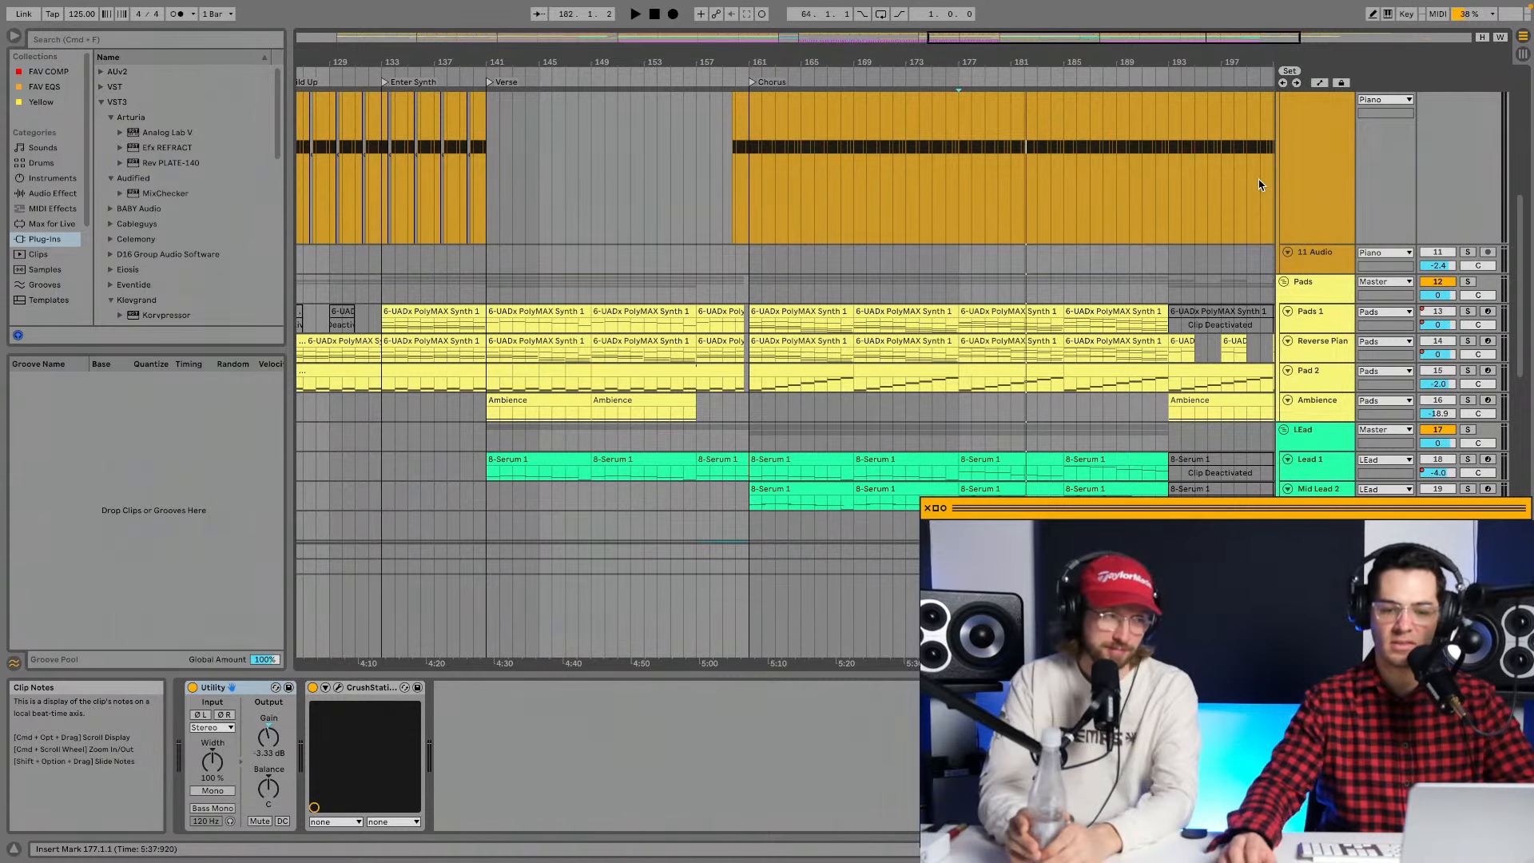
Open the LANDR FX Electric on the Pads group to examine its Air EQ preset.
left_click(1307, 292)
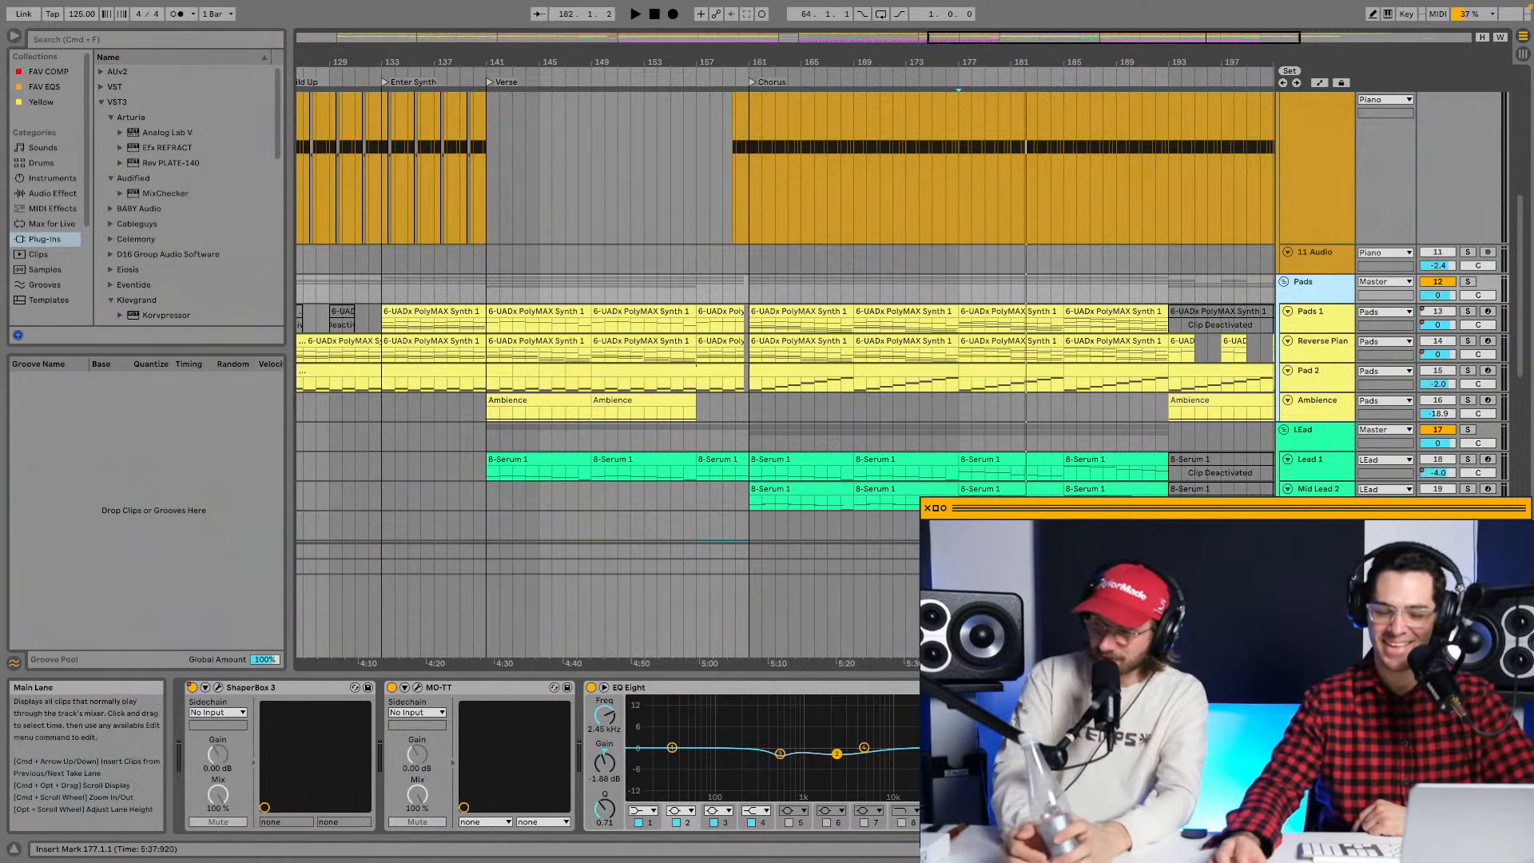
scroll(1173, 457, "down", 4)
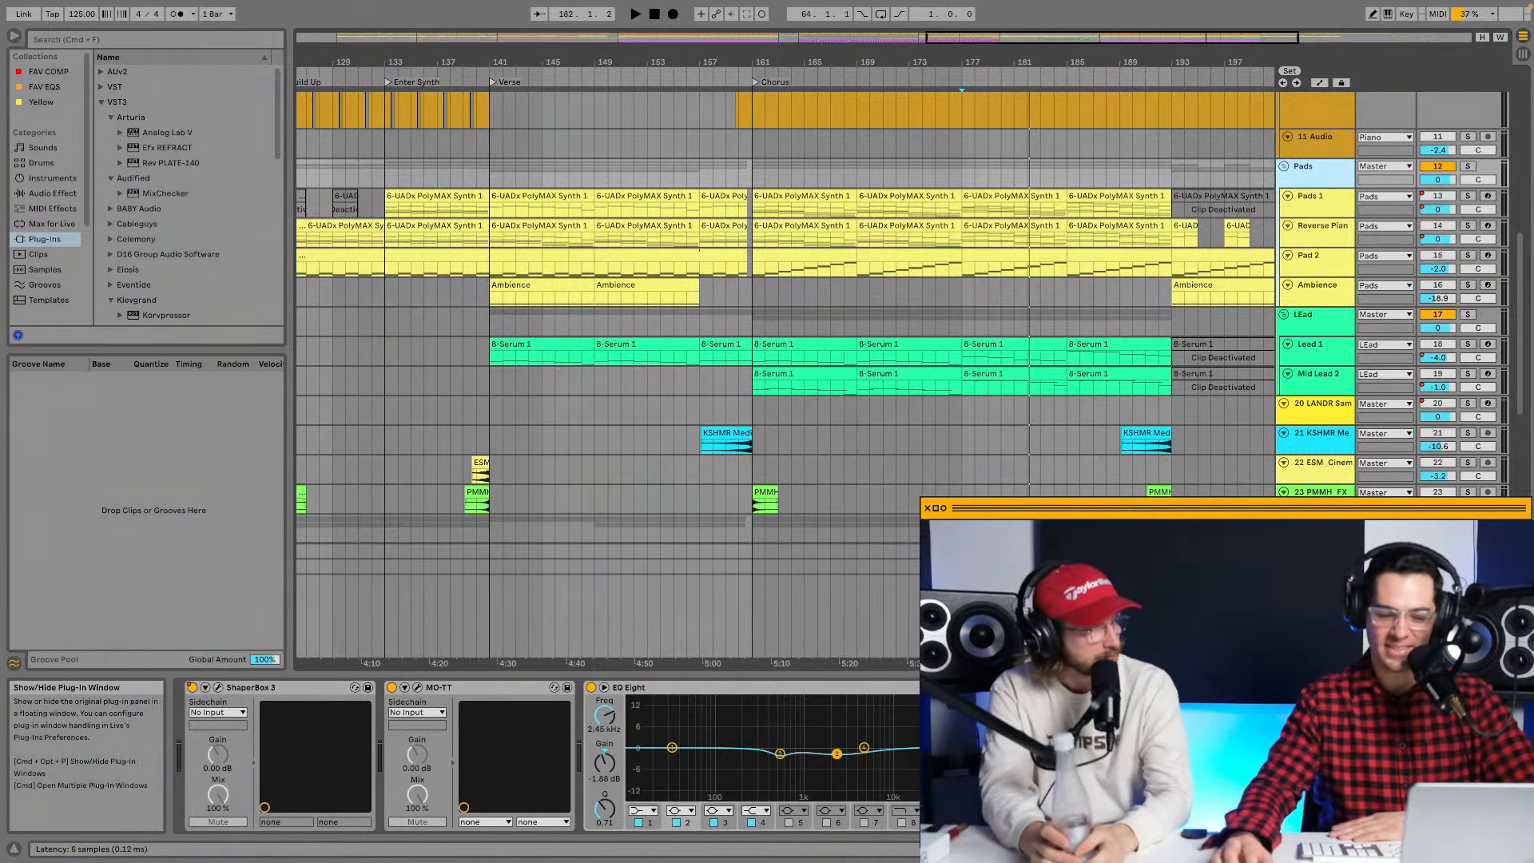
left_click(1016, 687)
left_click_drag(406, 431, 557, 318)
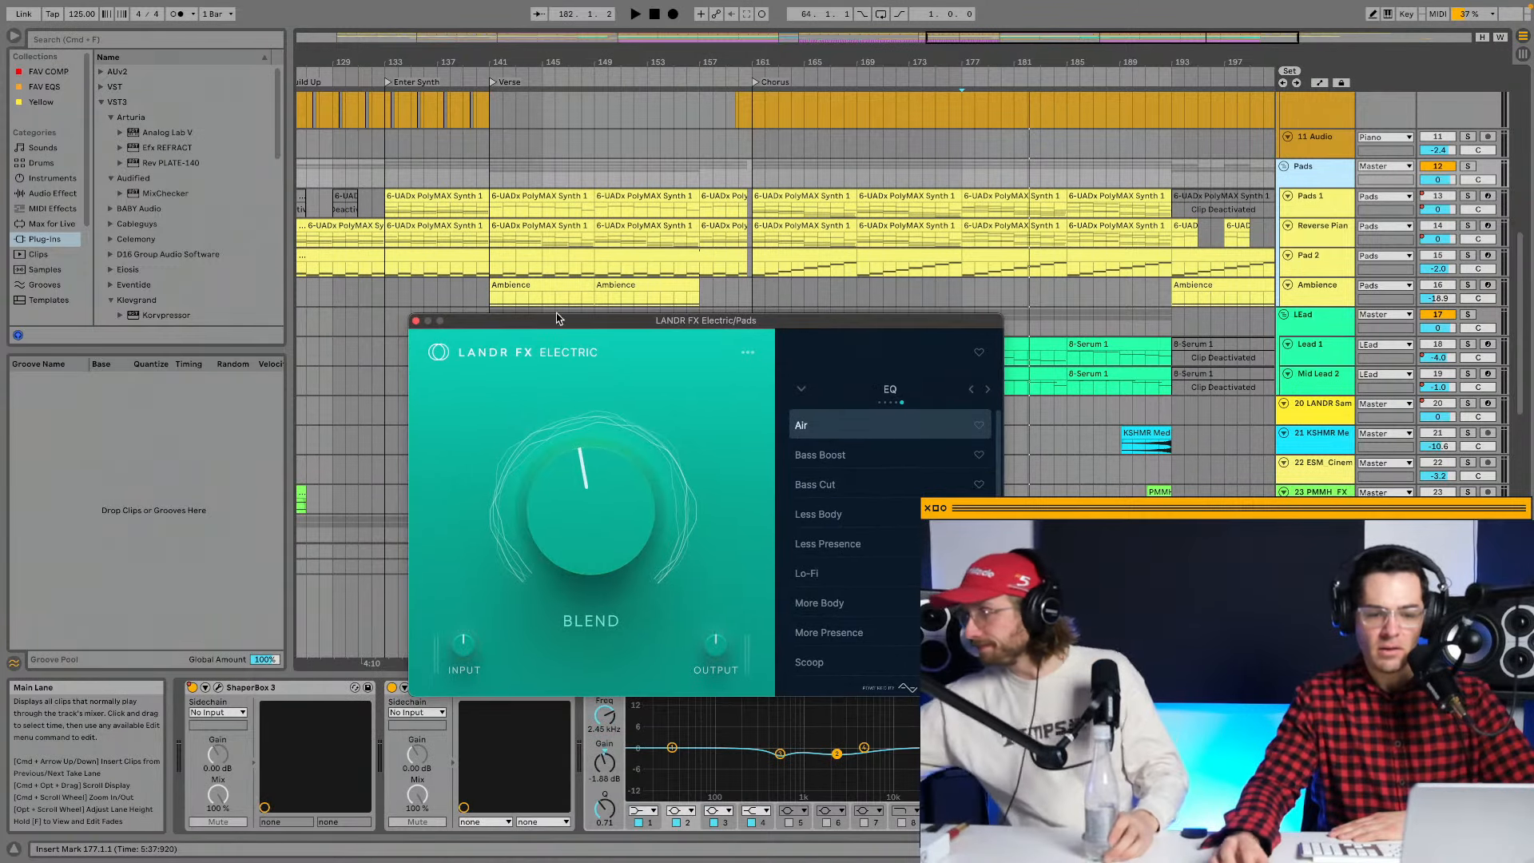
Play the Chorus from bar 161 with the Pads group soloed and its LANDR FX Electric window in view.
left_click(752, 209)
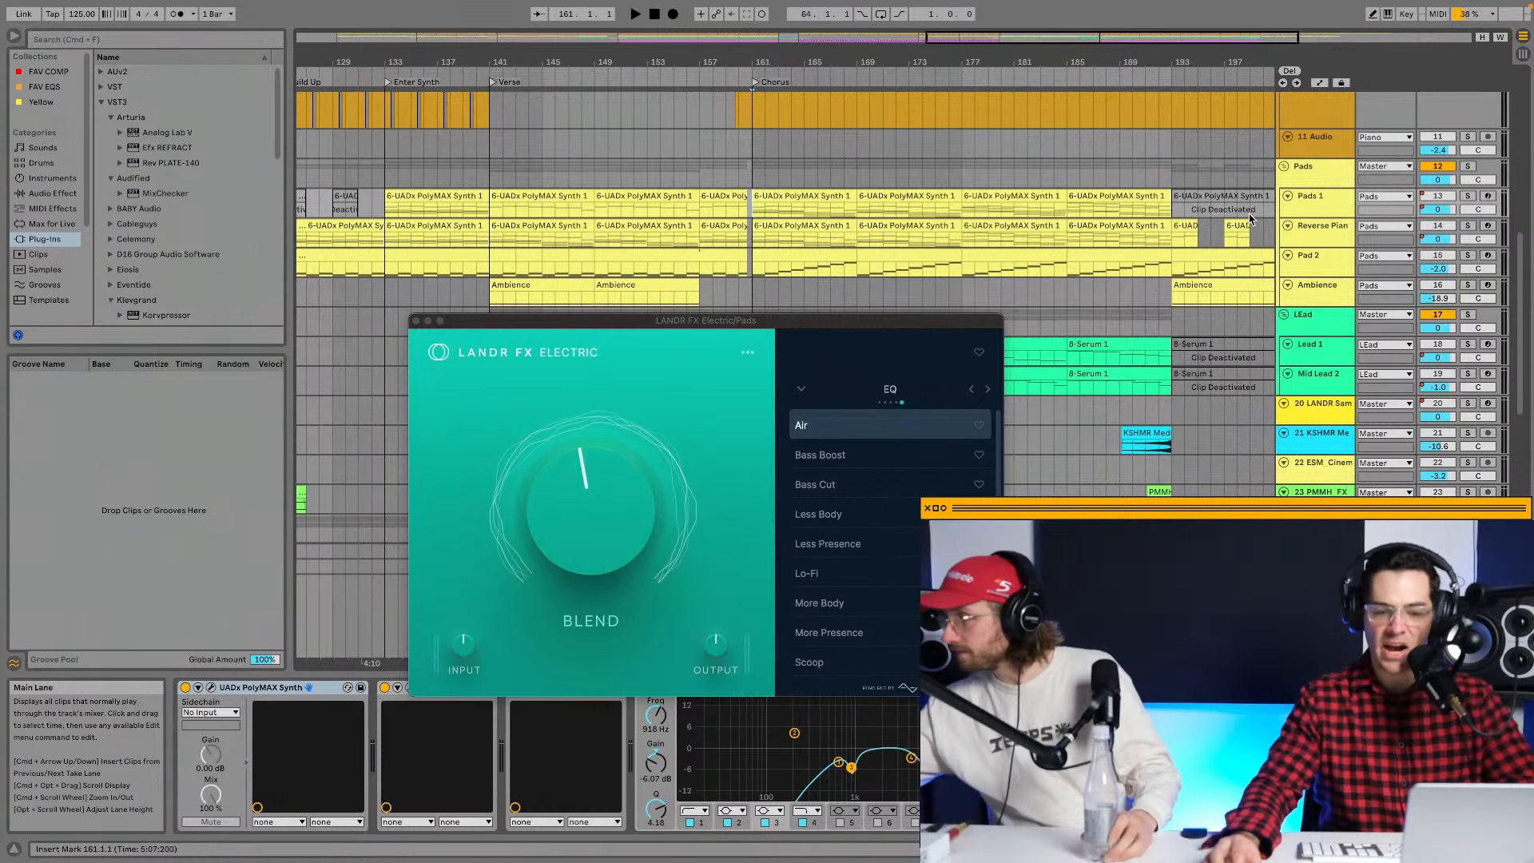
left_click(1374, 173)
key("space")
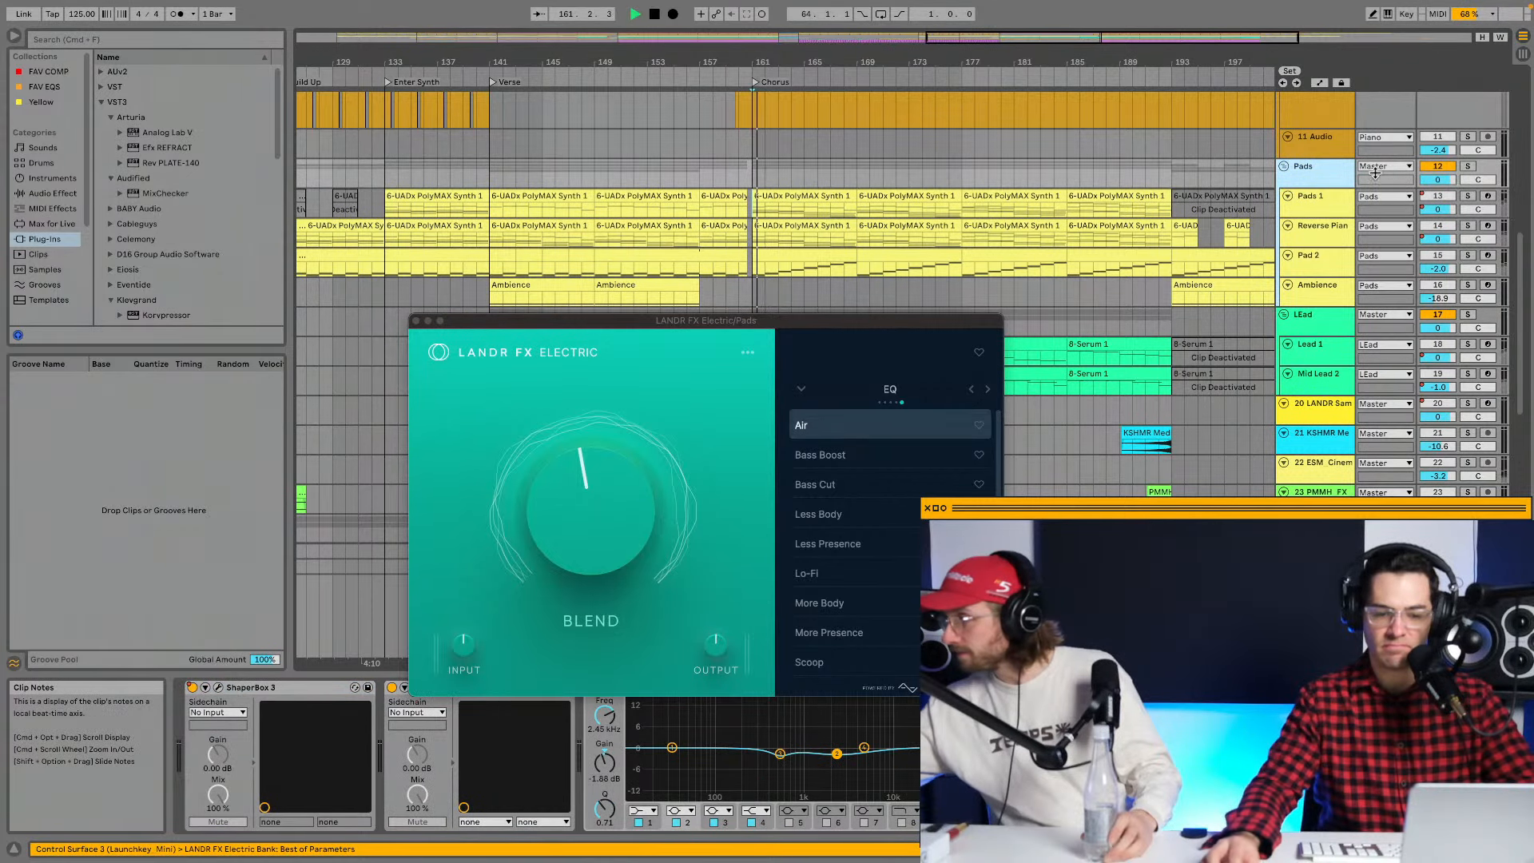
left_click(1467, 166)
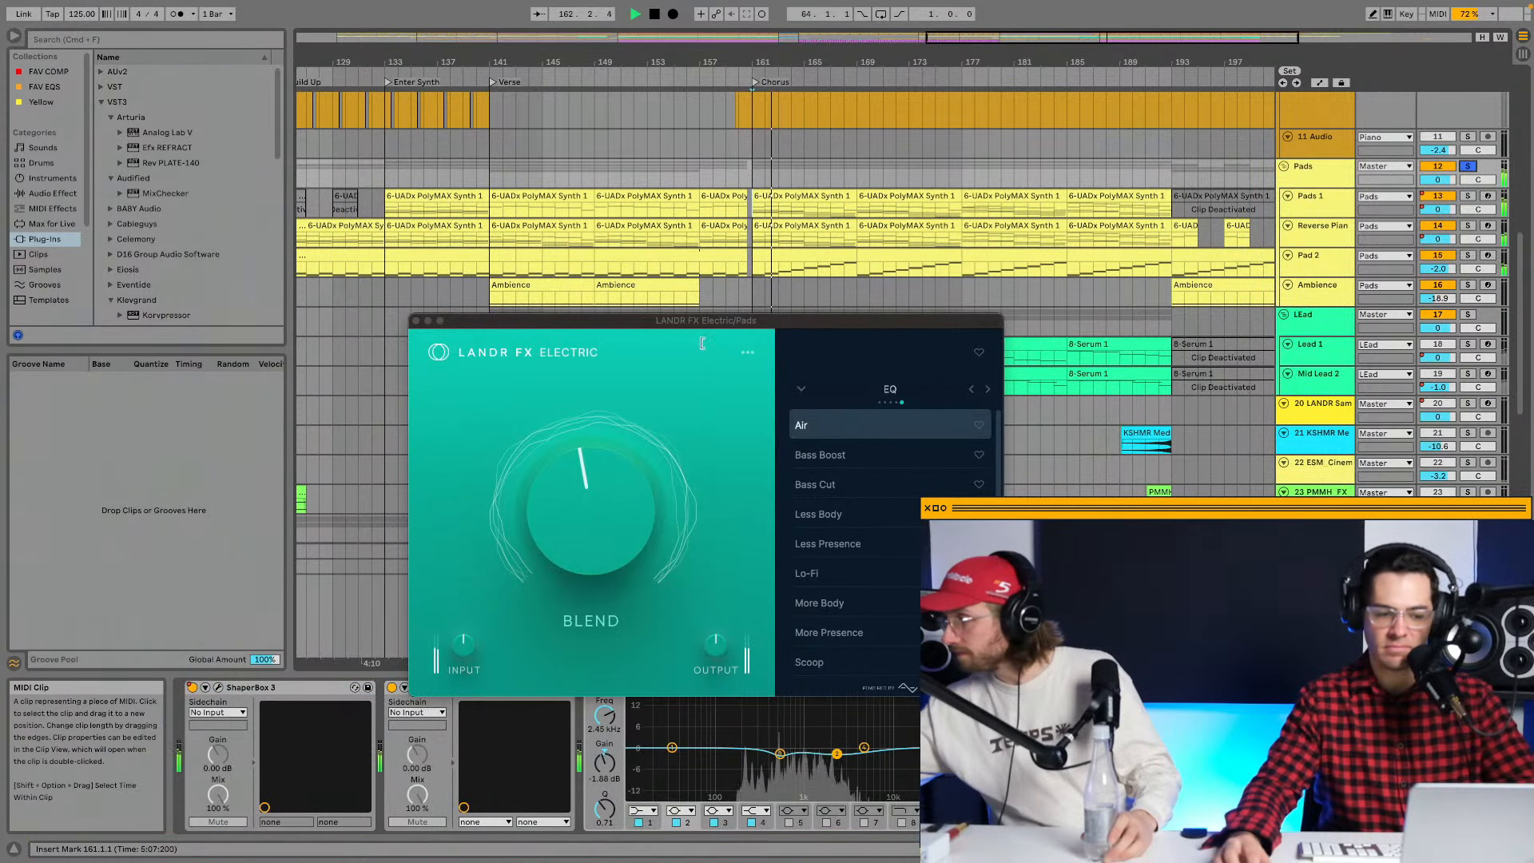
left_click_drag(702, 320, 568, 203)
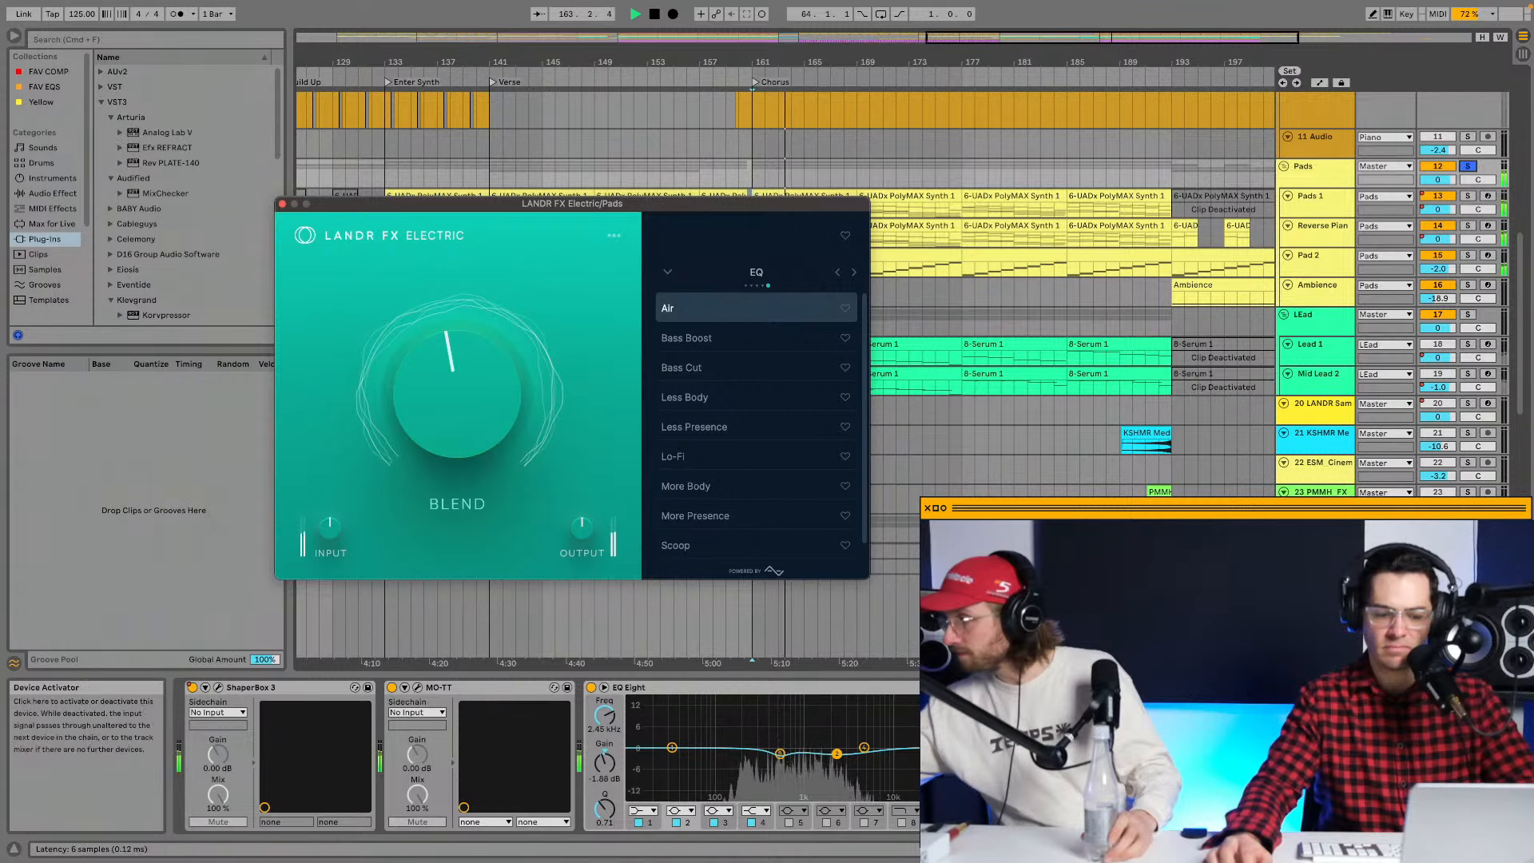
Toggle the Pads' LANDR FX Electric, sweep its Blend to maximum and settle it slightly above halfway, then stop playback.
left_click(991, 687)
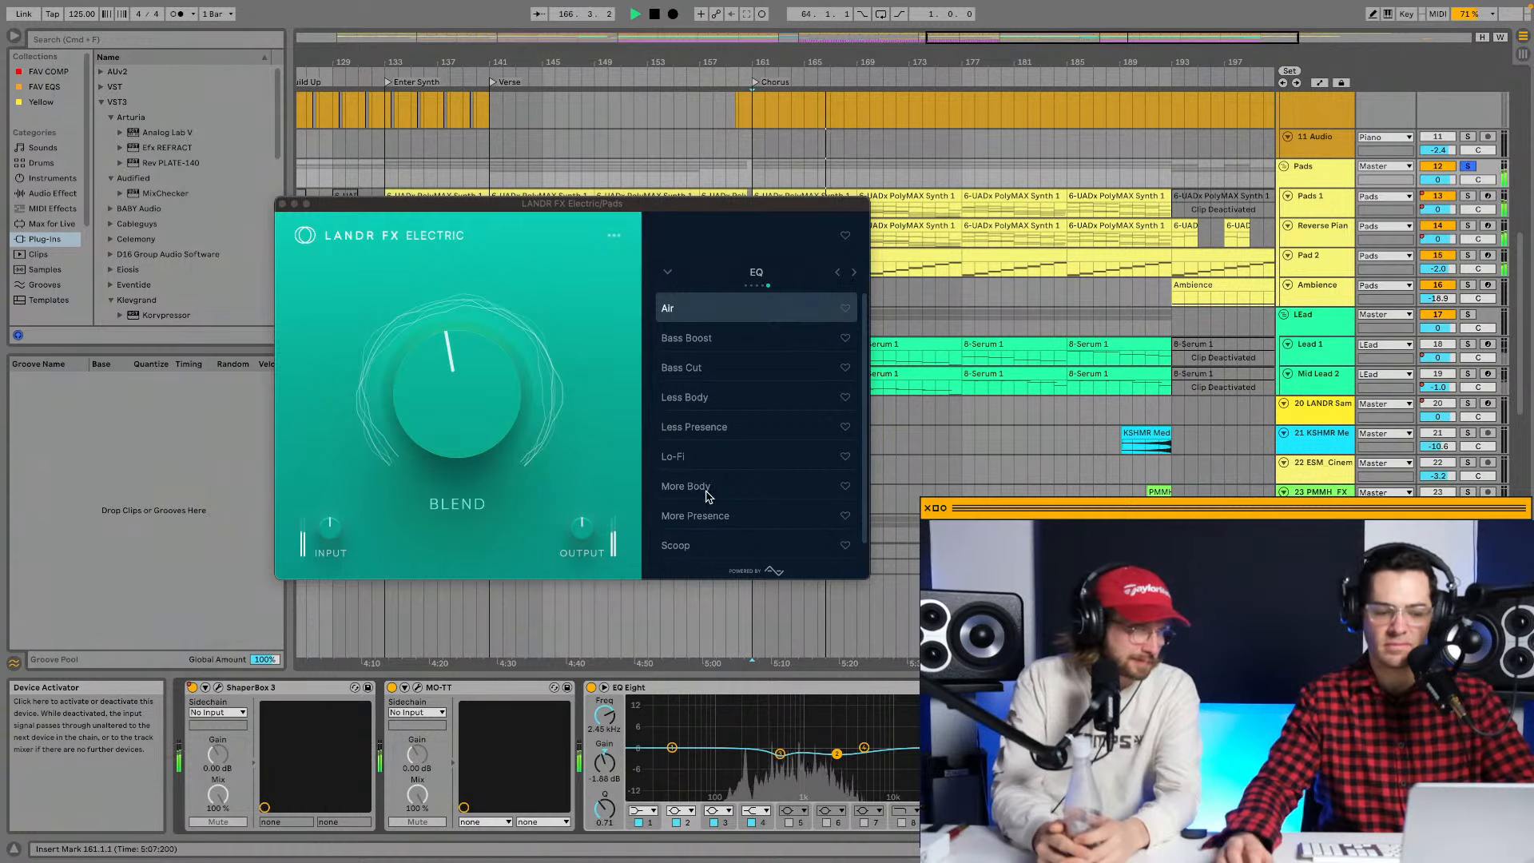
left_click_drag(458, 383, 460, 333)
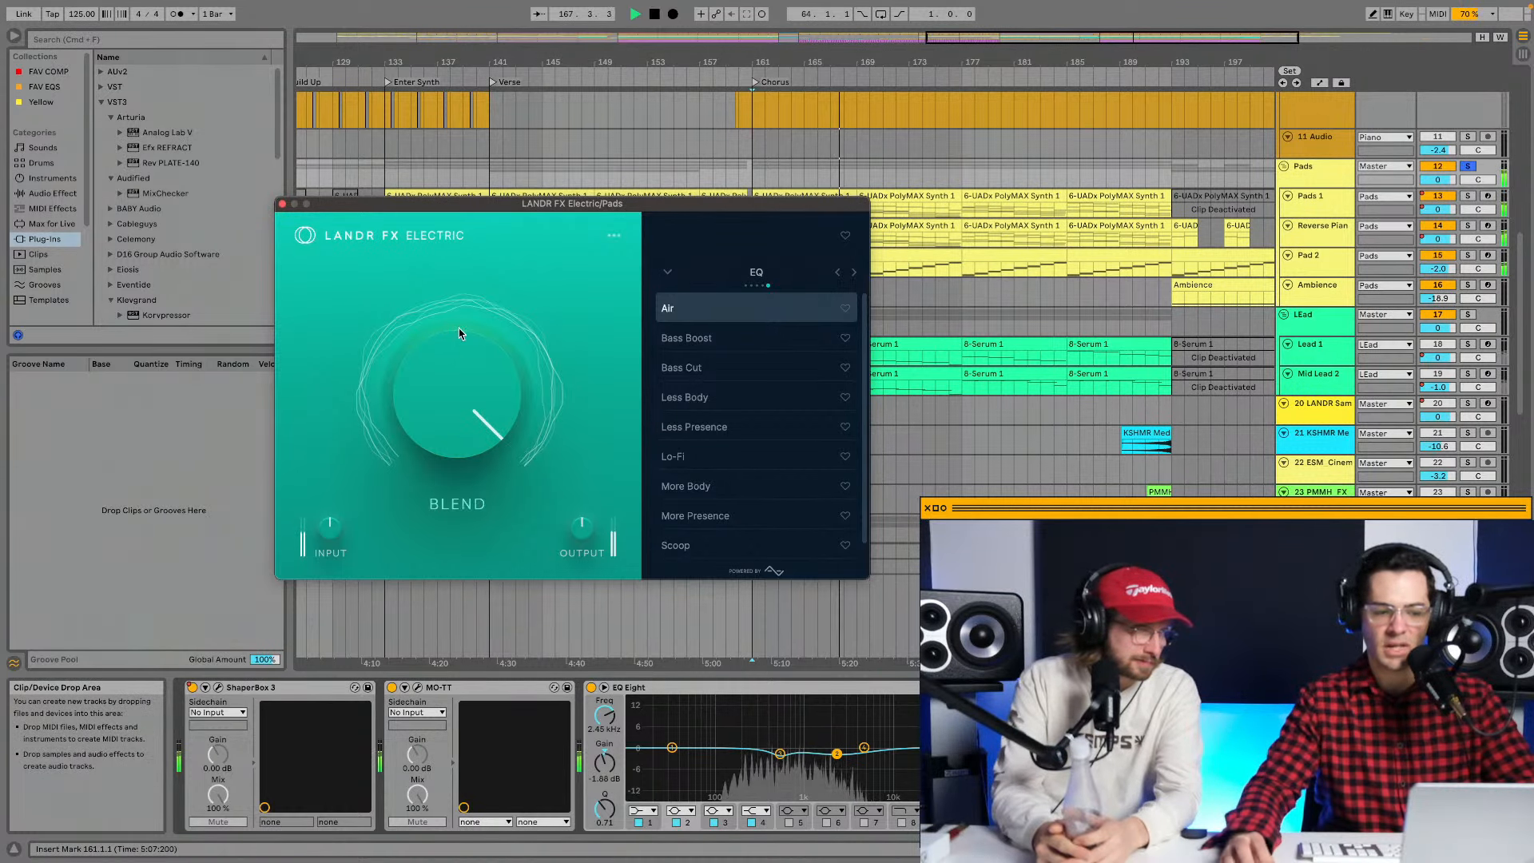
left_click_drag(466, 394, 474, 470)
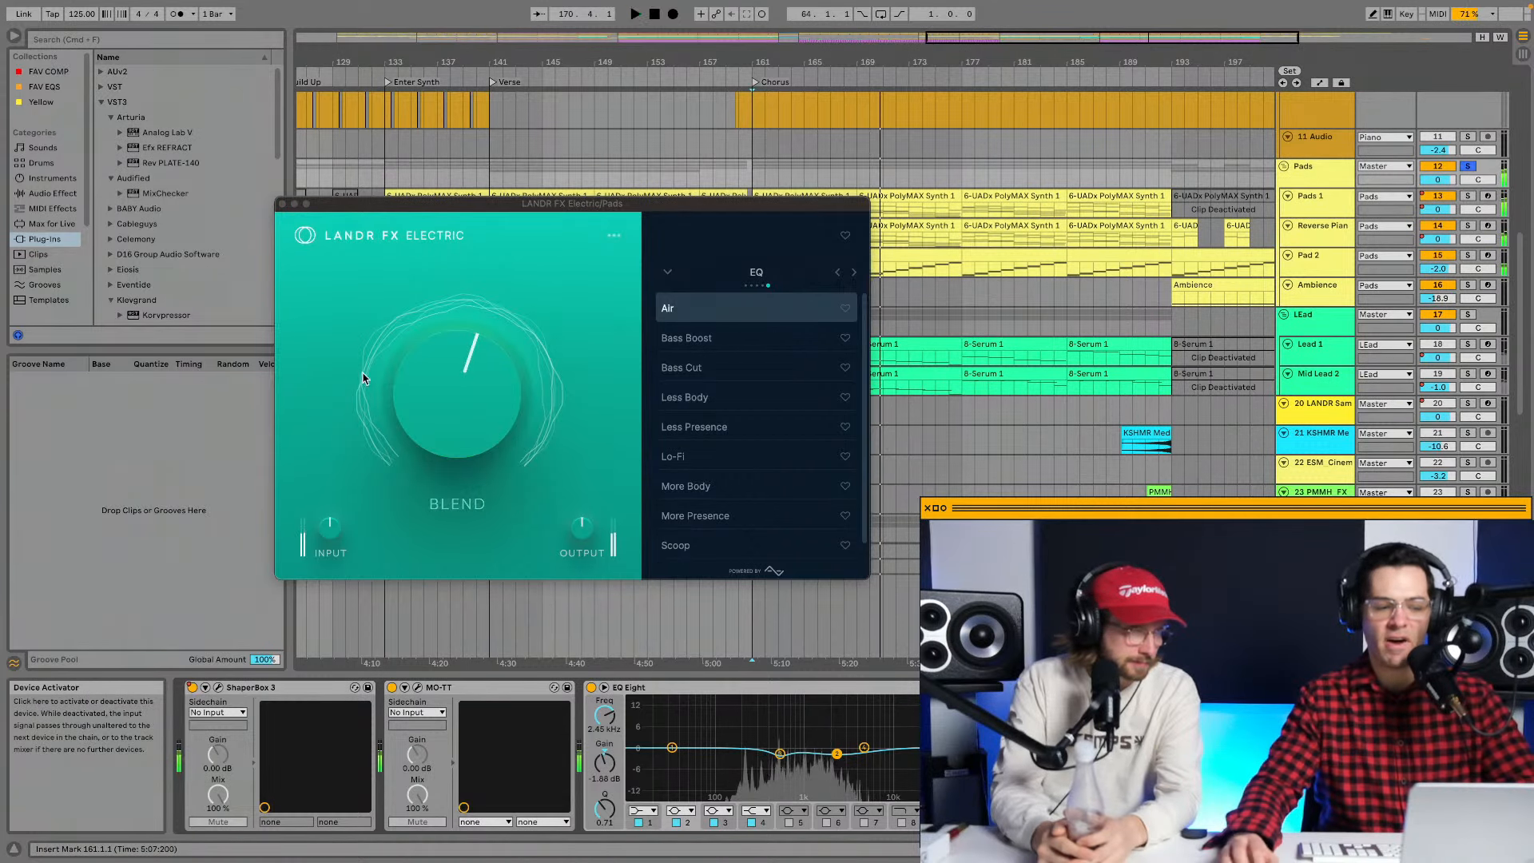
key("space")
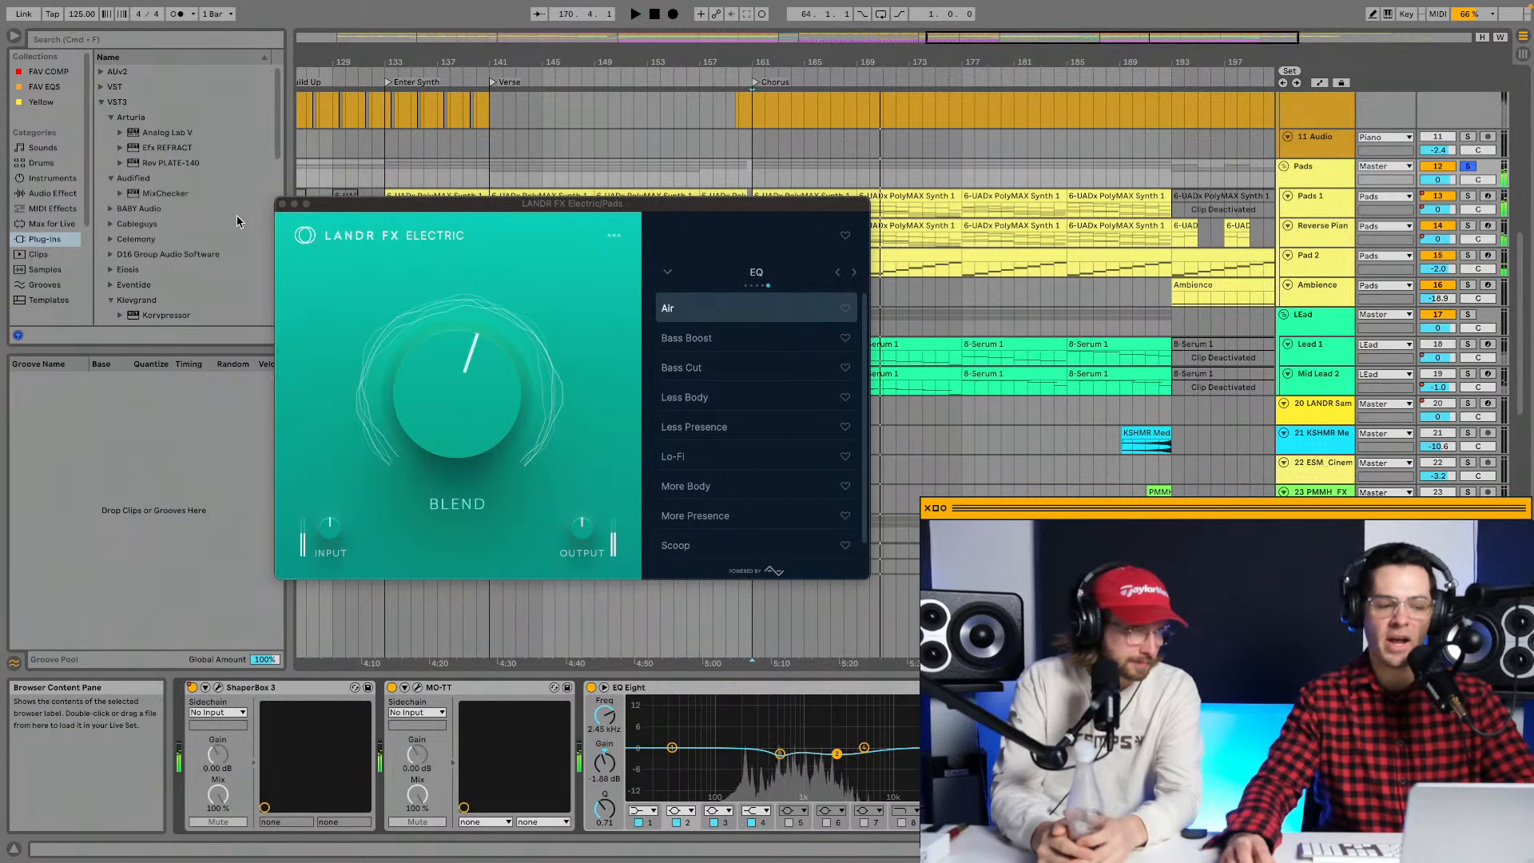
Close the Pads' effect window and open the LANDR FX Electric on the LEad group.
left_click(281, 205)
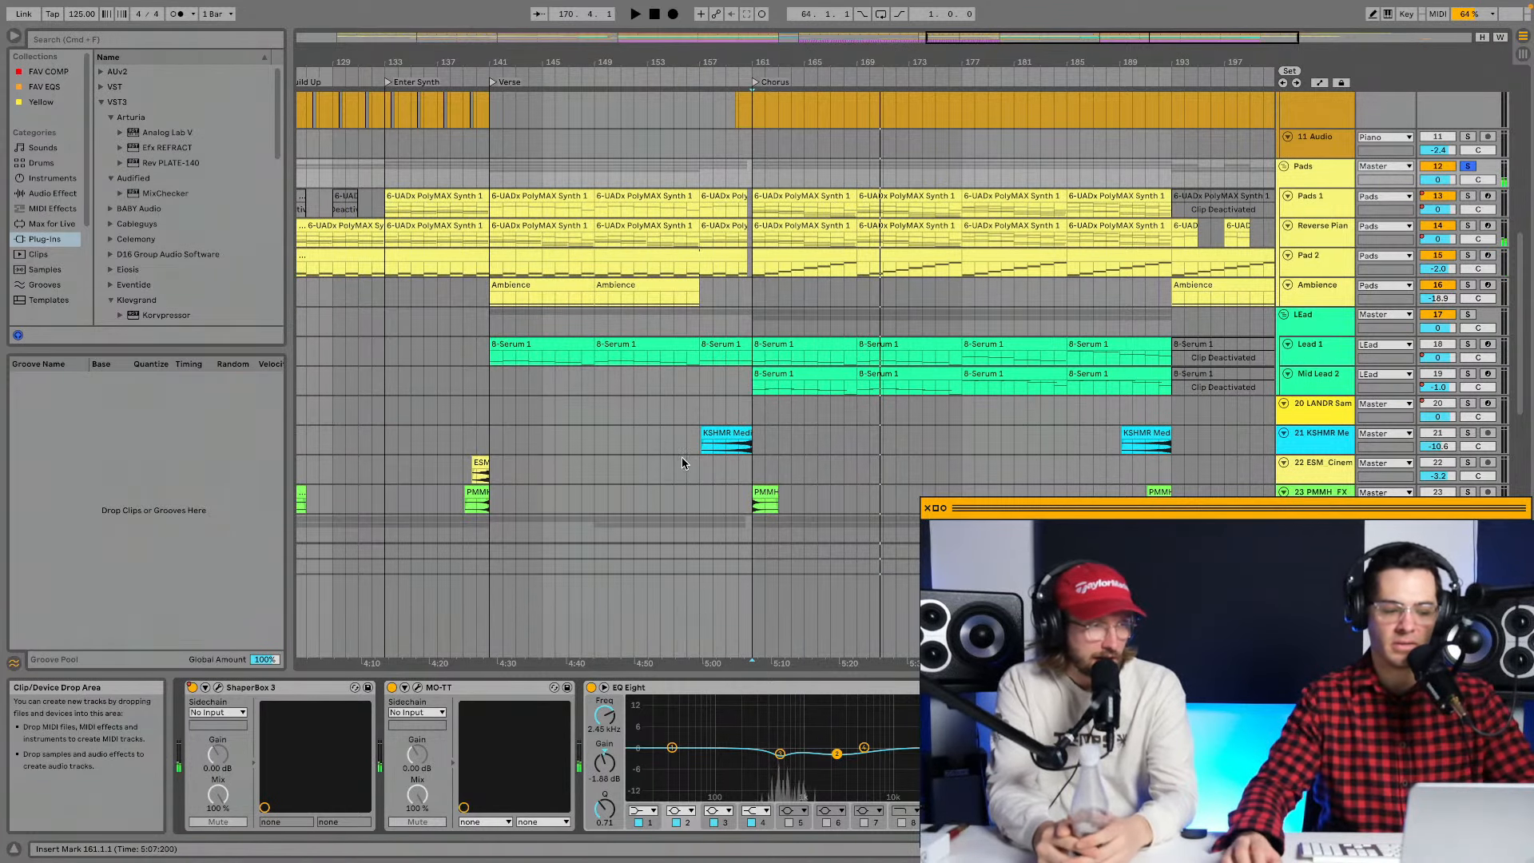
scroll(528, 549, "down", 5)
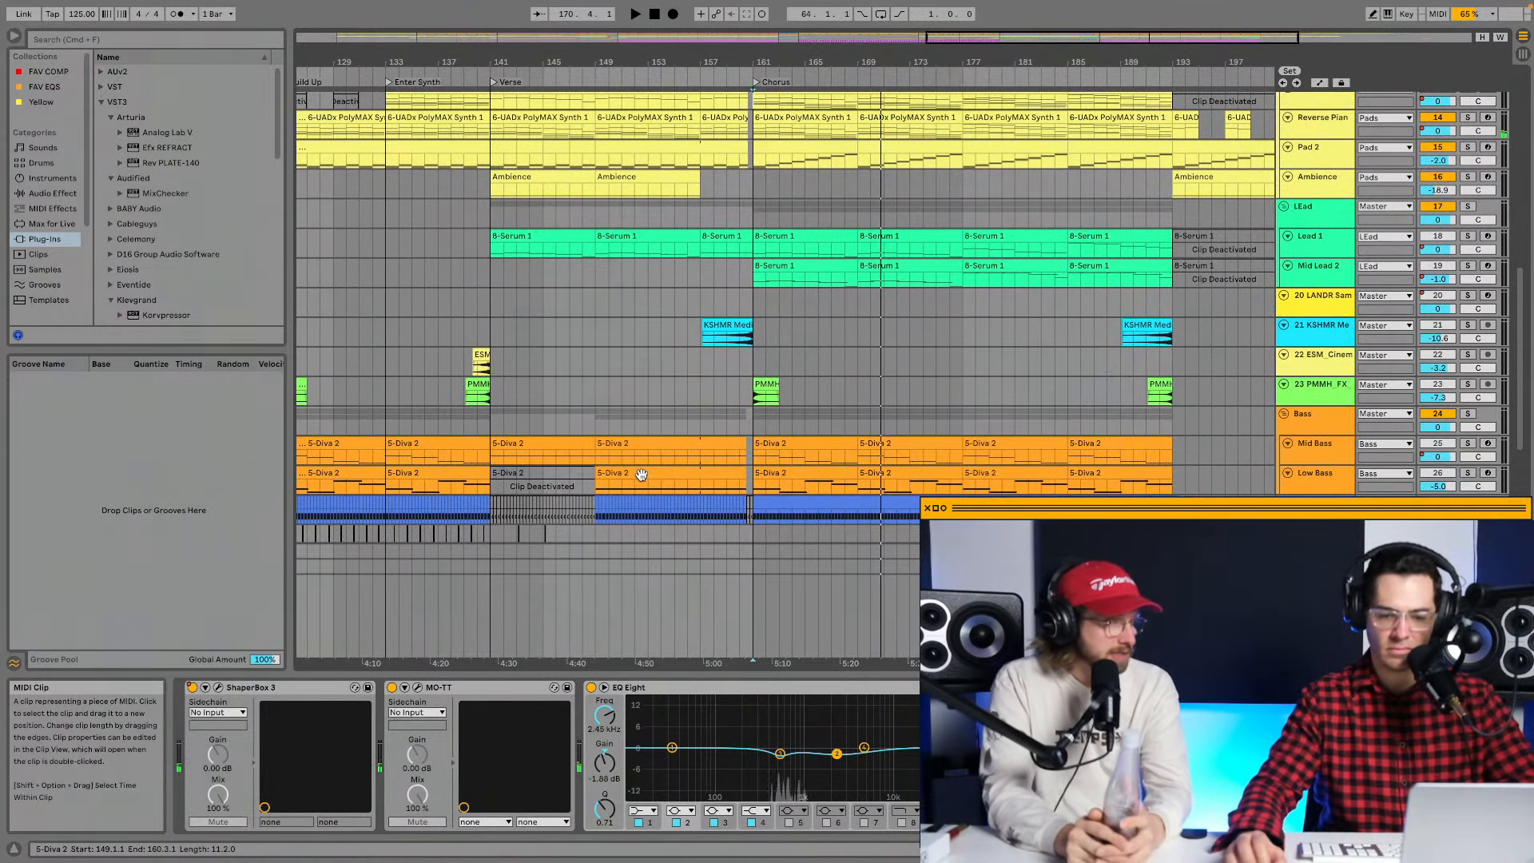
left_click(1300, 228)
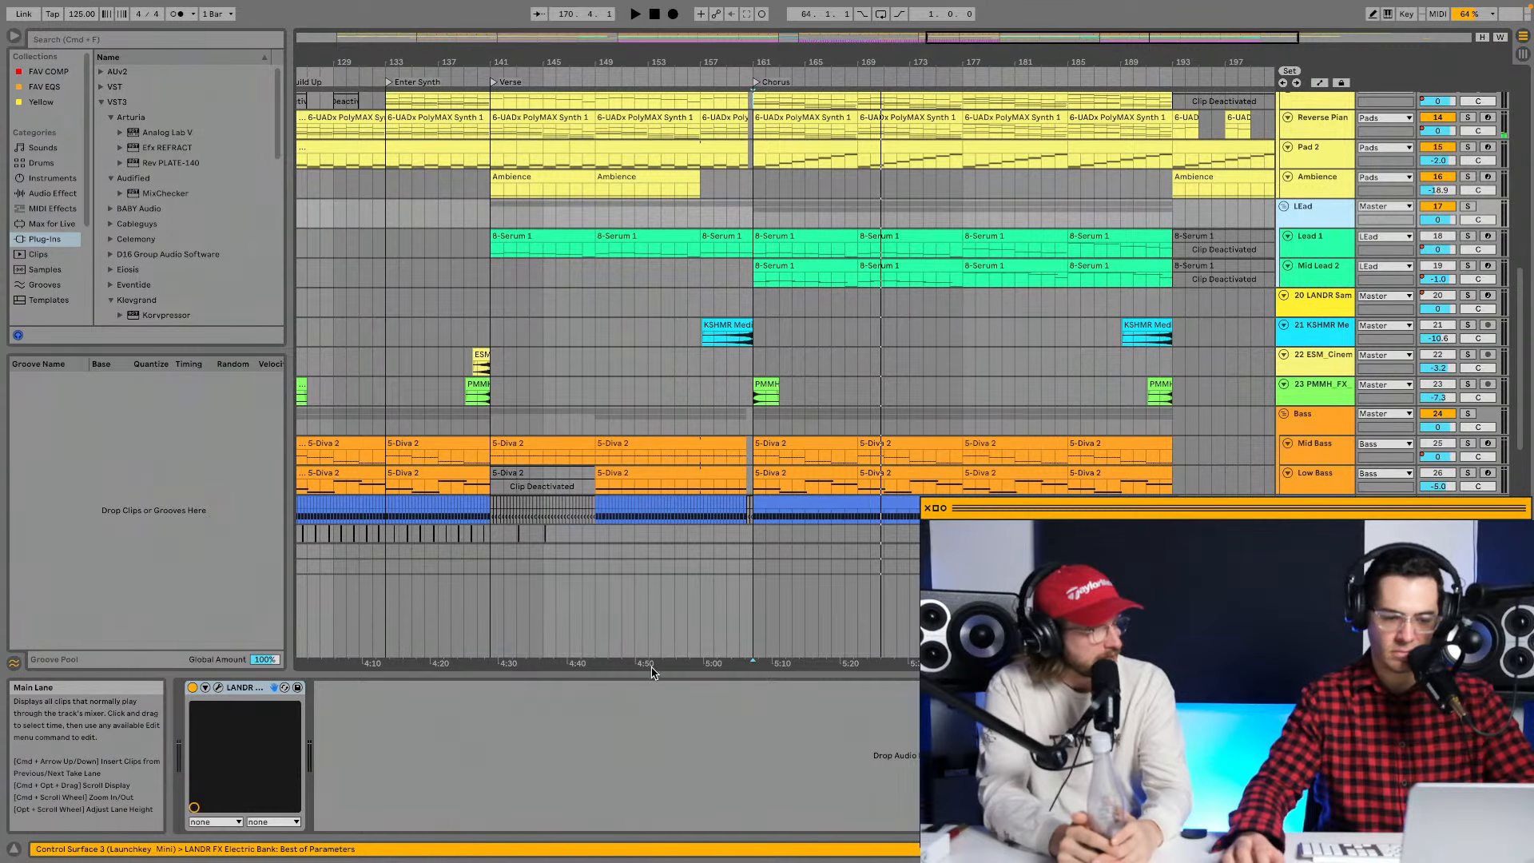
left_click(217, 689)
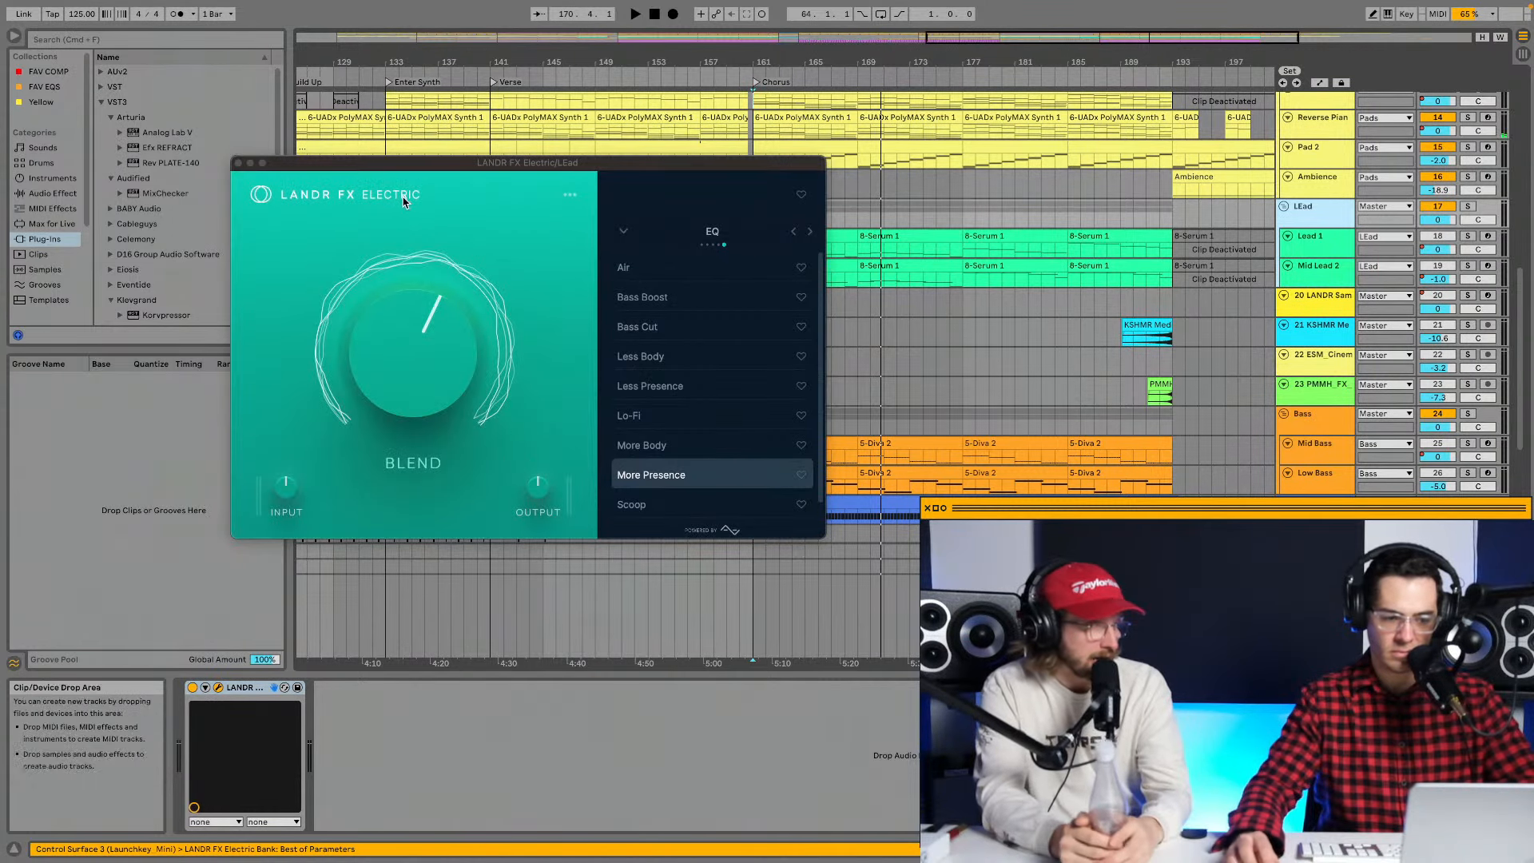
Close the LEad group's LANDR FX Electric window and select the Pedal Point track at the start of the Chorus, bar 161.
left_click(238, 164)
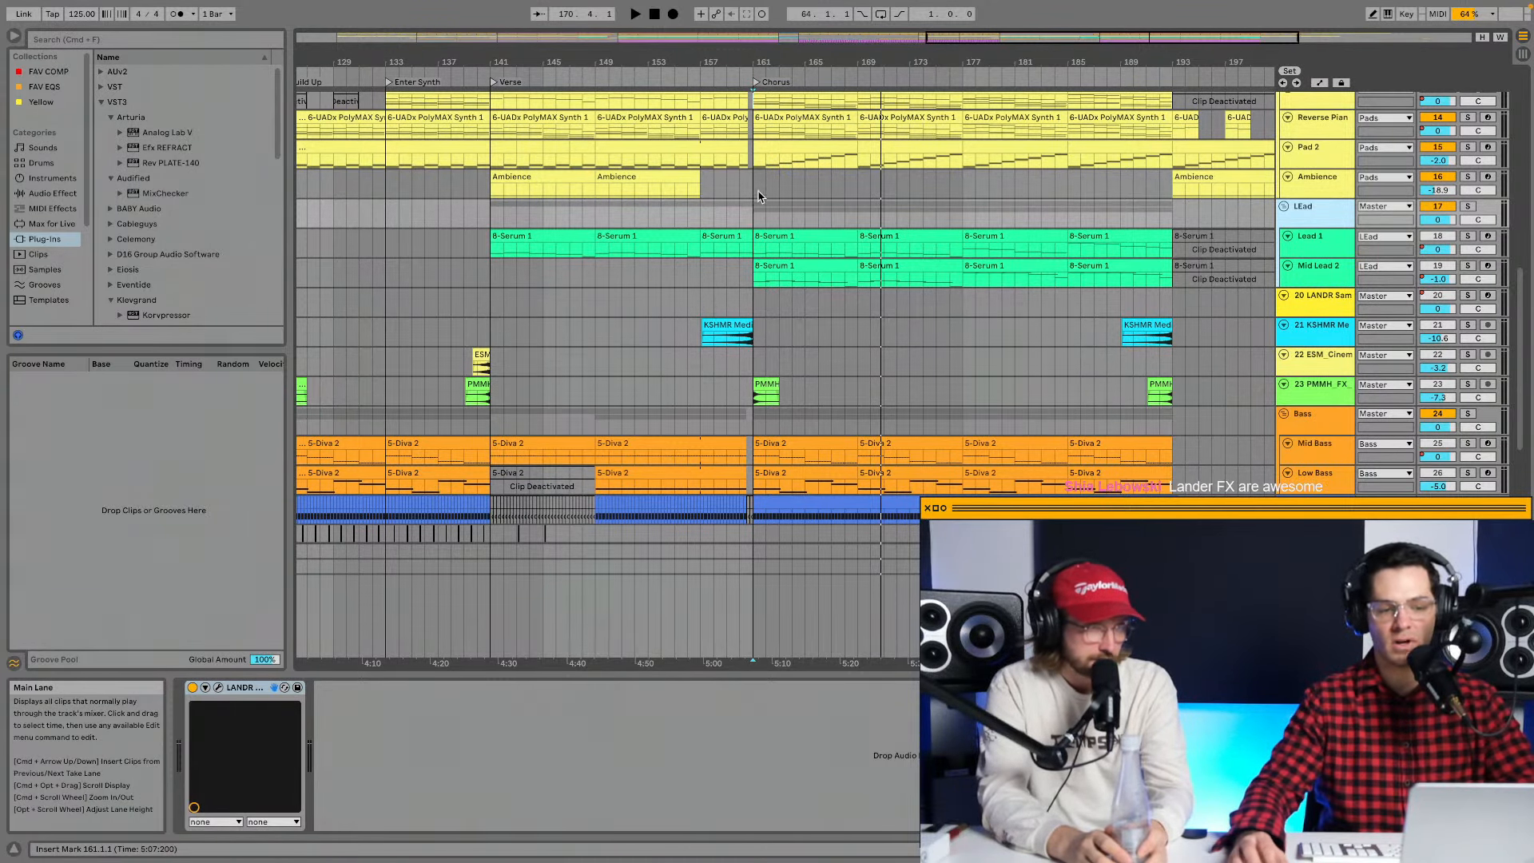
scroll(798, 240, "down", 5)
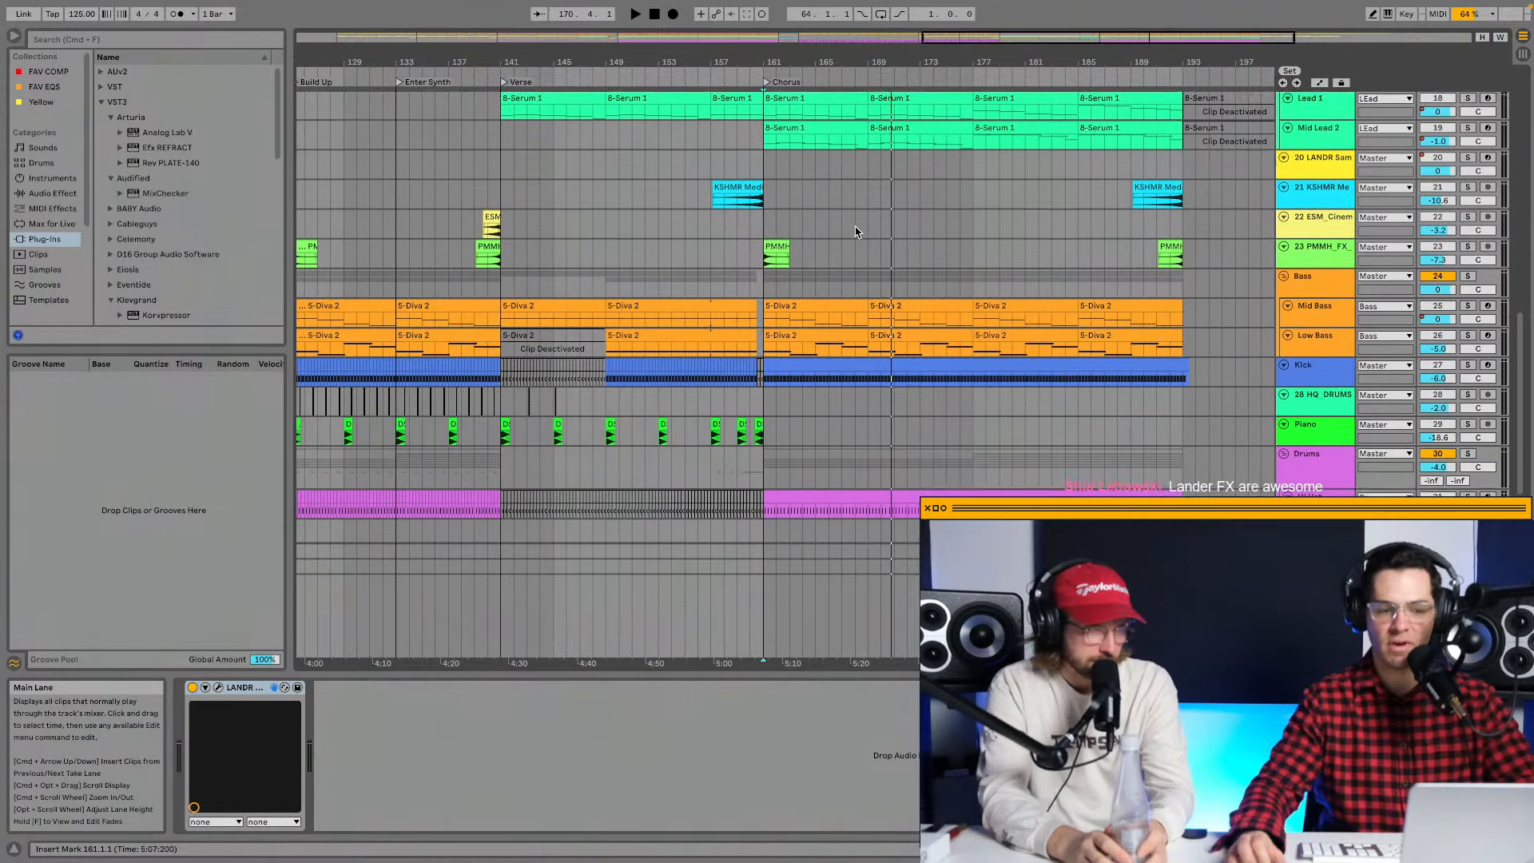
scroll(1035, 318, "down", 8)
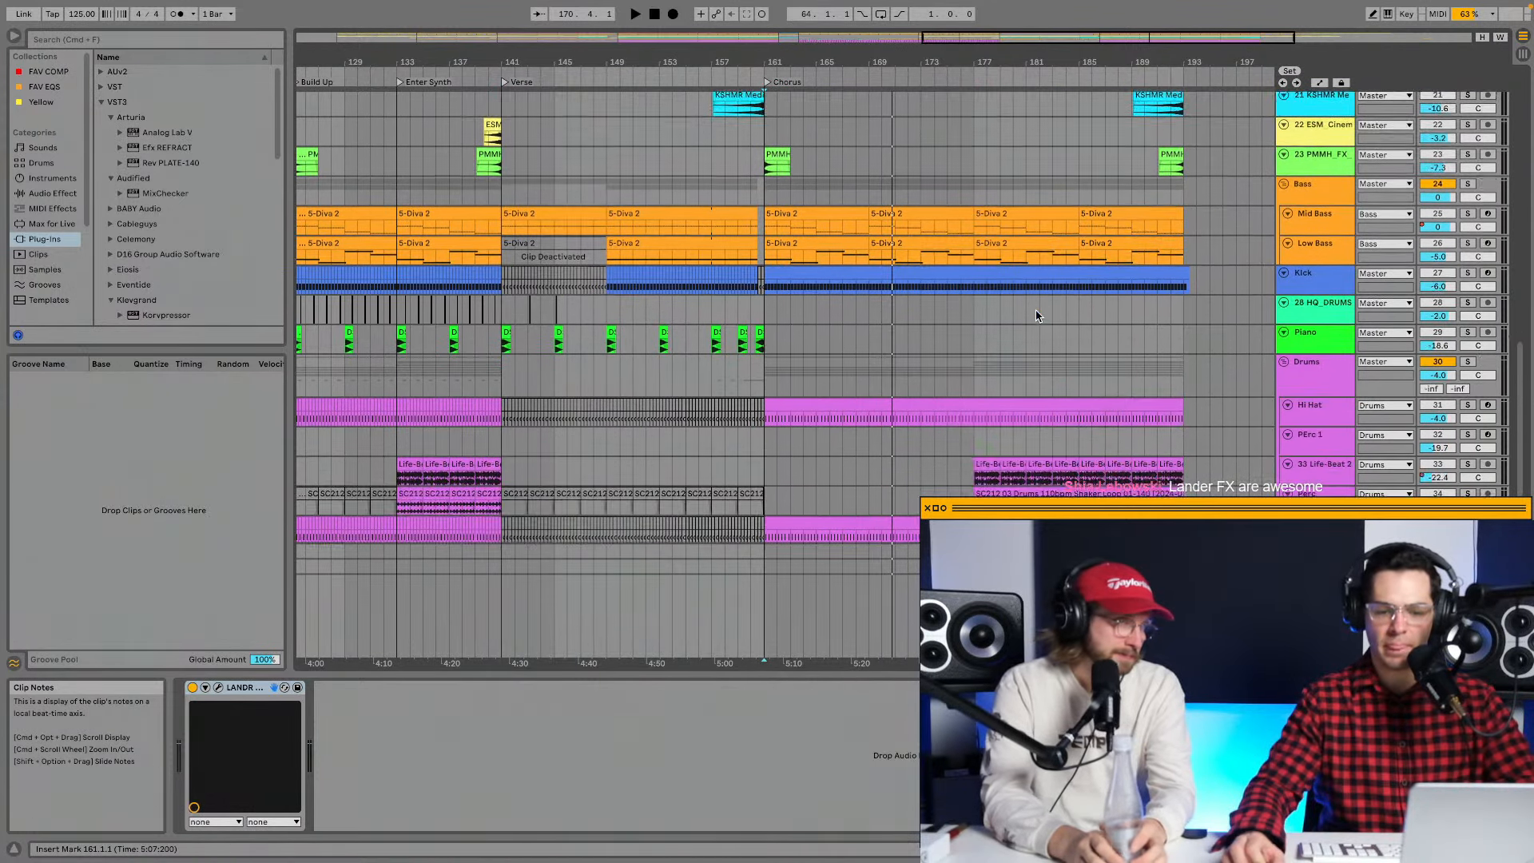
scroll(1042, 307, "up", 15)
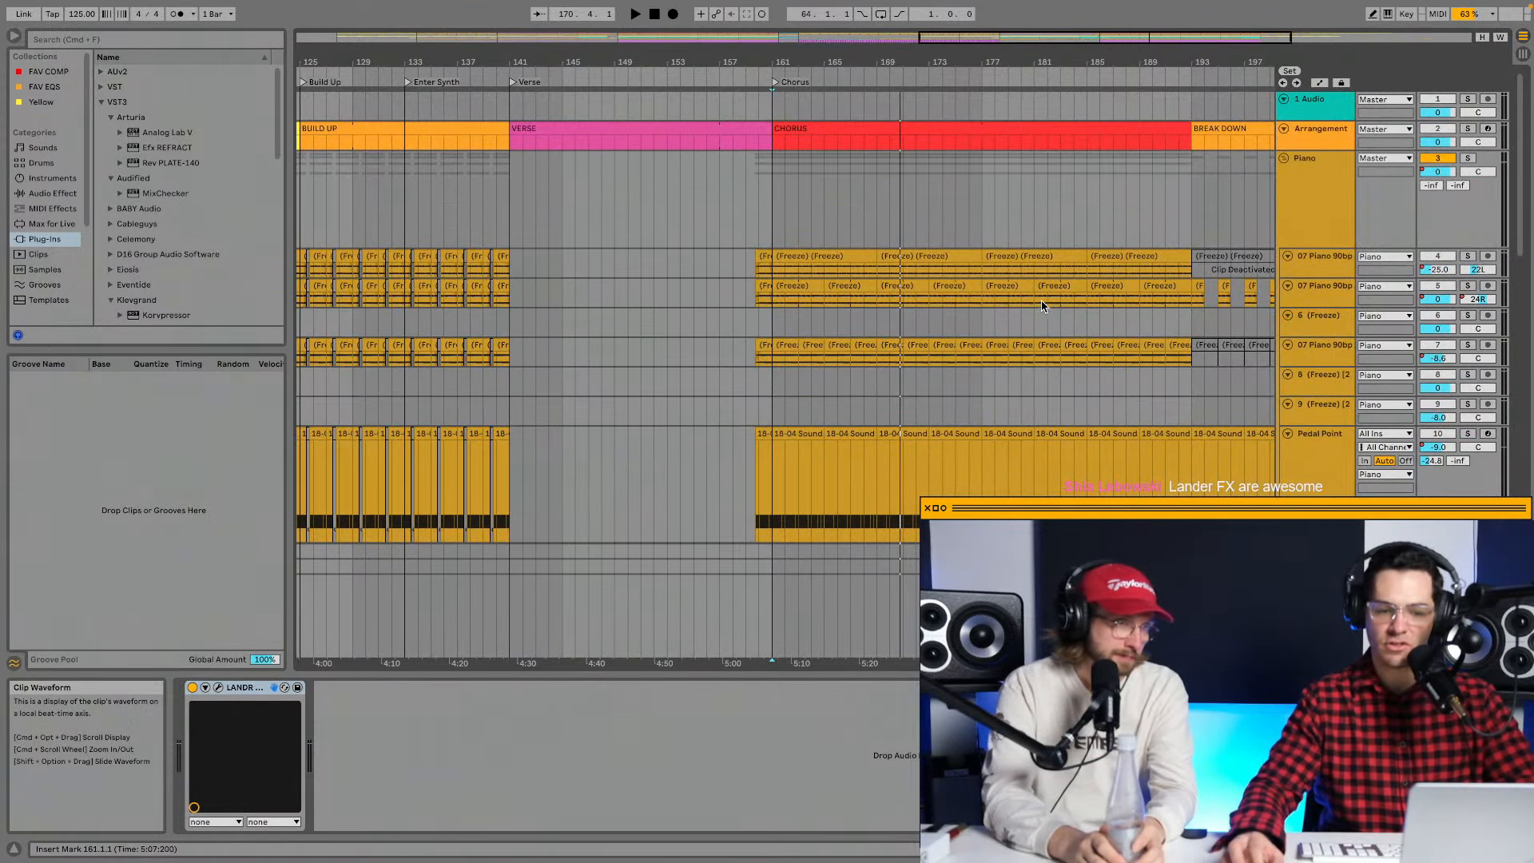
scroll(1042, 307, "right", 6)
scroll(1047, 299, "down", 5)
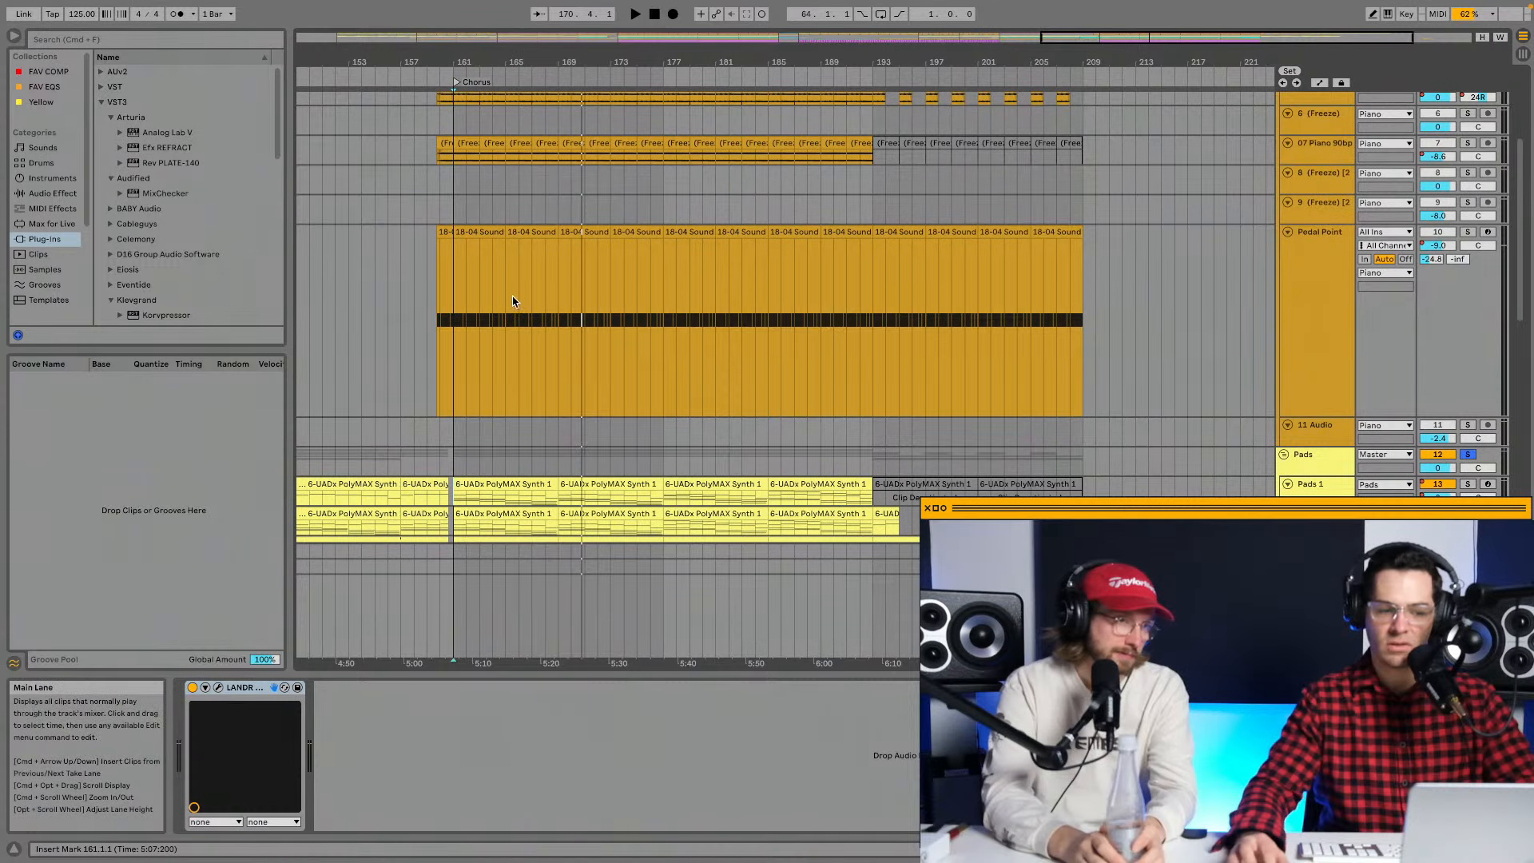
left_click(450, 275)
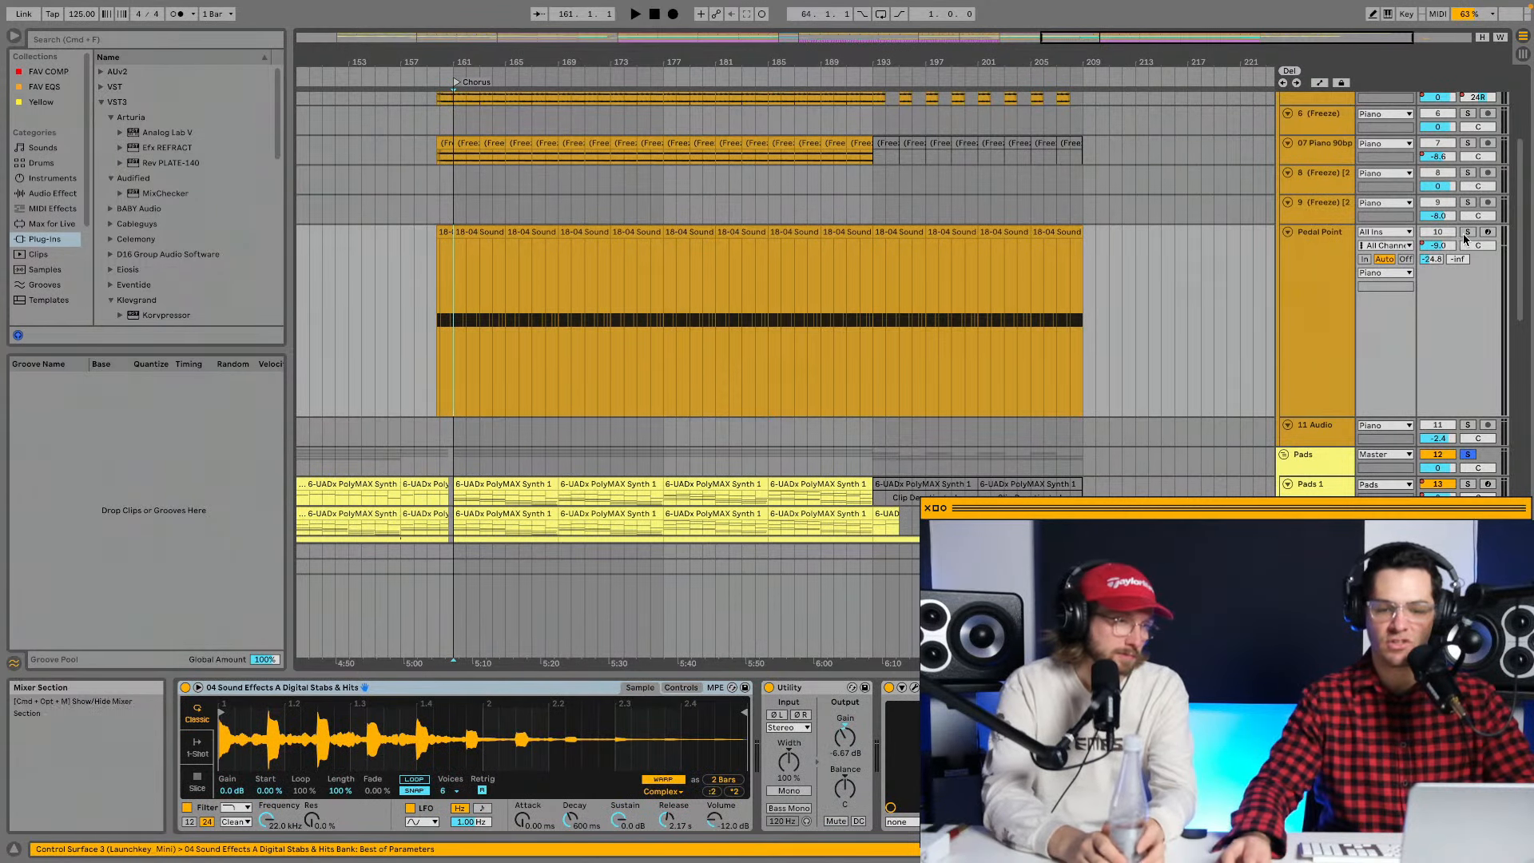
Solo the Pedal Point track and play the opening bars of the Chorus, then stop playback.
left_click(1467, 234)
key("space")
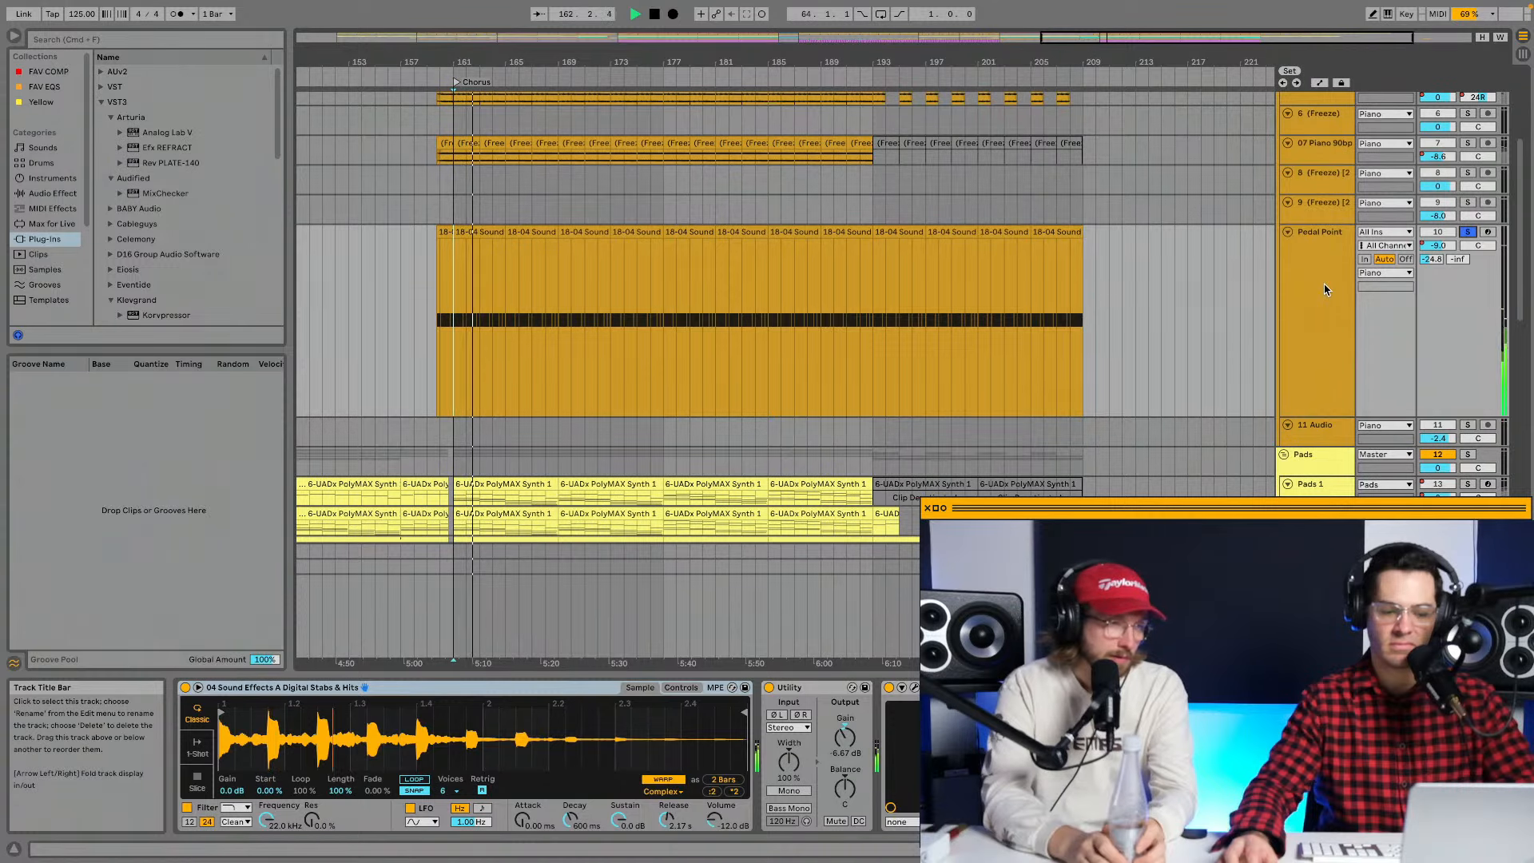
key("space")
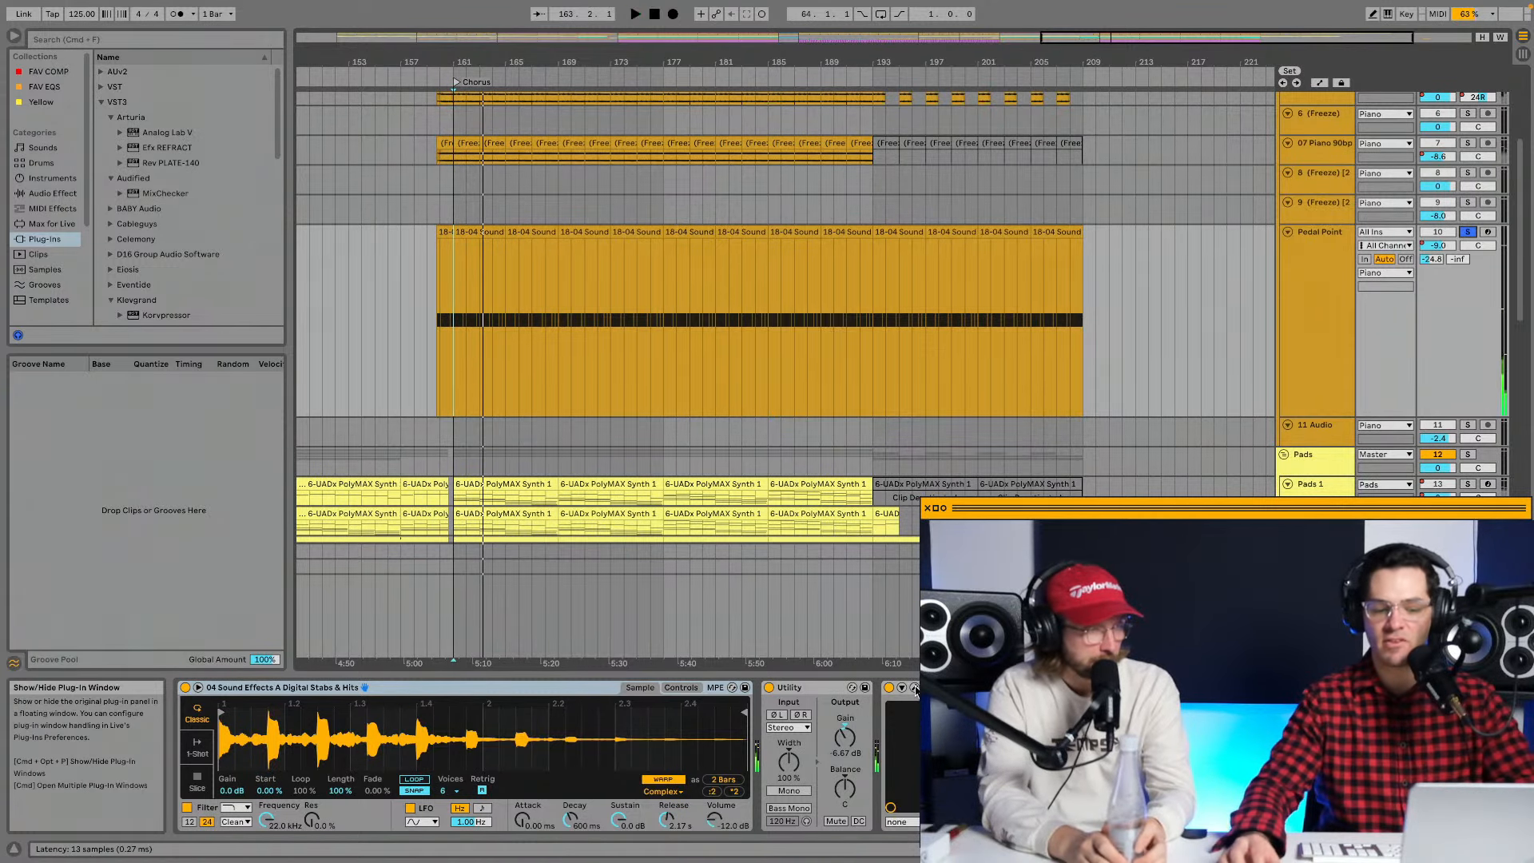
Open the CrushStation effect on Pedal Point to examine its Big Pop Octaves preset, then close its window.
left_click(915, 692)
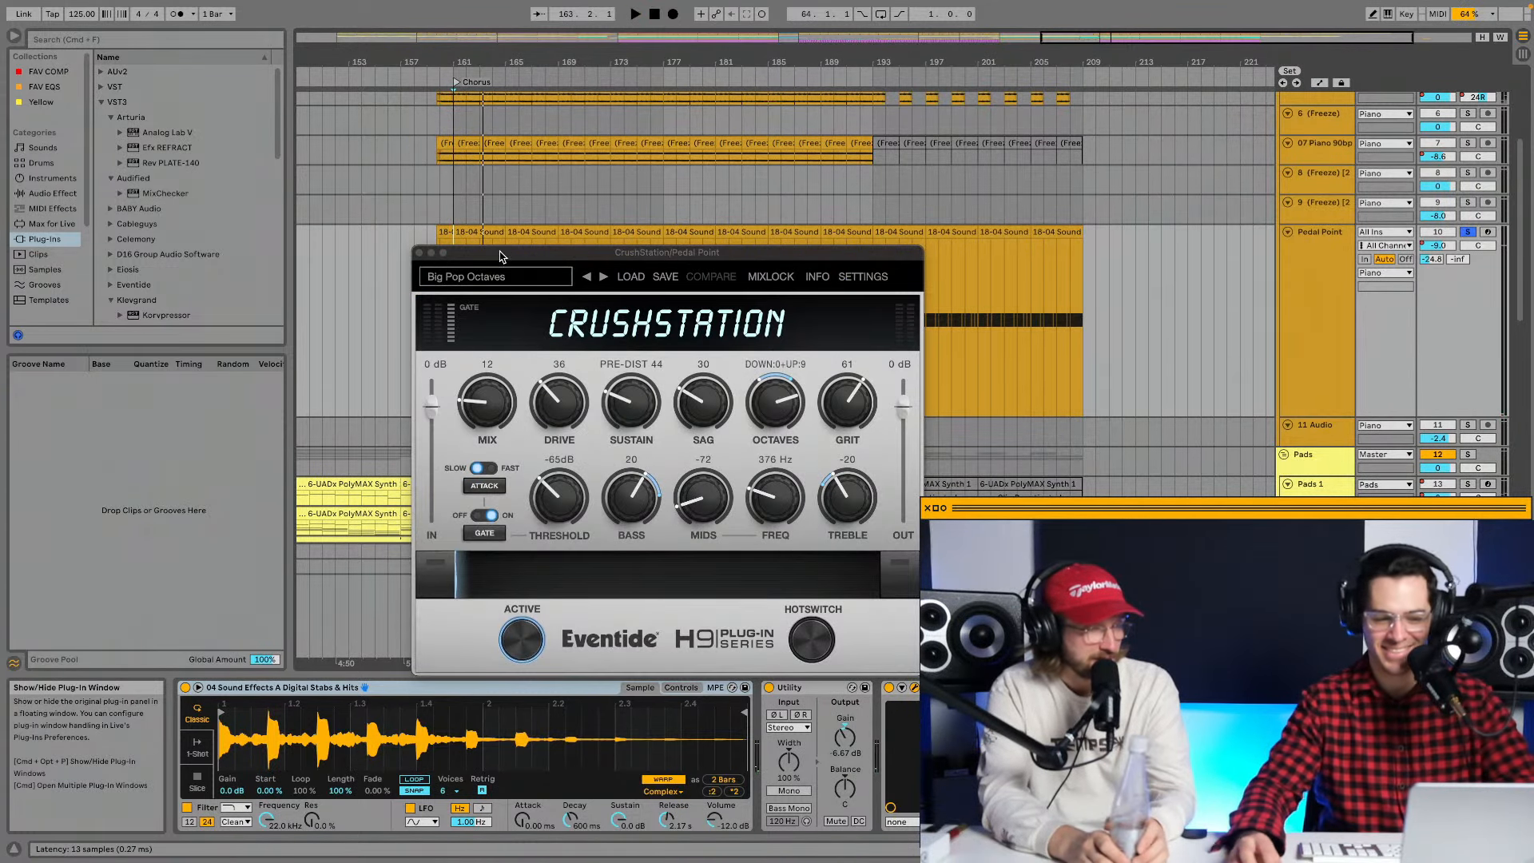
left_click(417, 253)
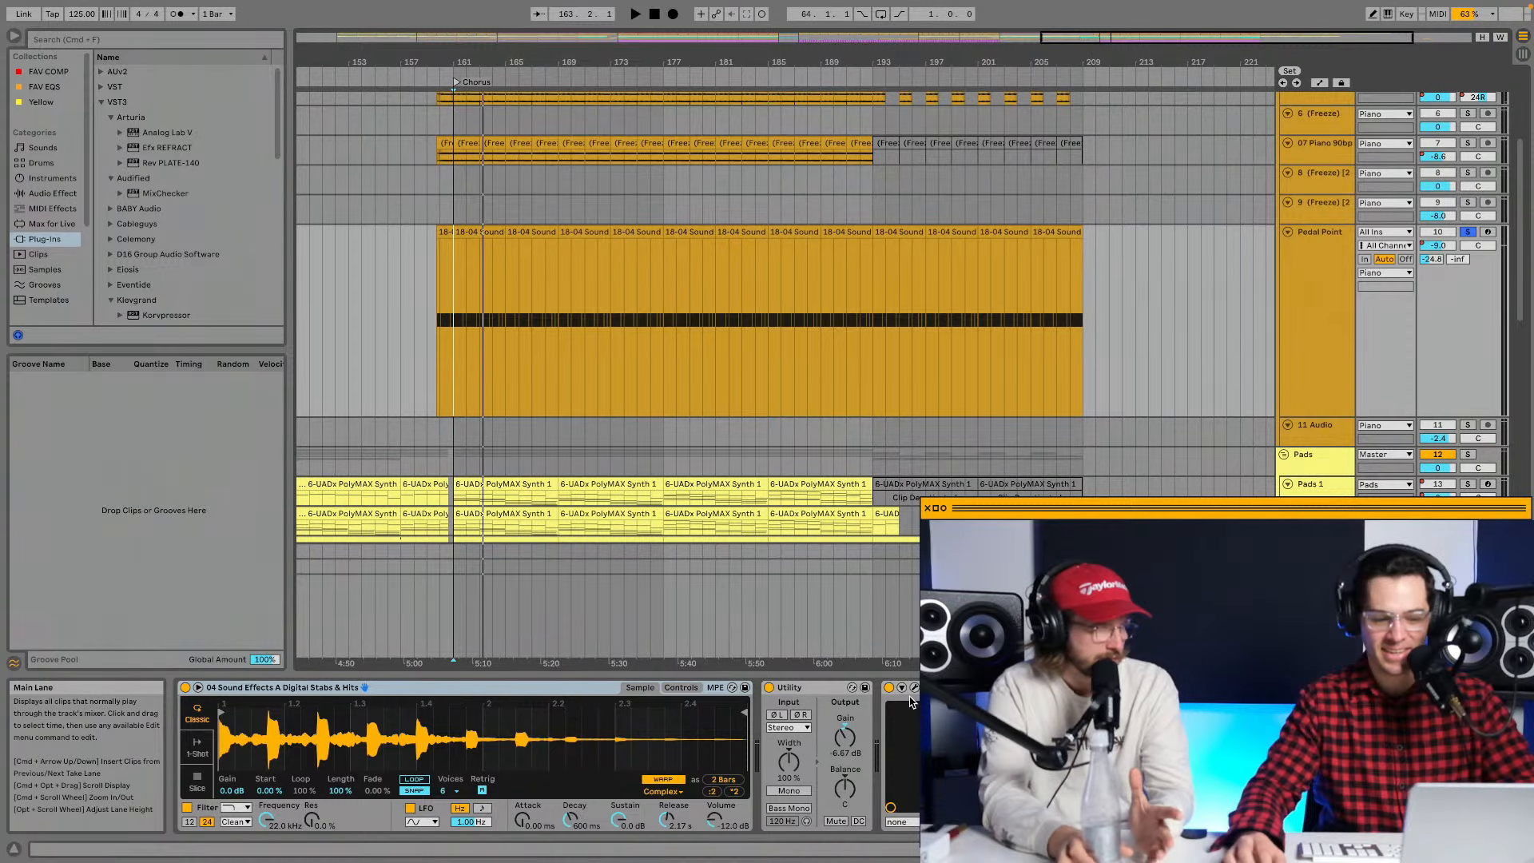
scroll(892, 691, "right", 2)
scroll(892, 690, "left", 3)
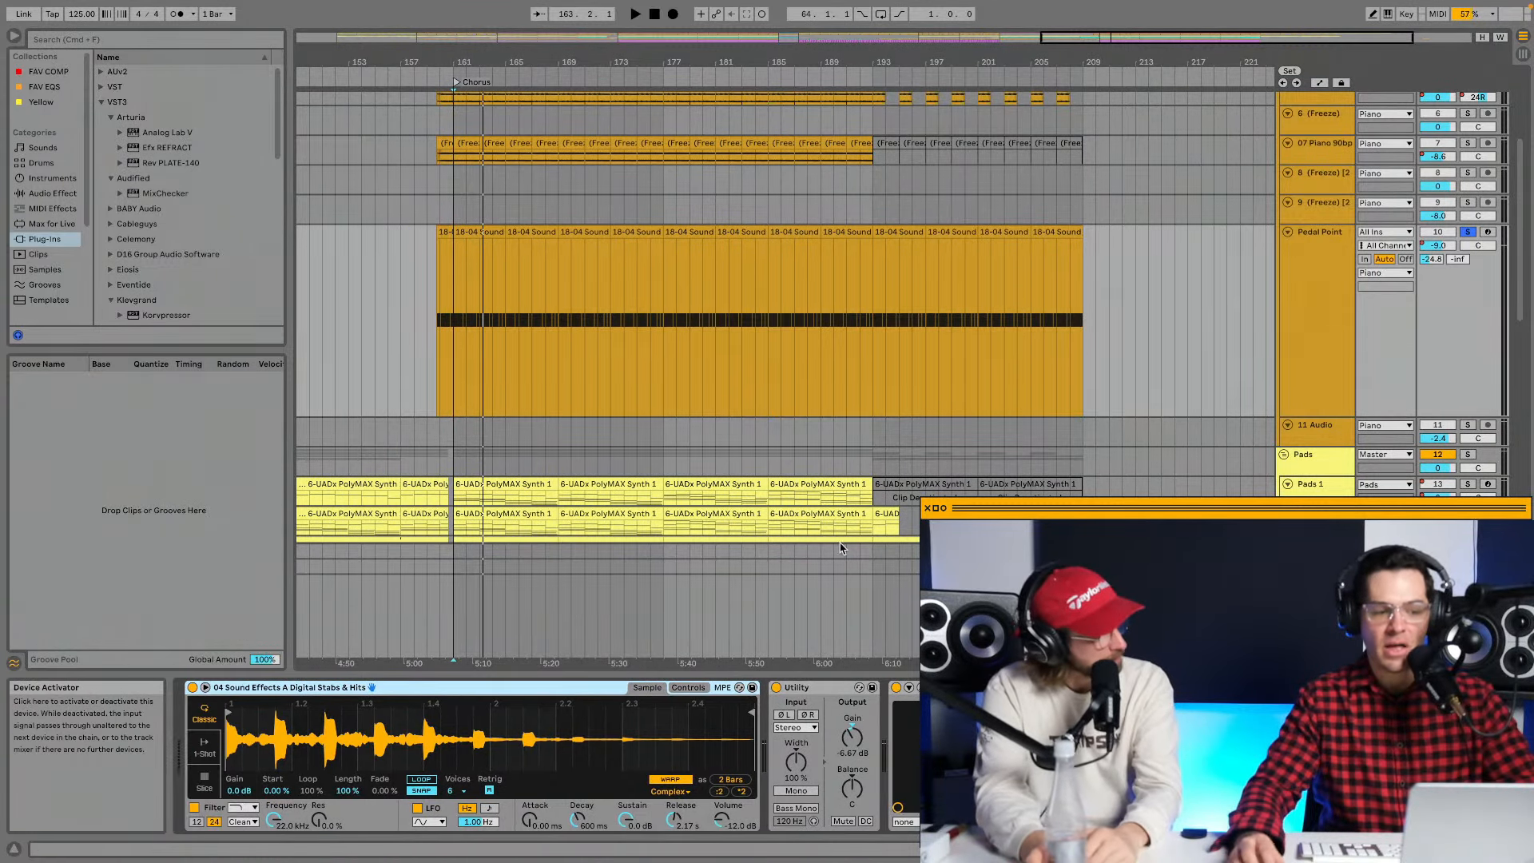
Play the Pedal Point track from bar 160, just before the Chorus, and take it out of solo.
scroll(584, 210, "up", 3)
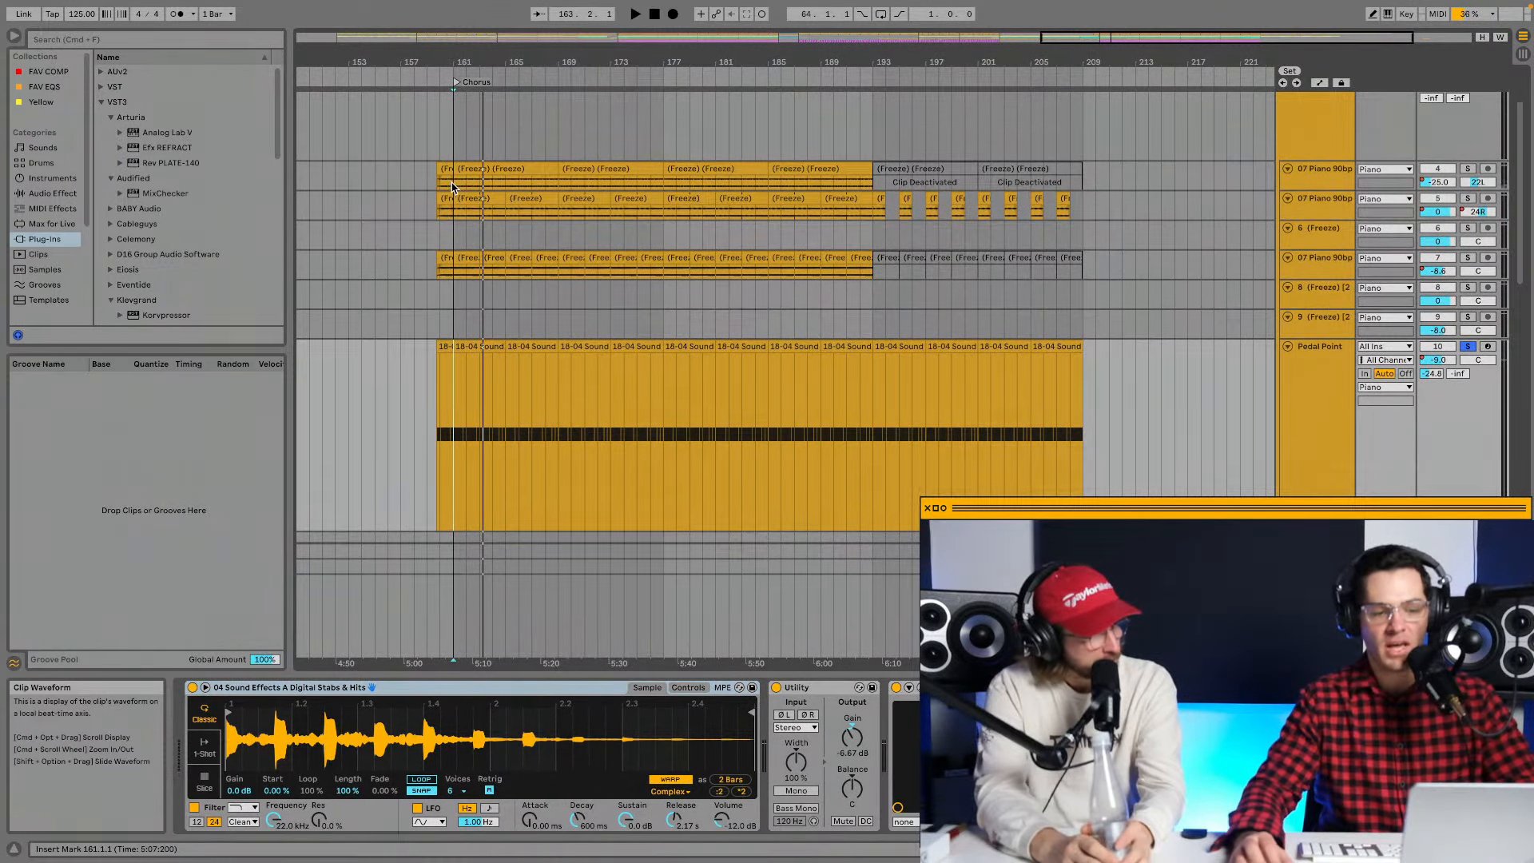
scroll(452, 187, "up", 2)
left_click(441, 249)
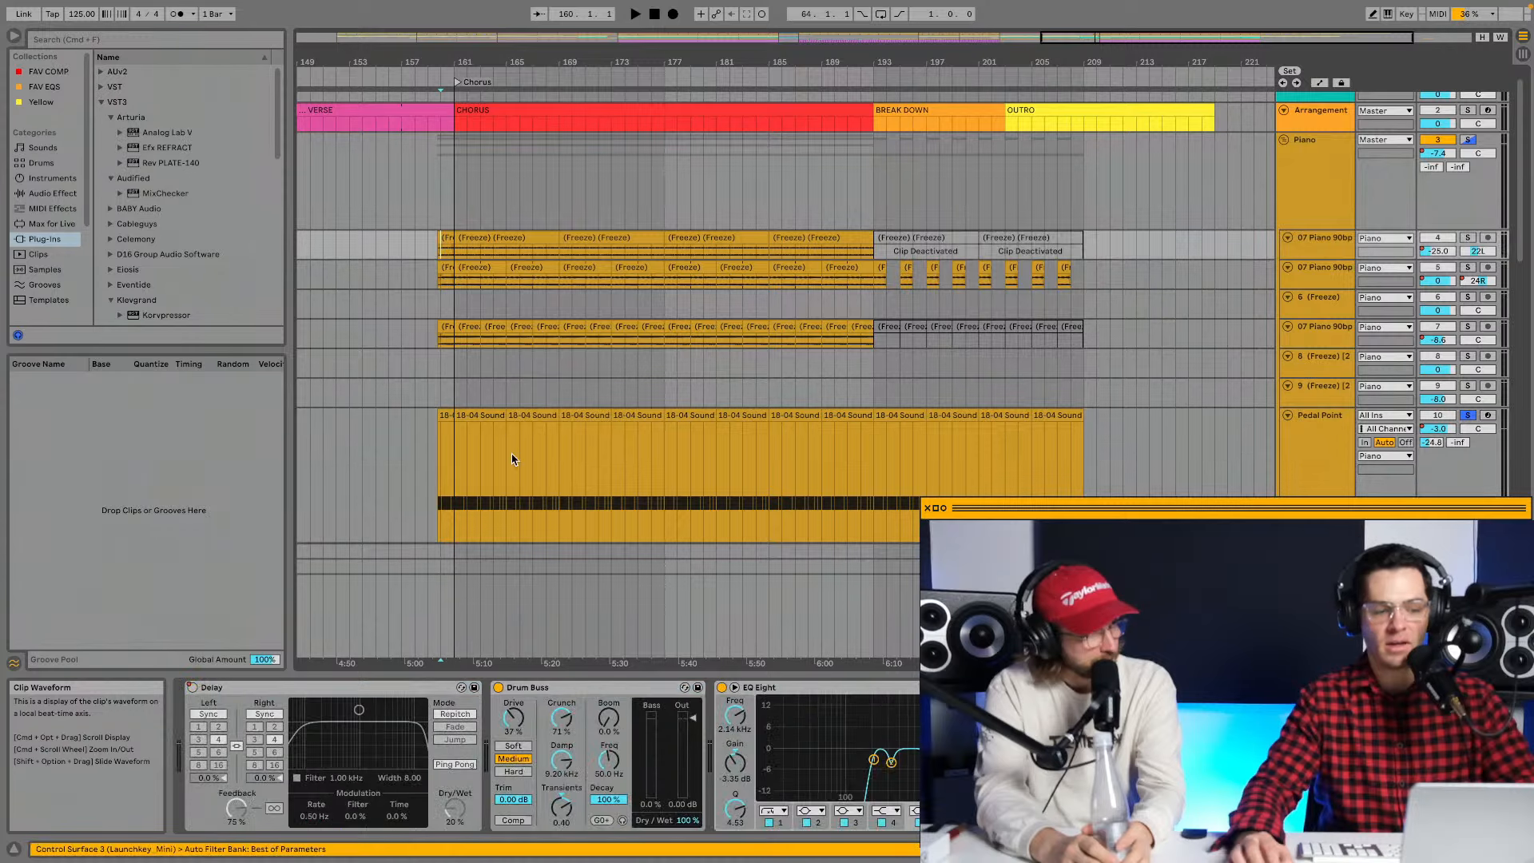
scroll(494, 415, "down", 4)
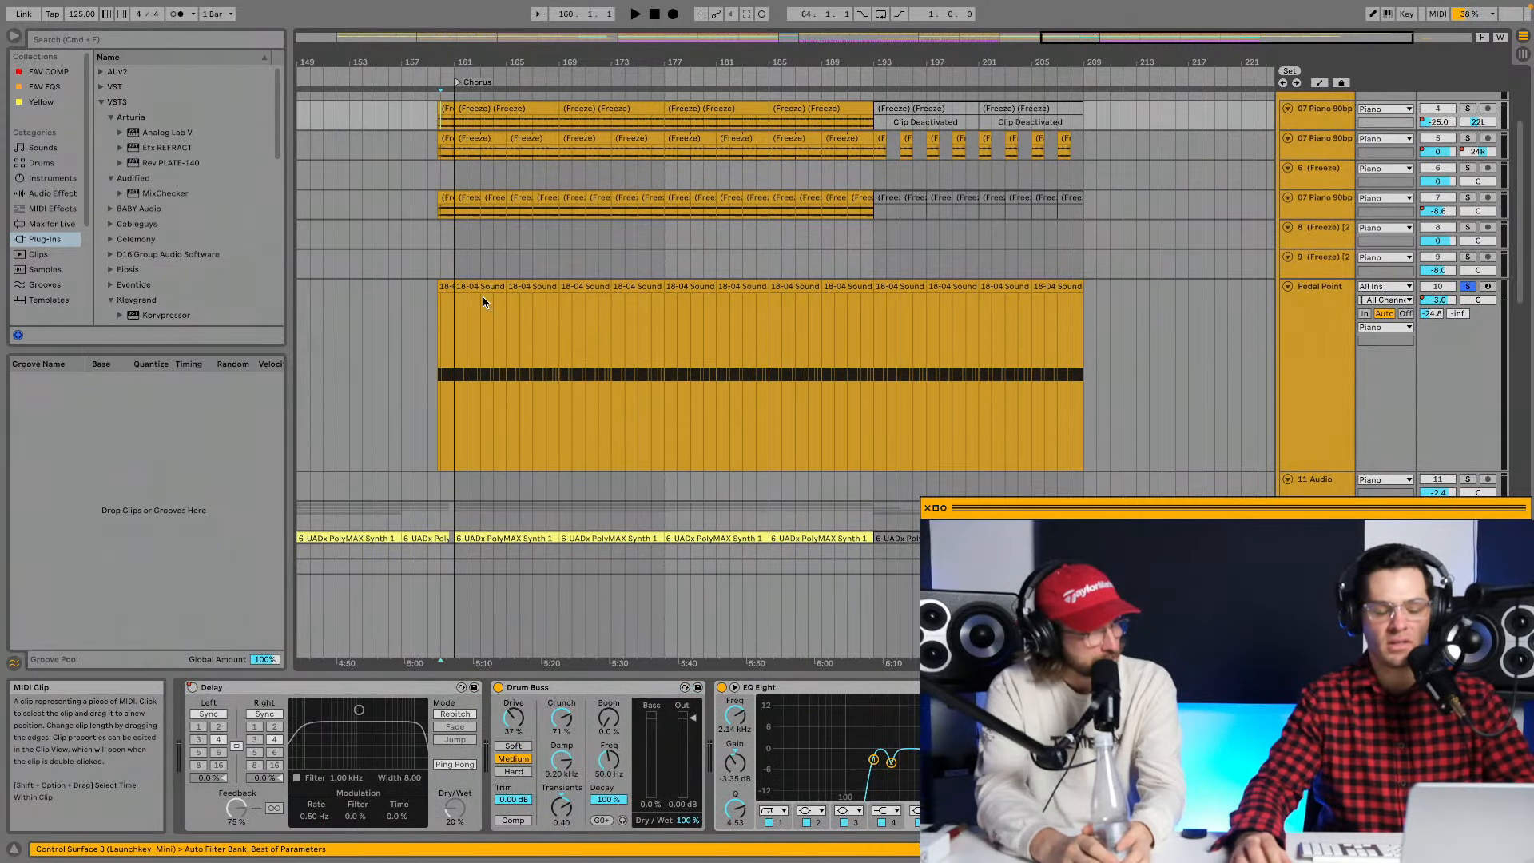
left_click(448, 364)
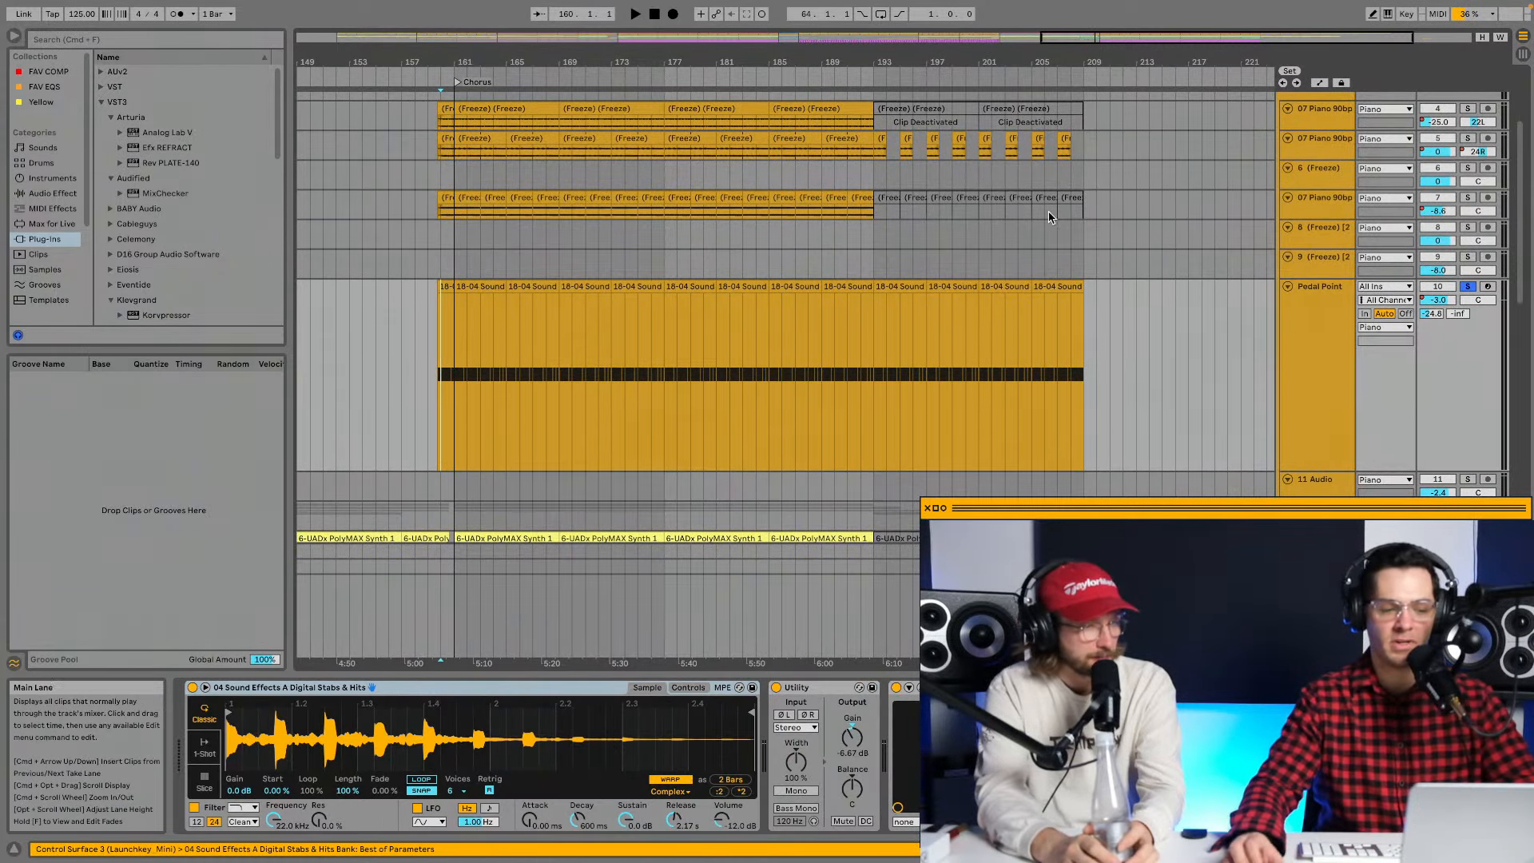
scroll(1049, 217, "up", 3)
key("space")
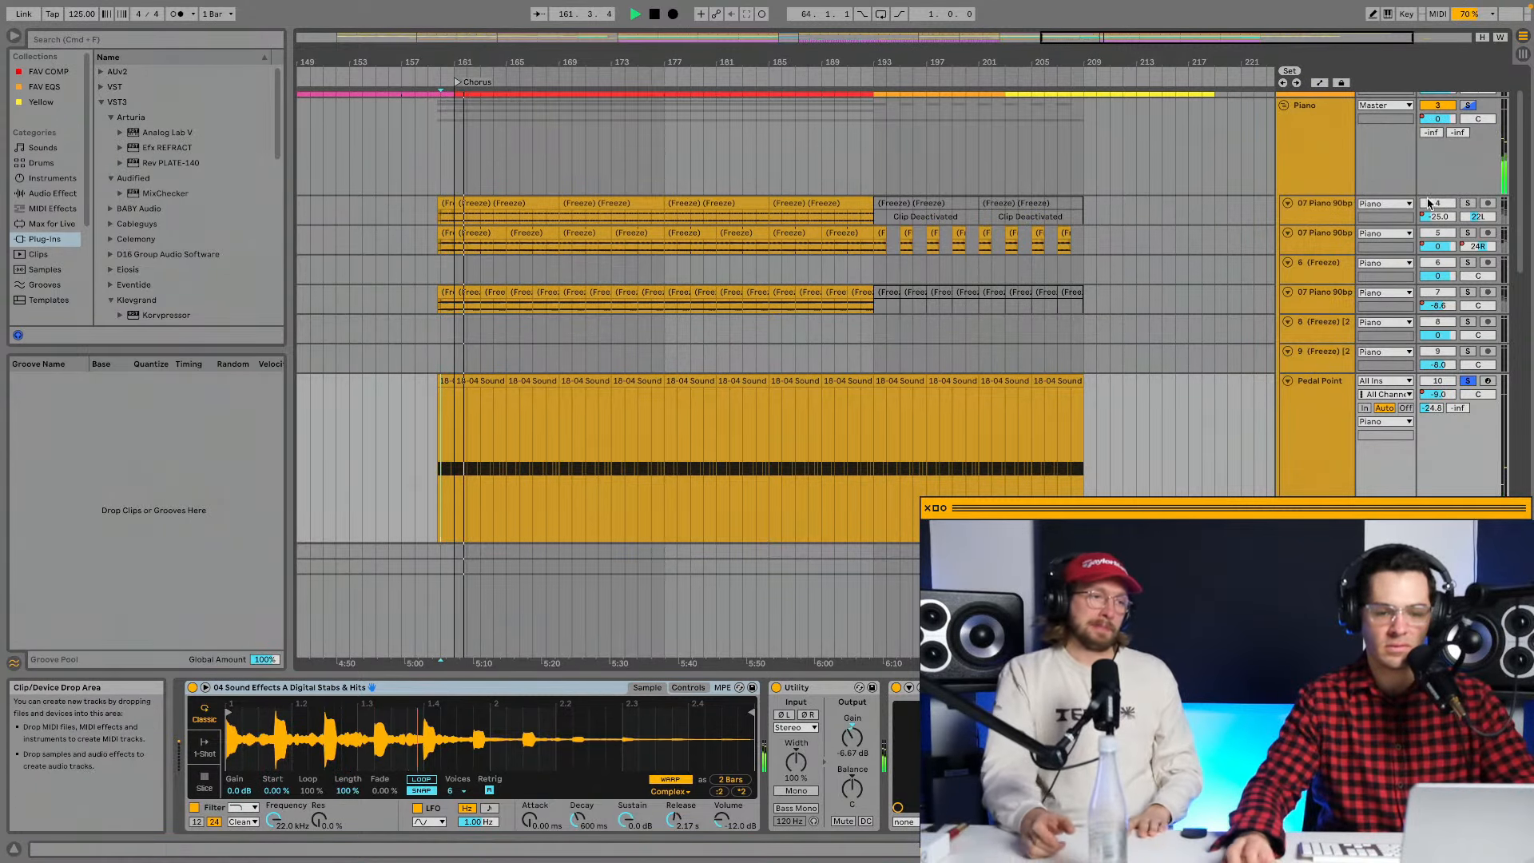
scroll(1430, 203, "up", 2)
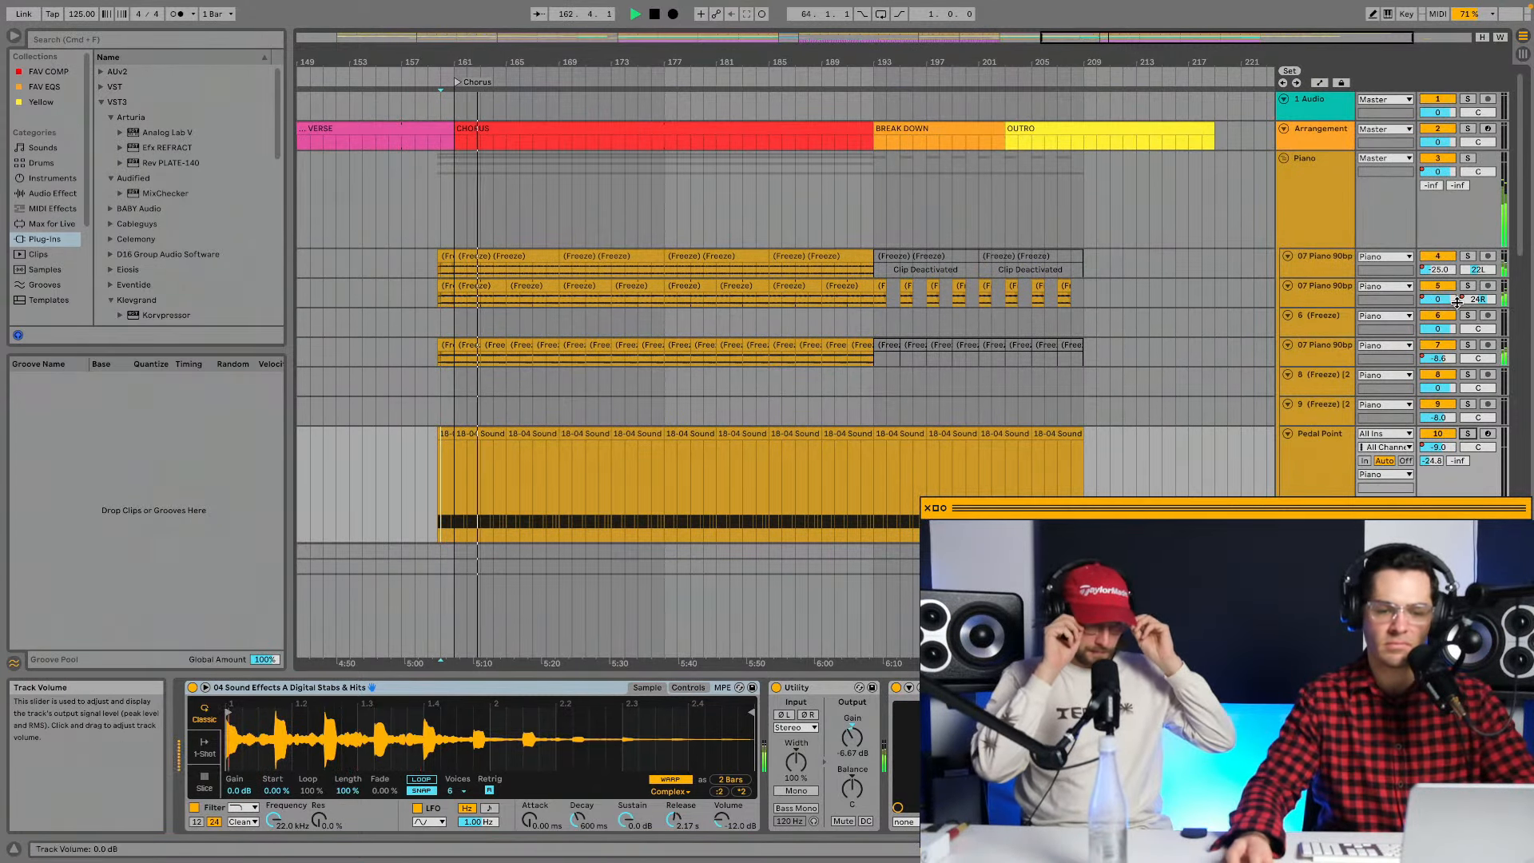
Solo the 07 Piano tracks 4, 5 and 7 to hear the piano layers build up around the Chorus start.
left_click(1468, 257)
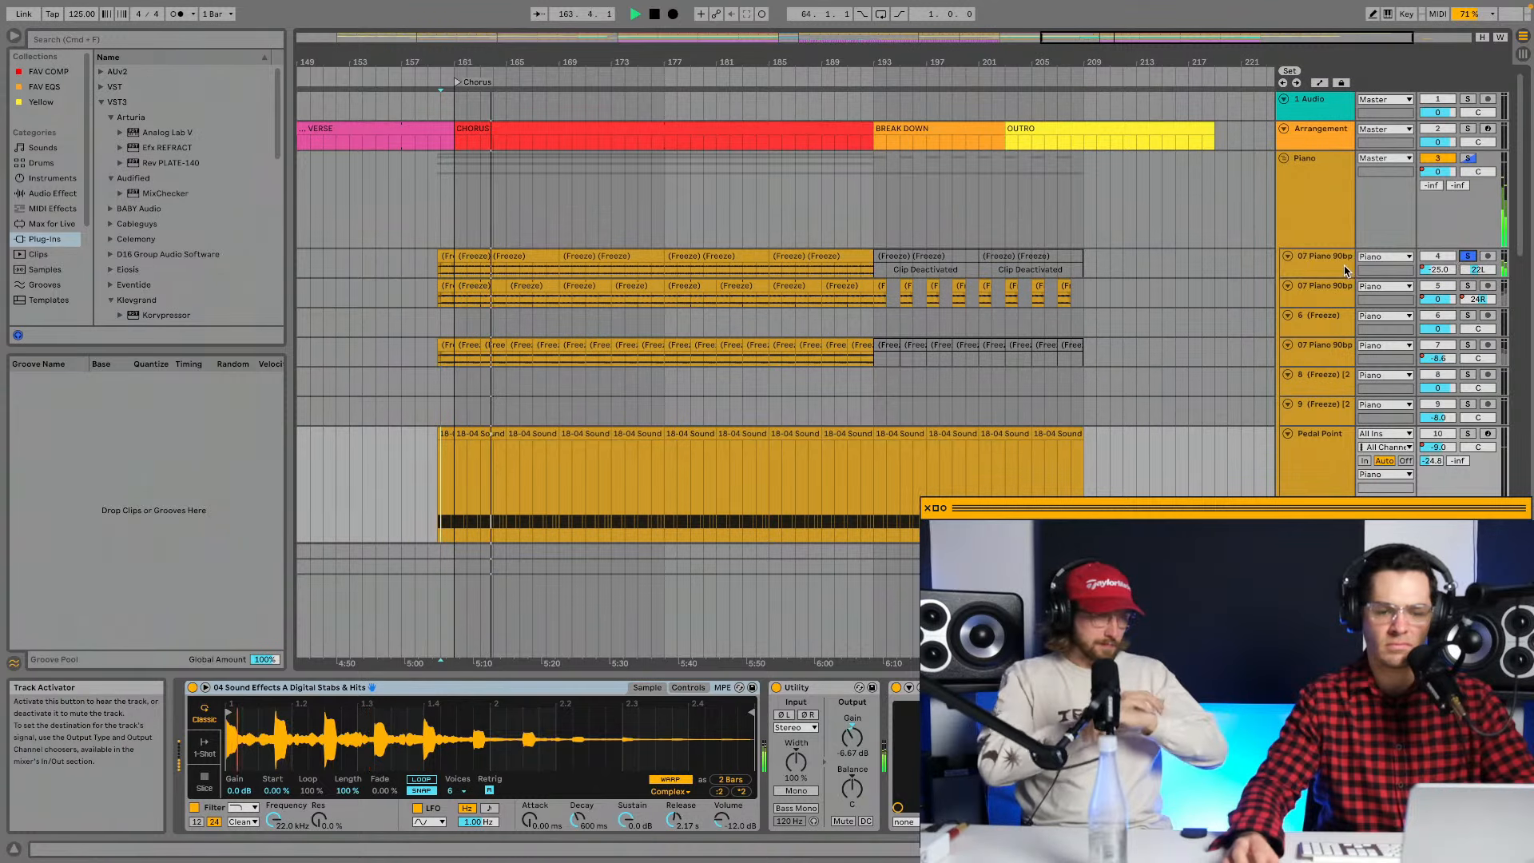
key("space")
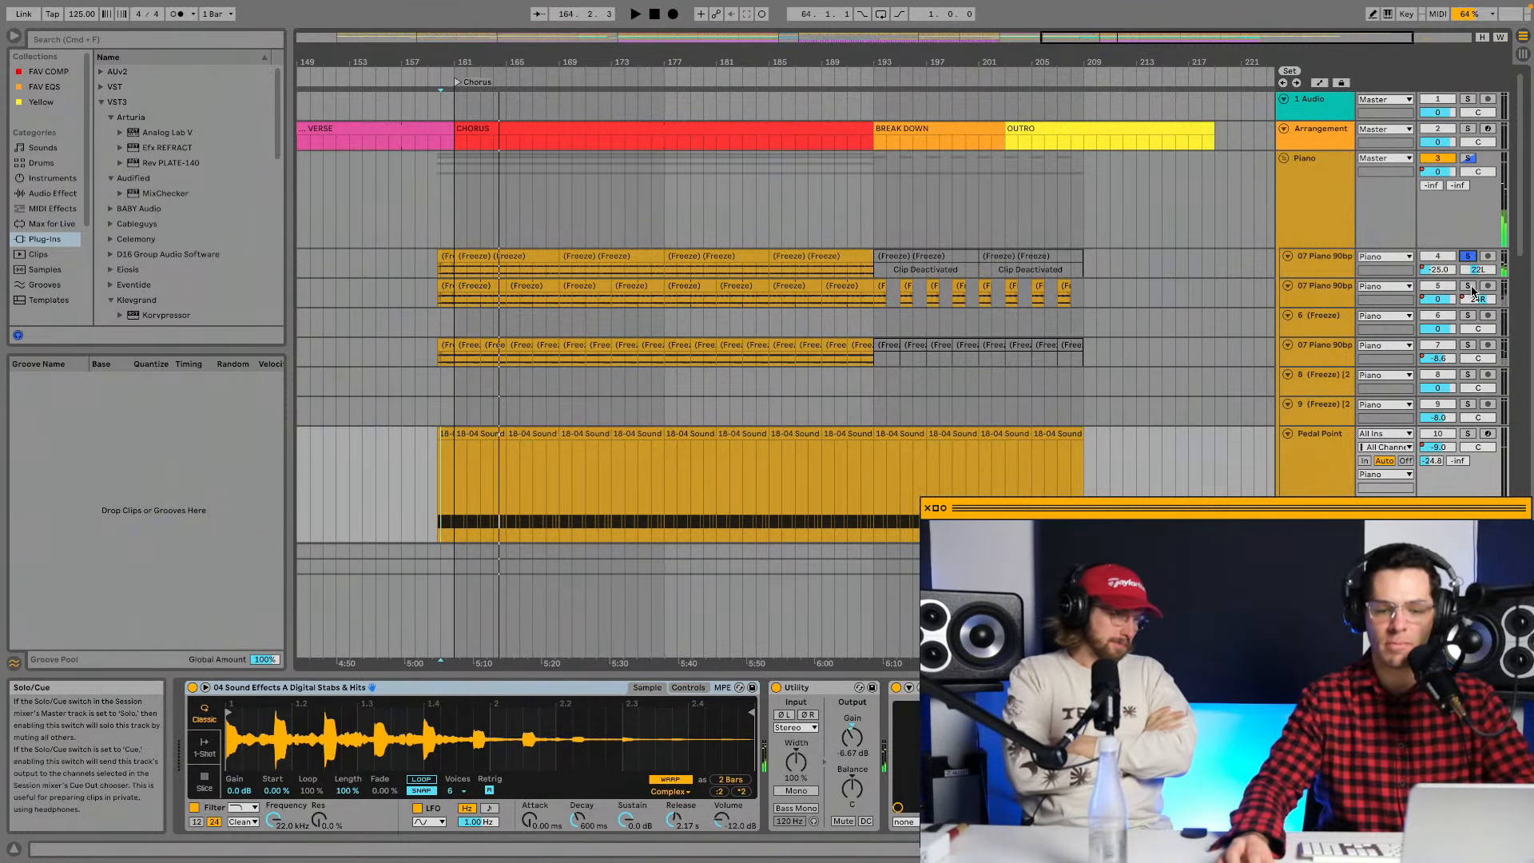
key("space")
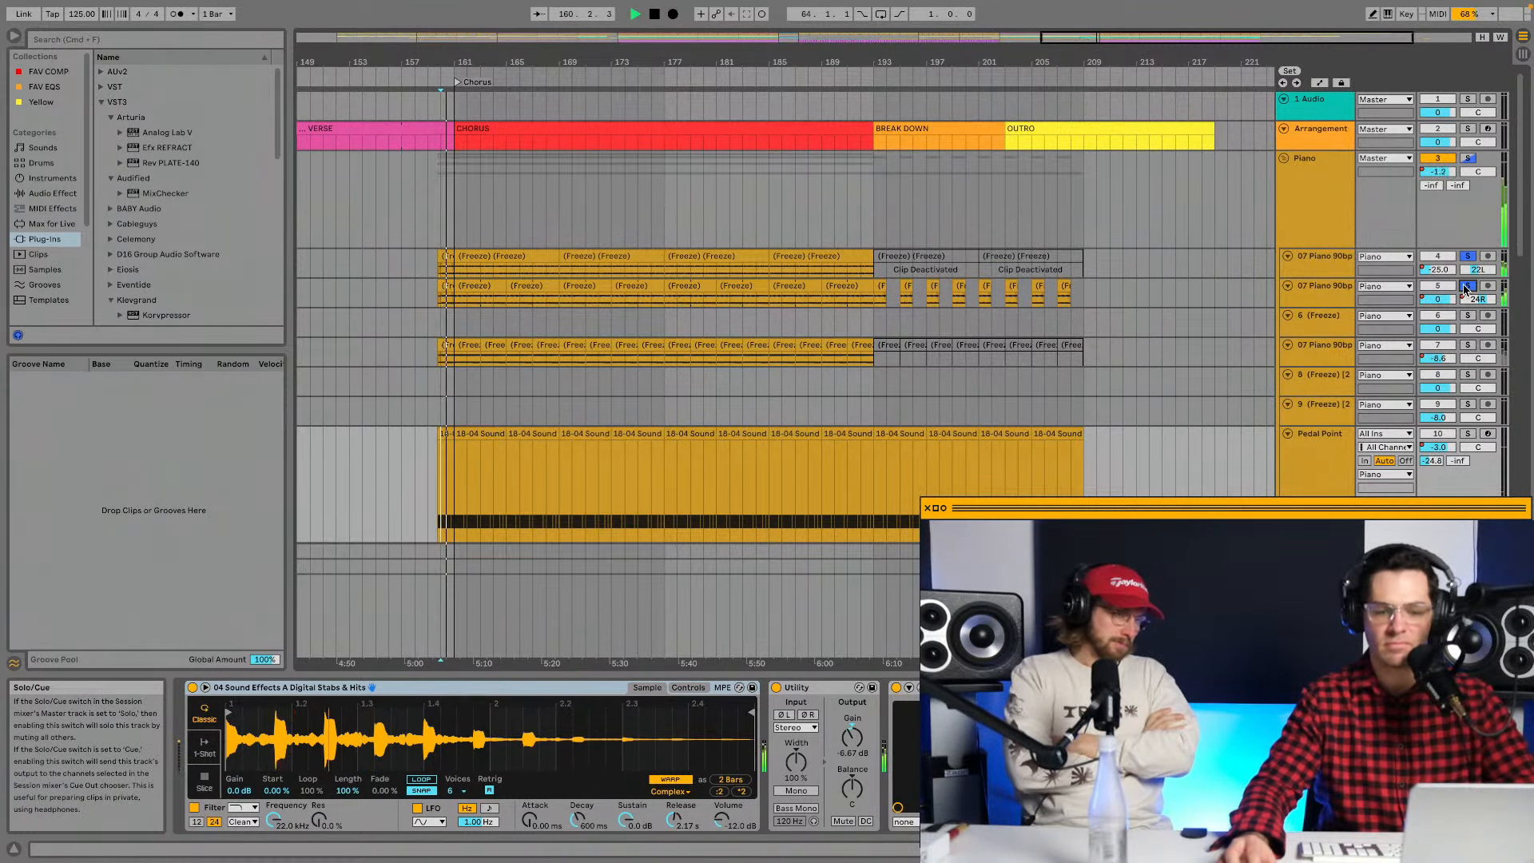
scroll(553, 233, "left", 3)
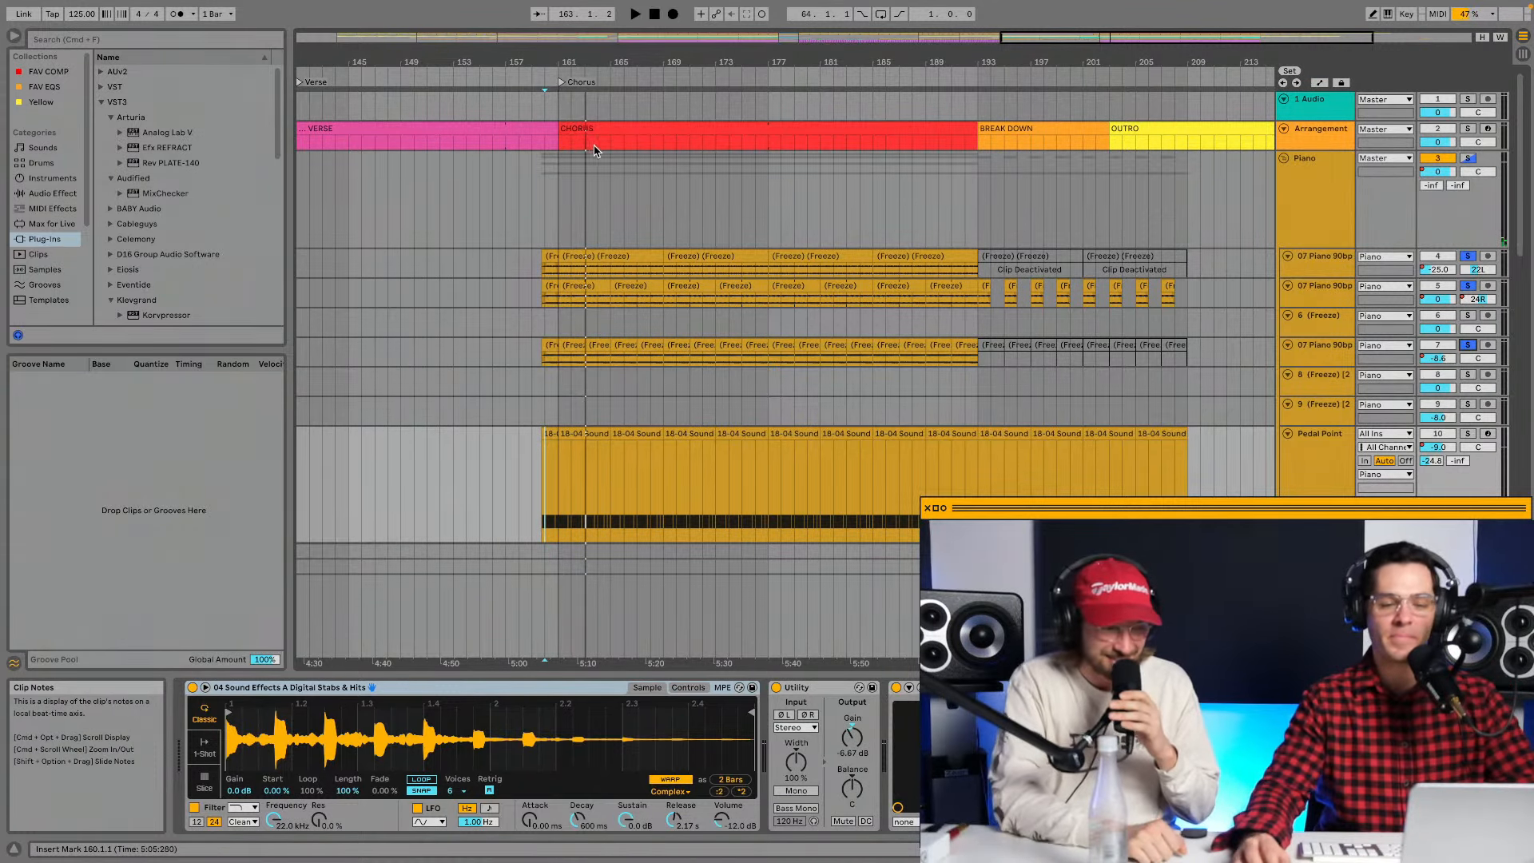
key("space")
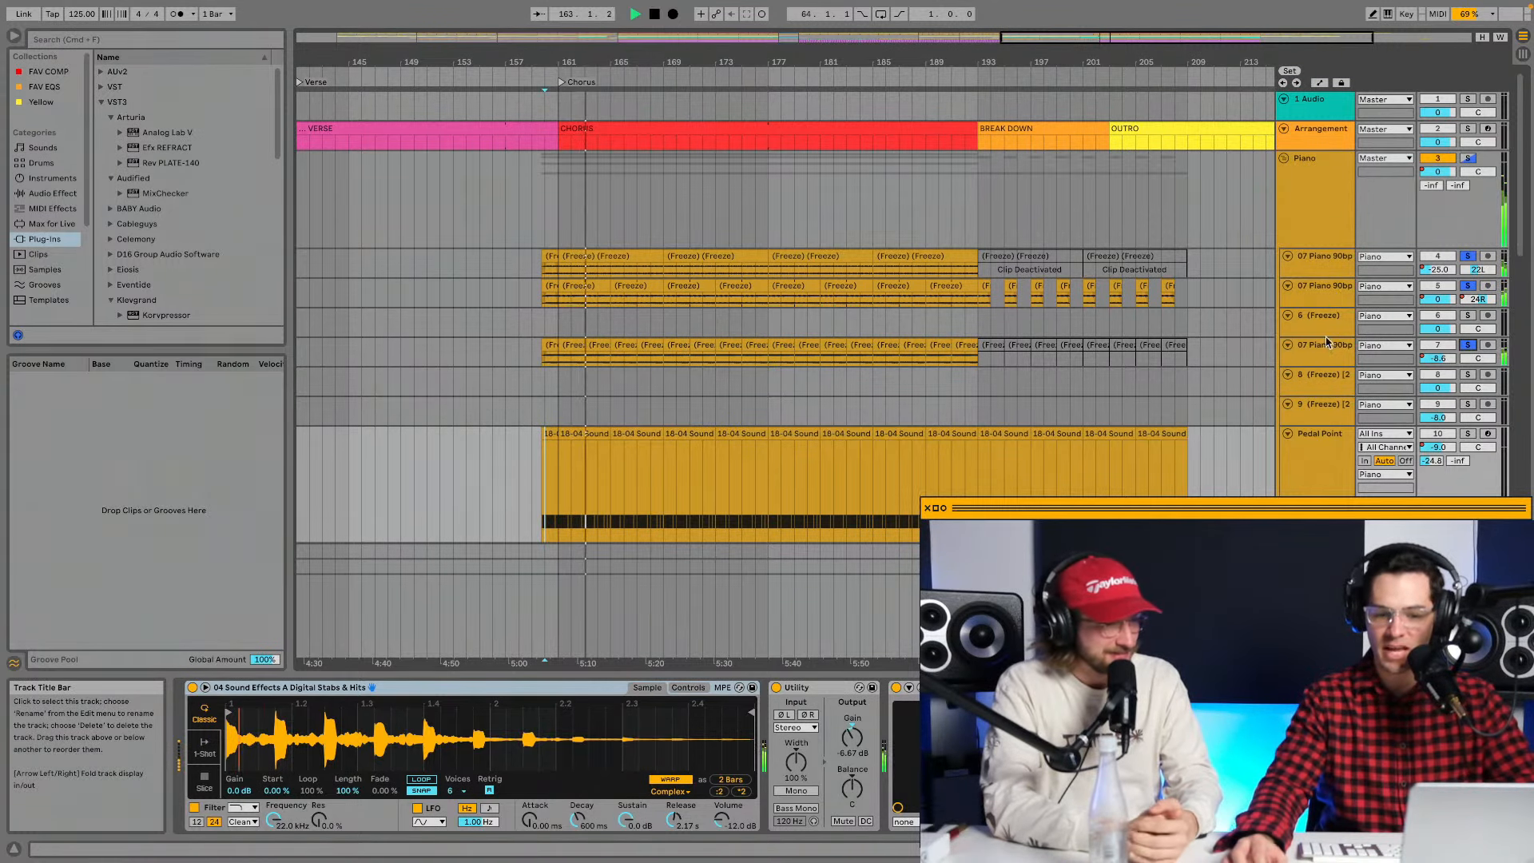
Show the device chain of the 07 Piano track 7, stop playback, and leave only that track soloed within the Piano group.
left_click(1305, 355)
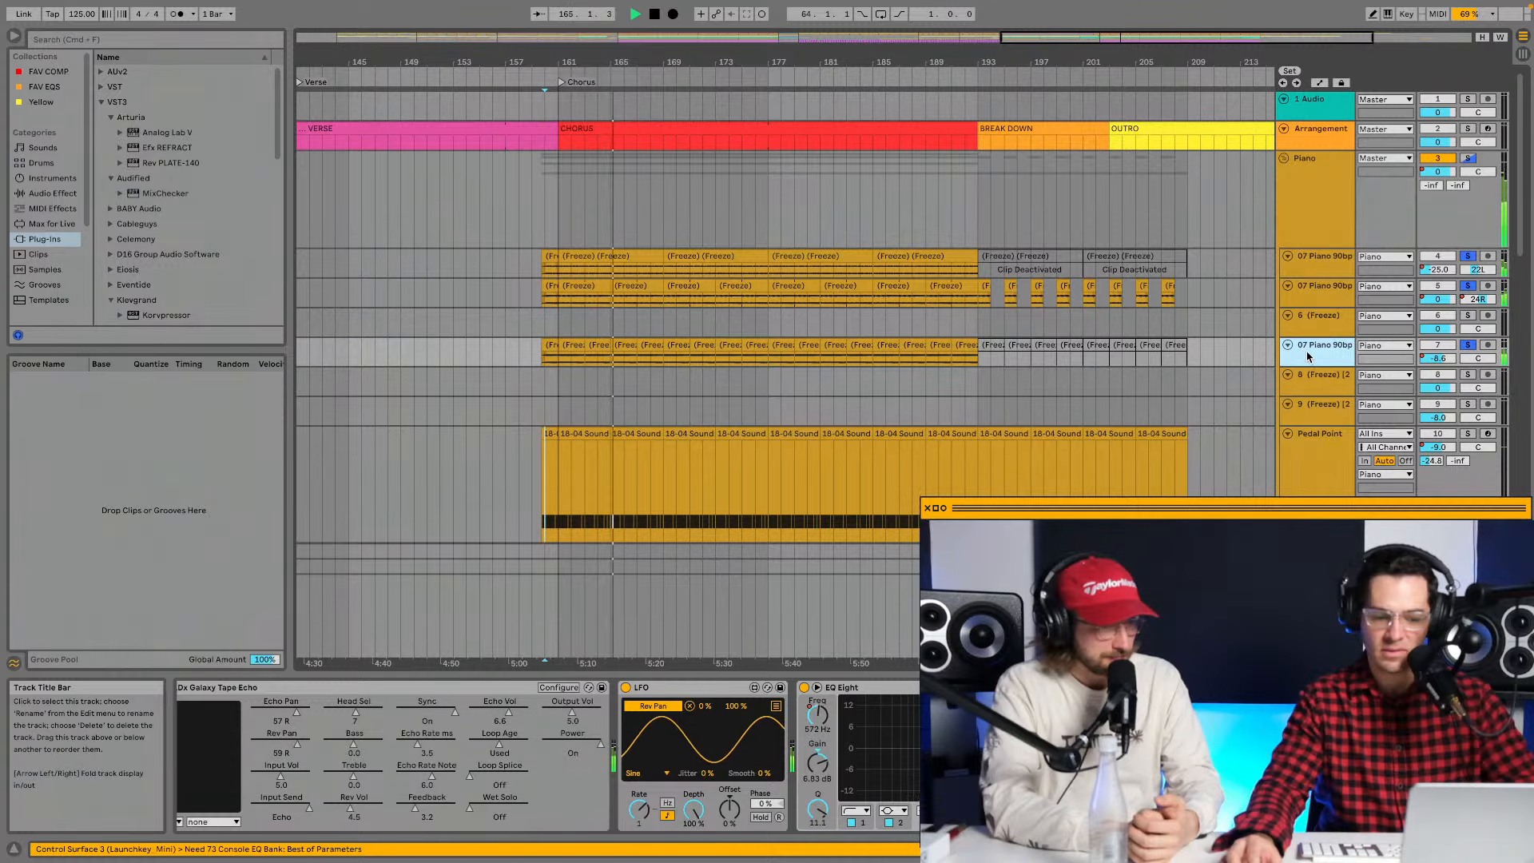
left_click(1467, 285)
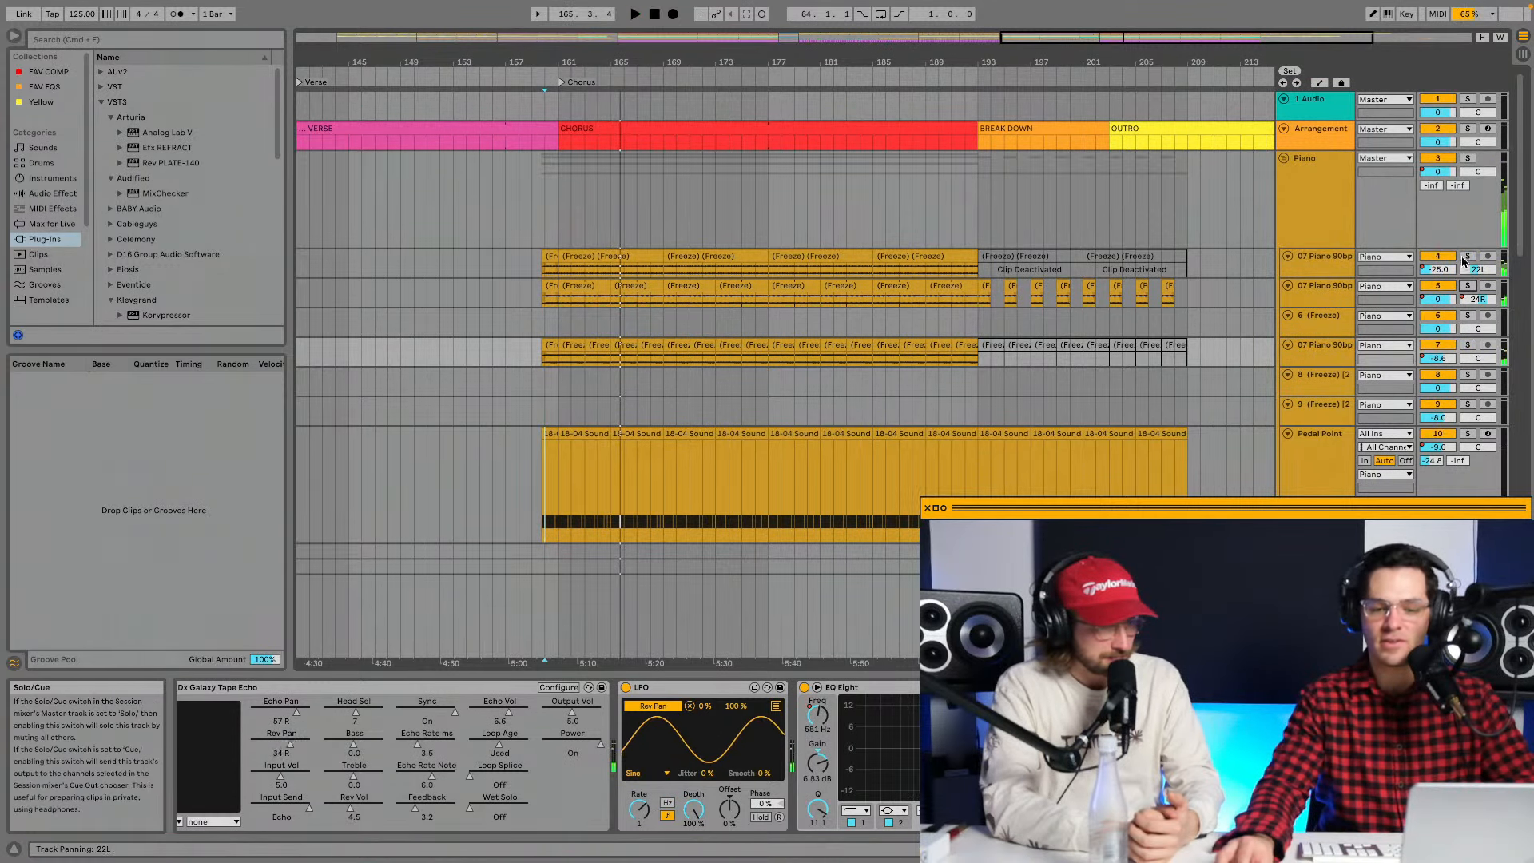
key("space")
key("space")
left_click(1468, 344)
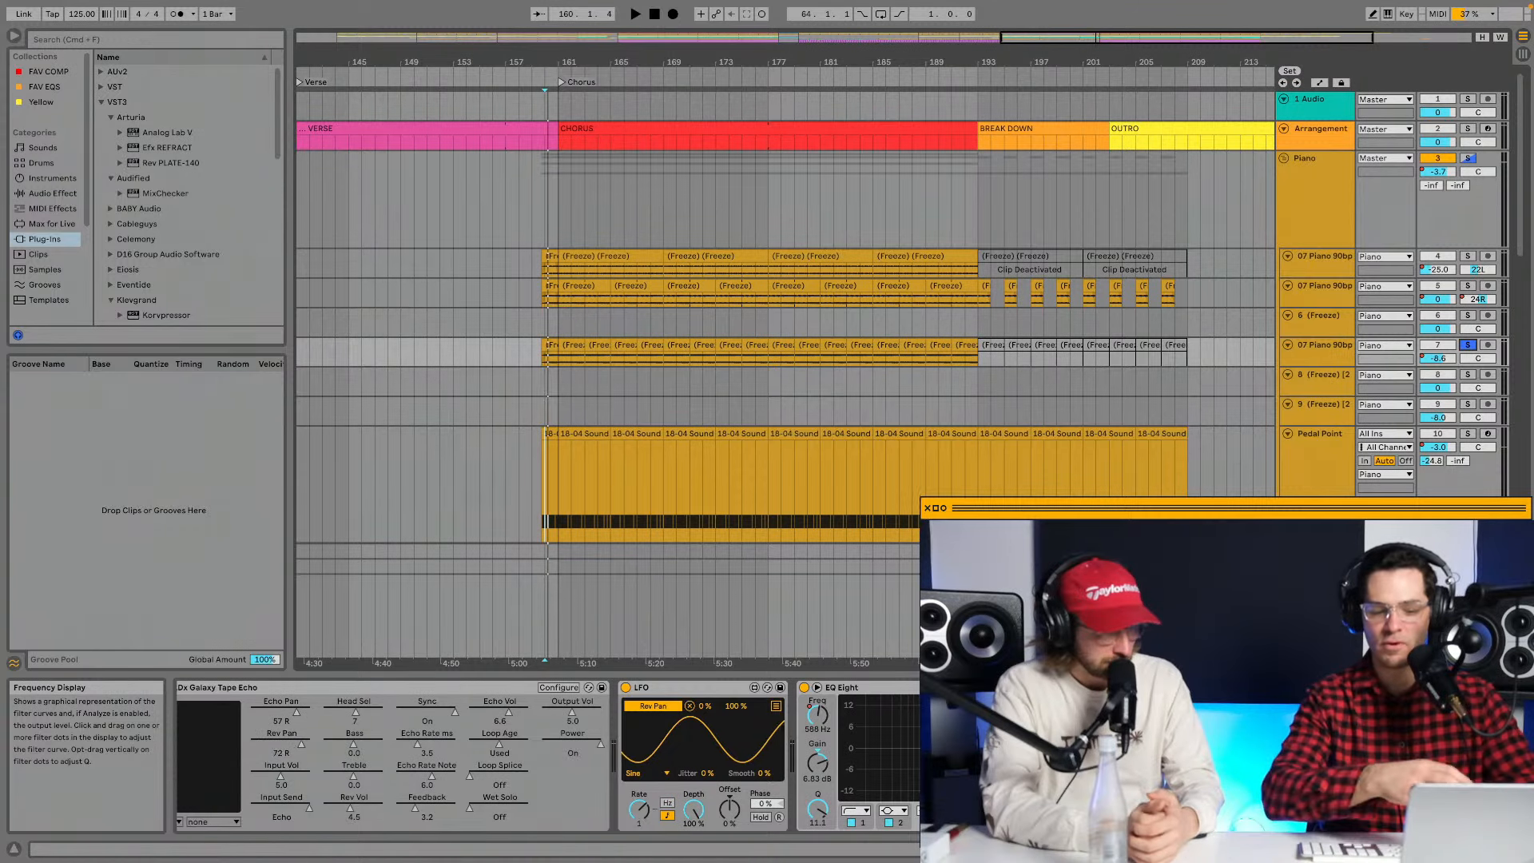
Play the soloed 07 Piano track 7 through the start of the Chorus, then stop playback.
key("space")
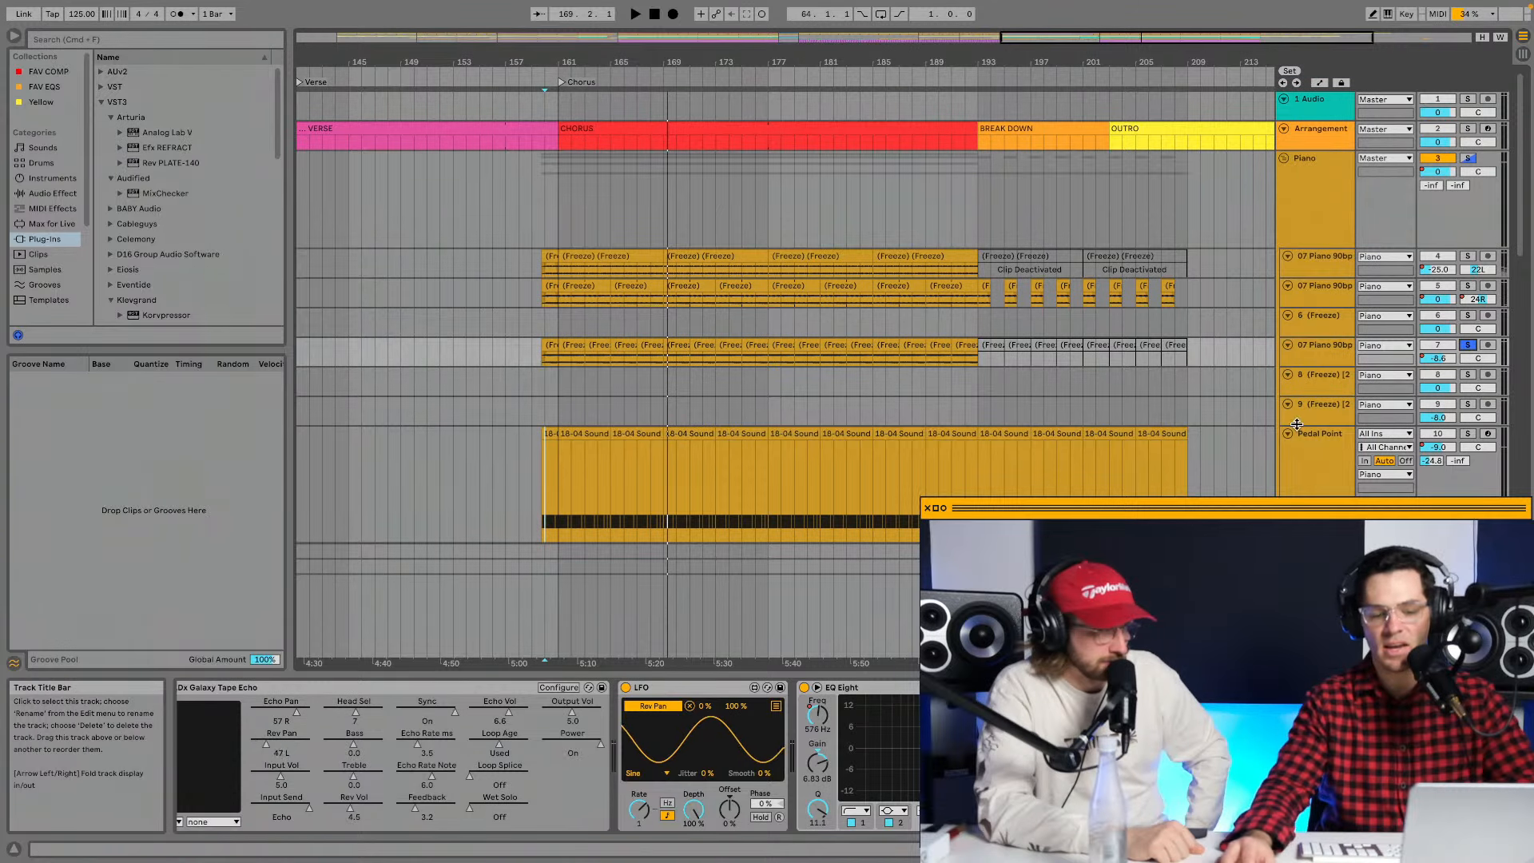
key("space")
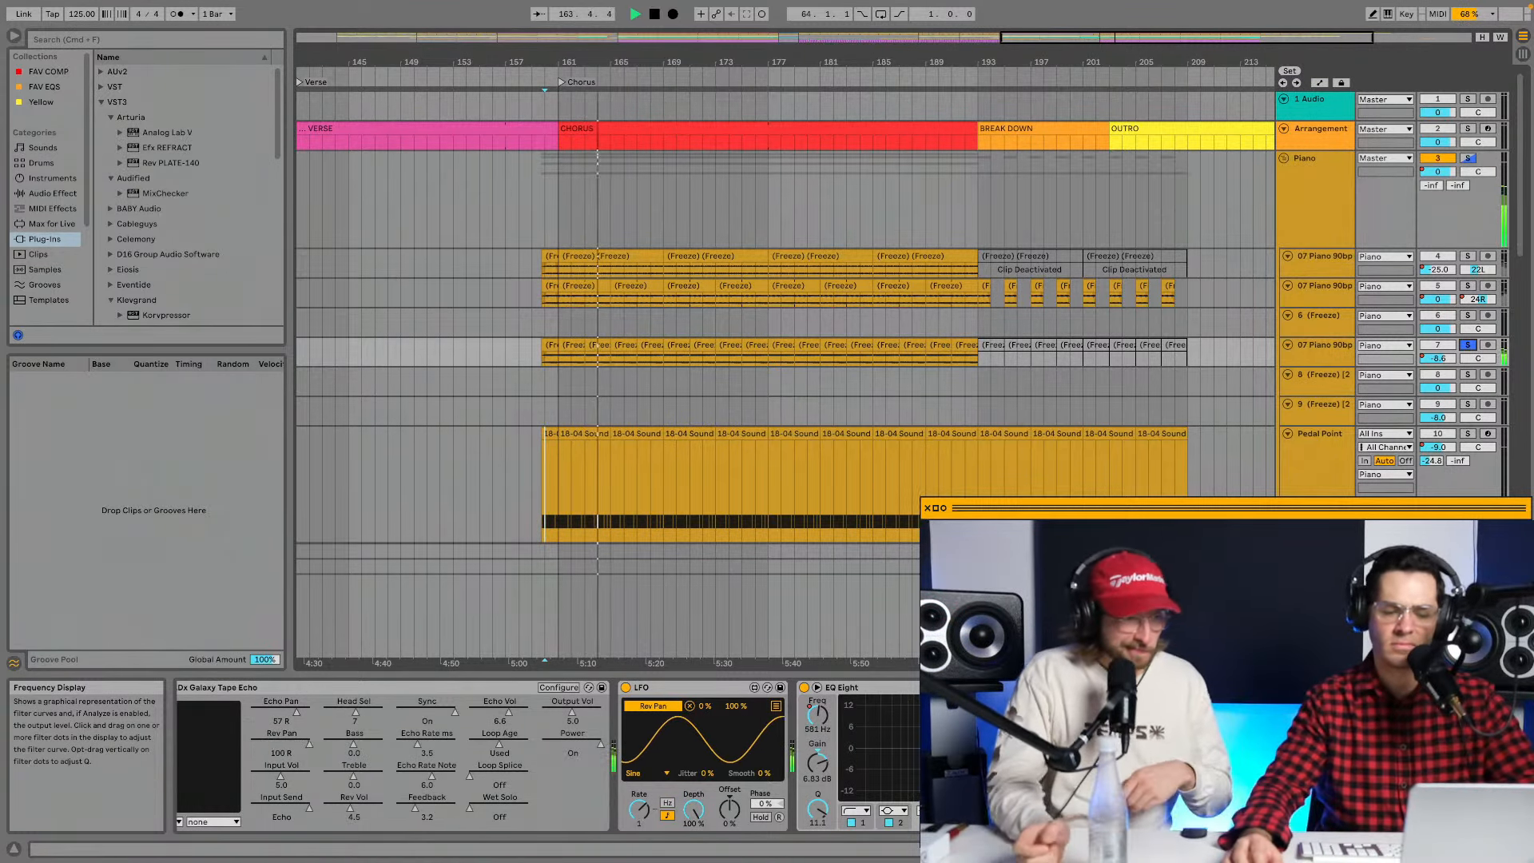
key("space")
Open the UADx Galaxy Tape Echo on the 07 Piano track 7 and play from bar 160 with its window in view.
scroll(647, 739, "left", 5)
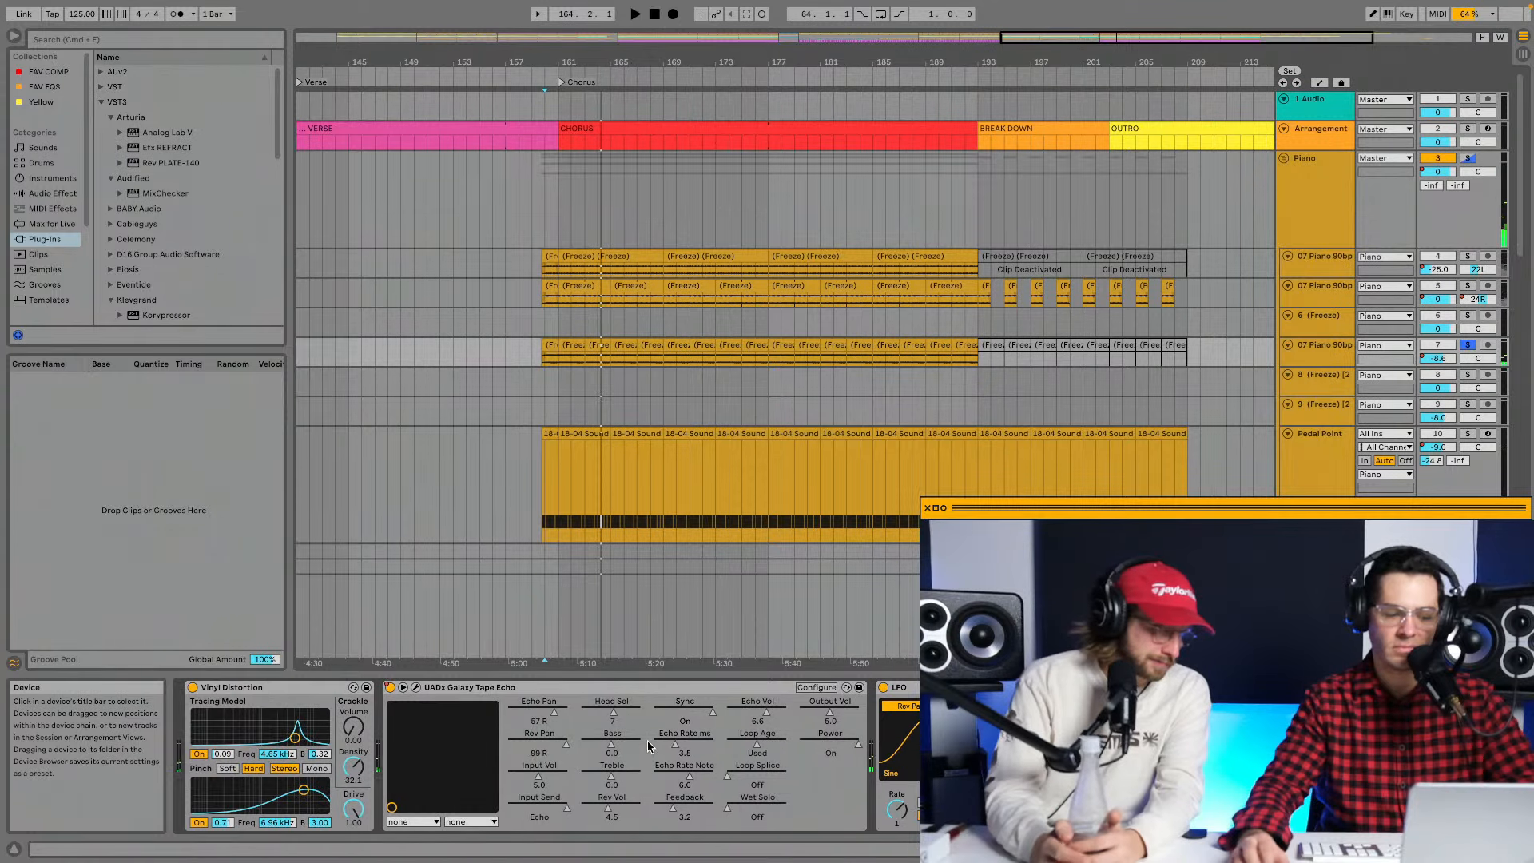
left_click(927, 687)
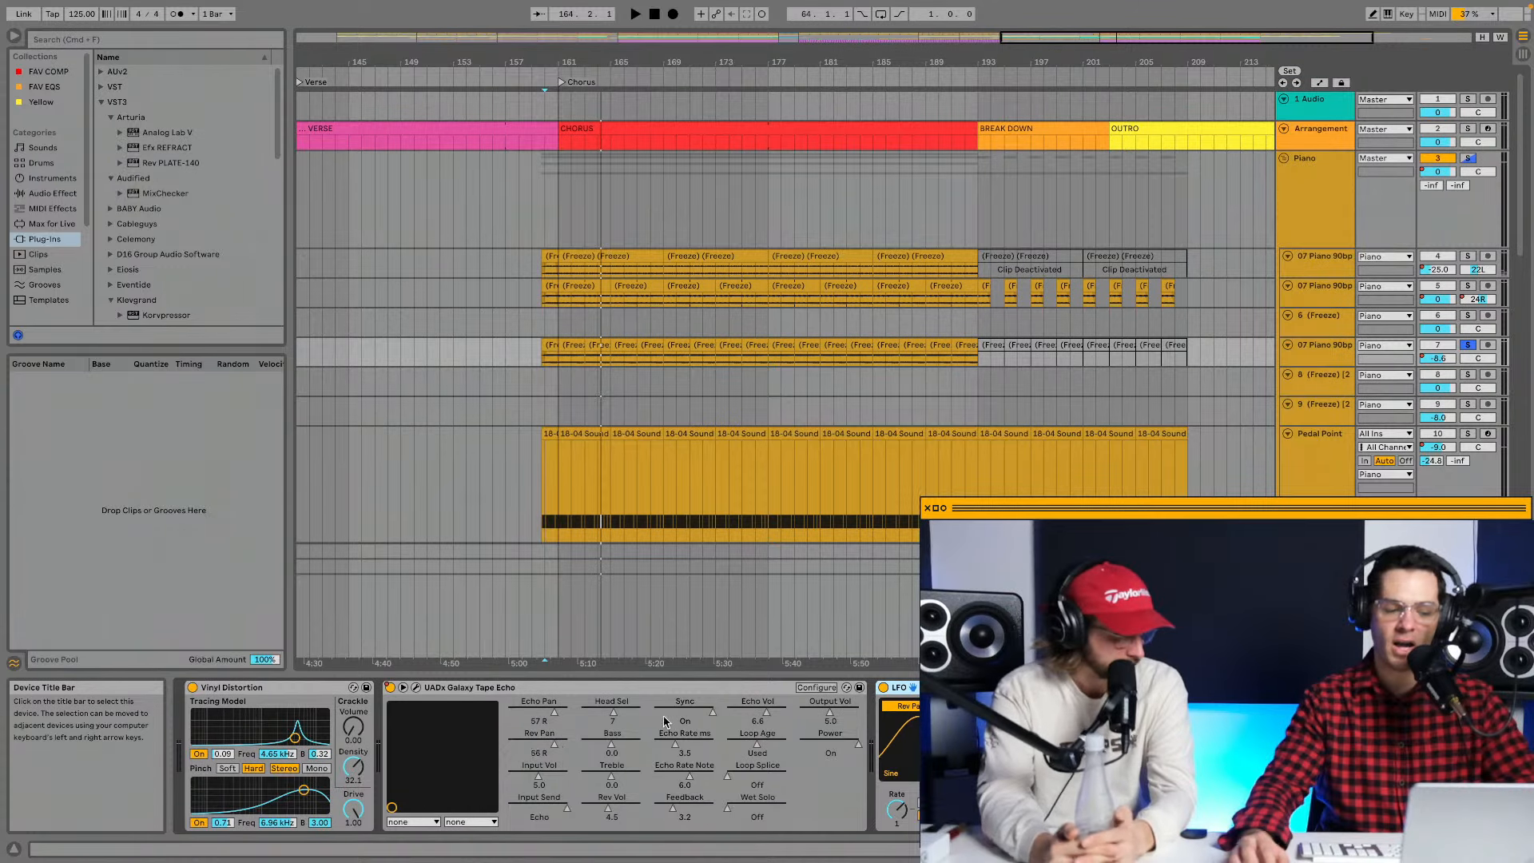
left_click(416, 687)
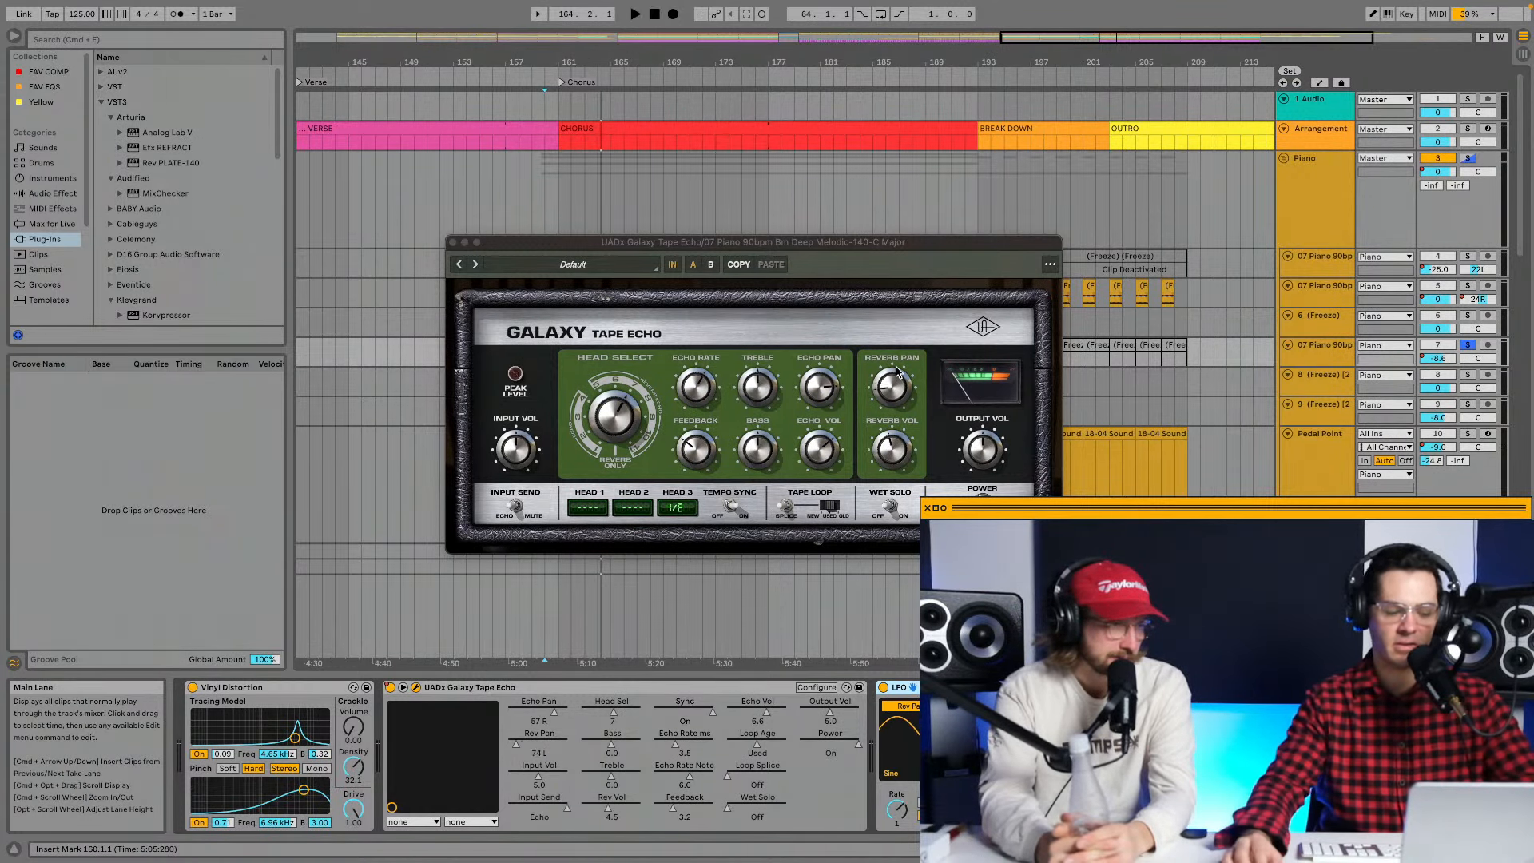
key("space")
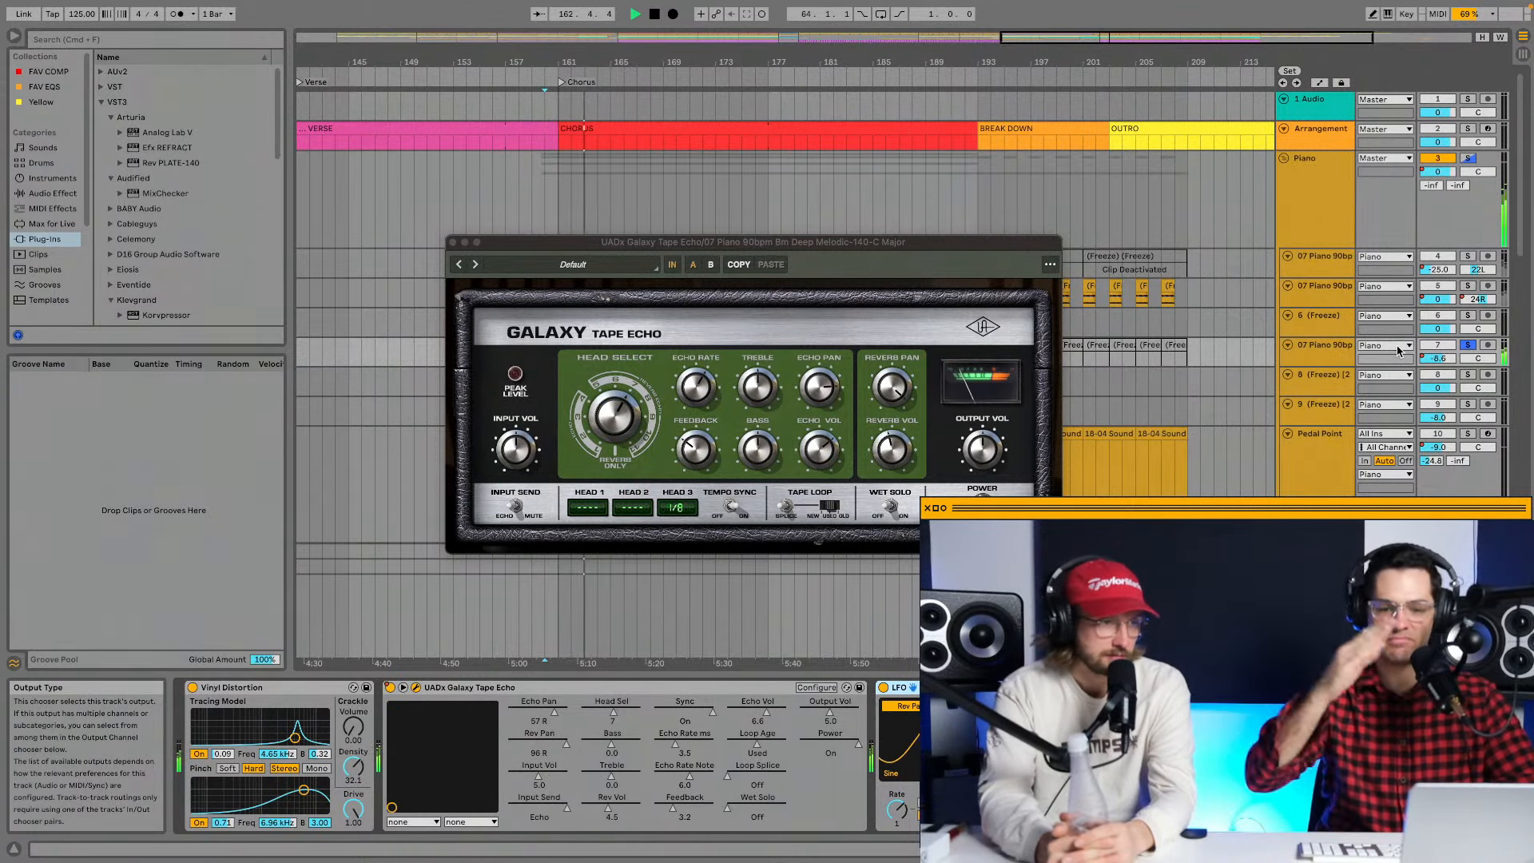
Unsolo the 07 Piano track 7, close the Galaxy Tape Echo window, and stop playback.
left_click(1473, 349)
left_click(452, 241)
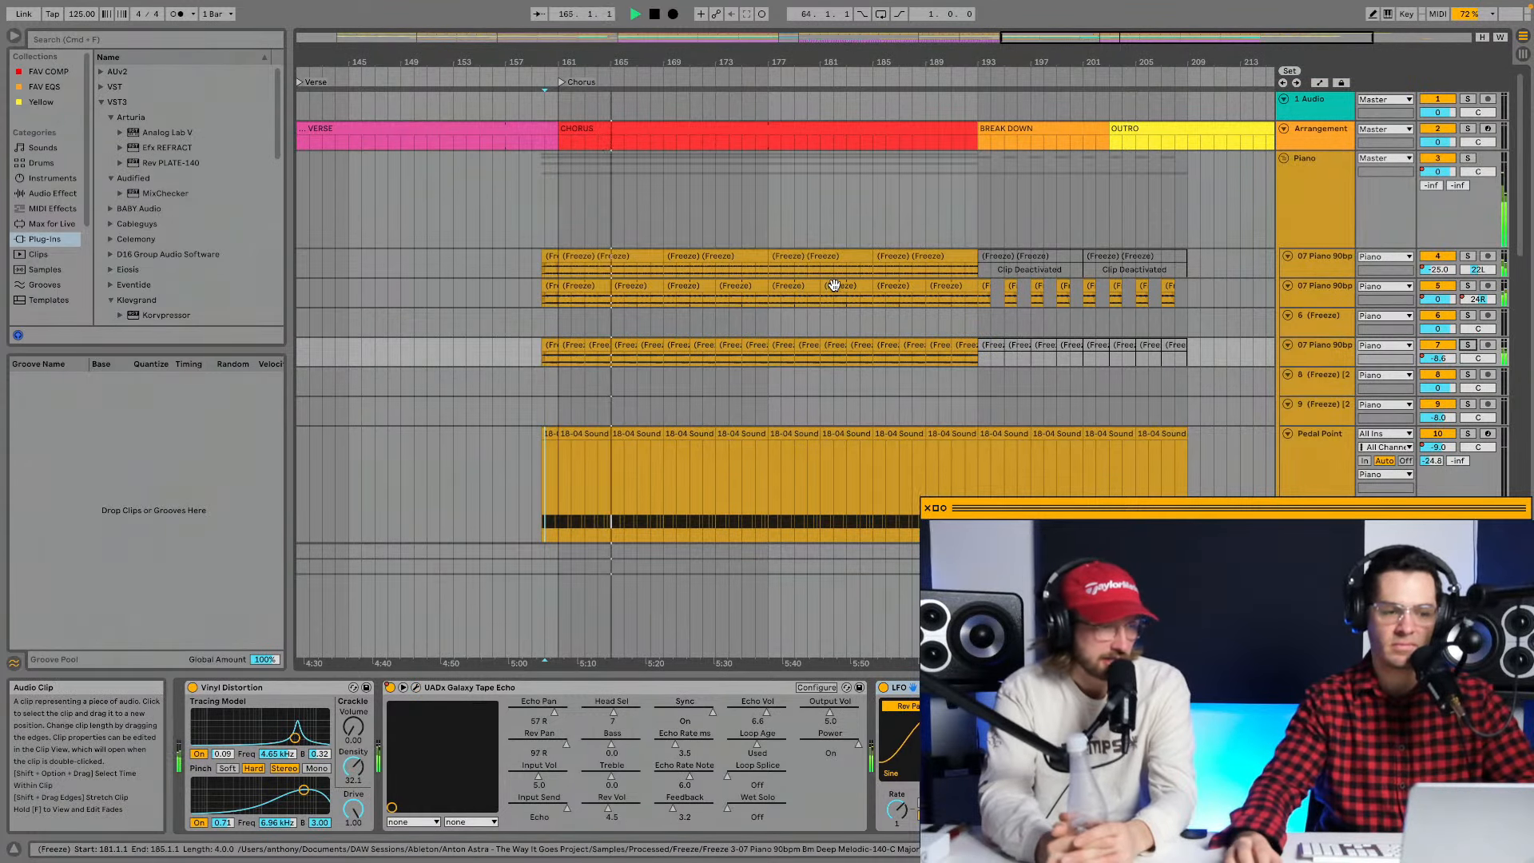
key("space")
Examine the LFO assigned to the Galaxy Tape Echo's Rev Pan on the 07 Piano track 7.
scroll(897, 323, "down", 5)
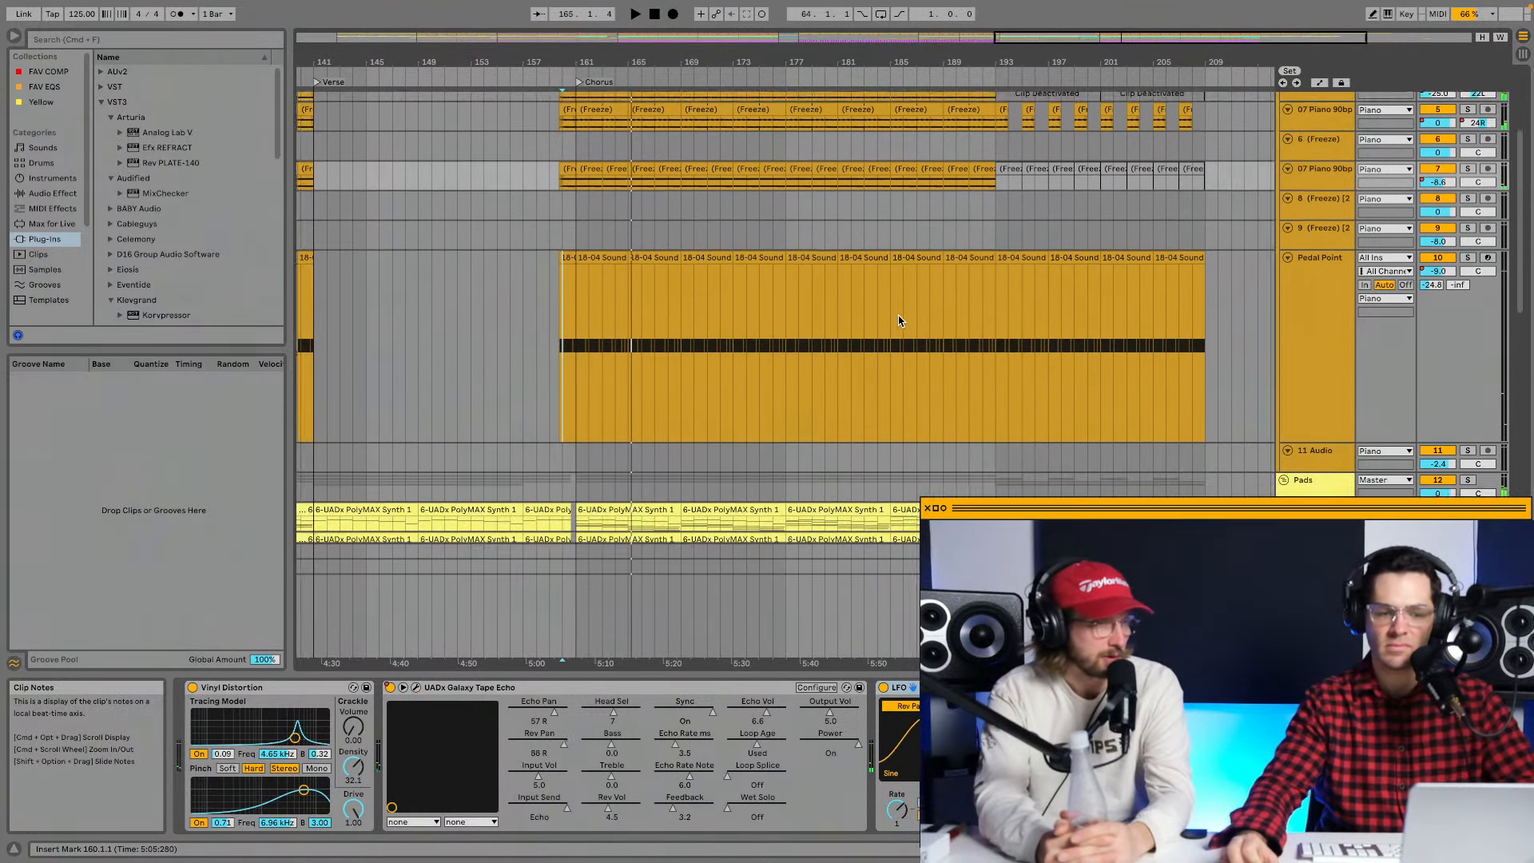
scroll(898, 320, "up", 2)
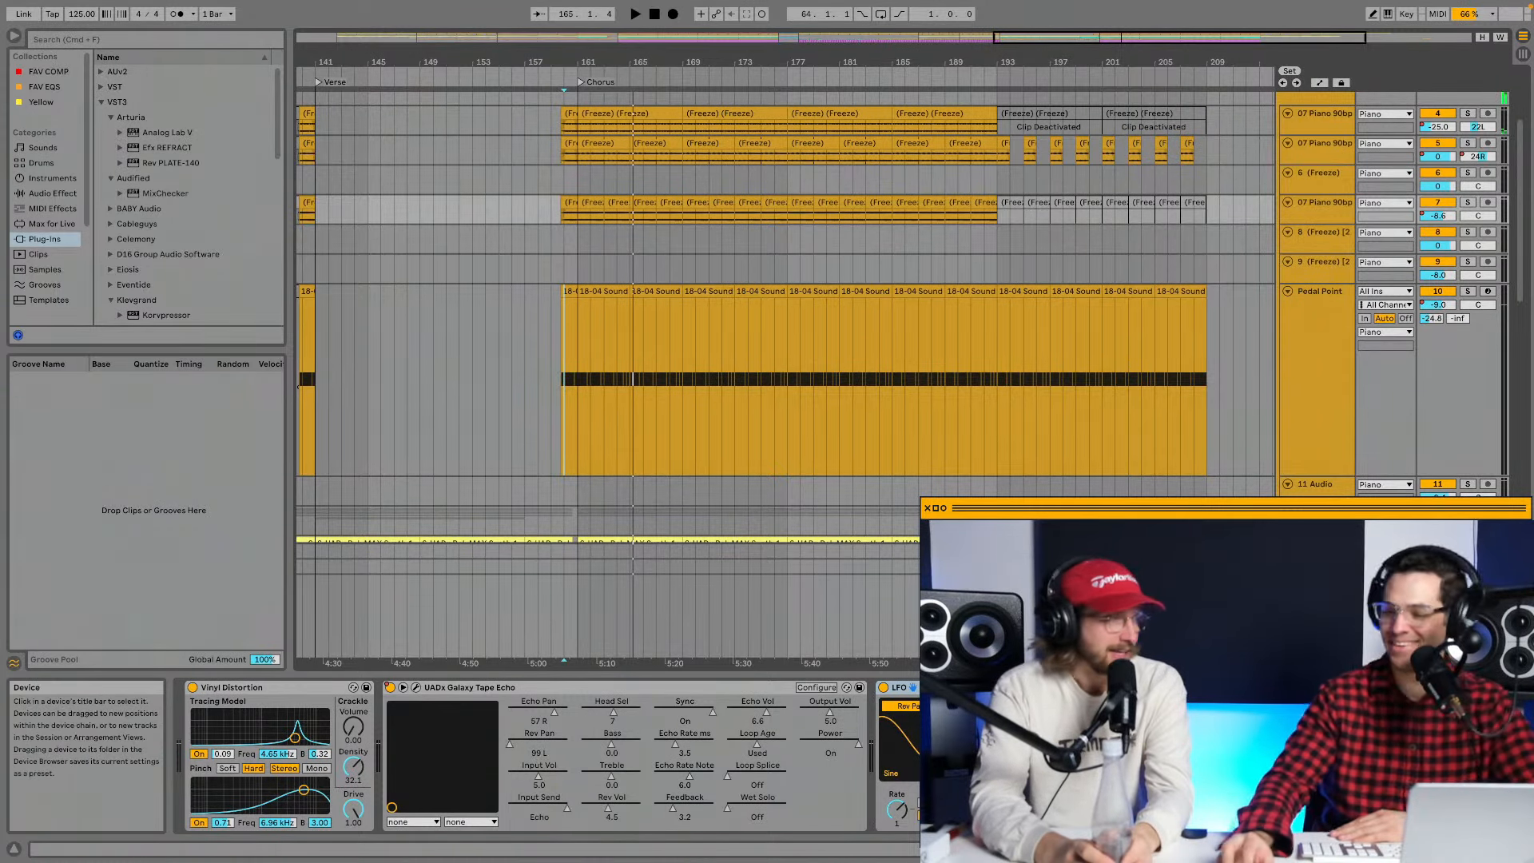
left_click(896, 687)
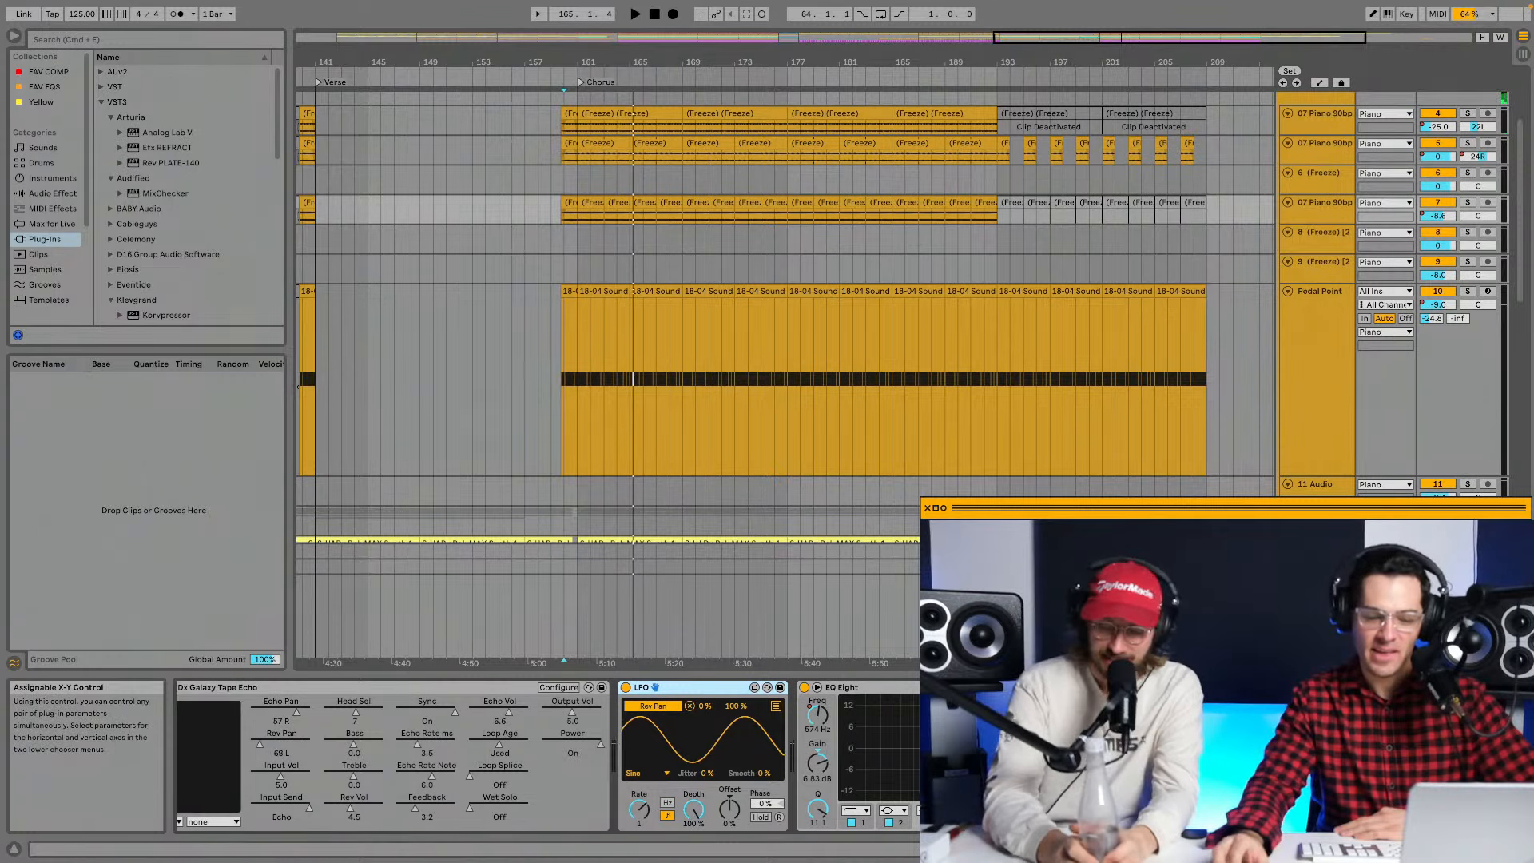
Open the Need 73 Console EQ on the 07 Piano track 7, examine its settings, and close its window.
left_click(1241, 687)
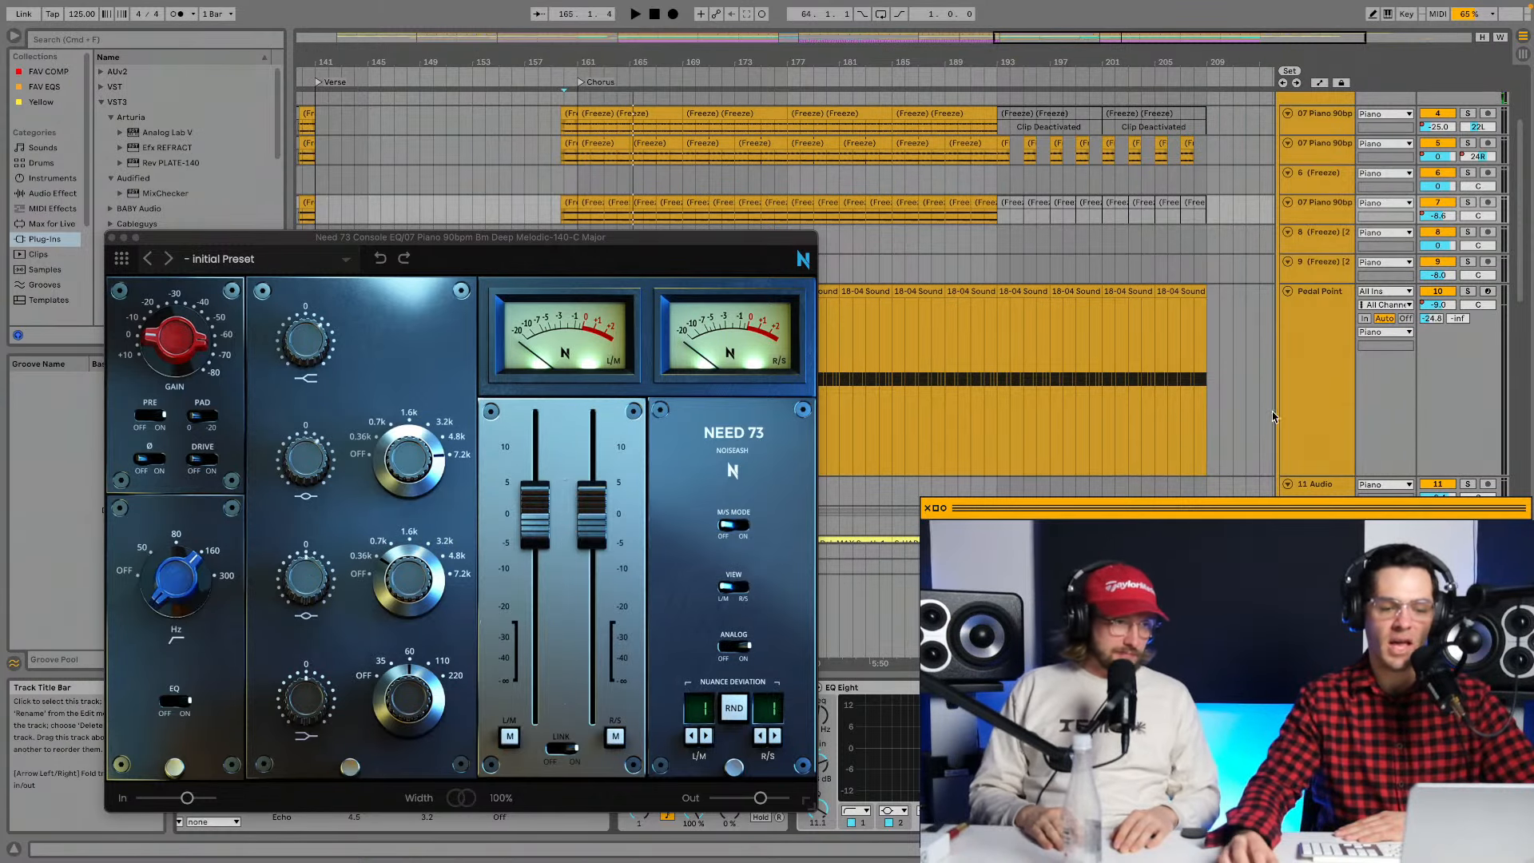
left_click(438, 234)
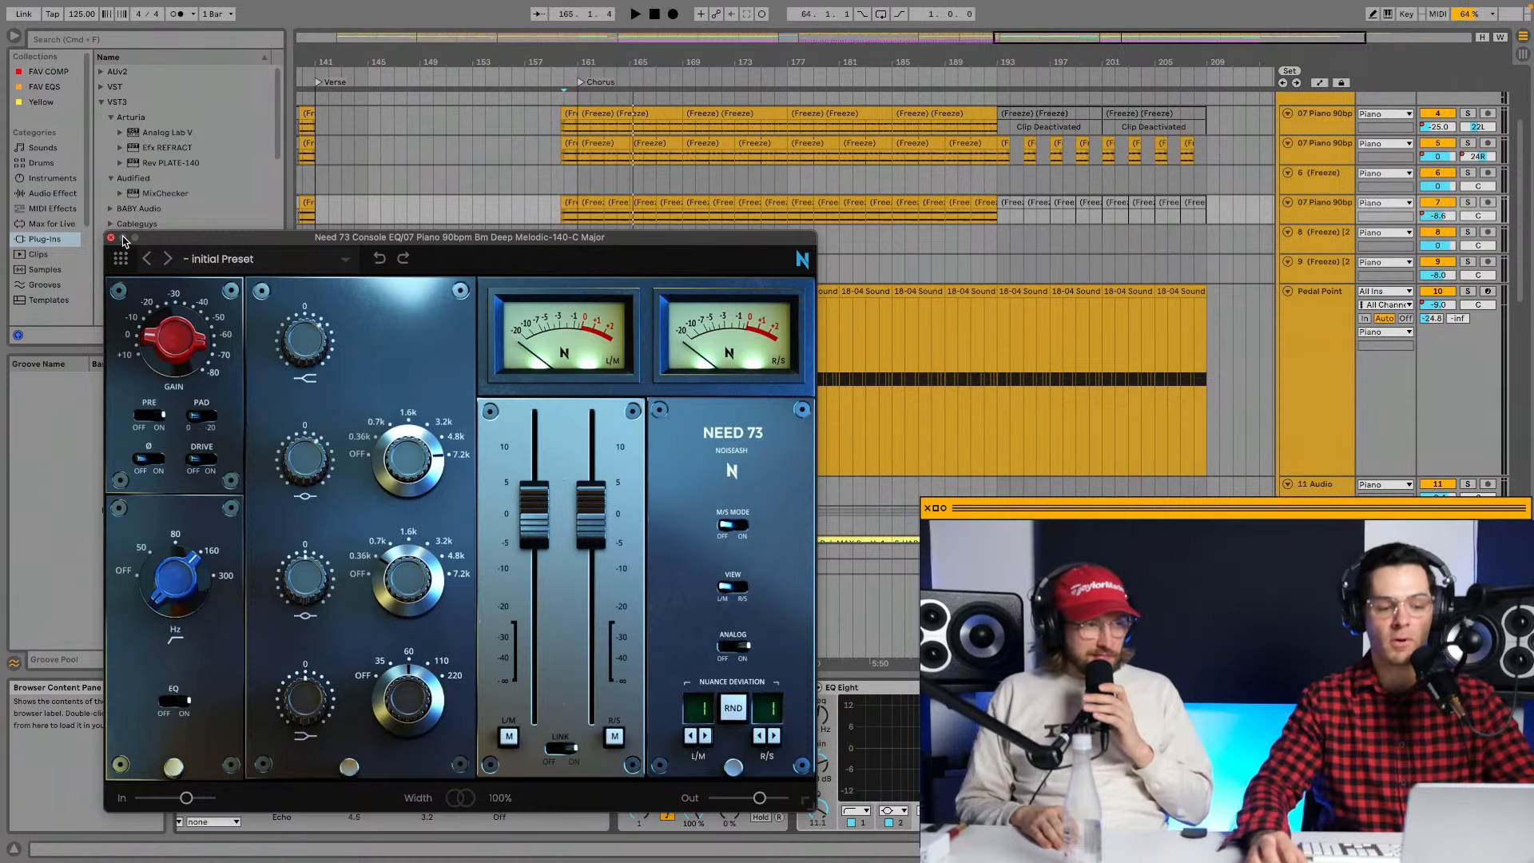
left_click_drag(357, 238, 708, 98)
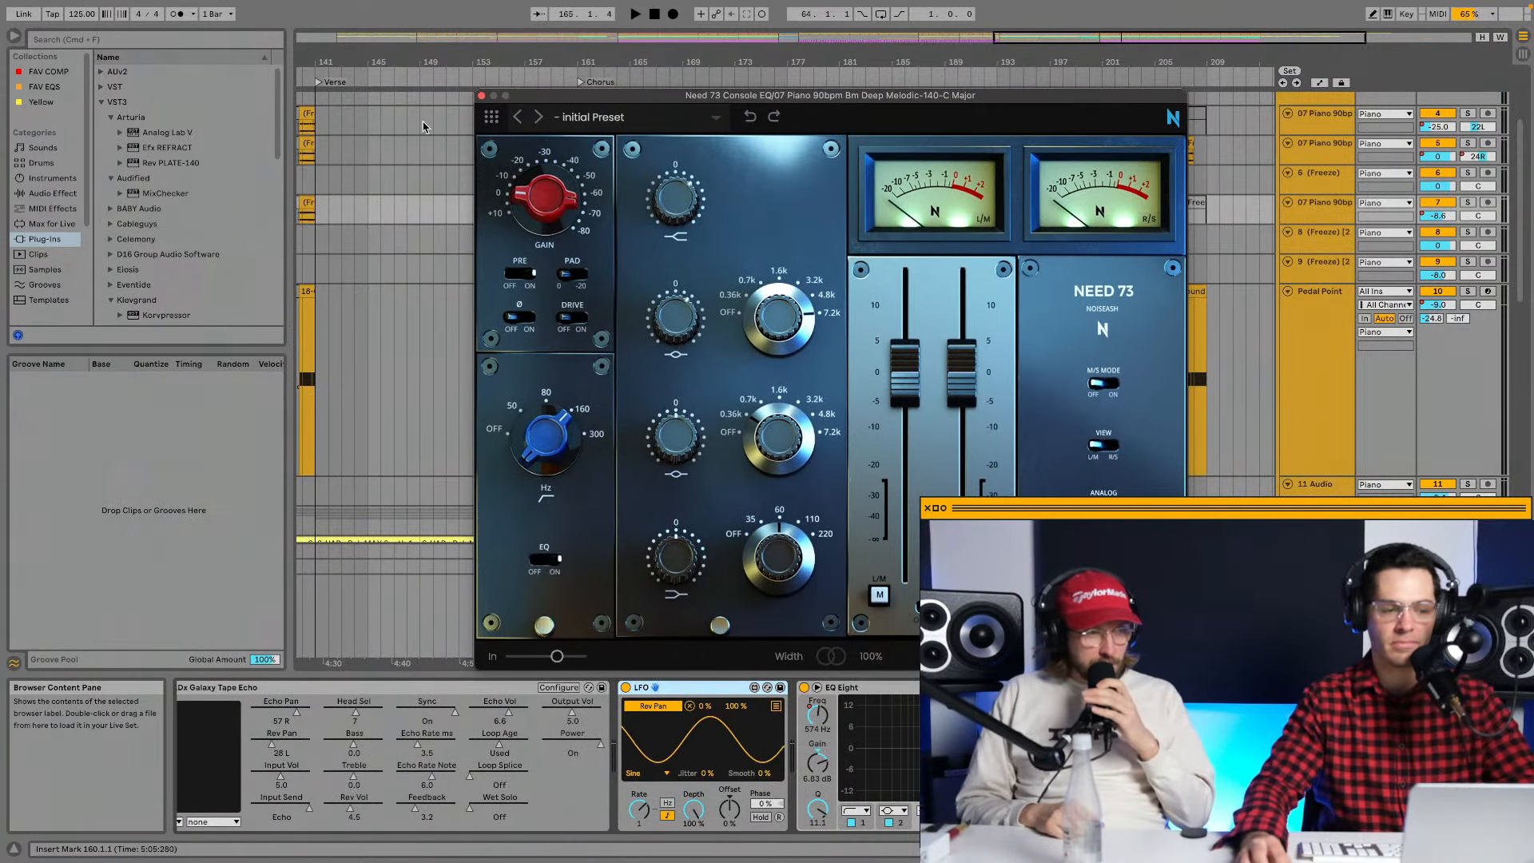
left_click(480, 96)
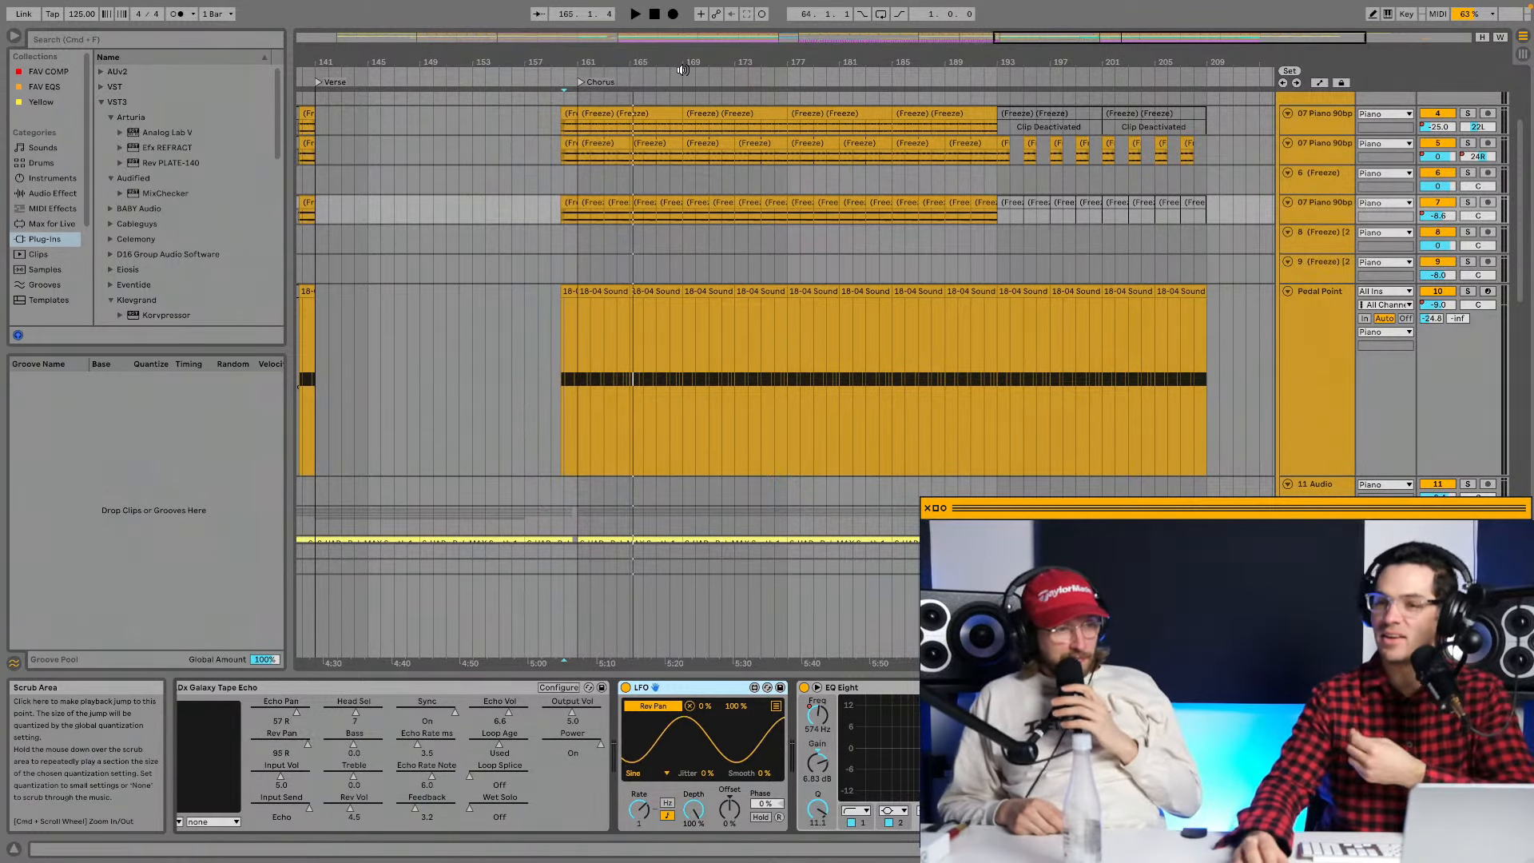
Show the full arrangement, select the start of the 07 Piano track 4 at bar 9, and play from the Intro locator.
left_click_drag(680, 62, 807, 58)
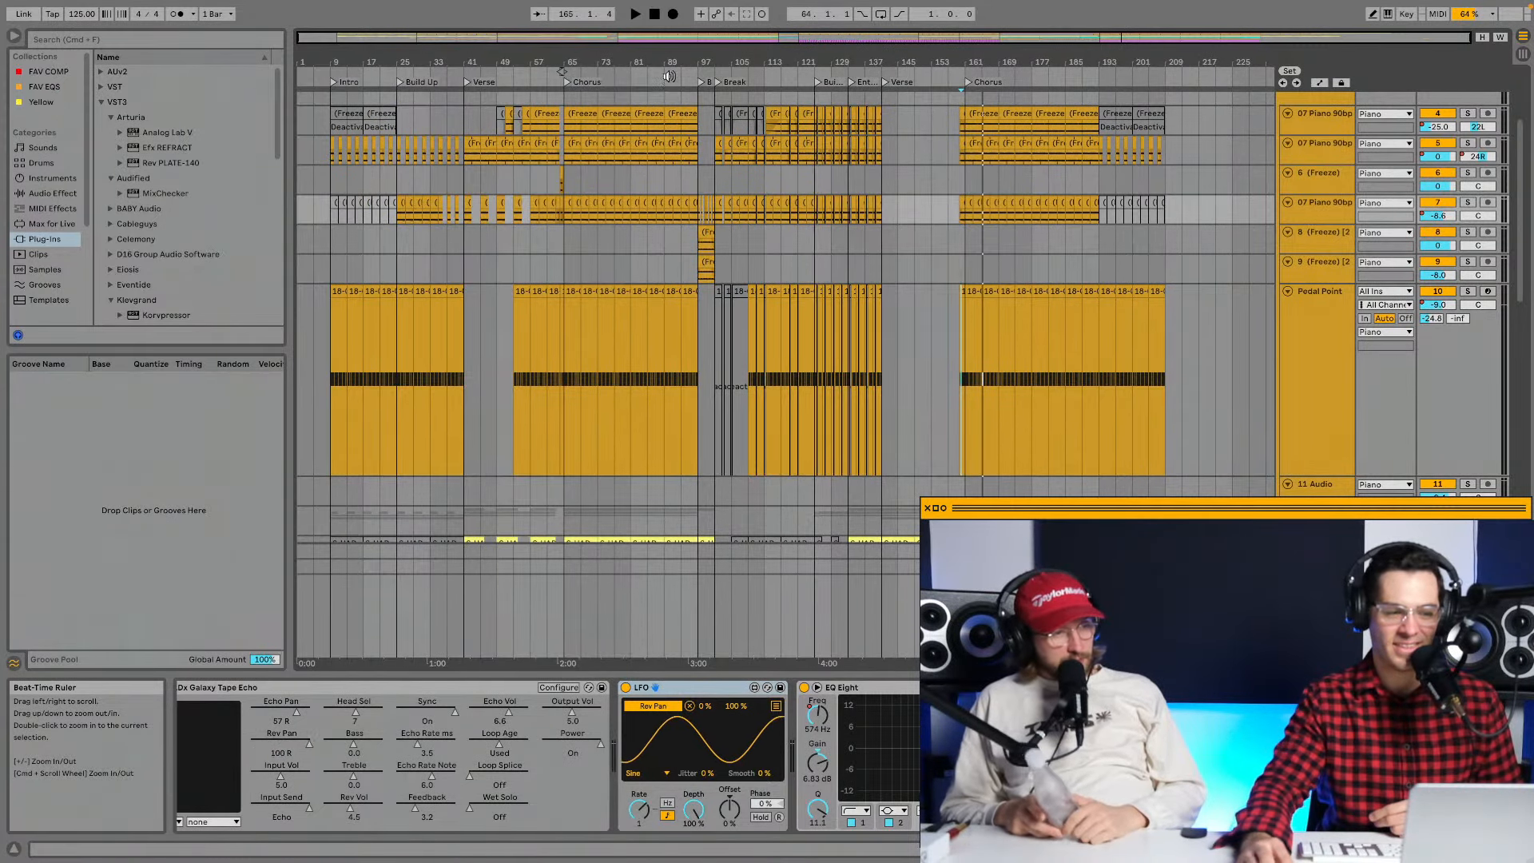
left_click(332, 124)
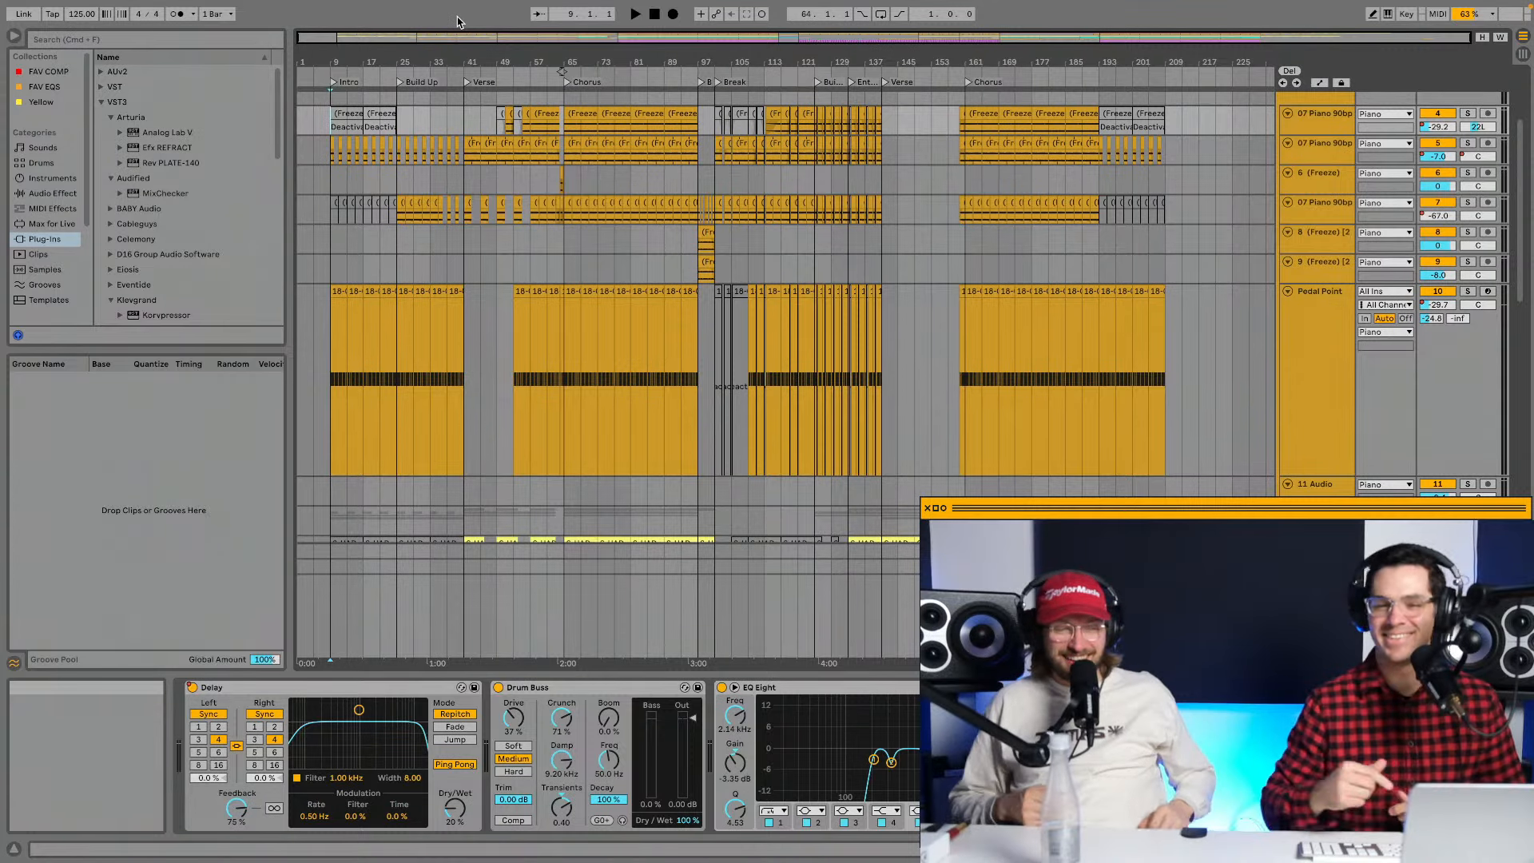
mouse_move(445, 9)
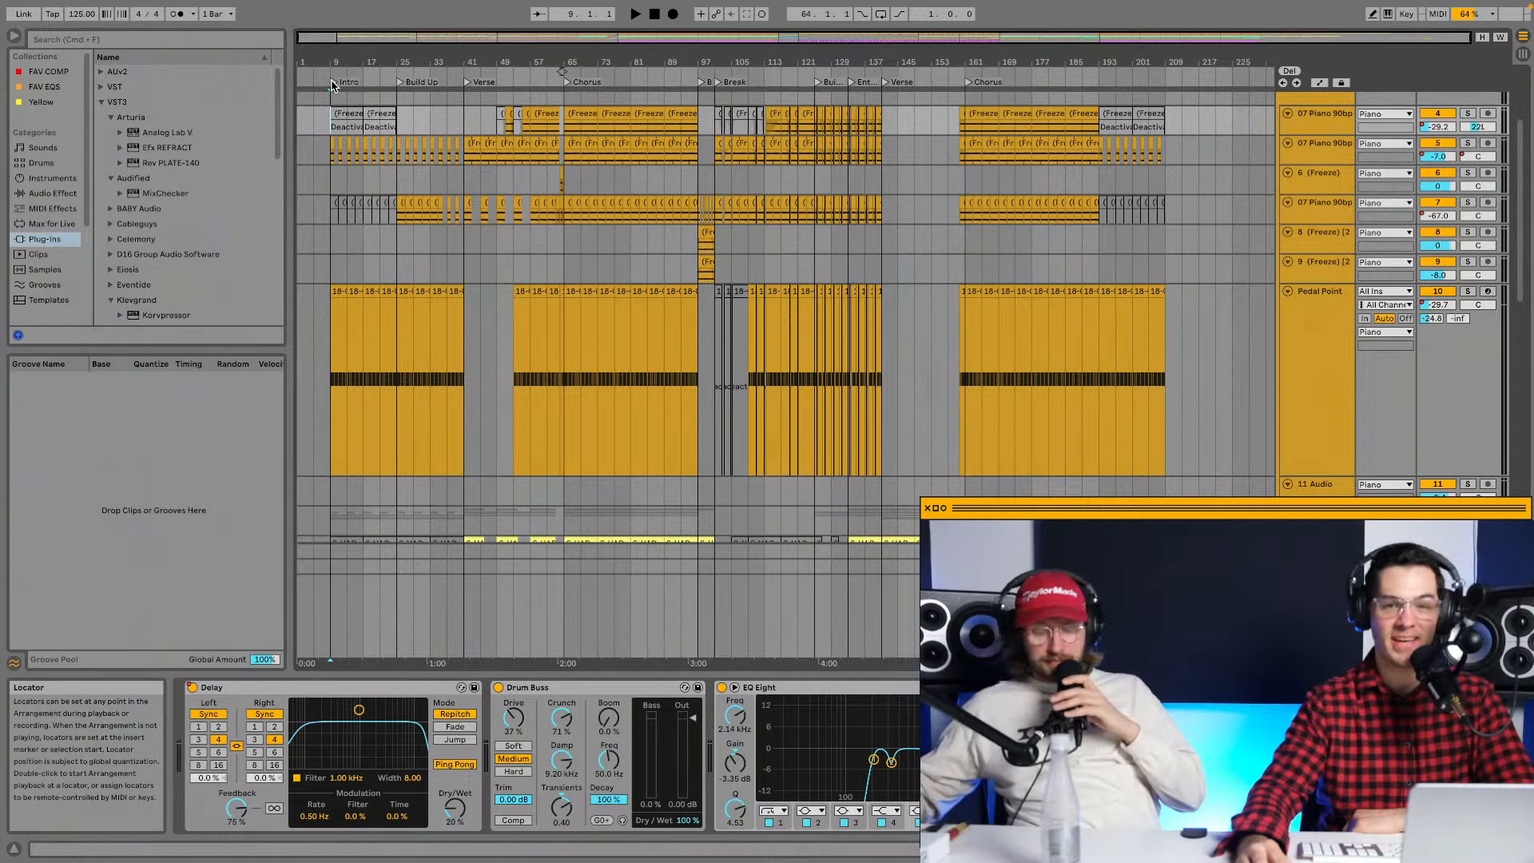
double_click(332, 83)
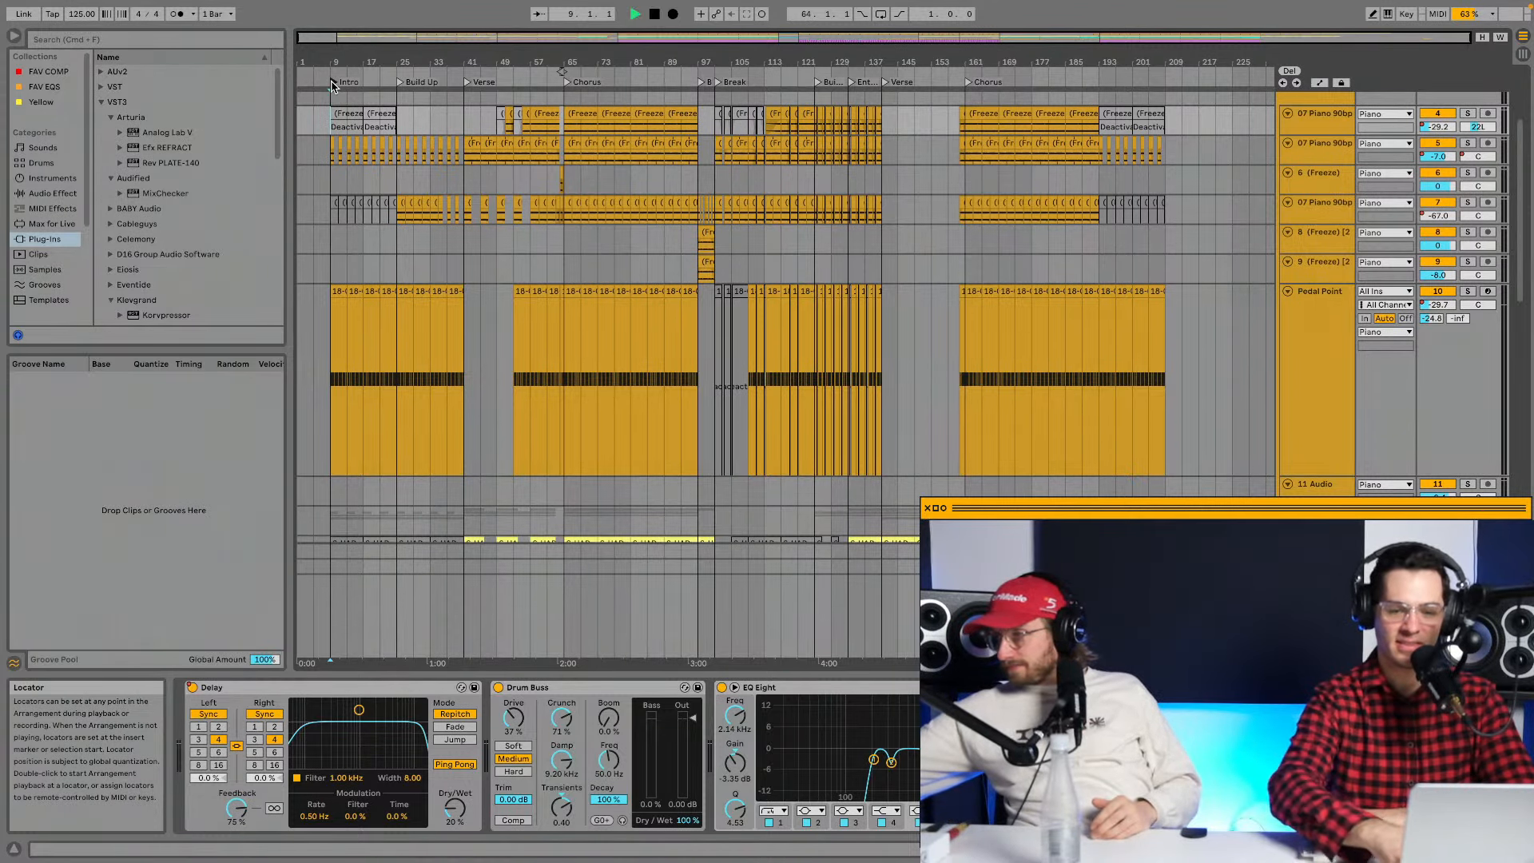